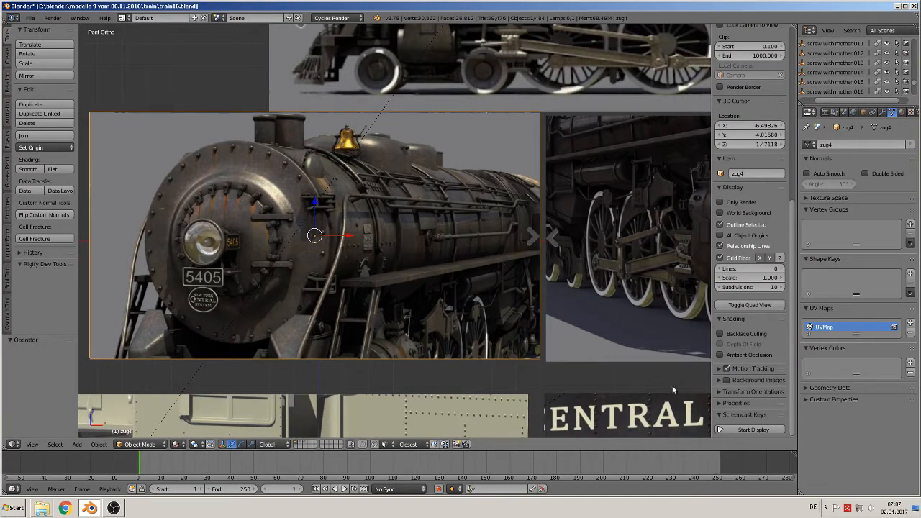
Turn on the Screencast Keys display and hide the viewport's properties sidebar.
{"action": "scroll", "coordinate": [695, 398], "scroll_direction": "down", "scroll_amount": 3}
{"action": "left_click", "coordinate": [754, 429]}
{"action": "scroll", "coordinate": [395, 251], "scroll_direction": "up", "scroll_amount": 6}
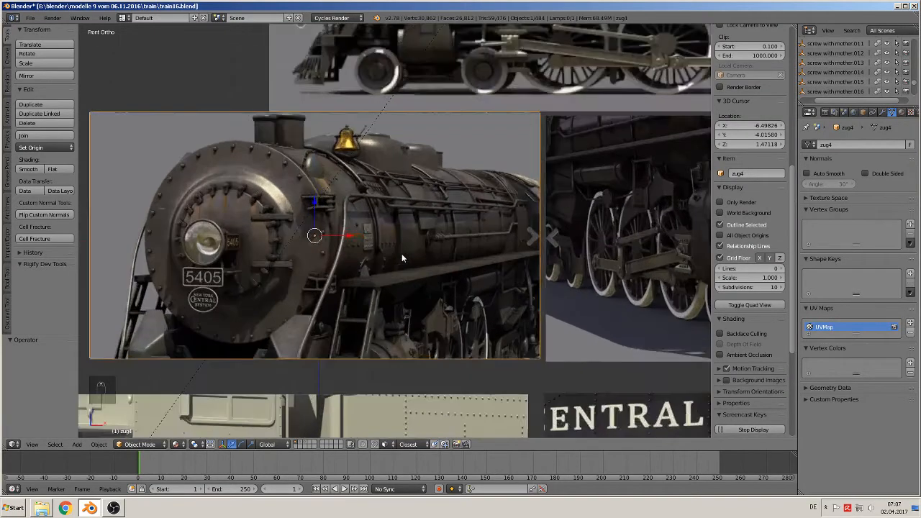
{"action": "key", "text": "n"}
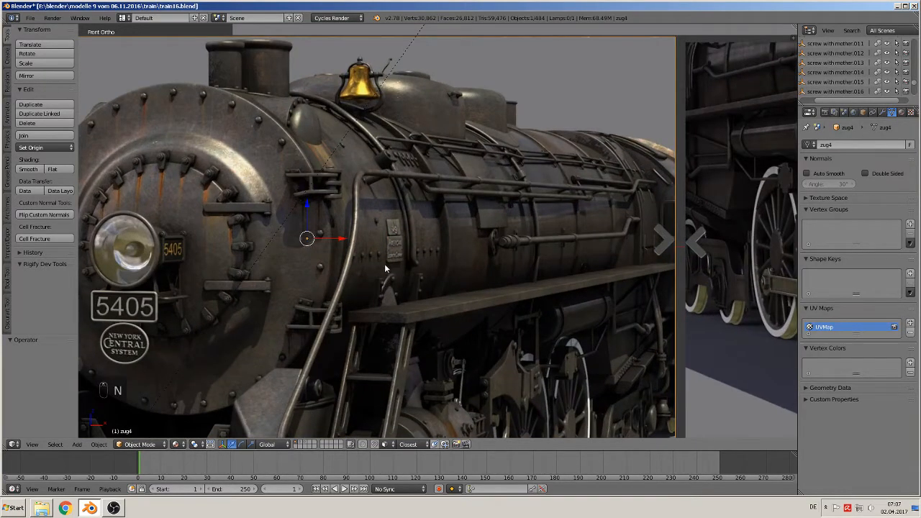
Add a mesh circle with 64 vertices at the 3D cursor over the centre of the locomotive's boiler front.
{"action": "middle_click_drag", "start_coordinate": [403, 256], "coordinate": [541, 263], "text": "shift"}
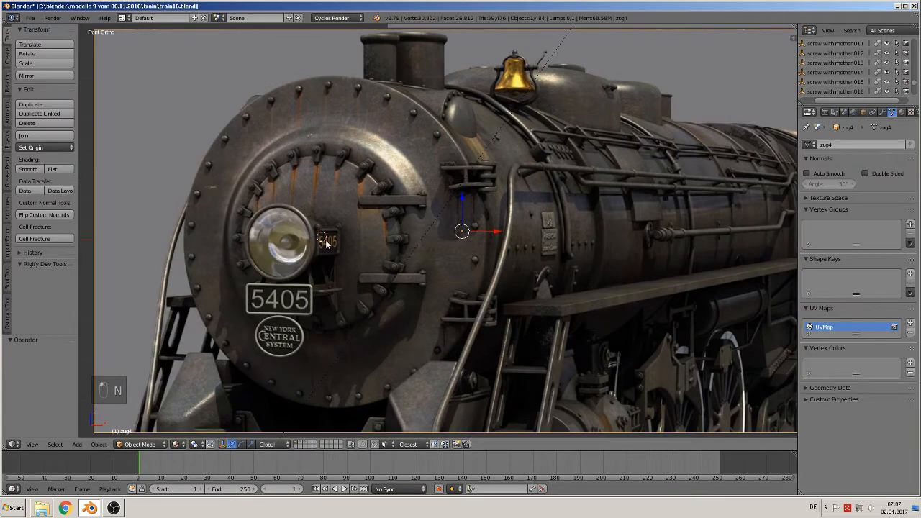
{"action": "left_click", "coordinate": [86, 445]}
{"action": "mouse_move", "coordinate": [89, 432]}
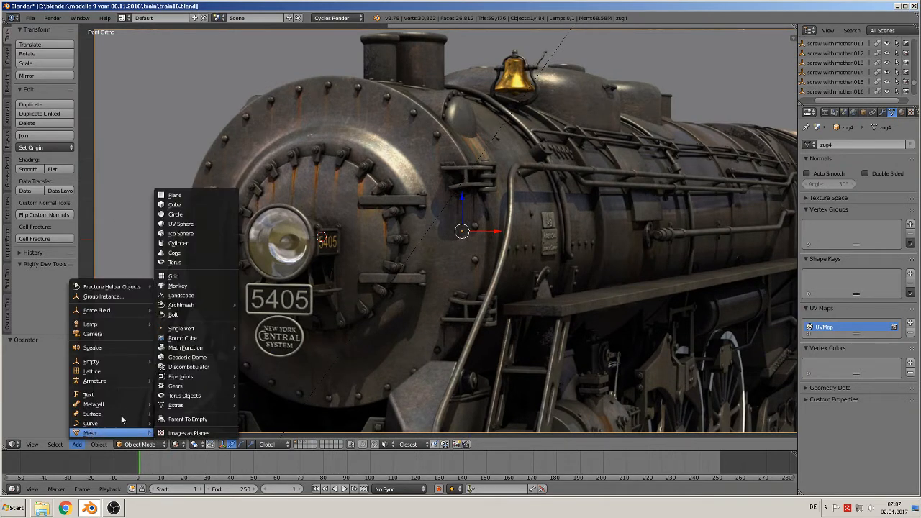
{"action": "left_click", "coordinate": [186, 214]}
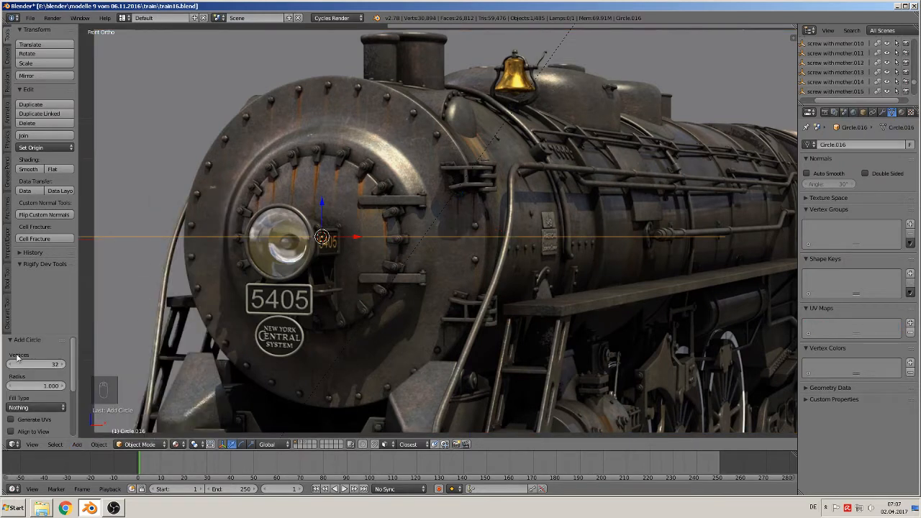
{"action": "left_click", "coordinate": [44, 366]}
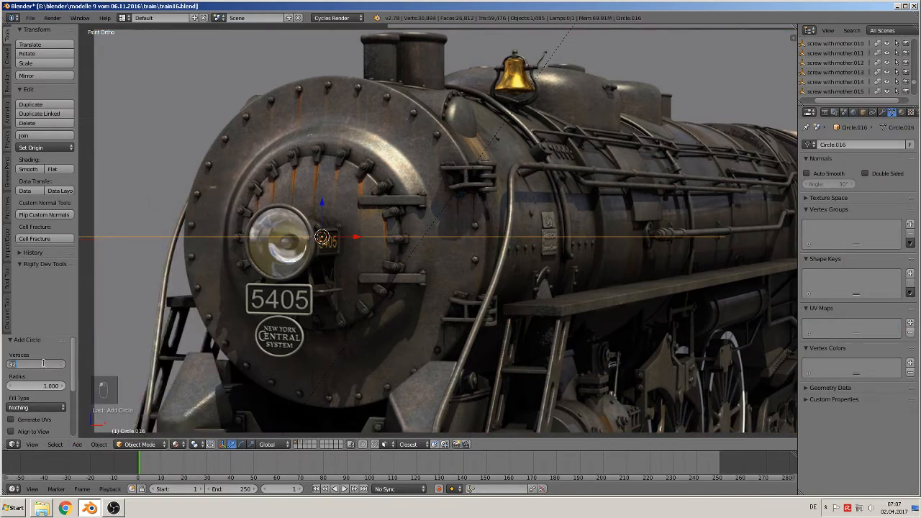
{"action": "type", "text": "64"}
{"action": "key", "text": "Return"}
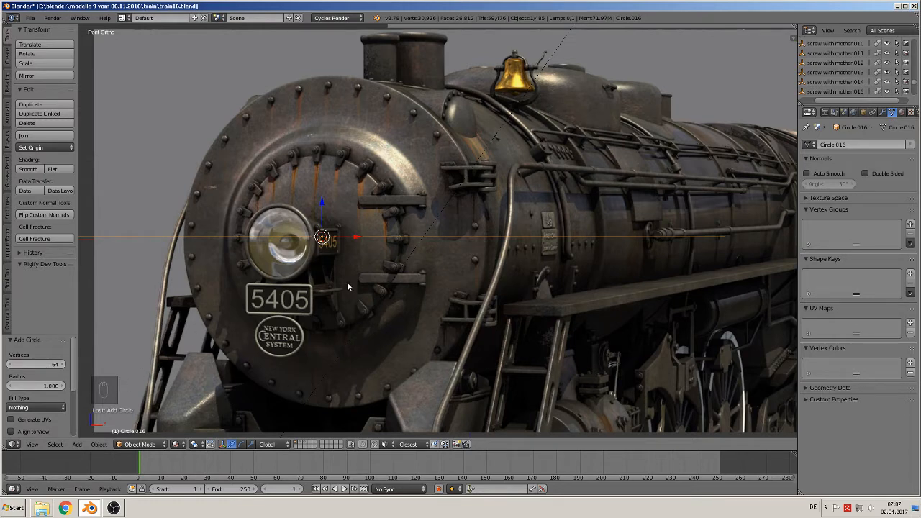
Rotate the circle 90° about X and scale it to about 0.403 to match the size of the boiler front.
{"action": "key", "text": "r"}
{"action": "key", "text": "x"}
{"action": "key", "text": "9"}
{"action": "key", "text": "0"}
{"action": "key", "text": "Return"}
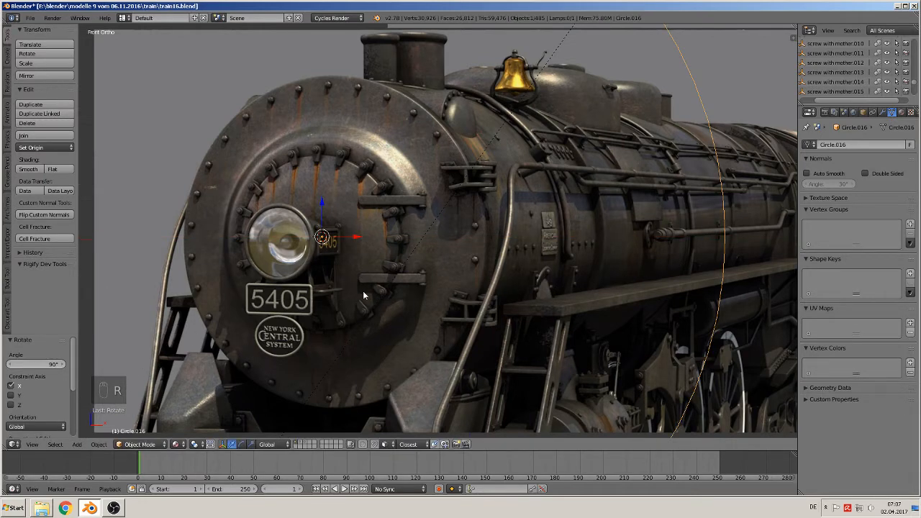
{"action": "key", "text": "s"}
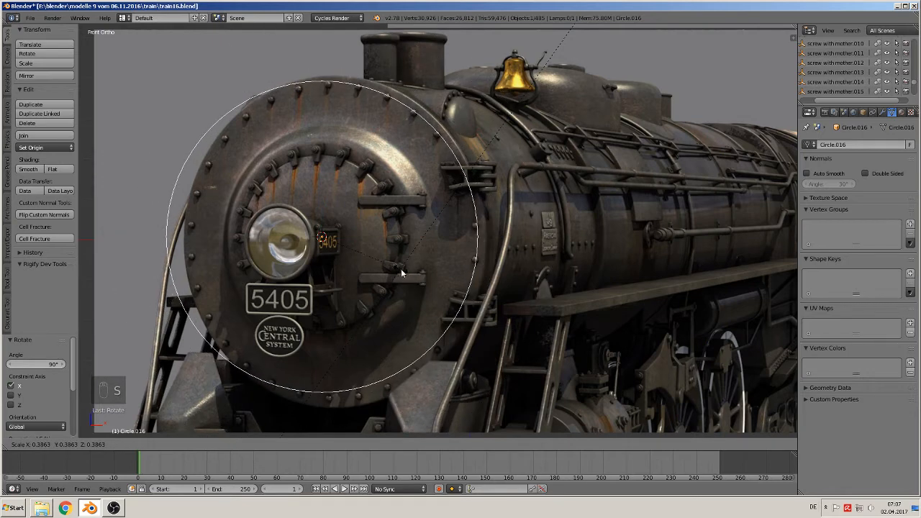
{"action": "left_click", "coordinate": [406, 273]}
Move the circle forward along Y so it stands in front of the reference image.
{"action": "scroll", "coordinate": [375, 251], "scroll_direction": "down", "scroll_amount": 1}
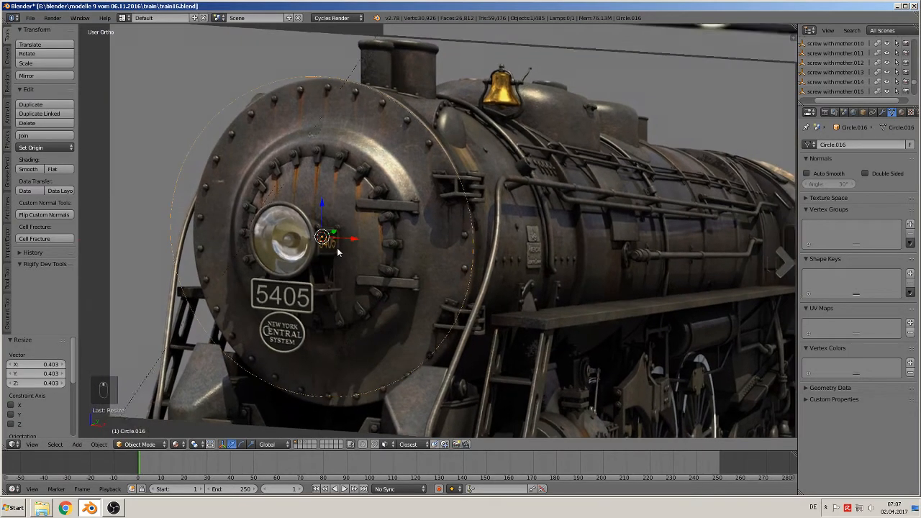
{"action": "mouse_move", "coordinate": [353, 245]}
{"action": "middle_mouse_down"}
{"action": "mouse_move", "coordinate": [317, 270]}
{"action": "mouse_move", "coordinate": [349, 242]}
{"action": "middle_mouse_up"}
{"action": "left_click_drag", "start_coordinate": [349, 243], "coordinate": [259, 256]}
{"action": "scroll", "coordinate": [259, 255], "scroll_direction": "up", "scroll_amount": 2}
Extrude the circle's edge loop about 0.019 along Y to form a thin rim.
{"action": "key", "text": "Tab"}
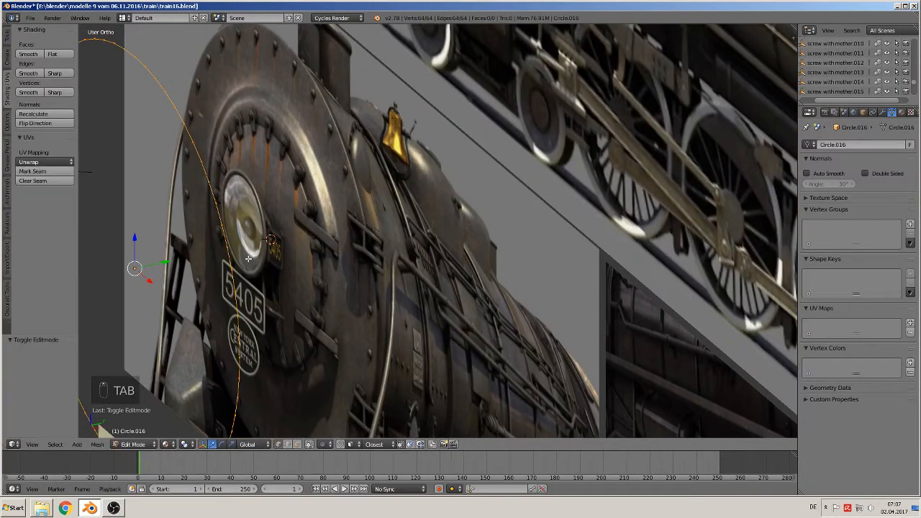
{"action": "middle_click_drag", "start_coordinate": [248, 272], "coordinate": [314, 253], "text": "shift"}
{"action": "key", "text": "e"}
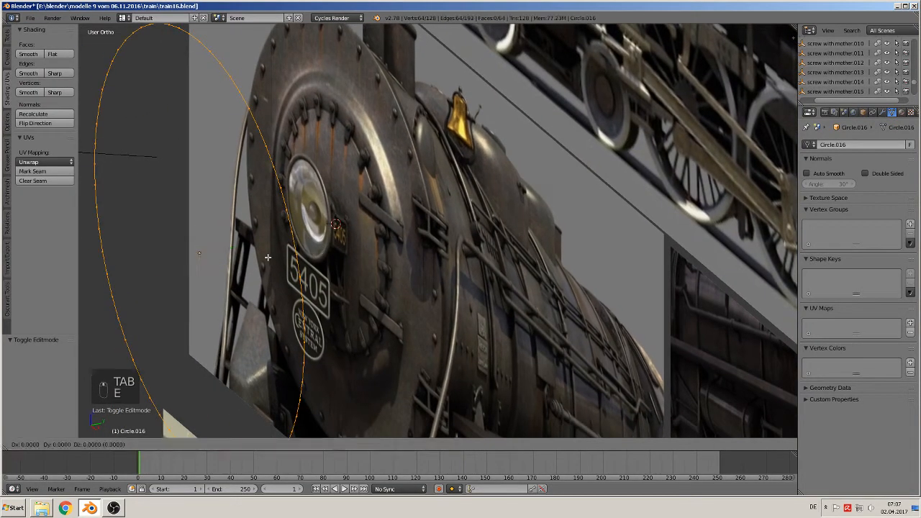
{"action": "right_click", "coordinate": [241, 243]}
{"action": "key", "text": "e"}
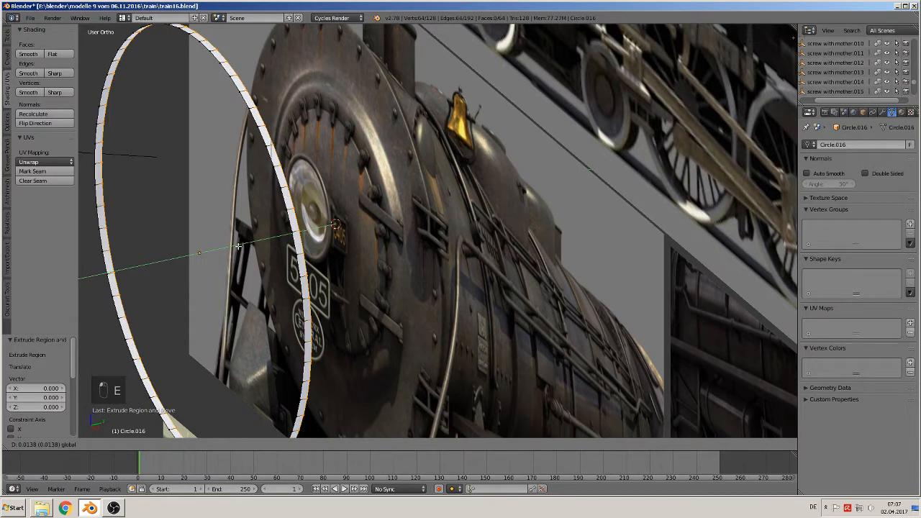
{"action": "left_click", "coordinate": [271, 229]}
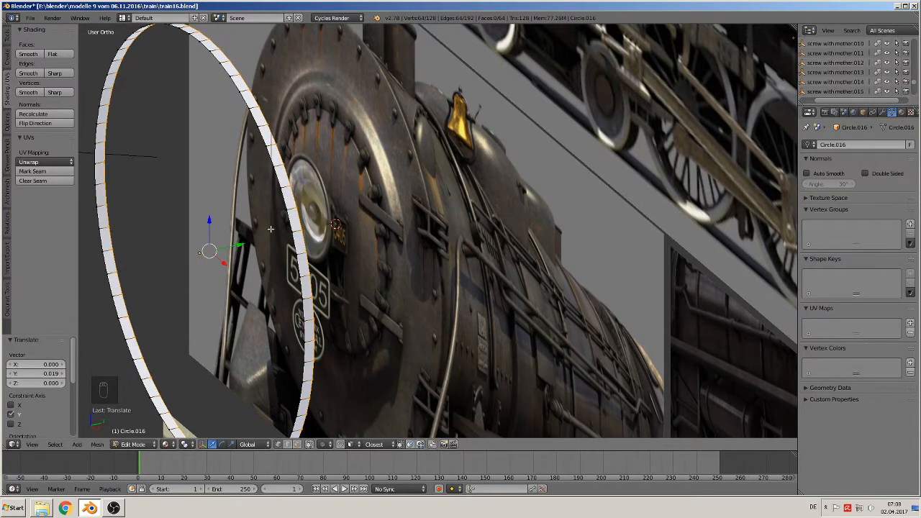
Select the rim's front edge loop and extrude it inward to a scale of about 0.714, forming a flat ring.
{"action": "key", "text": "KP_1"}
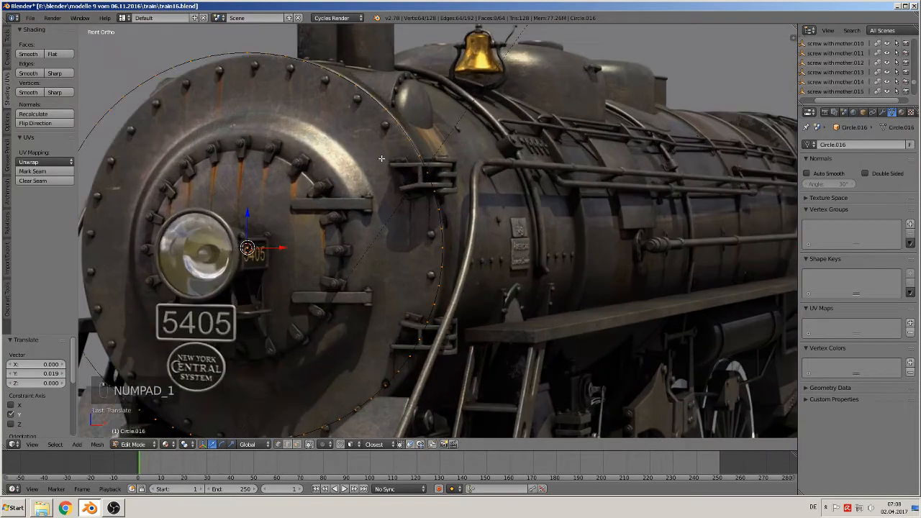
{"action": "middle_click_drag", "start_coordinate": [400, 134], "coordinate": [372, 174]}
{"action": "right_click", "coordinate": [402, 139], "text": "alt"}
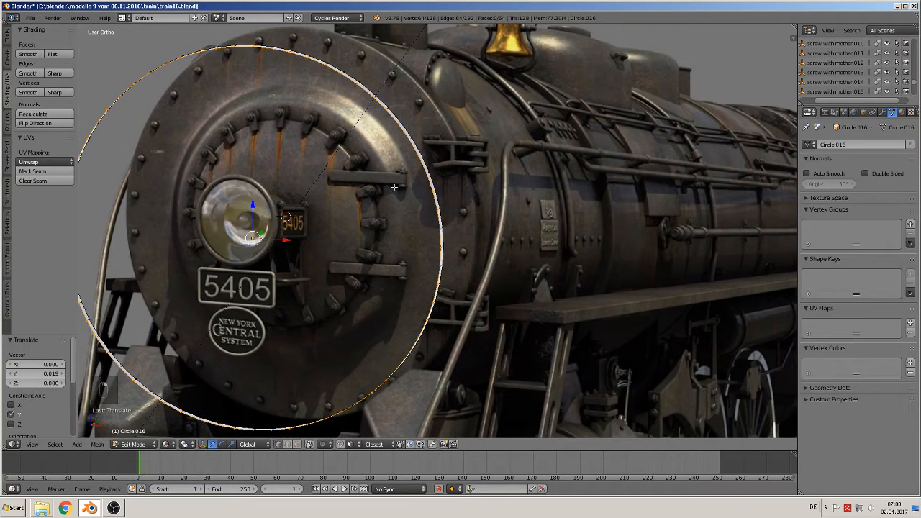
{"action": "key", "text": "KP_1"}
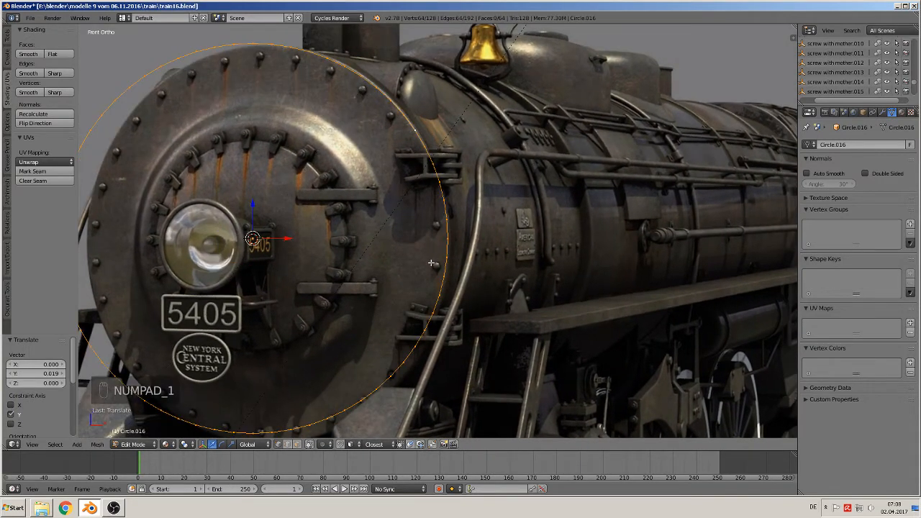
{"action": "key", "text": "e"}
{"action": "key", "text": "s"}
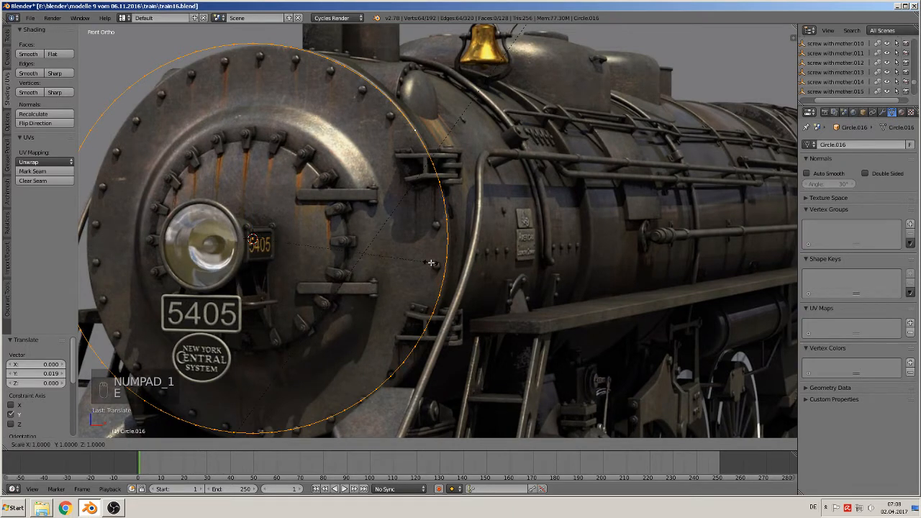
{"action": "left_click", "coordinate": [380, 251]}
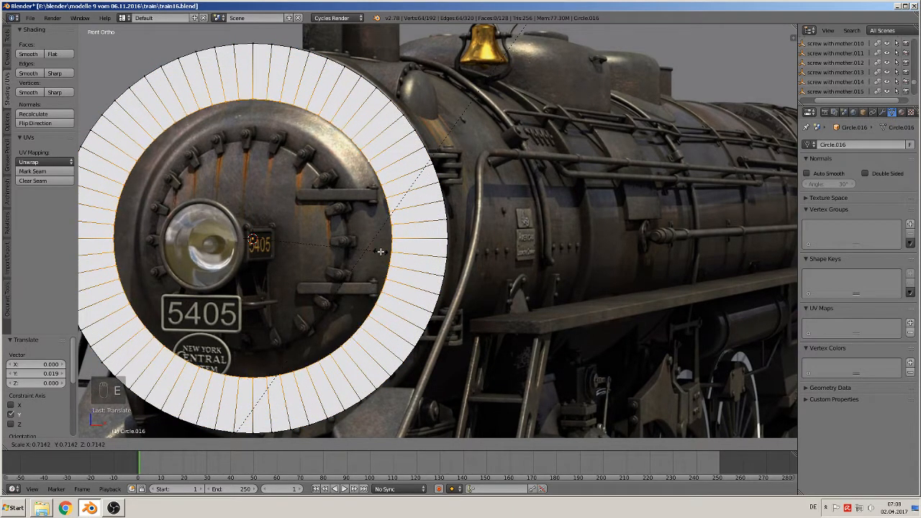
Extrude the ring's inner edge inward to a scale of about 0.838 and move it about -0.028 along Y.
{"action": "key", "text": "e"}
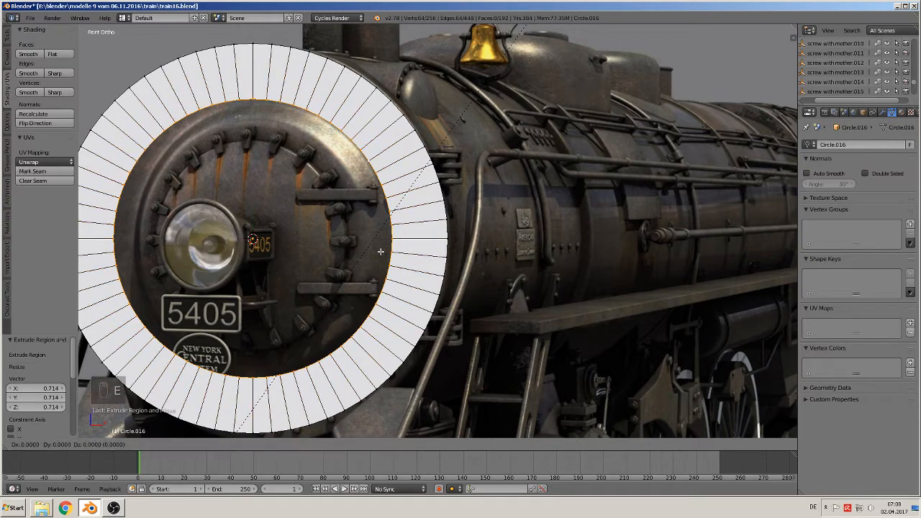
{"action": "key", "text": "s"}
{"action": "left_click", "coordinate": [362, 236]}
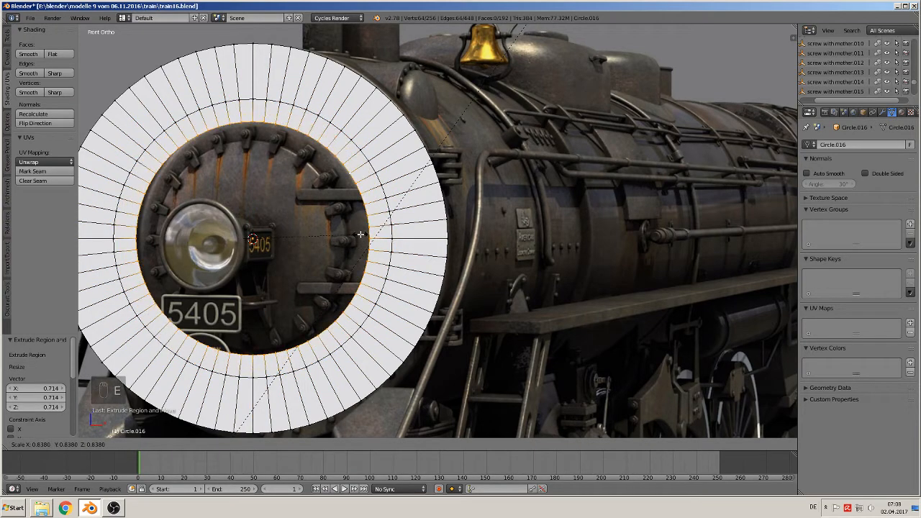
{"action": "middle_click_drag", "start_coordinate": [362, 236], "coordinate": [353, 208]}
{"action": "key", "text": "g"}
{"action": "key", "text": "y"}
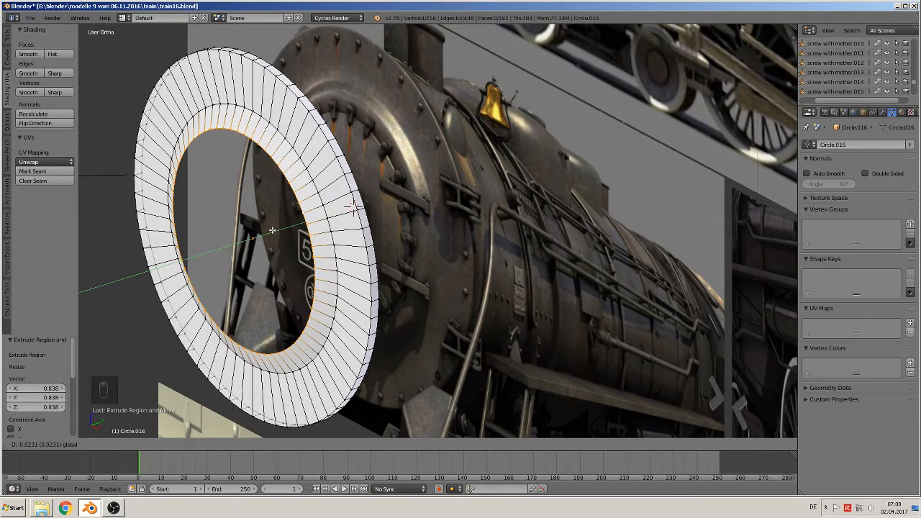
{"action": "left_click", "coordinate": [273, 230]}
Extrude the raised inner edge inward to a scale of about 0.779 to add another flat ring.
{"action": "middle_click_drag", "start_coordinate": [273, 230], "coordinate": [300, 235]}
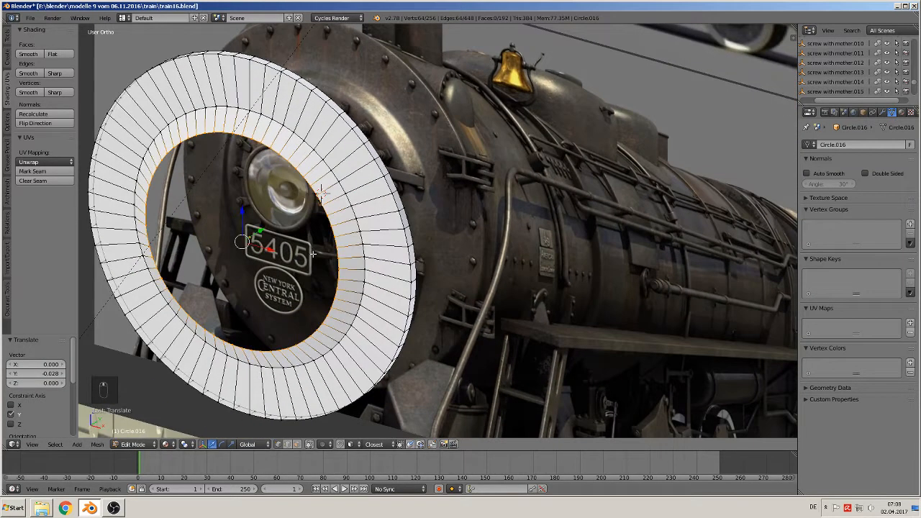
{"action": "key", "text": "e"}
{"action": "key", "text": "s"}
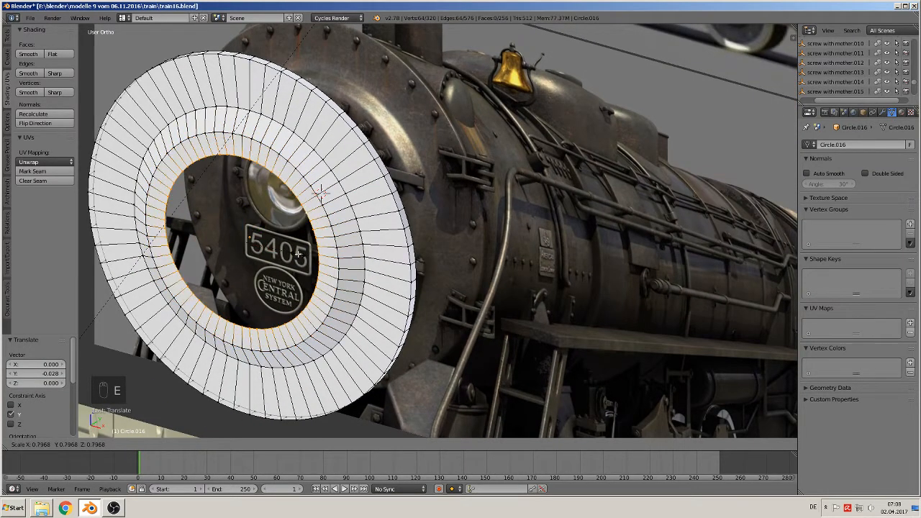
{"action": "left_click", "coordinate": [297, 255]}
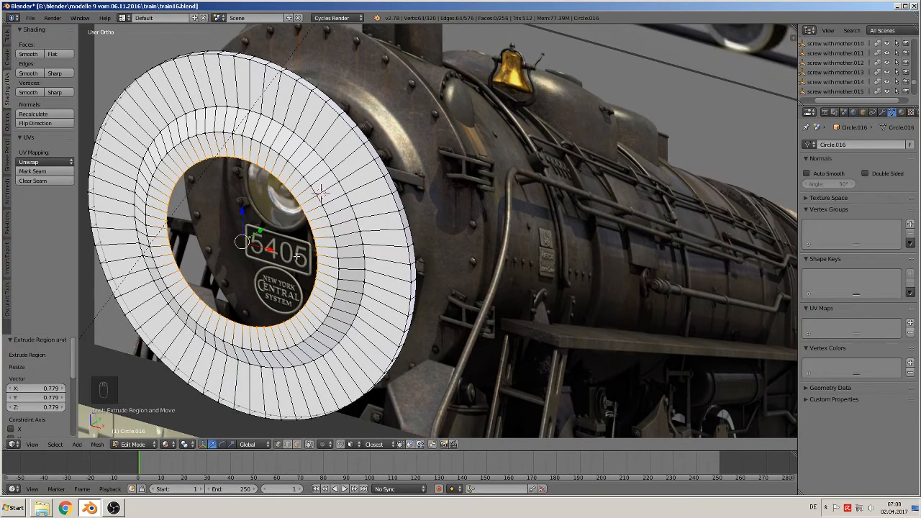
{"action": "middle_click_drag", "start_coordinate": [297, 255], "coordinate": [296, 233]}
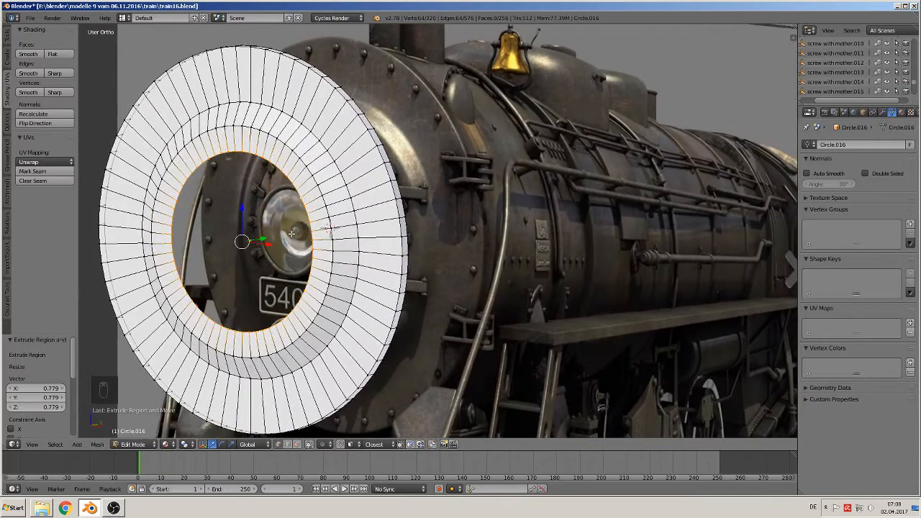
Return to Object Mode and move the ring object about 0.889 along X, beside the boiler front in the reference.
{"action": "key", "text": "Tab"}
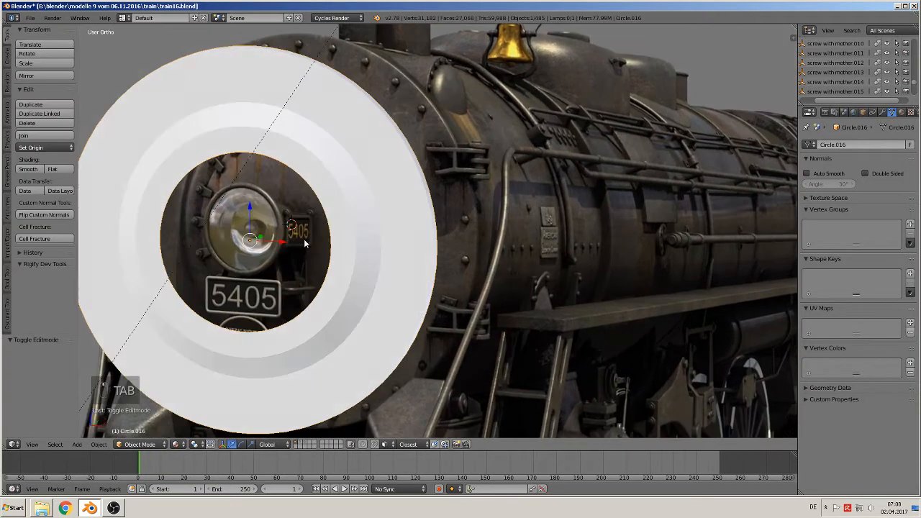
{"action": "key", "text": "KP_1"}
{"action": "scroll", "coordinate": [336, 233], "scroll_direction": "down", "scroll_amount": 3}
{"action": "left_click_drag", "start_coordinate": [347, 237], "coordinate": [608, 249]}
{"action": "scroll", "coordinate": [597, 260], "scroll_direction": "up", "scroll_amount": 2}
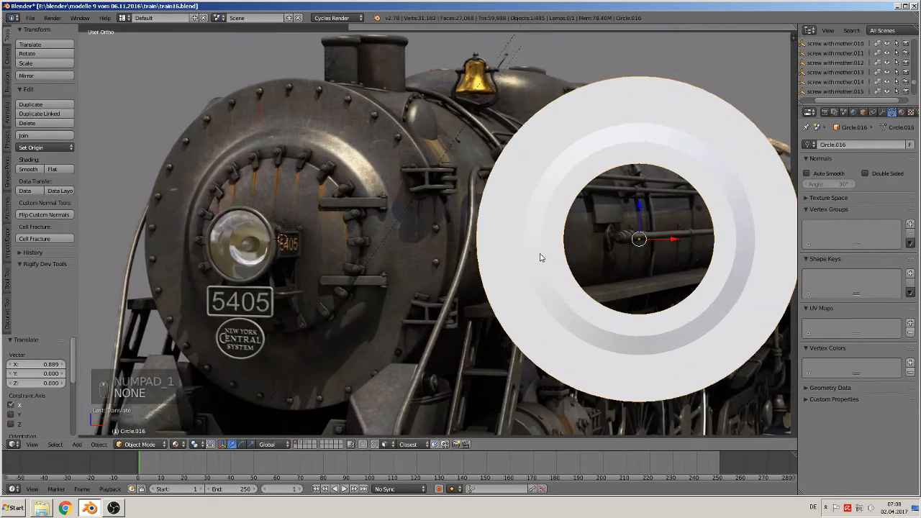
Add one loop cut around the wide outer ring in Edit Mode and slide it close to the outer edge.
{"action": "middle_click_drag", "start_coordinate": [540, 257], "coordinate": [385, 245]}
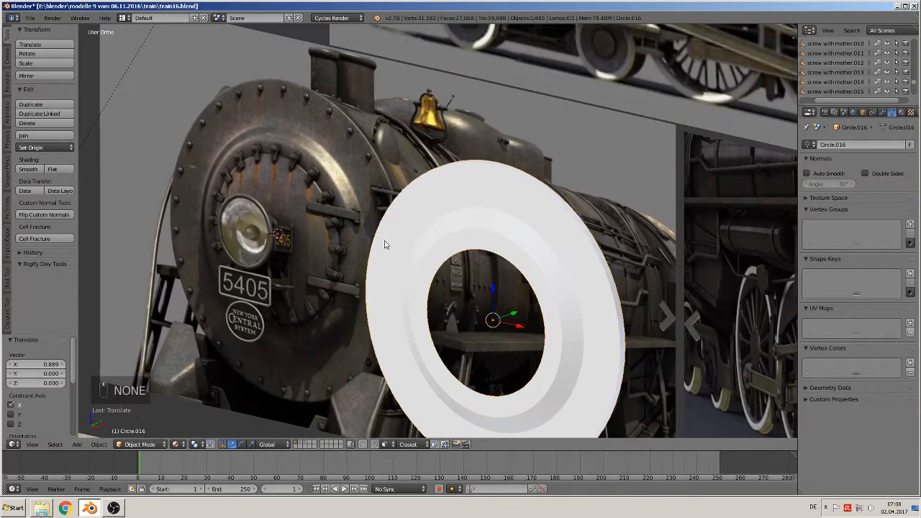
{"action": "key", "text": "Tab"}
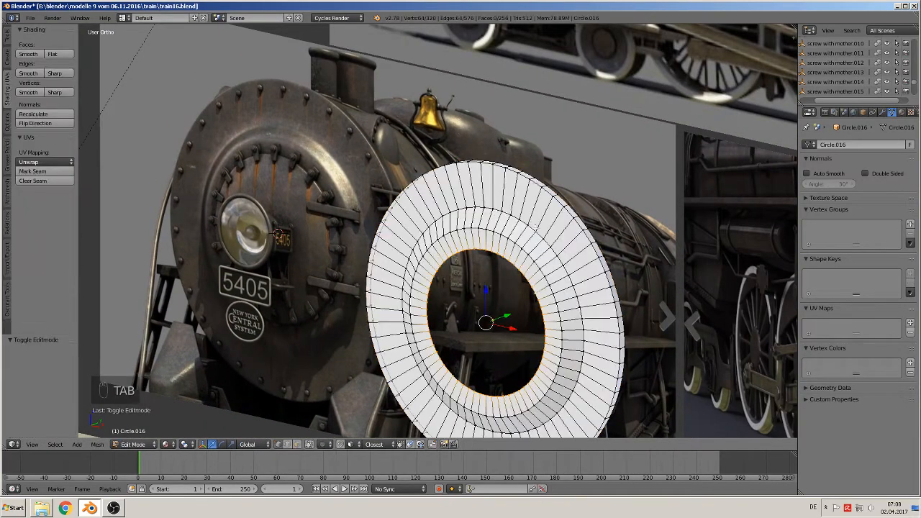
{"action": "scroll", "coordinate": [393, 201], "scroll_direction": "up", "scroll_amount": 1}
{"action": "key", "text": "super"}
{"action": "right_click", "coordinate": [550, 175]}
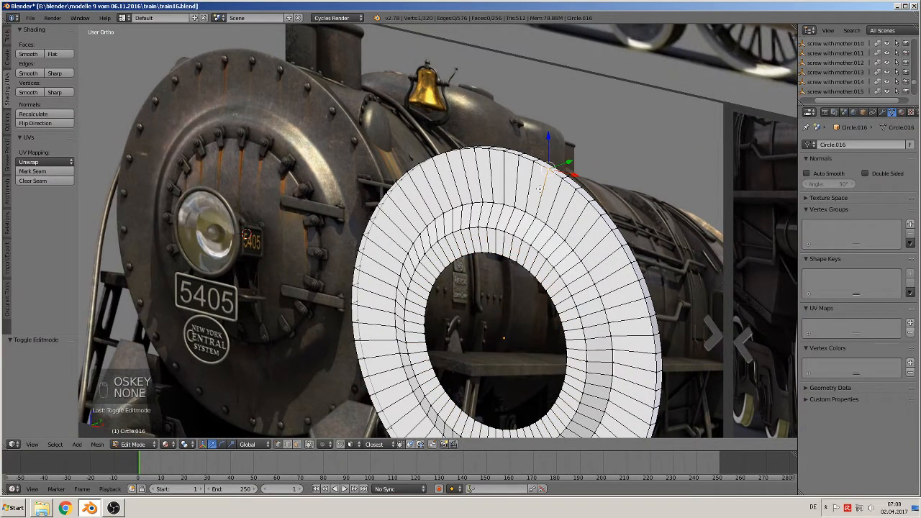
{"action": "key", "text": "ctrl+r"}
{"action": "left_click", "coordinate": [539, 187]}
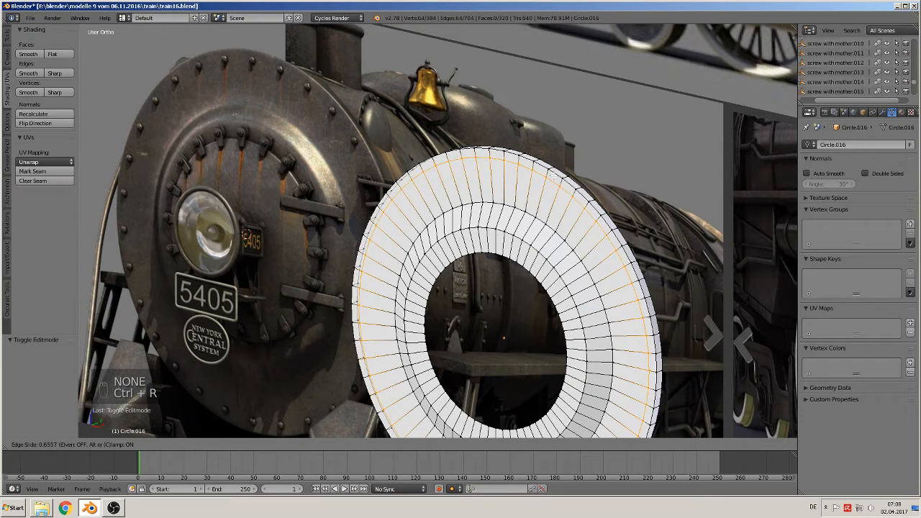
{"action": "left_click", "coordinate": [539, 188]}
Bevel the ring's outer edge loop with one segment at an offset of about 0.024 and return to Object Mode.
{"action": "right_click", "coordinate": [554, 174], "text": "alt"}
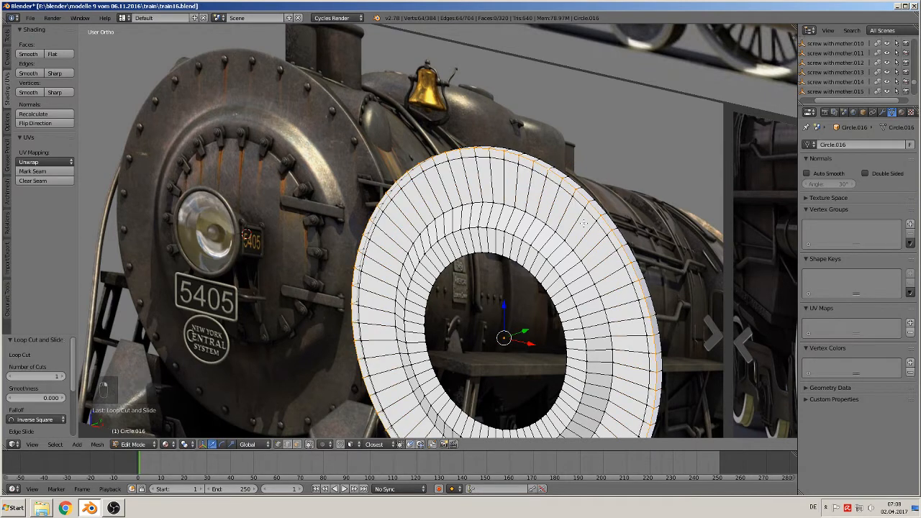
{"action": "key", "text": "ctrl+b"}
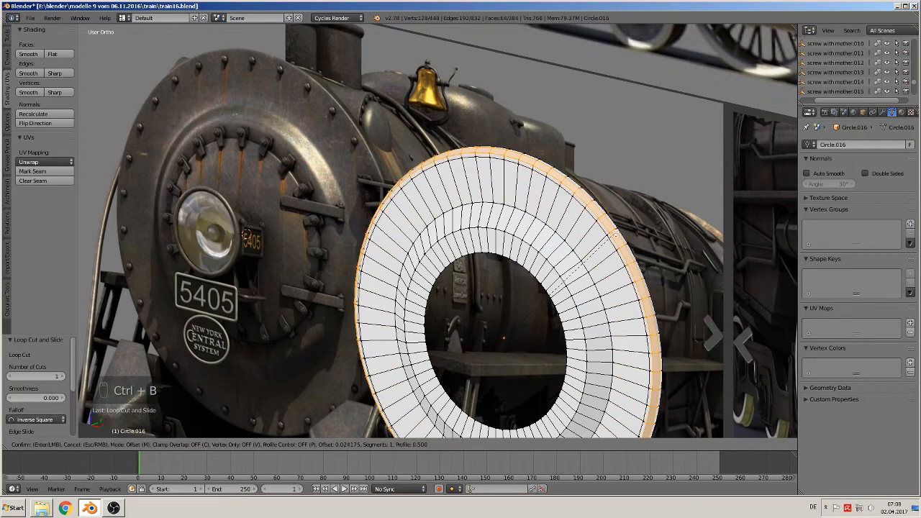
{"action": "scroll", "coordinate": [363, 324], "scroll_direction": "up", "scroll_amount": 1}
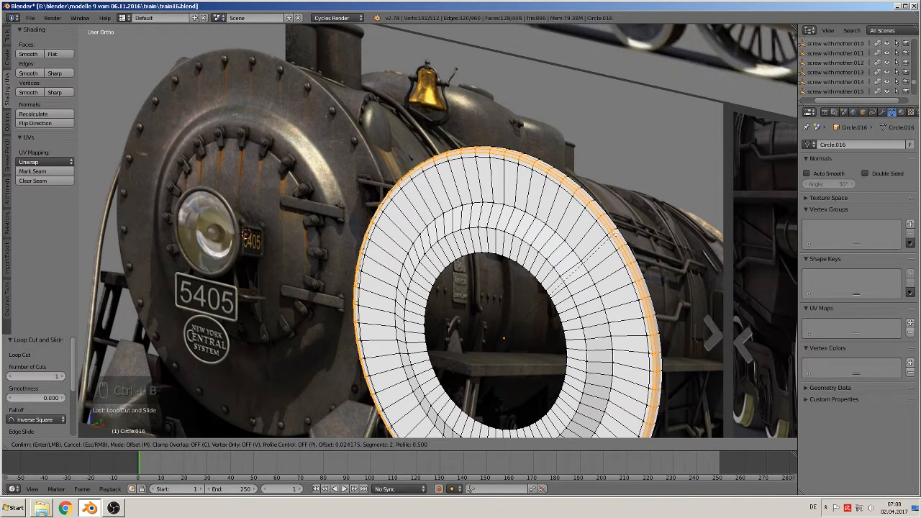
{"action": "scroll", "coordinate": [363, 323], "scroll_direction": "down", "scroll_amount": 1}
{"action": "left_click", "coordinate": [616, 232]}
{"action": "key", "text": "a"}
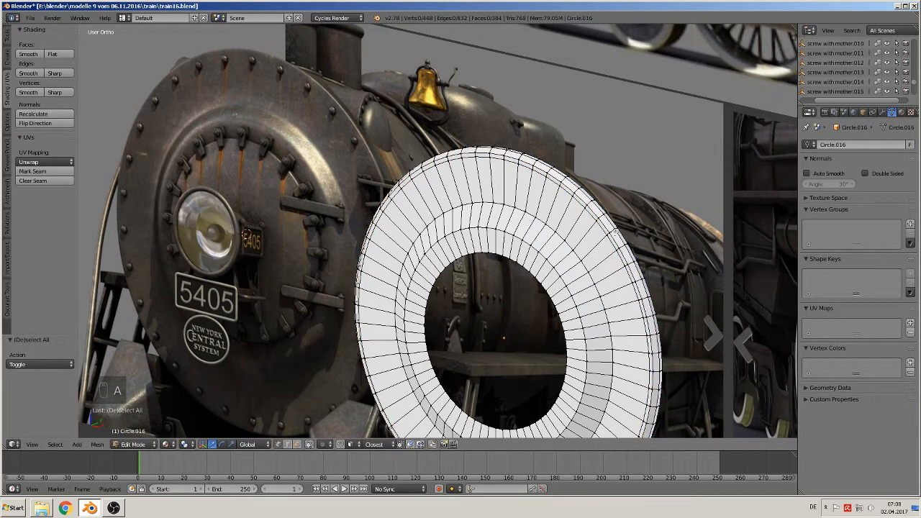
{"action": "key", "text": "Tab"}
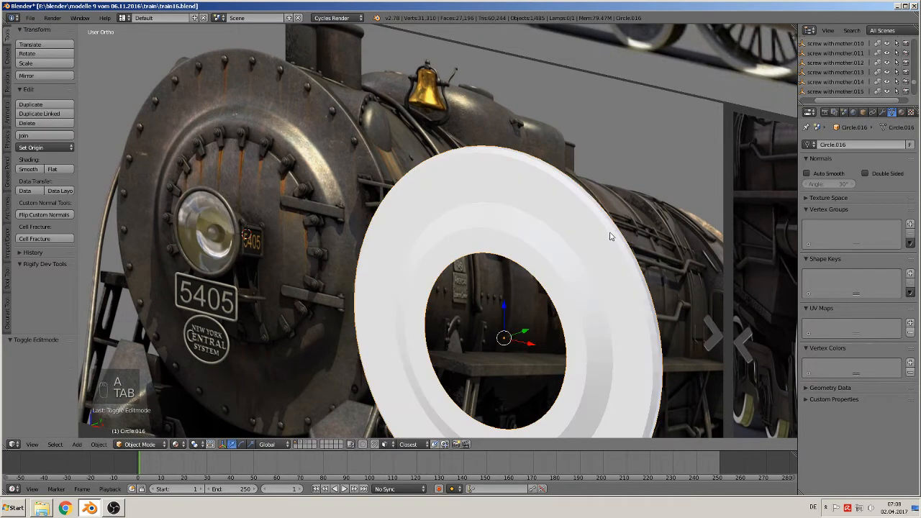
Add a loop cut on each side of the raised inner edge in Edit Mode, sliding both close to that edge.
{"action": "scroll", "coordinate": [610, 236], "scroll_direction": "up", "scroll_amount": 4}
{"action": "key", "text": "Tab"}
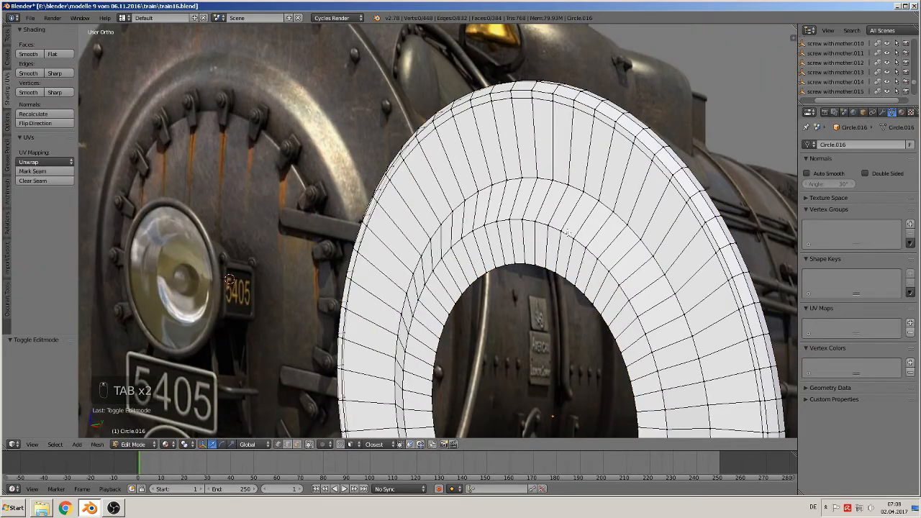
{"action": "right_click", "coordinate": [554, 232], "text": "alt"}
{"action": "mouse_move", "coordinate": [554, 232]}
{"action": "middle_mouse_down"}
{"action": "mouse_move", "coordinate": [533, 280]}
{"action": "mouse_move", "coordinate": [542, 232]}
{"action": "middle_mouse_up"}
{"action": "key", "text": "ctrl+r"}
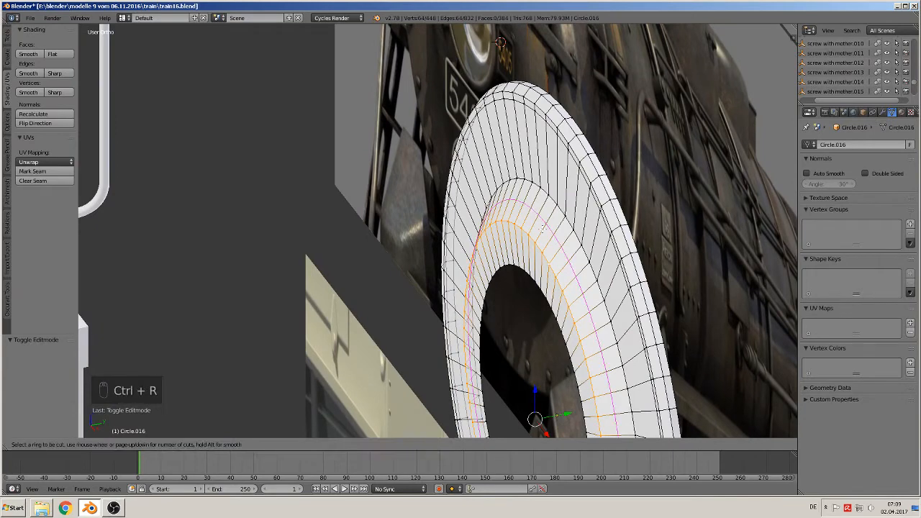
{"action": "left_click", "coordinate": [540, 231]}
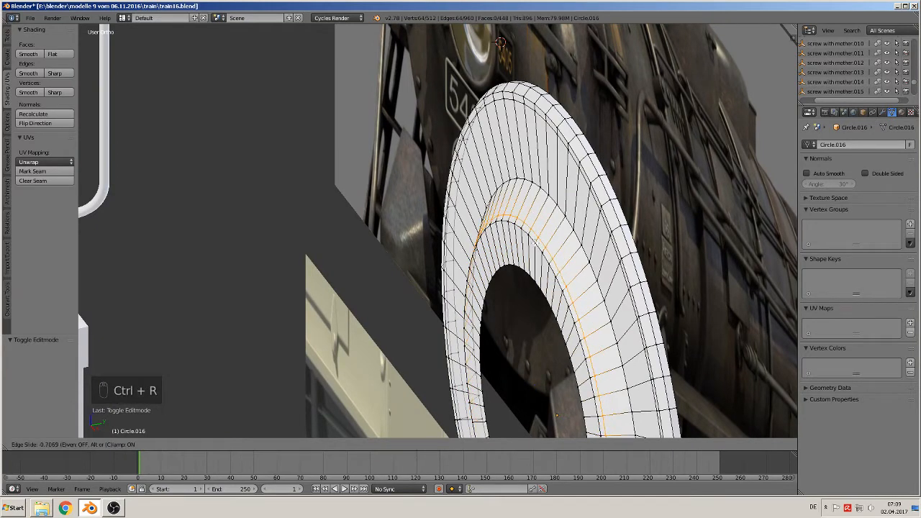
{"action": "left_click", "coordinate": [538, 243]}
{"action": "key", "text": "ctrl+r"}
{"action": "left_click", "coordinate": [532, 238]}
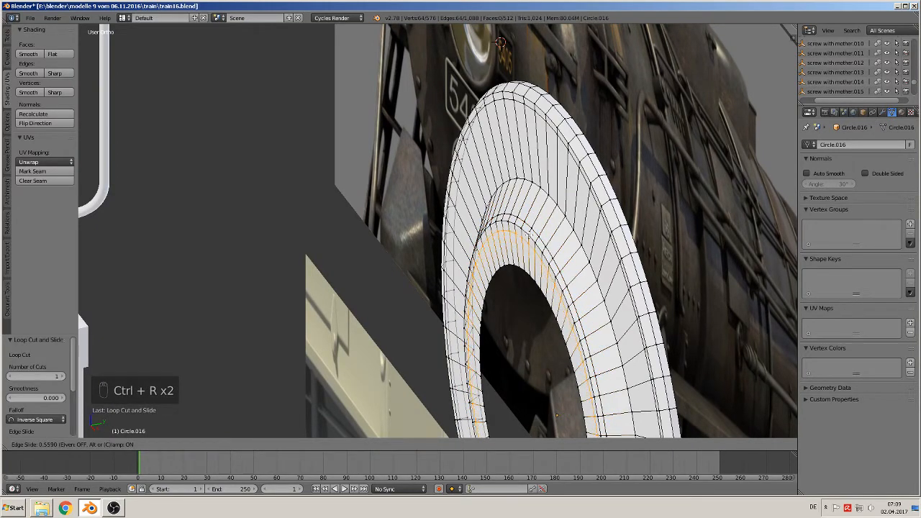
{"action": "left_click", "coordinate": [527, 234]}
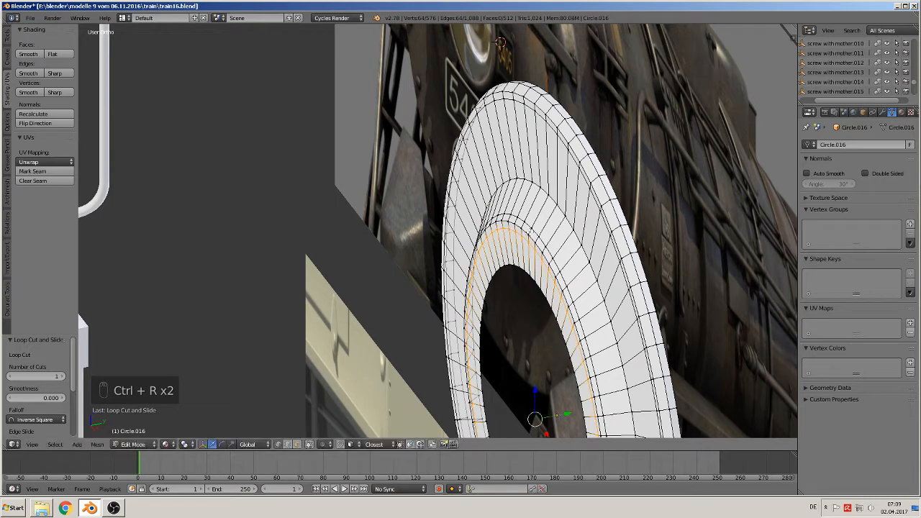
Bevel the raised inner edge loop with two segments at an offset of about 0.015 and return to Object Mode.
{"action": "right_click", "coordinate": [531, 232], "text": "alt"}
{"action": "scroll", "coordinate": [554, 291], "scroll_direction": "up", "scroll_amount": 2}
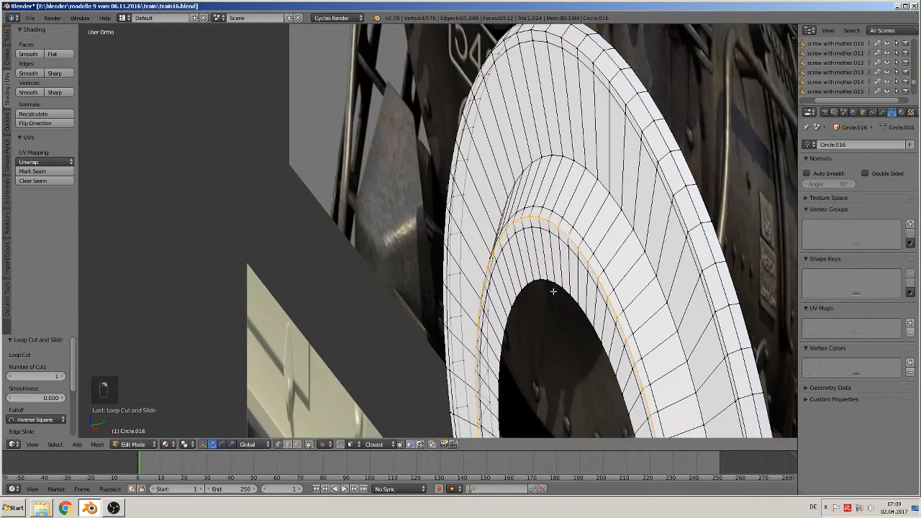
{"action": "key", "text": "ctrl+b"}
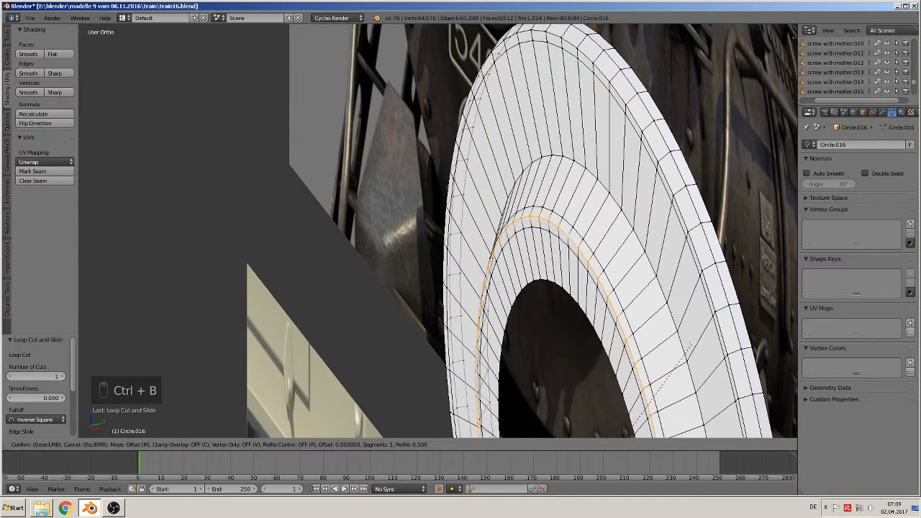
{"action": "scroll", "coordinate": [701, 301], "scroll_direction": "up", "scroll_amount": 1}
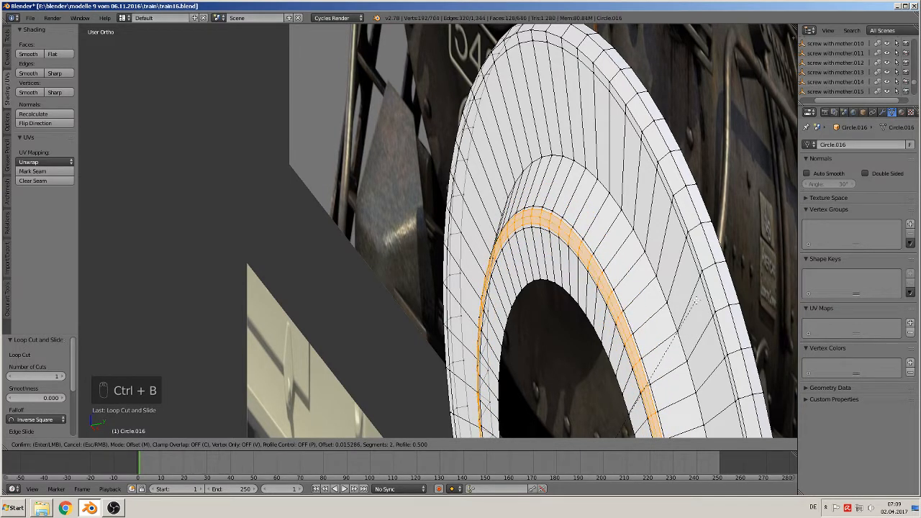
{"action": "left_click", "coordinate": [685, 297]}
{"action": "key", "text": "a"}
{"action": "scroll", "coordinate": [669, 293], "scroll_direction": "down", "scroll_amount": 4}
{"action": "key", "text": "Tab"}
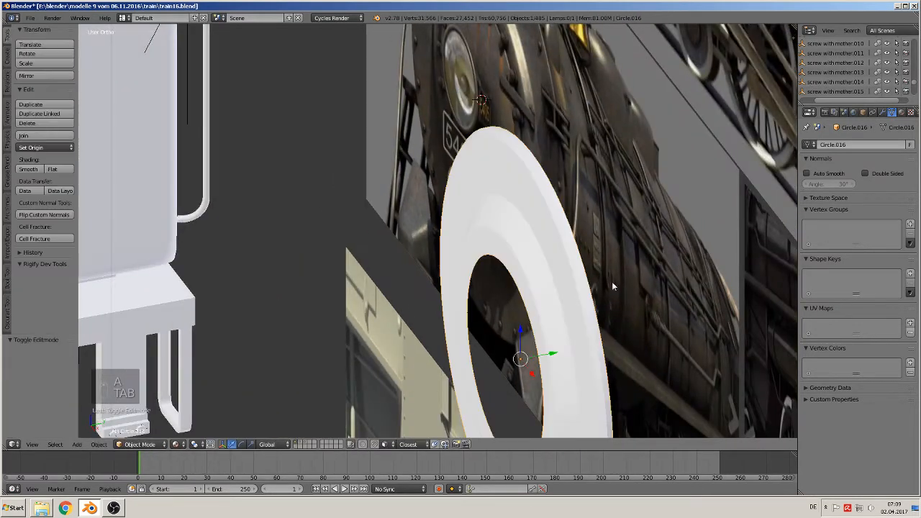
Separate the edge loop around the ring's central hole into its own object, working from the front view.
{"action": "middle_click_drag", "start_coordinate": [584, 288], "coordinate": [657, 263]}
{"action": "key", "text": "KP_1"}
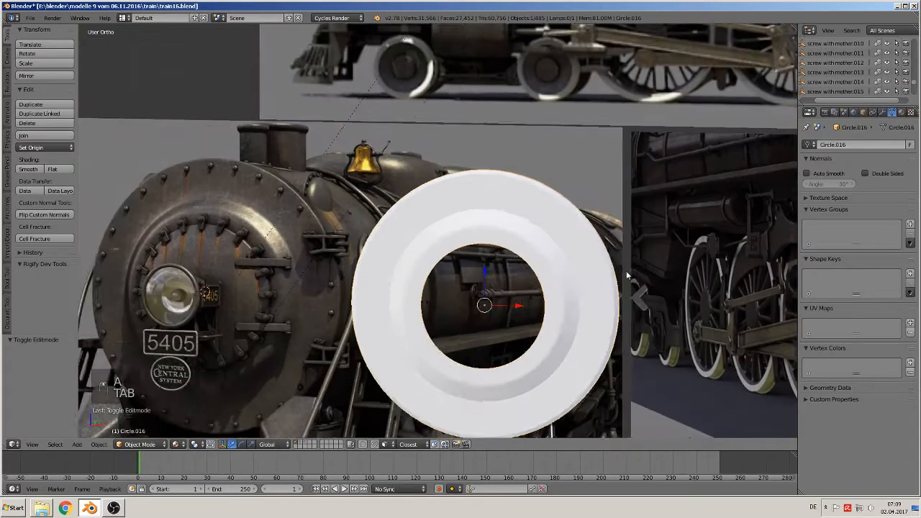
{"action": "middle_click_drag", "start_coordinate": [494, 323], "coordinate": [506, 246], "text": "shift"}
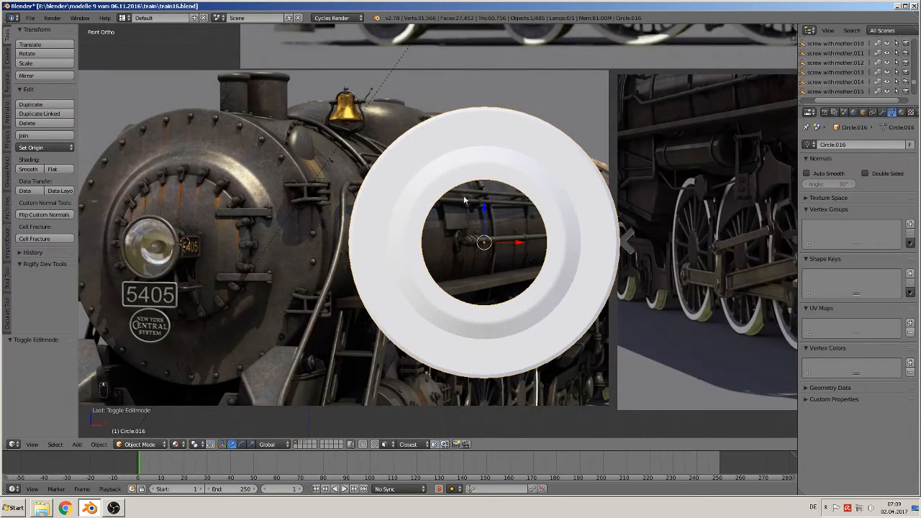
{"action": "scroll", "coordinate": [496, 235], "scroll_direction": "up", "scroll_amount": 2}
{"action": "key", "text": "Tab"}
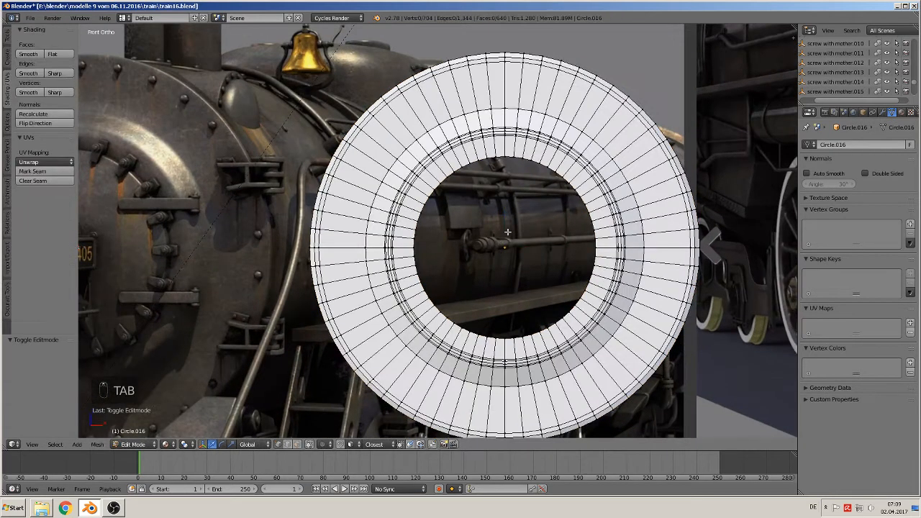
{"action": "right_click", "coordinate": [442, 183], "text": "alt"}
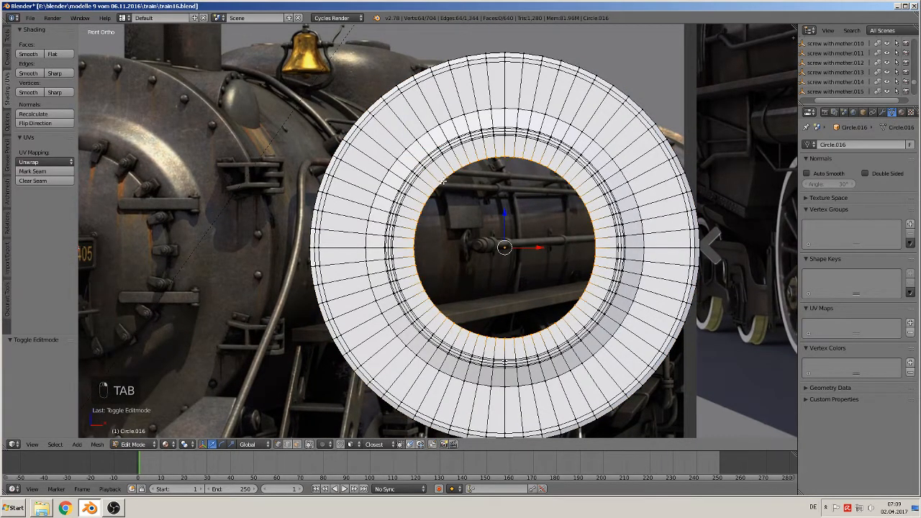
{"action": "key", "text": "ctrl+p"}
{"action": "left_click", "coordinate": [502, 207]}
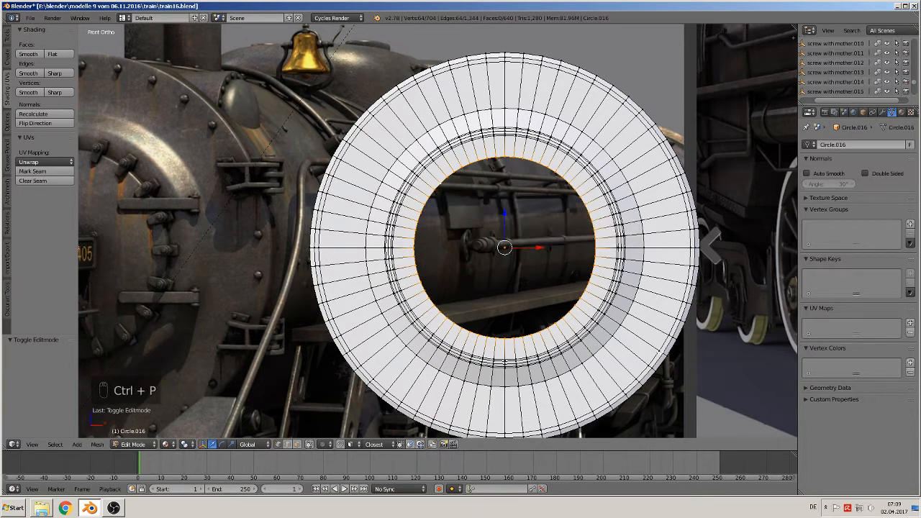
{"action": "key", "text": "p"}
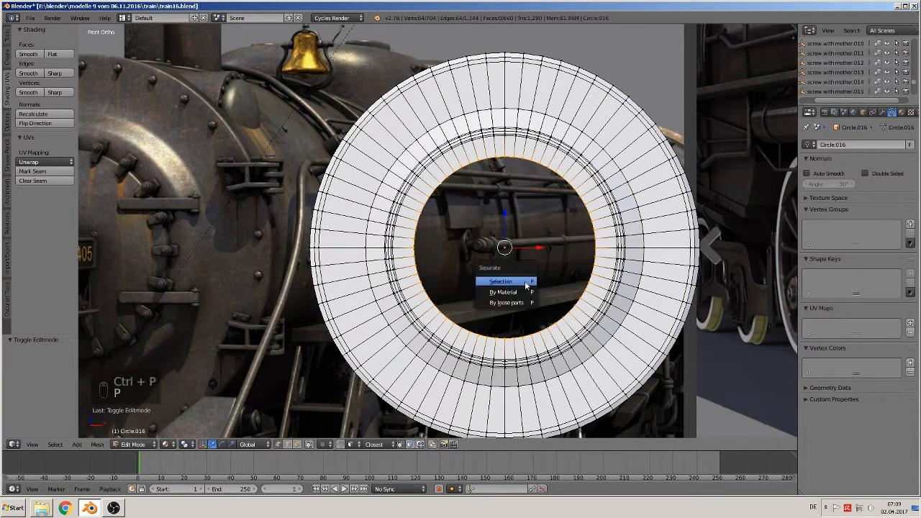
{"action": "left_click", "coordinate": [524, 281]}
{"action": "key", "text": "Tab"}
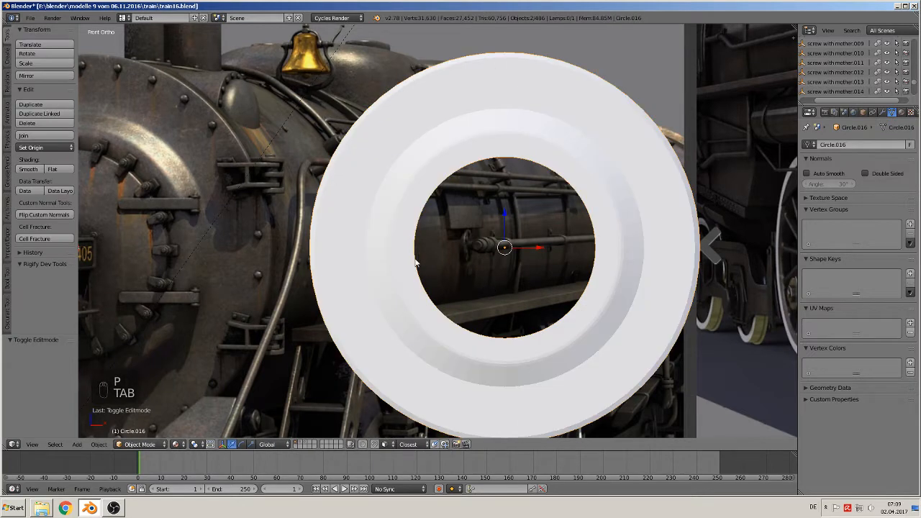
Move the separated circle -0.480 and another -0.110 along X, out of the ring, and scale it to 1.058.
{"action": "right_click", "coordinate": [416, 258]}
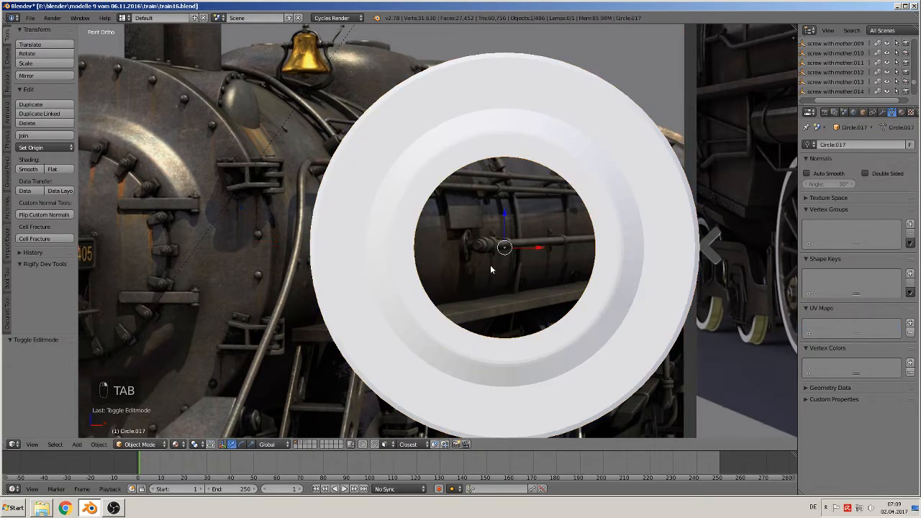
{"action": "key", "text": "g"}
{"action": "key", "text": "x"}
{"action": "left_click", "coordinate": [323, 255]}
{"action": "middle_click_drag", "start_coordinate": [323, 255], "coordinate": [653, 234], "text": "shift"}
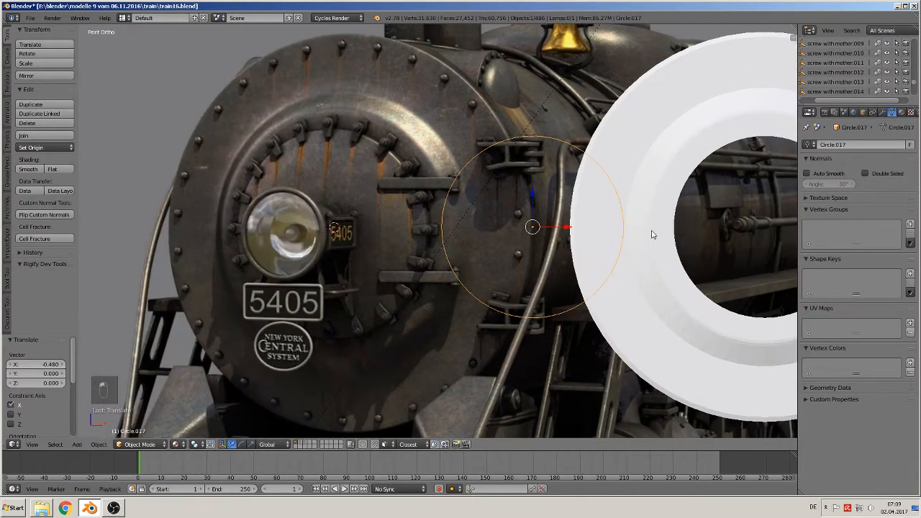
{"action": "left_click_drag", "start_coordinate": [574, 231], "coordinate": [515, 232]}
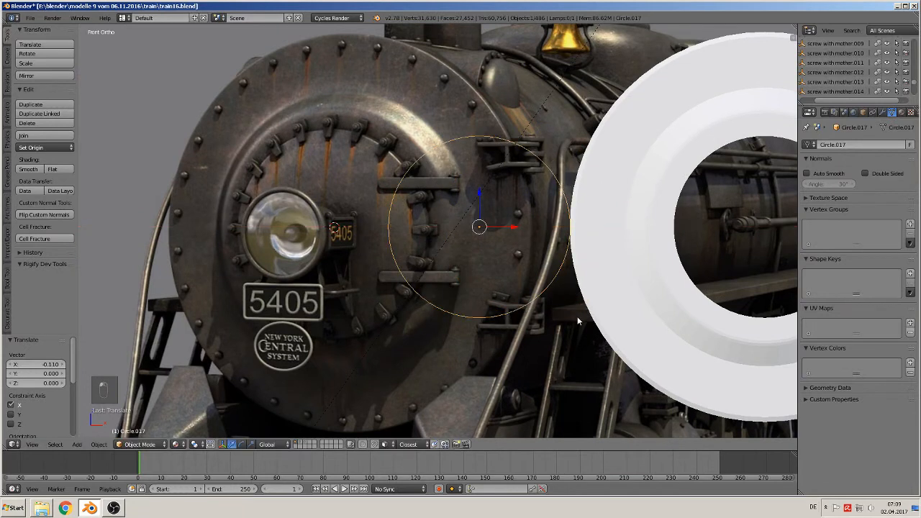
{"action": "key", "text": "s"}
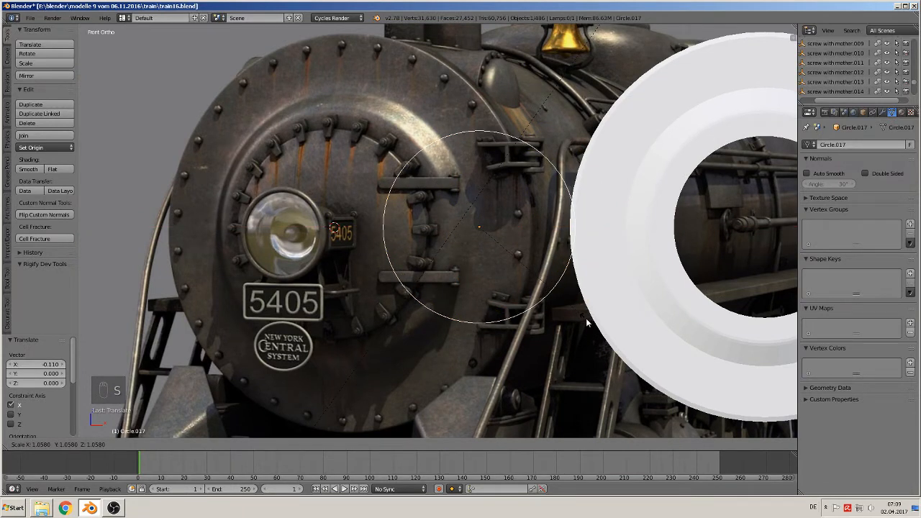
{"action": "left_click", "coordinate": [586, 318]}
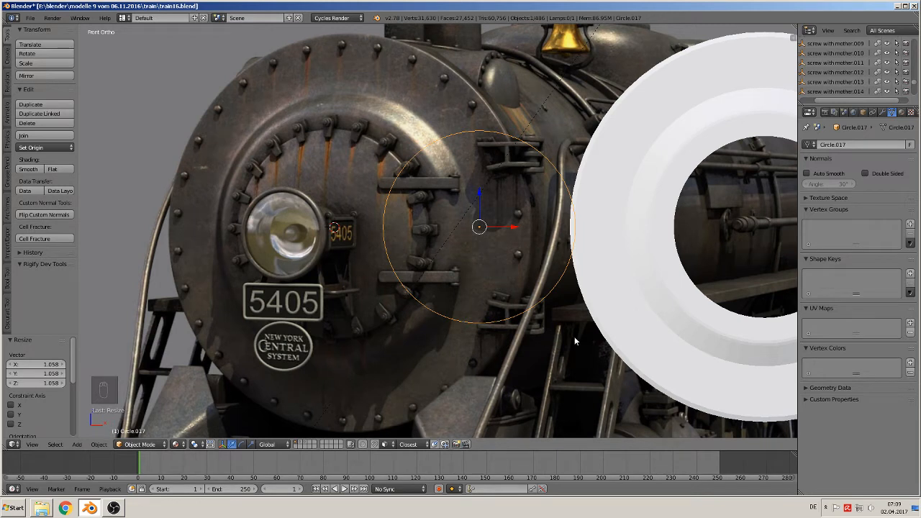
Extrude the whole separated circle inward to a scale of 0.823 in Edit Mode to form a flat ring.
{"action": "key", "text": "Tab"}
{"action": "key", "text": "a"}
{"action": "key", "text": "a"}
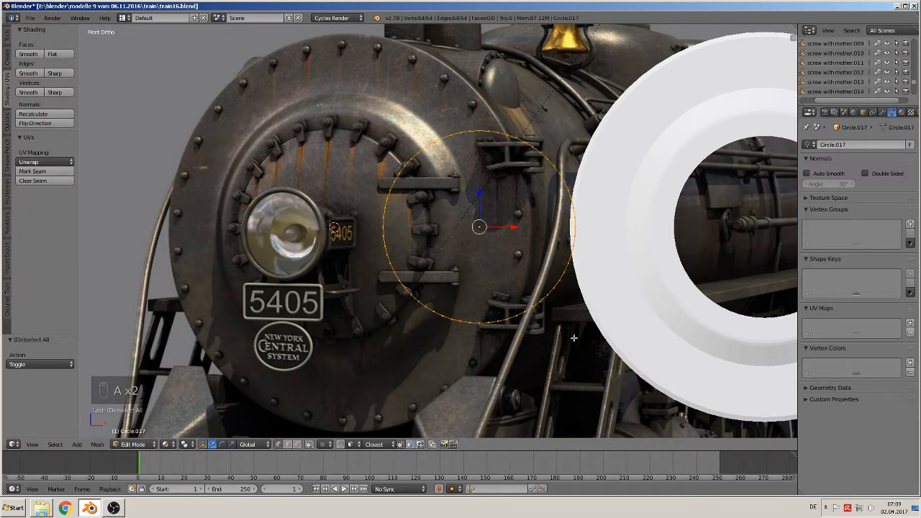
{"action": "key", "text": "e"}
{"action": "key", "text": "s"}
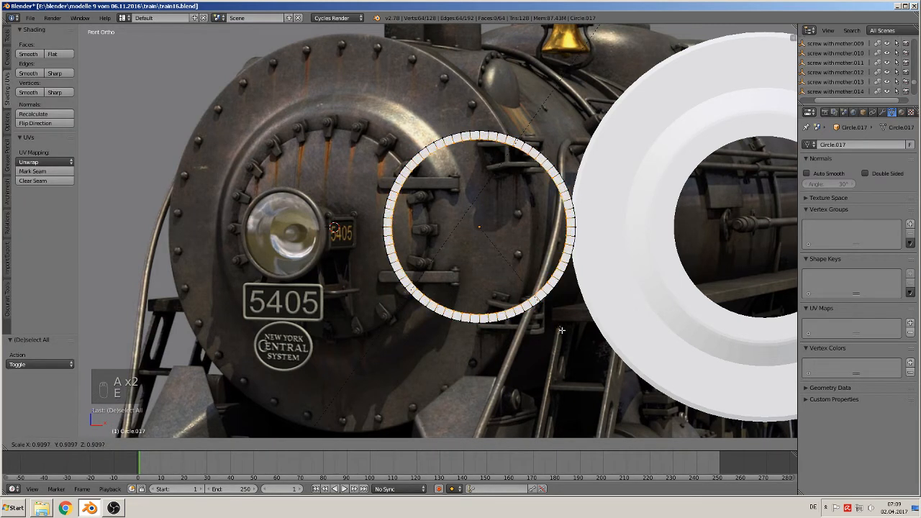
{"action": "left_click", "coordinate": [550, 323]}
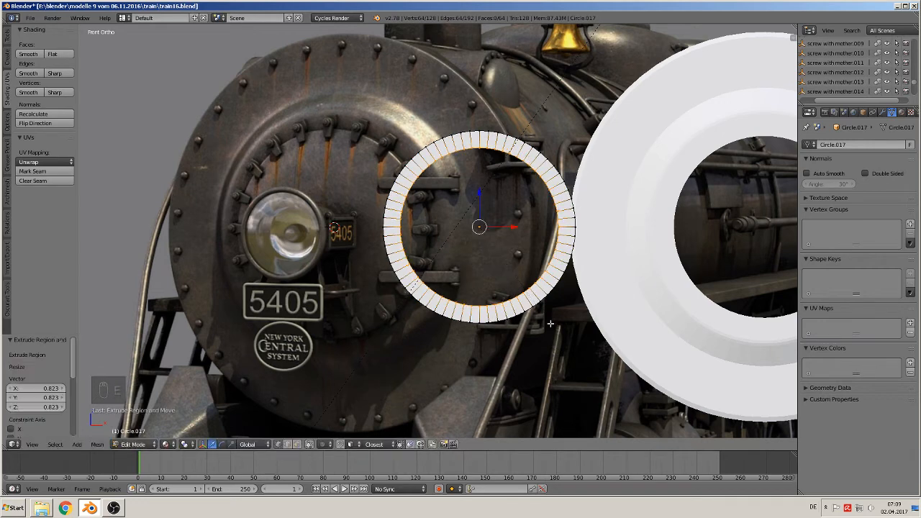
Extrude the small ring's inner edge inward at scales of about 0.8, 0.591 and 0.342, and fill the remaining hole with a face.
{"action": "middle_click_drag", "start_coordinate": [550, 324], "coordinate": [538, 337]}
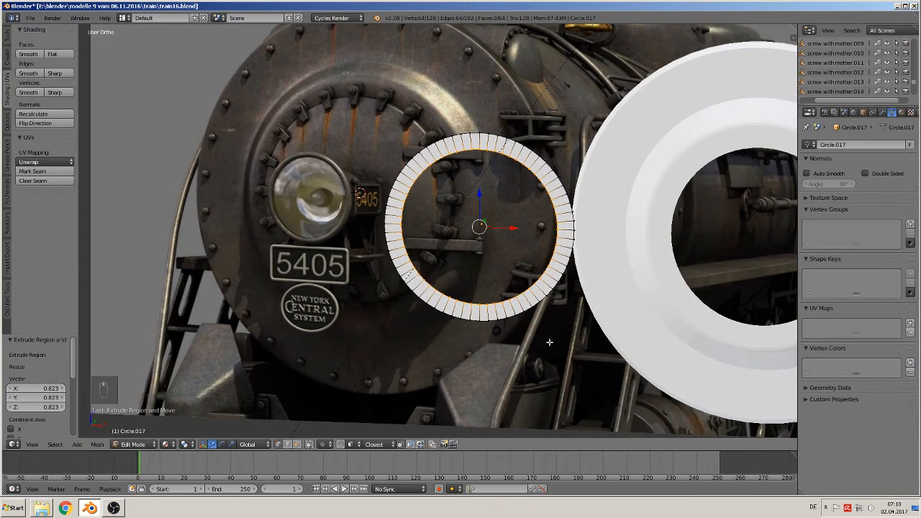
{"action": "key", "text": "e"}
{"action": "key", "text": "s"}
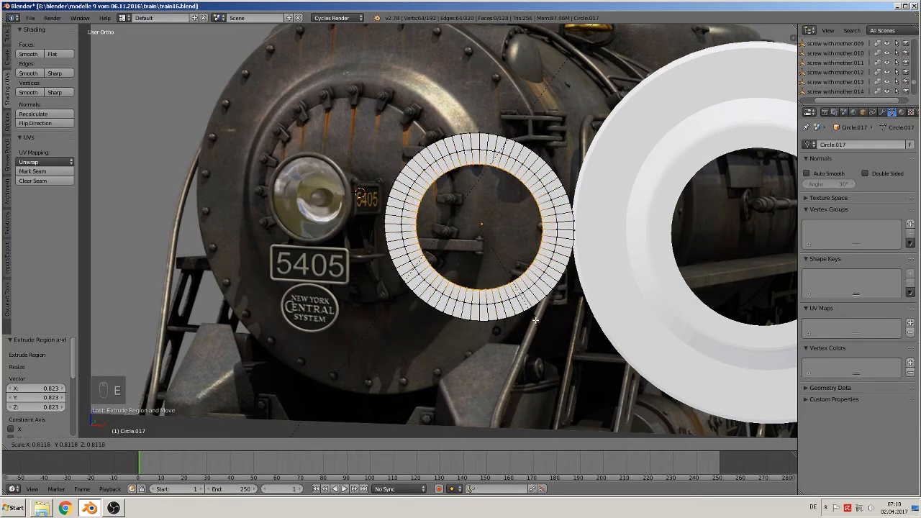
{"action": "left_click", "coordinate": [533, 317]}
{"action": "key", "text": "e"}
{"action": "key", "text": "s"}
{"action": "left_click", "coordinate": [510, 279]}
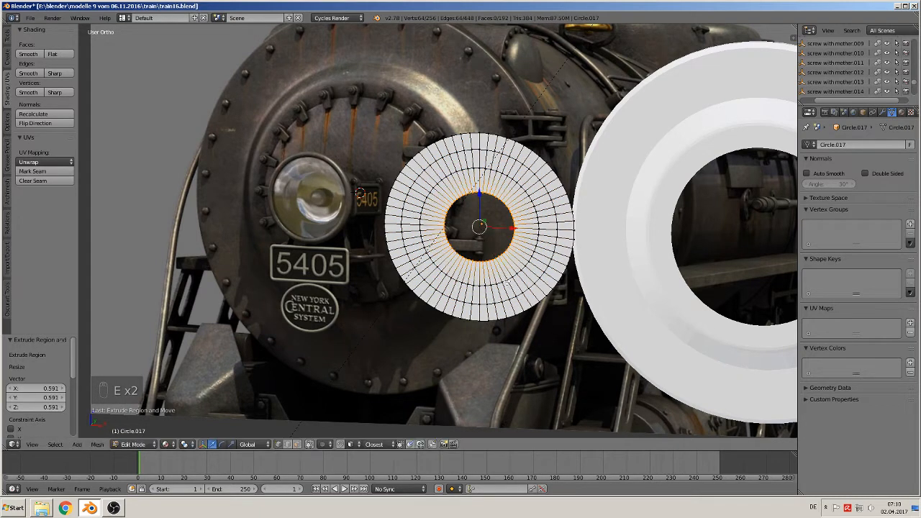
{"action": "key", "text": "e"}
{"action": "key", "text": "s"}
{"action": "left_click", "coordinate": [488, 243]}
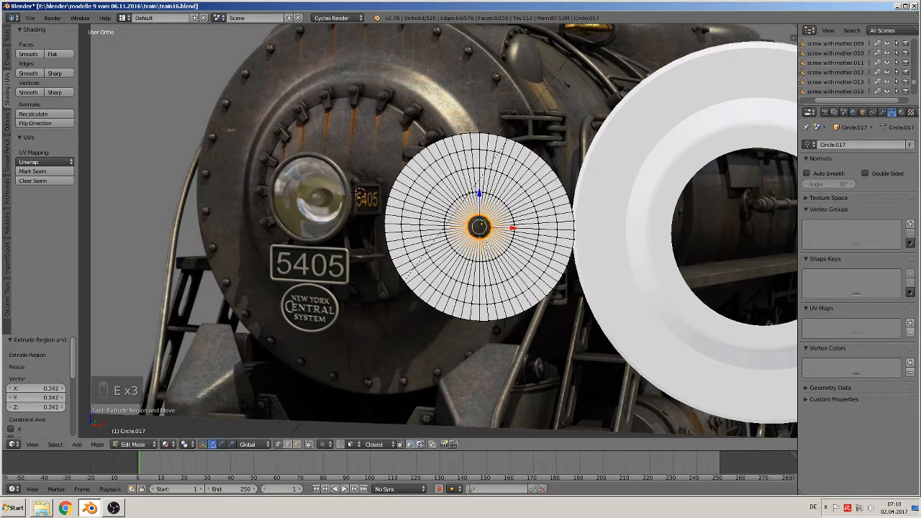
{"action": "key", "text": "f"}
{"action": "scroll", "coordinate": [486, 243], "scroll_direction": "up", "scroll_amount": 1}
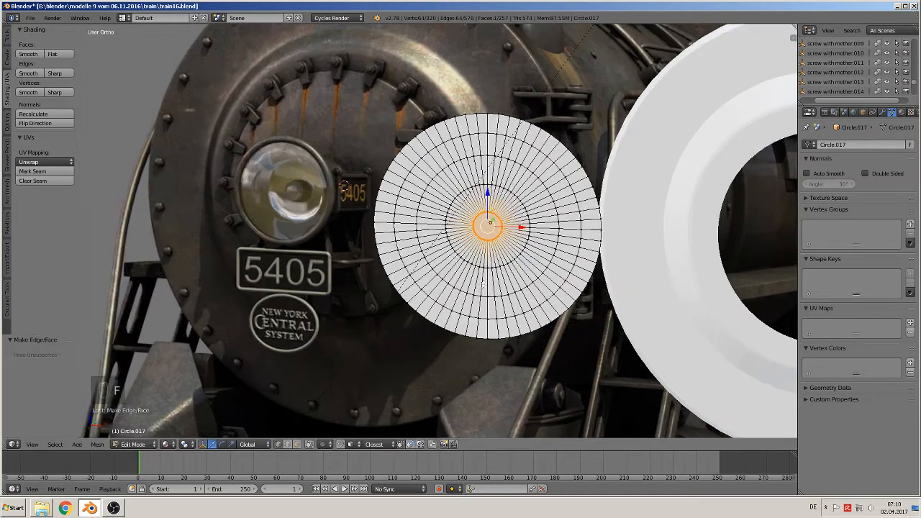
Move the disc's small center face -0.033 along Y with smooth proportional editing to bulge the disc into a shallow dome.
{"action": "left_click", "coordinate": [322, 445]}
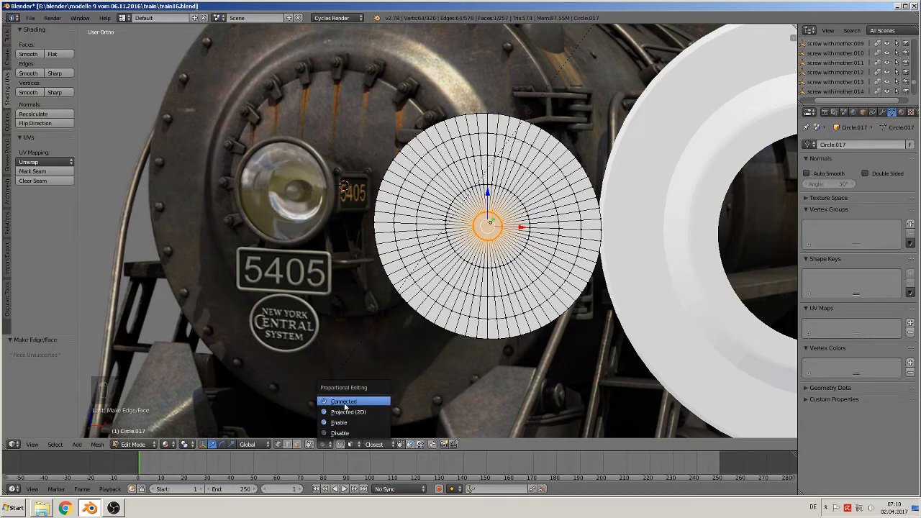
{"action": "left_click", "coordinate": [345, 403]}
{"action": "middle_click_drag", "start_coordinate": [464, 334], "coordinate": [444, 336]}
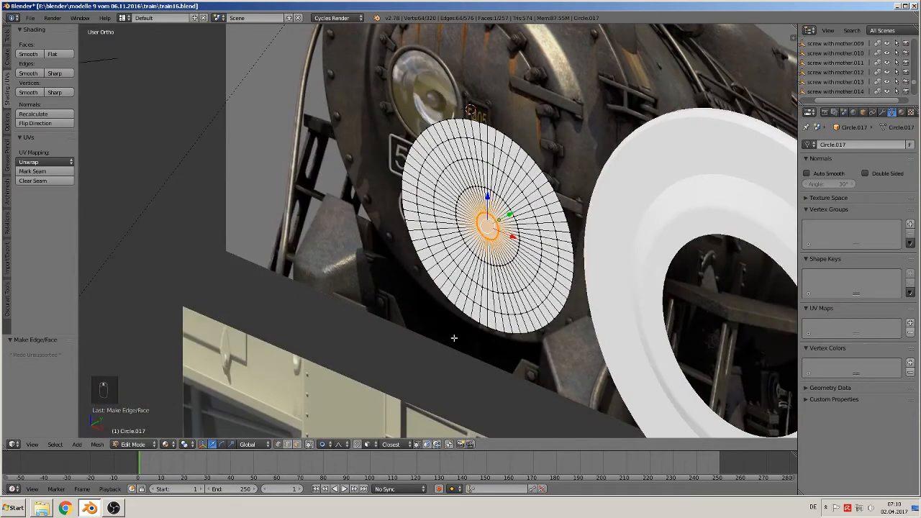
{"action": "key", "text": "g"}
{"action": "key", "text": "y"}
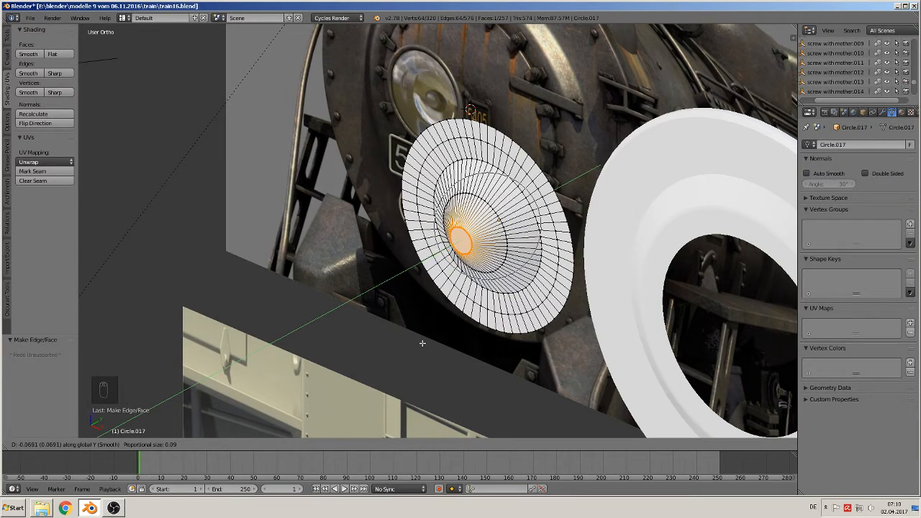
{"action": "scroll", "coordinate": [425, 340], "scroll_direction": "down", "scroll_amount": 2}
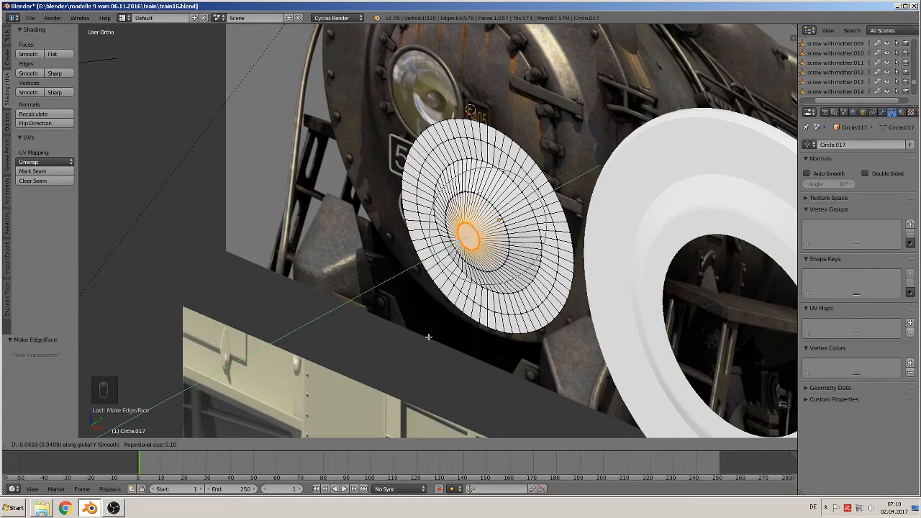
{"action": "scroll", "coordinate": [428, 336], "scroll_direction": "down", "scroll_amount": 3}
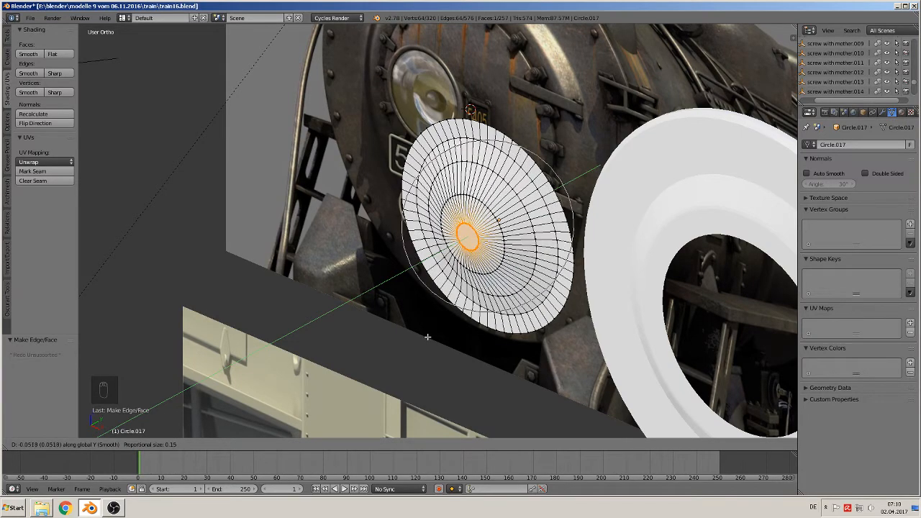
{"action": "scroll", "coordinate": [429, 331], "scroll_direction": "down", "scroll_amount": 1}
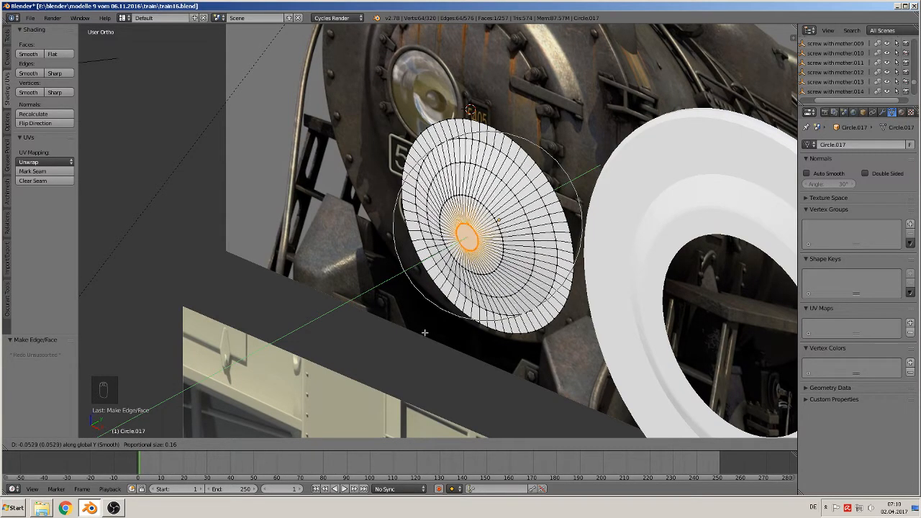
{"action": "left_click", "coordinate": [429, 329]}
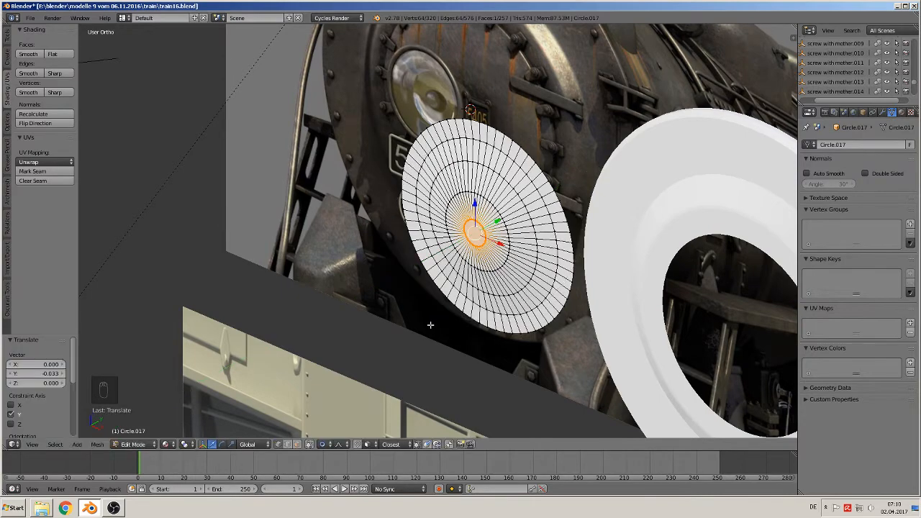
Apply smooth shading to the domed disc and to the large outer ring in Object Mode.
{"action": "key", "text": "Tab"}
{"action": "middle_click_drag", "start_coordinate": [430, 331], "coordinate": [458, 310]}
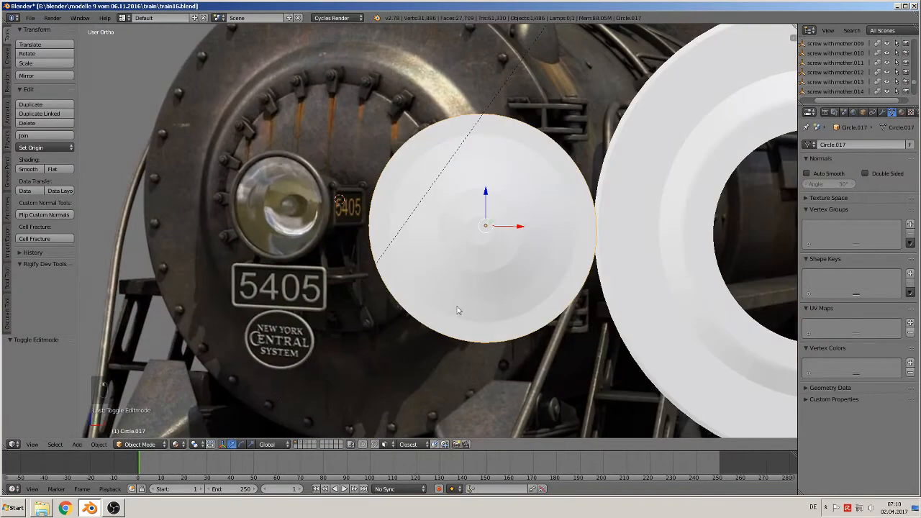
{"action": "left_click", "coordinate": [29, 169]}
{"action": "middle_click_drag", "start_coordinate": [439, 249], "coordinate": [379, 266]}
{"action": "scroll", "coordinate": [380, 266], "scroll_direction": "down", "scroll_amount": 3}
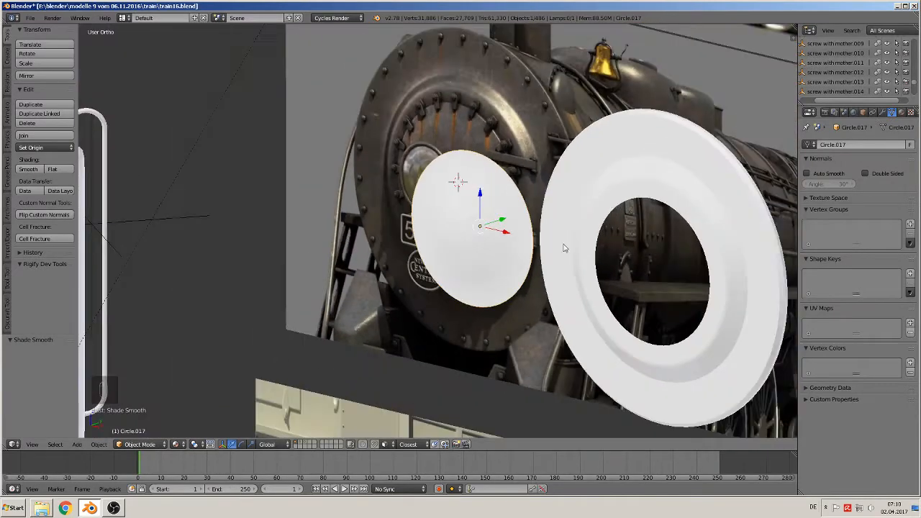
{"action": "right_click", "coordinate": [631, 174]}
{"action": "left_click", "coordinate": [28, 169]}
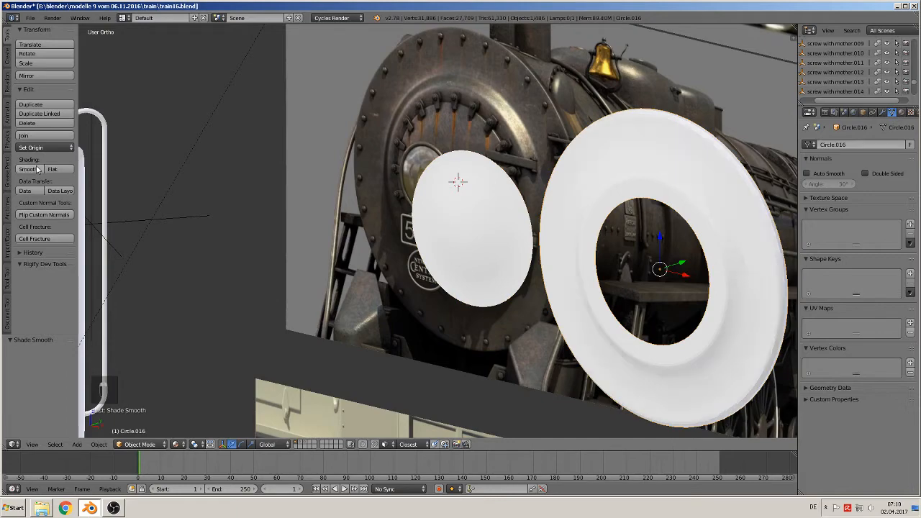
Move the domed disc 0.592 along X into the ring's opening and -0.003 along Y.
{"action": "middle_click_drag", "start_coordinate": [523, 240], "coordinate": [568, 230]}
{"action": "key", "text": "KP_1"}
{"action": "scroll", "coordinate": [500, 268], "scroll_direction": "down", "scroll_amount": 4}
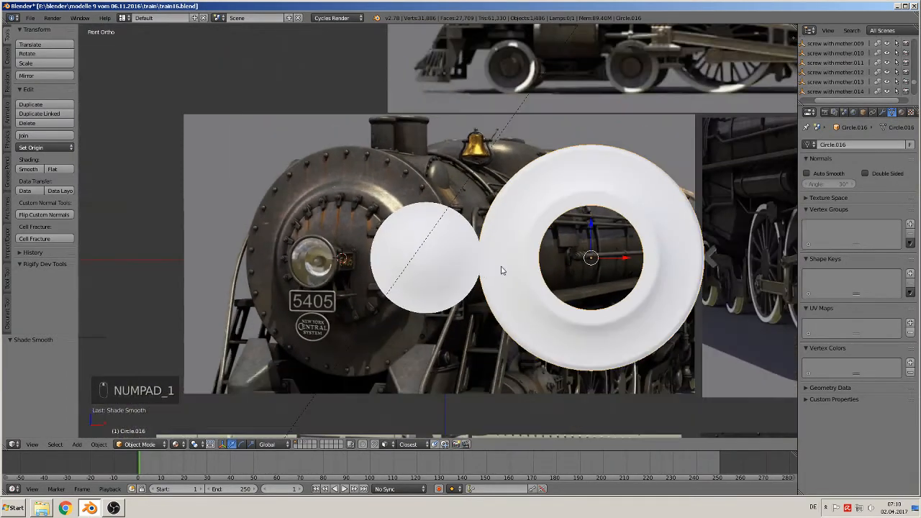
{"action": "scroll", "coordinate": [457, 264], "scroll_direction": "up", "scroll_amount": 1}
{"action": "right_click", "coordinate": [444, 253]}
{"action": "left_click_drag", "start_coordinate": [464, 254], "coordinate": [591, 262]}
{"action": "middle_click_drag", "start_coordinate": [587, 276], "coordinate": [613, 246]}
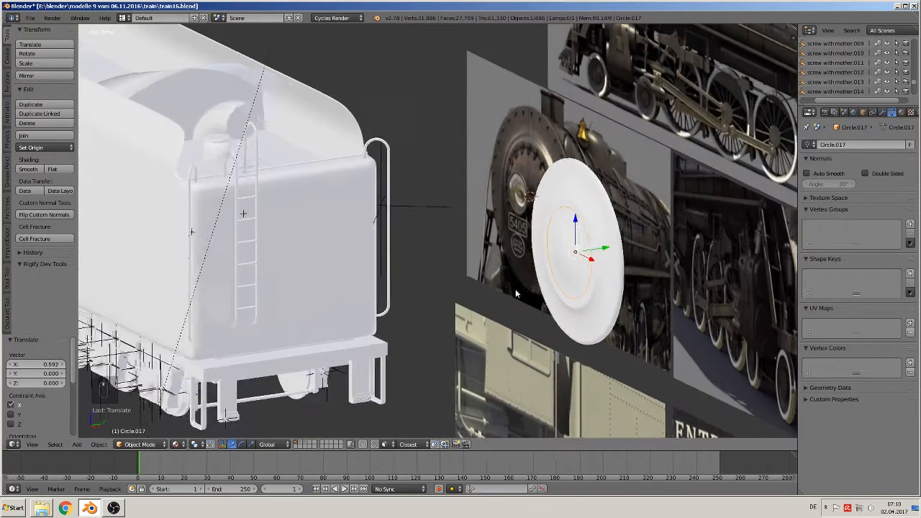
{"action": "key", "text": "g"}
{"action": "key", "text": "y"}
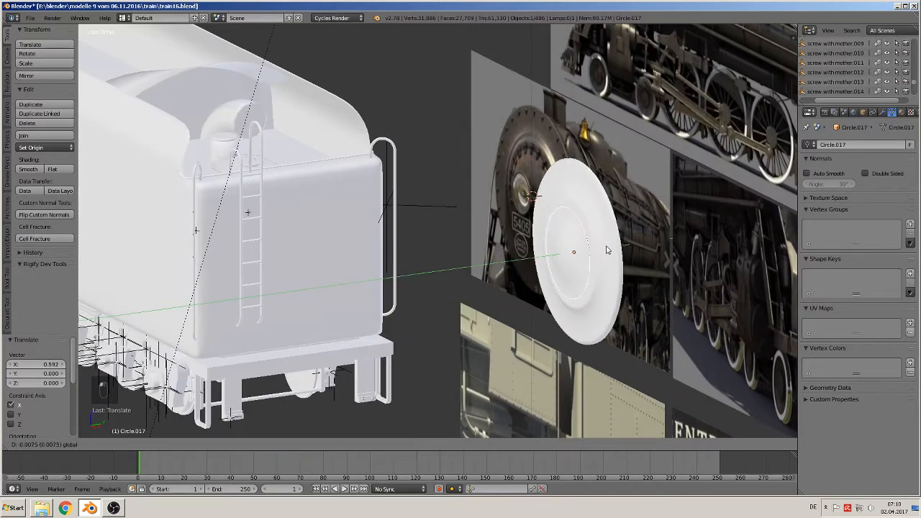
{"action": "left_click", "coordinate": [607, 250]}
{"action": "scroll", "coordinate": [610, 254], "scroll_direction": "up", "scroll_amount": 5}
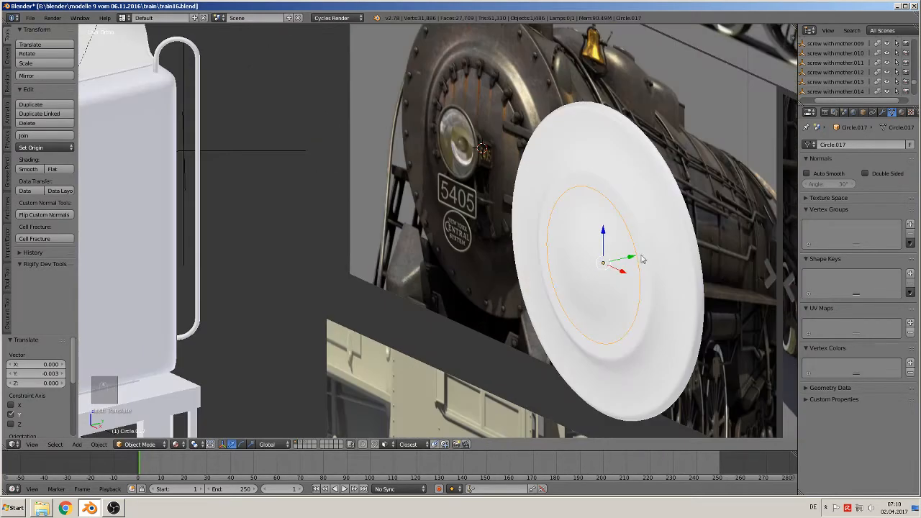
Pull the disc forward along Y out of the ring and extrude its outer edge loop about 0.014 along Y with proportional editing disabled.
{"action": "middle_click_drag", "start_coordinate": [642, 259], "coordinate": [604, 265]}
{"action": "key", "text": "Tab"}
{"action": "right_click", "coordinate": [694, 219], "text": "alt"}
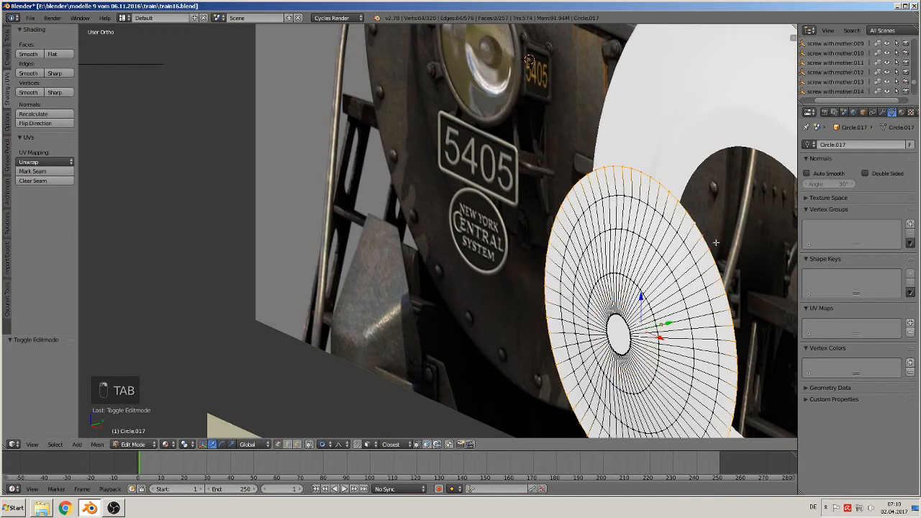
{"action": "middle_click_drag", "start_coordinate": [715, 243], "coordinate": [514, 284]}
{"action": "key", "text": "e"}
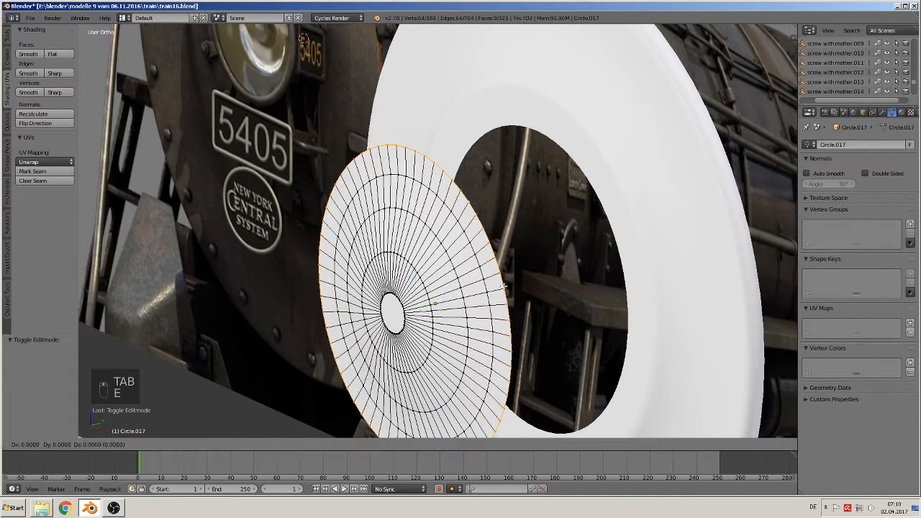
{"action": "left_click", "coordinate": [442, 303]}
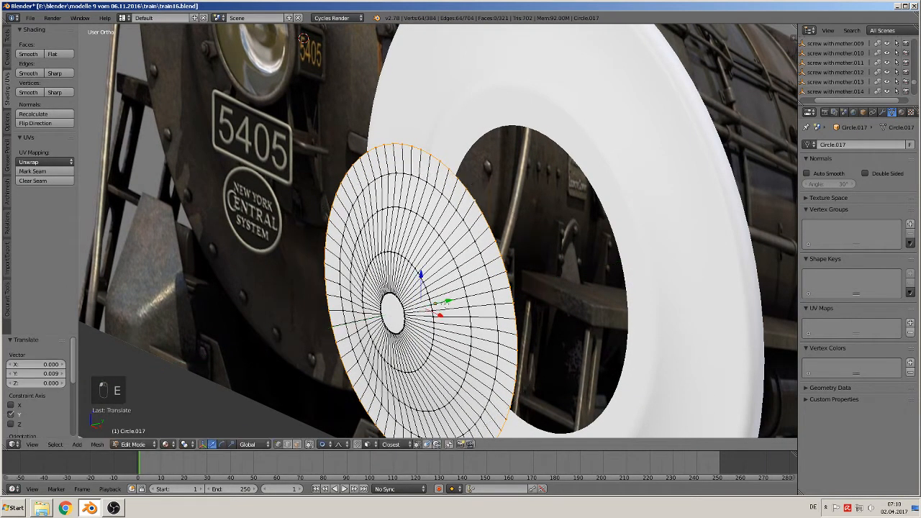
{"action": "key", "text": "ctrl+z"}
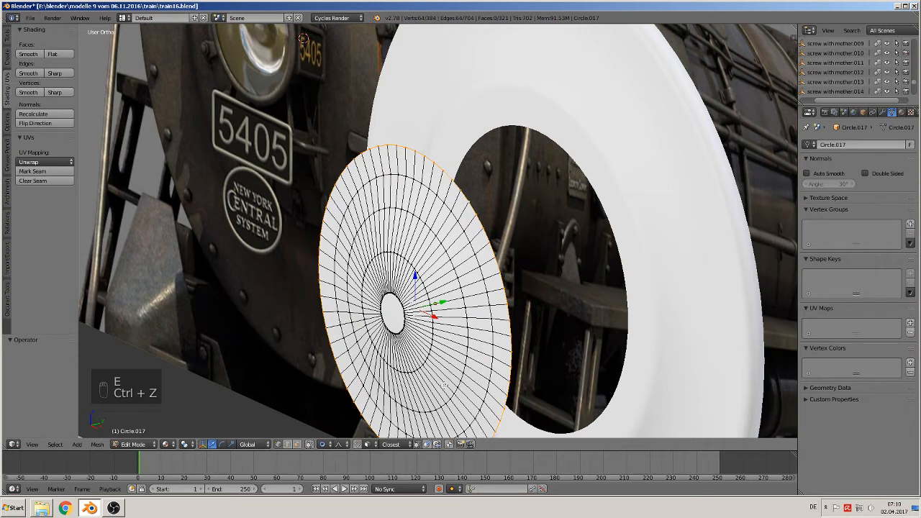
{"action": "left_click", "coordinate": [323, 446]}
{"action": "left_click", "coordinate": [335, 433]}
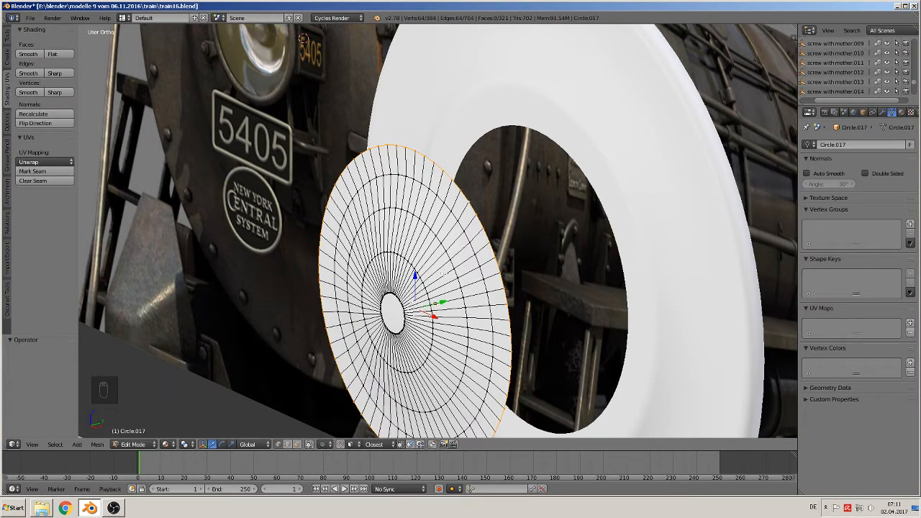
{"action": "key", "text": "e"}
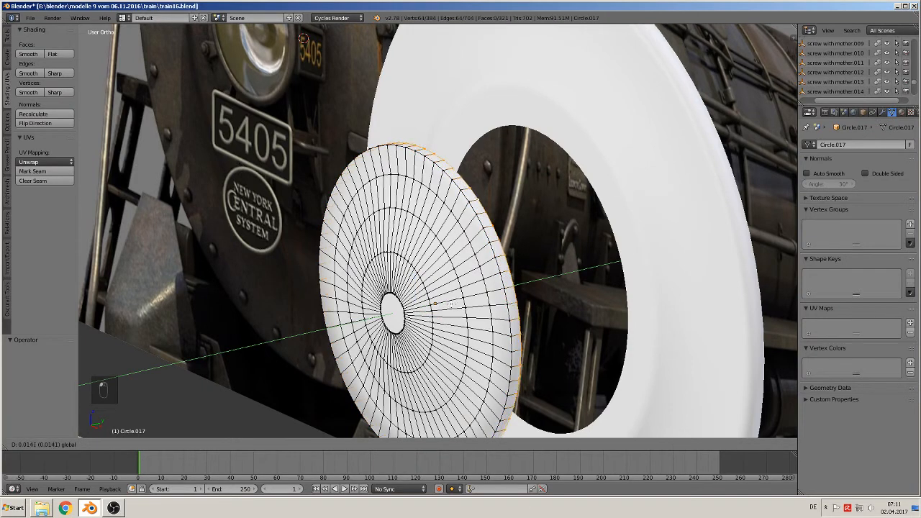
{"action": "left_click", "coordinate": [450, 305]}
{"action": "key", "text": "Tab"}
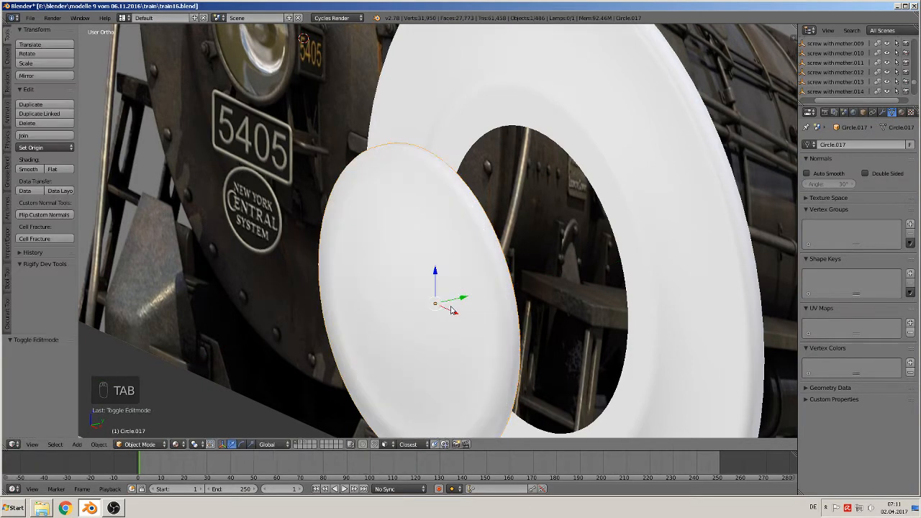
Move the thickened disc 0.161 along Y back into the ring and check it from the front view.
{"action": "left_click_drag", "start_coordinate": [464, 307], "coordinate": [573, 274]}
{"action": "key", "text": "KP_1"}
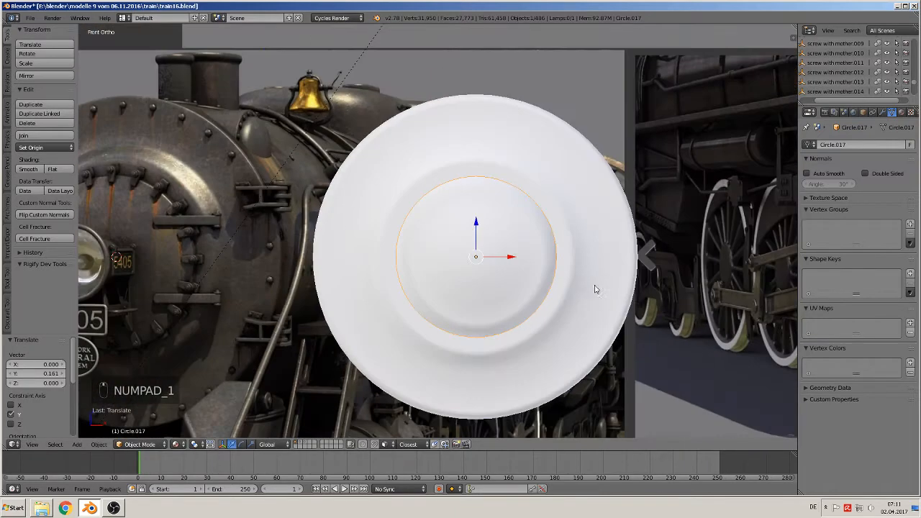
Place the 3D cursor on the topmost clamp bolt around the door in the reference photo and add a cylinder with 24 vertices there.
{"action": "scroll", "coordinate": [522, 294], "scroll_direction": "down", "scroll_amount": 2}
{"action": "middle_click_drag", "start_coordinate": [457, 289], "coordinate": [651, 268], "text": "shift"}
{"action": "scroll", "coordinate": [603, 286], "scroll_direction": "up", "scroll_amount": 4}
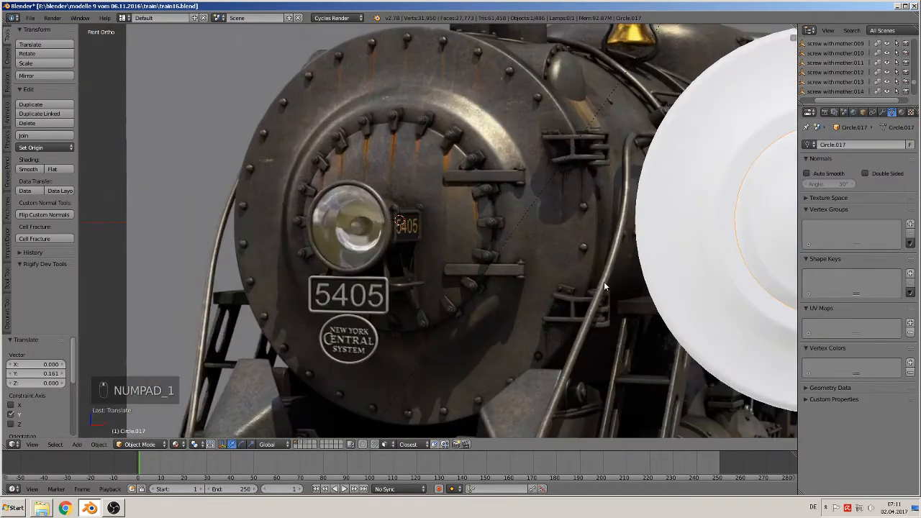
{"action": "middle_click_drag", "start_coordinate": [545, 286], "coordinate": [465, 315], "text": "shift"}
{"action": "scroll", "coordinate": [466, 314], "scroll_direction": "up", "scroll_amount": 1}
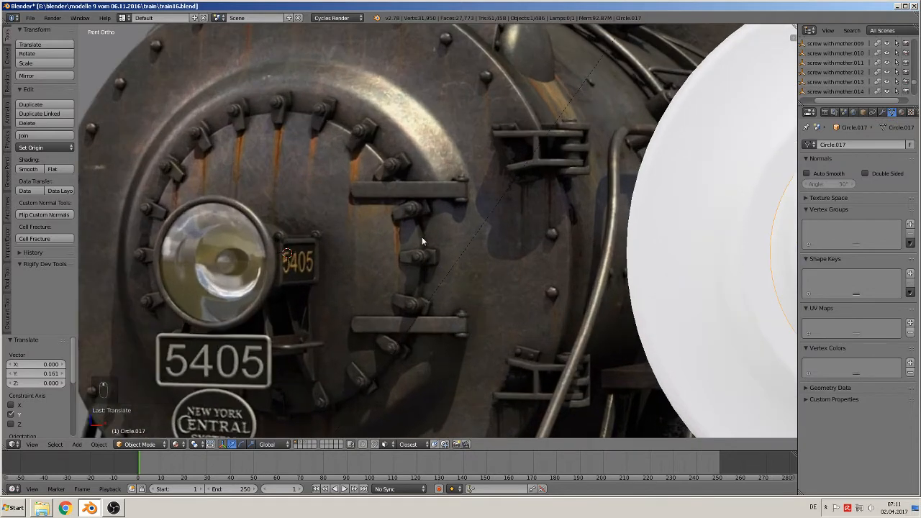
{"action": "middle_click_drag", "start_coordinate": [416, 242], "coordinate": [522, 258], "text": "shift"}
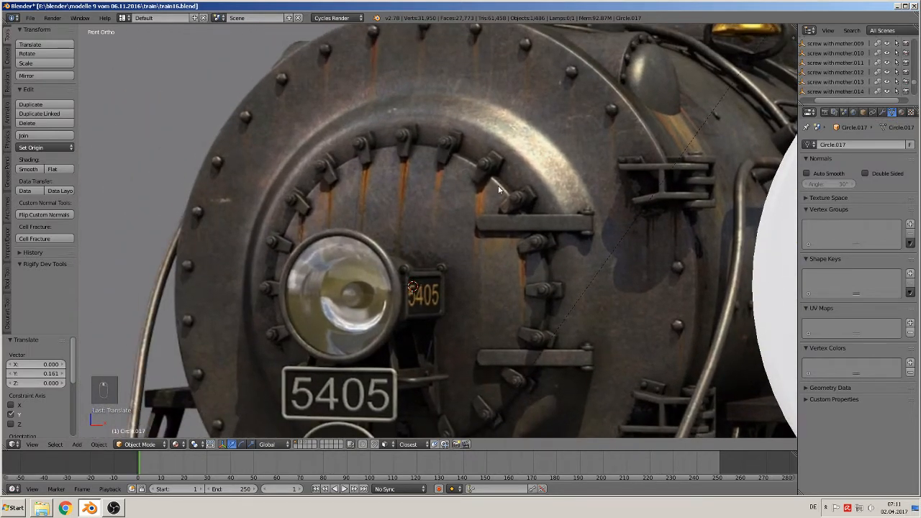
{"action": "middle_click_drag", "start_coordinate": [521, 202], "coordinate": [495, 249], "text": "shift"}
{"action": "scroll", "coordinate": [493, 248], "scroll_direction": "up", "scroll_amount": 4}
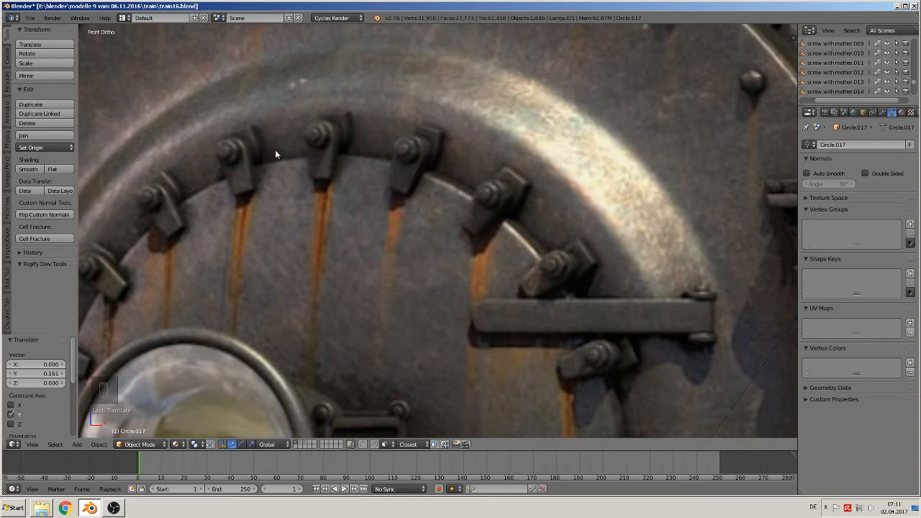
{"action": "left_click", "coordinate": [78, 444]}
{"action": "mouse_move", "coordinate": [86, 434]}
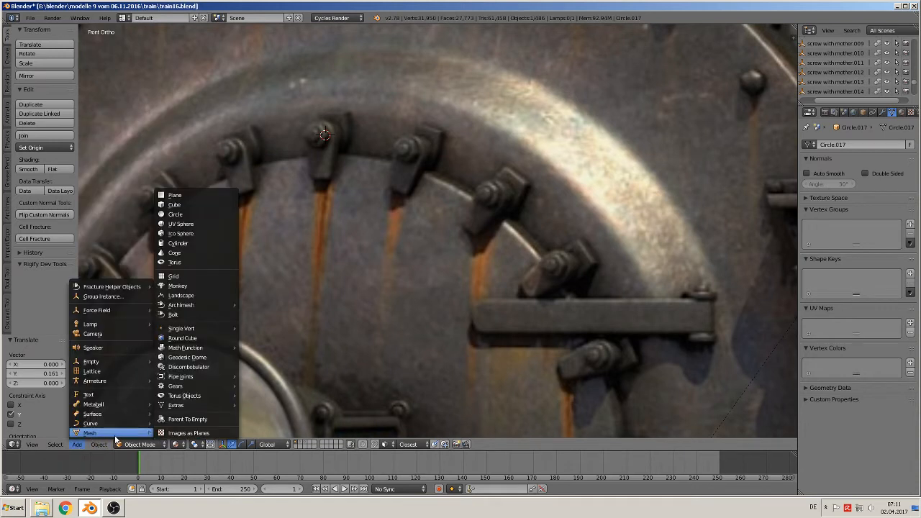
{"action": "left_click", "coordinate": [172, 240]}
{"action": "scroll", "coordinate": [382, 312], "scroll_direction": "down", "scroll_amount": 5}
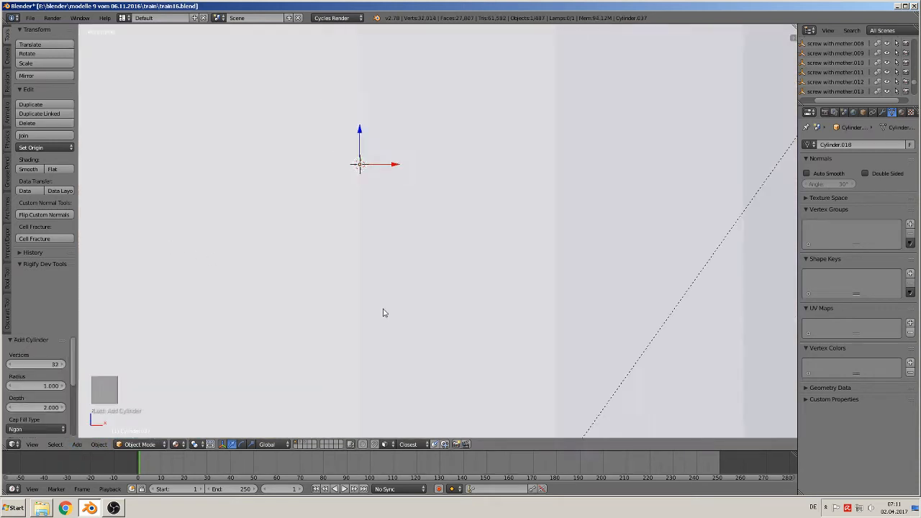
{"action": "left_click", "coordinate": [55, 364]}
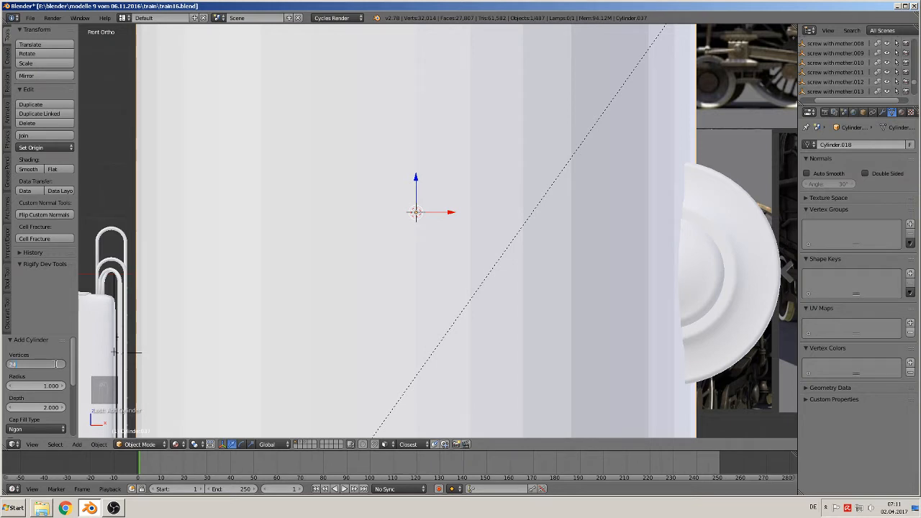
{"action": "type", "text": "24"}
{"action": "key", "text": "Return"}
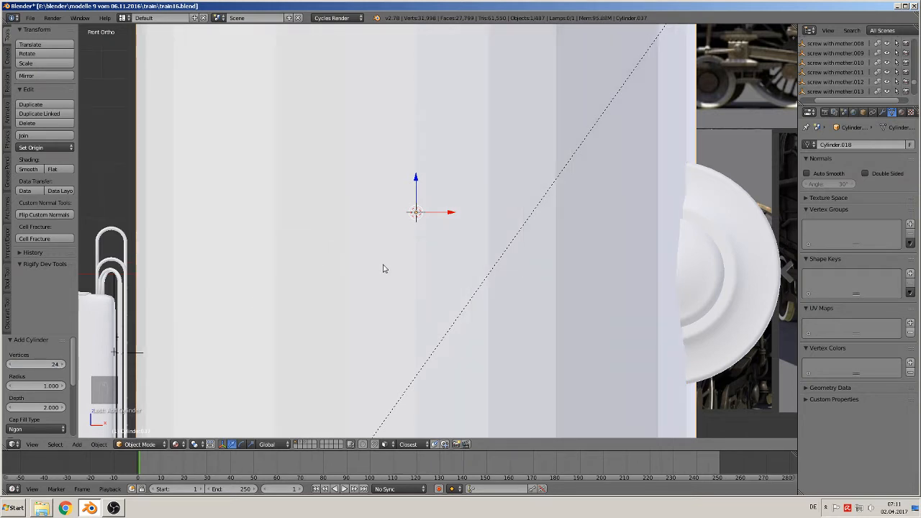
{"action": "key", "text": "r"}
{"action": "key", "text": "y"}
{"action": "key", "text": "9"}
{"action": "key", "text": "0"}
{"action": "key", "text": "Return"}
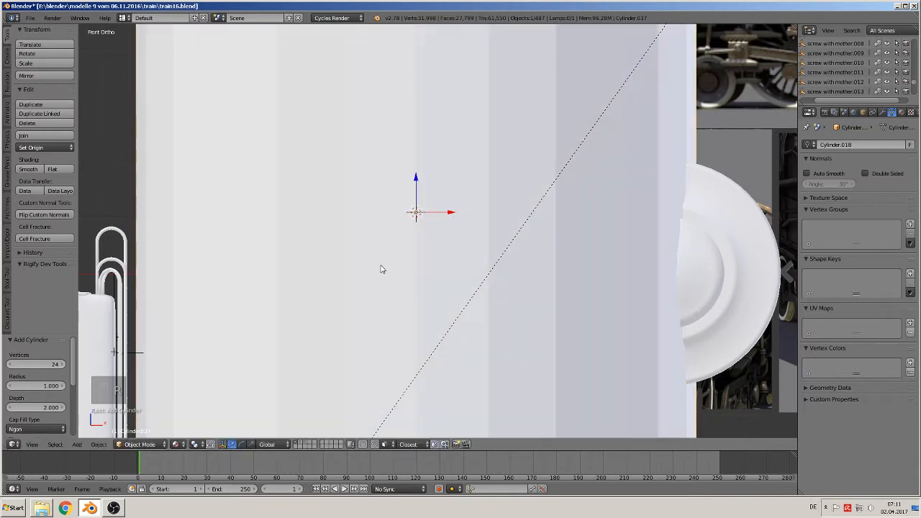
Rotate the new cylinder 90° about the X axis so its round end faces the front view.
{"action": "key", "text": "r"}
{"action": "key", "text": "x"}
{"action": "key", "text": "9"}
{"action": "key", "text": "0"}
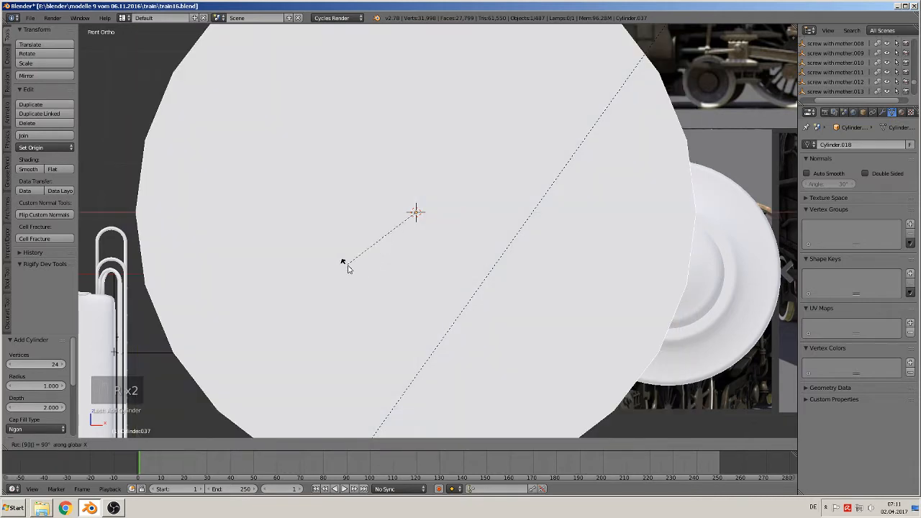
{"action": "key", "text": "Return"}
Scale the cylinder down by 0.056 and again by 0.189 to approach the size of the clamp bolt in the reference photo.
{"action": "key", "text": "s"}
{"action": "left_click", "coordinate": [427, 205]}
{"action": "scroll", "coordinate": [443, 264], "scroll_direction": "up", "scroll_amount": 9}
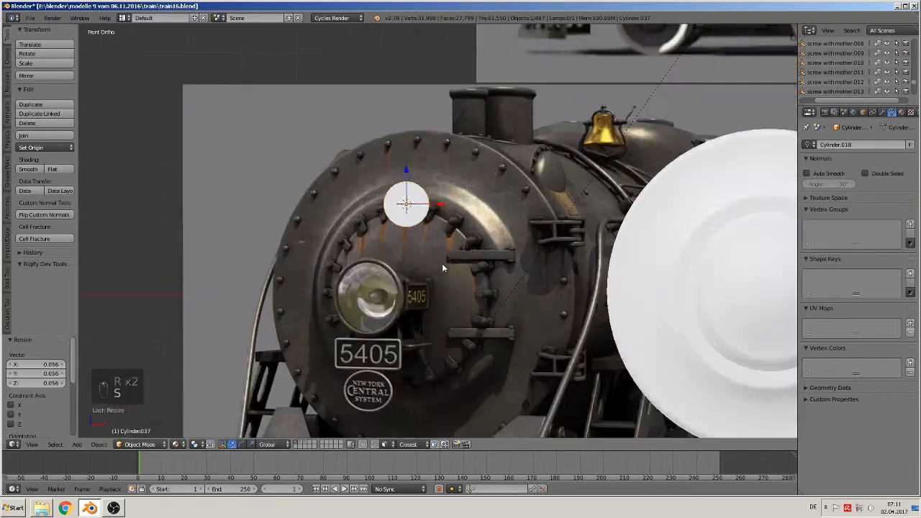
{"action": "key", "text": "s"}
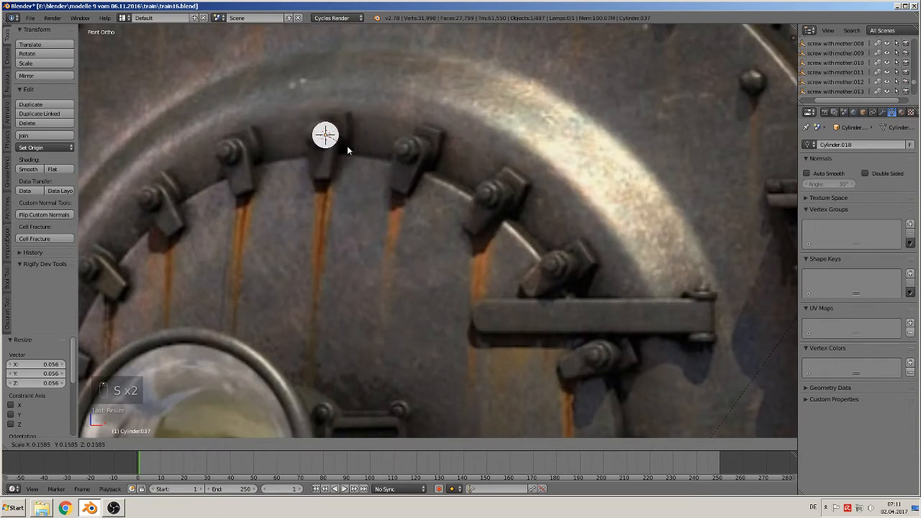
{"action": "left_click", "coordinate": [351, 148]}
{"action": "scroll", "coordinate": [338, 184], "scroll_direction": "up", "scroll_amount": 4}
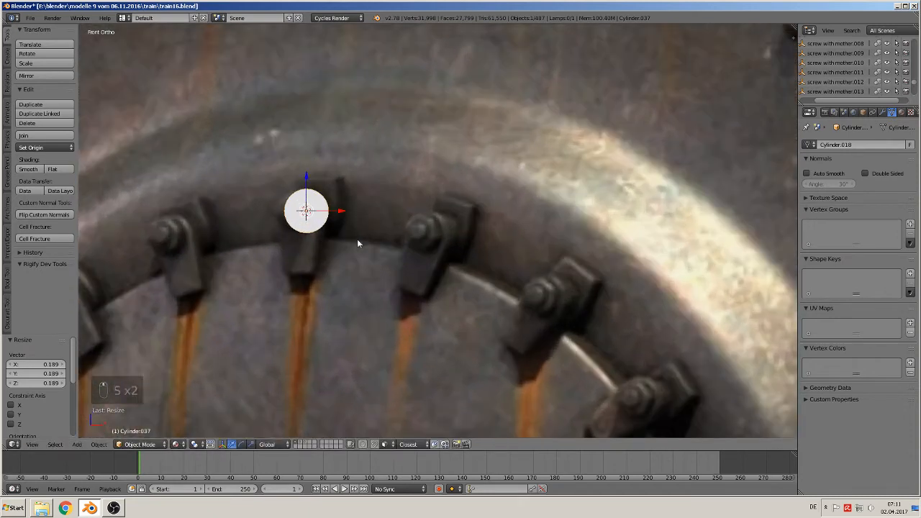
Move the cylinder 0.047 along X and 0.033 outward along Y, and flatten it by scaling 0.345 along Y.
{"action": "left_click_drag", "start_coordinate": [346, 213], "coordinate": [450, 227]}
{"action": "middle_click_drag", "start_coordinate": [426, 249], "coordinate": [373, 258]}
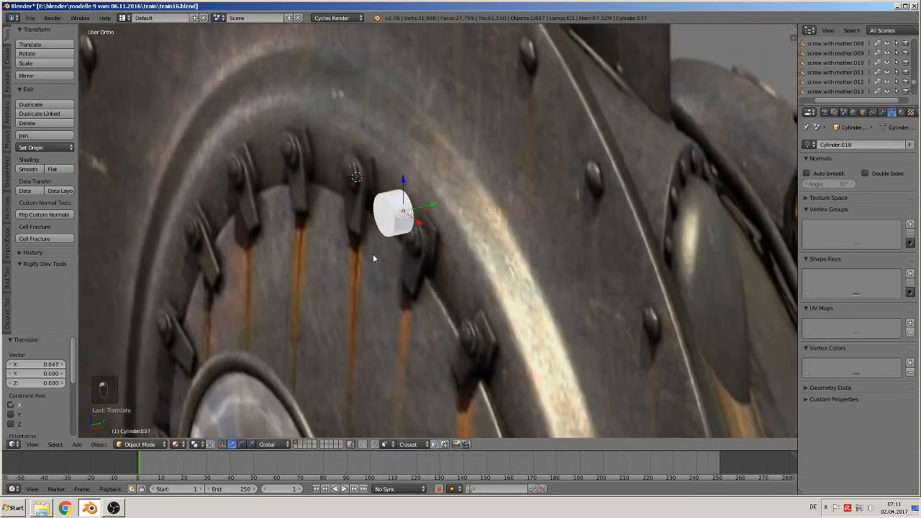
{"action": "left_click_drag", "start_coordinate": [440, 204], "coordinate": [392, 217]}
{"action": "key", "text": "s"}
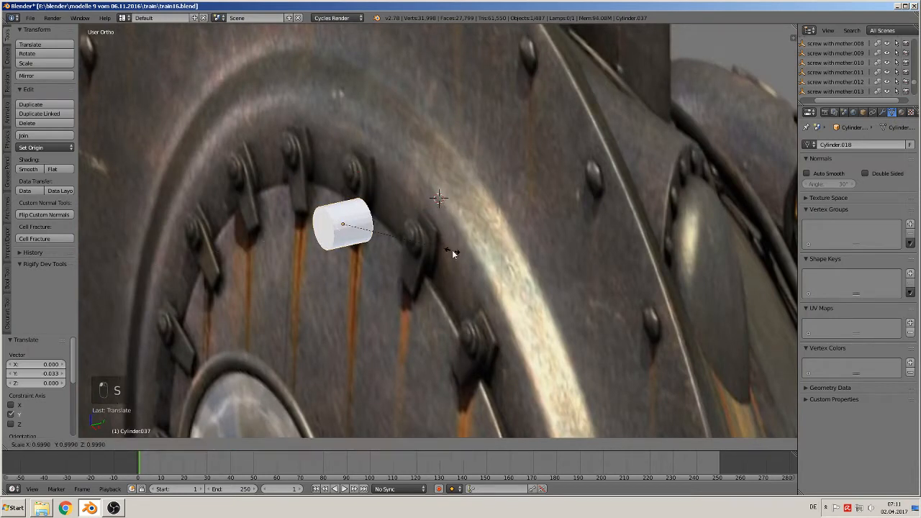
{"action": "key", "text": "y"}
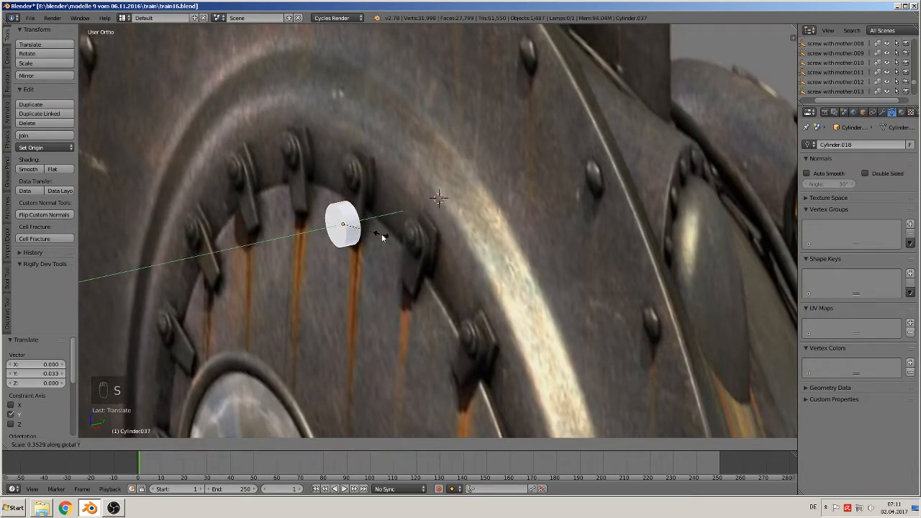
{"action": "left_click", "coordinate": [380, 233]}
Circle-select the lower half of the flattened cylinder from the front view and delete its vertices, keeping the upper arc.
{"action": "middle_click_drag", "start_coordinate": [382, 235], "coordinate": [443, 224]}
{"action": "key", "text": "KP_1"}
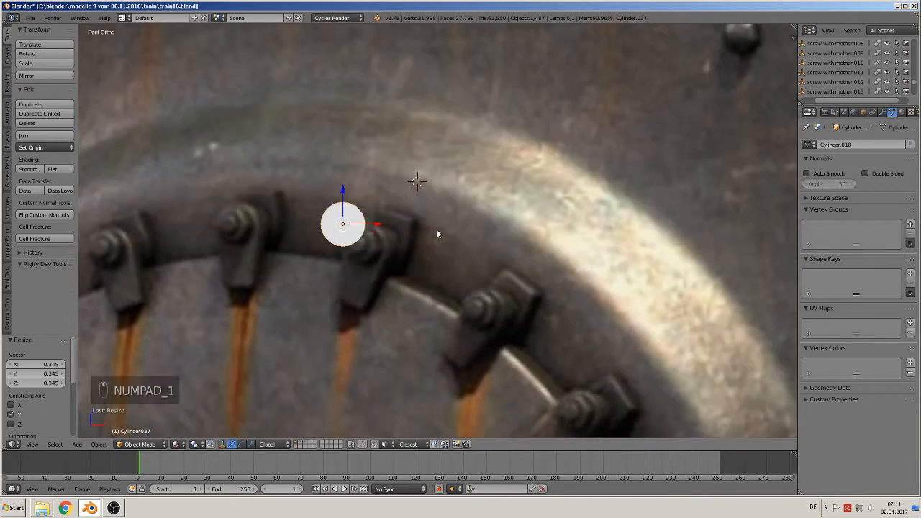
{"action": "scroll", "coordinate": [401, 246], "scroll_direction": "up", "scroll_amount": 2}
{"action": "key", "text": "Tab"}
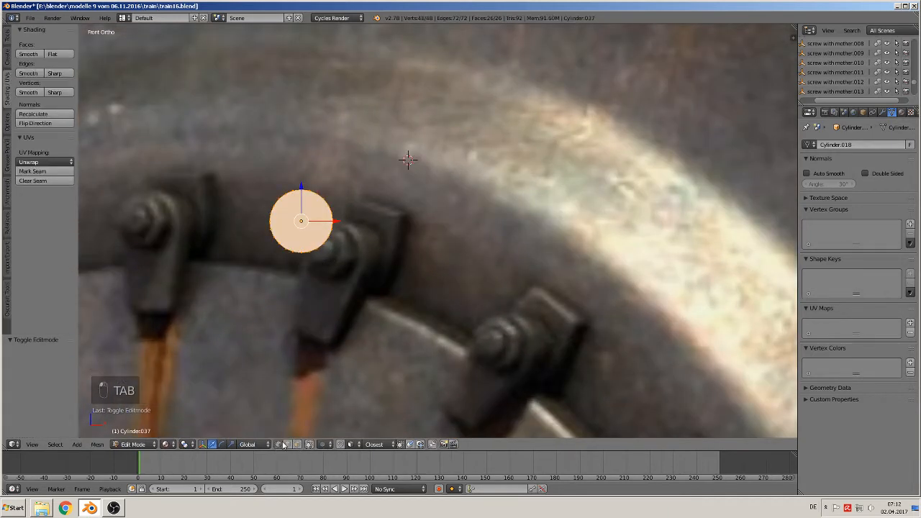
{"action": "key", "text": "a"}
{"action": "key", "text": "a"}
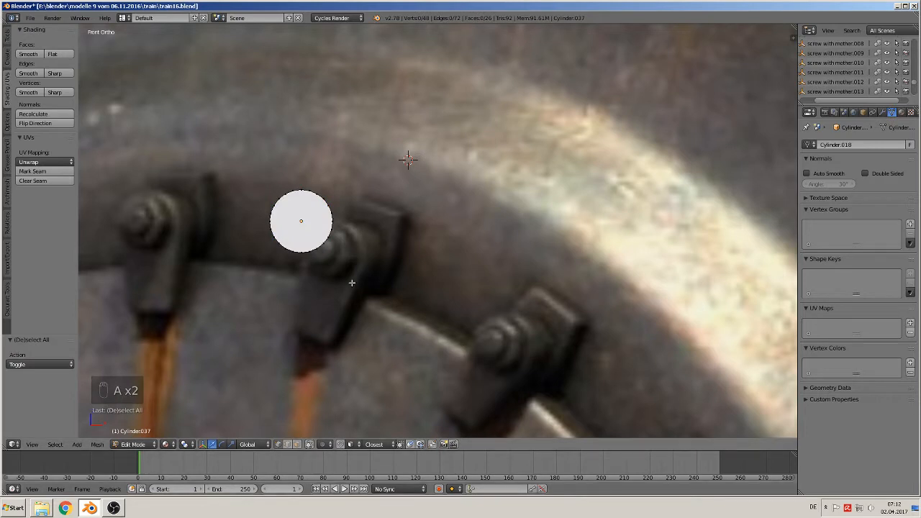
{"action": "key", "text": "v"}
{"action": "key", "text": "c"}
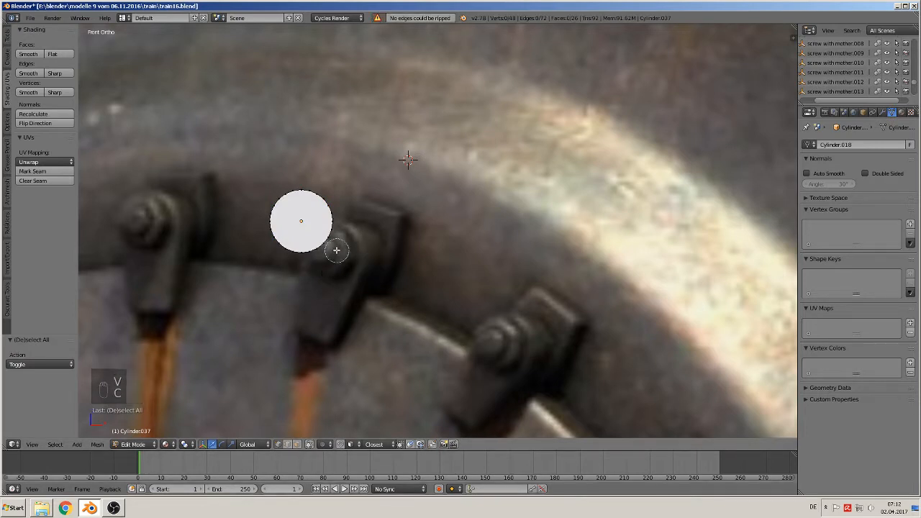
{"action": "left_click_drag", "start_coordinate": [326, 216], "coordinate": [280, 243]}
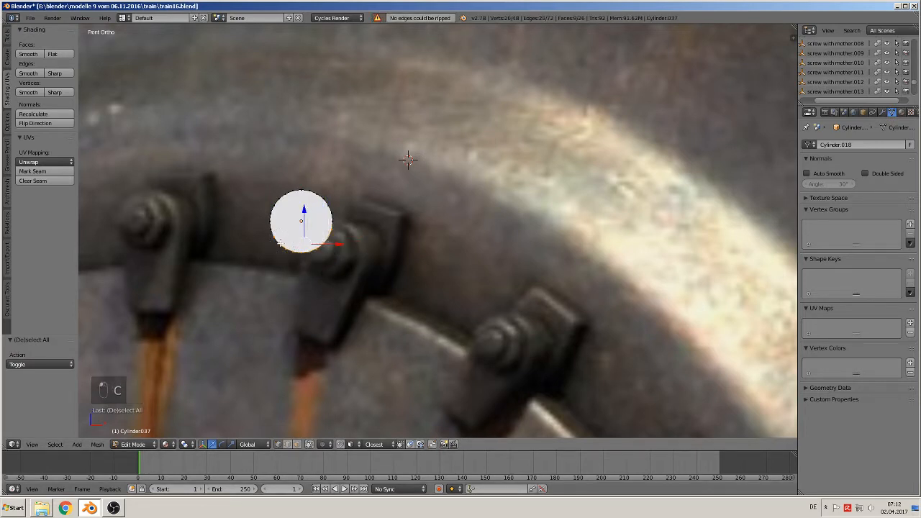
{"action": "key", "text": "x"}
{"action": "left_click", "coordinate": [285, 249]}
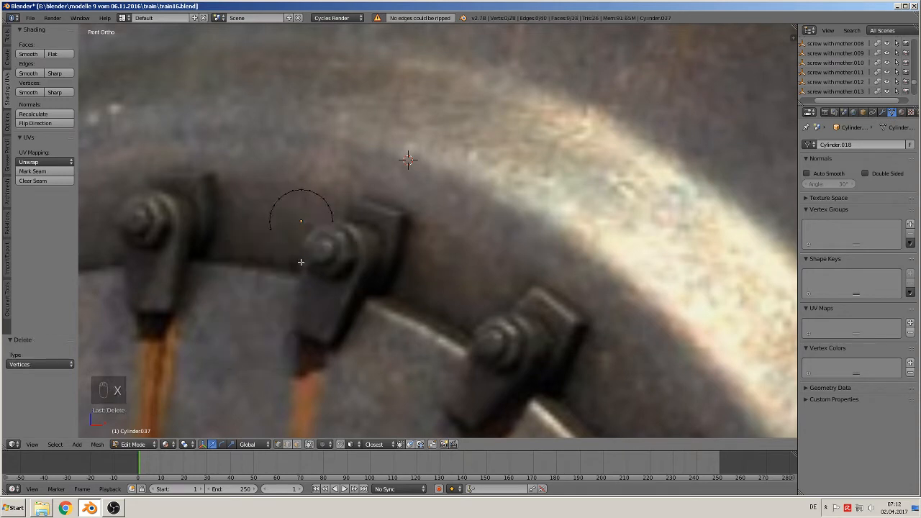
Delete the surplus vertices at the lower left end of the arc so both ends are level.
{"action": "key", "text": "c"}
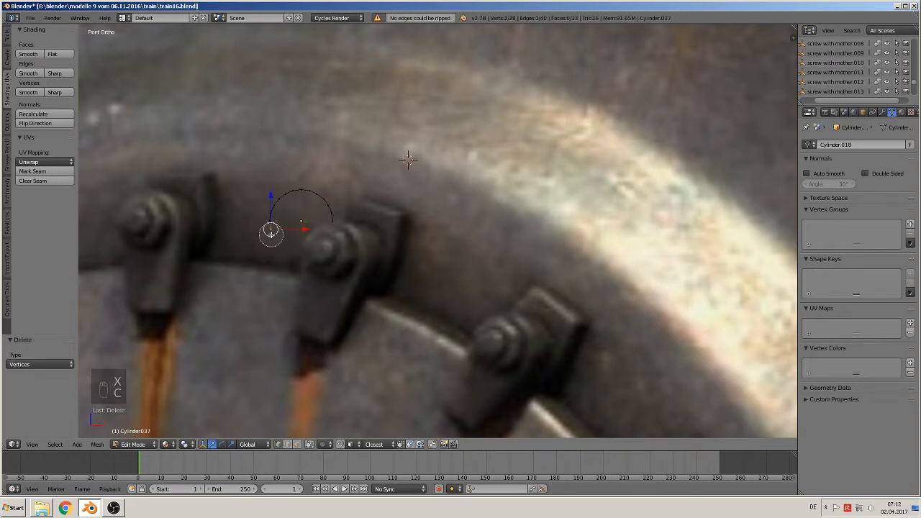
{"action": "key", "text": "x"}
{"action": "left_click", "coordinate": [287, 245]}
Extrude the two open end edges of the arc 0.029 downward along Z.
{"action": "middle_click_drag", "start_coordinate": [277, 228], "coordinate": [273, 227]}
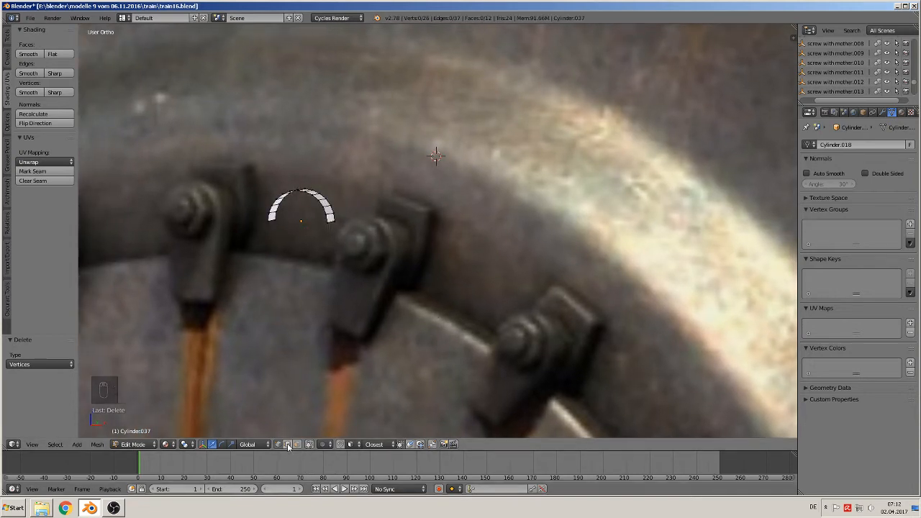
{"action": "right_click", "coordinate": [273, 220]}
{"action": "right_click", "coordinate": [330, 223], "text": "shift"}
{"action": "key", "text": "KP_1"}
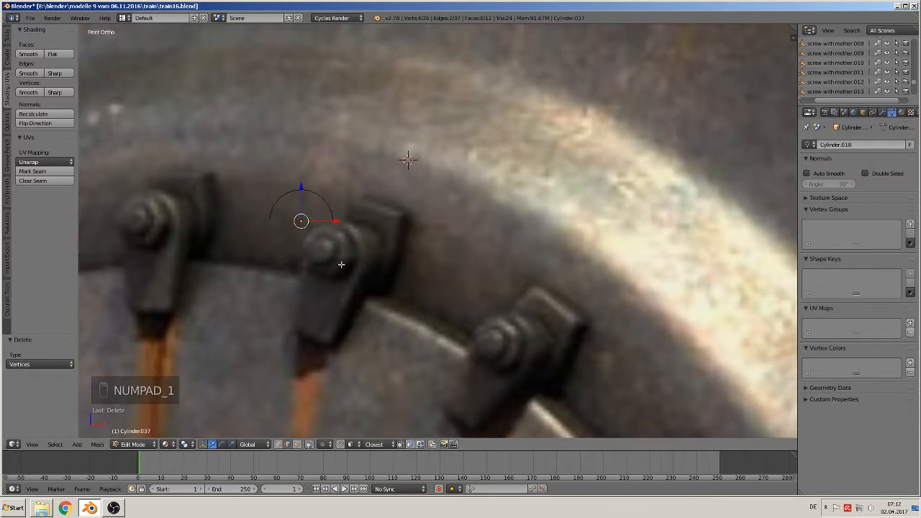
{"action": "key", "text": "e"}
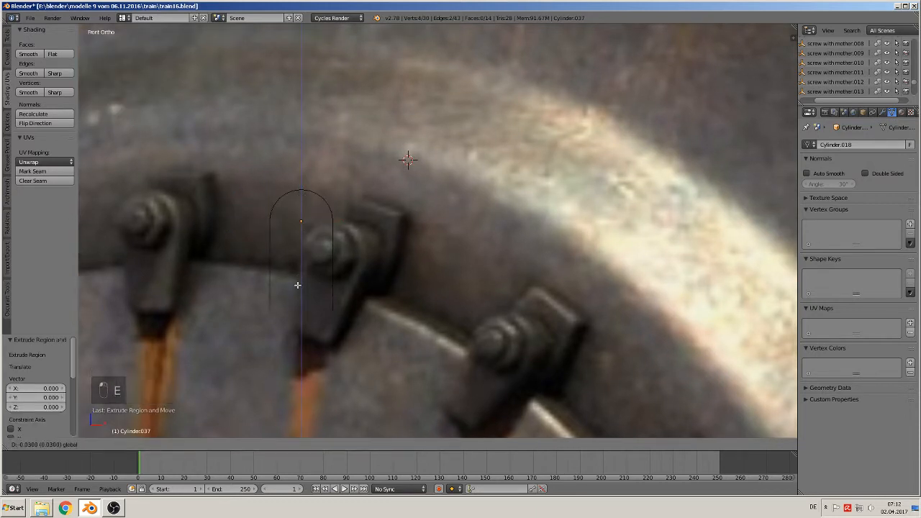
{"action": "left_click", "coordinate": [298, 284]}
Scale the two extruded end edges by 0.720 along X so the clamp tapers toward its lower end.
{"action": "key", "text": "s"}
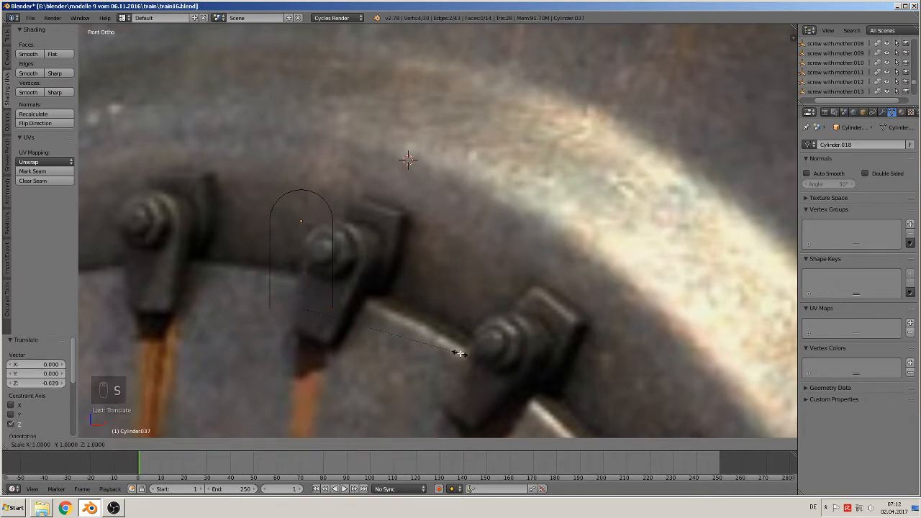
{"action": "key", "text": "x"}
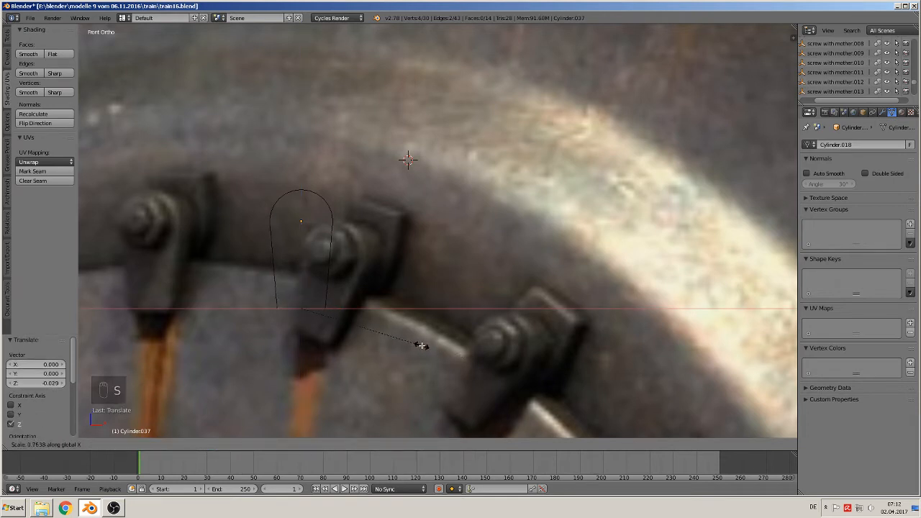
{"action": "left_click", "coordinate": [414, 346]}
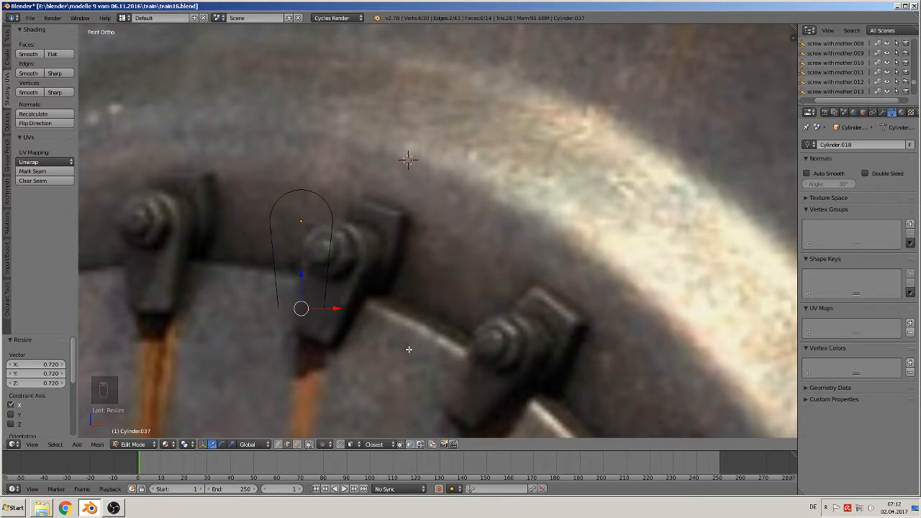
Fill the clamp's open underside, front and back outlines with faces to make it solid.
{"action": "middle_click_drag", "start_coordinate": [408, 349], "coordinate": [330, 255]}
{"action": "key", "text": "f"}
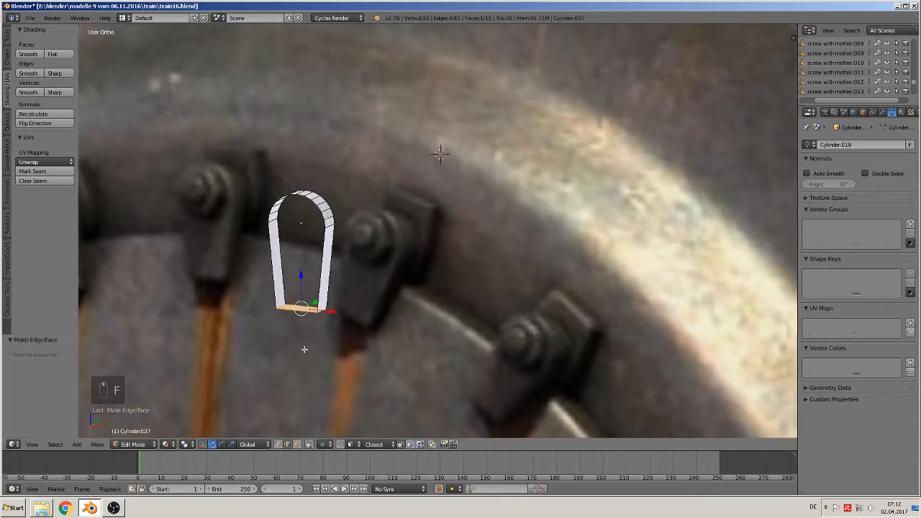
{"action": "left_click", "coordinate": [331, 253], "text": "alt"}
{"action": "key", "text": "f"}
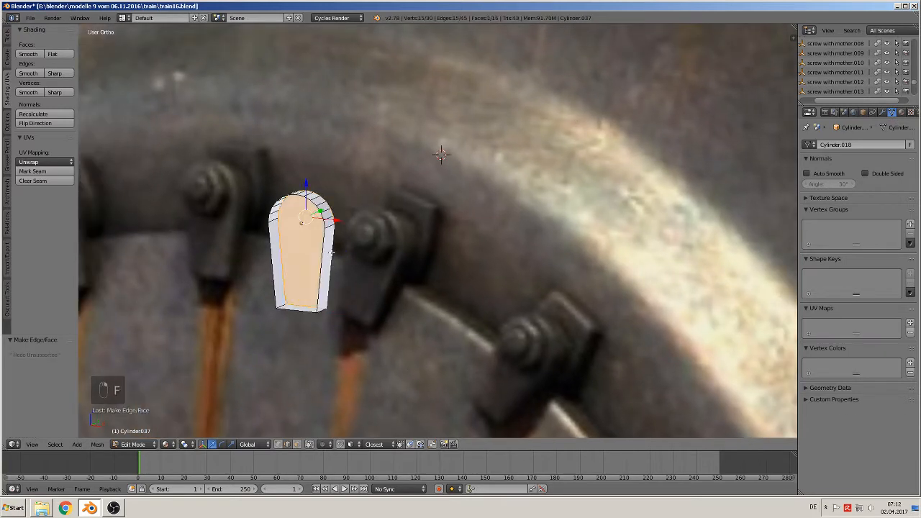
{"action": "right_click", "coordinate": [321, 274], "text": "alt"}
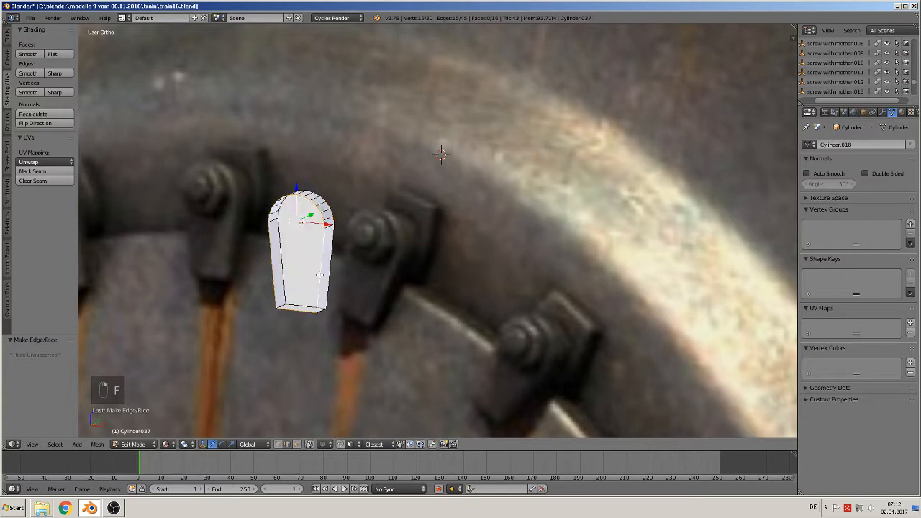
{"action": "key", "text": "f"}
Apply smooth shading to the closed clamp body.
{"action": "key", "text": "Tab"}
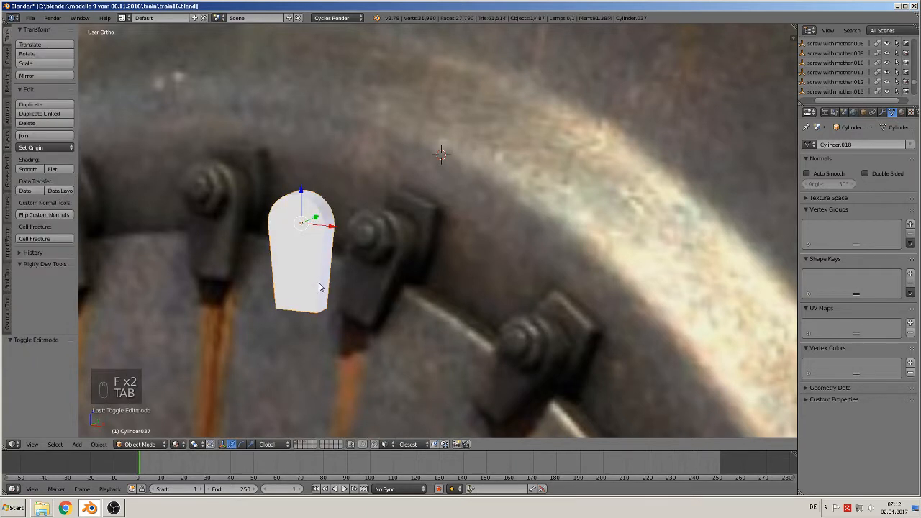
{"action": "left_click", "coordinate": [30, 167]}
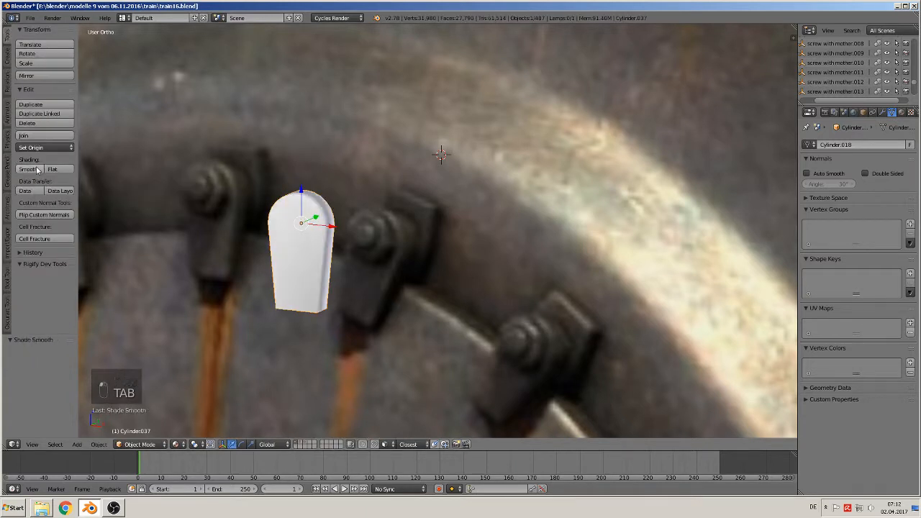
{"action": "middle_click_drag", "start_coordinate": [475, 216], "coordinate": [263, 223]}
Add two loop cuts around the clamp's side wall, one close to the front edge and one close to the back edge.
{"action": "key", "text": "Tab"}
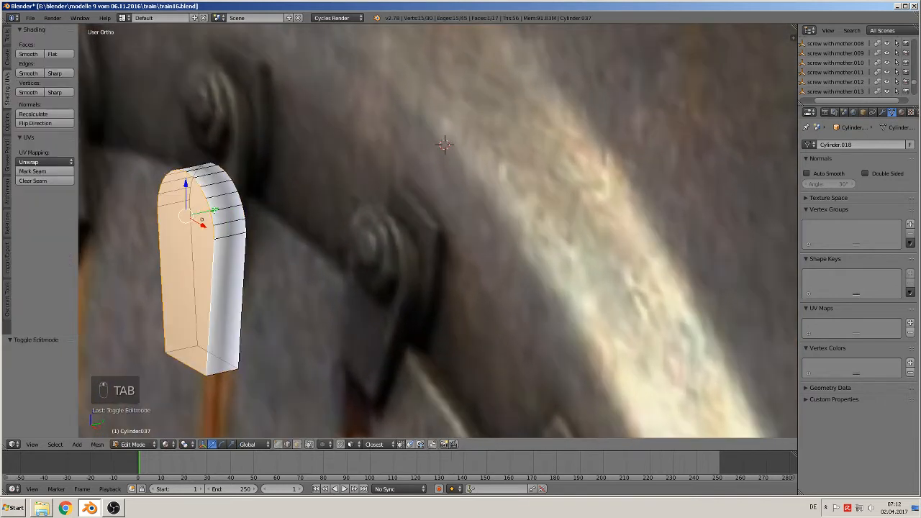
{"action": "key", "text": "ctrl+n"}
{"action": "key", "text": "ctrl+r"}
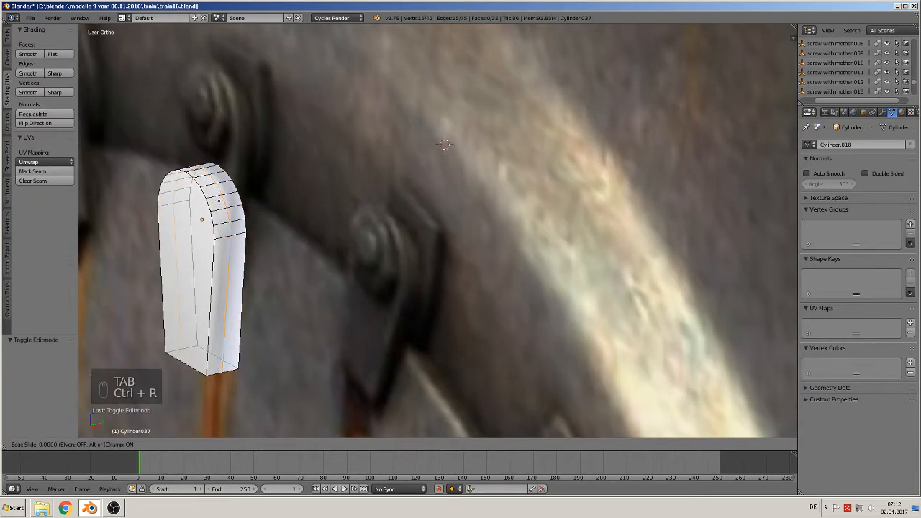
{"action": "left_click", "coordinate": [216, 203]}
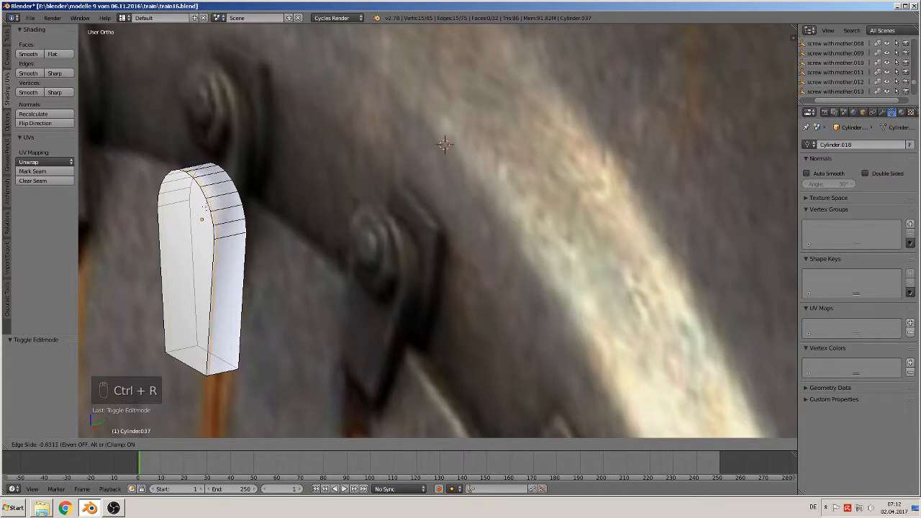
{"action": "left_click", "coordinate": [205, 206]}
{"action": "key", "text": "ctrl+r"}
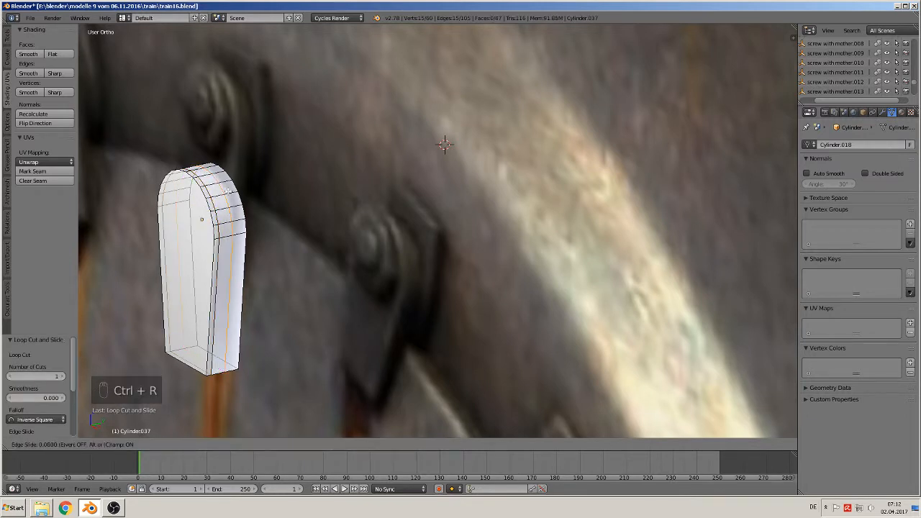
{"action": "left_click", "coordinate": [240, 193]}
{"action": "left_click", "coordinate": [240, 193]}
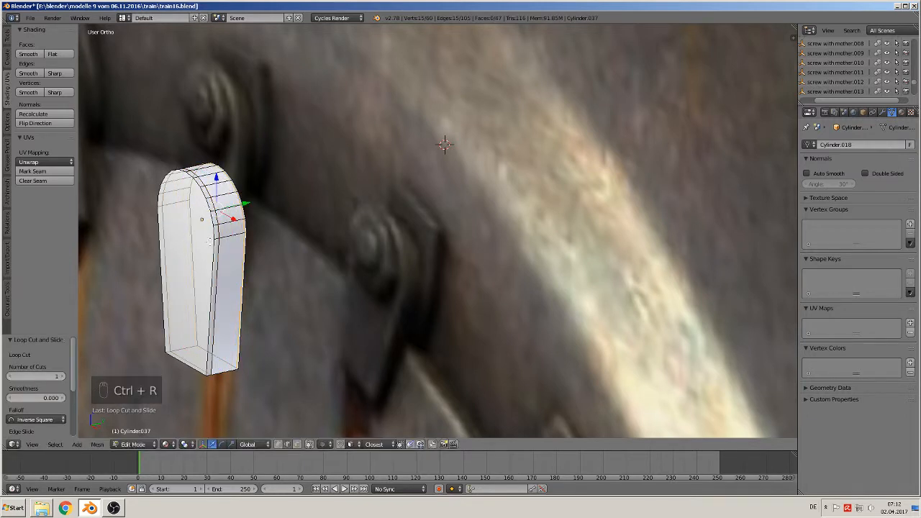
Extrude the clamp's front face in place and scale it by 0.857 to form an inner outline.
{"action": "right_click", "coordinate": [208, 242]}
{"action": "key", "text": "e"}
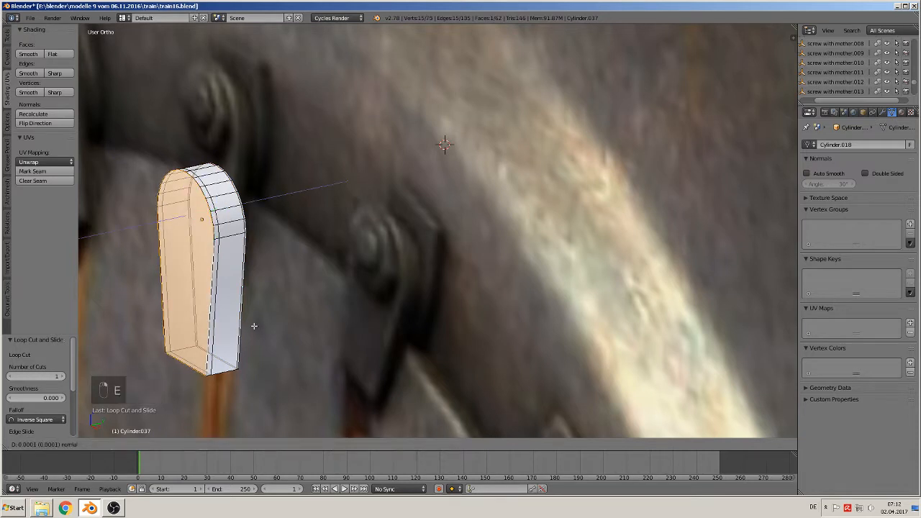
{"action": "left_click", "coordinate": [254, 325]}
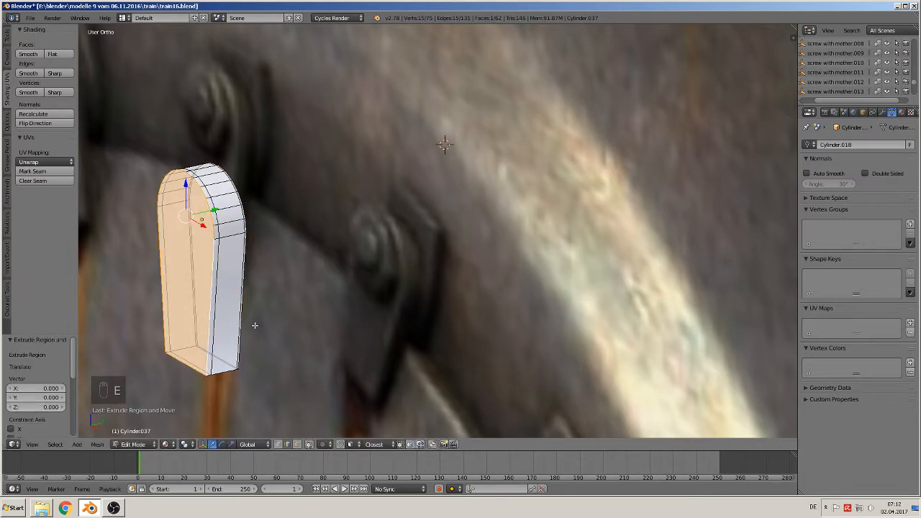
{"action": "key", "text": "s"}
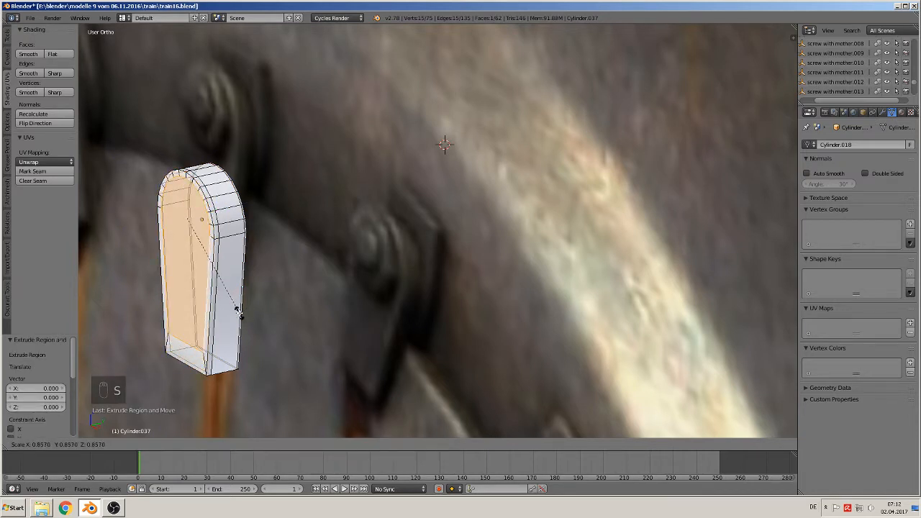
{"action": "left_click", "coordinate": [239, 313]}
Scale the inner front face by 1.097 along Z and shift it slightly down along Z for an even border.
{"action": "middle_click_drag", "start_coordinate": [239, 313], "coordinate": [305, 291]}
{"action": "key", "text": "s"}
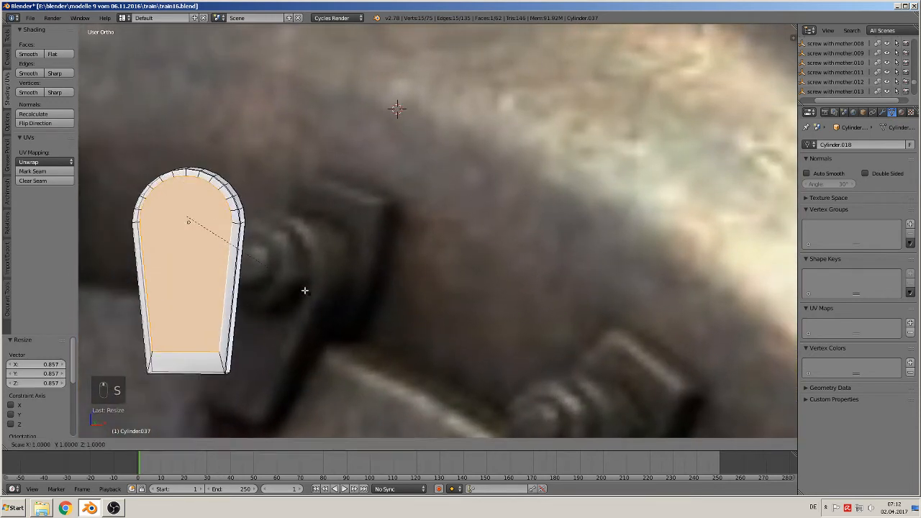
{"action": "key", "text": "z"}
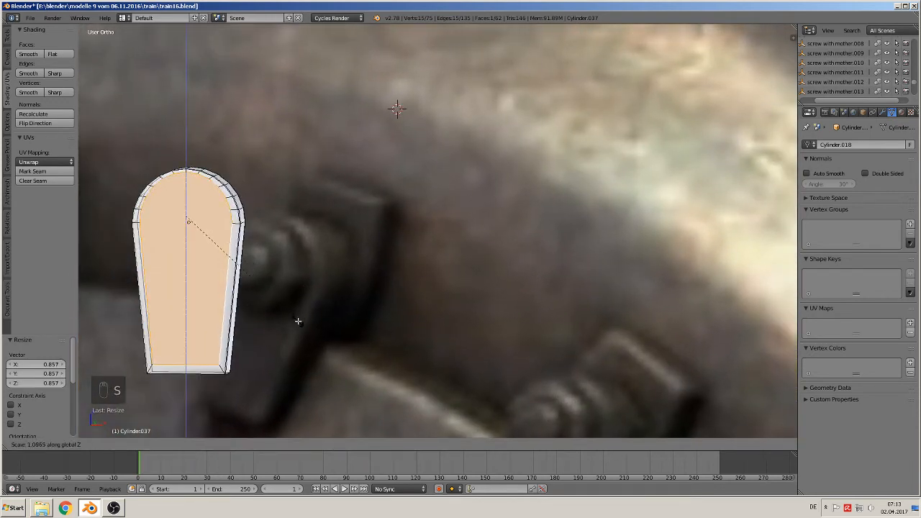
{"action": "left_click", "coordinate": [300, 323]}
{"action": "key", "text": "g"}
{"action": "key", "text": "z"}
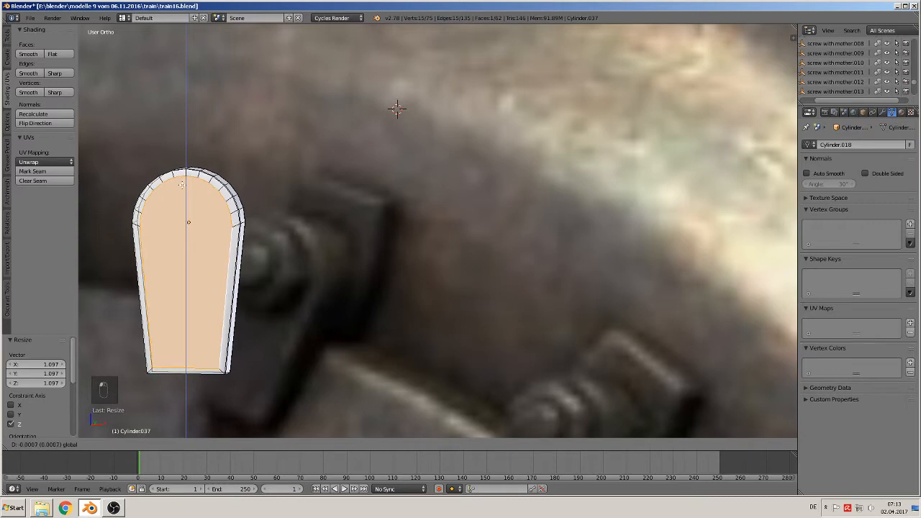
{"action": "left_click", "coordinate": [181, 185]}
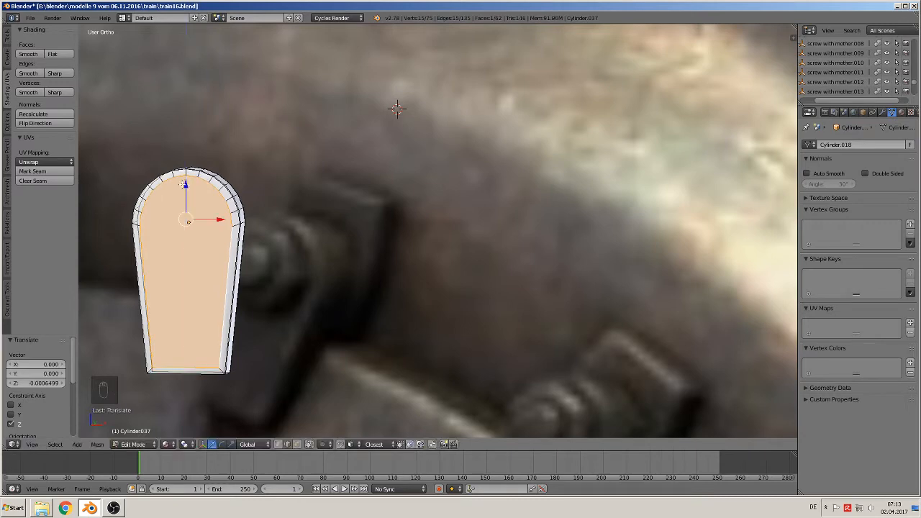
Bevel the edge loop around the clamp's front face with two segments to round it off.
{"action": "mouse_move", "coordinate": [181, 185]}
{"action": "middle_mouse_down"}
{"action": "mouse_move", "coordinate": [108, 216]}
{"action": "mouse_move", "coordinate": [253, 203]}
{"action": "middle_mouse_up"}
{"action": "right_click", "coordinate": [227, 177]}
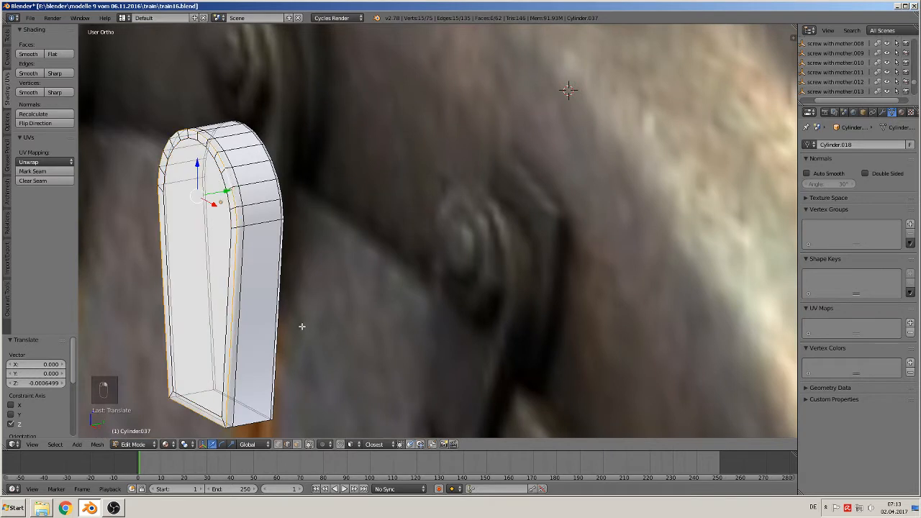
{"action": "key", "text": "ctrl+b"}
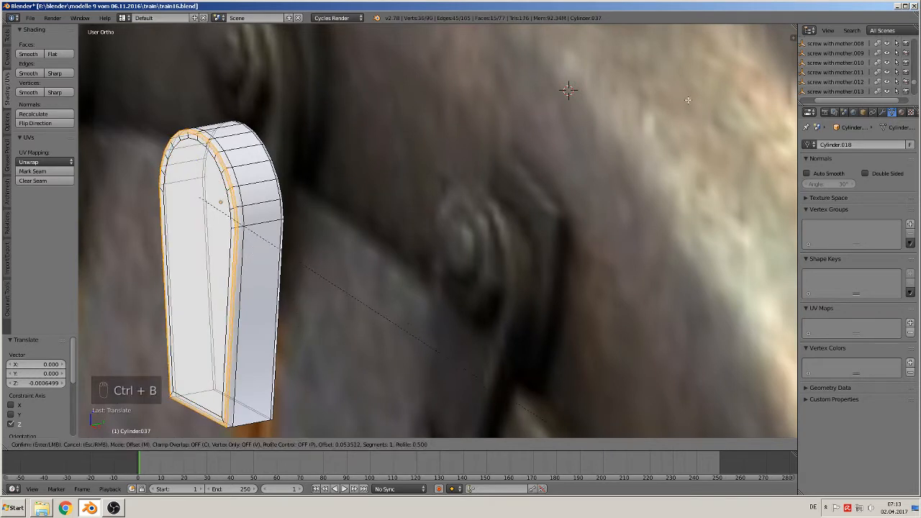
{"action": "scroll", "coordinate": [604, 431], "scroll_direction": "up", "scroll_amount": 1}
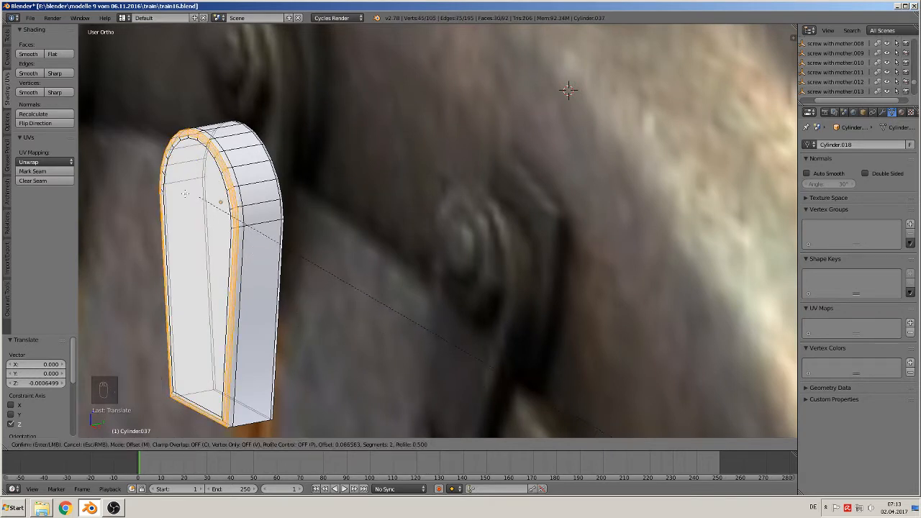
{"action": "left_click", "coordinate": [569, 90]}
{"action": "key", "text": "a"}
Shorten the clamp by moving its lower end vertices up about 0.0055 along Z in front view.
{"action": "scroll", "coordinate": [276, 177], "scroll_direction": "down", "scroll_amount": 4}
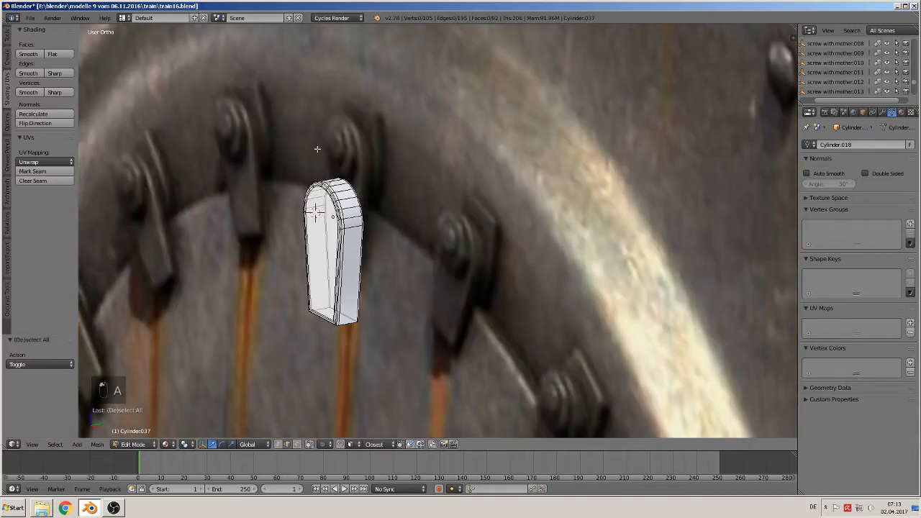
{"action": "key", "text": "KP_1"}
{"action": "scroll", "coordinate": [396, 209], "scroll_direction": "down", "scroll_amount": 2}
{"action": "scroll", "coordinate": [425, 237], "scroll_direction": "up", "scroll_amount": 2}
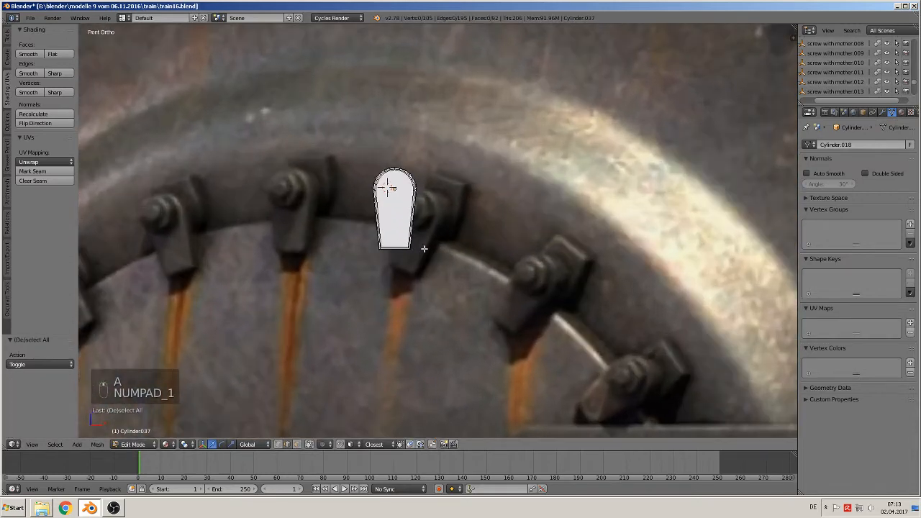
{"action": "key", "text": "Tab"}
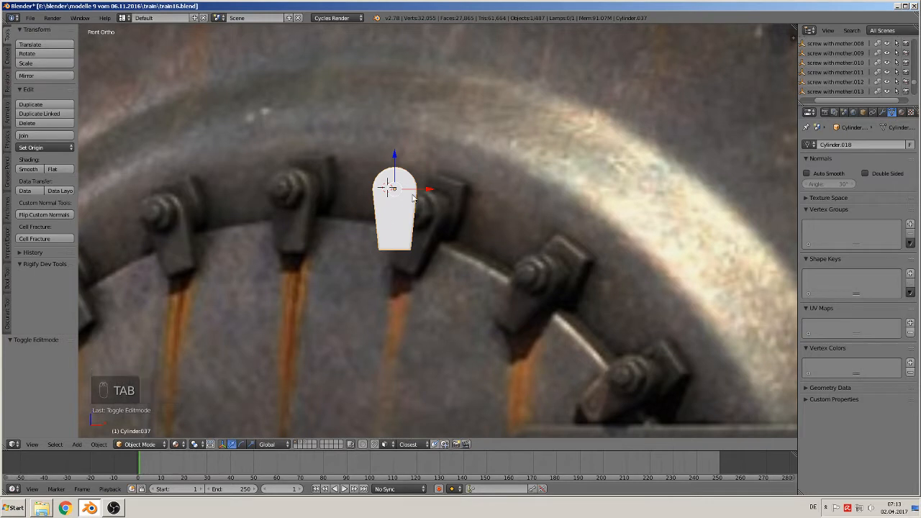
{"action": "key", "text": "Tab"}
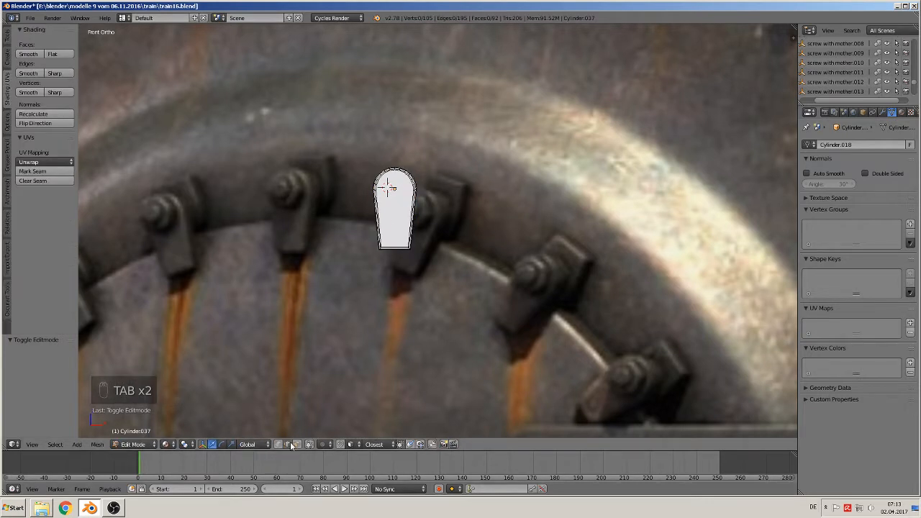
{"action": "key", "text": "a"}
{"action": "key", "text": "a"}
{"action": "key", "text": "a"}
{"action": "key", "text": "a"}
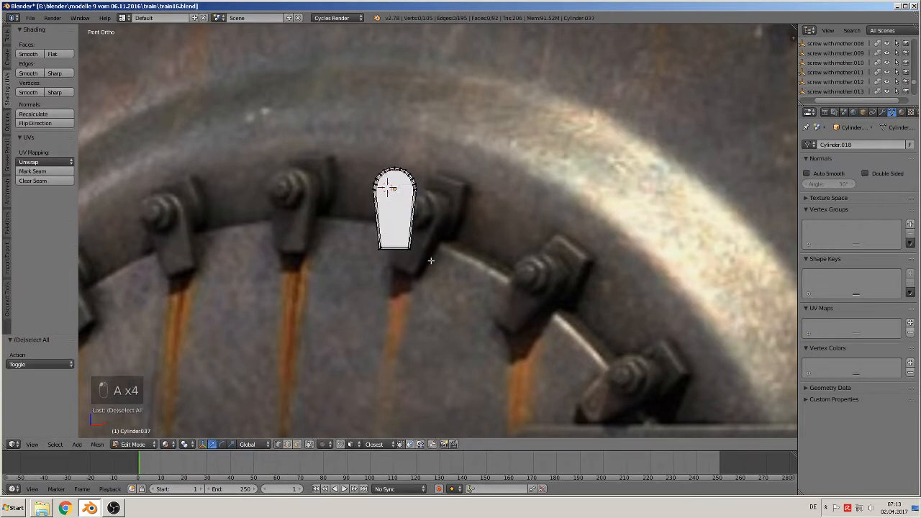
{"action": "key", "text": "c"}
{"action": "left_click_drag", "start_coordinate": [409, 249], "coordinate": [382, 249]}
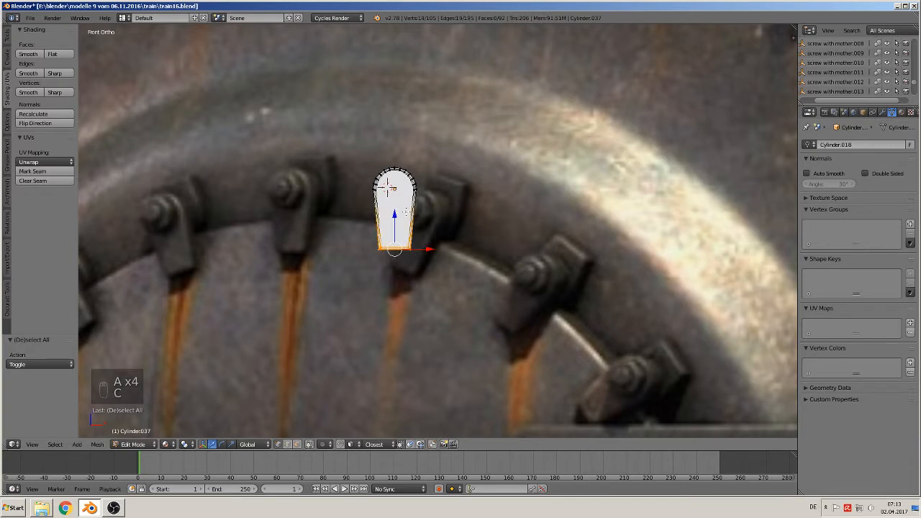
{"action": "left_click_drag", "start_coordinate": [405, 211], "coordinate": [394, 203]}
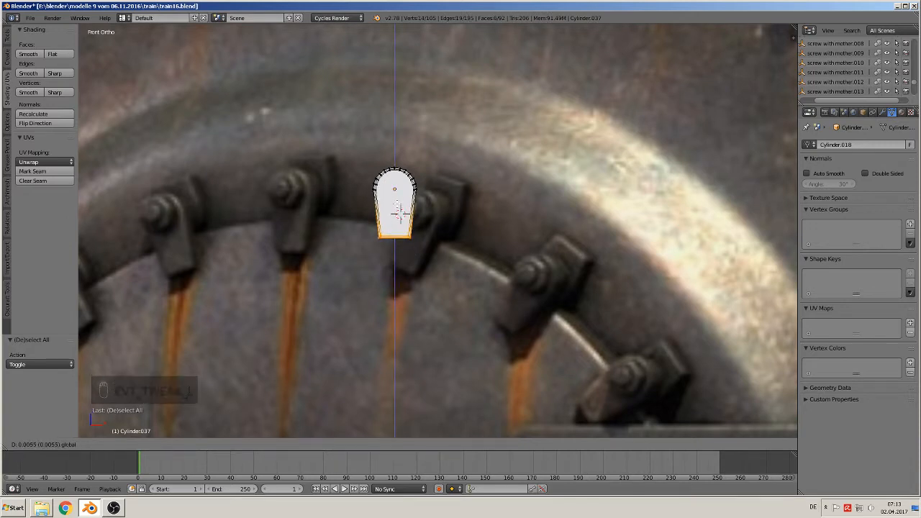
{"action": "key", "text": "Tab"}
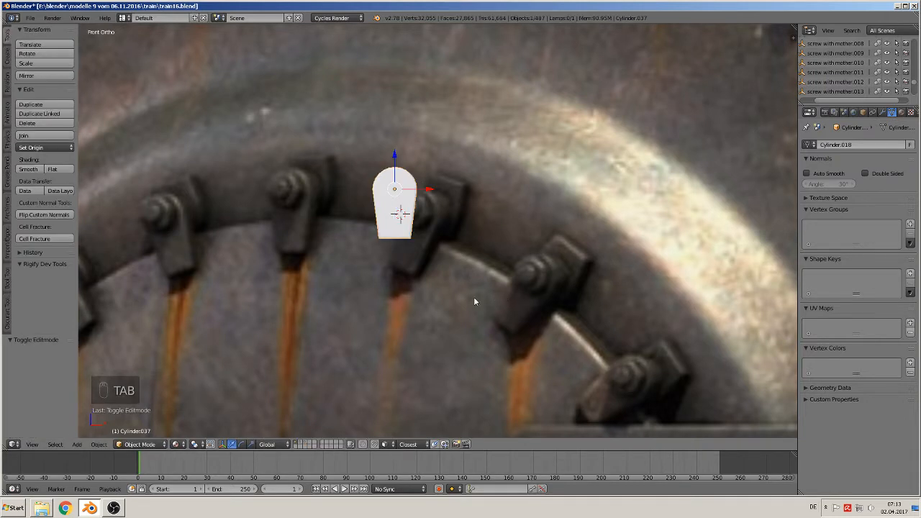
Place the 3D cursor at the centre of the clamp's rounded end and add a "screw with mother" group instance there.
{"action": "left_click", "coordinate": [394, 189]}
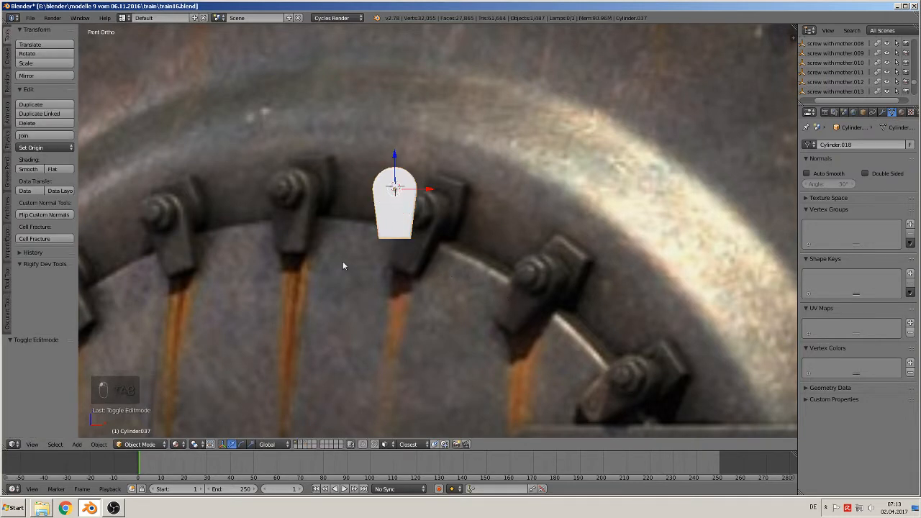
{"action": "left_click", "coordinate": [76, 443]}
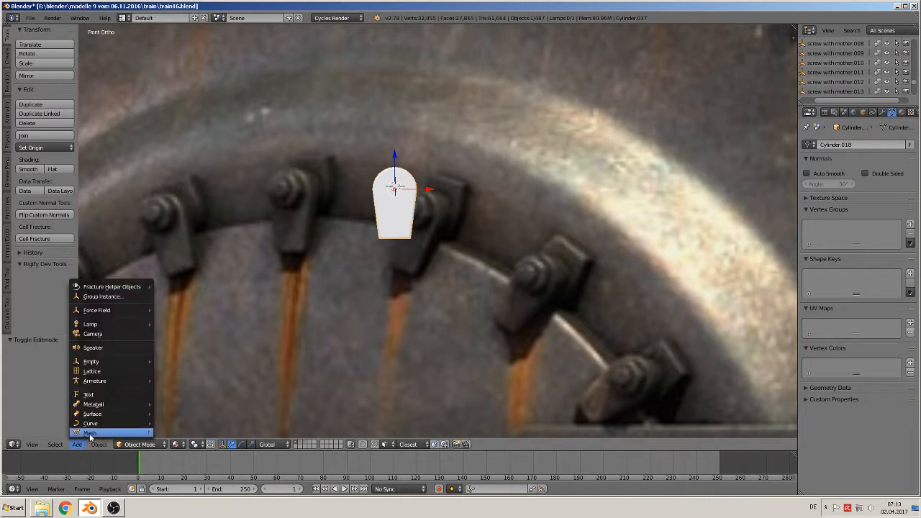
{"action": "left_click", "coordinate": [92, 298]}
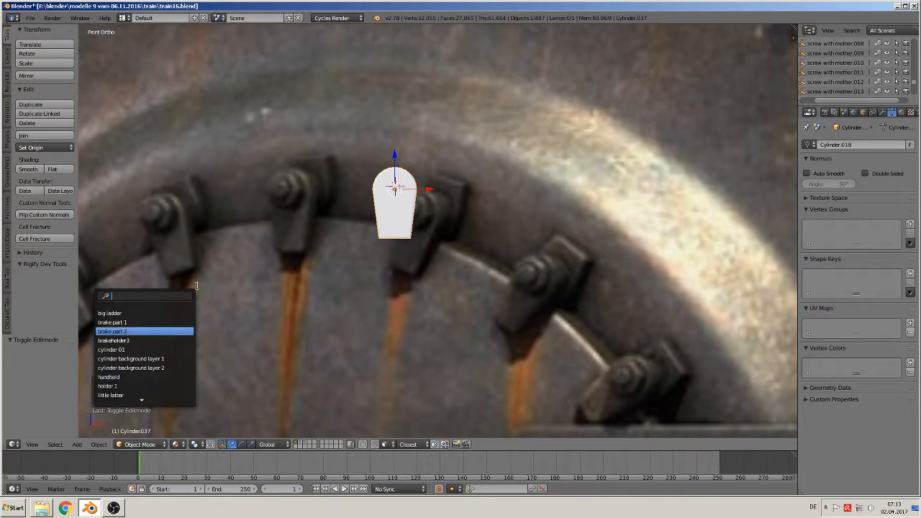
{"action": "scroll", "coordinate": [158, 390], "scroll_direction": "down", "scroll_amount": 5}
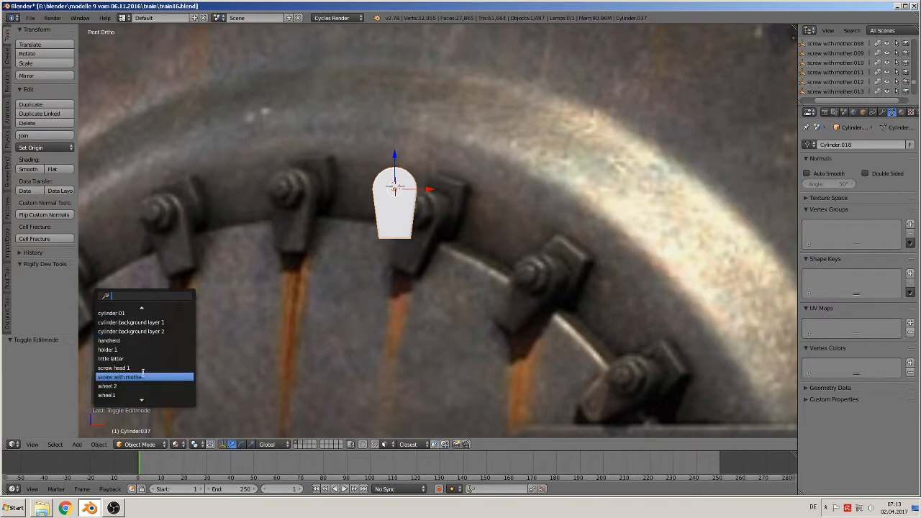
{"action": "left_click", "coordinate": [142, 376]}
Move the screw instance forward along Y out of the clamp's front face and scale it by 0.897.
{"action": "middle_click_drag", "start_coordinate": [455, 228], "coordinate": [402, 167]}
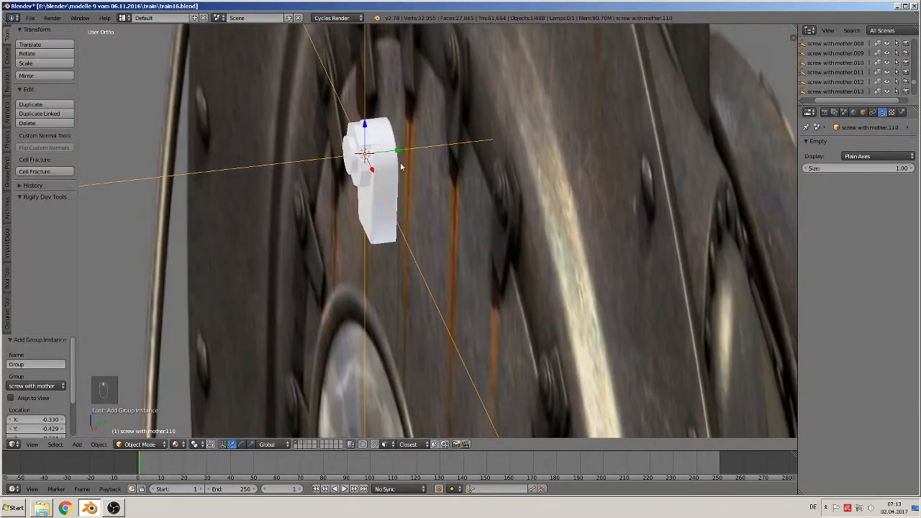
{"action": "left_click_drag", "start_coordinate": [398, 151], "coordinate": [387, 156]}
{"action": "middle_click_drag", "start_coordinate": [387, 156], "coordinate": [436, 180]}
{"action": "key", "text": "s"}
{"action": "left_click", "coordinate": [452, 185]}
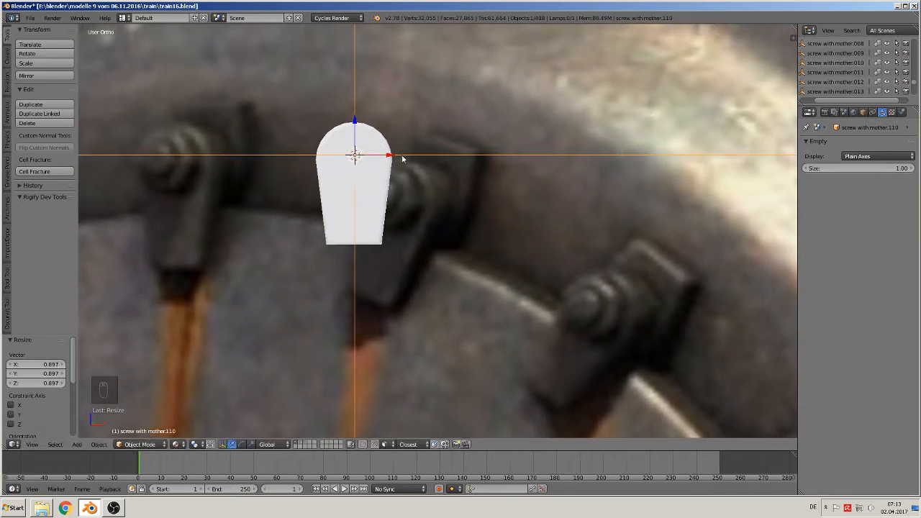
Shift the screw instance by -0.000267 along X to centre it on the clamp.
{"action": "key", "text": "g"}
{"action": "key", "text": "x"}
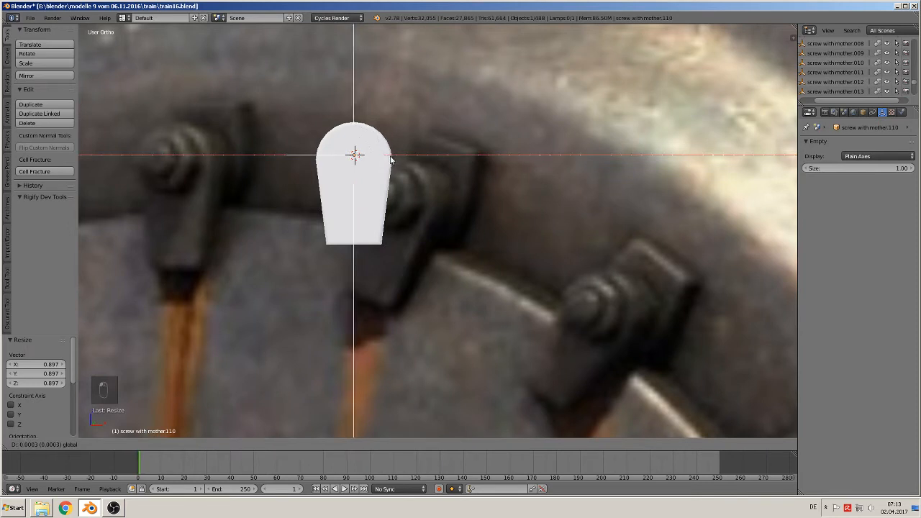
{"action": "left_click", "coordinate": [392, 160]}
{"action": "middle_click_drag", "start_coordinate": [392, 160], "coordinate": [325, 215]}
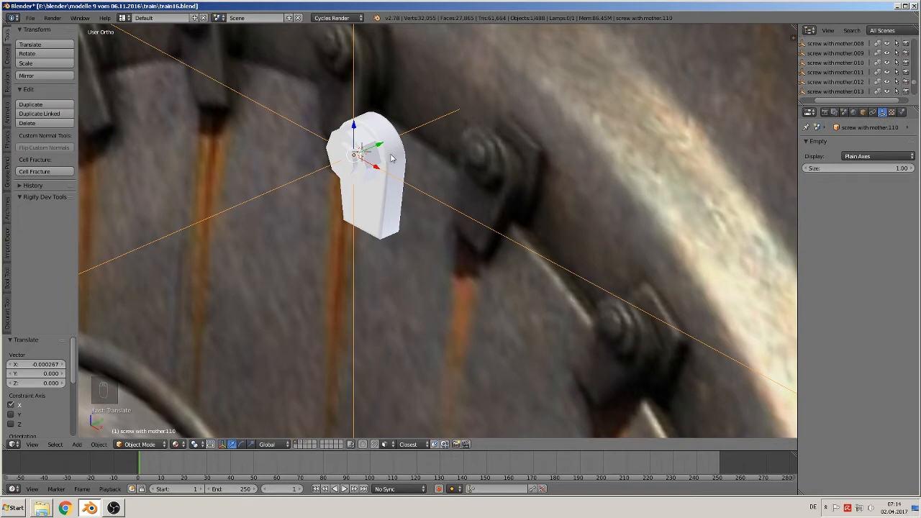
Give the clamp body a new material with a red Diffuse BSDF colour.
{"action": "scroll", "coordinate": [394, 160], "scroll_direction": "down", "scroll_amount": 6}
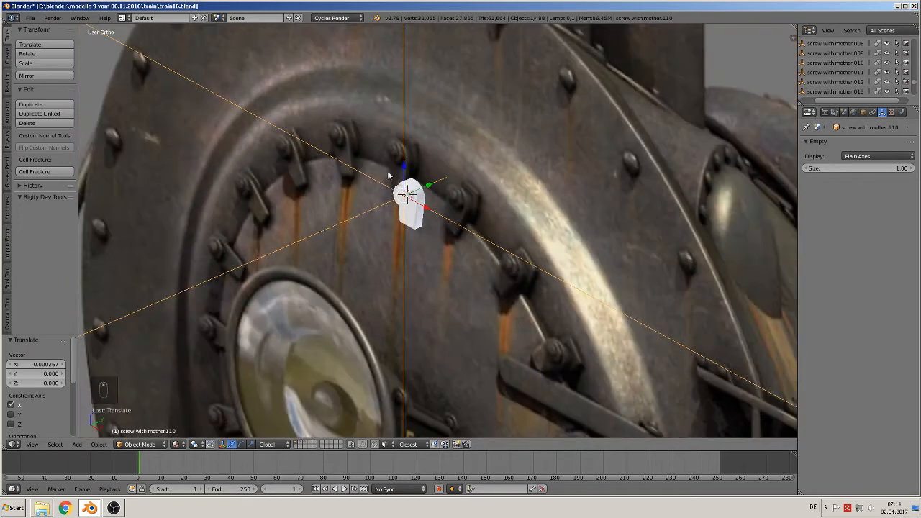
{"action": "scroll", "coordinate": [408, 194], "scroll_direction": "up", "scroll_amount": 10}
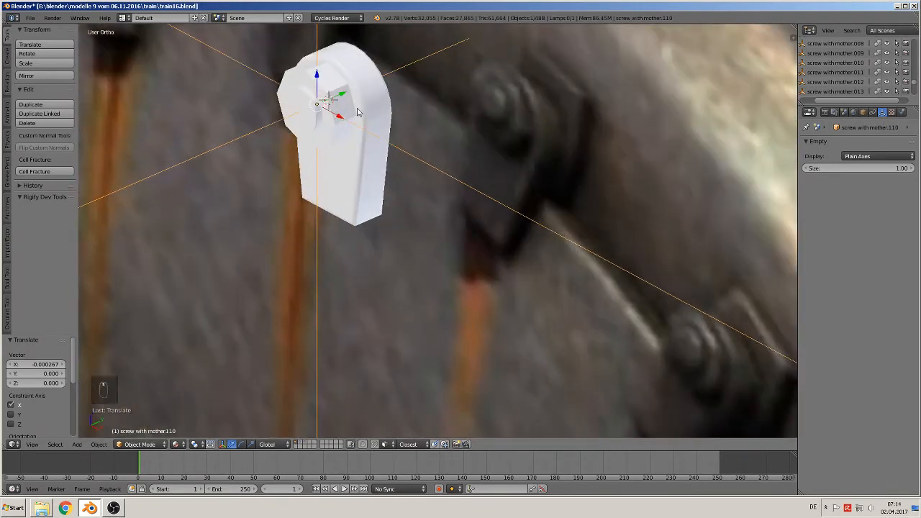
{"action": "scroll", "coordinate": [367, 133], "scroll_direction": "down", "scroll_amount": 8}
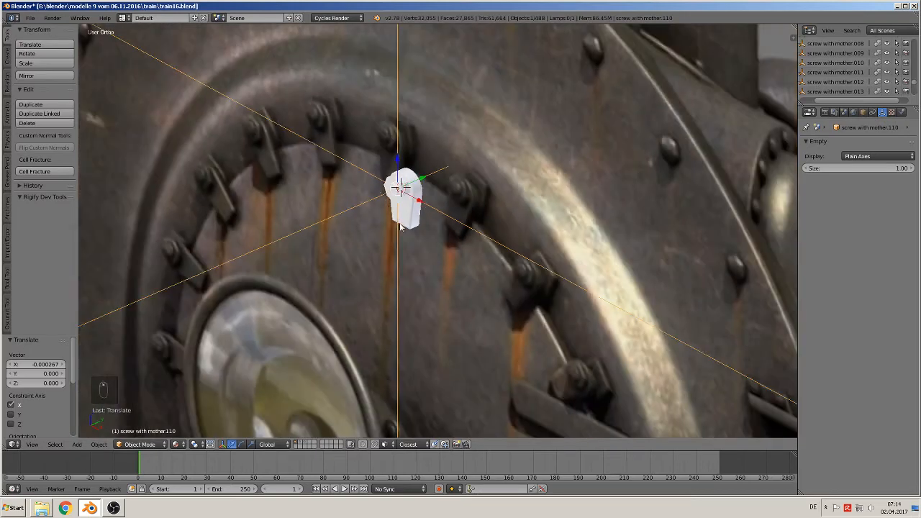
{"action": "scroll", "coordinate": [473, 212], "scroll_direction": "down", "scroll_amount": 6}
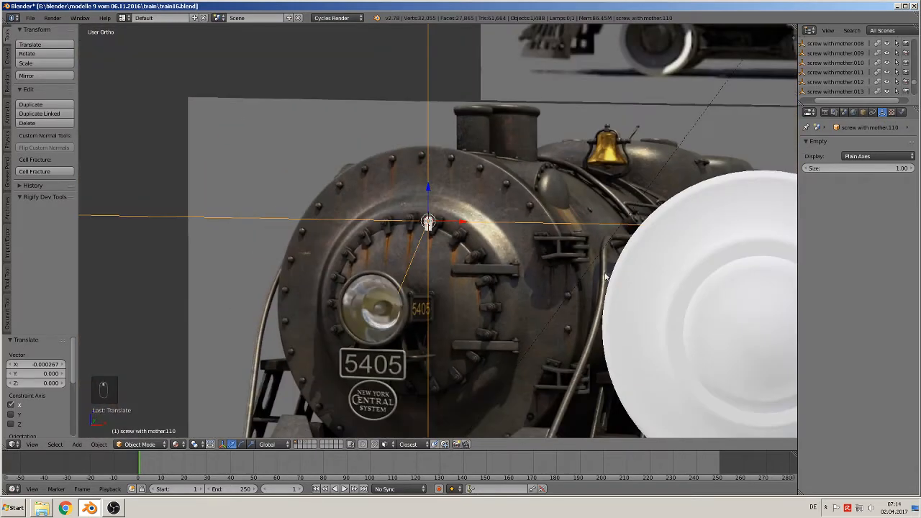
{"action": "middle_click_drag", "start_coordinate": [626, 264], "coordinate": [395, 244], "text": "shift"}
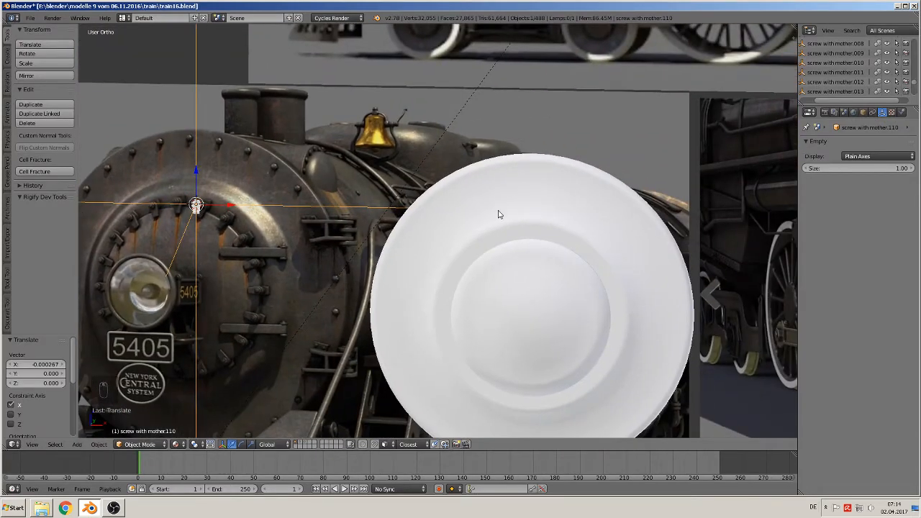
{"action": "right_click", "coordinate": [198, 213]}
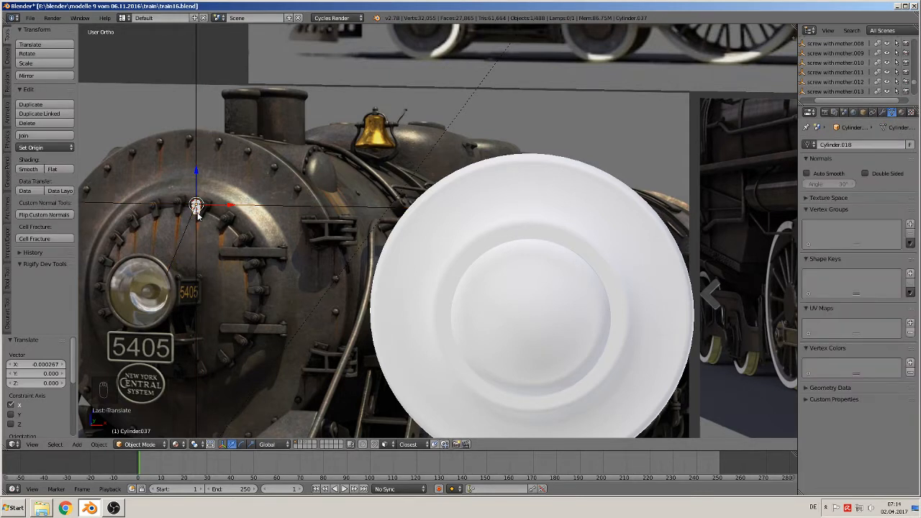
{"action": "left_click", "coordinate": [900, 113]}
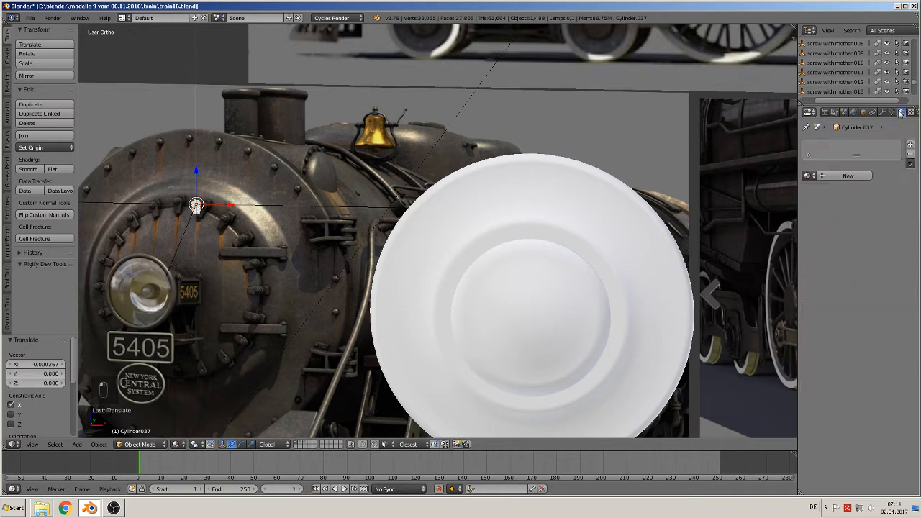
{"action": "left_click", "coordinate": [828, 176]}
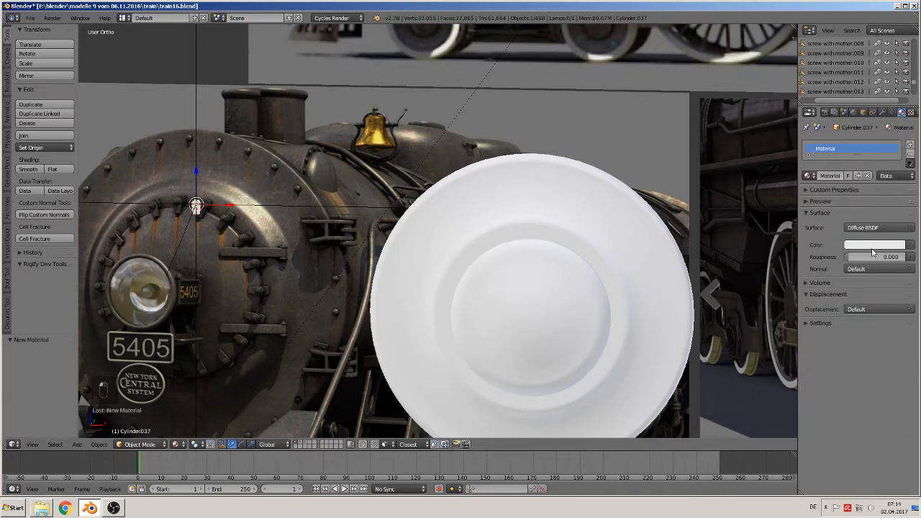
{"action": "left_click", "coordinate": [883, 247]}
{"action": "left_click", "coordinate": [861, 177]}
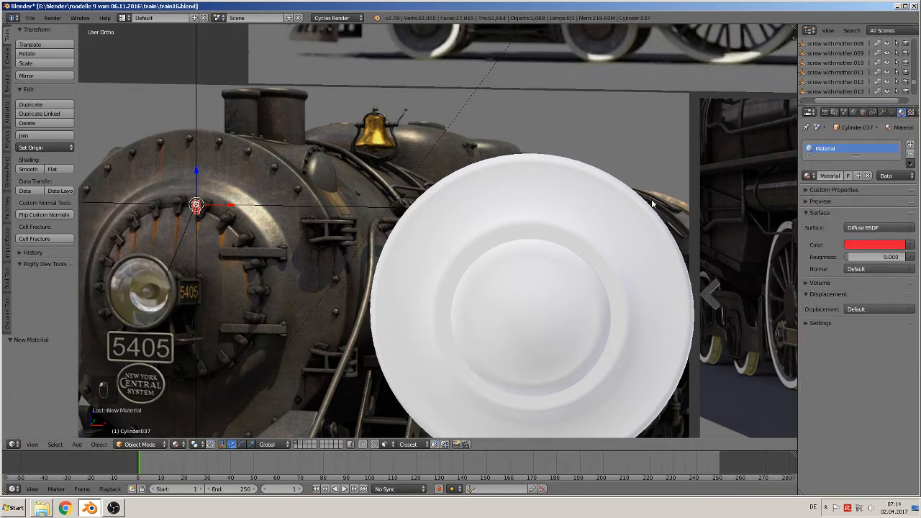
Move the red clamp body 0.601 along X from the reference photo to the white boiler front model.
{"action": "scroll", "coordinate": [212, 217], "scroll_direction": "up", "scroll_amount": 2}
{"action": "middle_click_drag", "start_coordinate": [211, 217], "coordinate": [354, 194], "text": "shift"}
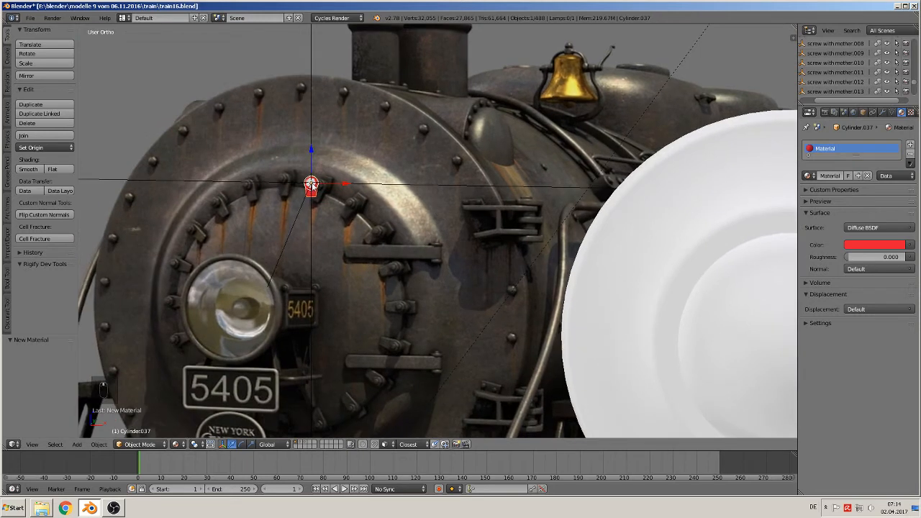
{"action": "right_click", "coordinate": [313, 199]}
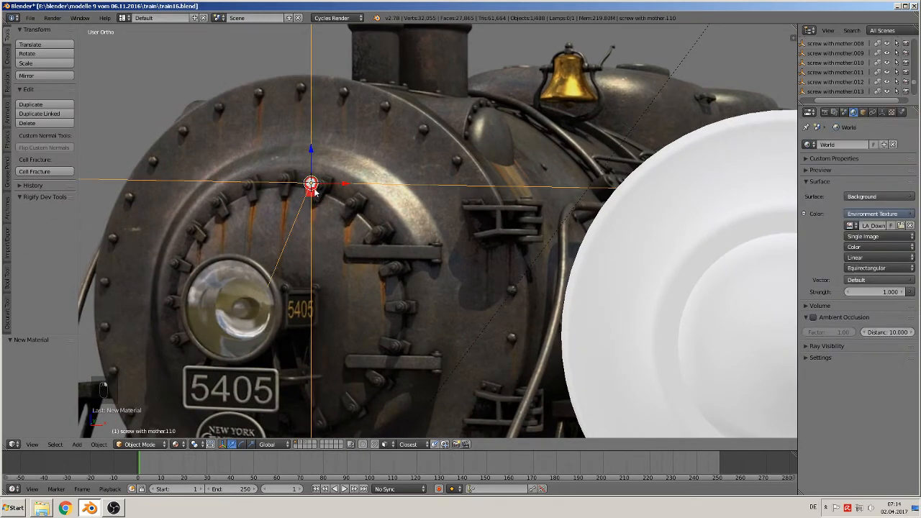
{"action": "right_click", "coordinate": [313, 193]}
{"action": "left_click_drag", "start_coordinate": [339, 191], "coordinate": [684, 214]}
{"action": "middle_click_drag", "start_coordinate": [662, 217], "coordinate": [285, 211], "text": "shift"}
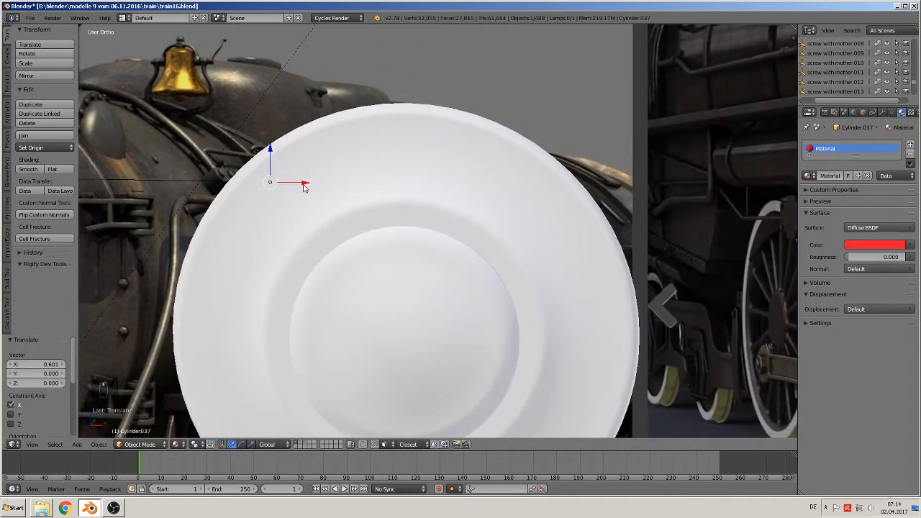
Bring the clamp body in front of the boiler disc's upper edge and align it with the disc's vertical centreline, finishing with 0.029 along X.
{"action": "left_click_drag", "start_coordinate": [303, 187], "coordinate": [437, 199]}
{"action": "left_click_drag", "start_coordinate": [405, 157], "coordinate": [403, 72]}
{"action": "middle_click_drag", "start_coordinate": [408, 105], "coordinate": [289, 141]}
{"action": "mouse_move", "coordinate": [433, 100]}
{"action": "left_mouse_down"}
{"action": "mouse_move", "coordinate": [297, 106]}
{"action": "mouse_move", "coordinate": [303, 78]}
{"action": "left_mouse_up"}
{"action": "key", "text": "KP_1"}
{"action": "left_click_drag", "start_coordinate": [325, 107], "coordinate": [339, 112]}
{"action": "scroll", "coordinate": [433, 266], "scroll_direction": "down", "scroll_amount": 3}
{"action": "middle_click_drag", "start_coordinate": [428, 274], "coordinate": [644, 184], "text": "shift"}
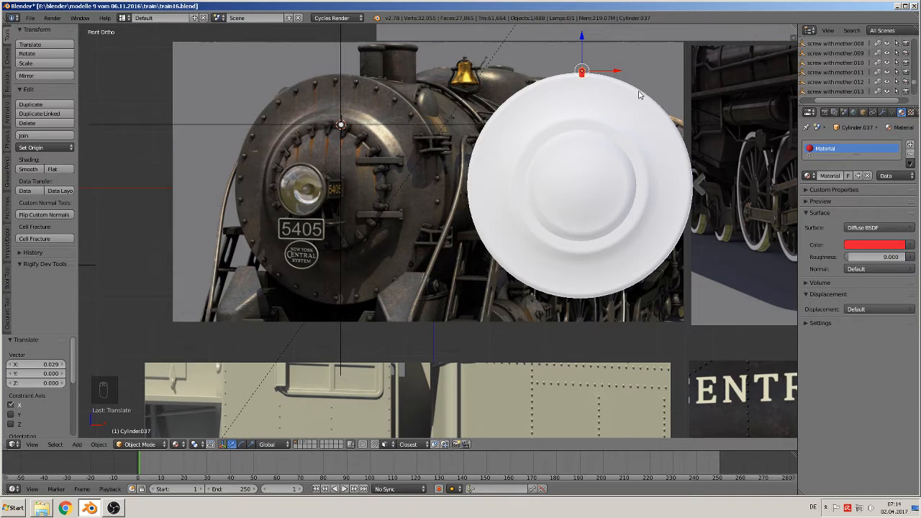
Lower the clamp body 0.221 along Z, move it -0.067 along Y, and raise it 0.017 to sit above the domed door.
{"action": "left_click_drag", "start_coordinate": [582, 41], "coordinate": [572, 99]}
{"action": "middle_click_drag", "start_coordinate": [573, 105], "coordinate": [524, 133]}
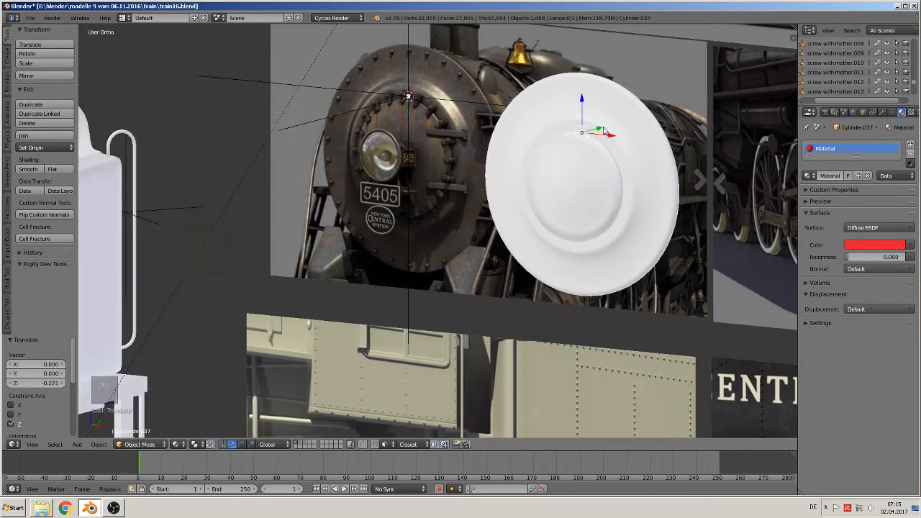
{"action": "left_click_drag", "start_coordinate": [600, 128], "coordinate": [593, 135]}
{"action": "key", "text": "KP_1"}
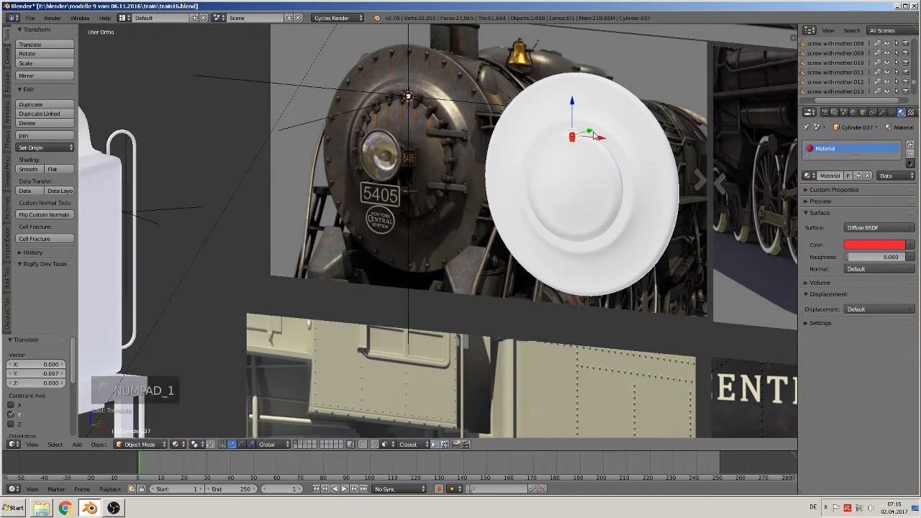
{"action": "scroll", "coordinate": [594, 134], "scroll_direction": "up", "scroll_amount": 2}
{"action": "left_click_drag", "start_coordinate": [635, 64], "coordinate": [634, 60]}
{"action": "middle_click_drag", "start_coordinate": [629, 146], "coordinate": [516, 166], "text": "shift"}
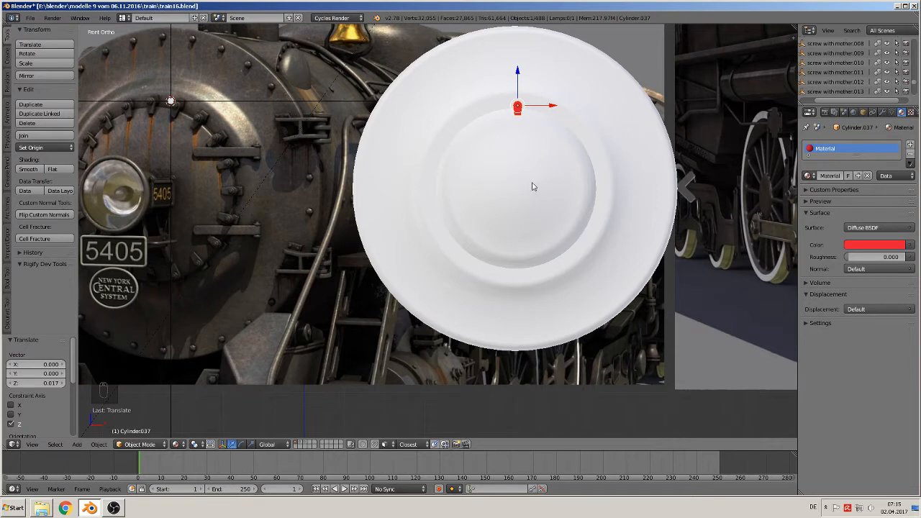
Place the 3D cursor at the centre of the domed door.
{"action": "right_click", "coordinate": [518, 192]}
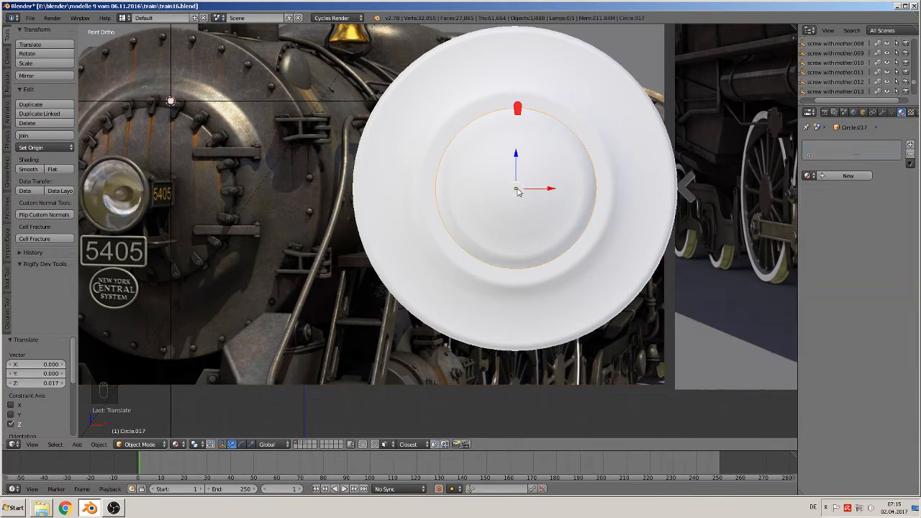
{"action": "key", "text": "shift+s"}
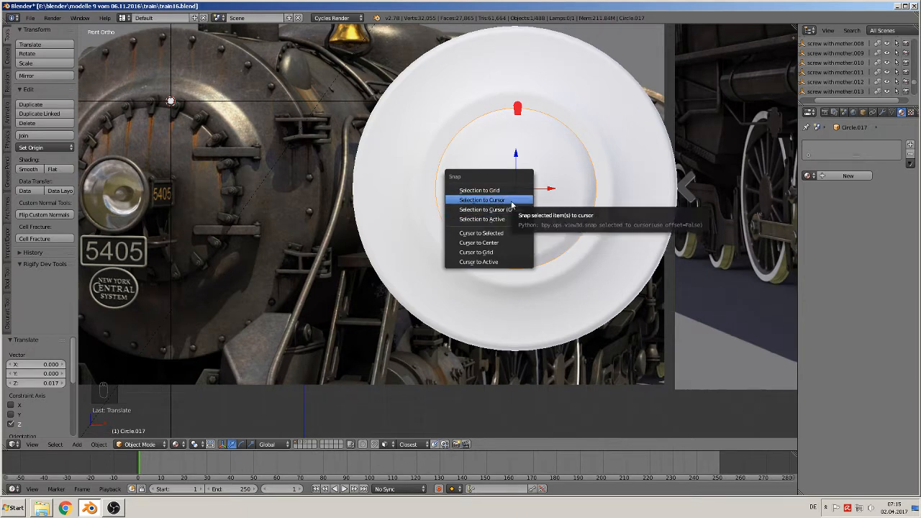
{"action": "left_click", "coordinate": [503, 242]}
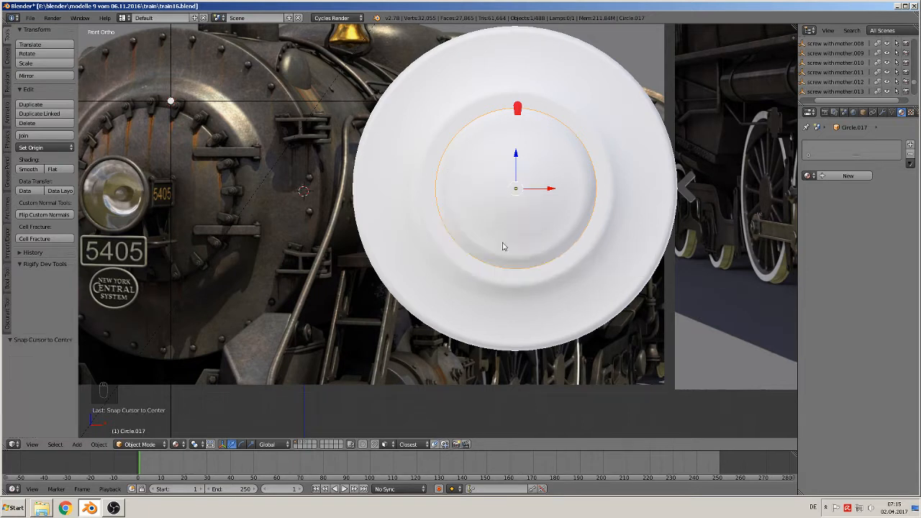
{"action": "left_click", "coordinate": [516, 189]}
Open the red clamp body for mesh editing and select all of its geometry.
{"action": "right_click", "coordinate": [517, 109]}
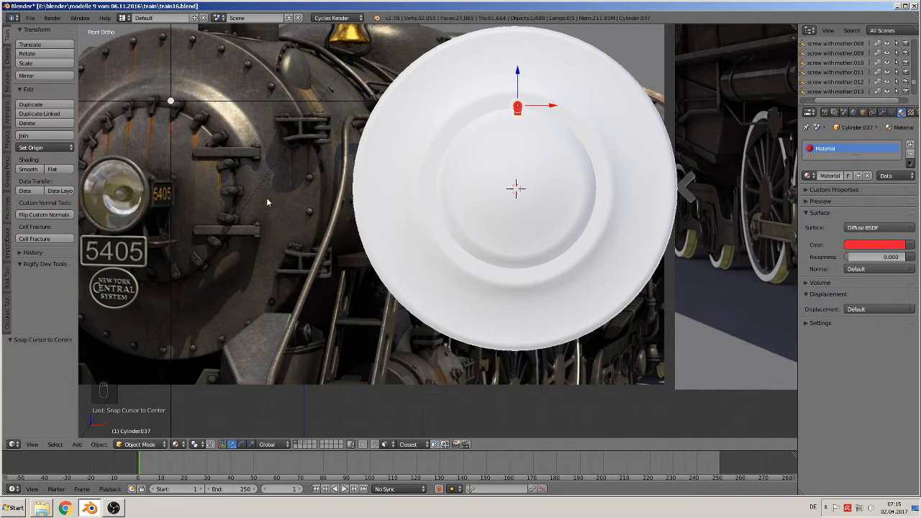
{"action": "key", "text": "Tab"}
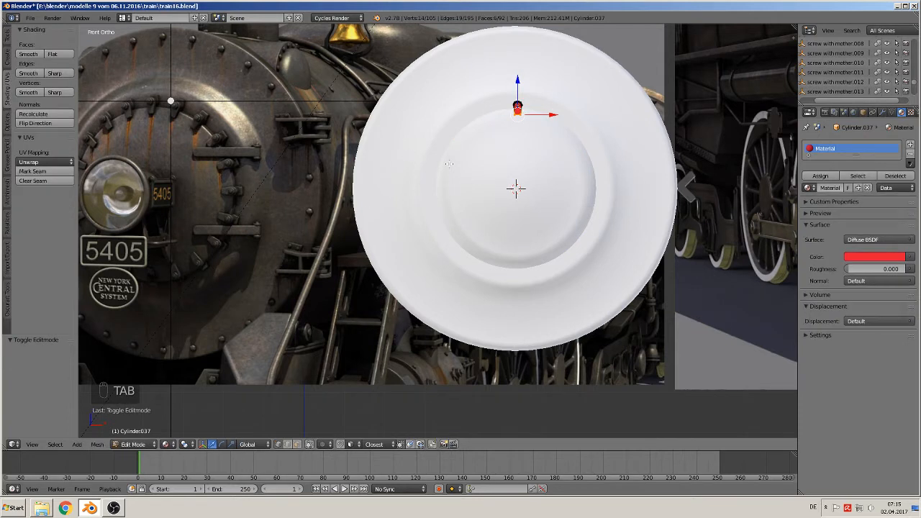
{"action": "key", "text": "a"}
{"action": "key", "text": "a"}
{"action": "key", "text": "a"}
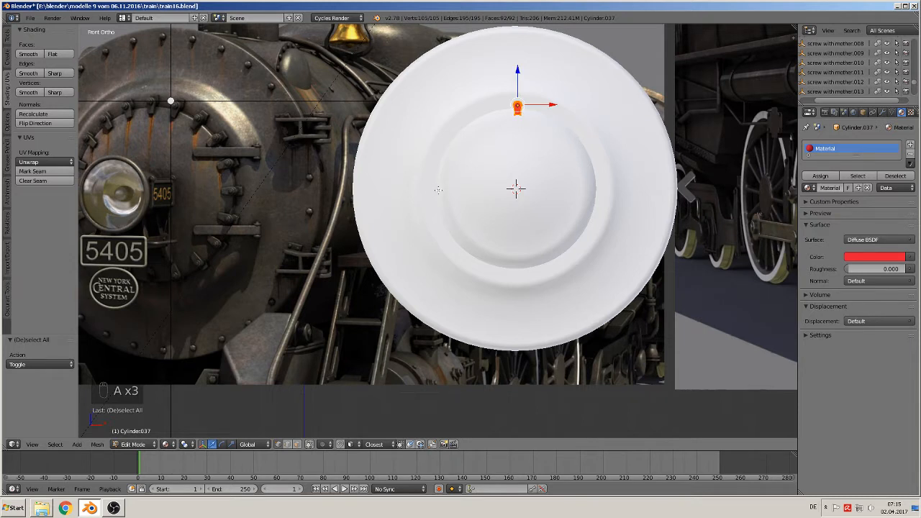
Try to snap the clamp's whole mesh to the 3D cursor, and undo the snap.
{"action": "key", "text": "shift+s"}
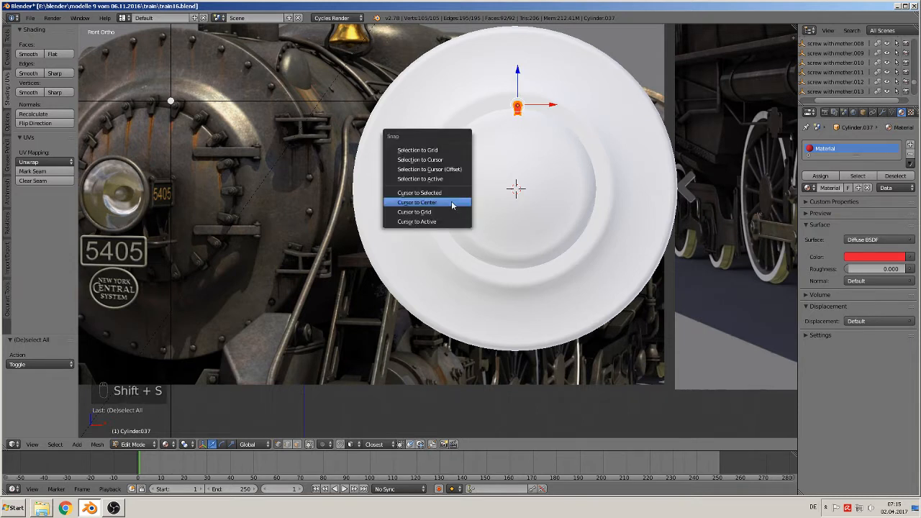
{"action": "left_click", "coordinate": [440, 159]}
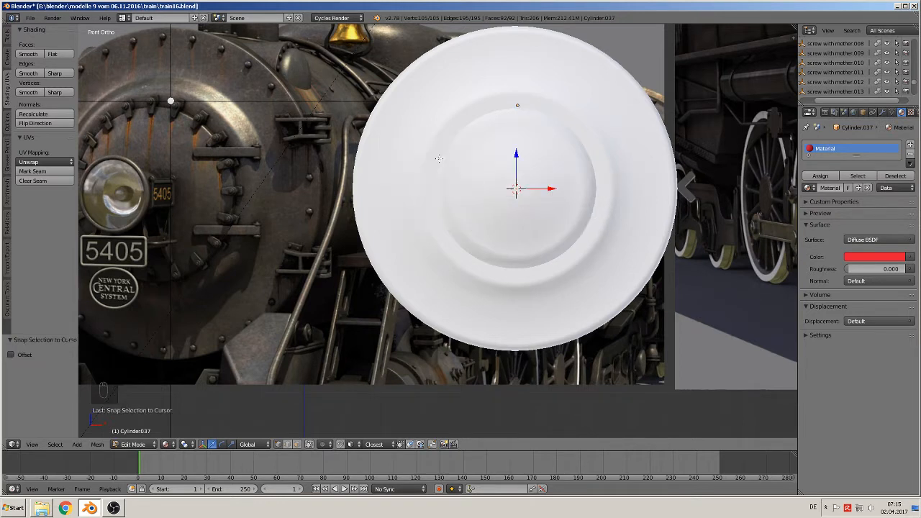
{"action": "key", "text": "ctrl+z"}
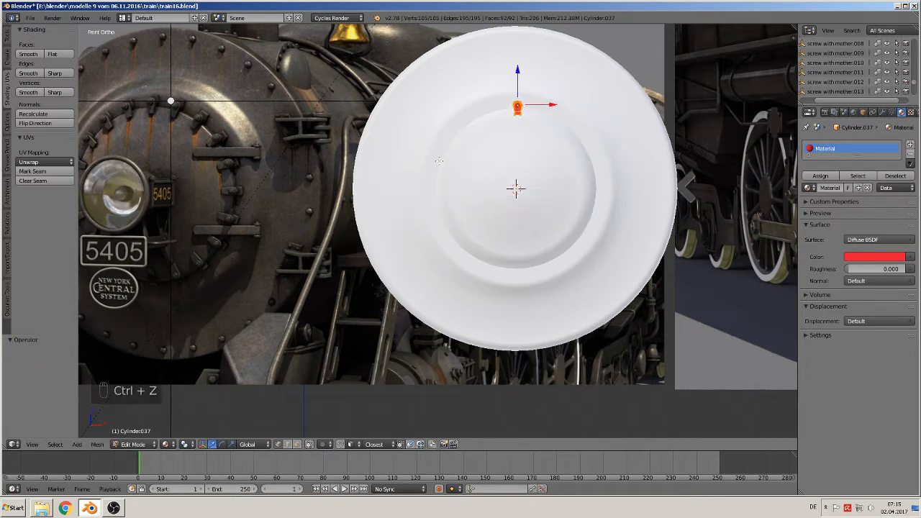
Set the clamp body's origin to the 3D cursor at the door's centre.
{"action": "key", "text": "Tab"}
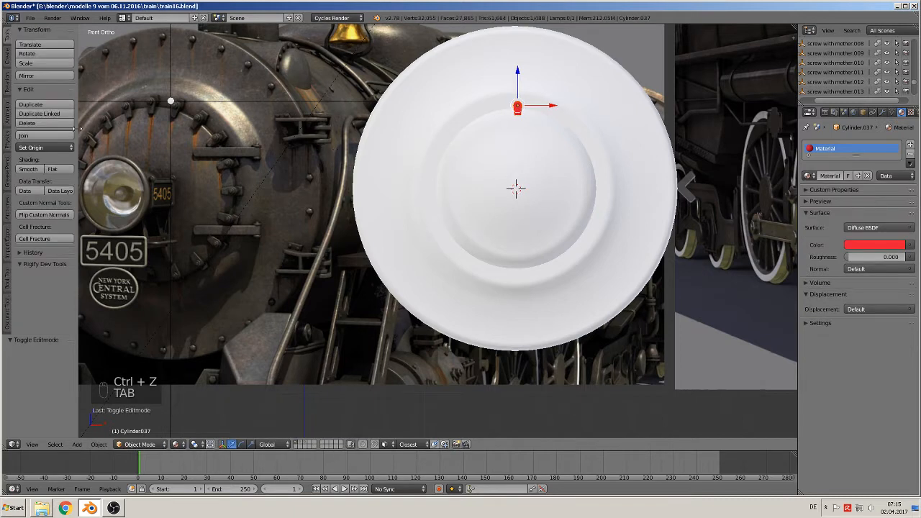
{"action": "left_click", "coordinate": [58, 147]}
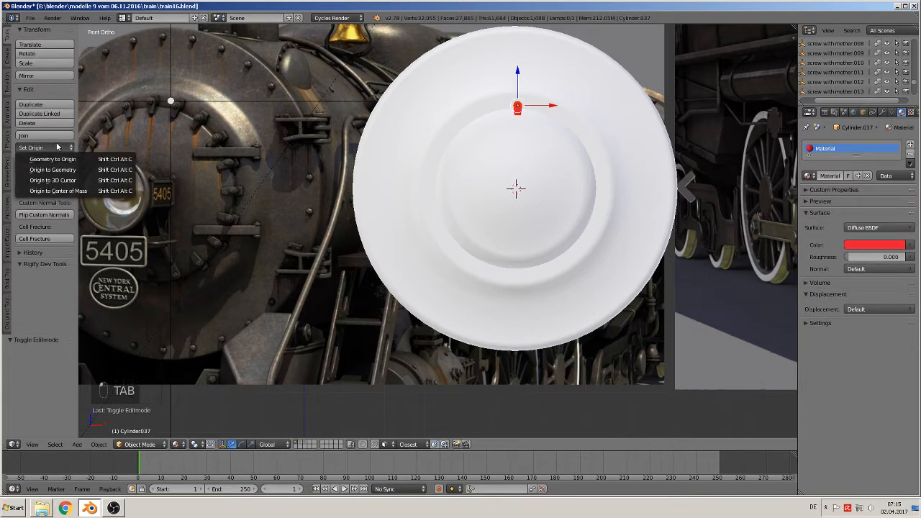
{"action": "left_click", "coordinate": [74, 179]}
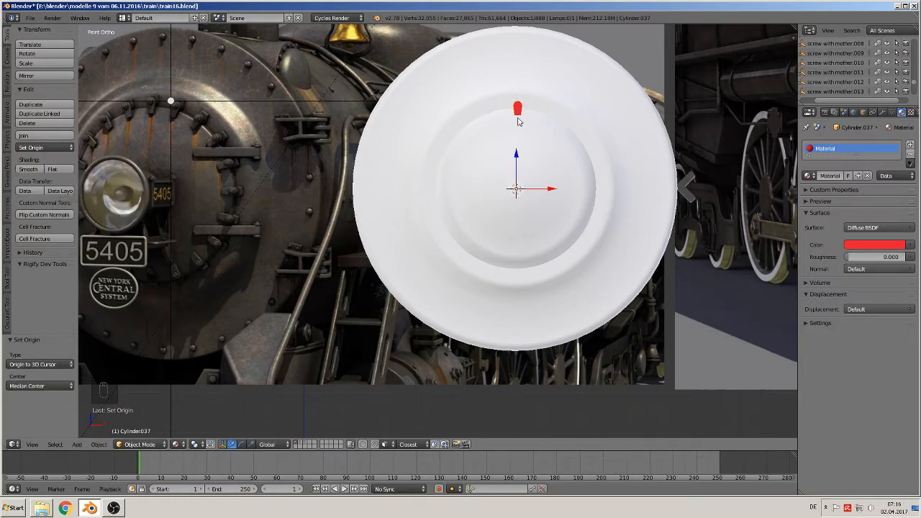
Spin the whole clamp mesh around the door's centre with 20 steps over an angle of 360°.
{"action": "key", "text": "Tab"}
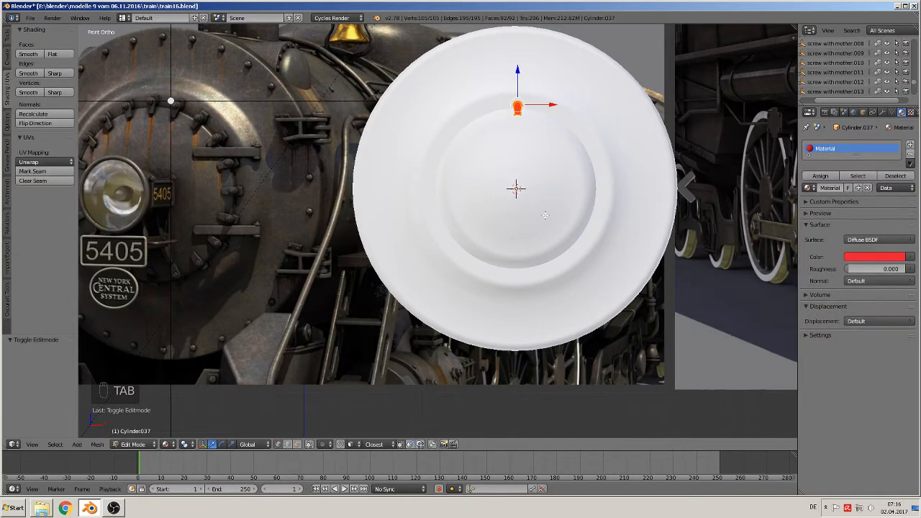
{"action": "key", "text": "Tab"}
{"action": "key", "text": "Tab"}
{"action": "left_click", "coordinate": [7, 36]}
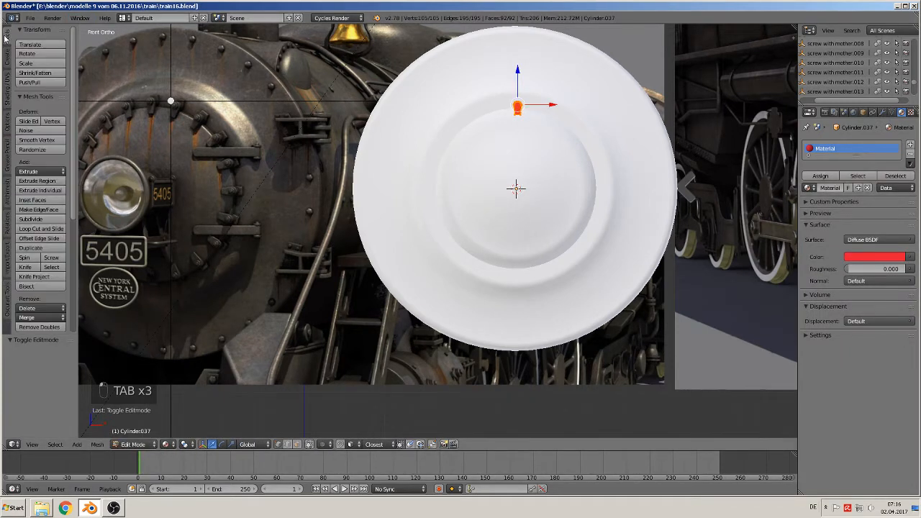
{"action": "left_click", "coordinate": [27, 257]}
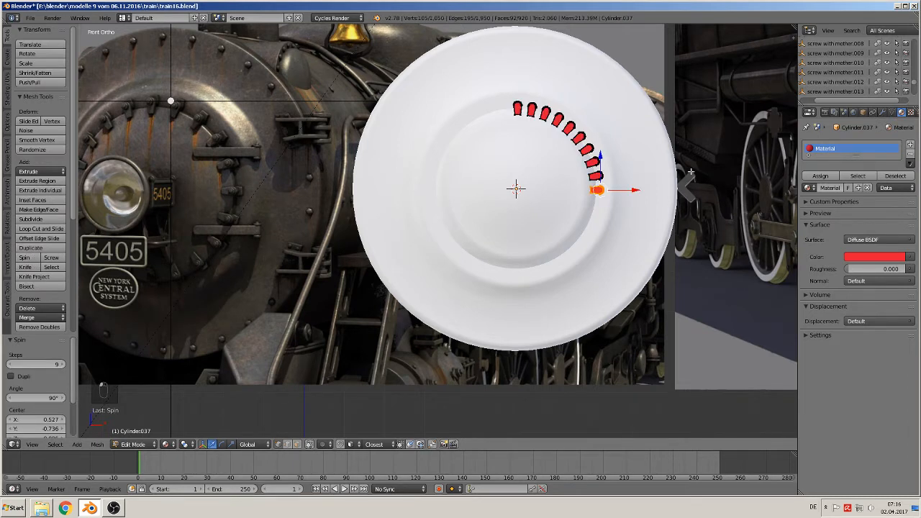
{"action": "left_click", "coordinate": [41, 365]}
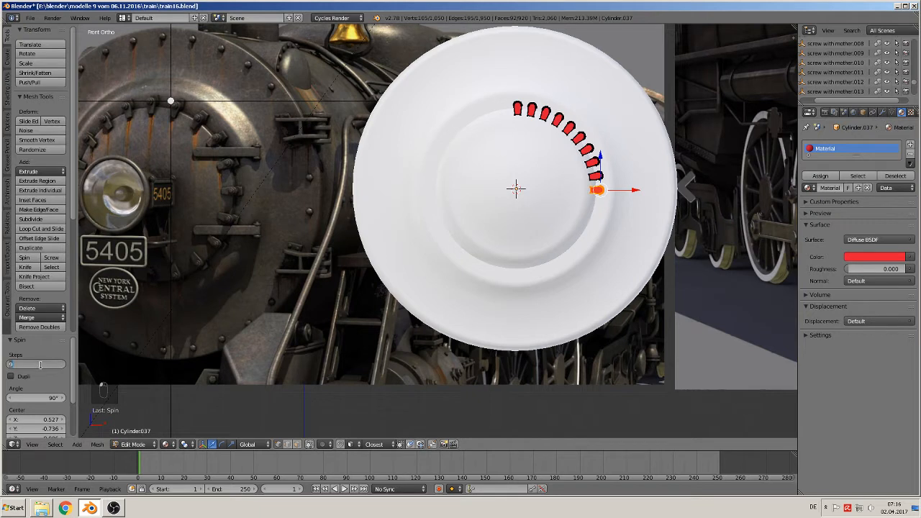
{"action": "key", "text": "Return"}
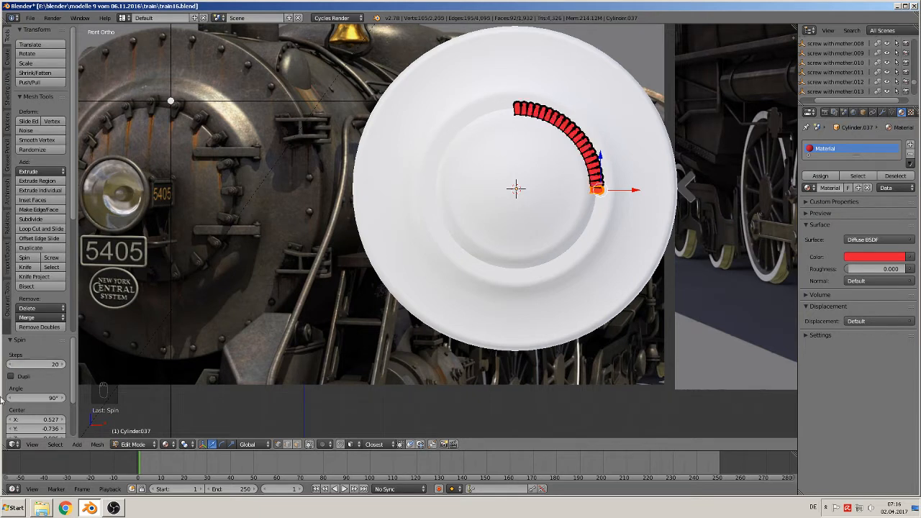
{"action": "left_click", "coordinate": [39, 398]}
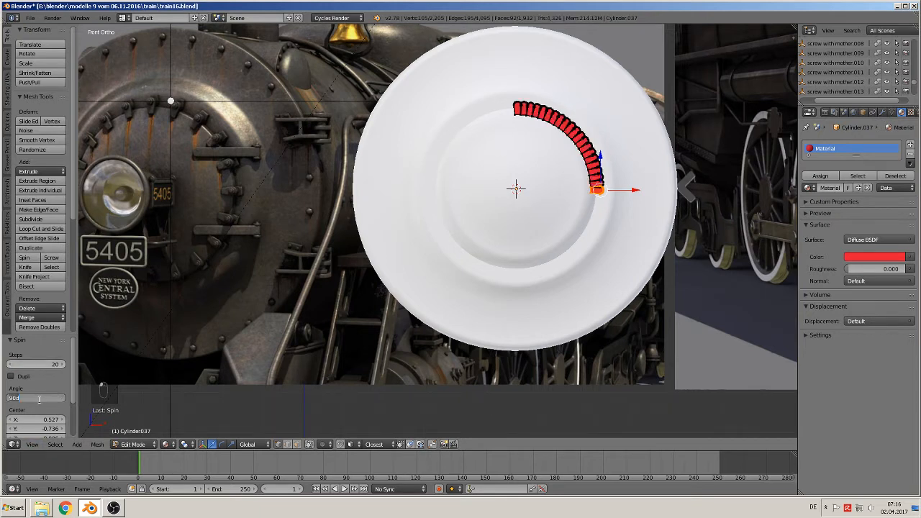
{"action": "type", "text": "360"}
{"action": "key", "text": "Return"}
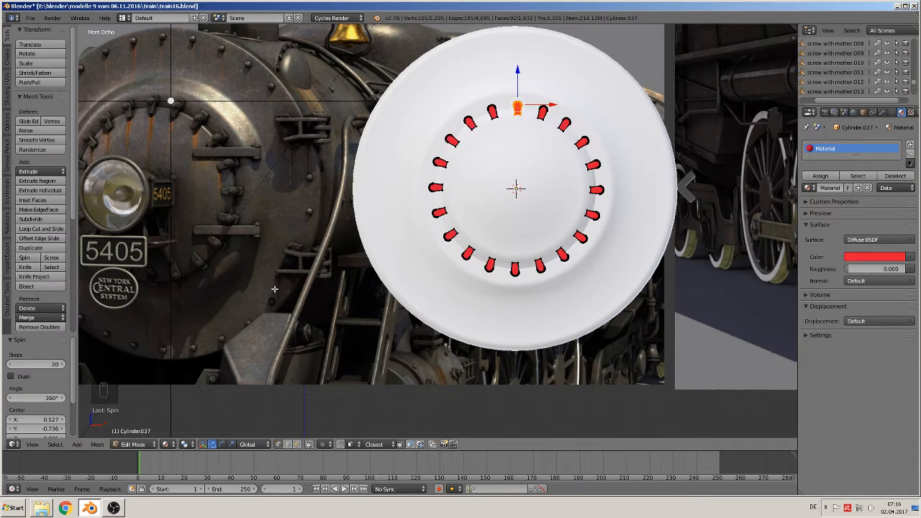
Move the ring of red clamps 0.014 along Y toward the boiler disc and return to the front view.
{"action": "key", "text": "Tab"}
{"action": "middle_click_drag", "start_coordinate": [460, 203], "coordinate": [378, 212]}
{"action": "key", "text": "g"}
{"action": "key", "text": "y"}
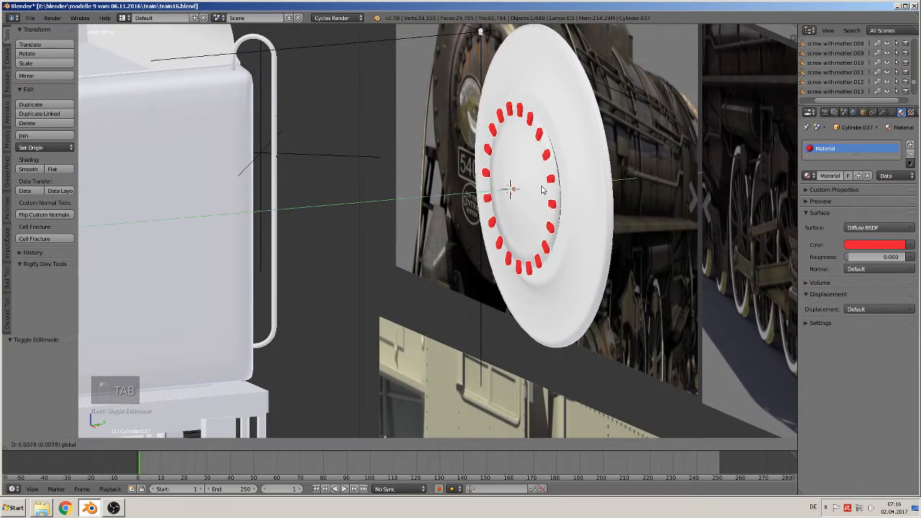
{"action": "left_click", "coordinate": [548, 188]}
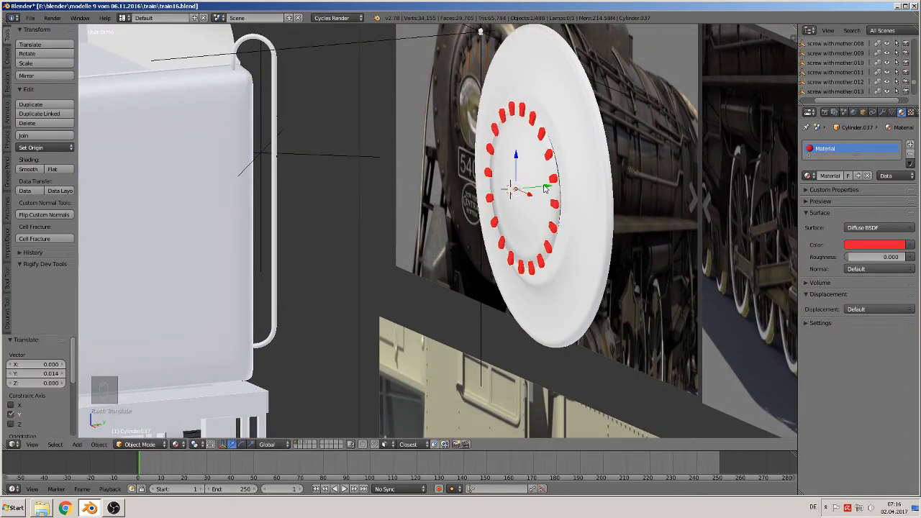
{"action": "middle_click_drag", "start_coordinate": [548, 188], "coordinate": [630, 187]}
{"action": "key", "text": "KP_1"}
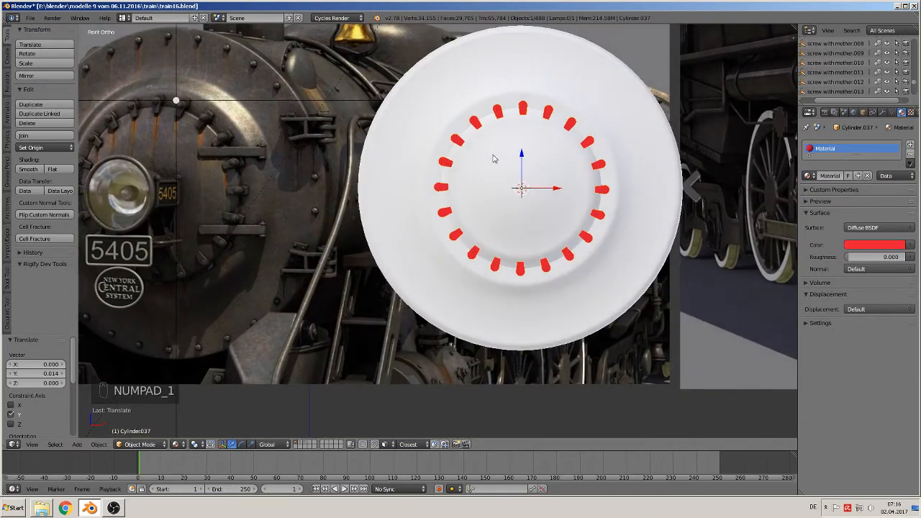
Move the screw from the reference photo to the topmost clamp, 0.863 along X and -0.287 along Y.
{"action": "right_click", "coordinate": [177, 101]}
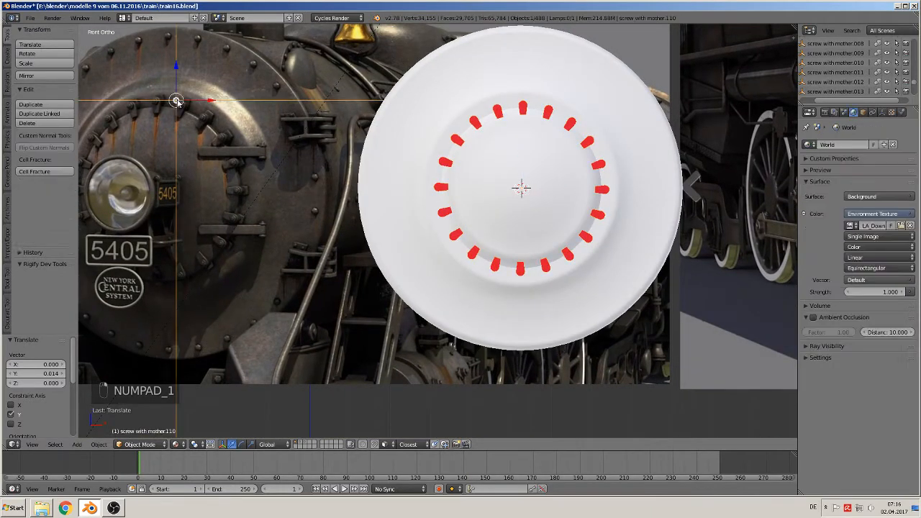
{"action": "key", "text": "g"}
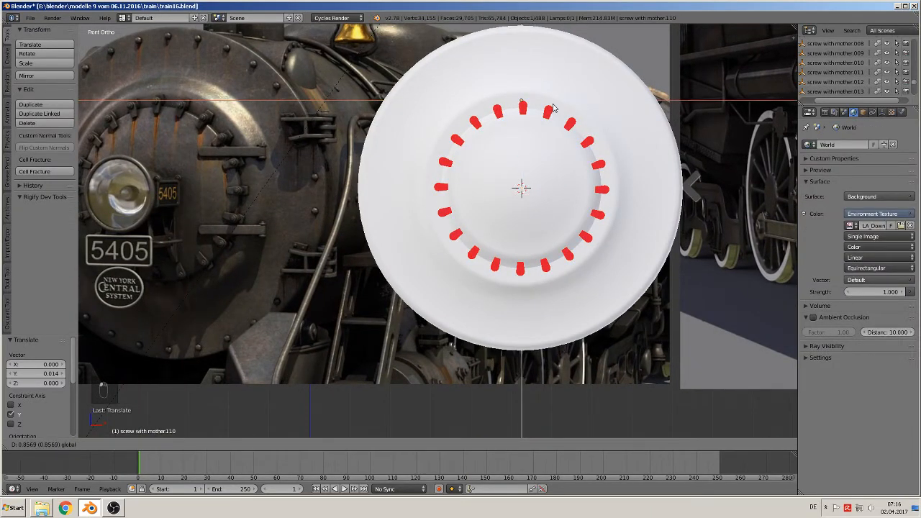
{"action": "left_click", "coordinate": [555, 108]}
{"action": "middle_click_drag", "start_coordinate": [555, 108], "coordinate": [538, 104]}
{"action": "key", "text": "g"}
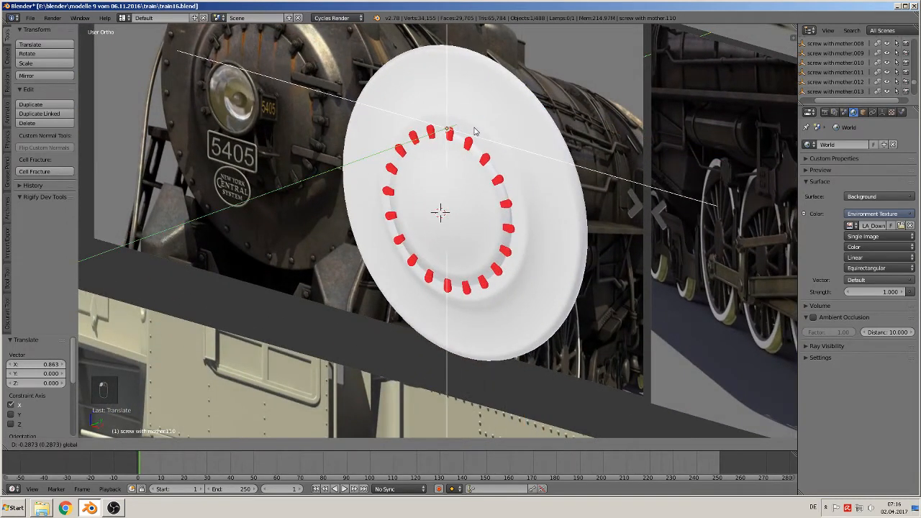
{"action": "left_click", "coordinate": [474, 133]}
{"action": "key", "text": "KP_2"}
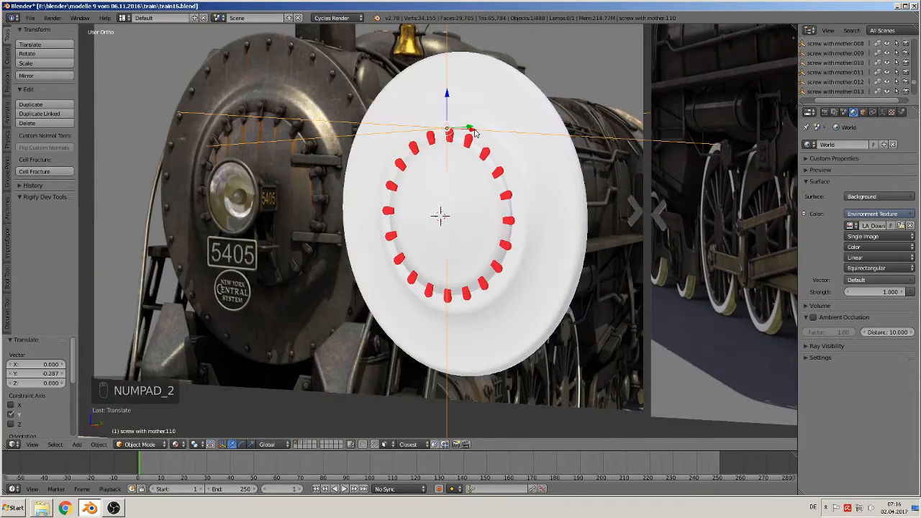
Centre the screw on the topmost clamp's rounded end by moving it -0.011 along Z and -0.002 along X.
{"action": "key", "text": "KP_1"}
{"action": "key", "text": "KP_Decimal"}
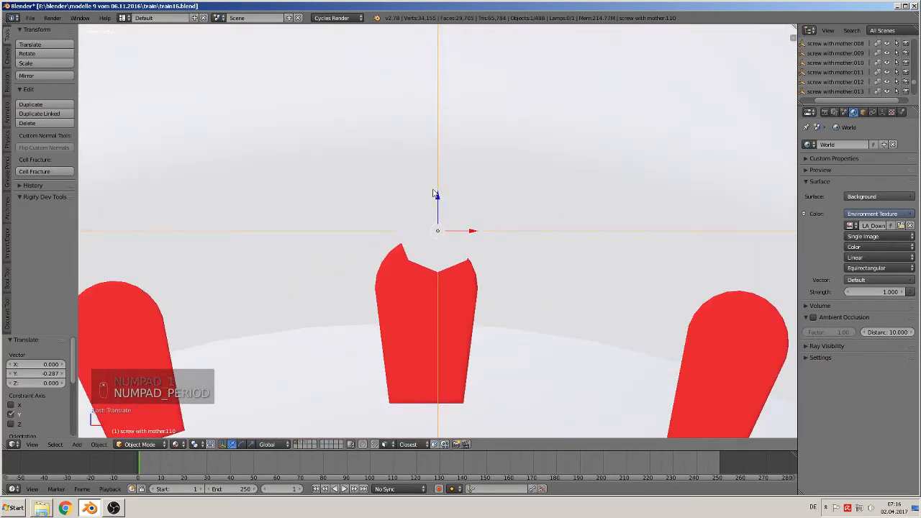
{"action": "key", "text": "g"}
{"action": "key", "text": "z"}
{"action": "left_click_drag", "start_coordinate": [436, 245], "coordinate": [432, 256]}
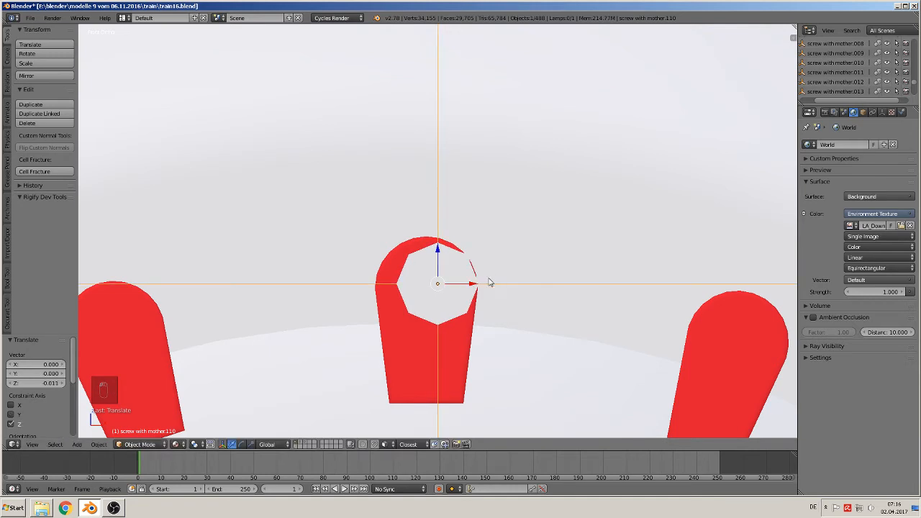
{"action": "left_click_drag", "start_coordinate": [473, 282], "coordinate": [469, 288]}
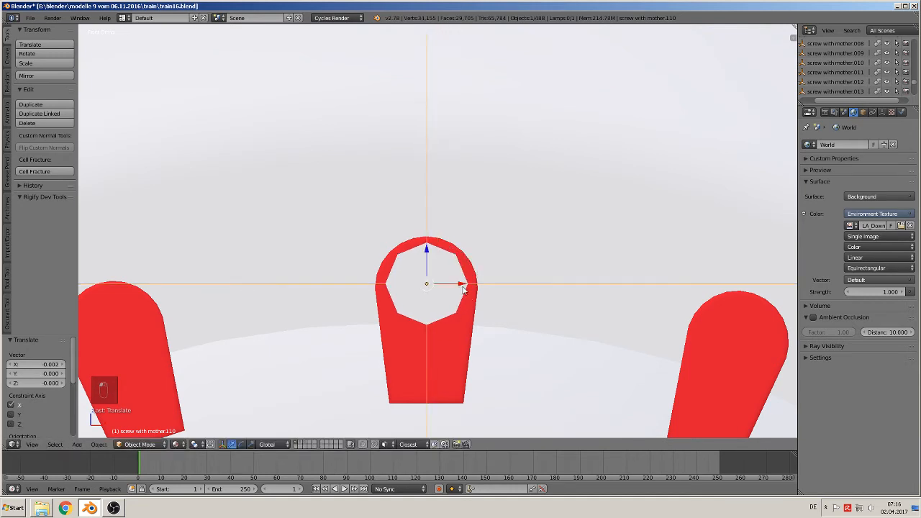
{"action": "scroll", "coordinate": [474, 292], "scroll_direction": "down", "scroll_amount": 2}
{"action": "scroll", "coordinate": [474, 293], "scroll_direction": "down", "scroll_amount": 4}
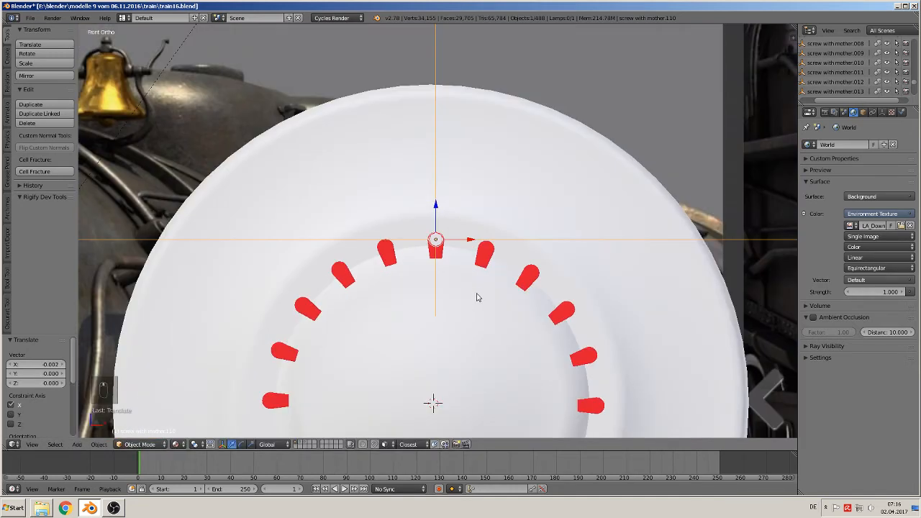
{"action": "middle_click_drag", "start_coordinate": [475, 290], "coordinate": [445, 157], "text": "shift"}
{"action": "scroll", "coordinate": [445, 156], "scroll_direction": "down", "scroll_amount": 3}
{"action": "scroll", "coordinate": [436, 185], "scroll_direction": "up", "scroll_amount": 2}
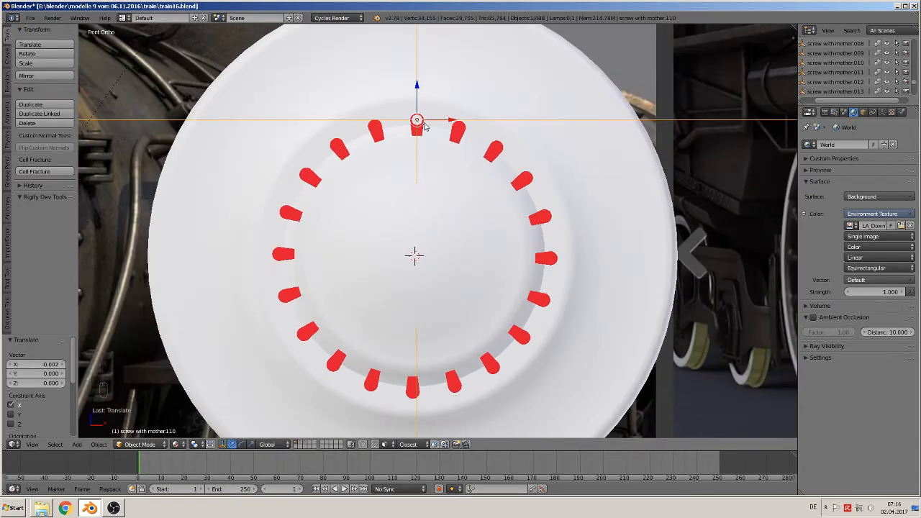
{"action": "left_click", "coordinate": [8, 84]}
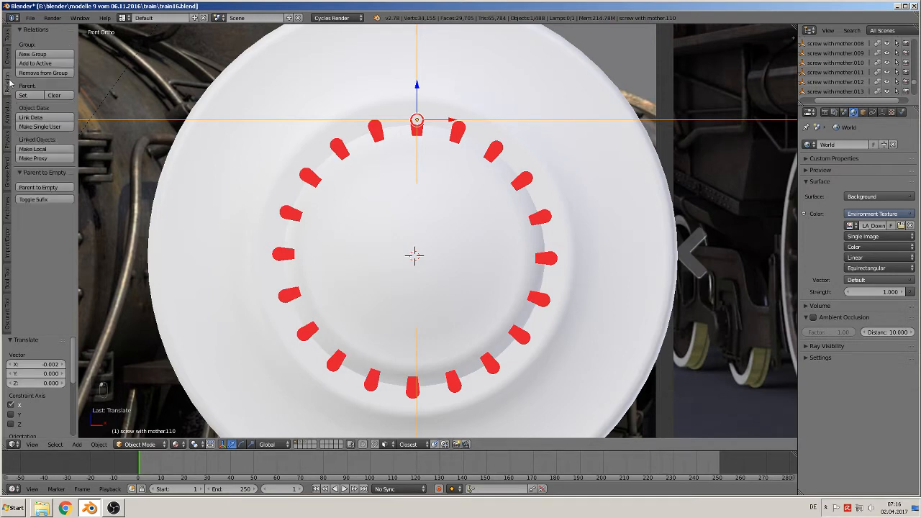
{"action": "left_click", "coordinate": [8, 111]}
{"action": "left_click", "coordinate": [5, 51]}
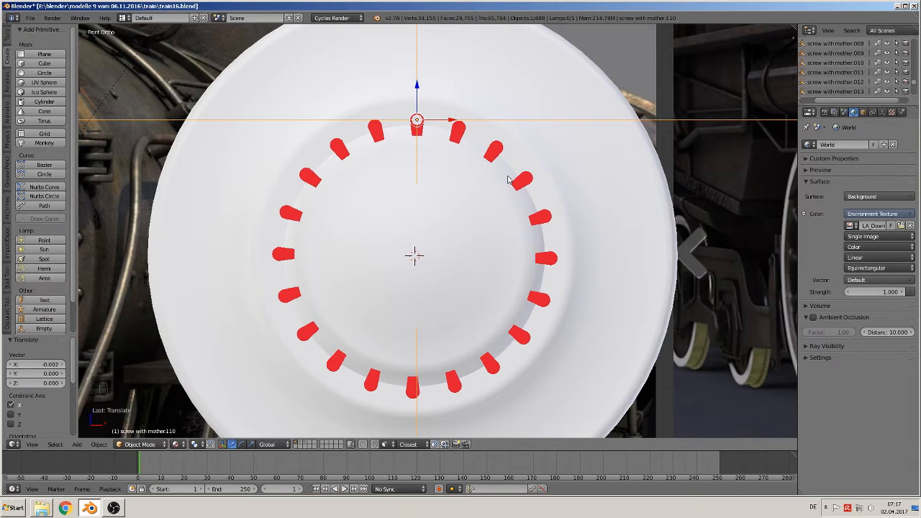
{"action": "key", "text": "Tab"}
{"action": "left_click", "coordinate": [7, 34]}
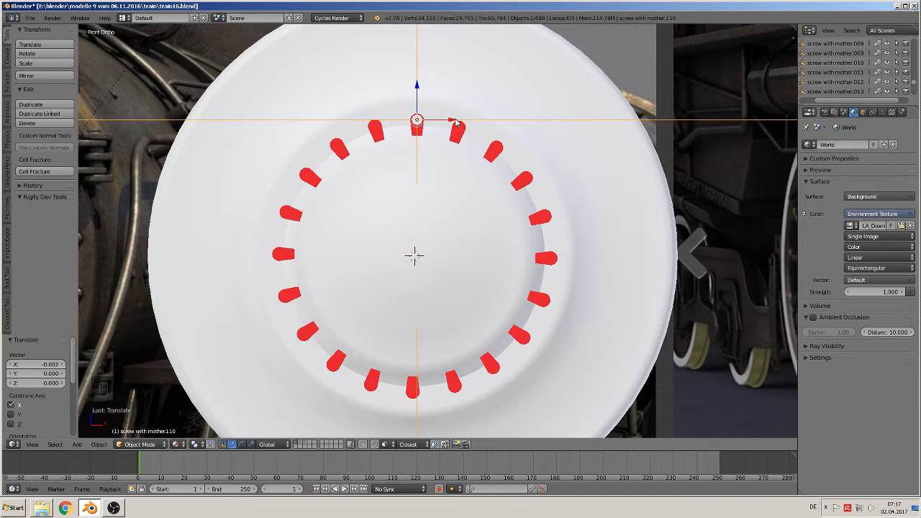
Delete the screw on the topmost clamp and switch the display to layer 2.
{"action": "key", "text": "x"}
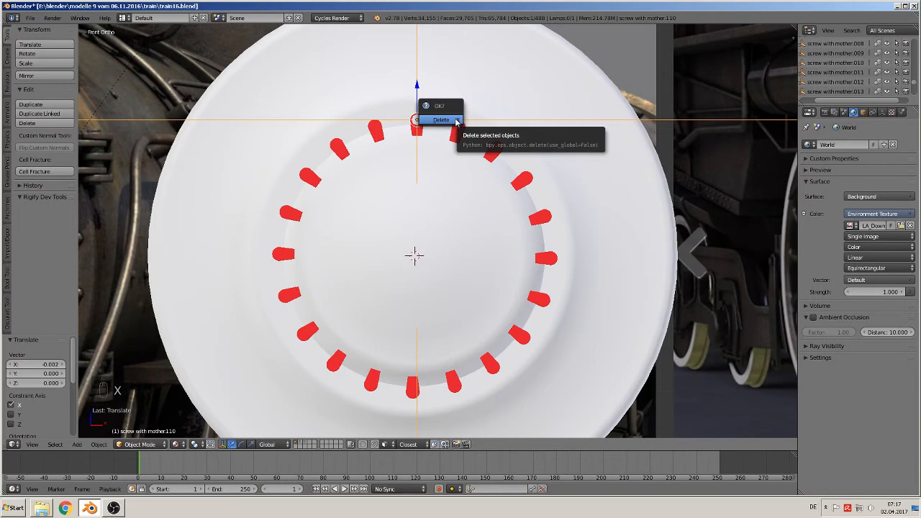
{"action": "left_click", "coordinate": [456, 121]}
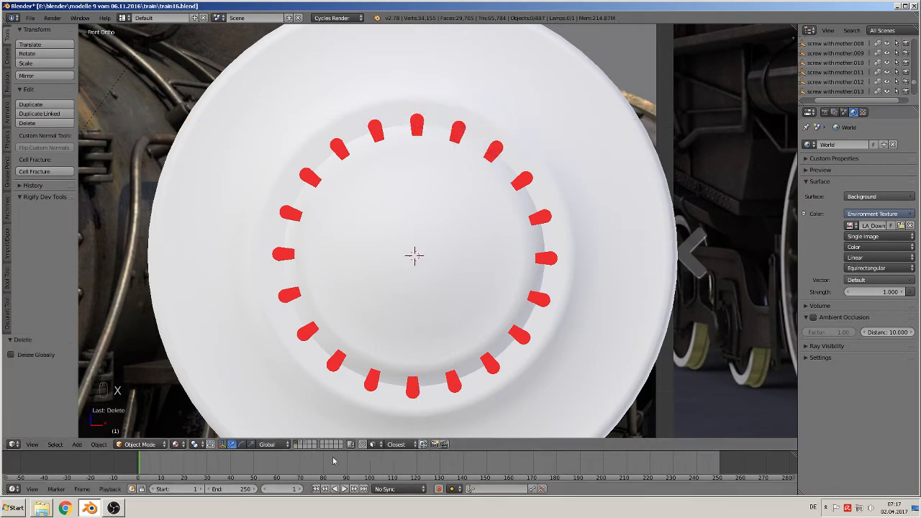
{"action": "key", "text": "2"}
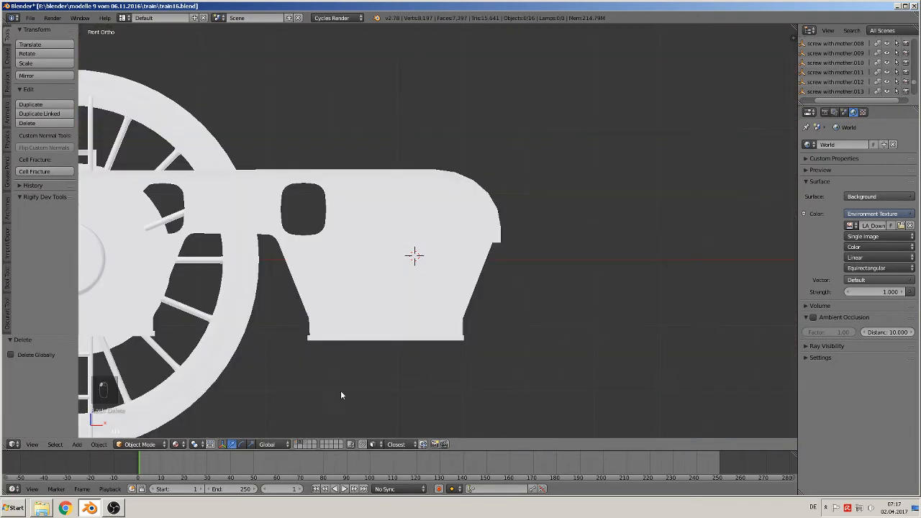
In wireframe view, find and select the octagonal nut with its round bolt end at the centre of the wheel hub.
{"action": "scroll", "coordinate": [336, 317], "scroll_direction": "down", "scroll_amount": 6}
{"action": "scroll", "coordinate": [338, 310], "scroll_direction": "up", "scroll_amount": 5}
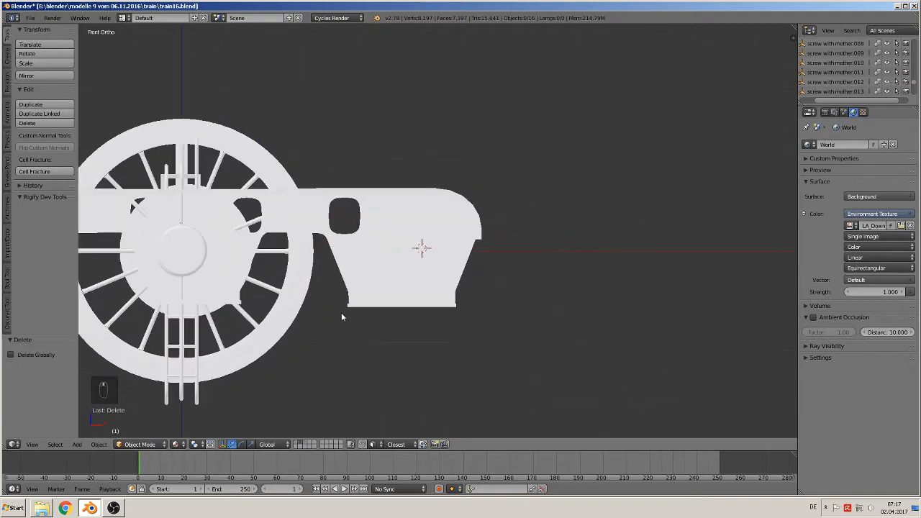
{"action": "key", "text": "z"}
{"action": "scroll", "coordinate": [339, 314], "scroll_direction": "up", "scroll_amount": 6}
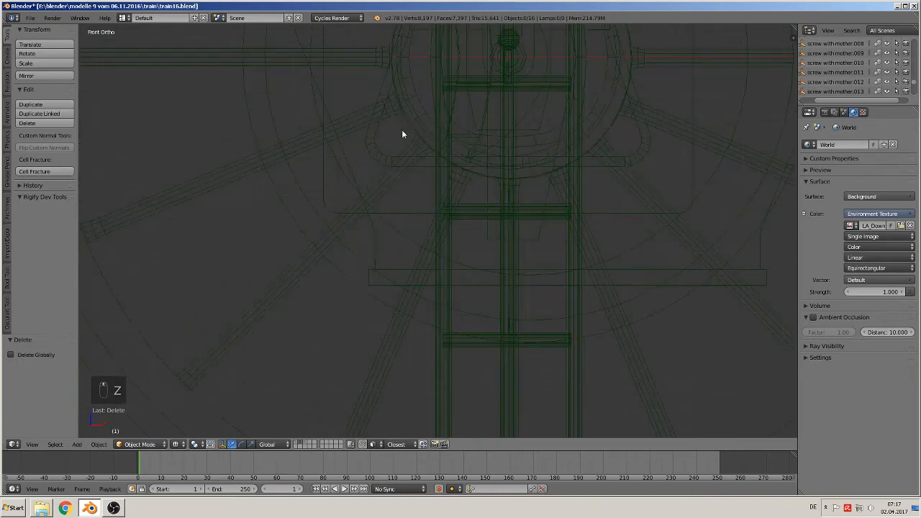
{"action": "middle_click_drag", "start_coordinate": [593, 101], "coordinate": [532, 274], "text": "shift"}
{"action": "scroll", "coordinate": [532, 274], "scroll_direction": "up", "scroll_amount": 4}
{"action": "right_click", "coordinate": [486, 228]}
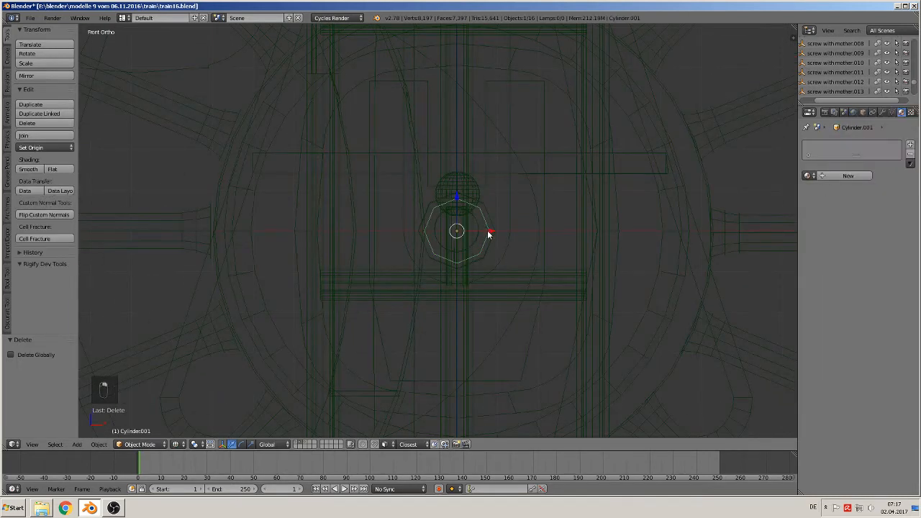
{"action": "right_click", "coordinate": [477, 232]}
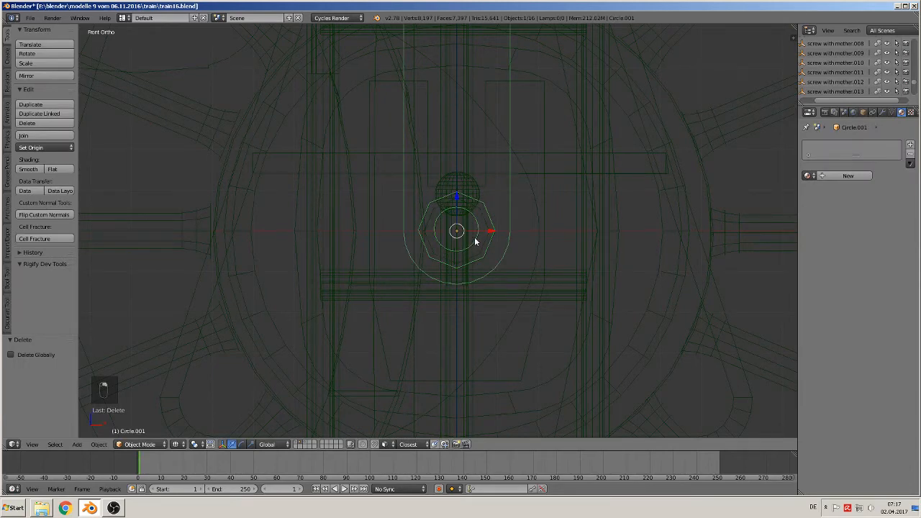
{"action": "middle_click_drag", "start_coordinate": [474, 241], "coordinate": [458, 204]}
{"action": "right_click", "coordinate": [459, 202]}
{"action": "right_click", "coordinate": [468, 215]}
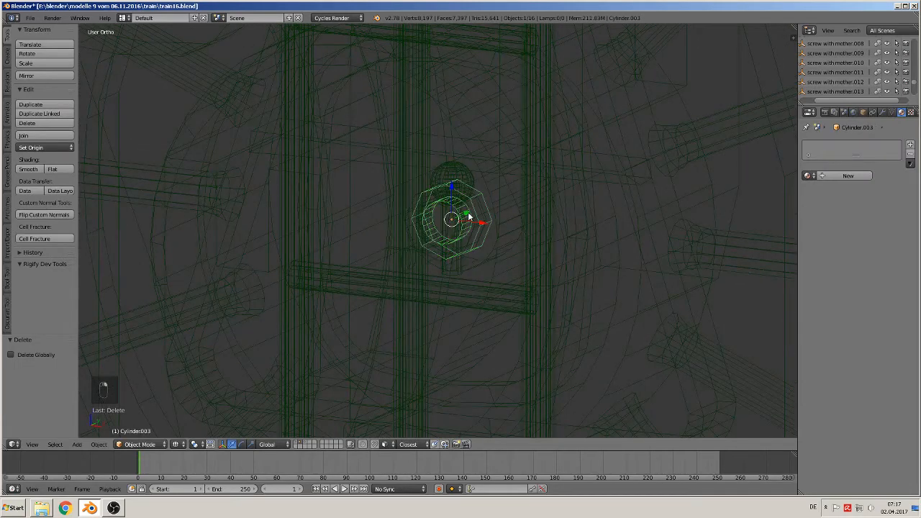
{"action": "middle_click_drag", "start_coordinate": [490, 234], "coordinate": [463, 246]}
{"action": "scroll", "coordinate": [463, 246], "scroll_direction": "down", "scroll_amount": 2}
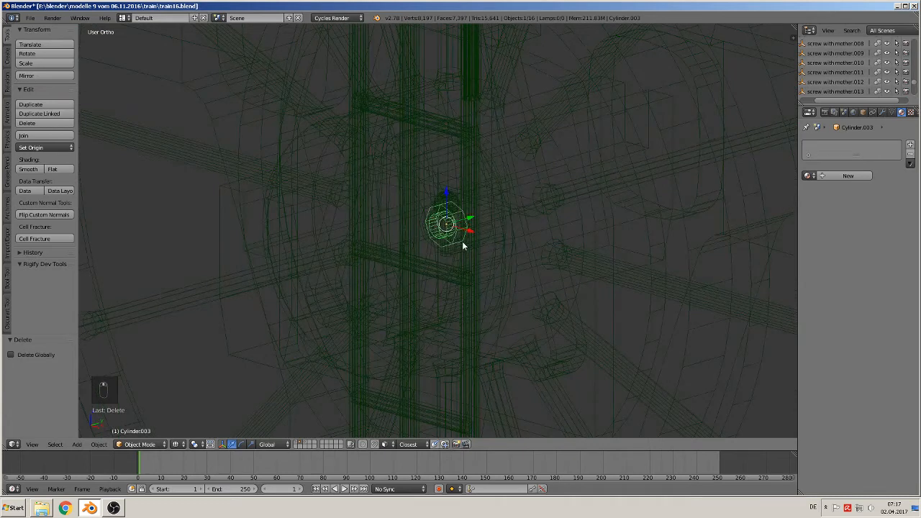
Duplicate the hub nut in place, move the copy to layer 1 and display that layer.
{"action": "key", "text": "shift+d"}
{"action": "right_click", "coordinate": [462, 246]}
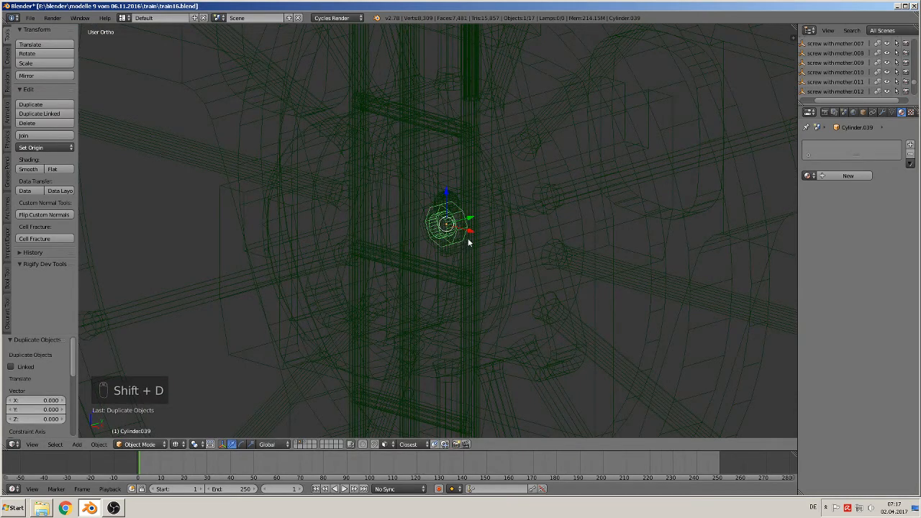
{"action": "key", "text": "m"}
{"action": "left_click", "coordinate": [545, 258]}
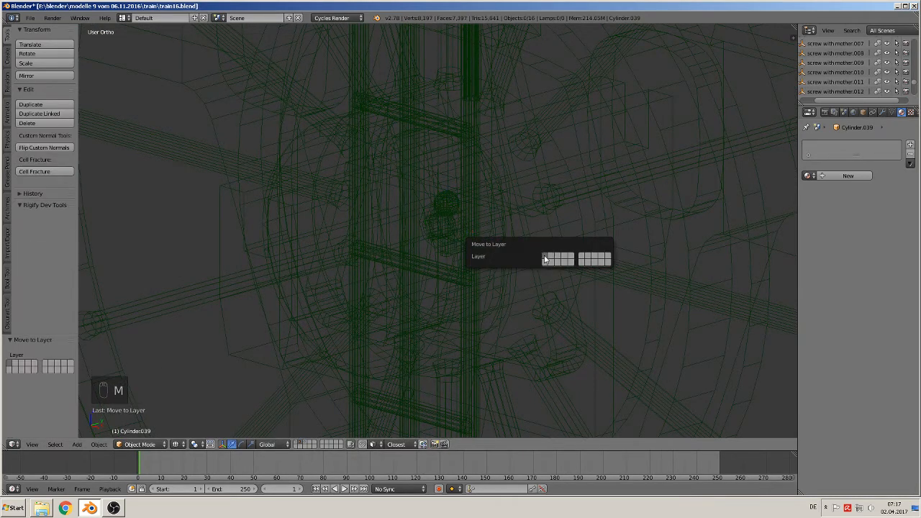
{"action": "left_click", "coordinate": [296, 443]}
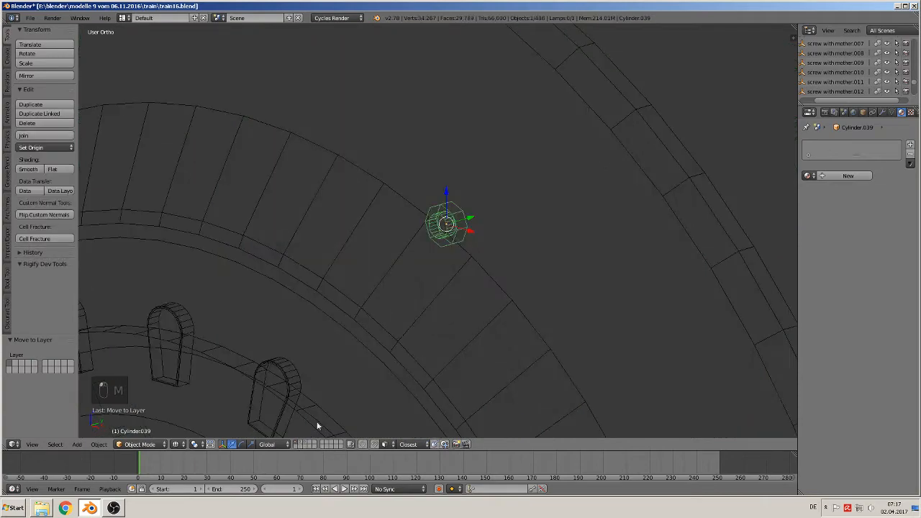
In the front view, move the copied nut 0.530 along X and 0.208 along Z over the topmost clamp.
{"action": "scroll", "coordinate": [366, 360], "scroll_direction": "down", "scroll_amount": 4}
{"action": "mouse_move", "coordinate": [367, 360]}
{"action": "middle_mouse_down"}
{"action": "mouse_move", "coordinate": [382, 358]}
{"action": "mouse_move", "coordinate": [358, 361]}
{"action": "middle_mouse_up"}
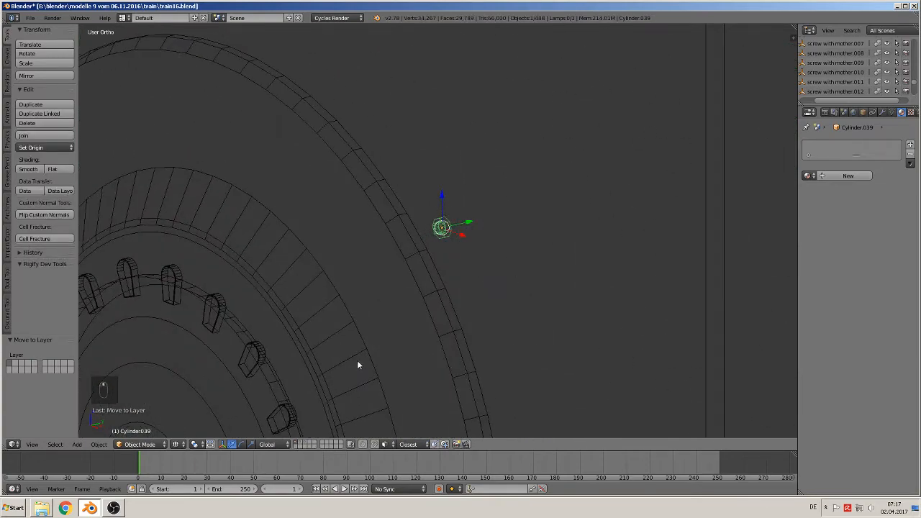
{"action": "key", "text": "KP_1"}
{"action": "scroll", "coordinate": [444, 347], "scroll_direction": "down", "scroll_amount": 2}
{"action": "middle_click_drag", "start_coordinate": [443, 347], "coordinate": [311, 337], "text": "shift"}
{"action": "key", "text": "g"}
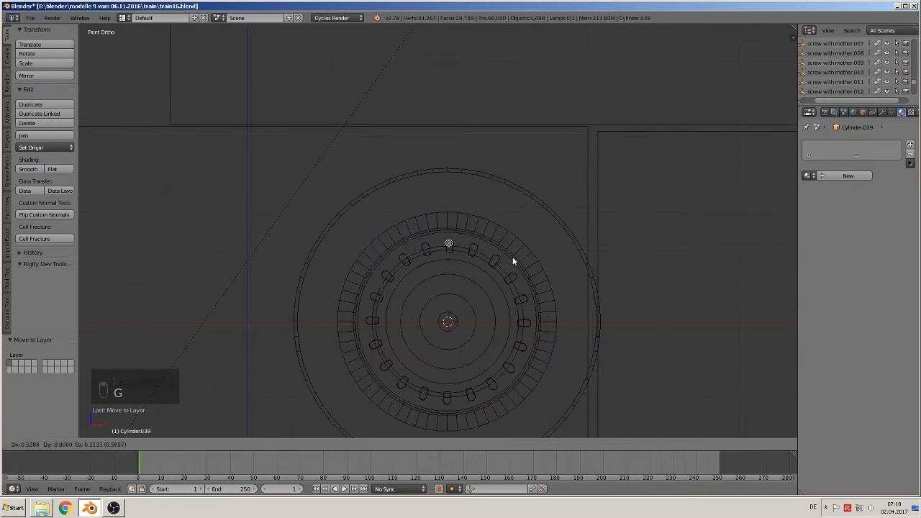
{"action": "left_click", "coordinate": [512, 258]}
Scale the nut by 0.819 and centre it in the clamp's rounded end by moving it 0.005 along Z.
{"action": "scroll", "coordinate": [512, 258], "scroll_direction": "up", "scroll_amount": 3}
{"action": "scroll", "coordinate": [477, 298], "scroll_direction": "up", "scroll_amount": 6}
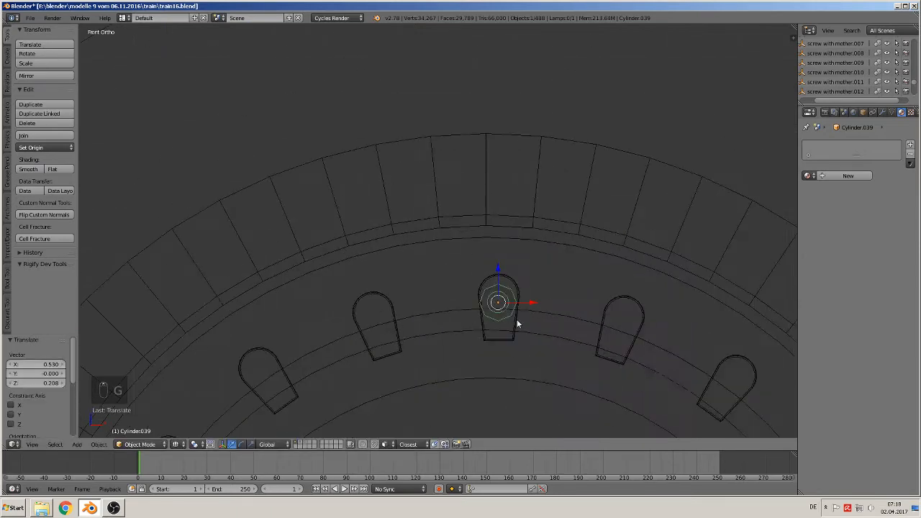
{"action": "key", "text": "s"}
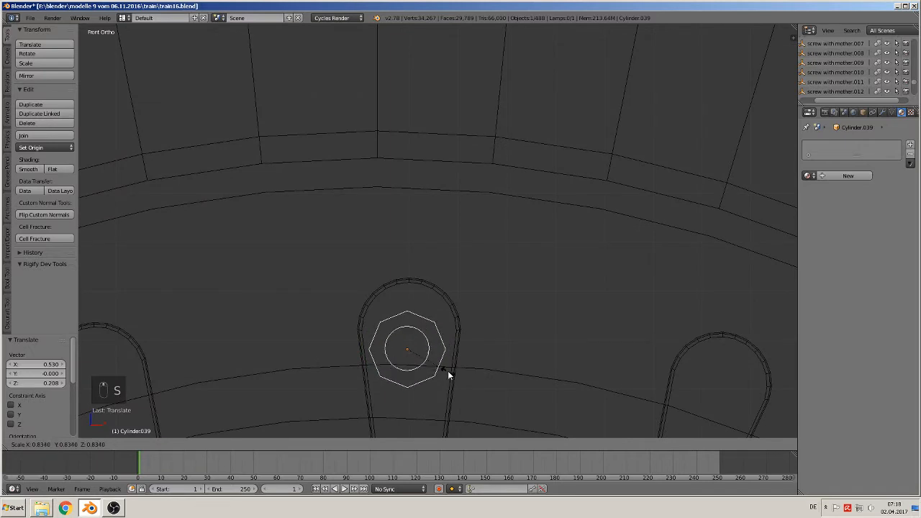
{"action": "left_click", "coordinate": [446, 371]}
{"action": "key", "text": "g"}
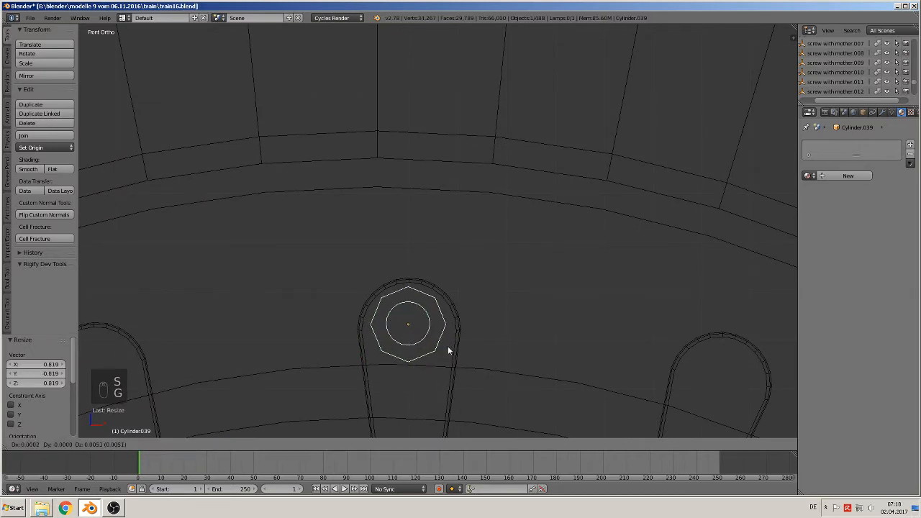
{"action": "left_click", "coordinate": [446, 350]}
Move the nut -0.706 along Y to bring it up to the topmost clamp.
{"action": "middle_click_drag", "start_coordinate": [446, 350], "coordinate": [410, 366]}
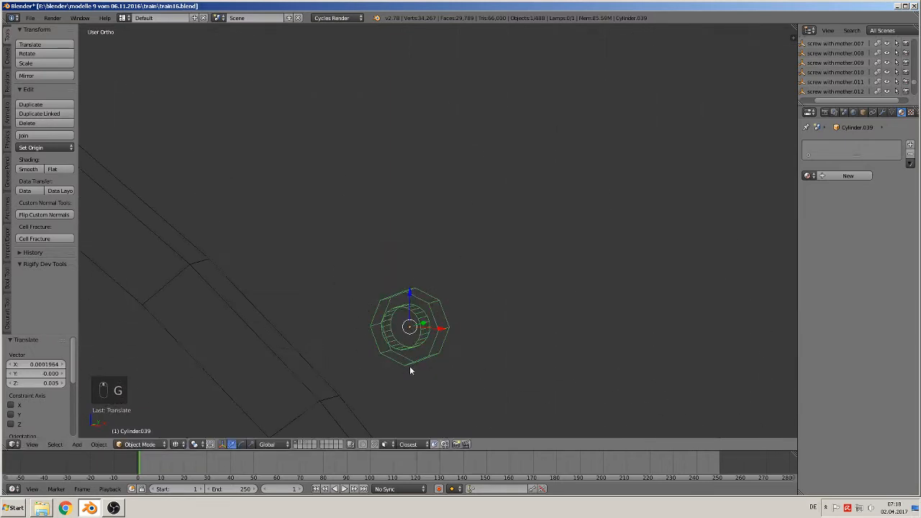
{"action": "scroll", "coordinate": [409, 366], "scroll_direction": "down", "scroll_amount": 12}
{"action": "key", "text": "g"}
{"action": "key", "text": "y"}
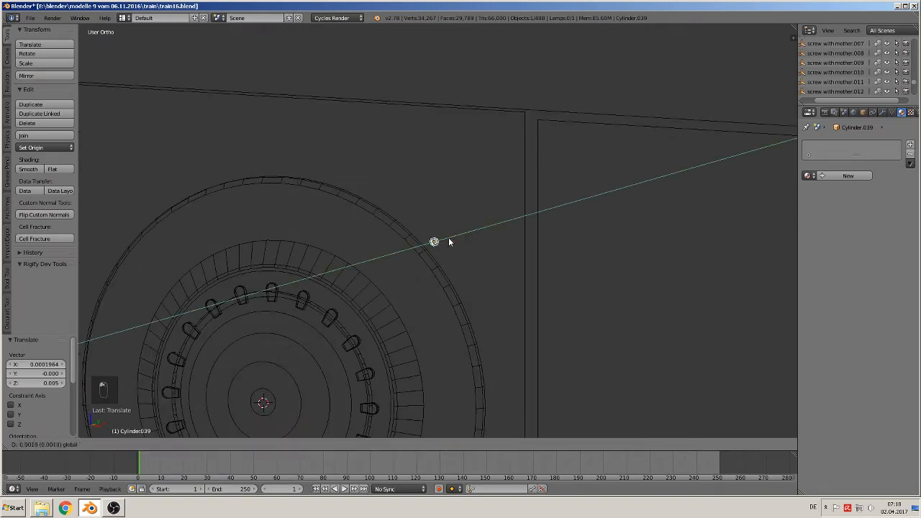
{"action": "left_click", "coordinate": [292, 318]}
{"action": "key", "text": "KP_Decimal"}
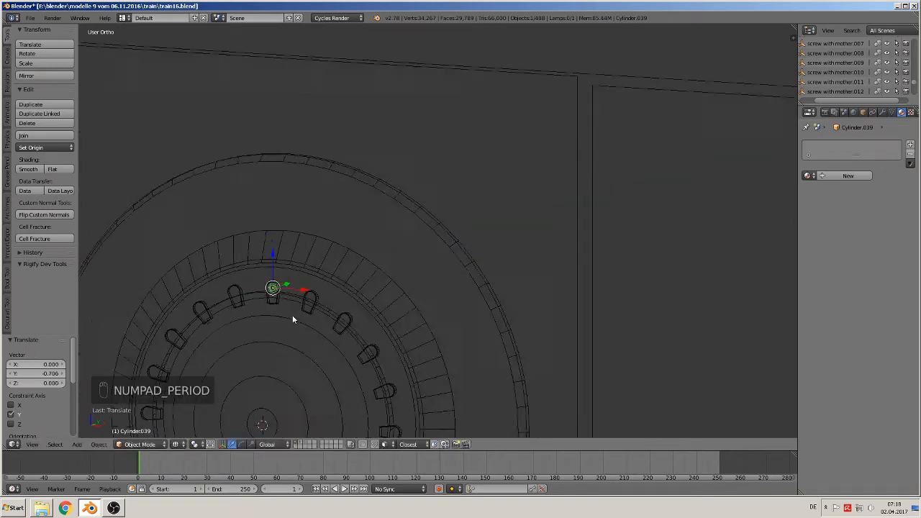
Shift the nut a further -0.006 along Y so it sits on the clamp's front face.
{"action": "middle_click_drag", "start_coordinate": [333, 329], "coordinate": [255, 333]}
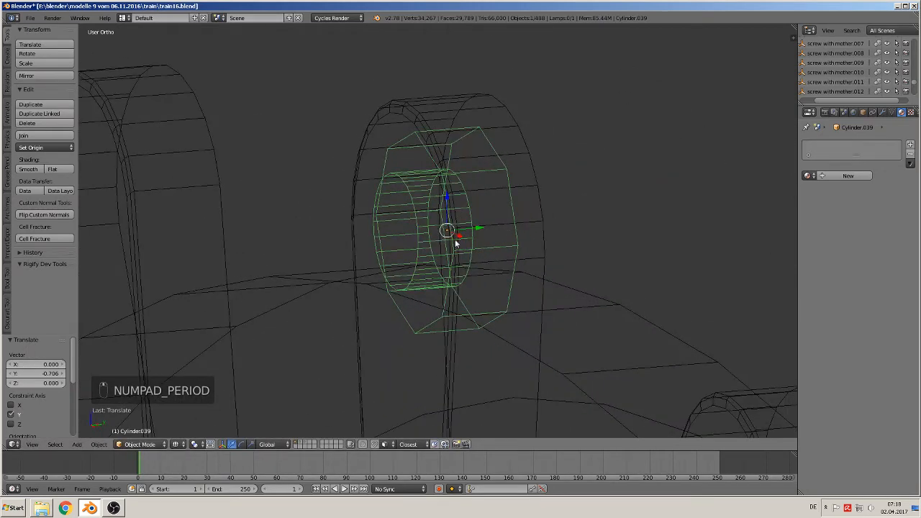
{"action": "key", "text": "g"}
{"action": "key", "text": "y"}
{"action": "left_click", "coordinate": [402, 247]}
{"action": "mouse_move", "coordinate": [401, 247]}
{"action": "middle_mouse_down"}
{"action": "mouse_move", "coordinate": [347, 234]}
{"action": "mouse_move", "coordinate": [455, 232]}
{"action": "middle_mouse_up"}
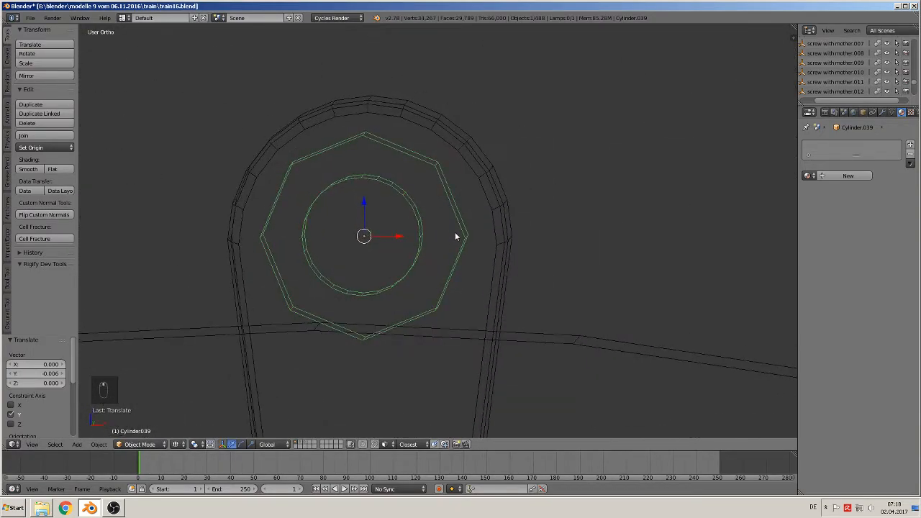
Set the viewport shading to Material to show the nut against the red clamps.
{"action": "scroll", "coordinate": [431, 273], "scroll_direction": "down", "scroll_amount": 4}
{"action": "left_click", "coordinate": [176, 444]}
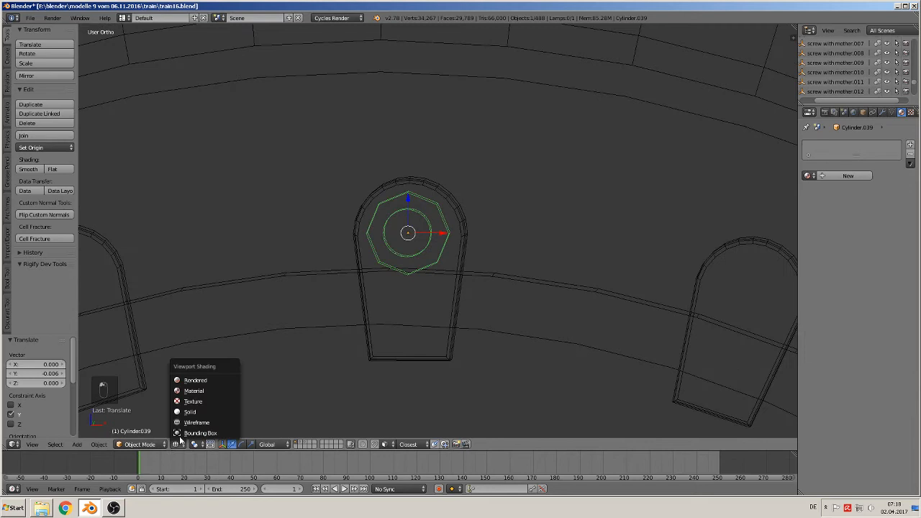
{"action": "left_click", "coordinate": [202, 390]}
{"action": "scroll", "coordinate": [331, 338], "scroll_direction": "down", "scroll_amount": 3}
{"action": "middle_click_drag", "start_coordinate": [343, 329], "coordinate": [332, 337]}
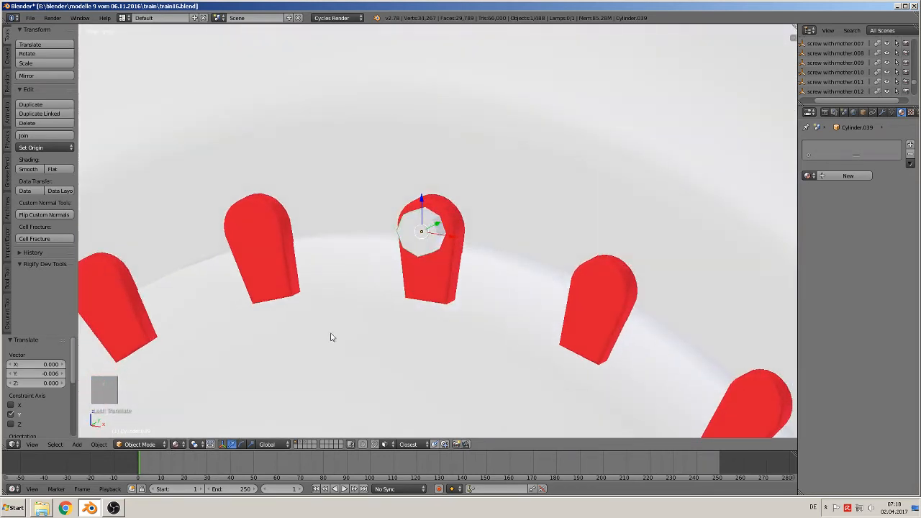
Select the nut together with the ring of red clamps and join them into one object.
{"action": "right_click", "coordinate": [443, 260]}
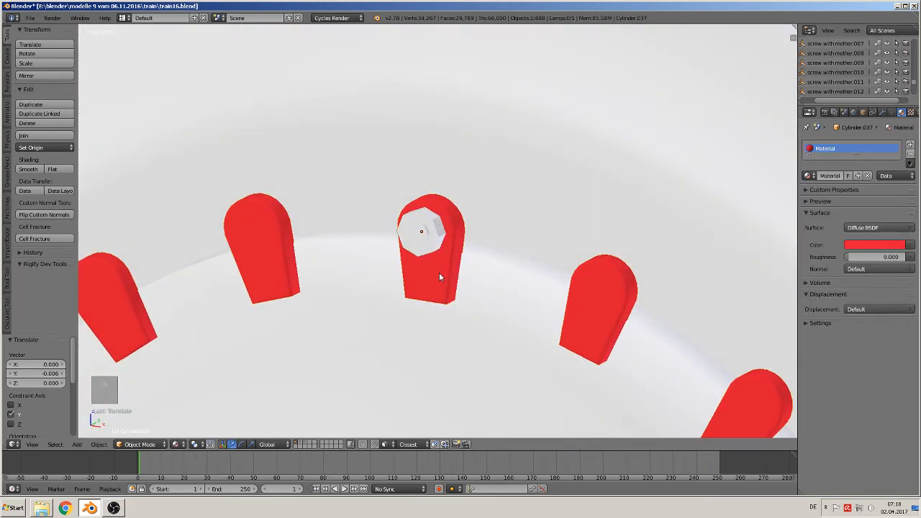
{"action": "right_click", "coordinate": [442, 271]}
{"action": "right_click", "coordinate": [441, 270]}
{"action": "right_click", "coordinate": [441, 270]}
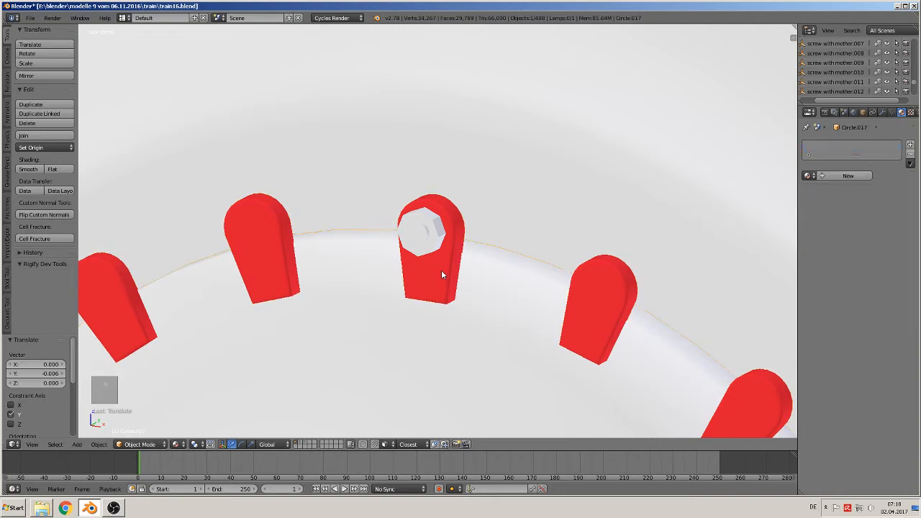
{"action": "right_click", "coordinate": [441, 270]}
{"action": "key", "text": "Tab"}
{"action": "key", "text": "Tab"}
{"action": "key", "text": "Tab"}
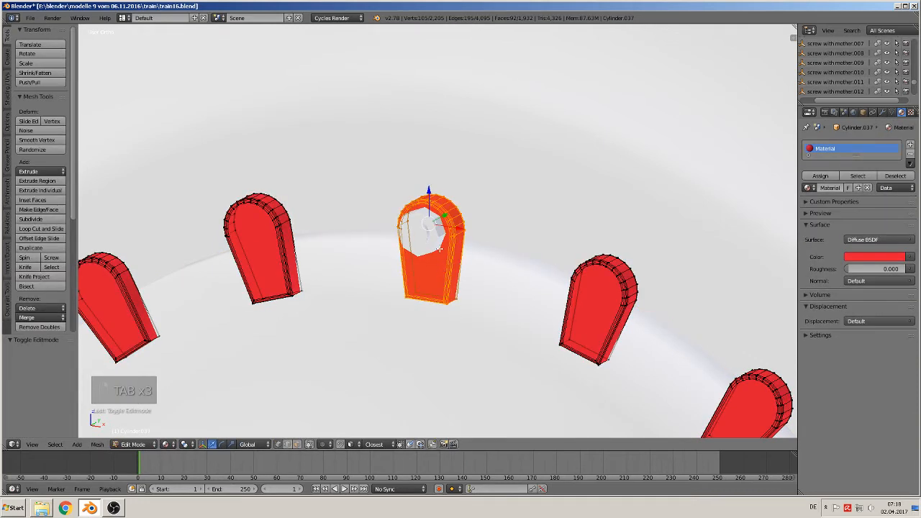
{"action": "key", "text": "Tab"}
{"action": "right_click", "coordinate": [434, 230]}
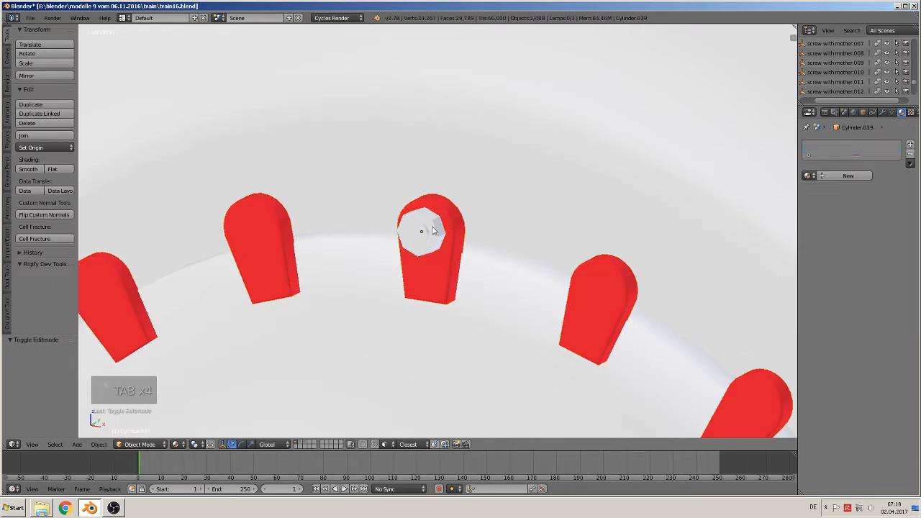
{"action": "right_click", "coordinate": [449, 222]}
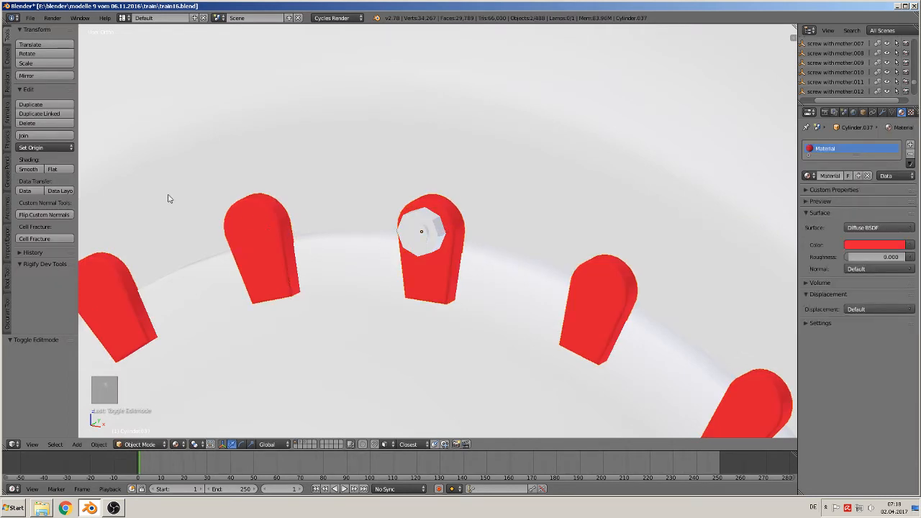
{"action": "left_click", "coordinate": [39, 135]}
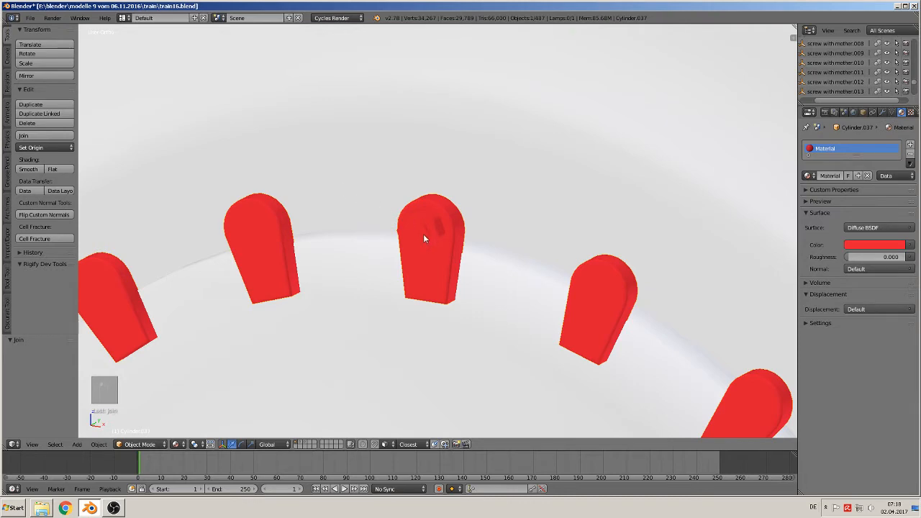
Delete all vertices of the joined clamp ring except the topmost clamp with its nut.
{"action": "key", "text": "Tab"}
{"action": "key", "text": "a"}
{"action": "key", "text": "a"}
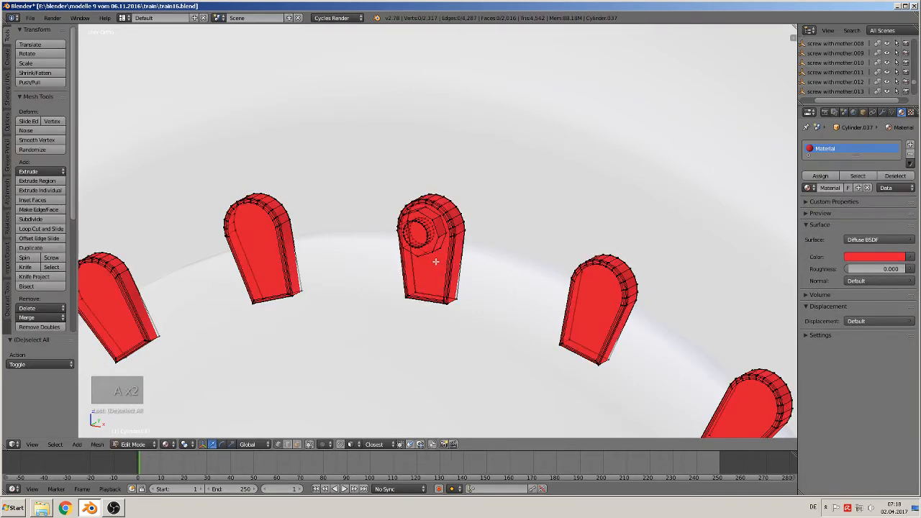
{"action": "key", "text": "a"}
{"action": "key", "text": "a"}
{"action": "scroll", "coordinate": [461, 268], "scroll_direction": "down", "scroll_amount": 4}
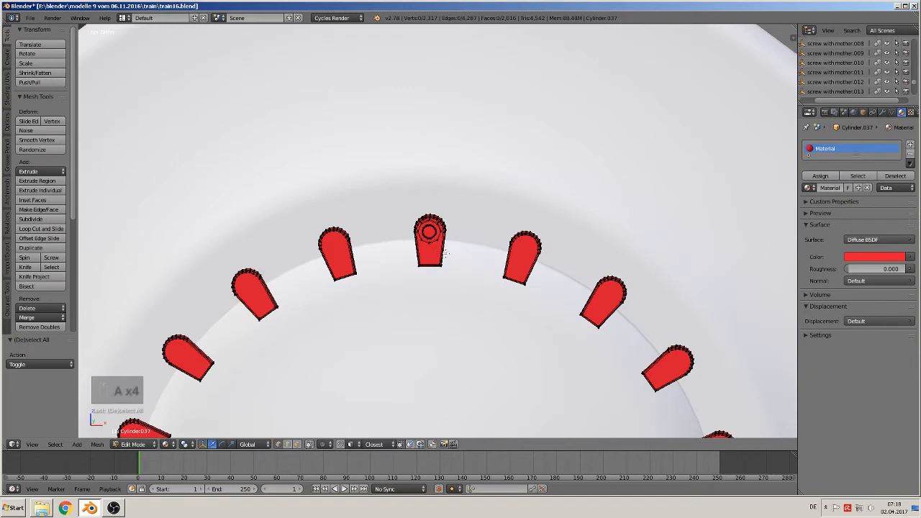
{"action": "key", "text": "c"}
{"action": "left_click", "coordinate": [431, 229]}
{"action": "left_click_drag", "start_coordinate": [431, 265], "coordinate": [436, 257]}
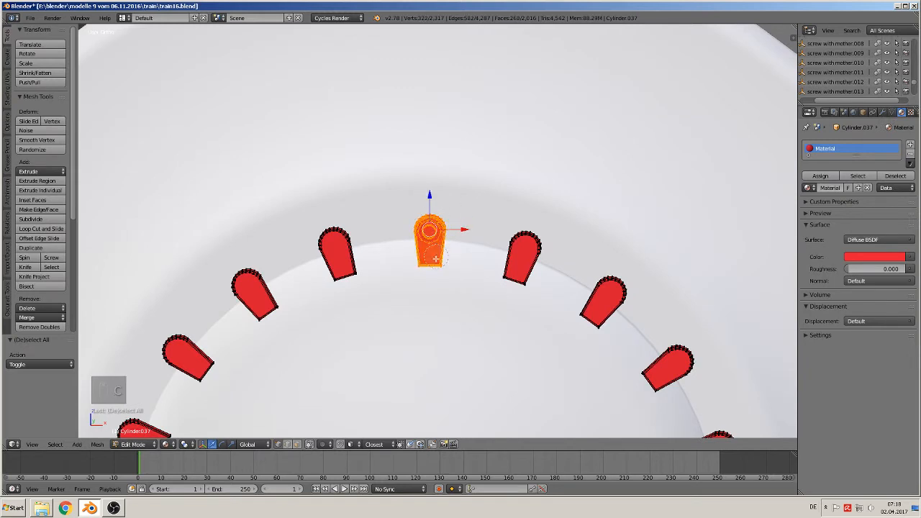
{"action": "left_click", "coordinate": [55, 443]}
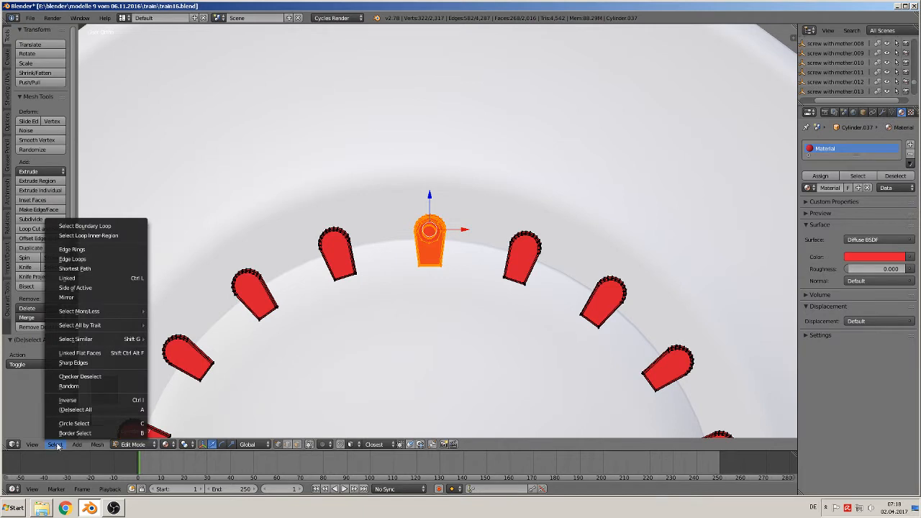
{"action": "left_click", "coordinate": [83, 400]}
{"action": "key", "text": "x"}
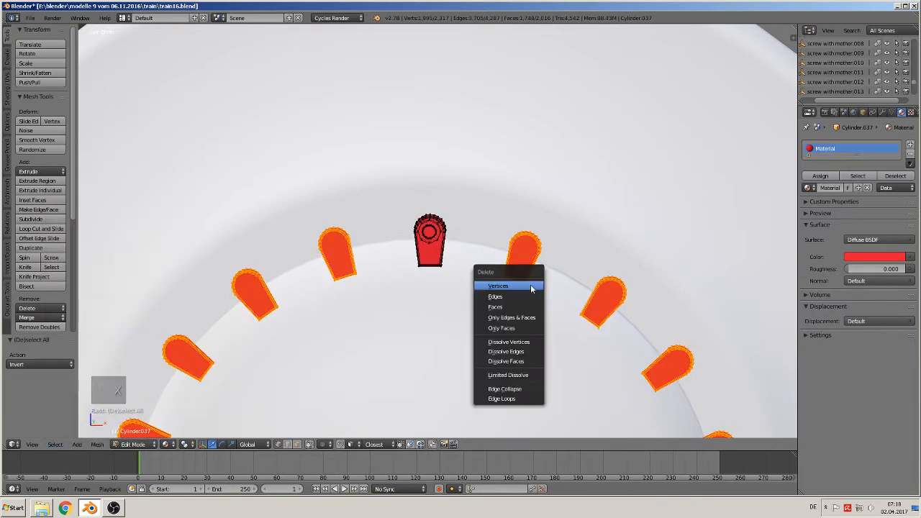
{"action": "left_click", "coordinate": [531, 289]}
{"action": "scroll", "coordinate": [518, 309], "scroll_direction": "down", "scroll_amount": 5}
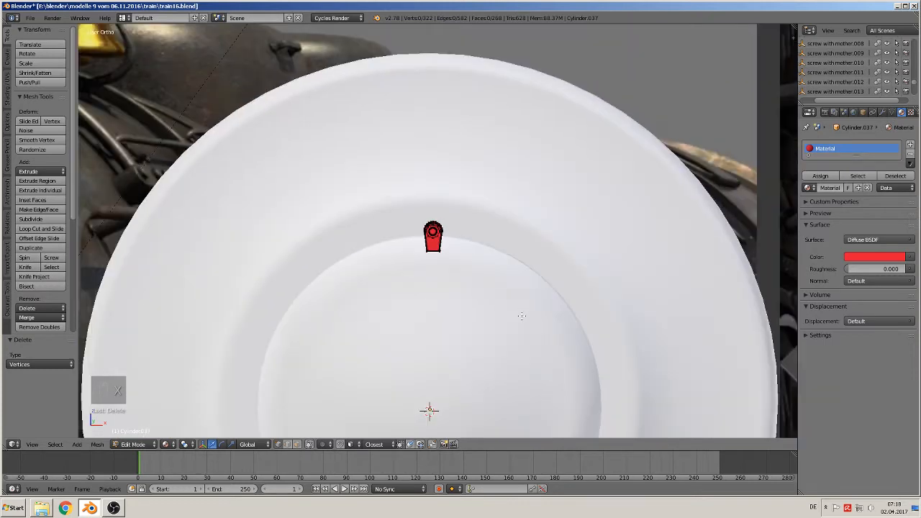
{"action": "key", "text": "Tab"}
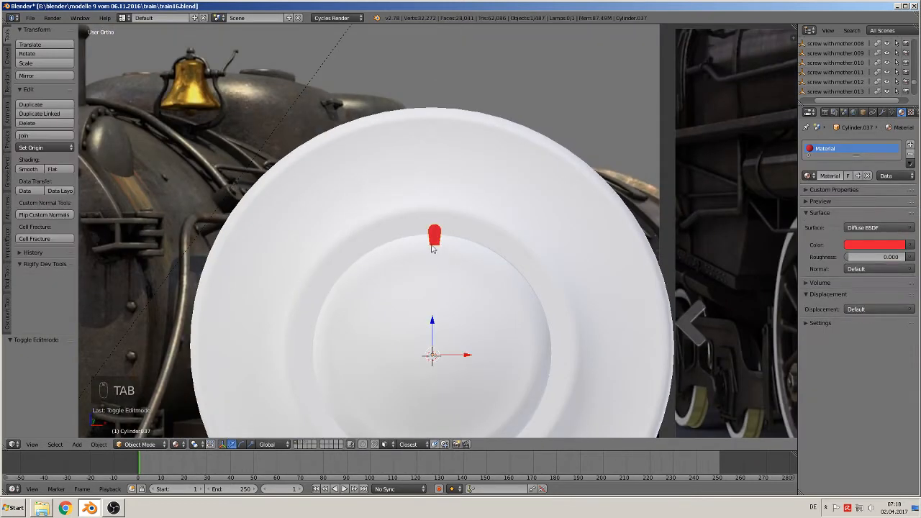
Spin the whole clamp with its nut 360° around the 3D cursor in 20 steps.
{"action": "scroll", "coordinate": [450, 288], "scroll_direction": "up", "scroll_amount": 1}
{"action": "key", "text": "Tab"}
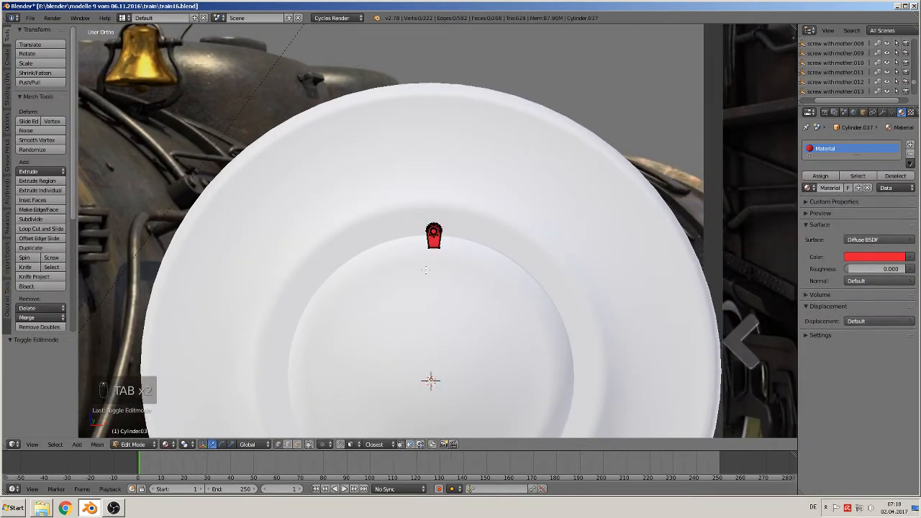
{"action": "key", "text": "a"}
{"action": "key", "text": "a"}
{"action": "key", "text": "a"}
{"action": "key", "text": "a"}
{"action": "key", "text": "a"}
{"action": "key", "text": "a"}
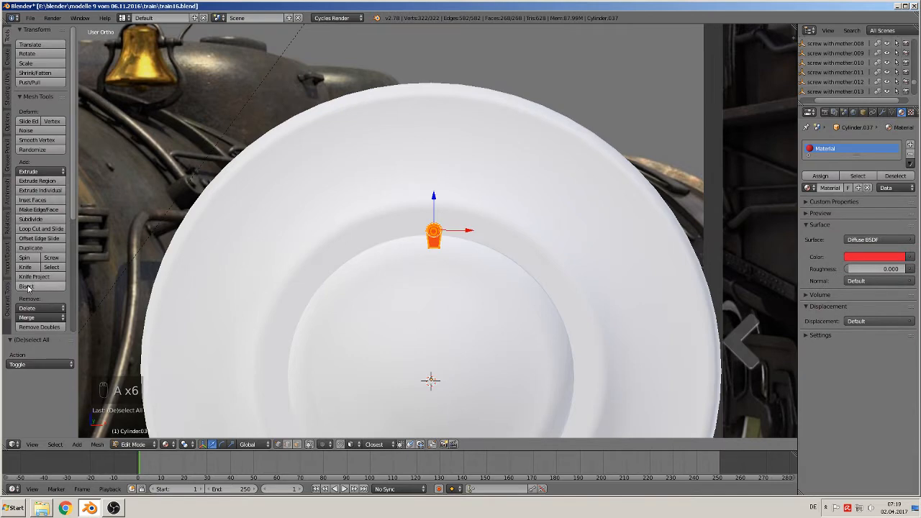
{"action": "left_click", "coordinate": [29, 259]}
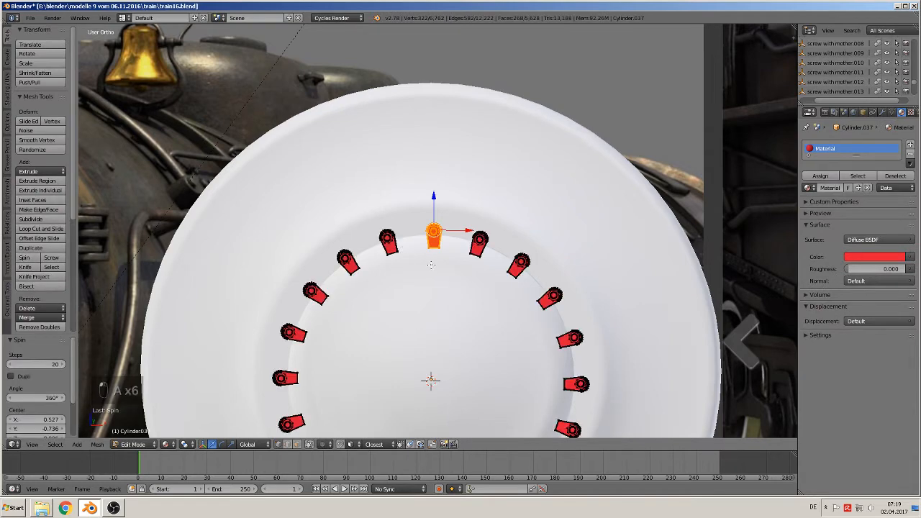
{"action": "key", "text": "Tab"}
Set the clamp ring's X rotation to 0°.
{"action": "middle_click_drag", "start_coordinate": [456, 218], "coordinate": [377, 286]}
{"action": "scroll", "coordinate": [473, 259], "scroll_direction": "up", "scroll_amount": 2}
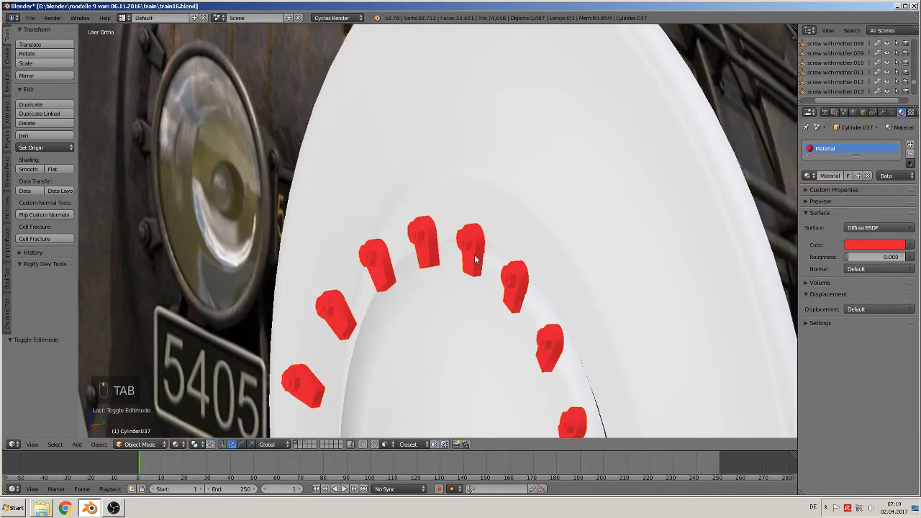
{"action": "scroll", "coordinate": [484, 275], "scroll_direction": "down", "scroll_amount": 3}
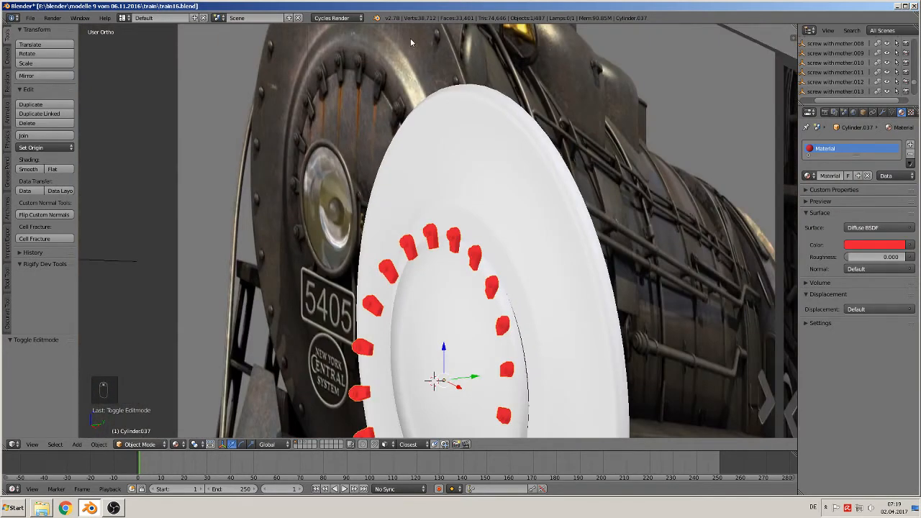
{"action": "middle_click_drag", "start_coordinate": [432, 57], "coordinate": [461, 275]}
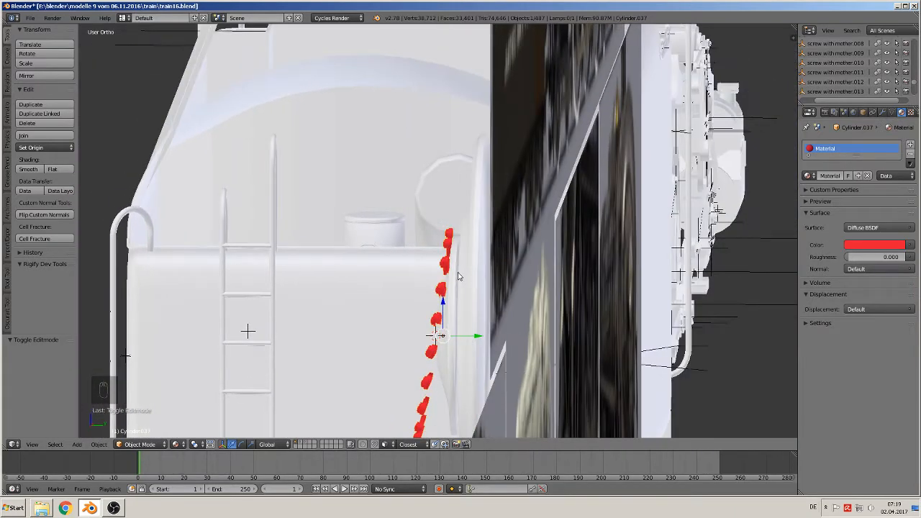
{"action": "key", "text": "n"}
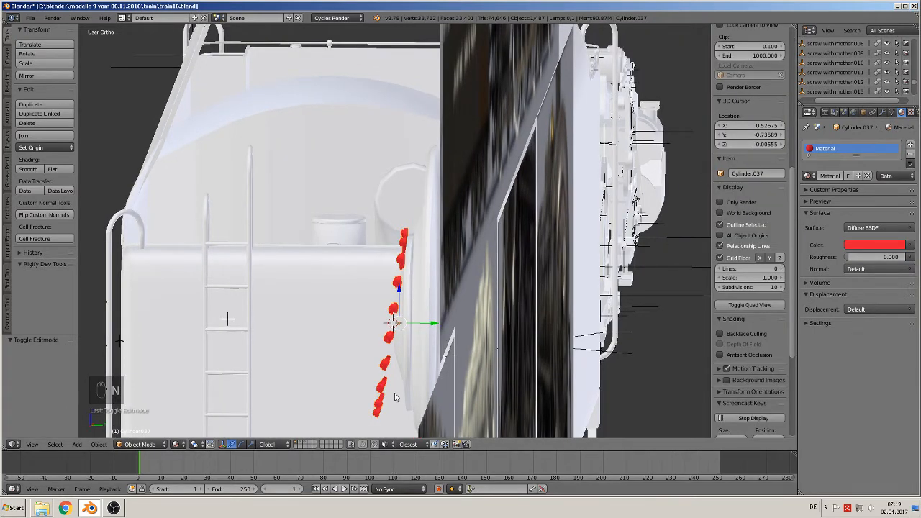
{"action": "scroll", "coordinate": [746, 170], "scroll_direction": "up", "scroll_amount": 5}
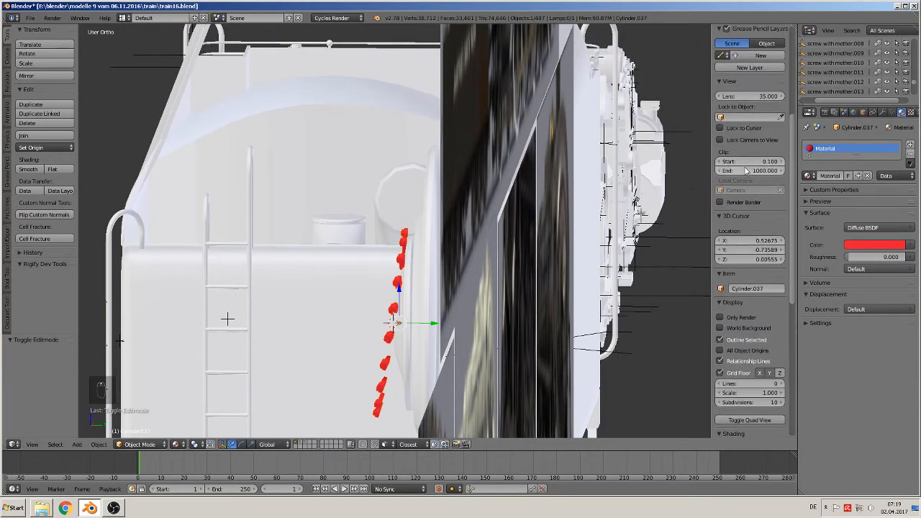
{"action": "scroll", "coordinate": [746, 171], "scroll_direction": "up", "scroll_amount": 7}
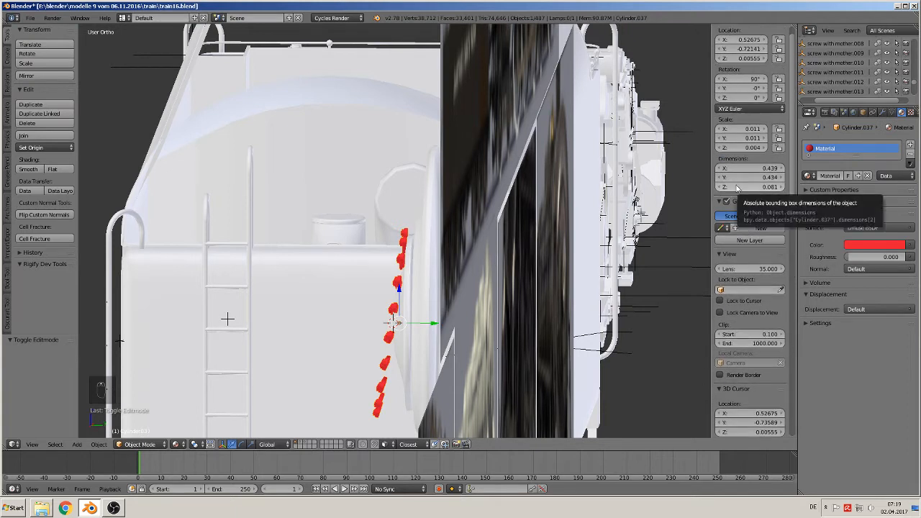
{"action": "scroll", "coordinate": [736, 187], "scroll_direction": "up", "scroll_amount": 1}
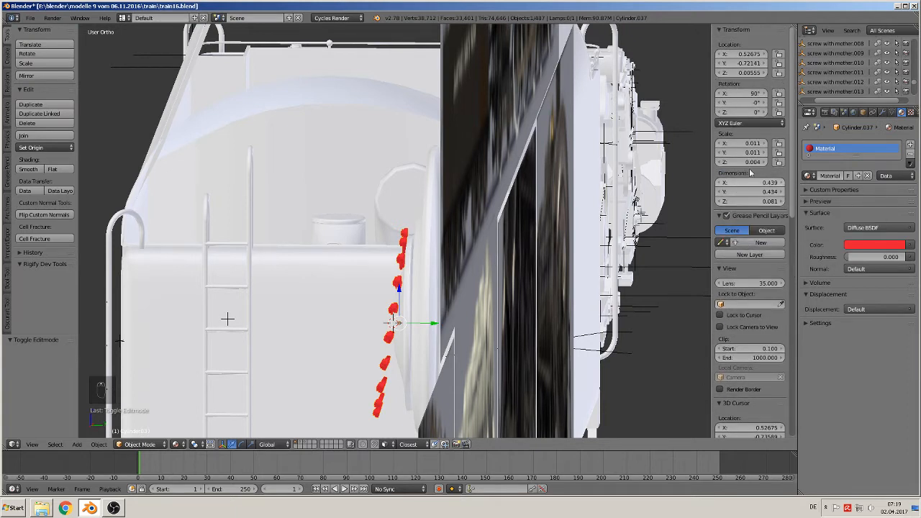
{"action": "left_click", "coordinate": [740, 94]}
{"action": "type", "text": "0"}
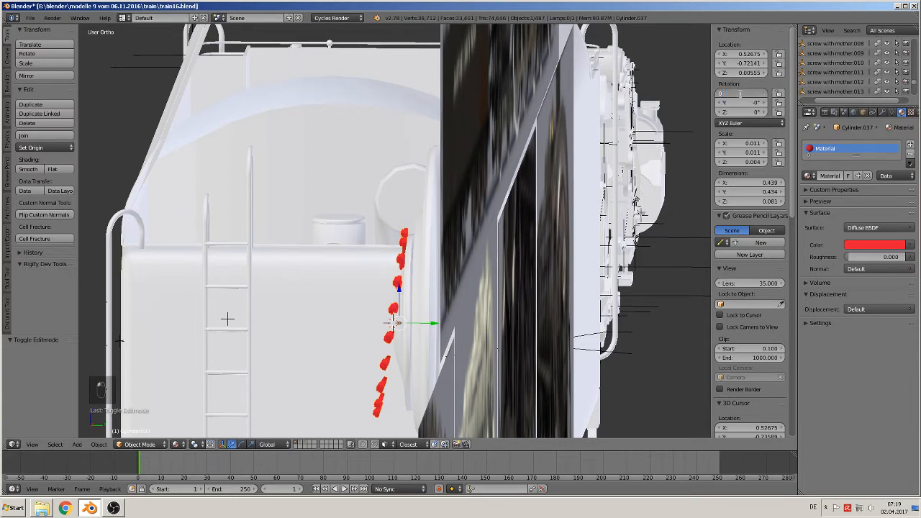
{"action": "key", "text": "Return"}
{"action": "middle_click_drag", "start_coordinate": [490, 280], "coordinate": [496, 280]}
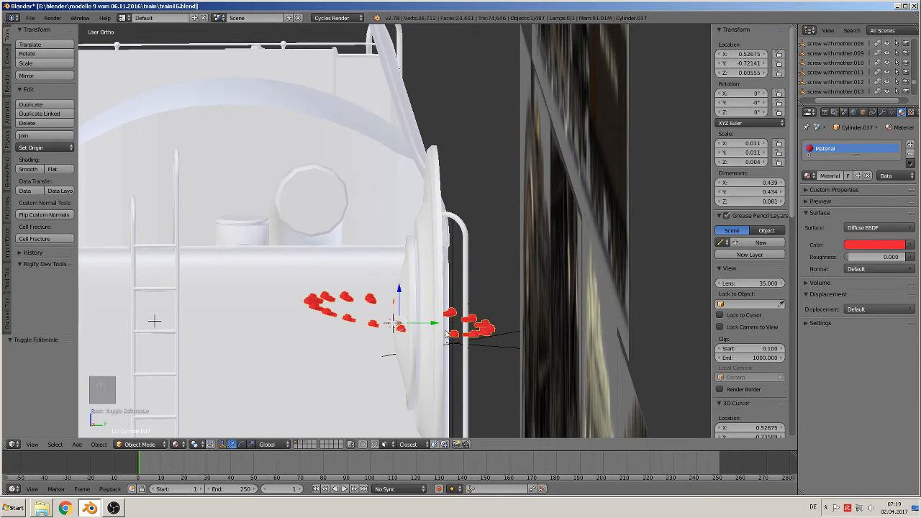
In the right side view, rotate the clamp ring 98.186° about the global X axis to align it with the boiler front.
{"action": "key", "text": "KP_3"}
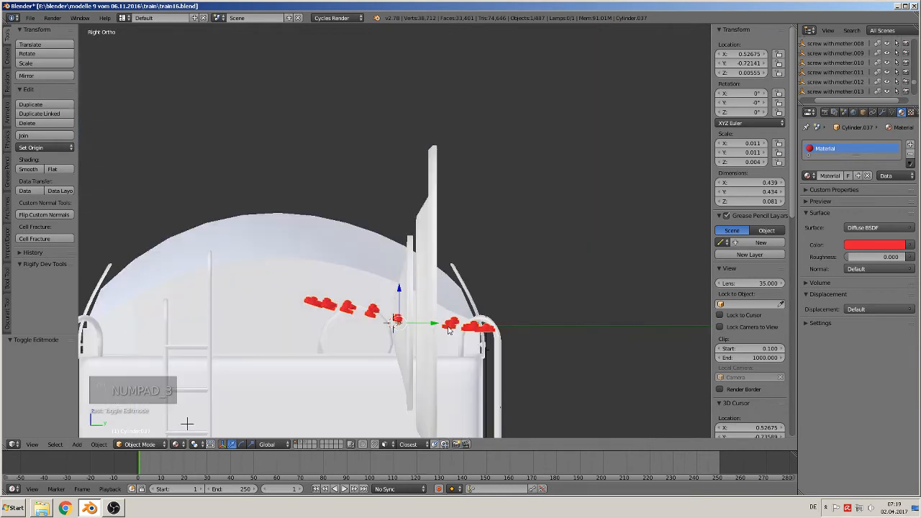
{"action": "key", "text": "r"}
{"action": "right_click", "coordinate": [425, 367]}
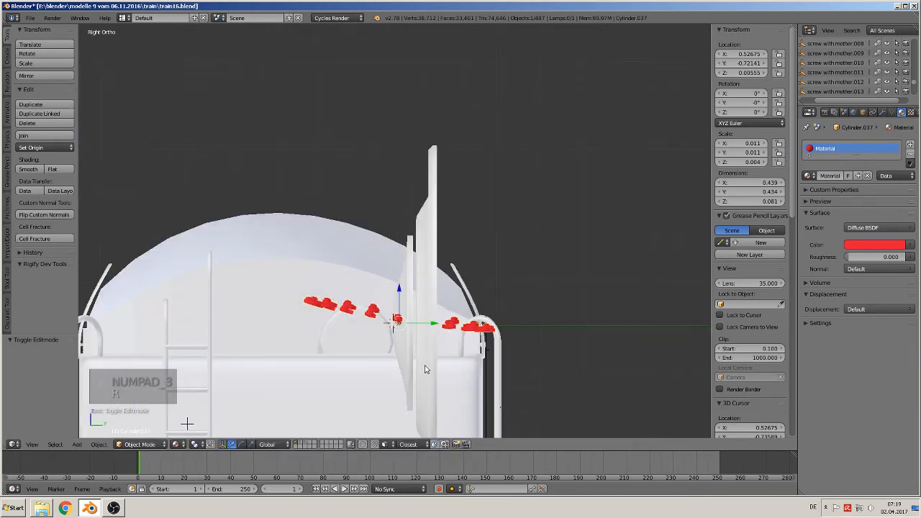
{"action": "key", "text": "r"}
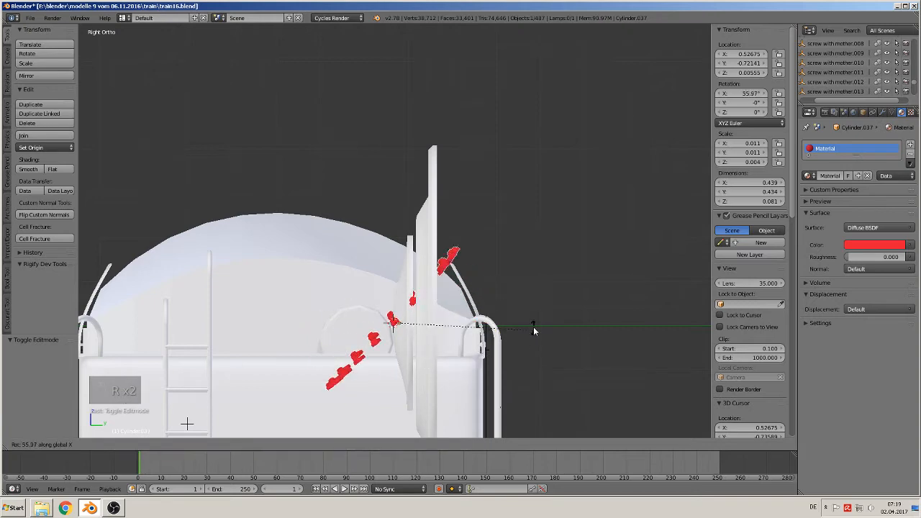
{"action": "left_click", "coordinate": [516, 229]}
{"action": "middle_click_drag", "start_coordinate": [479, 310], "coordinate": [462, 338]}
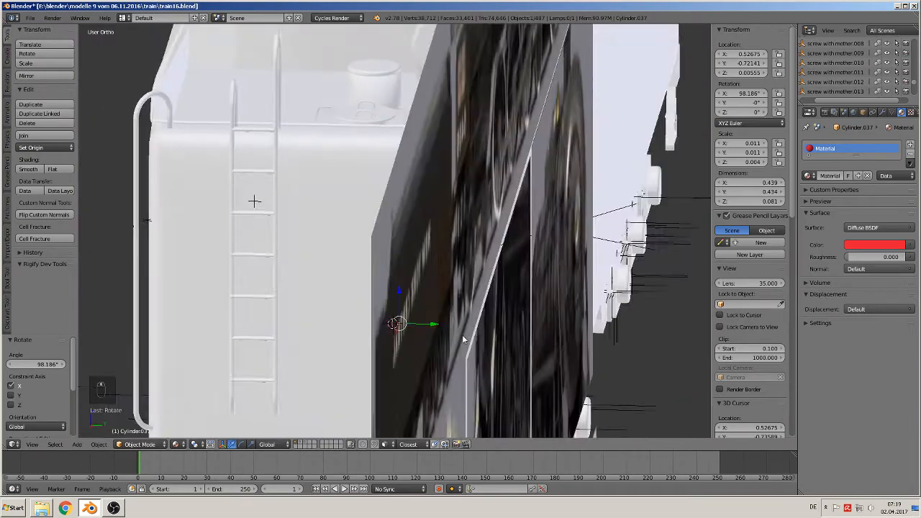
Remove the other clamps from the spun ring, keeping only the selected topmost clamp with its nut.
{"action": "key", "text": "KP_1"}
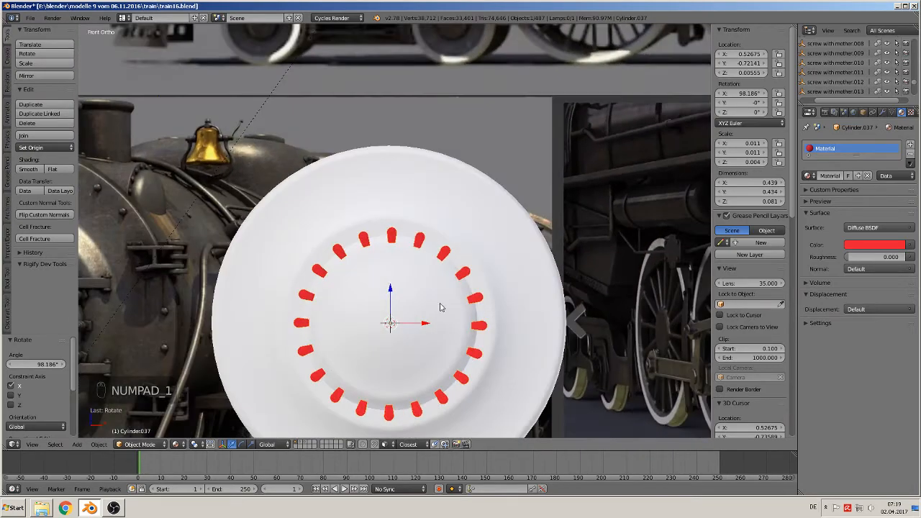
{"action": "key", "text": "Tab"}
{"action": "scroll", "coordinate": [432, 285], "scroll_direction": "up", "scroll_amount": 8}
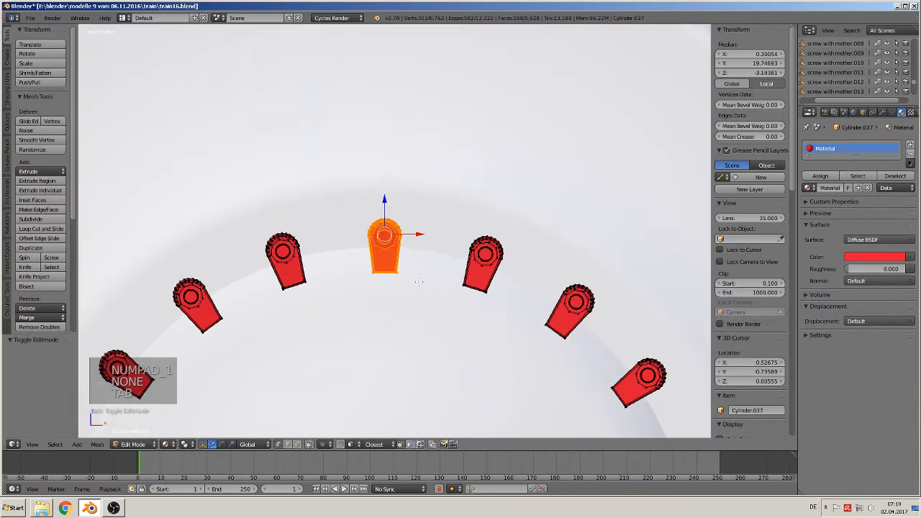
{"action": "left_click", "coordinate": [56, 445]}
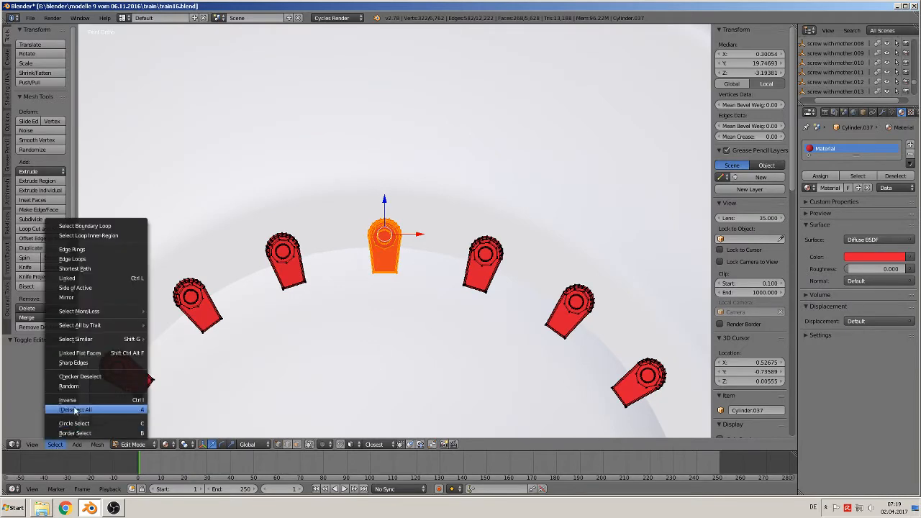
{"action": "left_click", "coordinate": [76, 402]}
{"action": "key", "text": "x"}
{"action": "left_click", "coordinate": [285, 324]}
Select all linked parts of the remaining clamp and nut, and rotate them 8.234° in the right side view so the clamp stands upright.
{"action": "middle_click_drag", "start_coordinate": [286, 321], "coordinate": [221, 335]}
{"action": "key", "text": "KP_Enter"}
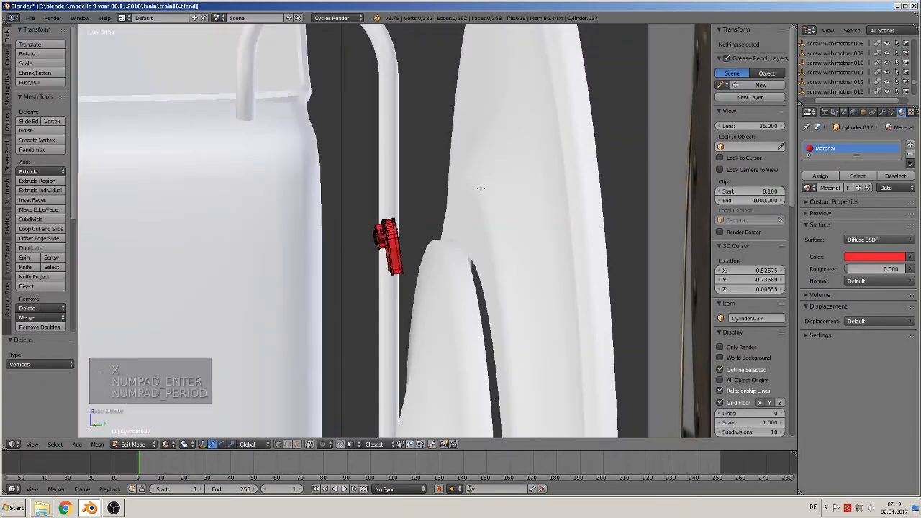
{"action": "key", "text": "KP_Decimal"}
{"action": "key", "text": "KP_1"}
{"action": "key", "text": "KP_Decimal"}
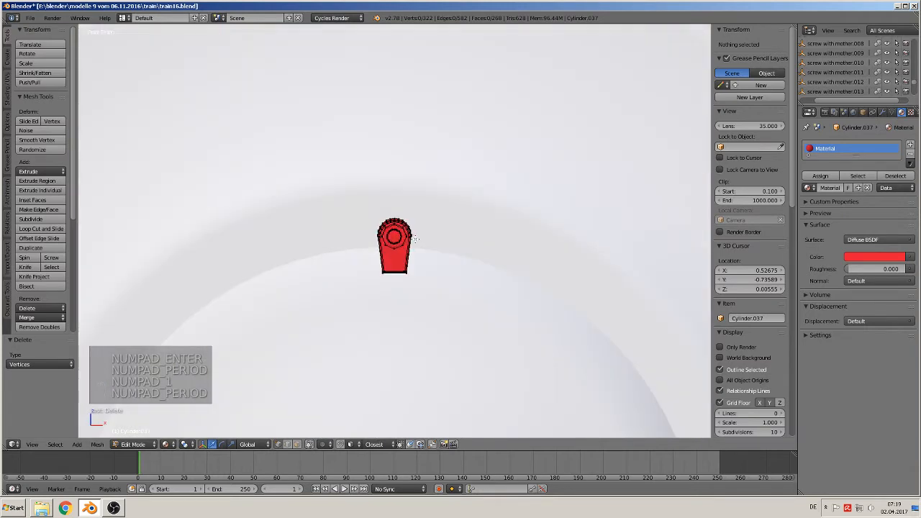
{"action": "key", "text": "KP_3"}
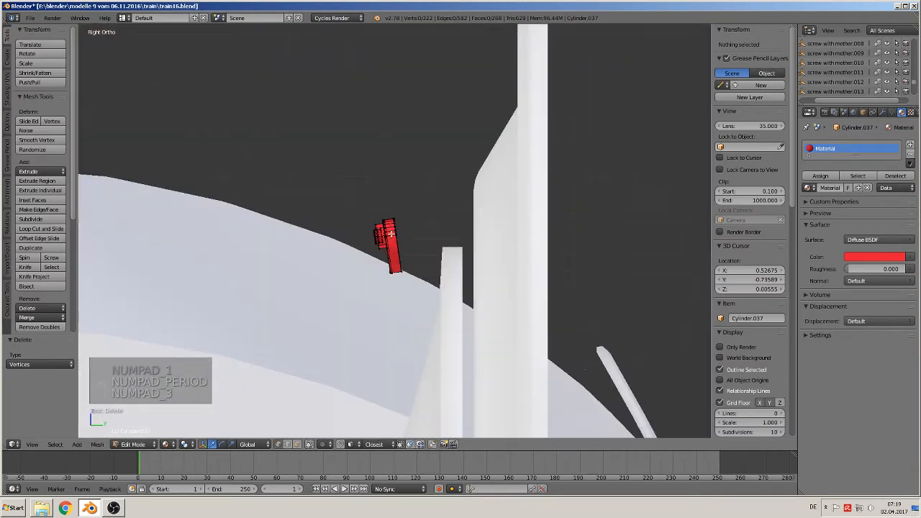
{"action": "key", "text": "l"}
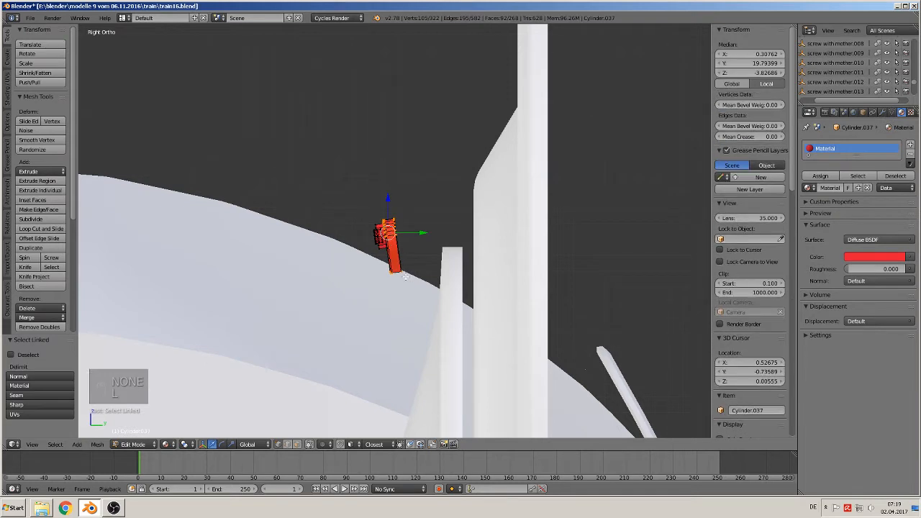
{"action": "key", "text": "l"}
{"action": "key", "text": "l"}
{"action": "key", "text": "l"}
{"action": "key", "text": "l"}
{"action": "key", "text": "l"}
{"action": "key", "text": "l"}
{"action": "key", "text": "l"}
{"action": "key", "text": "l"}
{"action": "key", "text": "l"}
{"action": "key", "text": "l"}
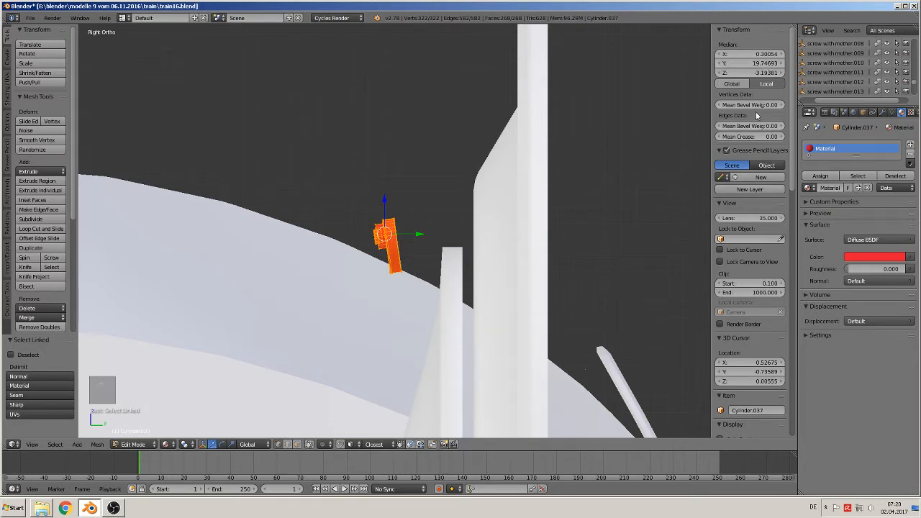
{"action": "scroll", "coordinate": [406, 329], "scroll_direction": "up", "scroll_amount": 4}
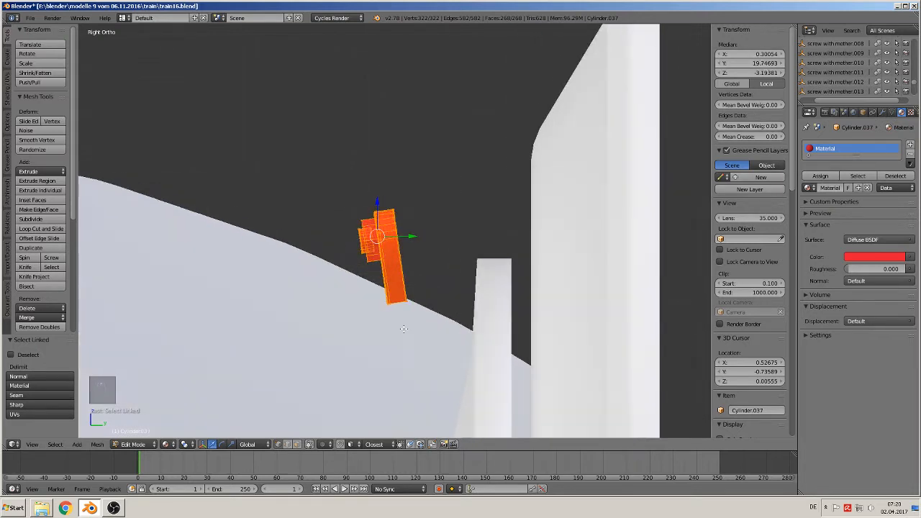
{"action": "key", "text": "r"}
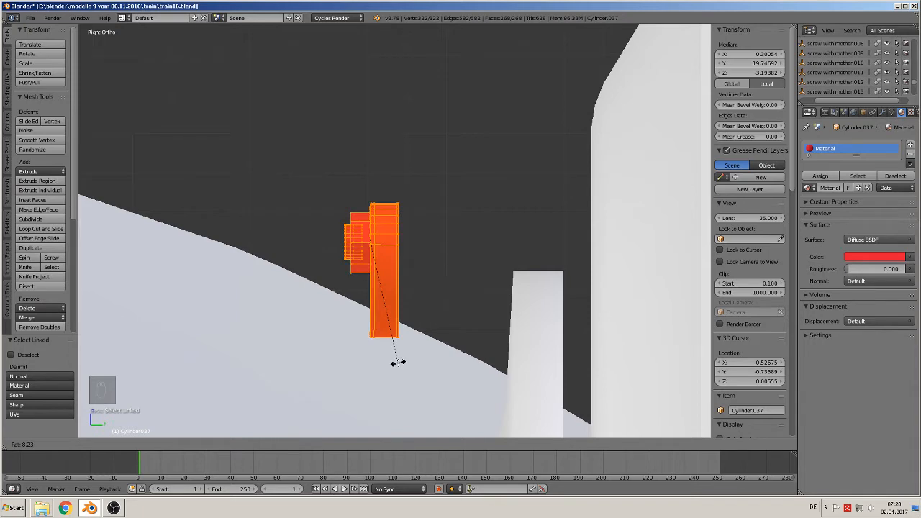
{"action": "left_click", "coordinate": [398, 362]}
{"action": "scroll", "coordinate": [398, 360], "scroll_direction": "down", "scroll_amount": 3}
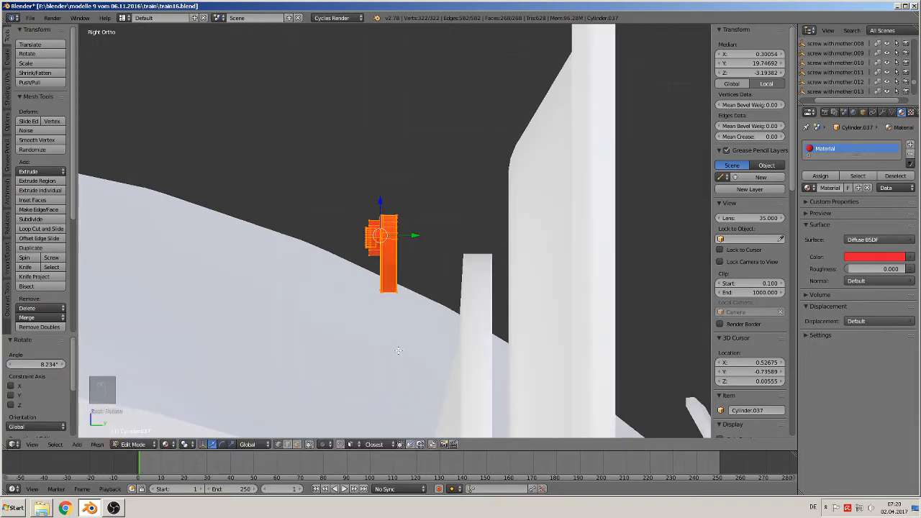
{"action": "scroll", "coordinate": [492, 345], "scroll_direction": "down", "scroll_amount": 7}
{"action": "middle_click_drag", "start_coordinate": [398, 360], "coordinate": [367, 350]}
{"action": "key", "text": "Tab"}
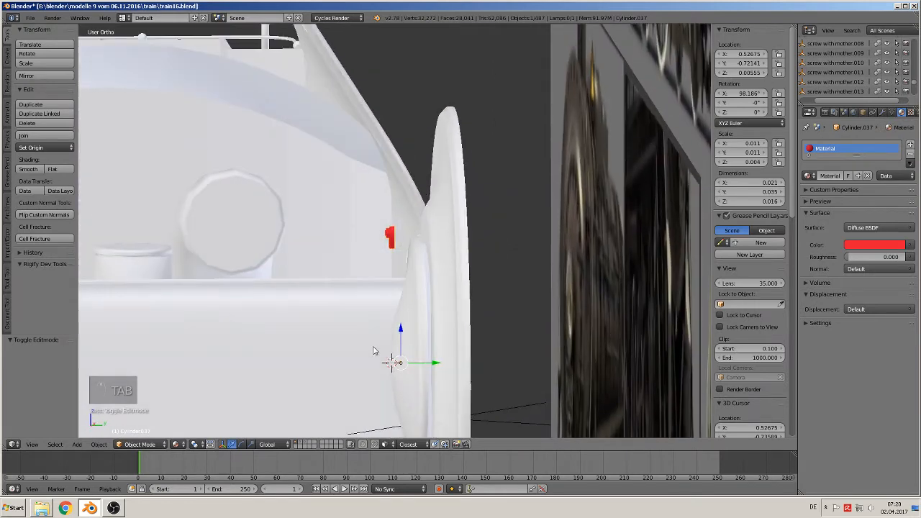
In the right side view, move the clamp object along the Y axis away from the locomotive to about Y 0.0006, near the world origin.
{"action": "key", "text": "g"}
{"action": "key", "text": "y"}
{"action": "left_click", "coordinate": [381, 354]}
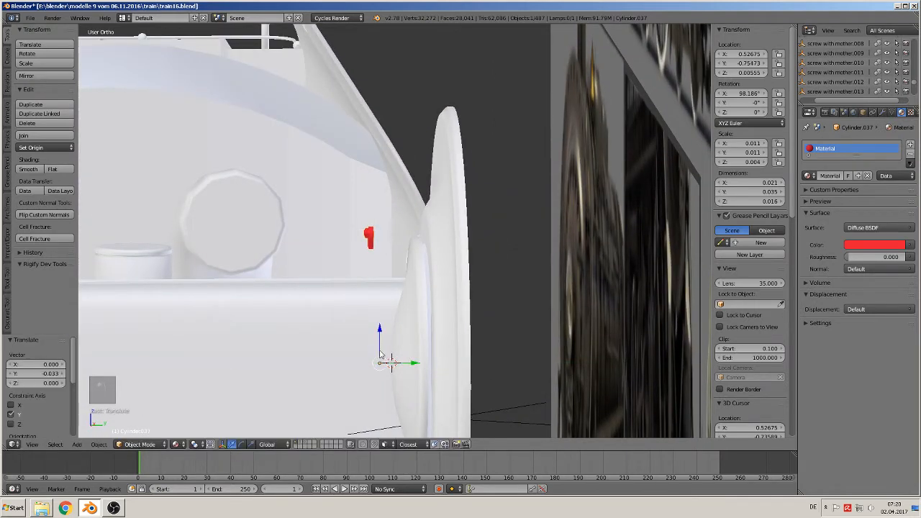
{"action": "scroll", "coordinate": [398, 340], "scroll_direction": "down", "scroll_amount": 3}
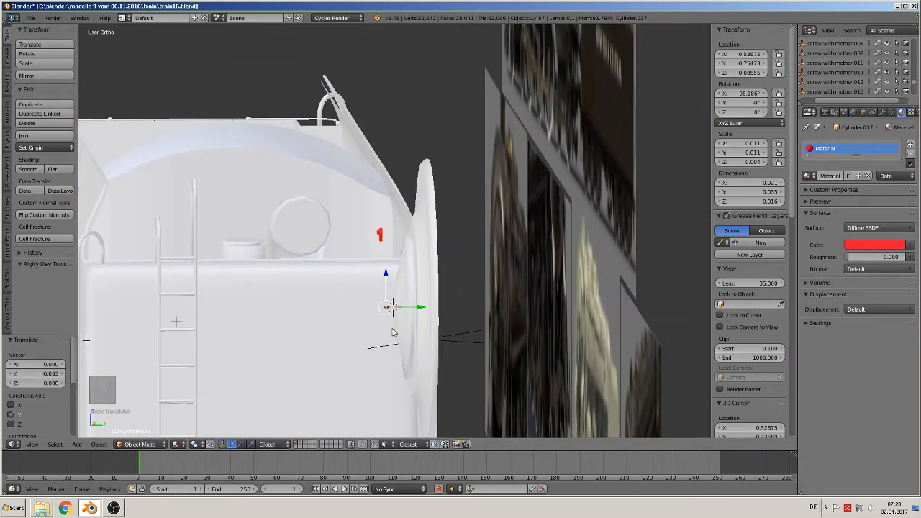
{"action": "key", "text": "KP_3"}
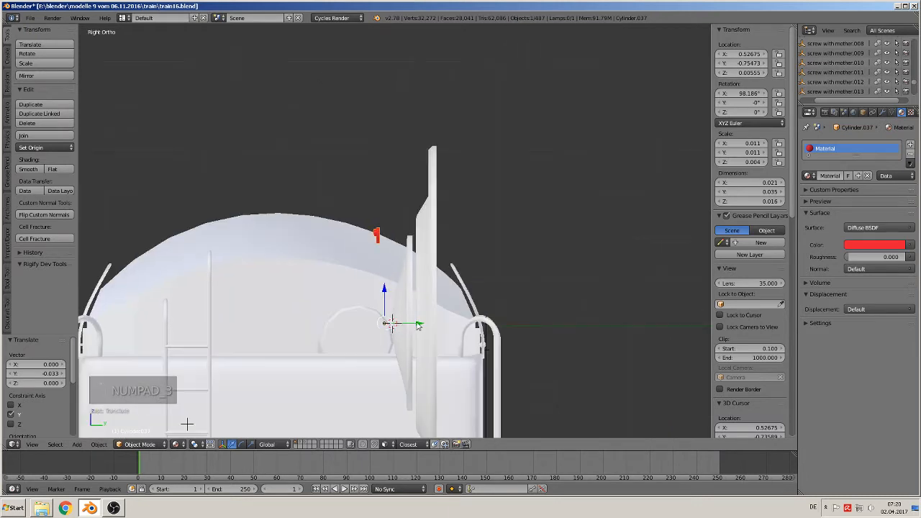
{"action": "left_click_drag", "start_coordinate": [418, 326], "coordinate": [692, 336]}
{"action": "middle_click_drag", "start_coordinate": [692, 337], "coordinate": [421, 335], "text": "shift"}
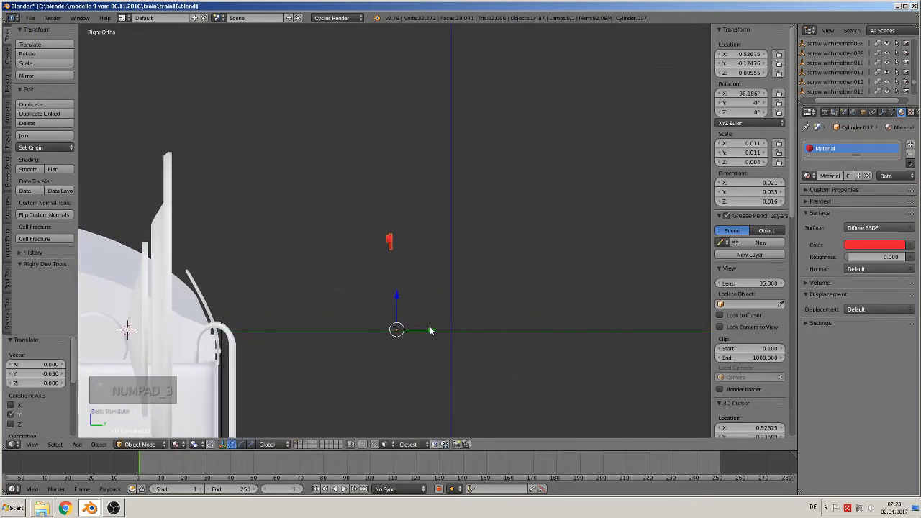
{"action": "left_click_drag", "start_coordinate": [431, 330], "coordinate": [485, 339]}
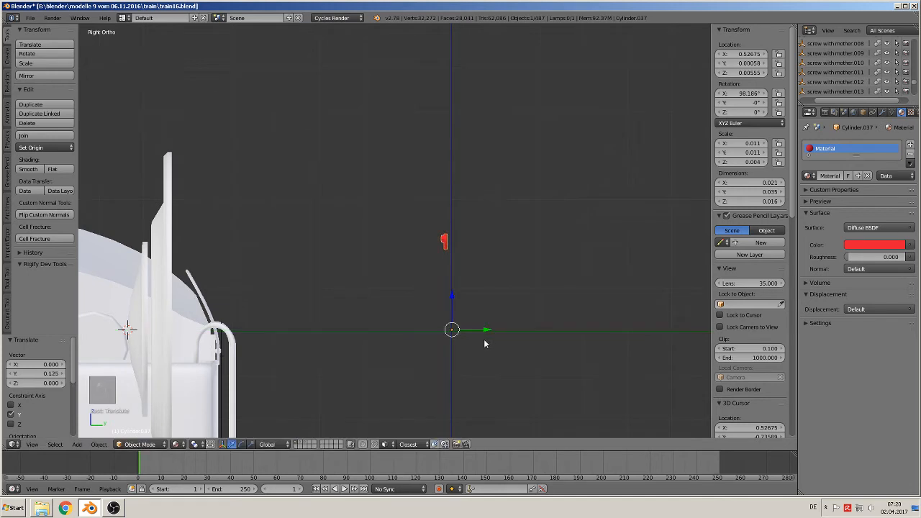
Fine-tune the clamp object's position along Y to about 0.00004 so its origin sits on the world's Z axis line.
{"action": "scroll", "coordinate": [525, 402], "scroll_direction": "up", "scroll_amount": 4}
{"action": "middle_click_drag", "start_coordinate": [525, 401], "coordinate": [454, 264], "text": "shift"}
{"action": "scroll", "coordinate": [492, 317], "scroll_direction": "up", "scroll_amount": 9}
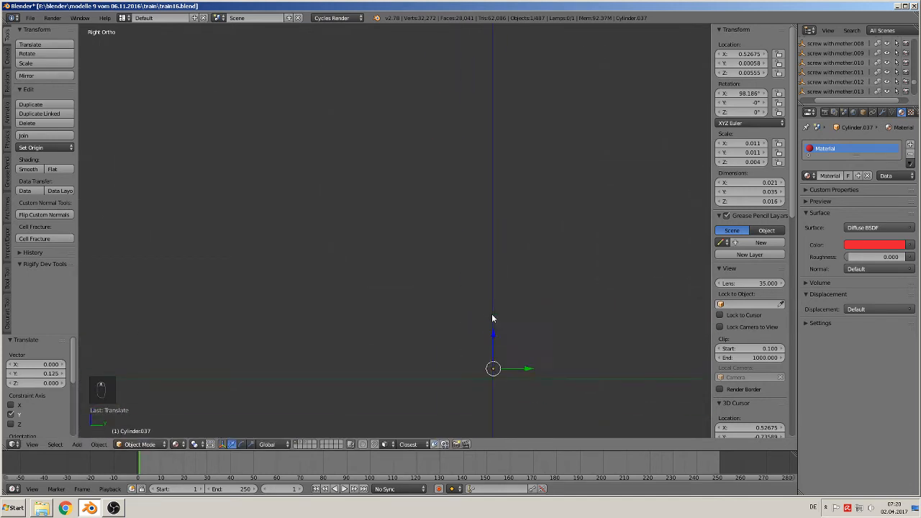
{"action": "middle_click_drag", "start_coordinate": [539, 357], "coordinate": [328, 54], "text": "shift"}
{"action": "scroll", "coordinate": [439, 243], "scroll_direction": "up", "scroll_amount": 4}
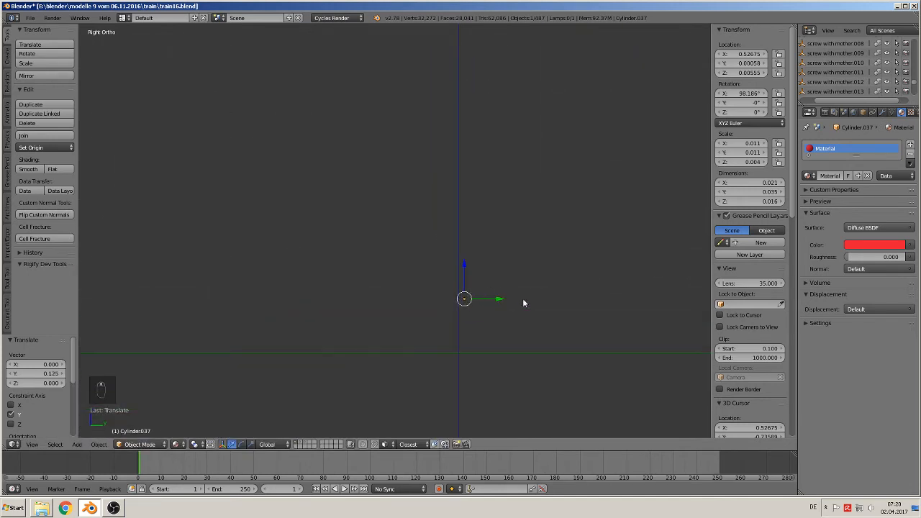
{"action": "left_click_drag", "start_coordinate": [502, 300], "coordinate": [497, 298]}
{"action": "scroll", "coordinate": [496, 295], "scroll_direction": "down", "scroll_amount": 6}
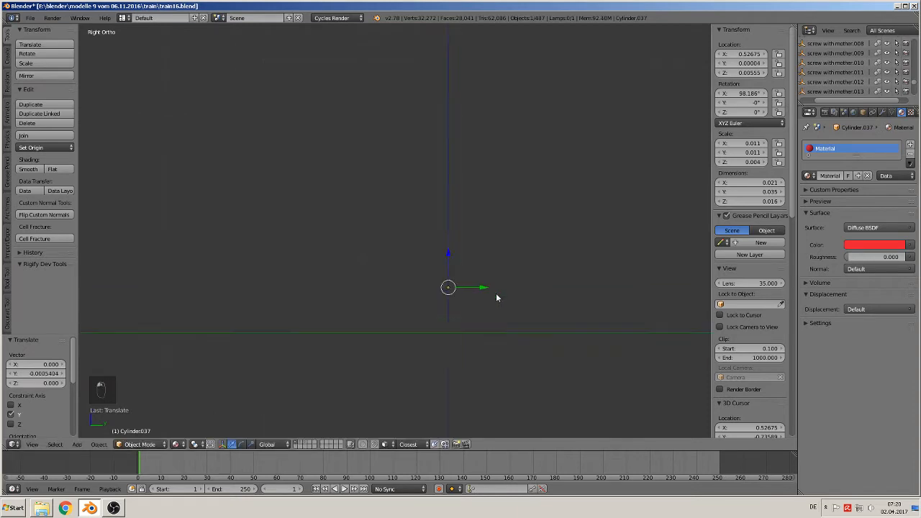
Shift the clamp's mesh along Y within the object so its flat back face meets the vertical axis line.
{"action": "scroll", "coordinate": [481, 184], "scroll_direction": "down", "scroll_amount": 4}
{"action": "middle_click_drag", "start_coordinate": [427, 128], "coordinate": [463, 381], "text": "shift"}
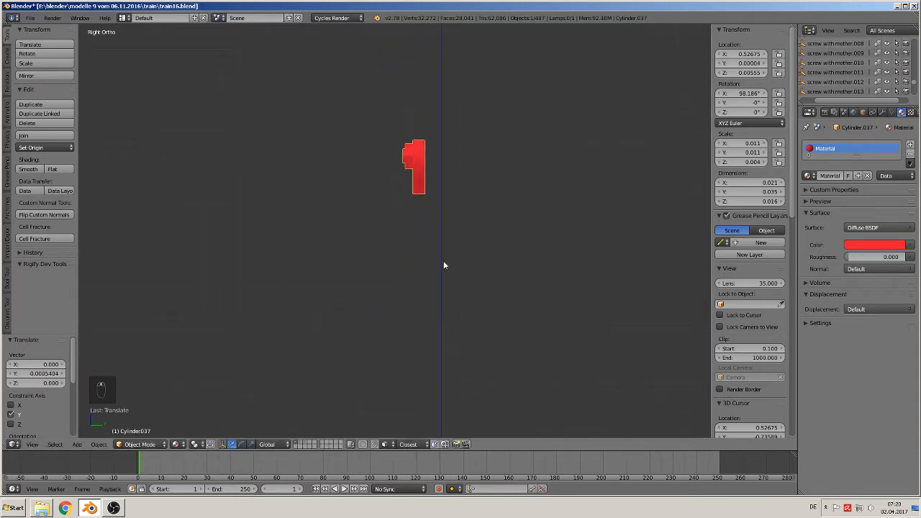
{"action": "middle_click_drag", "start_coordinate": [421, 170], "coordinate": [419, 239], "text": "shift"}
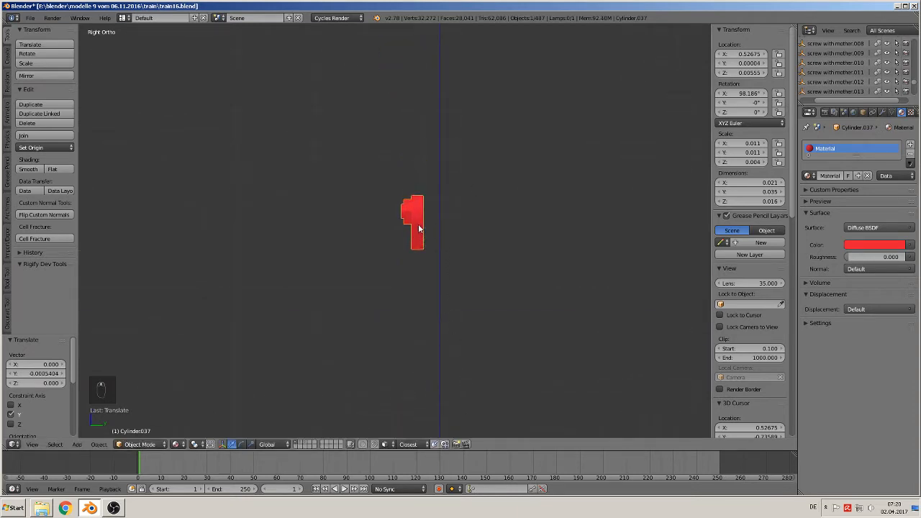
{"action": "key", "text": "Tab"}
{"action": "left_click_drag", "start_coordinate": [438, 211], "coordinate": [454, 210]}
{"action": "key", "text": "Tab"}
Move the clamp object about -0.701 along Y, back in front of the boiler door.
{"action": "scroll", "coordinate": [446, 266], "scroll_direction": "down", "scroll_amount": 6}
{"action": "scroll", "coordinate": [482, 308], "scroll_direction": "down", "scroll_amount": 8}
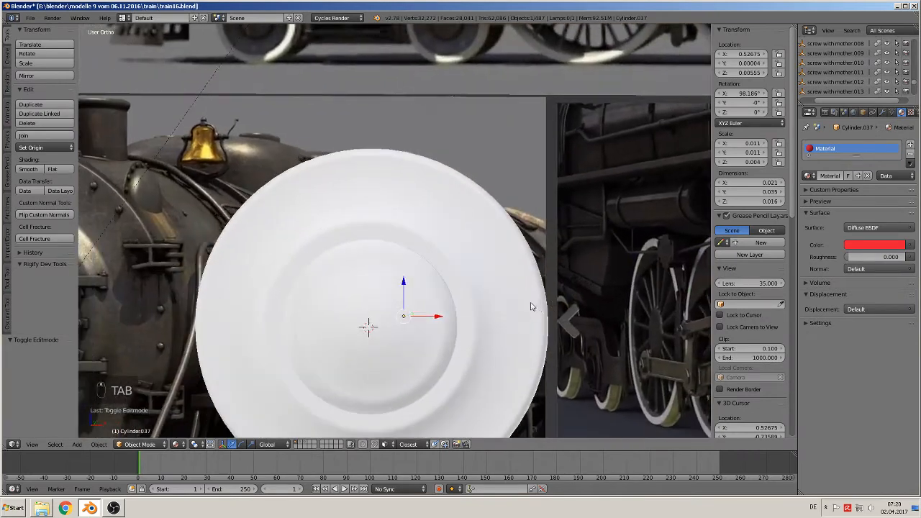
{"action": "key", "text": "g"}
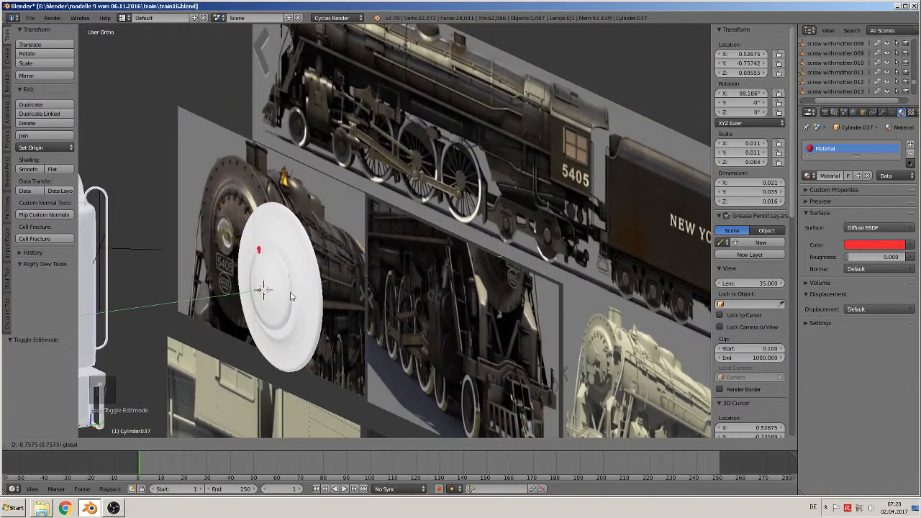
{"action": "left_click", "coordinate": [301, 291]}
In the front view, spin duplicates of the clamp and nut around the door's centre to form a full ring.
{"action": "key", "text": "KP_1"}
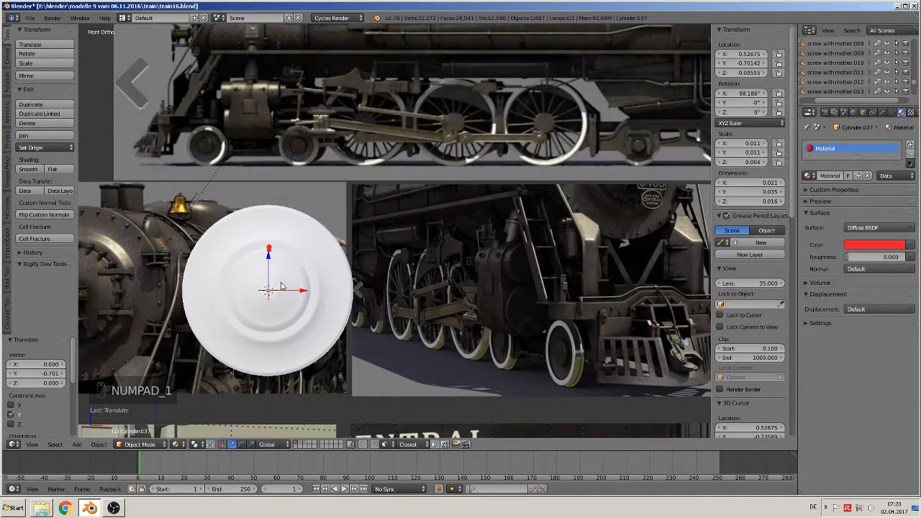
{"action": "key", "text": "Tab"}
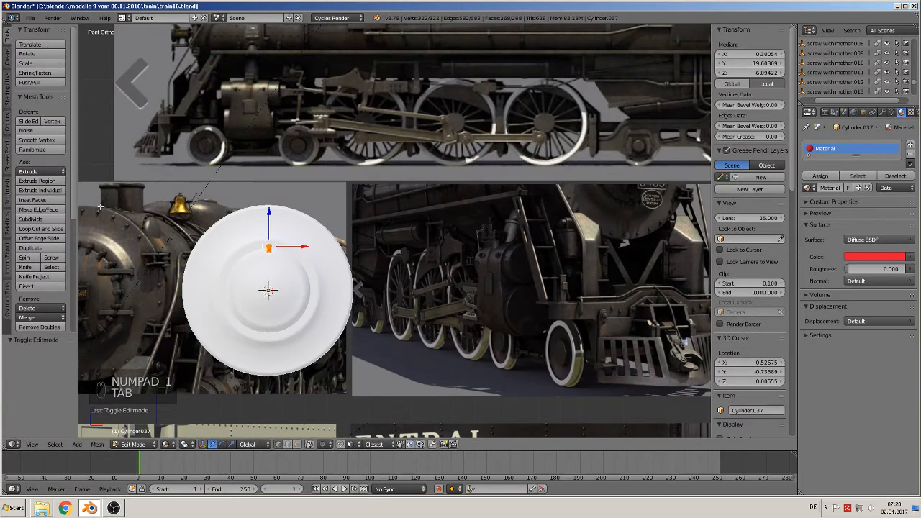
{"action": "left_click", "coordinate": [29, 267]}
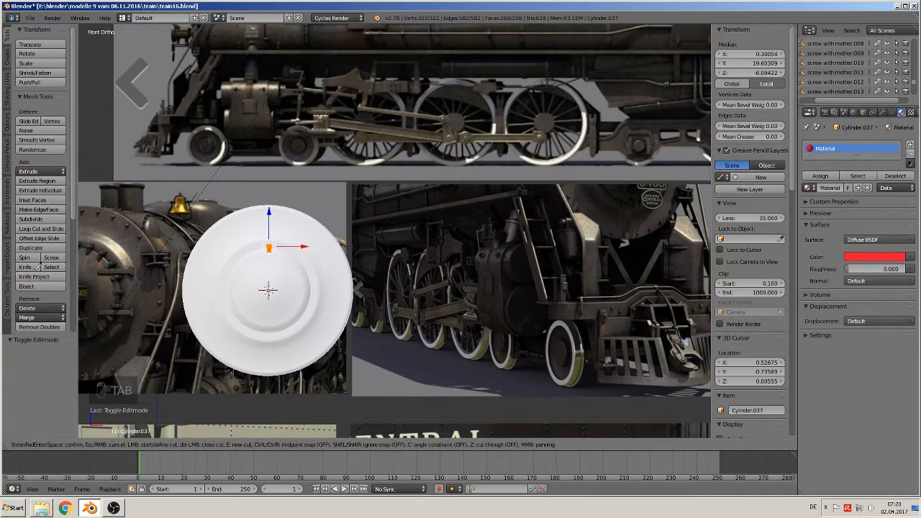
{"action": "right_click", "coordinate": [31, 265]}
{"action": "middle_click_drag", "start_coordinate": [301, 325], "coordinate": [432, 249]}
Move the clamp ring along Y until it sits against the boiler front, at about Y -0.705.
{"action": "key", "text": "Tab"}
{"action": "key", "text": "g"}
{"action": "key", "text": "y"}
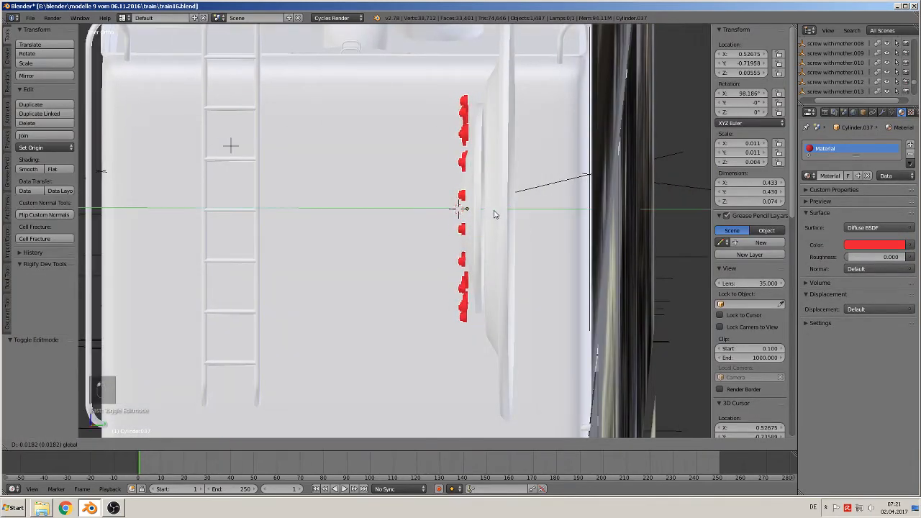
{"action": "left_click", "coordinate": [504, 215]}
{"action": "middle_click_drag", "start_coordinate": [504, 215], "coordinate": [521, 178]}
{"action": "key", "text": "g"}
{"action": "key", "text": "y"}
{"action": "left_click", "coordinate": [501, 208]}
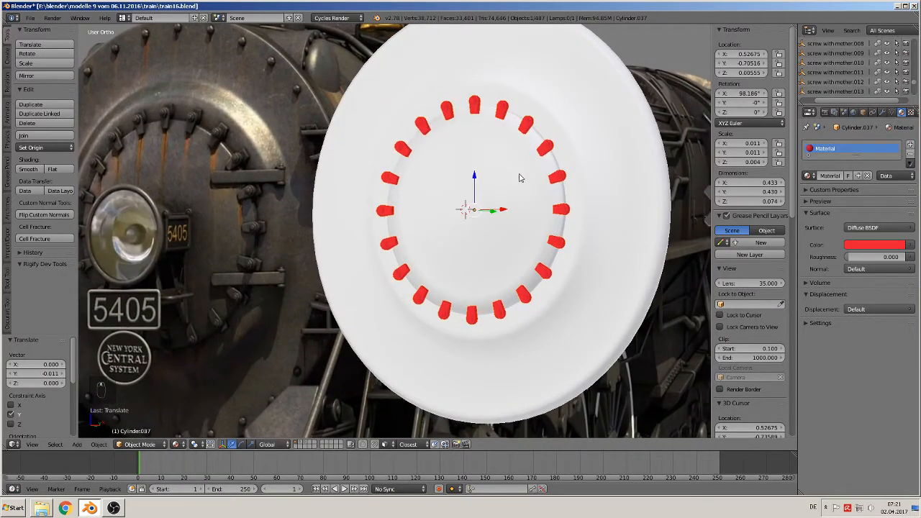
Examine the clamps around the door in the reference photo and compare them with the red clamp ring on the model.
{"action": "middle_click_drag", "start_coordinate": [402, 185], "coordinate": [619, 218], "text": "shift"}
{"action": "scroll", "coordinate": [525, 214], "scroll_direction": "up", "scroll_amount": 4}
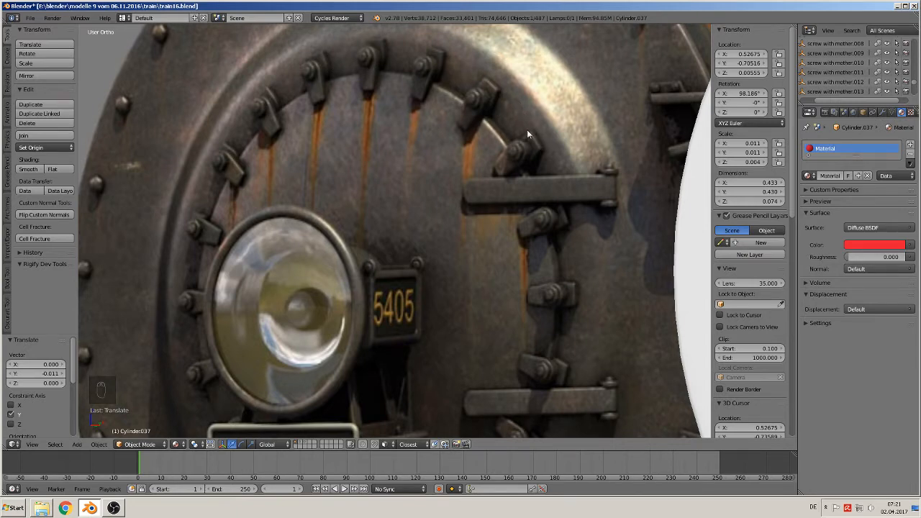
{"action": "scroll", "coordinate": [532, 154], "scroll_direction": "down", "scroll_amount": 8}
{"action": "scroll", "coordinate": [543, 203], "scroll_direction": "up", "scroll_amount": 2}
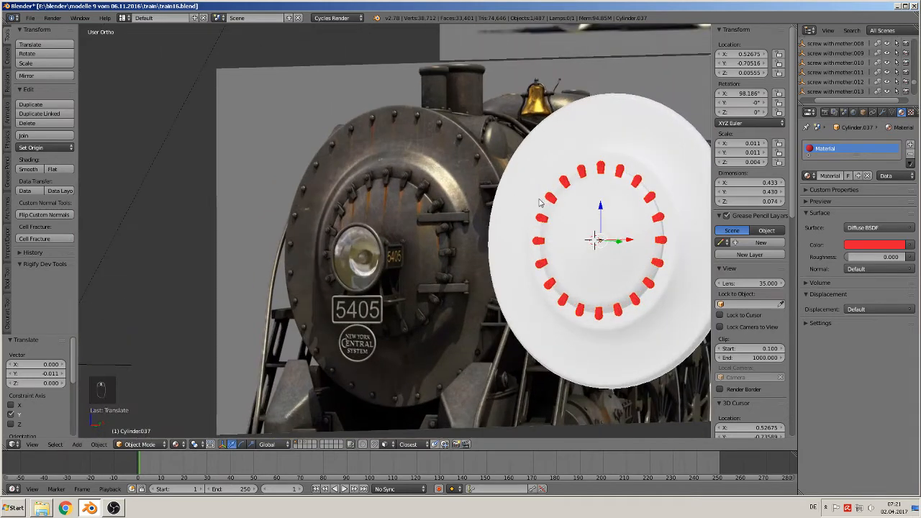
{"action": "right_click", "coordinate": [620, 174]}
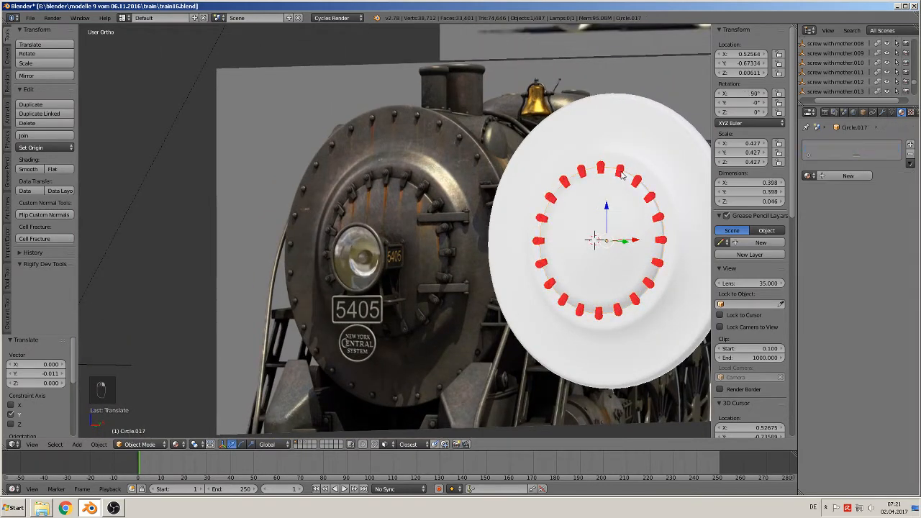
{"action": "right_click", "coordinate": [622, 175]}
{"action": "scroll", "coordinate": [618, 177], "scroll_direction": "up", "scroll_amount": 5}
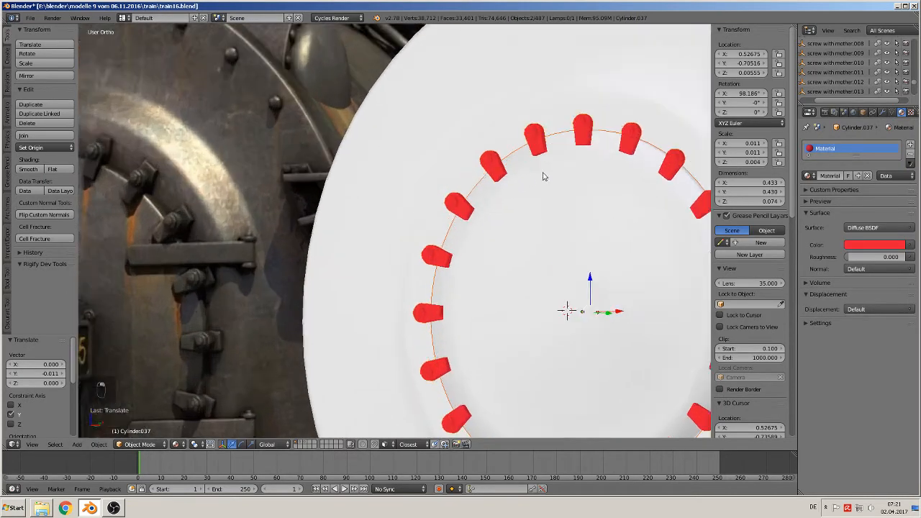
{"action": "middle_click_drag", "start_coordinate": [543, 176], "coordinate": [286, 261], "text": "shift"}
{"action": "scroll", "coordinate": [286, 211], "scroll_direction": "up", "scroll_amount": 4}
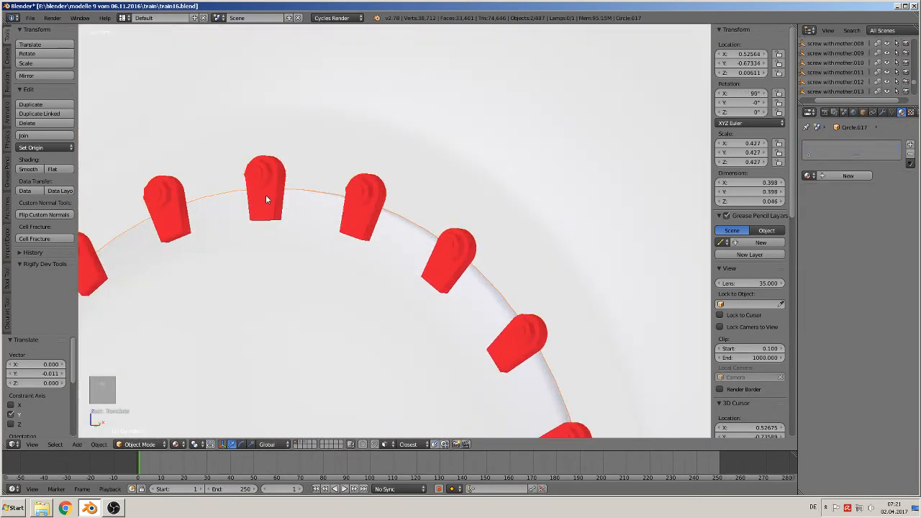
Invert the selection of the topmost clamp in the ring and delete the vertices of all the other clamps.
{"action": "key", "text": "Tab"}
{"action": "key", "text": "Tab"}
{"action": "key", "text": "Tab"}
{"action": "scroll", "coordinate": [272, 185], "scroll_direction": "down", "scroll_amount": 6}
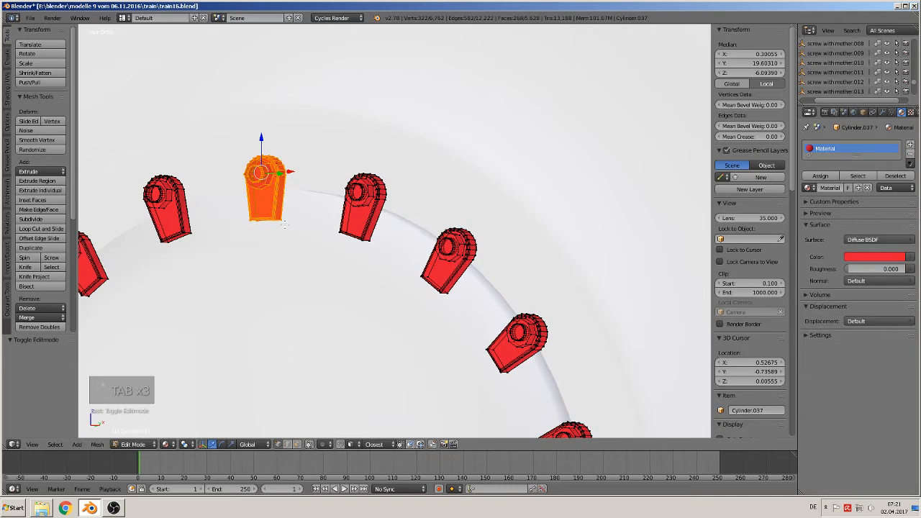
{"action": "scroll", "coordinate": [293, 278], "scroll_direction": "up", "scroll_amount": 5}
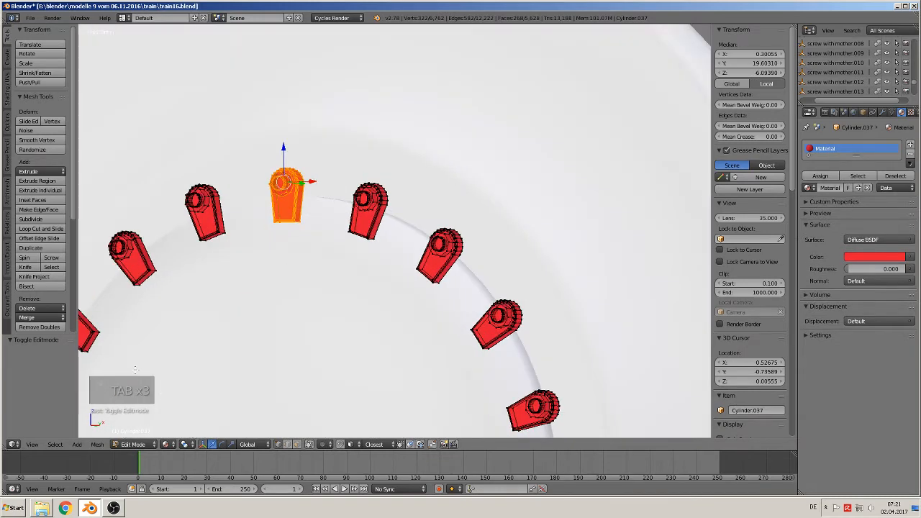
{"action": "left_click", "coordinate": [56, 445]}
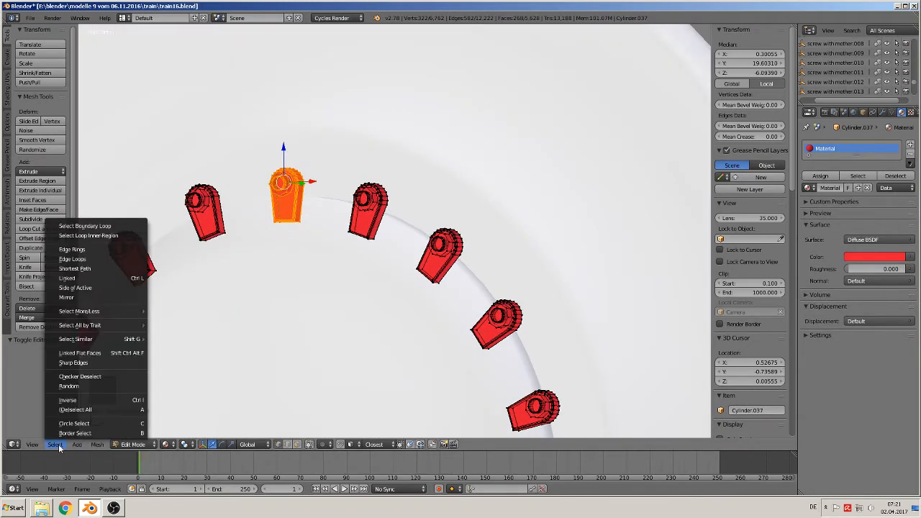
{"action": "left_click", "coordinate": [68, 400]}
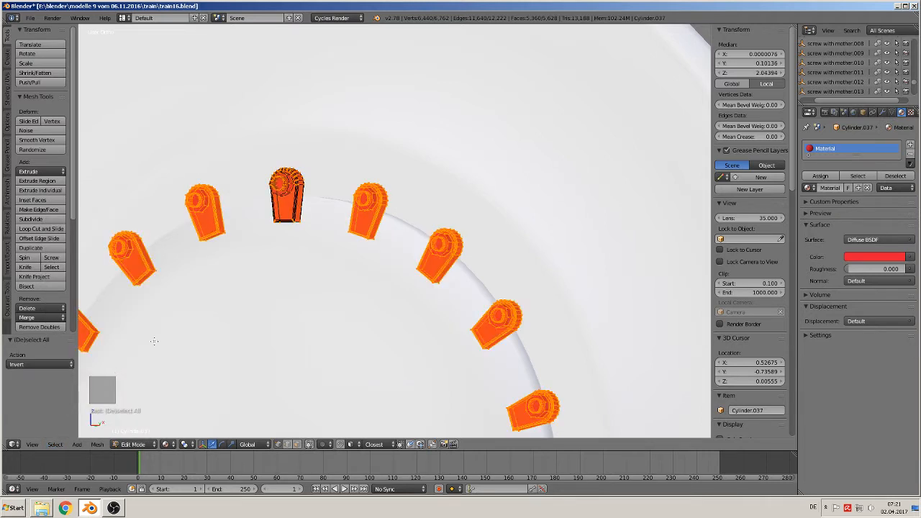
{"action": "key", "text": "x"}
{"action": "left_click", "coordinate": [119, 333]}
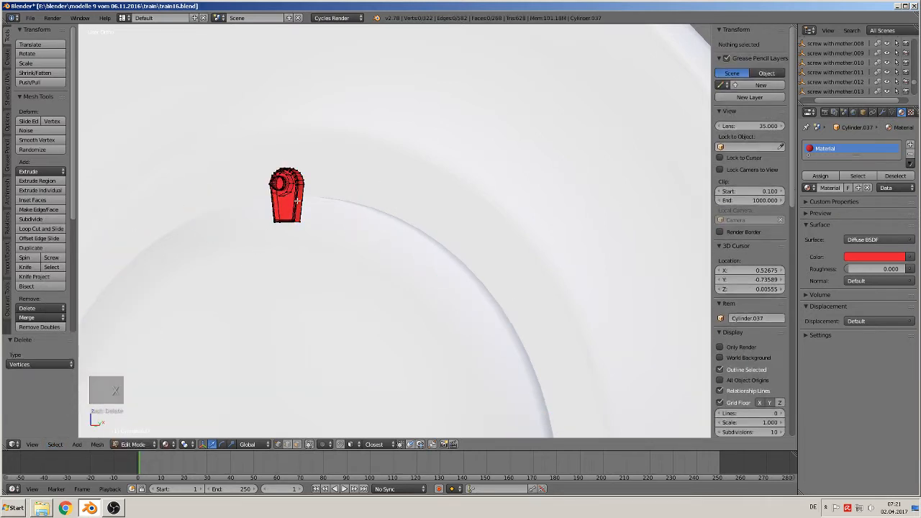
Select the clamp plate's linked geometry without the nut, duplicate it and move the copy 0.008 along Y behind the original.
{"action": "key", "text": "l"}
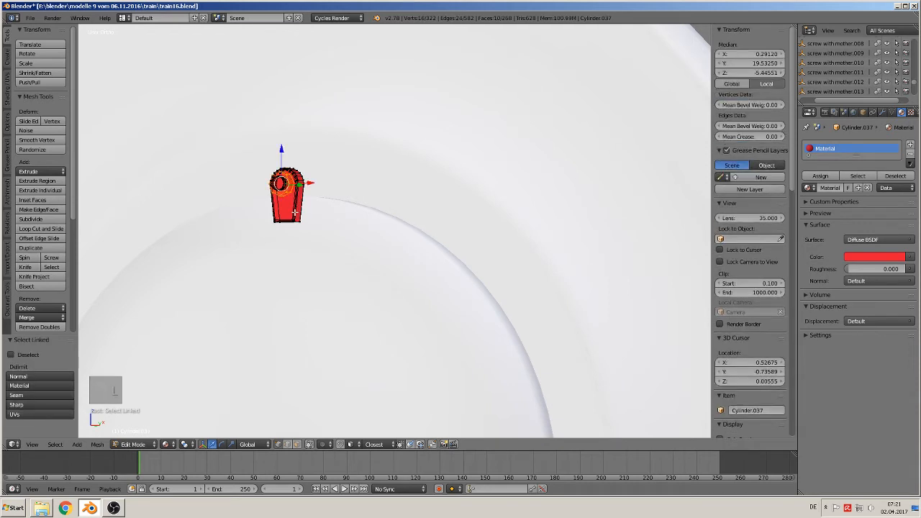
{"action": "key", "text": "a"}
{"action": "scroll", "coordinate": [208, 195], "scroll_direction": "up", "scroll_amount": 4}
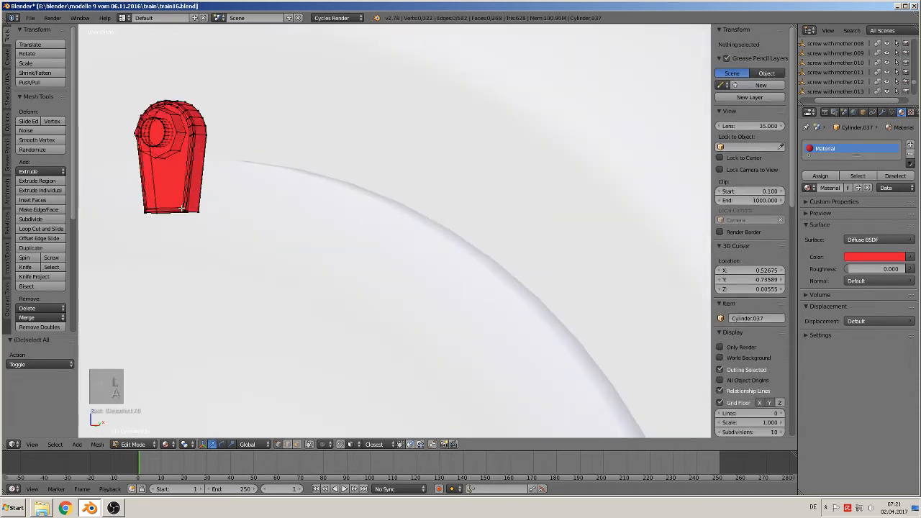
{"action": "key", "text": "l"}
{"action": "key", "text": "l"}
{"action": "key", "text": "l"}
{"action": "key", "text": "l"}
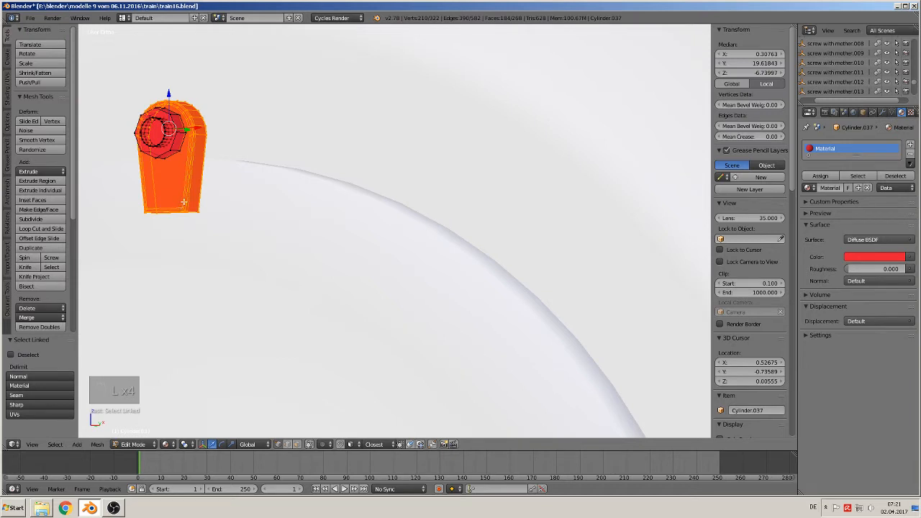
{"action": "middle_click_drag", "start_coordinate": [184, 202], "coordinate": [158, 217]}
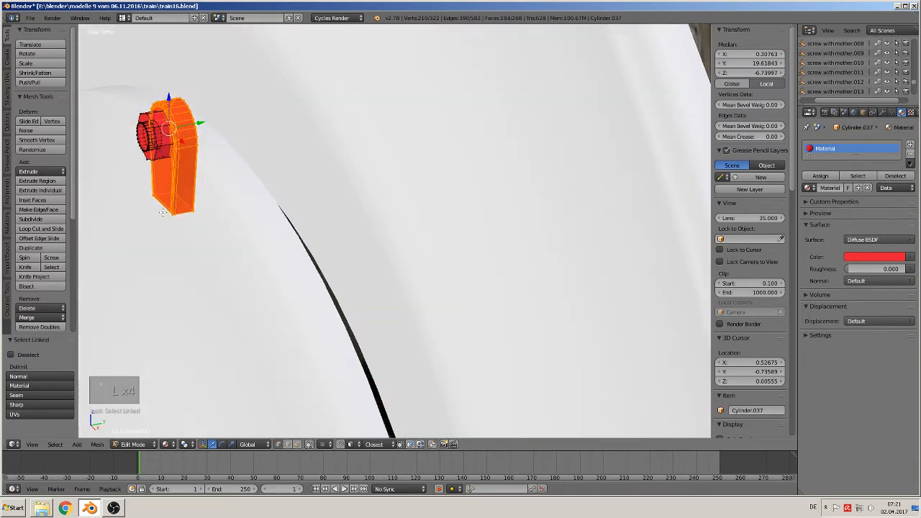
{"action": "key", "text": "shift+d"}
{"action": "key", "text": "y"}
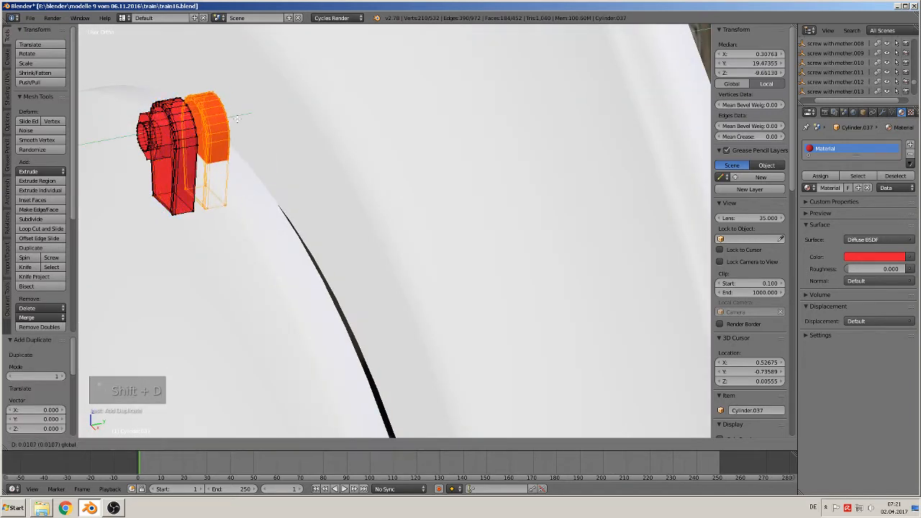
{"action": "left_click", "coordinate": [229, 119]}
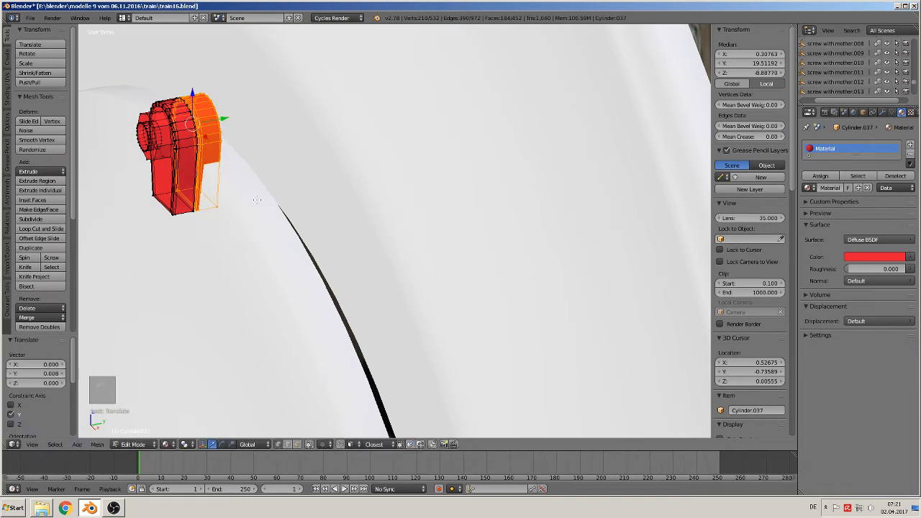
Rotate the duplicated rear clamp plate 180° about the global Y axis so it points away from the door.
{"action": "key", "text": "r"}
{"action": "key", "text": "y"}
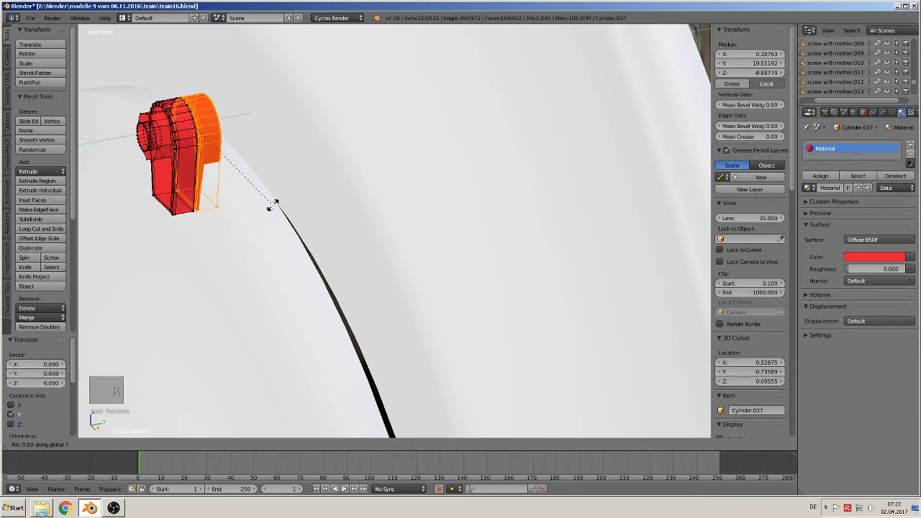
{"action": "type", "text": "180"}
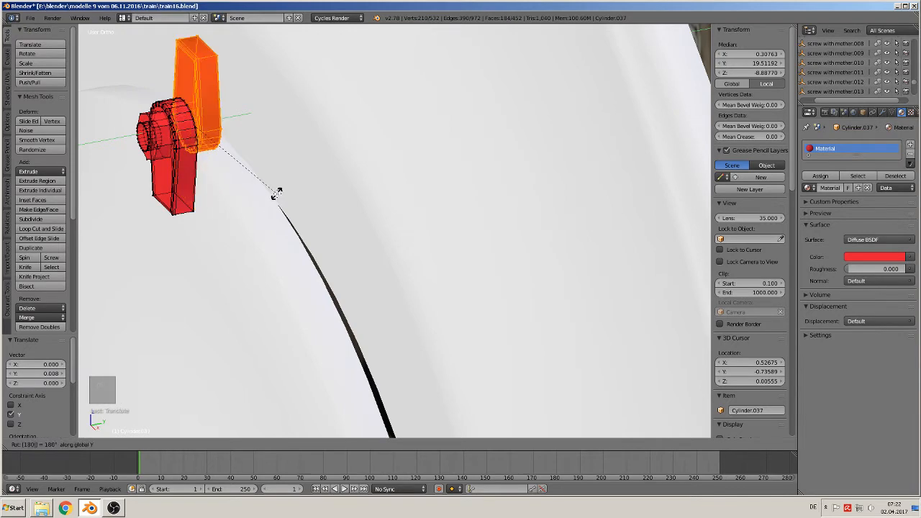
{"action": "left_click", "coordinate": [277, 193]}
{"action": "middle_click_drag", "start_coordinate": [276, 191], "coordinate": [417, 294]}
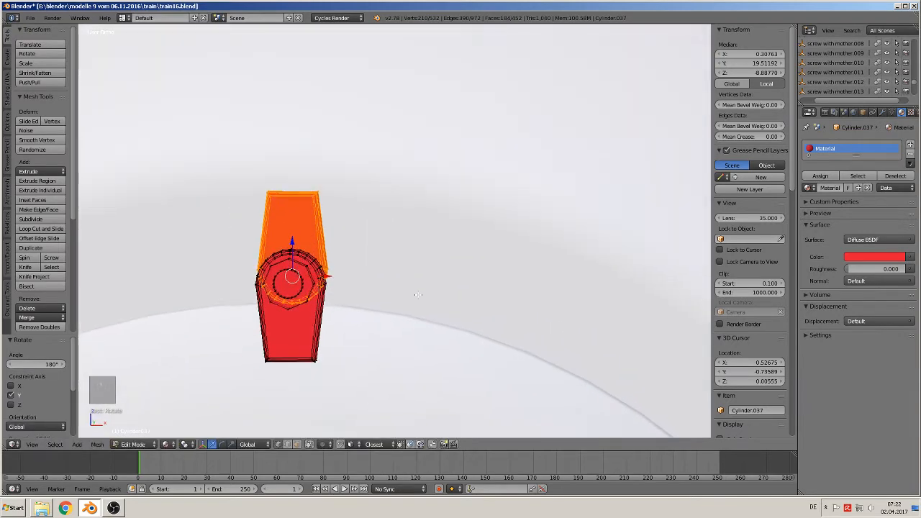
Select the upper end vertices of the rear clamp plate and lower them 0.009 along Z to shorten it.
{"action": "key", "text": "a"}
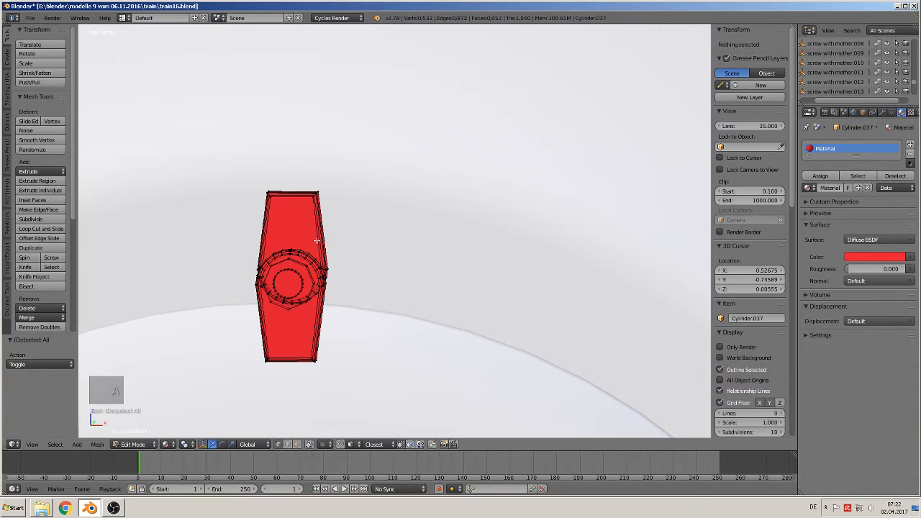
{"action": "key", "text": "c"}
{"action": "left_click_drag", "start_coordinate": [321, 192], "coordinate": [260, 195]}
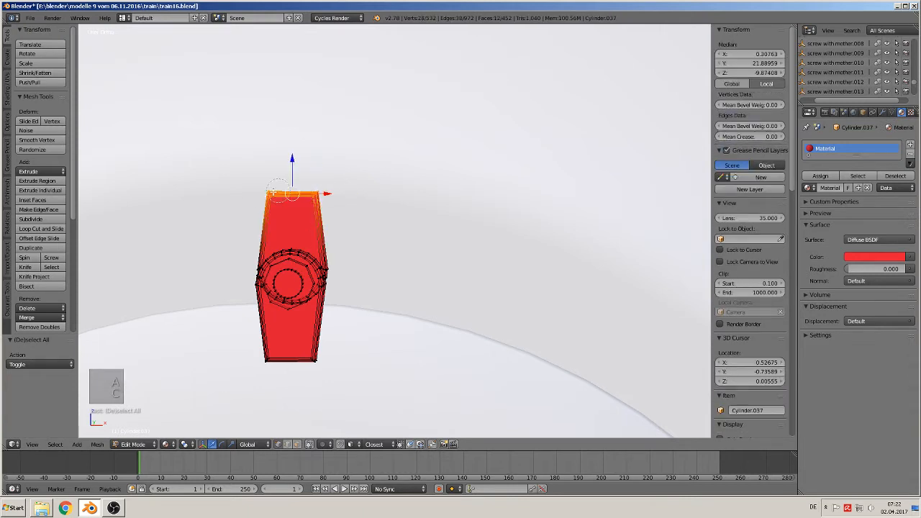
{"action": "right_click", "coordinate": [253, 194]}
{"action": "left_click_drag", "start_coordinate": [295, 156], "coordinate": [287, 184]}
{"action": "middle_click_drag", "start_coordinate": [287, 184], "coordinate": [167, 229]}
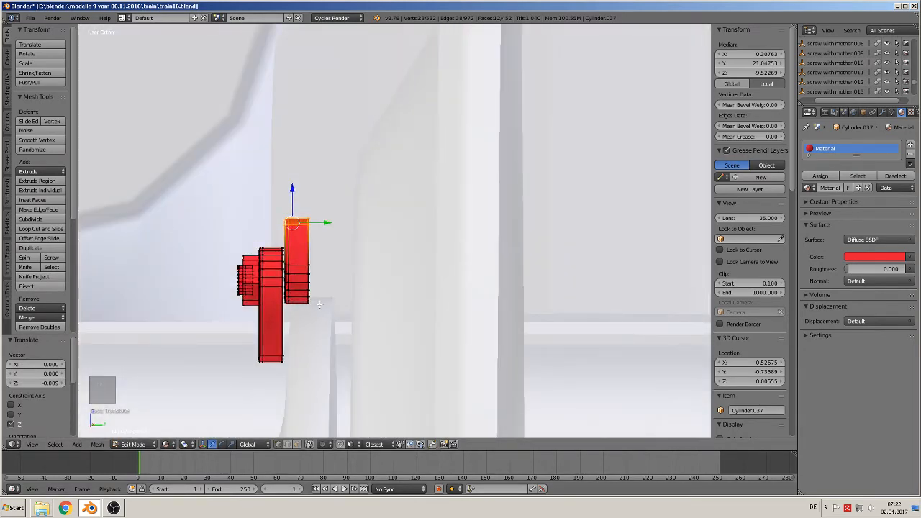
Move the round boiler door object 0.009 along Y, back towards the boiler front.
{"action": "key", "text": "Tab"}
{"action": "right_click", "coordinate": [312, 353]}
{"action": "middle_click_drag", "start_coordinate": [312, 353], "coordinate": [420, 366]}
{"action": "key", "text": "g"}
{"action": "key", "text": "y"}
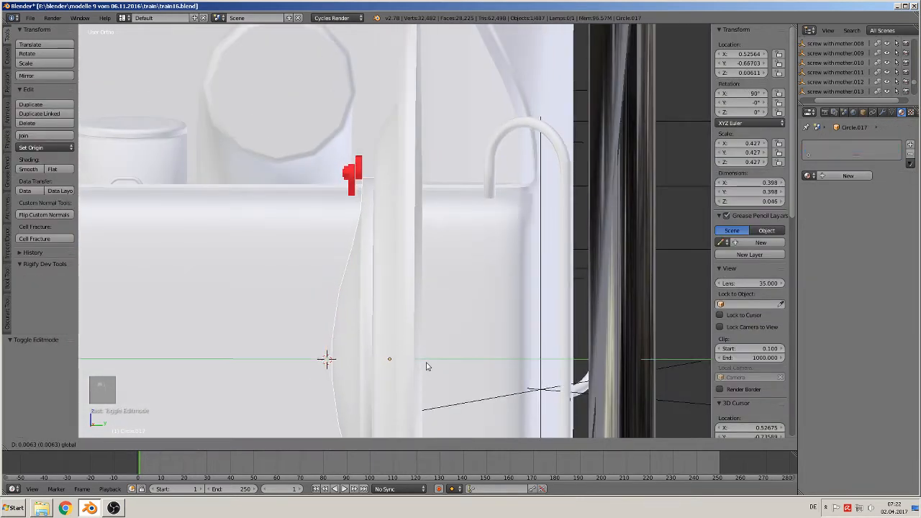
{"action": "left_click", "coordinate": [430, 367]}
Set the red clamp's origin to its geometry and move the clamp 0.010 along Y and 0.001 up along Z.
{"action": "scroll", "coordinate": [384, 199], "scroll_direction": "up", "scroll_amount": 3}
{"action": "right_click", "coordinate": [336, 136]}
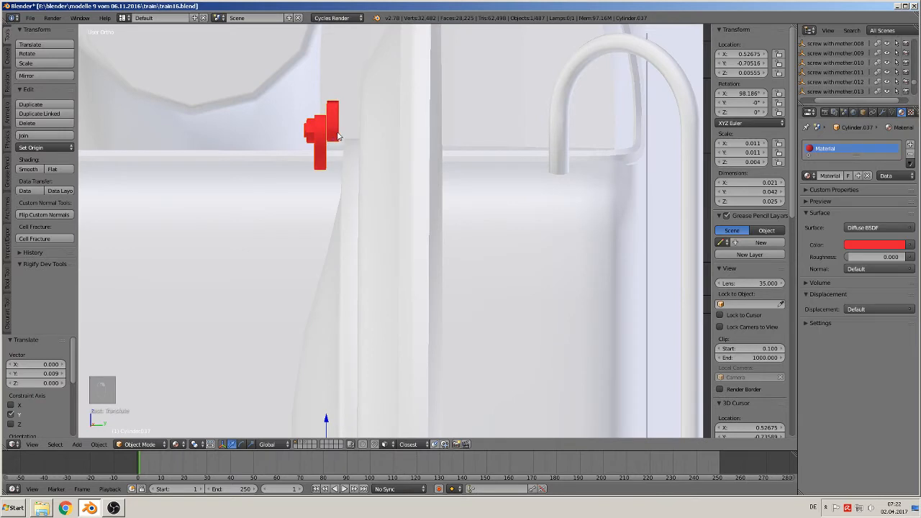
{"action": "scroll", "coordinate": [344, 228], "scroll_direction": "down", "scroll_amount": 1}
{"action": "left_click", "coordinate": [50, 148]}
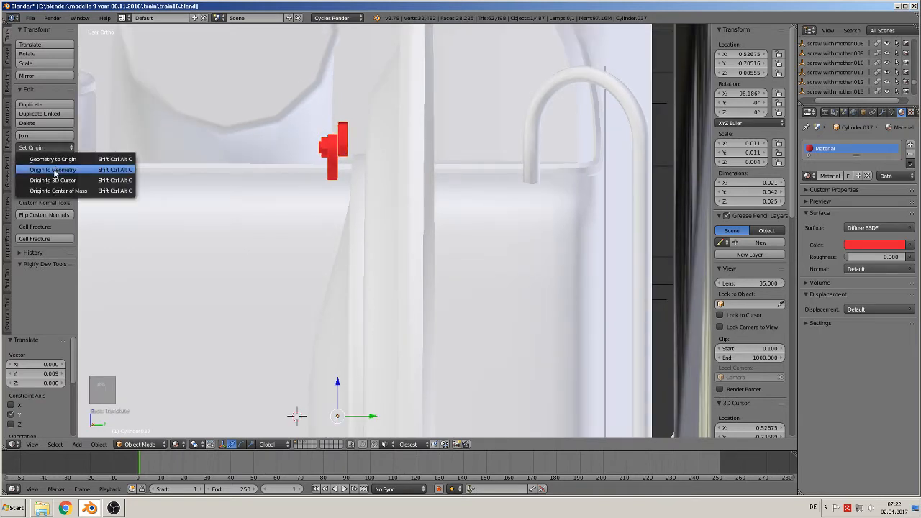
{"action": "left_click", "coordinate": [53, 169]}
{"action": "left_click_drag", "start_coordinate": [360, 147], "coordinate": [364, 146]}
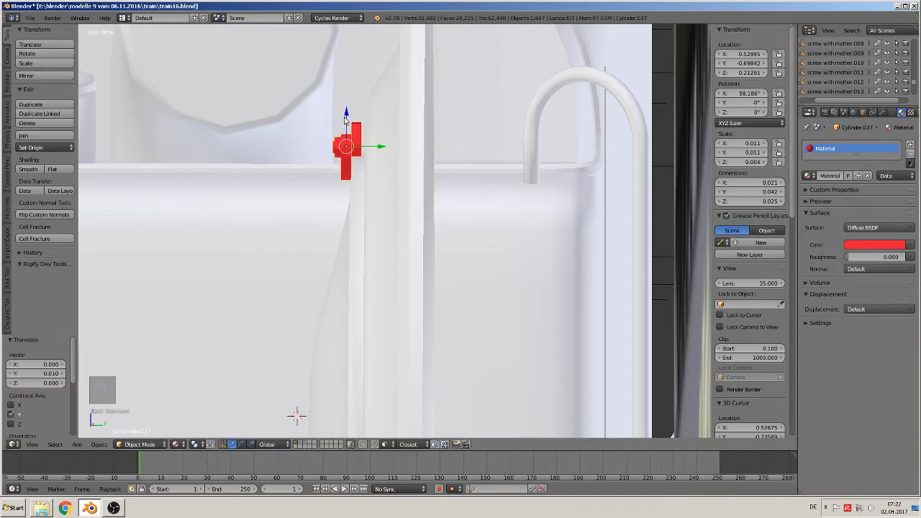
{"action": "left_click_drag", "start_coordinate": [346, 116], "coordinate": [346, 115]}
{"action": "scroll", "coordinate": [348, 118], "scroll_direction": "up", "scroll_amount": 1}
{"action": "middle_click_drag", "start_coordinate": [350, 123], "coordinate": [454, 227]}
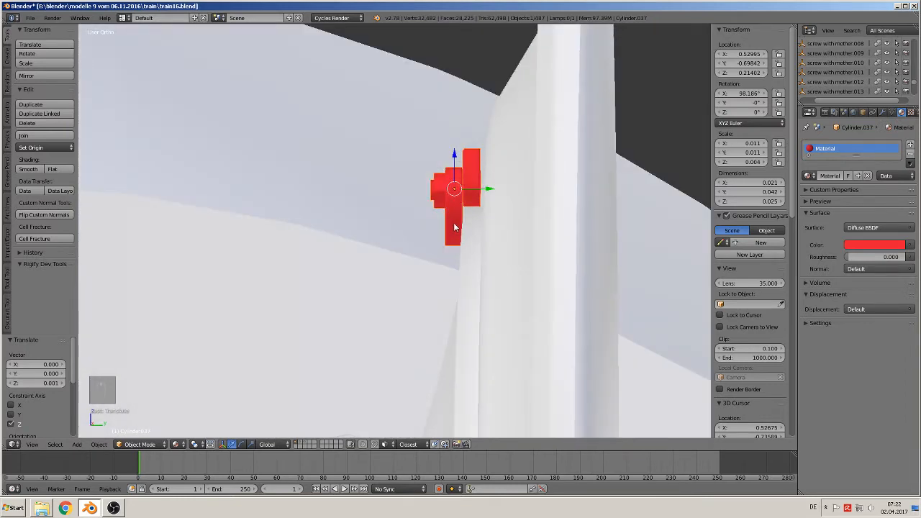
In side view, select the rear plate's back-face vertices and move them about 0.0037 along Y to meet the boiler front.
{"action": "key", "text": "KP_3"}
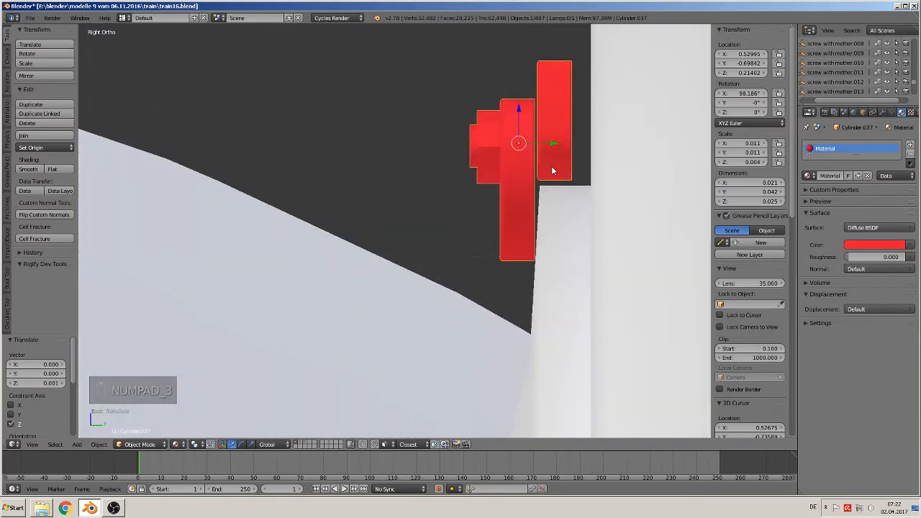
{"action": "key", "text": "Tab"}
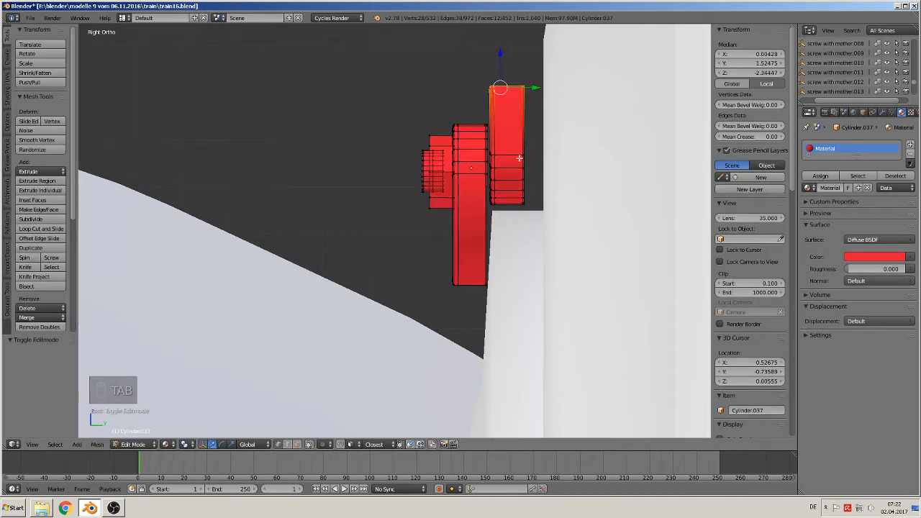
{"action": "key", "text": "a"}
{"action": "key", "text": "a"}
{"action": "key", "text": "c"}
{"action": "left_click_drag", "start_coordinate": [525, 86], "coordinate": [522, 208]}
{"action": "key", "text": "Escape"}
{"action": "key", "text": "g"}
{"action": "key", "text": "y"}
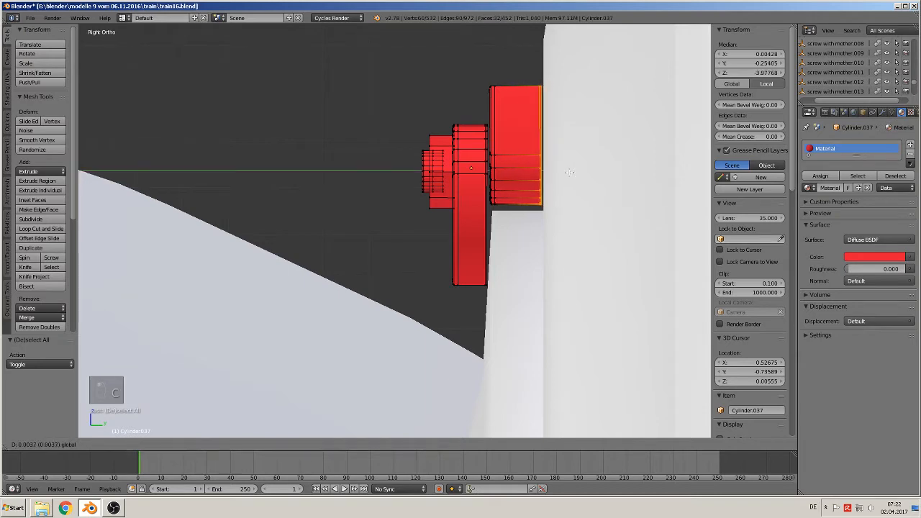
{"action": "left_click", "coordinate": [570, 173]}
{"action": "key", "text": "Tab"}
Select the whole clamp mesh in front view and spin it 360° in 20 steps around the 3D cursor at the door's centre.
{"action": "middle_click_drag", "start_coordinate": [568, 177], "coordinate": [590, 223]}
{"action": "scroll", "coordinate": [548, 218], "scroll_direction": "down", "scroll_amount": 4}
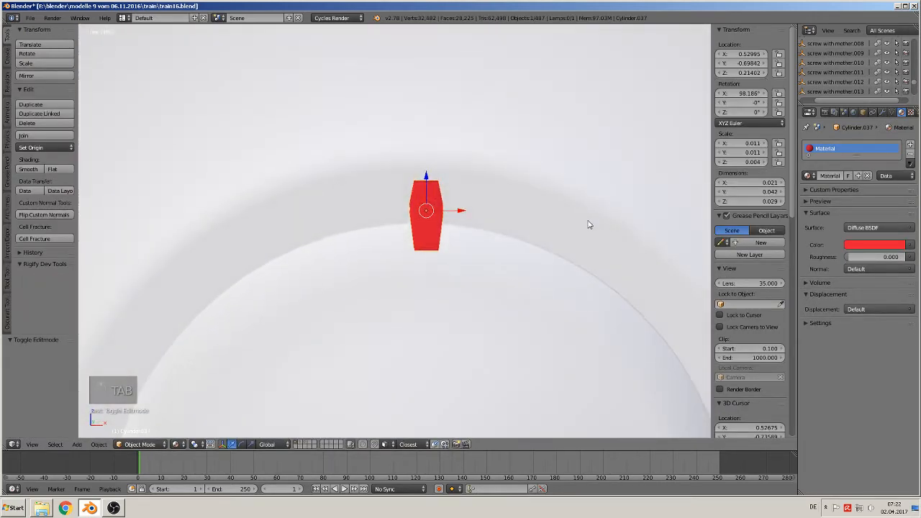
{"action": "scroll", "coordinate": [569, 225], "scroll_direction": "down", "scroll_amount": 3}
{"action": "key", "text": "KP_1"}
{"action": "scroll", "coordinate": [483, 240], "scroll_direction": "up", "scroll_amount": 2}
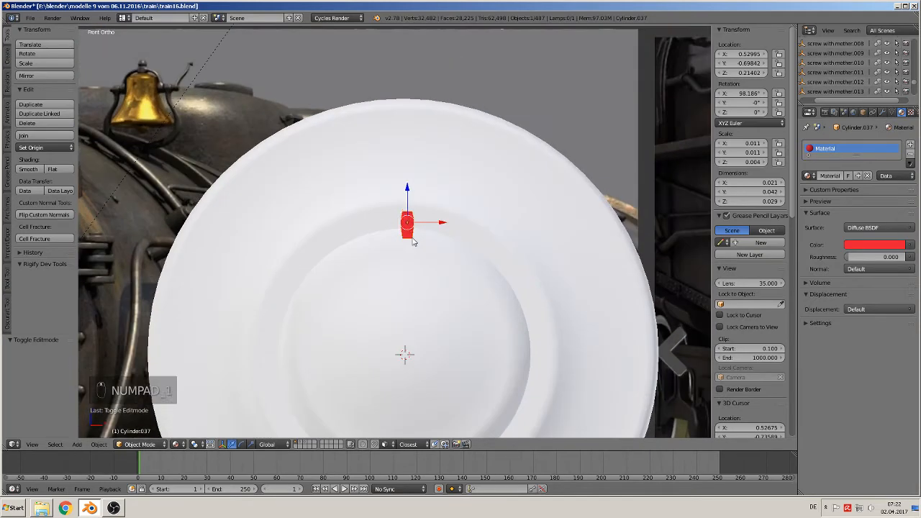
{"action": "key", "text": "Tab"}
{"action": "key", "text": "a"}
{"action": "key", "text": "a"}
{"action": "key", "text": "a"}
{"action": "key", "text": "a"}
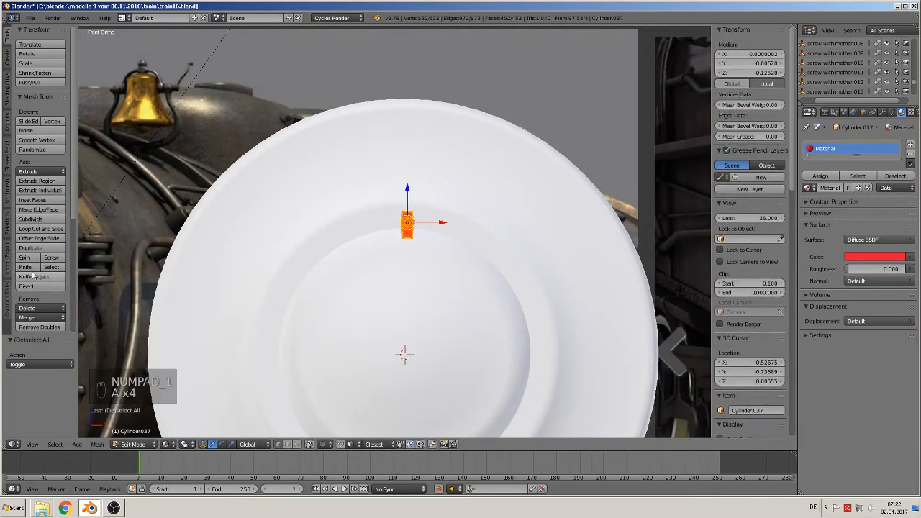
{"action": "left_click", "coordinate": [26, 257]}
{"action": "scroll", "coordinate": [388, 277], "scroll_direction": "down", "scroll_amount": 3}
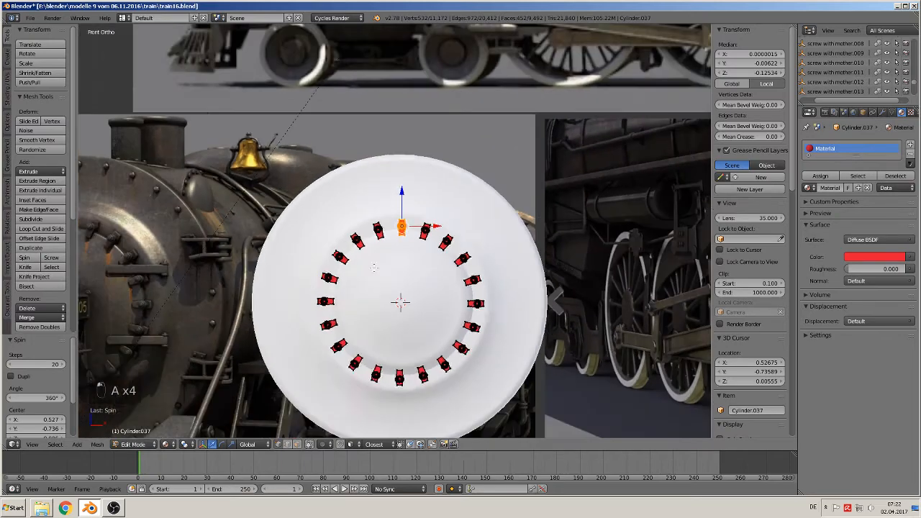
Compare the new clamp ring with the door clamps in the reference photo and save the file.
{"action": "key", "text": "Tab"}
{"action": "middle_click_drag", "start_coordinate": [403, 276], "coordinate": [317, 288]}
{"action": "scroll", "coordinate": [420, 284], "scroll_direction": "up", "scroll_amount": 6}
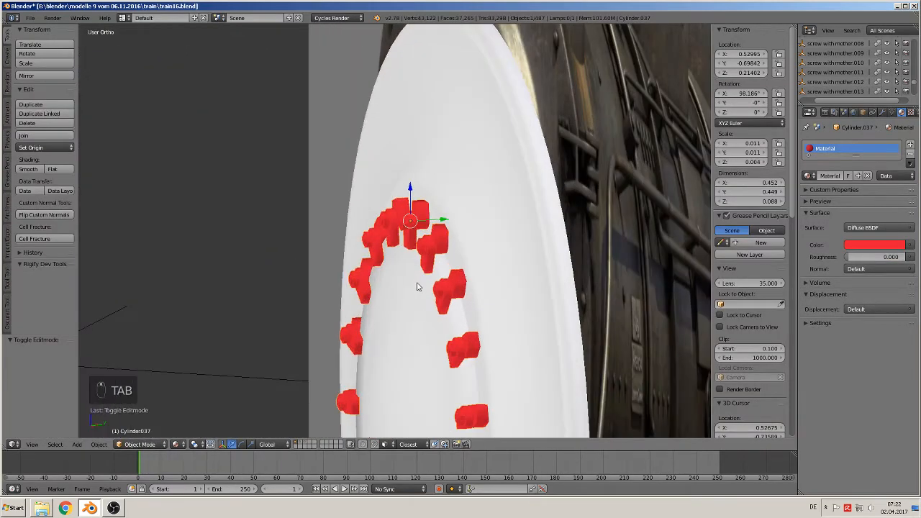
{"action": "key", "text": "KP_1"}
{"action": "scroll", "coordinate": [460, 281], "scroll_direction": "down", "scroll_amount": 5}
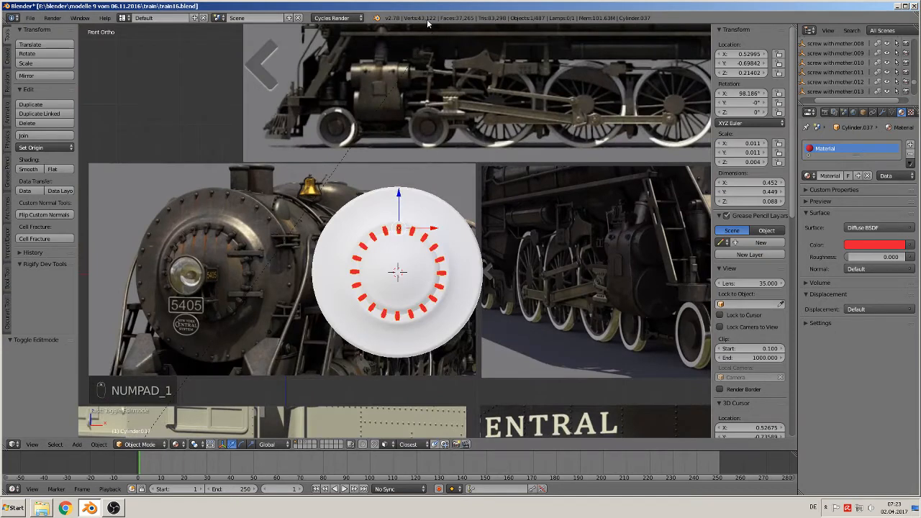
{"action": "scroll", "coordinate": [345, 237], "scroll_direction": "up", "scroll_amount": 7}
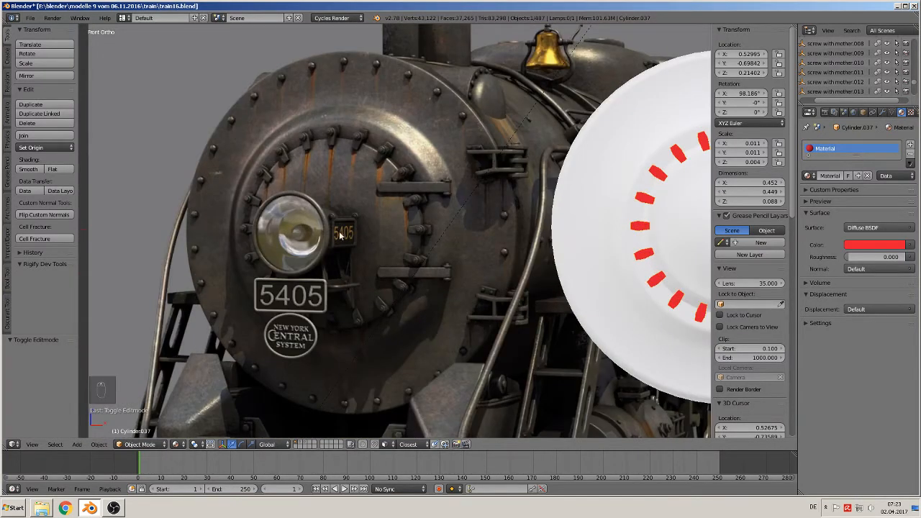
{"action": "left_click", "coordinate": [30, 18]}
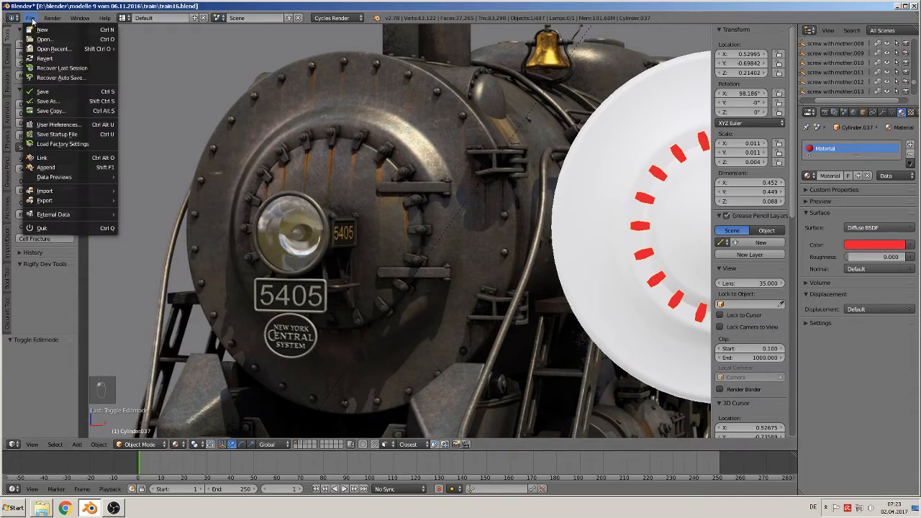
{"action": "left_click", "coordinate": [69, 94]}
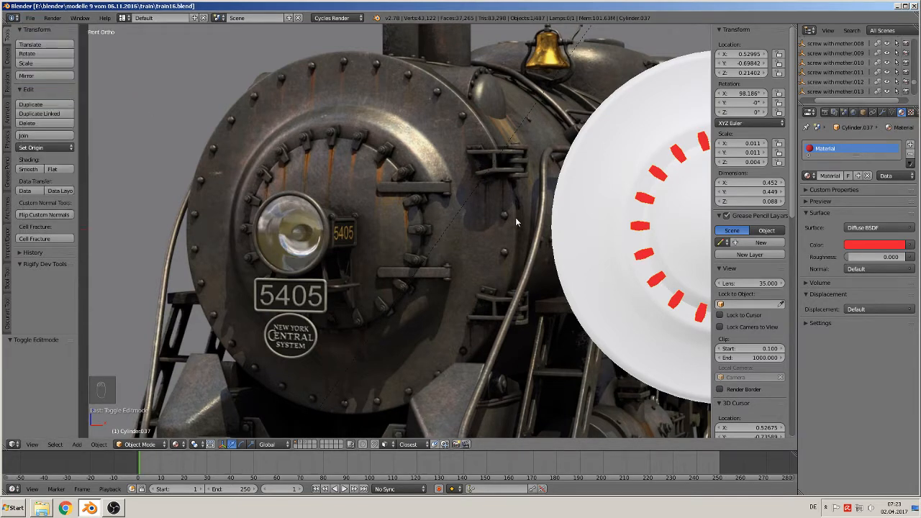
Duplicate the topmost clamp of the ring in edit mode.
{"action": "middle_click_drag", "start_coordinate": [515, 218], "coordinate": [390, 228], "text": "shift"}
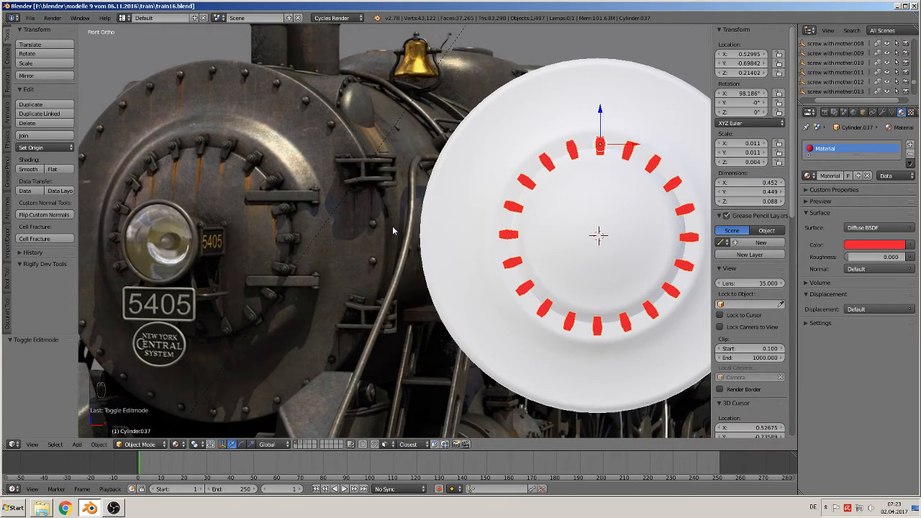
{"action": "key", "text": "Tab"}
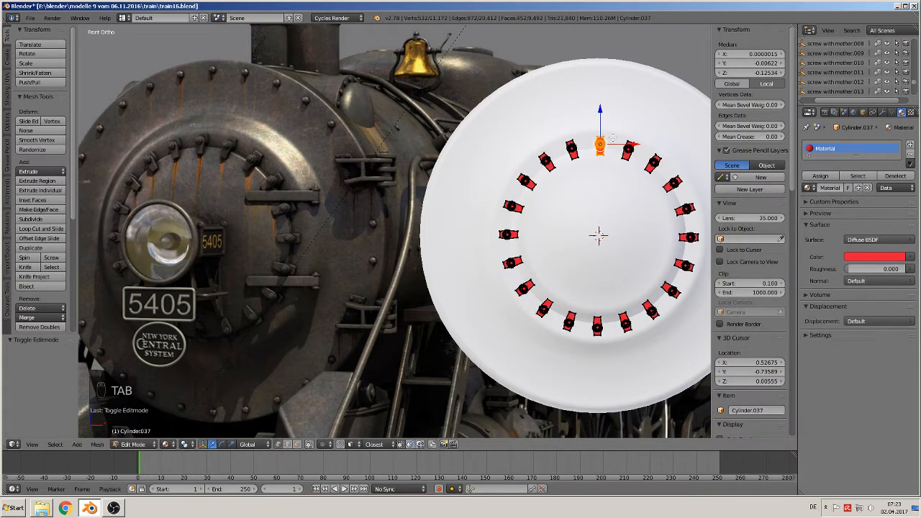
{"action": "key", "text": "shift+d"}
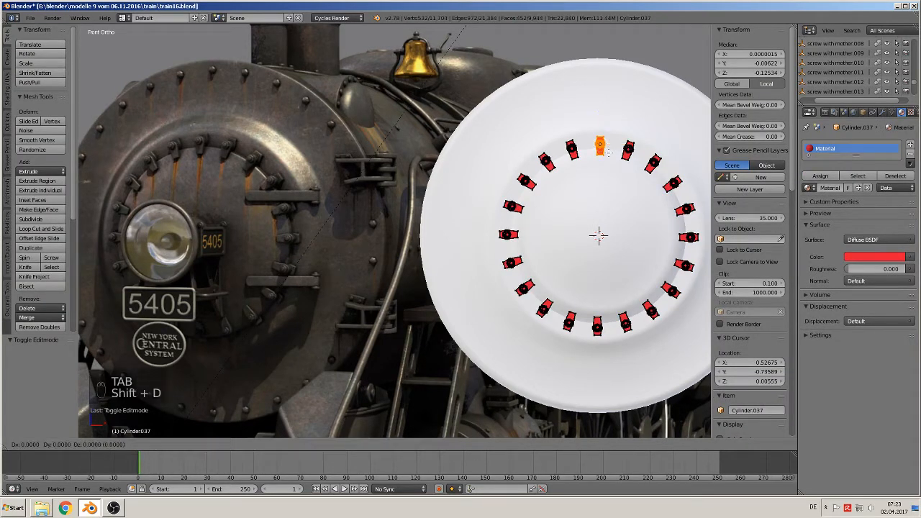
Separate the duplicated clamp at the top of the ring into its own object and move it -0.441 along X.
{"action": "right_click", "coordinate": [608, 151]}
{"action": "key", "text": "p"}
{"action": "left_click", "coordinate": [609, 154]}
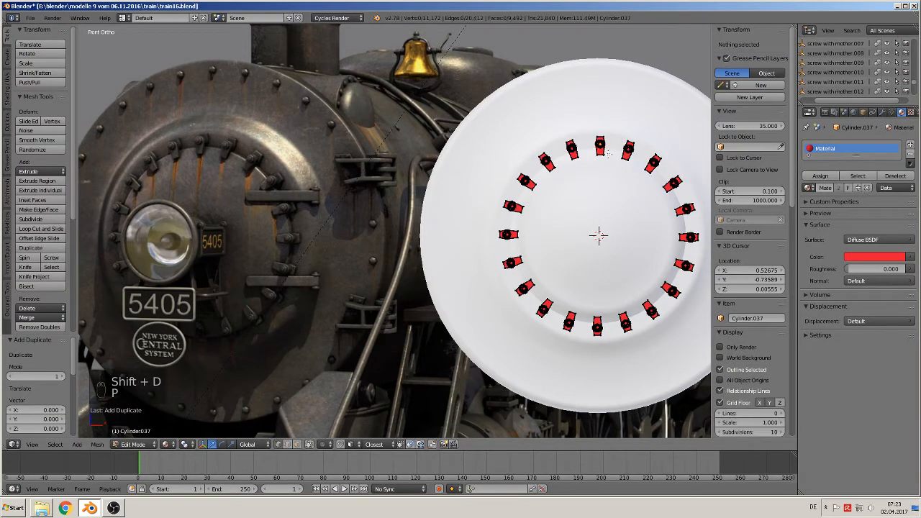
{"action": "key", "text": "Tab"}
{"action": "right_click", "coordinate": [600, 148]}
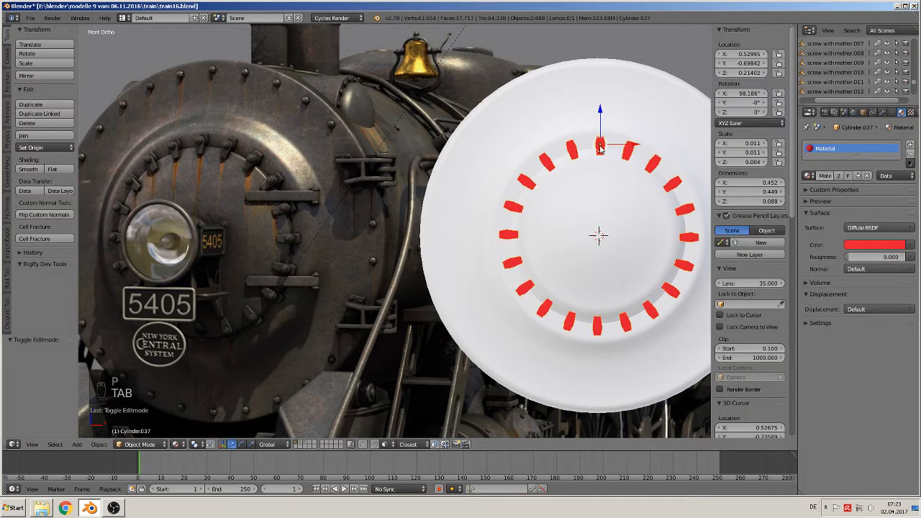
{"action": "left_click_drag", "start_coordinate": [631, 147], "coordinate": [436, 147]}
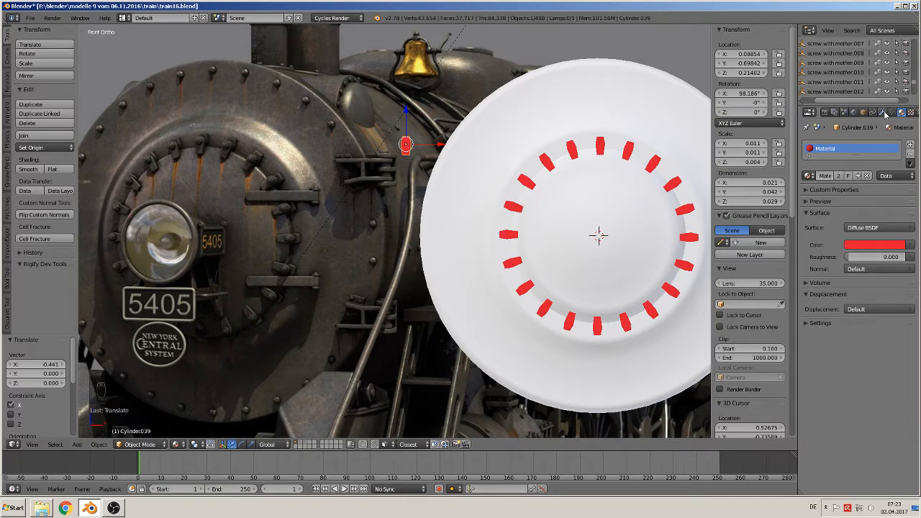
Try an Array modifier on the separated clamp copy and delete the copy.
{"action": "left_click", "coordinate": [883, 113]}
{"action": "left_click", "coordinate": [858, 145]}
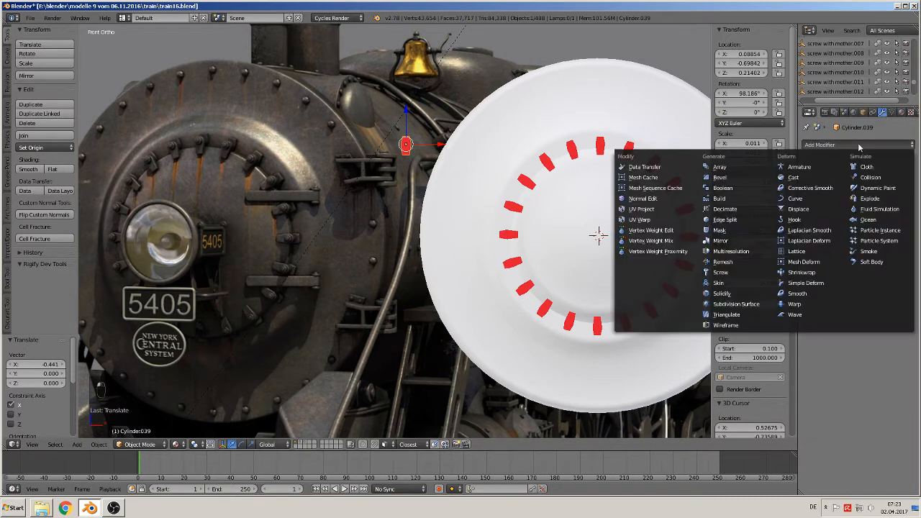
{"action": "left_click", "coordinate": [719, 169]}
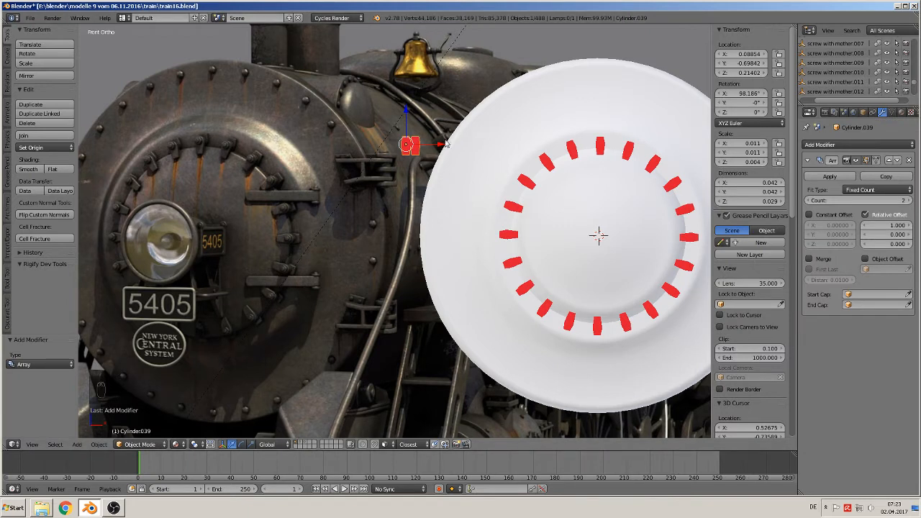
{"action": "key", "text": "x"}
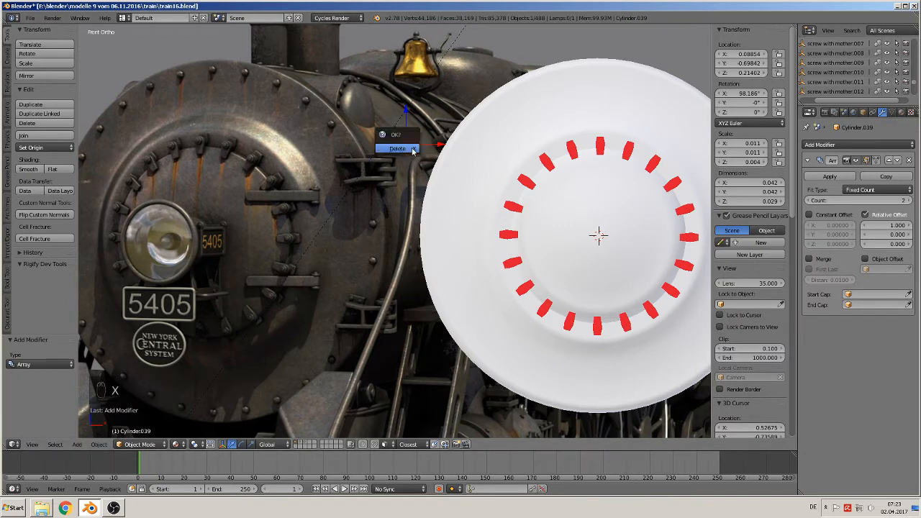
{"action": "left_click", "coordinate": [398, 148]}
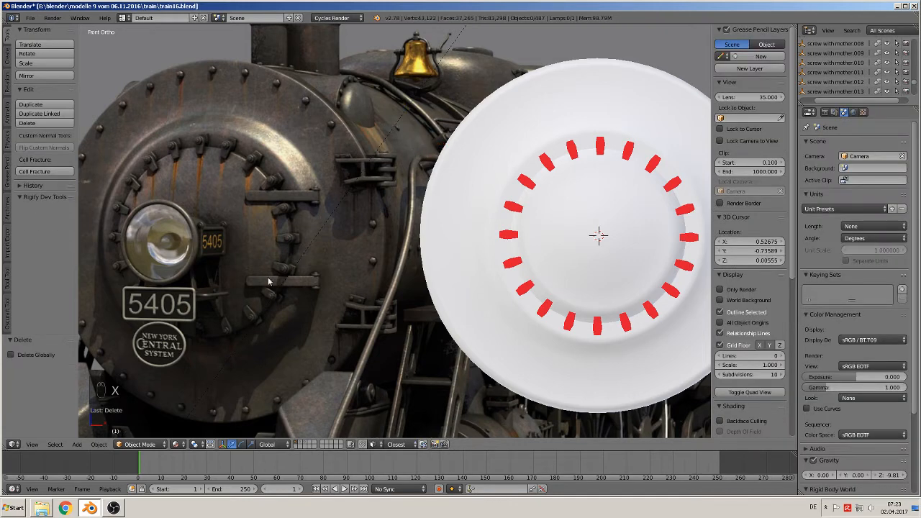
Add a "screw with mother" group instance, move it -0.826 along X and delete it.
{"action": "left_click", "coordinate": [76, 444]}
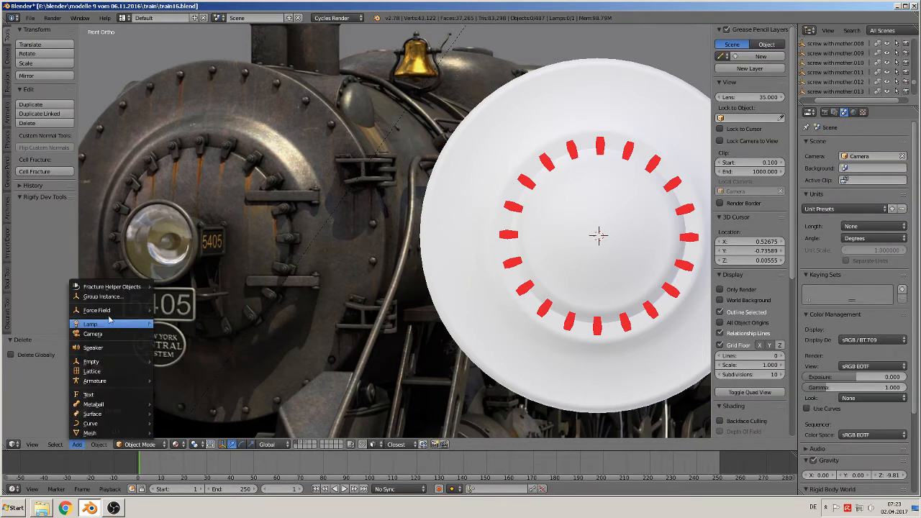
{"action": "left_click", "coordinate": [109, 295]}
{"action": "left_click", "coordinate": [147, 313]}
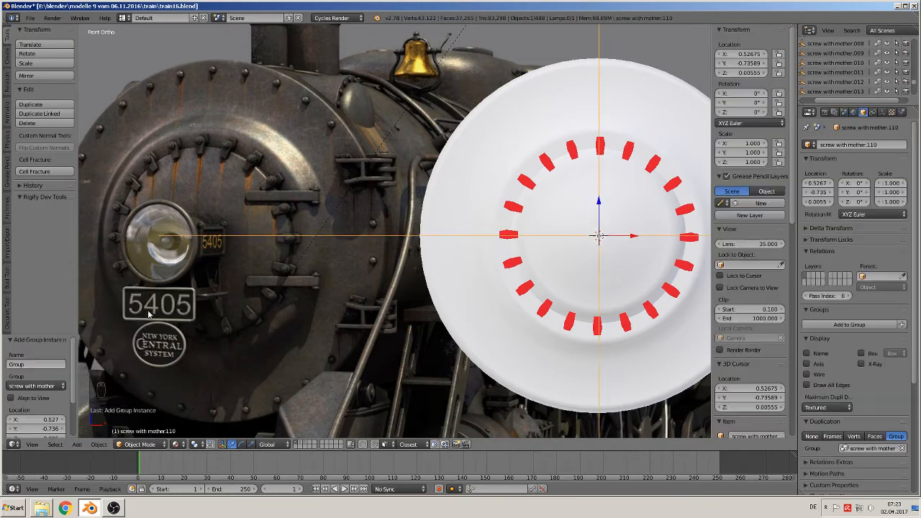
{"action": "left_click_drag", "start_coordinate": [634, 236], "coordinate": [271, 235]}
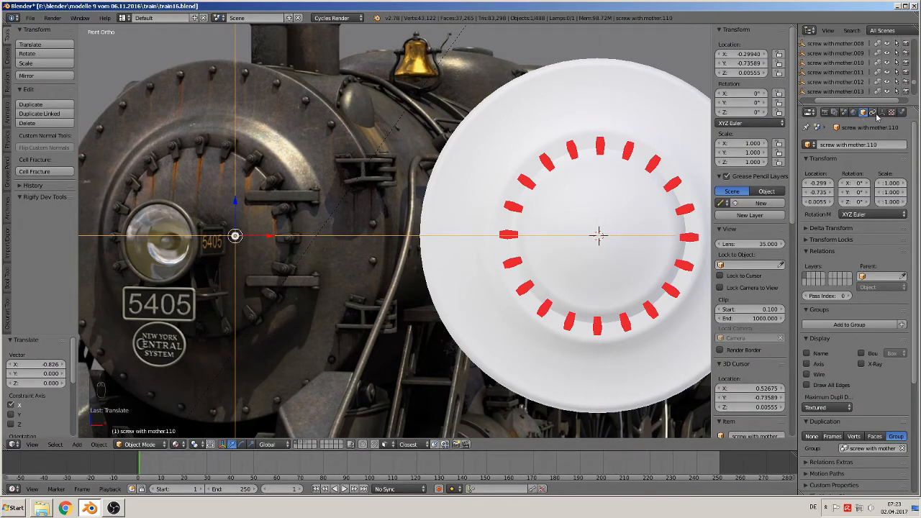
{"action": "key", "text": "x"}
{"action": "left_click", "coordinate": [403, 195]}
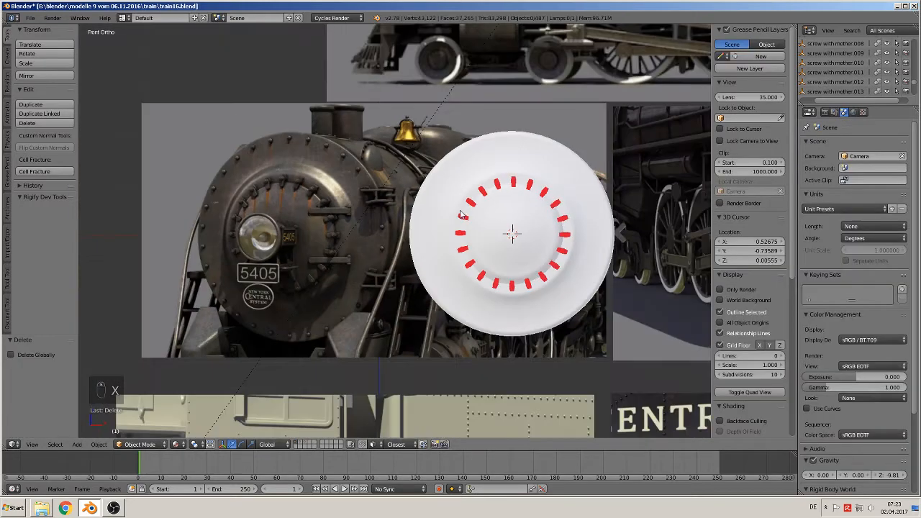
Hide the transform sidebar and examine the rivets on the boiler front in the reference photo.
{"action": "key", "text": "n"}
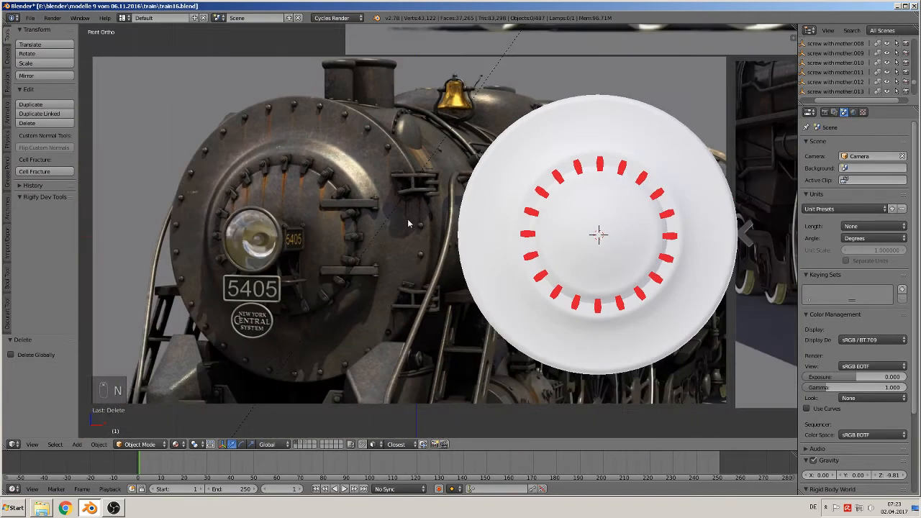
{"action": "middle_click_drag", "start_coordinate": [407, 224], "coordinate": [424, 252], "text": "shift"}
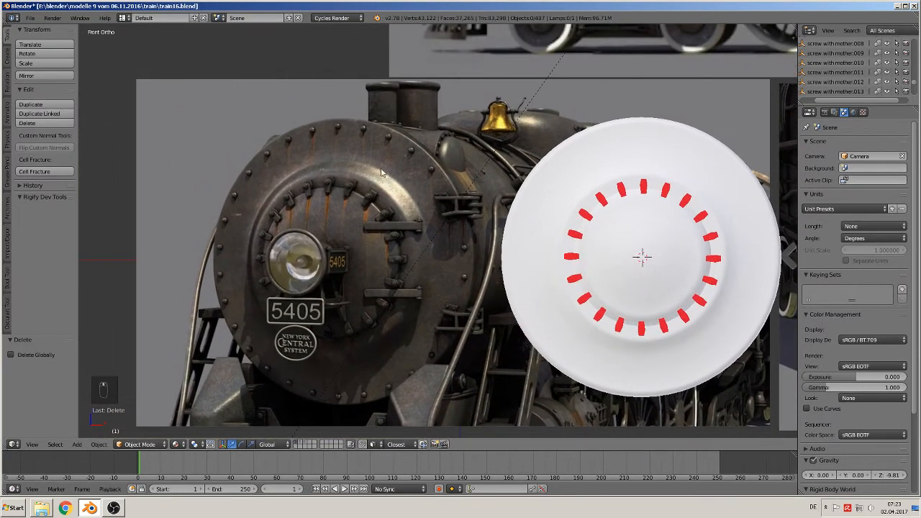
{"action": "scroll", "coordinate": [366, 163], "scroll_direction": "up", "scroll_amount": 2}
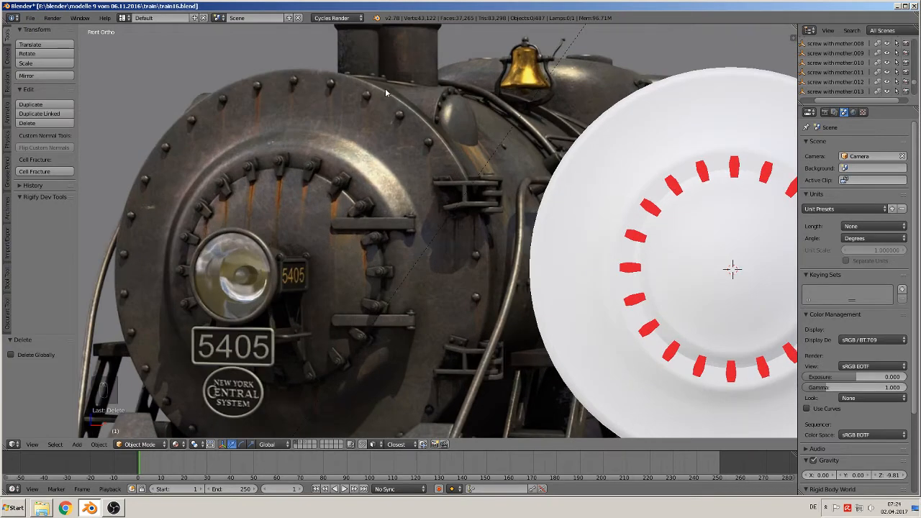
{"action": "scroll", "coordinate": [444, 154], "scroll_direction": "up", "scroll_amount": 6}
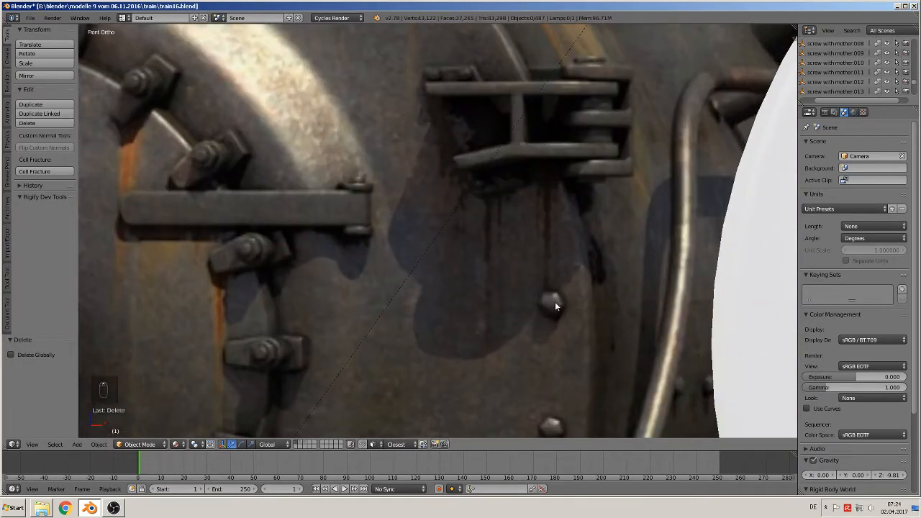
{"action": "scroll", "coordinate": [555, 303], "scroll_direction": "down", "scroll_amount": 6}
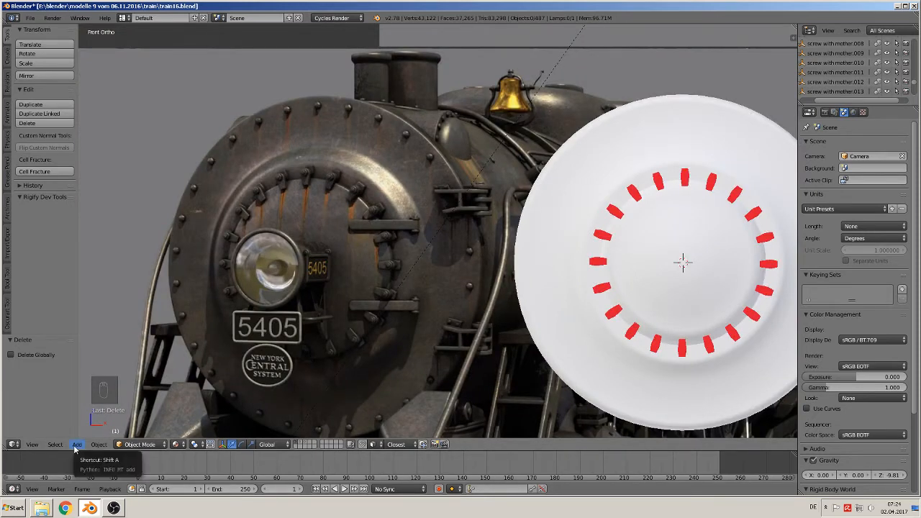
Place the 3D cursor on the reference boiler front and add an instance of the "screw head 1" group there.
{"action": "left_click", "coordinate": [287, 220]}
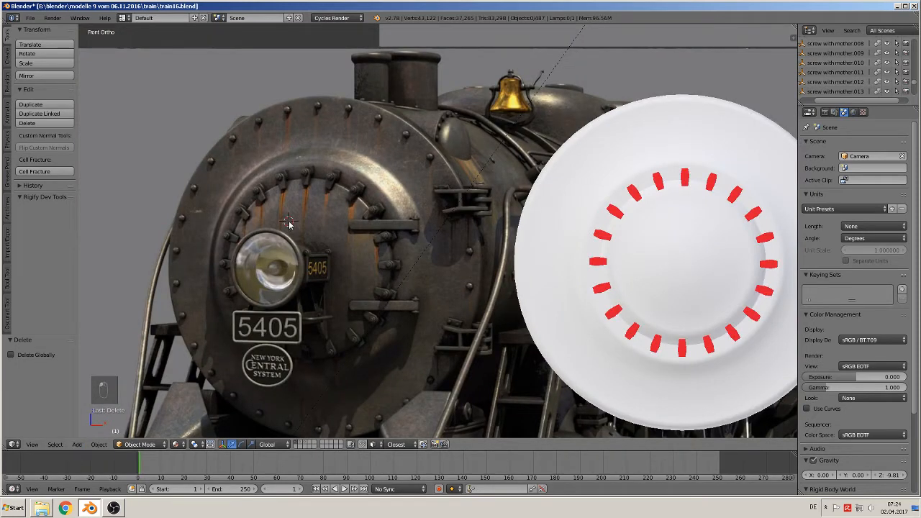
{"action": "left_click", "coordinate": [77, 445]}
{"action": "left_click", "coordinate": [114, 298]}
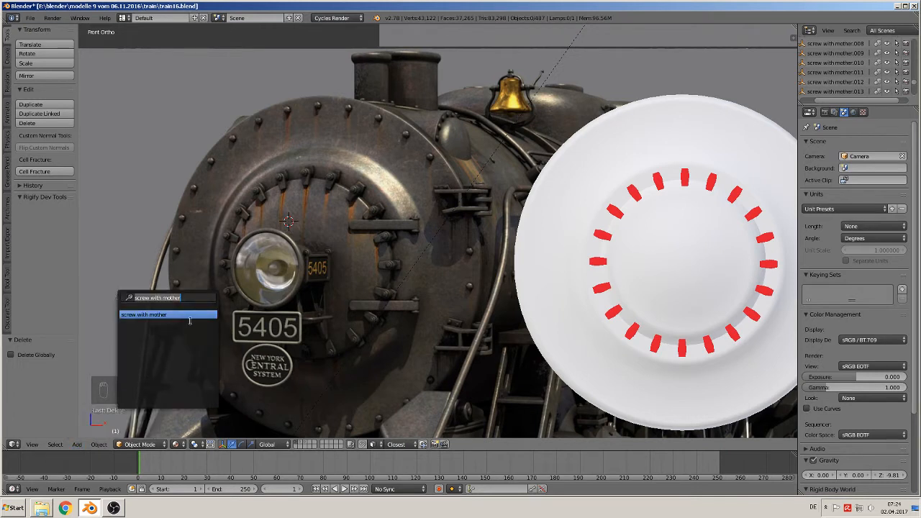
{"action": "key", "text": "BackSpace"}
{"action": "scroll", "coordinate": [172, 377], "scroll_direction": "down", "scroll_amount": 6}
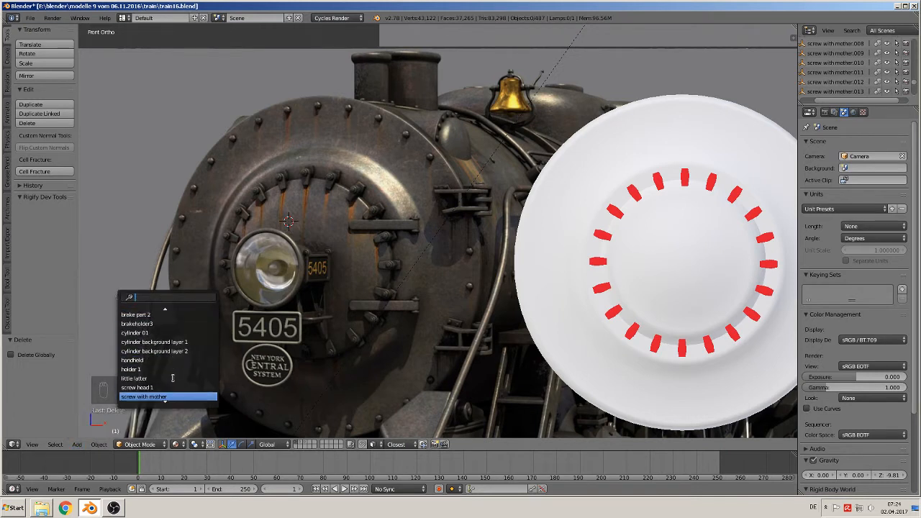
{"action": "scroll", "coordinate": [171, 385], "scroll_direction": "down", "scroll_amount": 4}
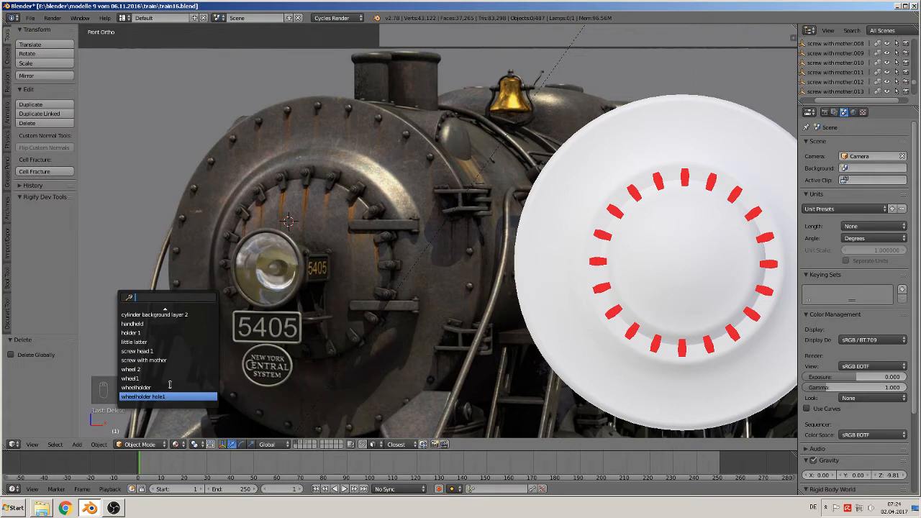
{"action": "left_click", "coordinate": [141, 351]}
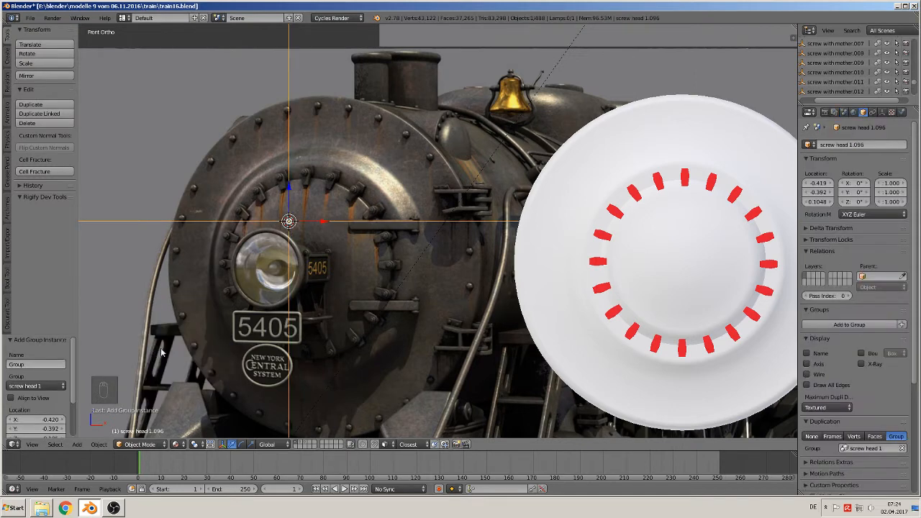
Try the screw head instance at the reference boiler's upper rim and beside the white disc, and delete it.
{"action": "scroll", "coordinate": [297, 250], "scroll_direction": "up", "scroll_amount": 1}
{"action": "key", "text": "g"}
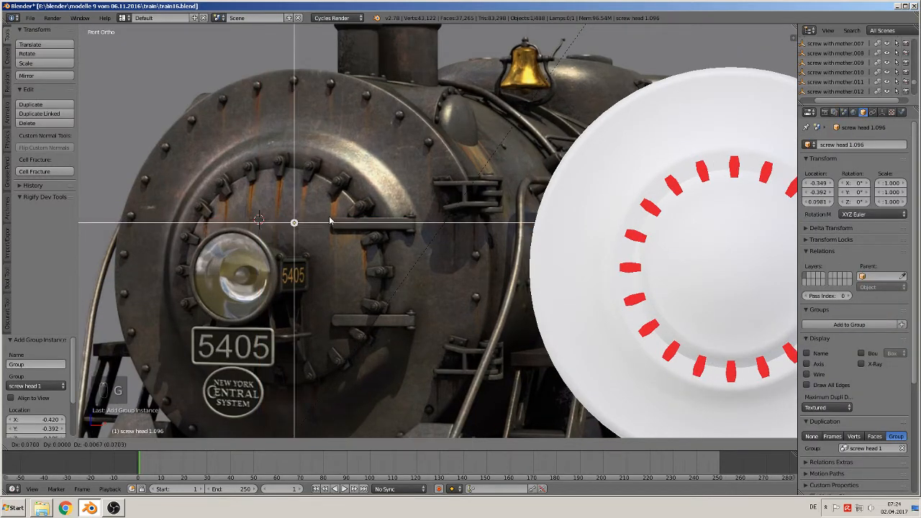
{"action": "left_click", "coordinate": [312, 85]}
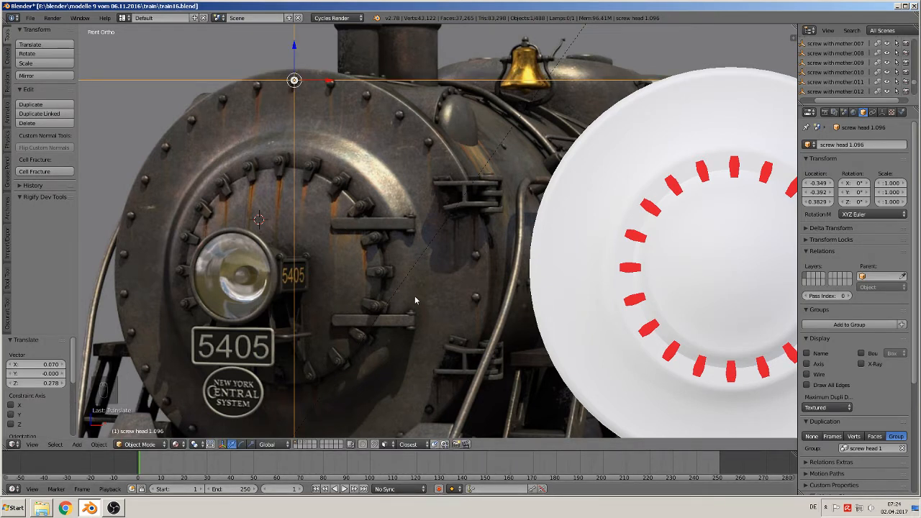
{"action": "scroll", "coordinate": [403, 165], "scroll_direction": "down", "scroll_amount": 3}
{"action": "left_click_drag", "start_coordinate": [395, 144], "coordinate": [650, 152]}
{"action": "middle_click_drag", "start_coordinate": [649, 152], "coordinate": [591, 170]}
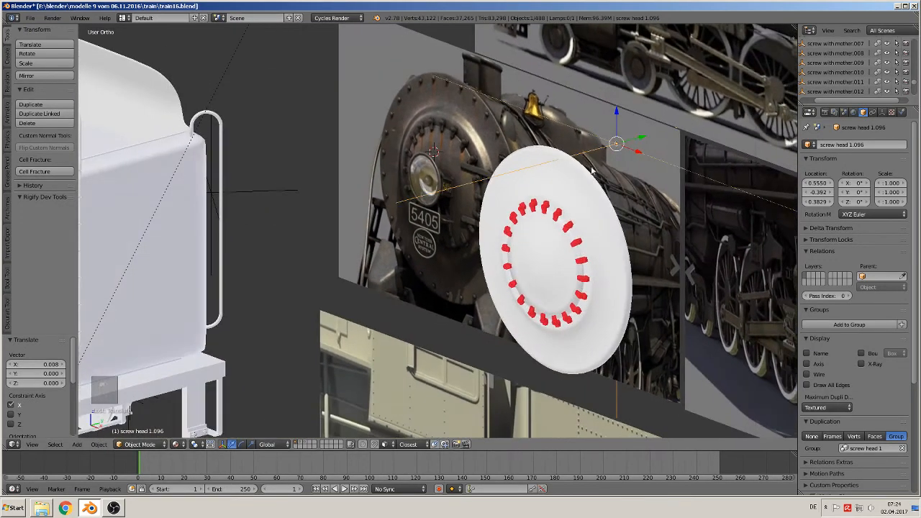
{"action": "left_click_drag", "start_coordinate": [648, 137], "coordinate": [570, 161]}
{"action": "key", "text": "x"}
{"action": "left_click", "coordinate": [566, 161]}
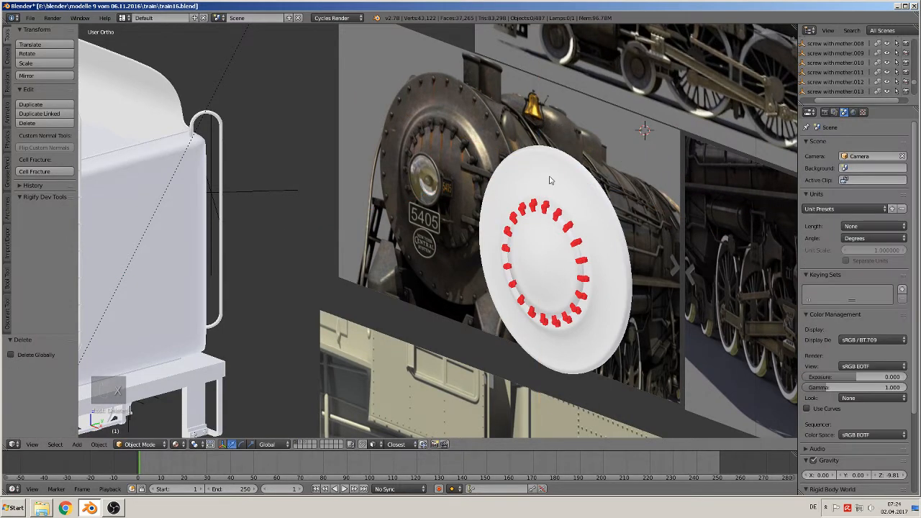
Show the layer with the wheel parts in front wireframe view and select the small octagonal cylinder near the wheel's centre.
{"action": "middle_click_drag", "start_coordinate": [549, 179], "coordinate": [486, 232]}
{"action": "key", "text": "KP_1"}
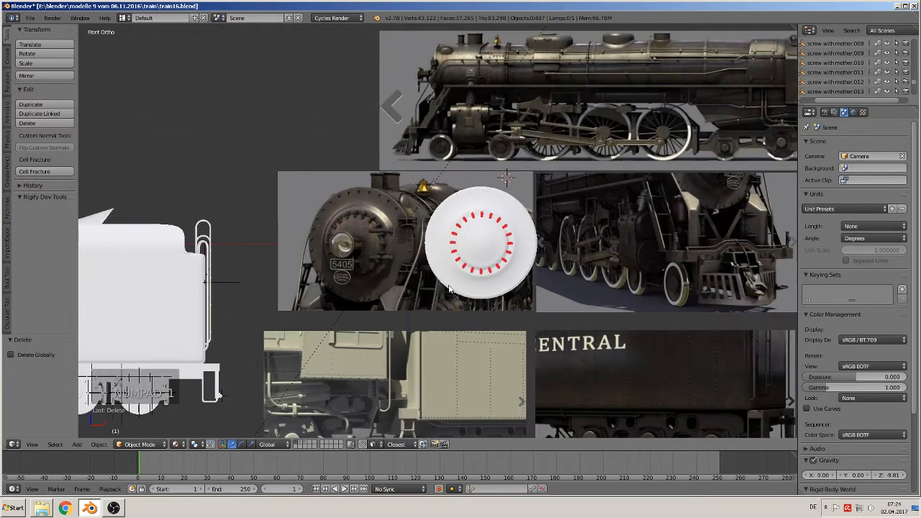
{"action": "left_click", "coordinate": [301, 444]}
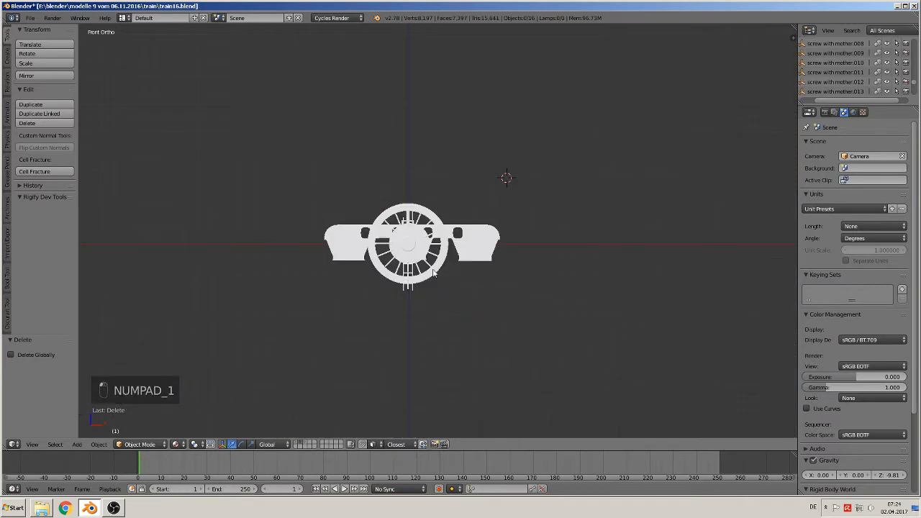
{"action": "scroll", "coordinate": [432, 272], "scroll_direction": "up", "scroll_amount": 5}
{"action": "key", "text": "z"}
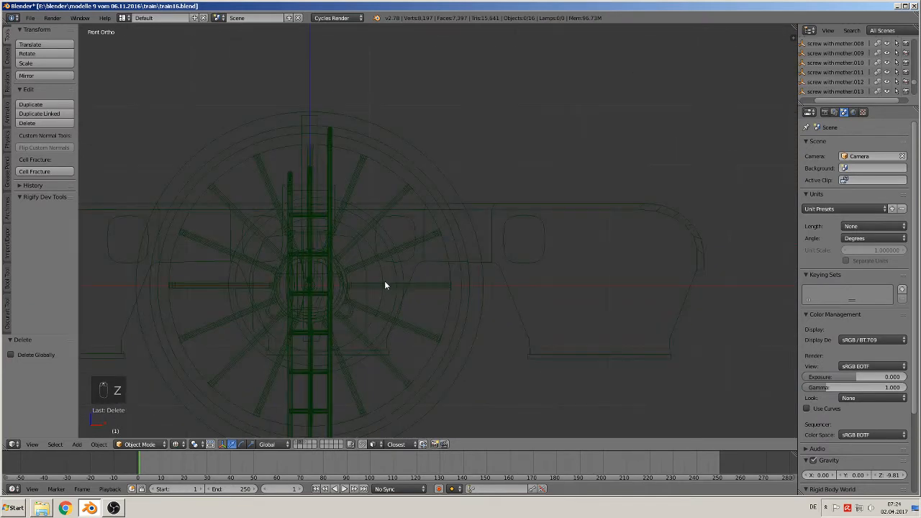
{"action": "scroll", "coordinate": [384, 286], "scroll_direction": "up", "scroll_amount": 6}
{"action": "right_click", "coordinate": [271, 161]}
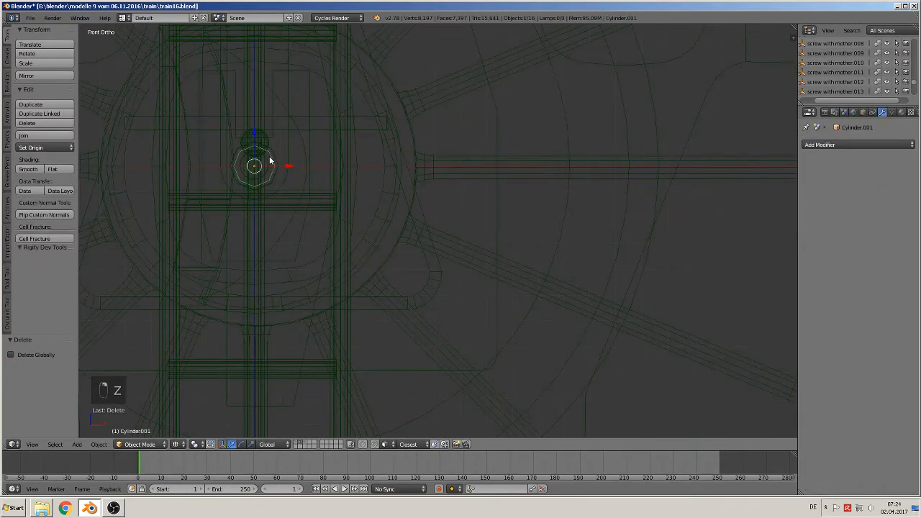
Try moving the octagonal cylinder along the X axis and undo the move.
{"action": "middle_click_drag", "start_coordinate": [270, 161], "coordinate": [257, 175]}
{"action": "key", "text": "g"}
{"action": "key", "text": "x"}
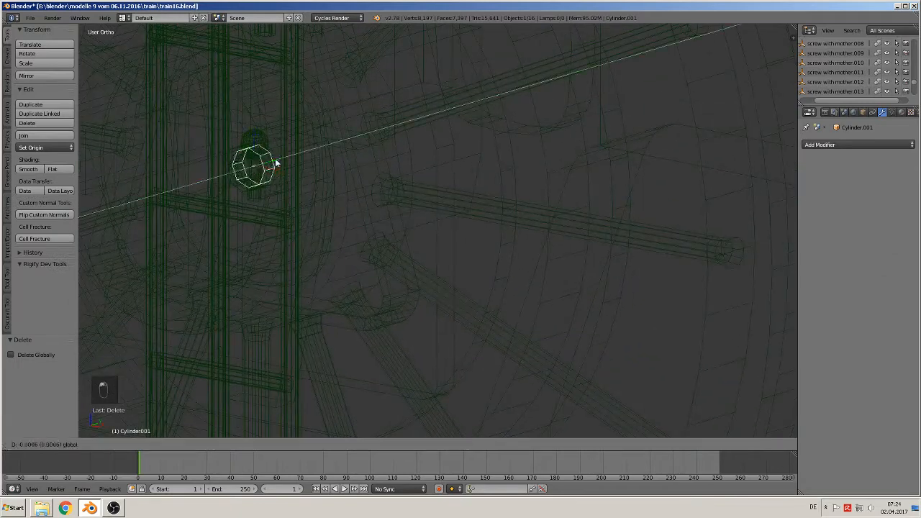
{"action": "left_click", "coordinate": [237, 178]}
{"action": "key", "text": "ctrl+z"}
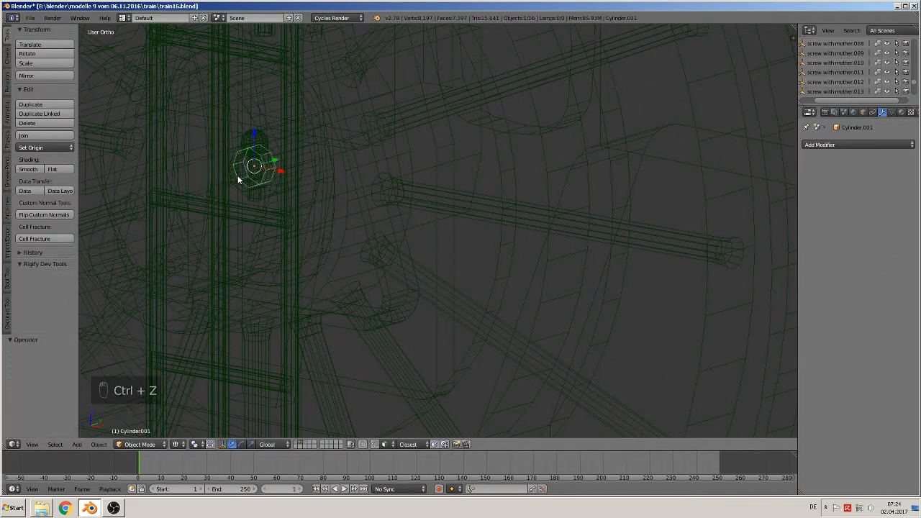
Duplicate the octagonal cylinder in place, move the copy to the boiler front's layer and show that layer.
{"action": "key", "text": "shift+d"}
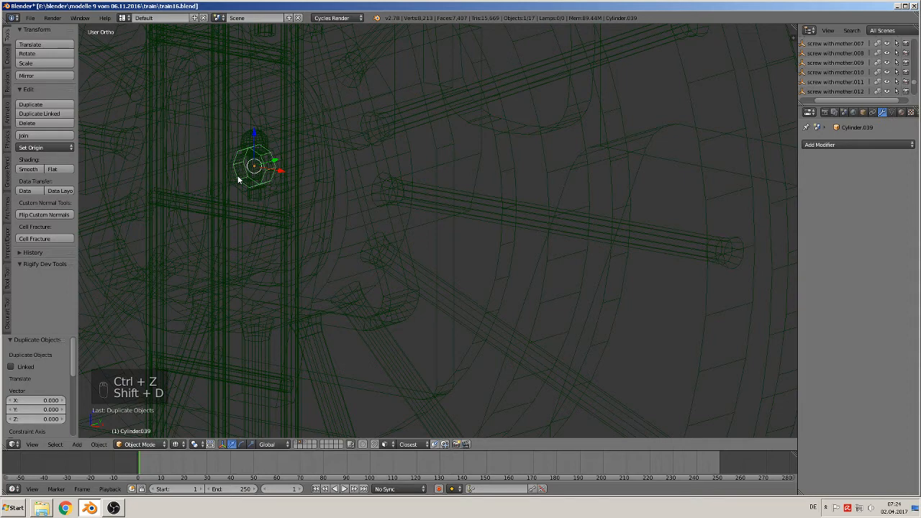
{"action": "key", "text": "m"}
{"action": "left_click", "coordinate": [314, 197]}
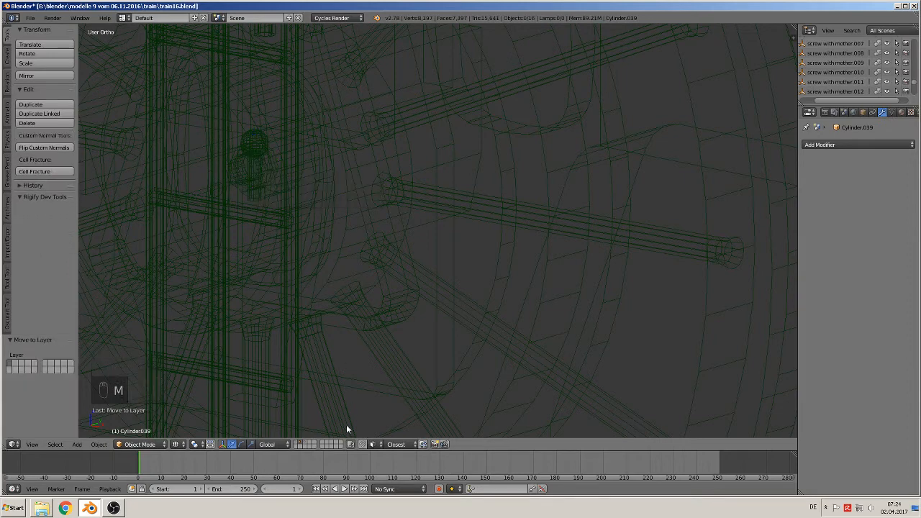
{"action": "left_click", "coordinate": [300, 442]}
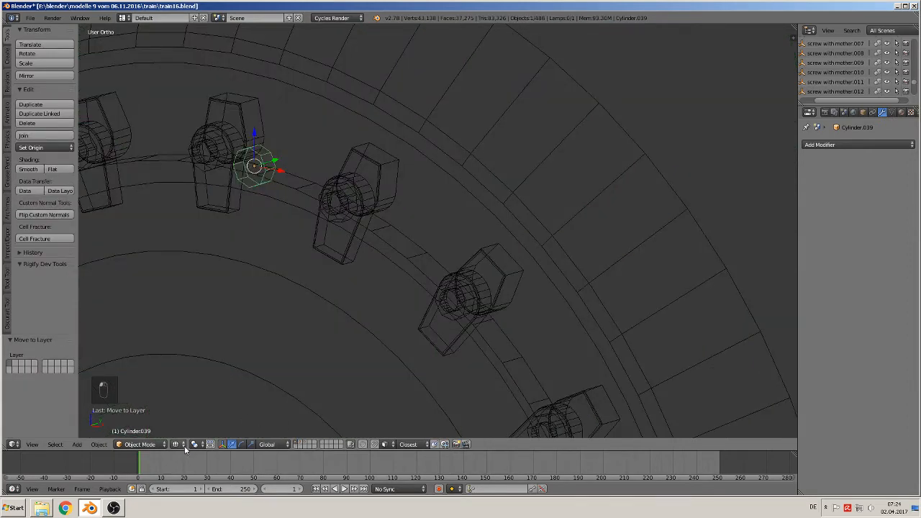
{"action": "middle_click_drag", "start_coordinate": [193, 430], "coordinate": [265, 321]}
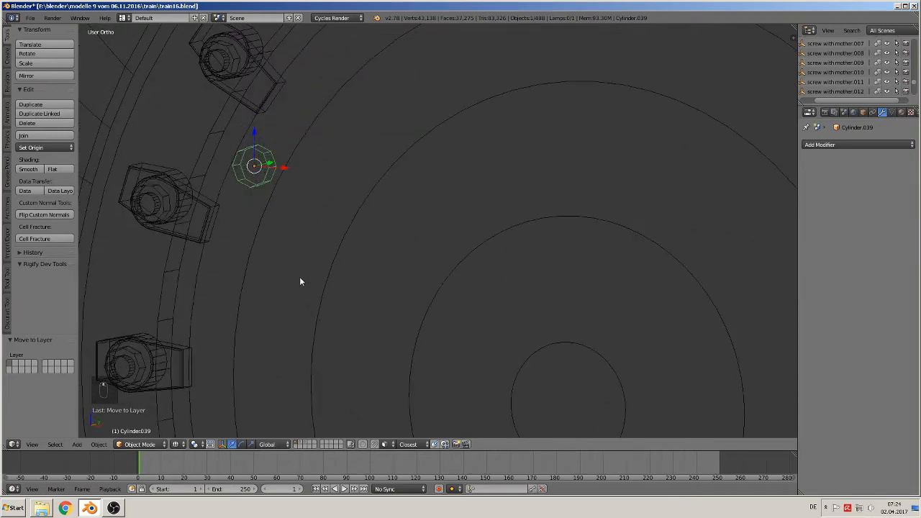
Move the octagonal cylinder in front view onto the upper rim of the boiler disc, about 0.525 in X and 0.381 in Z.
{"action": "key", "text": "KP_1"}
{"action": "scroll", "coordinate": [299, 276], "scroll_direction": "down", "scroll_amount": 8}
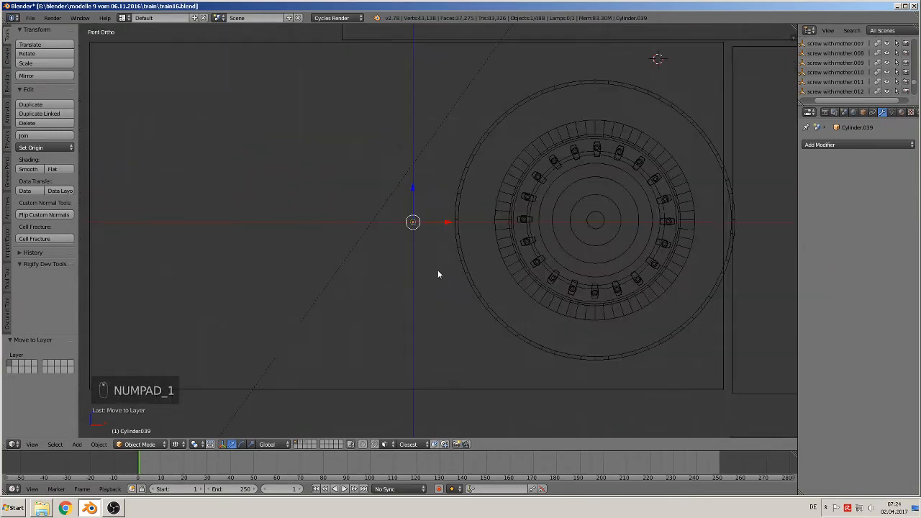
{"action": "middle_click_drag", "start_coordinate": [437, 271], "coordinate": [297, 356], "text": "shift"}
{"action": "key", "text": "g"}
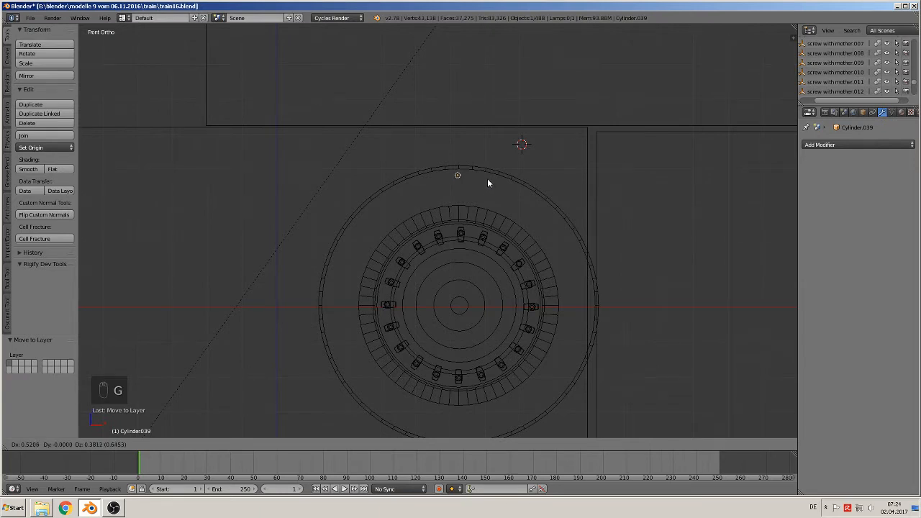
{"action": "left_click", "coordinate": [488, 182]}
{"action": "scroll", "coordinate": [496, 227], "scroll_direction": "up", "scroll_amount": 3}
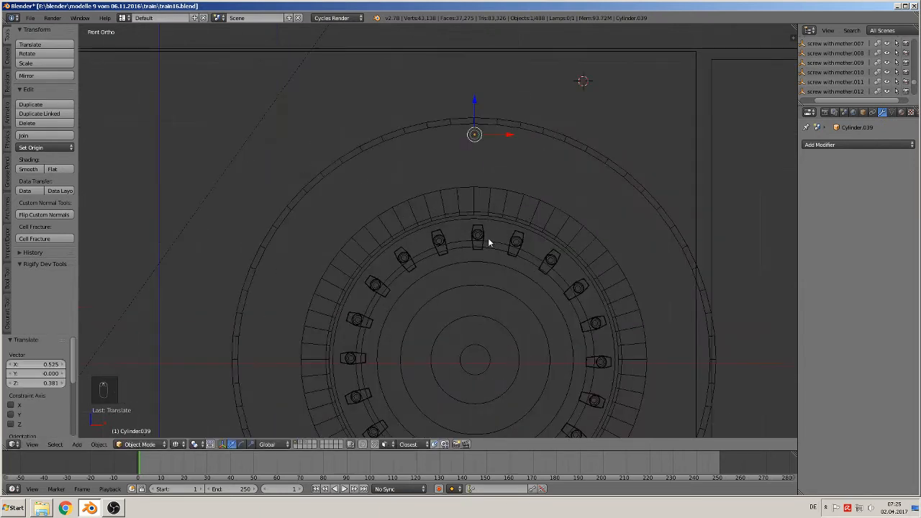
Display the scene shaded and move the octagonal cylinder about -0.664 along the Y axis to just in front of the disc.
{"action": "left_click", "coordinate": [174, 444]}
{"action": "left_click", "coordinate": [206, 388]}
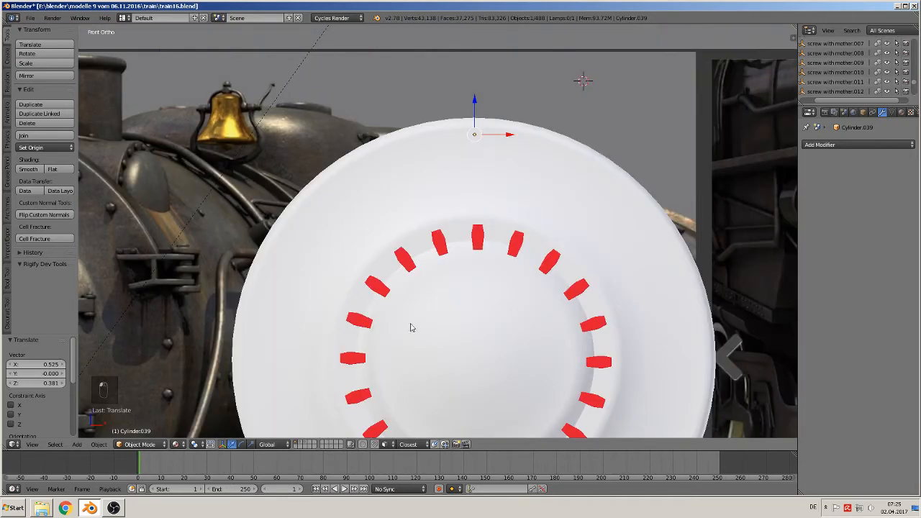
{"action": "mouse_move", "coordinate": [411, 325]}
{"action": "middle_mouse_down"}
{"action": "mouse_move", "coordinate": [372, 331]}
{"action": "mouse_move", "coordinate": [410, 280]}
{"action": "middle_mouse_up"}
{"action": "key", "text": "g"}
{"action": "key", "text": "y"}
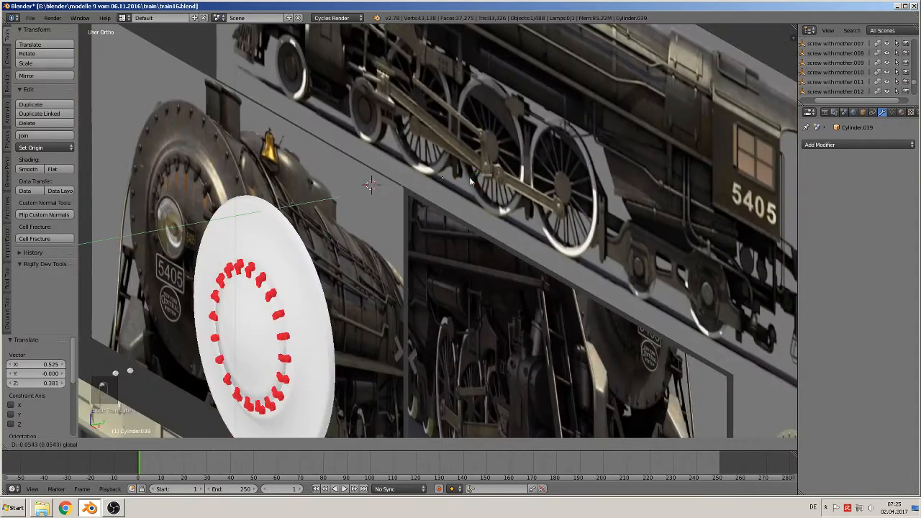
{"action": "left_click", "coordinate": [291, 223]}
{"action": "key", "text": "KP_Decimal"}
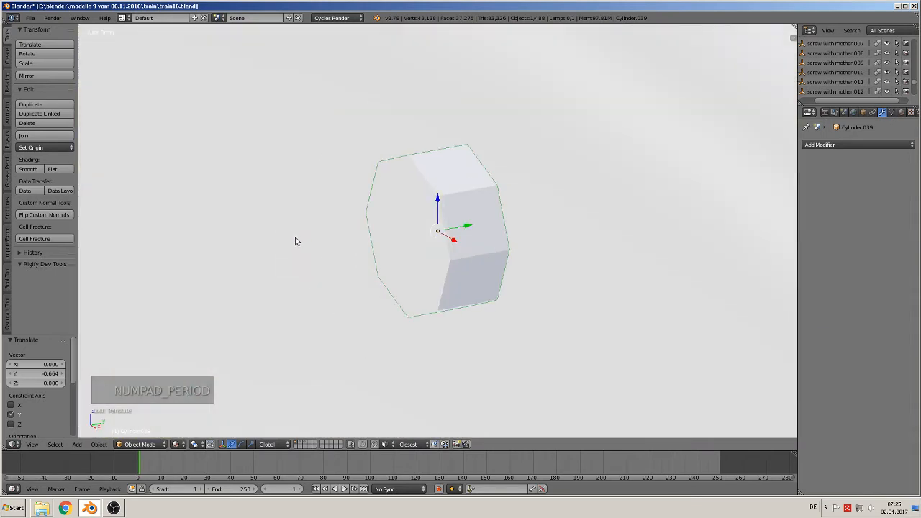
Move the octagonal cylinder about 0.005 along Y in side view so it sits against the disc's front face.
{"action": "key", "text": "KP_3"}
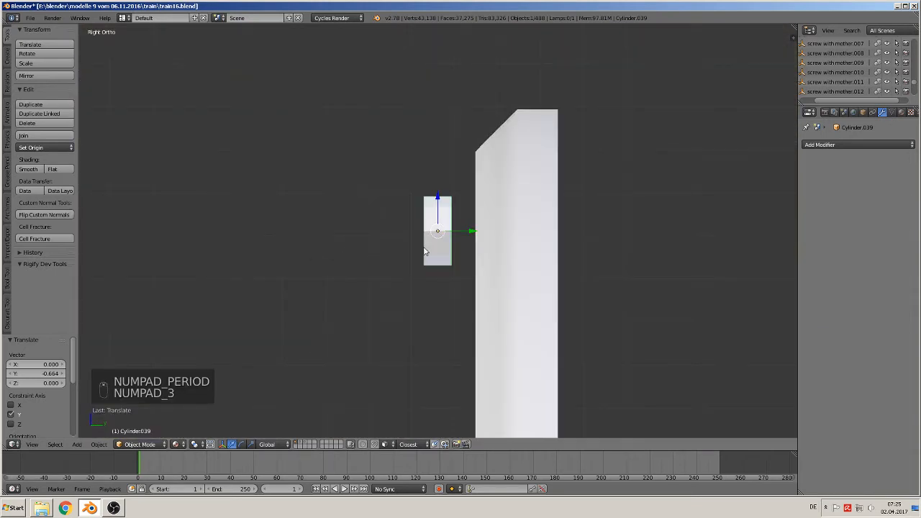
{"action": "key", "text": "g"}
{"action": "key", "text": "y"}
{"action": "left_click", "coordinate": [493, 237]}
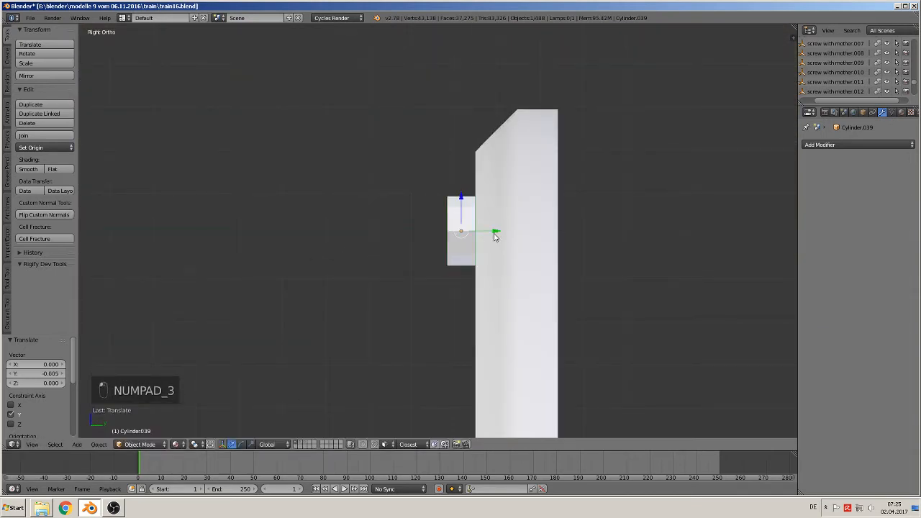
Remove the octagonal cylinder from the "screw head 1" group.
{"action": "middle_click_drag", "start_coordinate": [494, 237], "coordinate": [537, 269]}
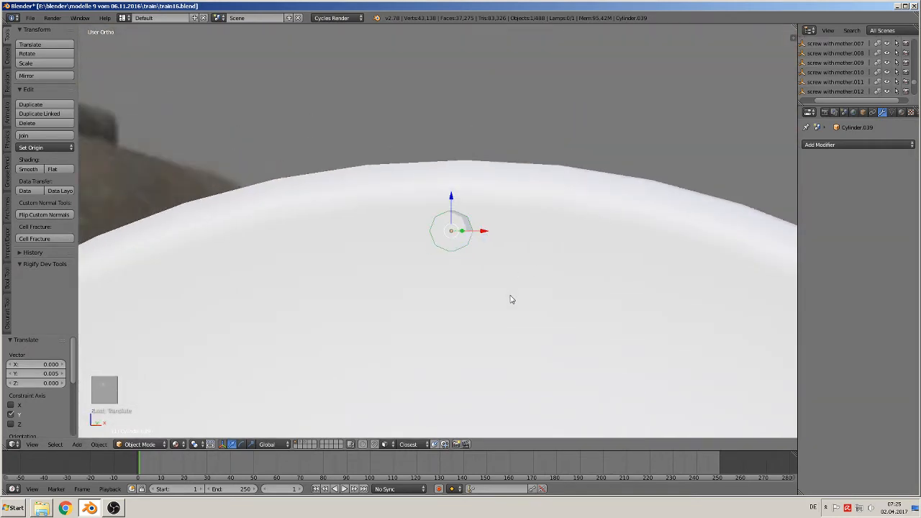
{"action": "middle_click_drag", "start_coordinate": [510, 297], "coordinate": [808, 189]}
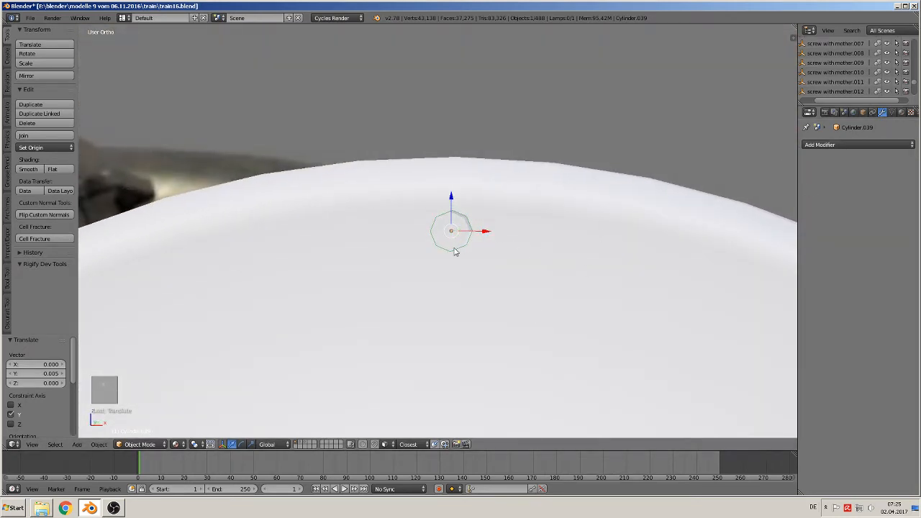
{"action": "left_click", "coordinate": [863, 113]}
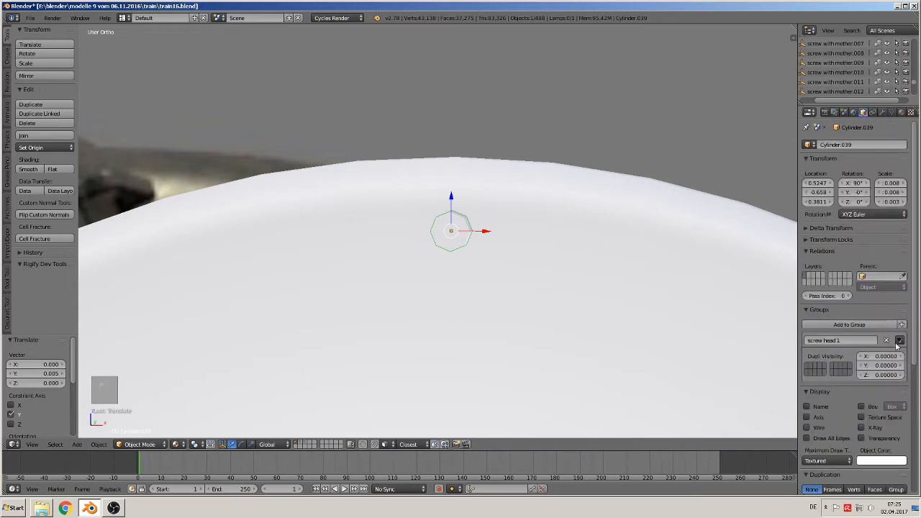
{"action": "left_click", "coordinate": [886, 341]}
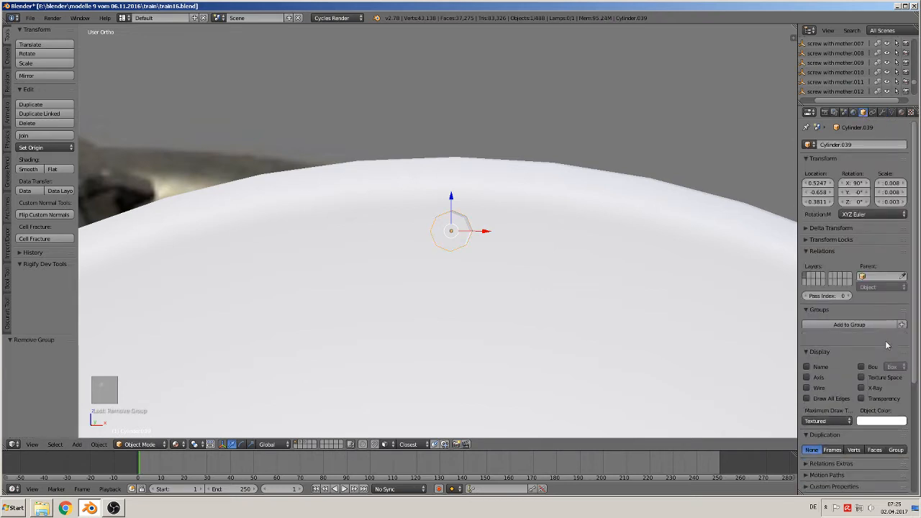
Assign the existing red material "Material" to the octagonal cylinder.
{"action": "key", "text": "KP_1"}
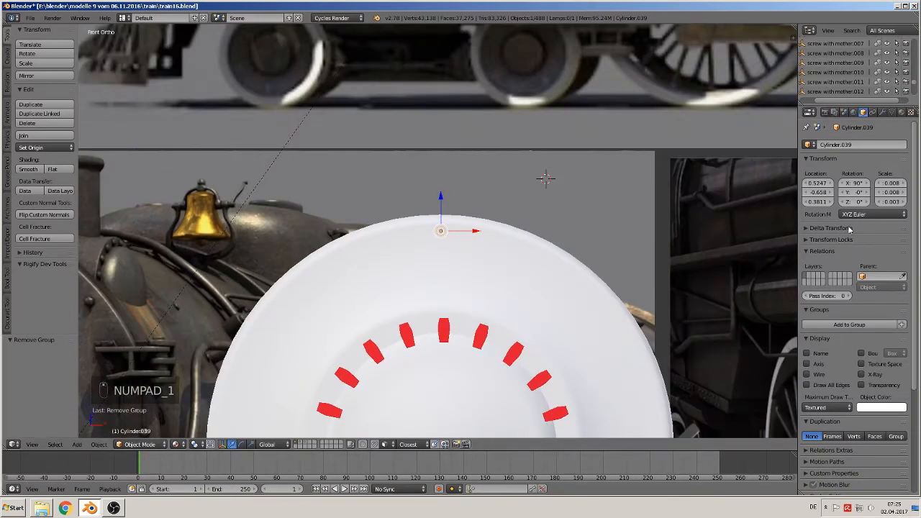
{"action": "left_click", "coordinate": [902, 113]}
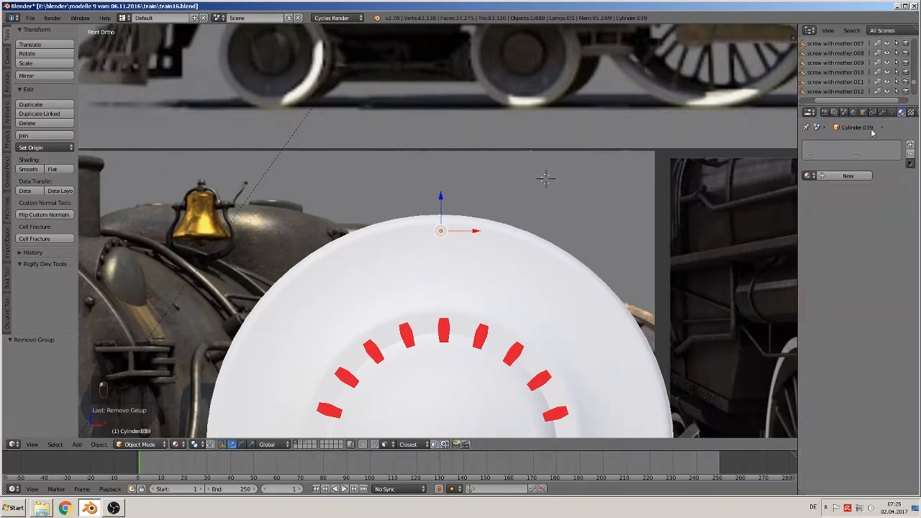
{"action": "left_click", "coordinate": [808, 176]}
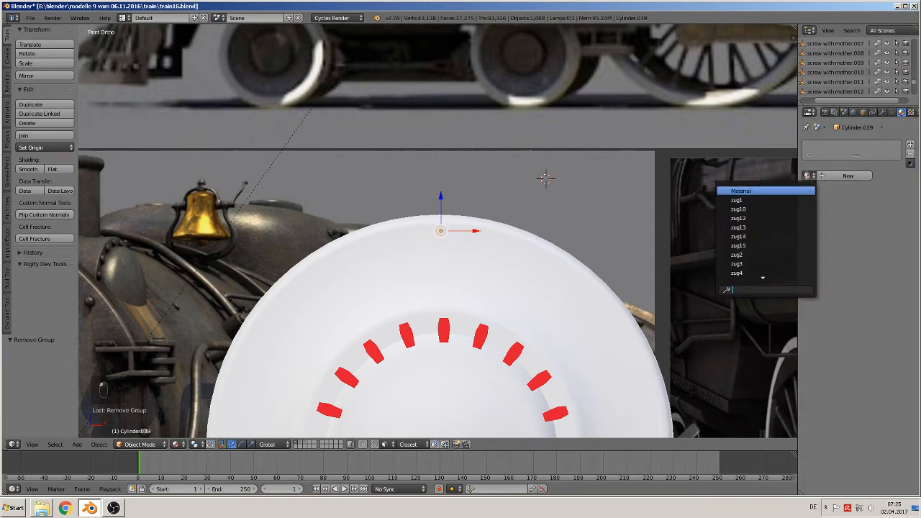
{"action": "scroll", "coordinate": [755, 231], "scroll_direction": "down", "scroll_amount": 3}
{"action": "left_click", "coordinate": [736, 190]}
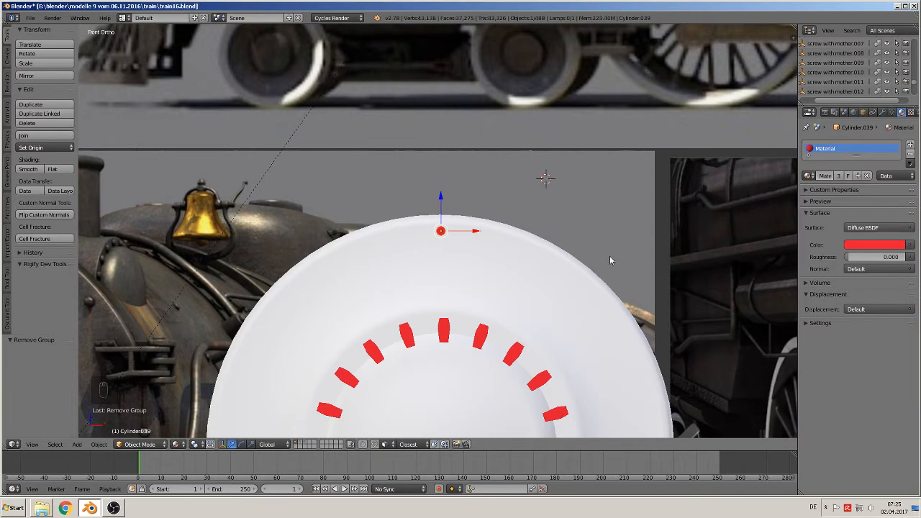
Place the 3D cursor at the disc's centre in front view and set the octagonal cylinder's origin to the cursor.
{"action": "key", "text": "KP_1"}
{"action": "scroll", "coordinate": [511, 310], "scroll_direction": "down", "scroll_amount": 4}
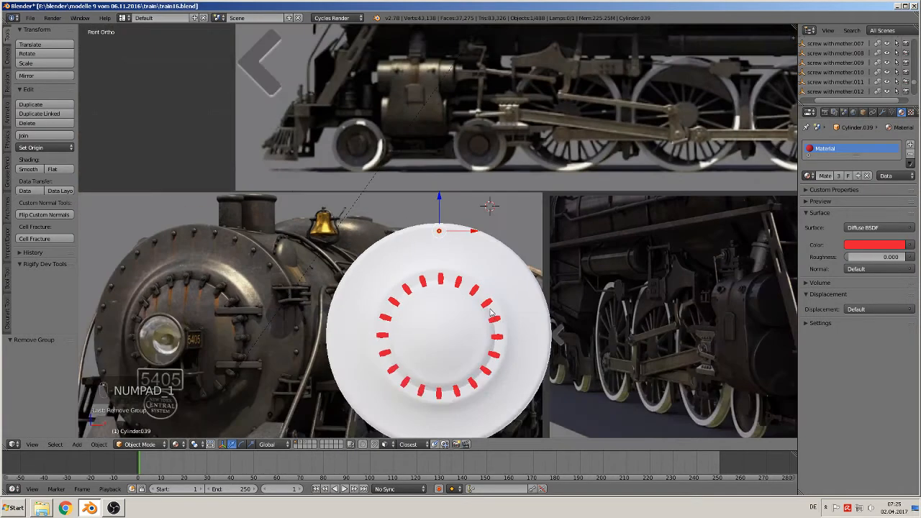
{"action": "scroll", "coordinate": [490, 313], "scroll_direction": "up", "scroll_amount": 3}
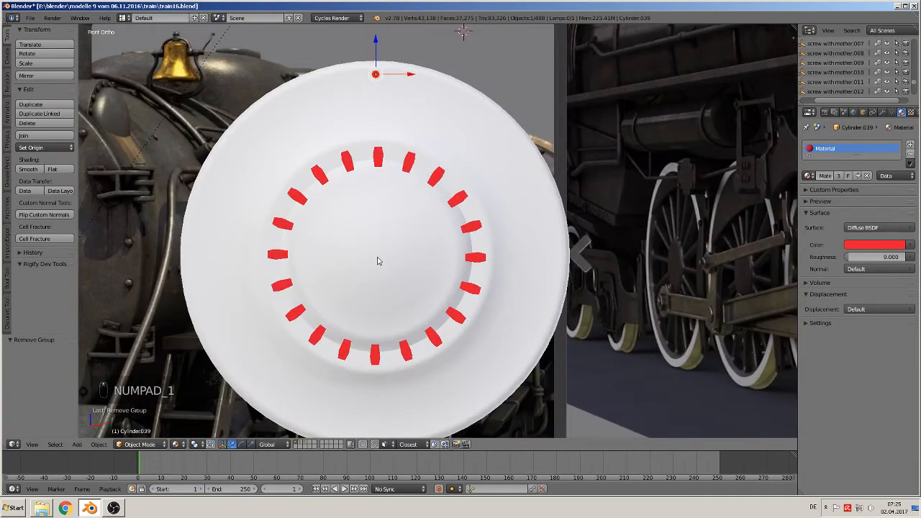
{"action": "right_click", "coordinate": [375, 257]}
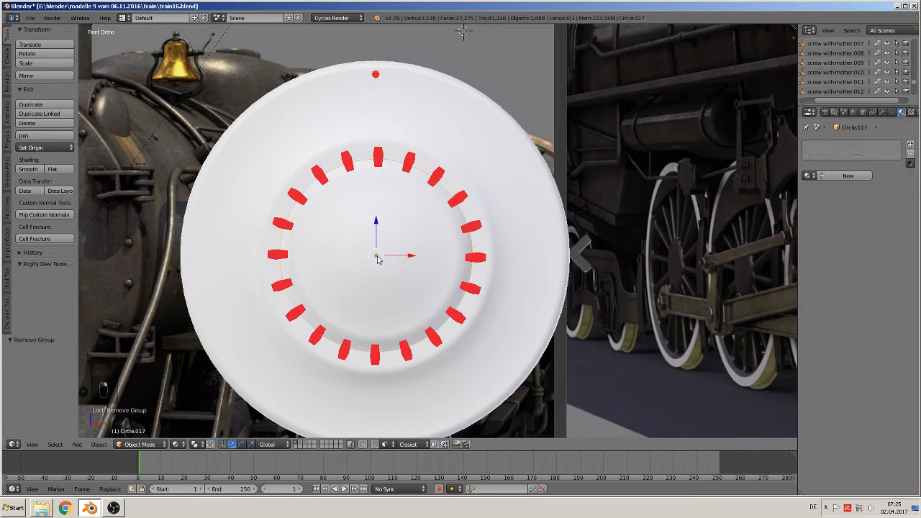
{"action": "left_click", "coordinate": [377, 257]}
{"action": "right_click", "coordinate": [375, 76]}
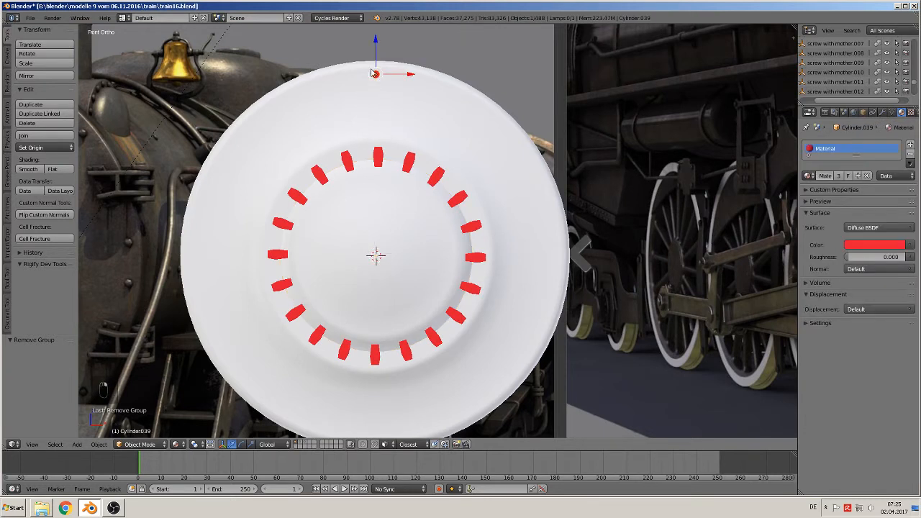
{"action": "left_click", "coordinate": [33, 149]}
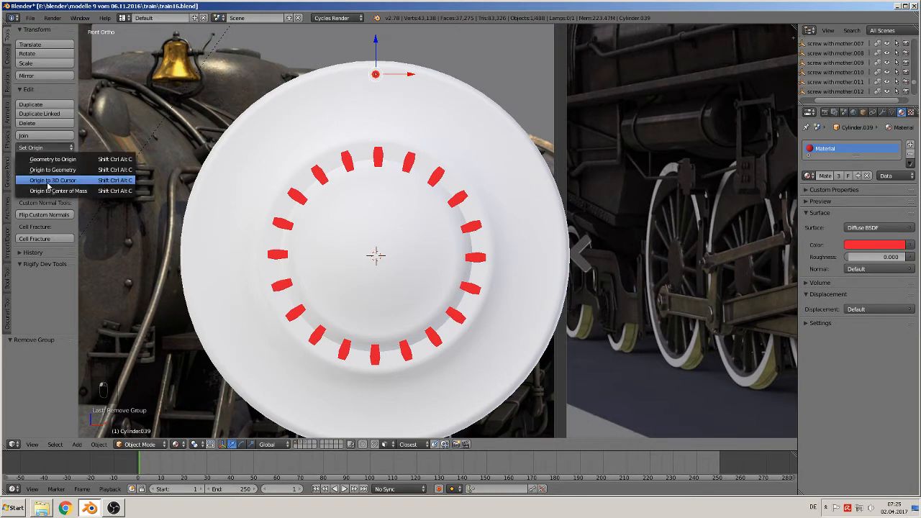
{"action": "left_click", "coordinate": [49, 181]}
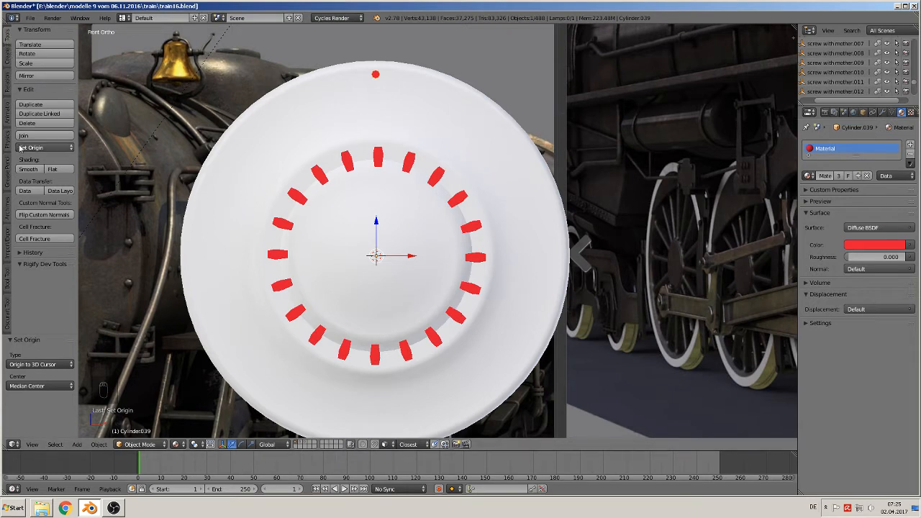
Spin the cylinder's mesh 360° around the disc's centre in 28 steps to form a ring of screw heads.
{"action": "key", "text": "Tab"}
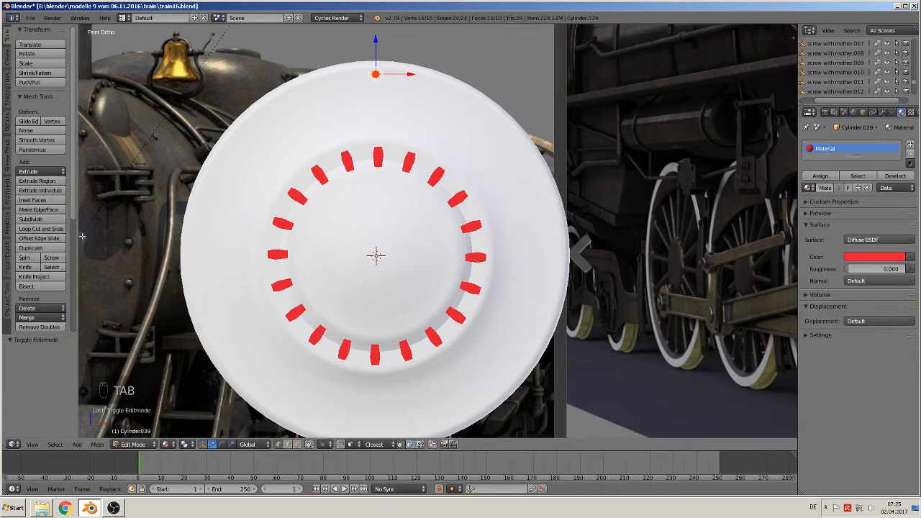
{"action": "left_click", "coordinate": [26, 257]}
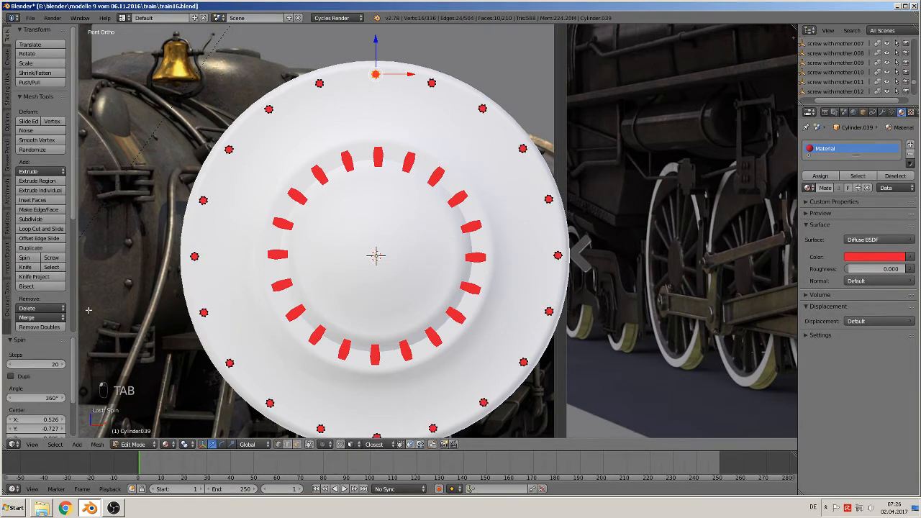
{"action": "left_click", "coordinate": [50, 365]}
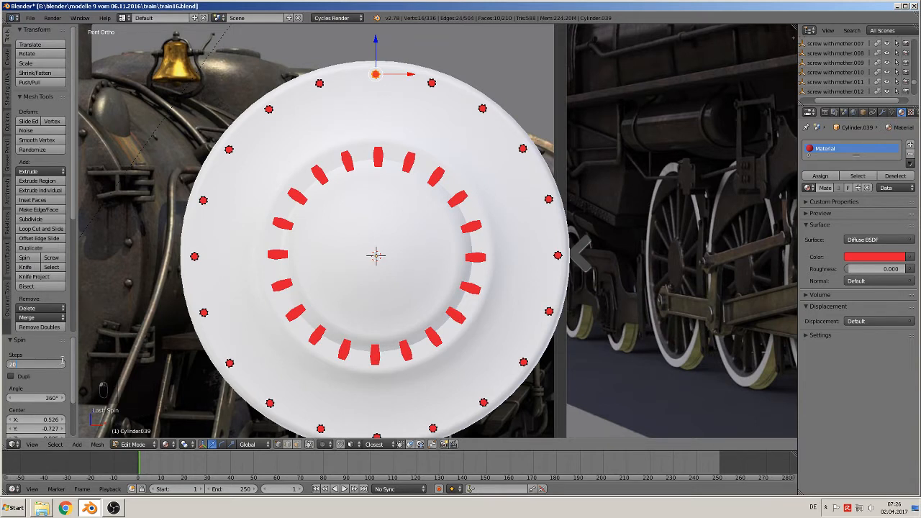
{"action": "type", "text": "28"}
{"action": "key", "text": "Return"}
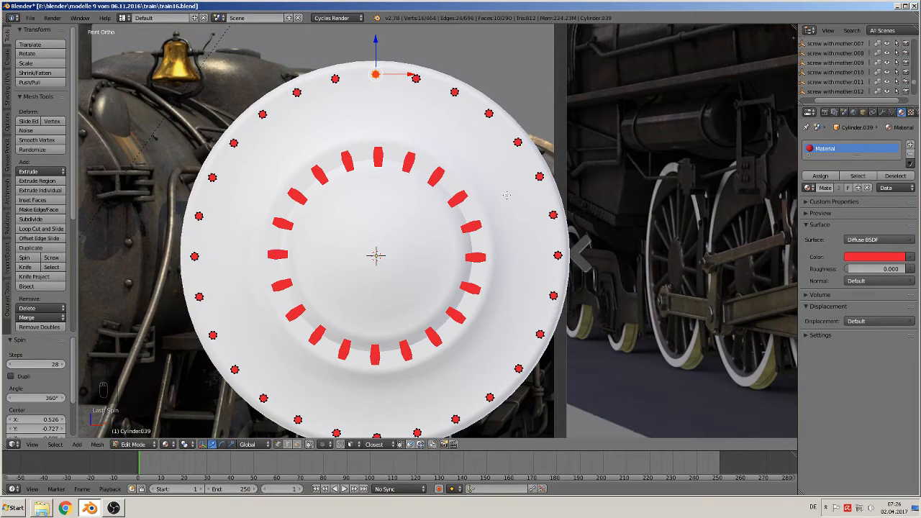
{"action": "key", "text": "Tab"}
Compare the ring of screw heads on the disc's rim with the boiler front in the reference photo.
{"action": "middle_click_drag", "start_coordinate": [554, 195], "coordinate": [481, 218]}
{"action": "key", "text": "KP_1"}
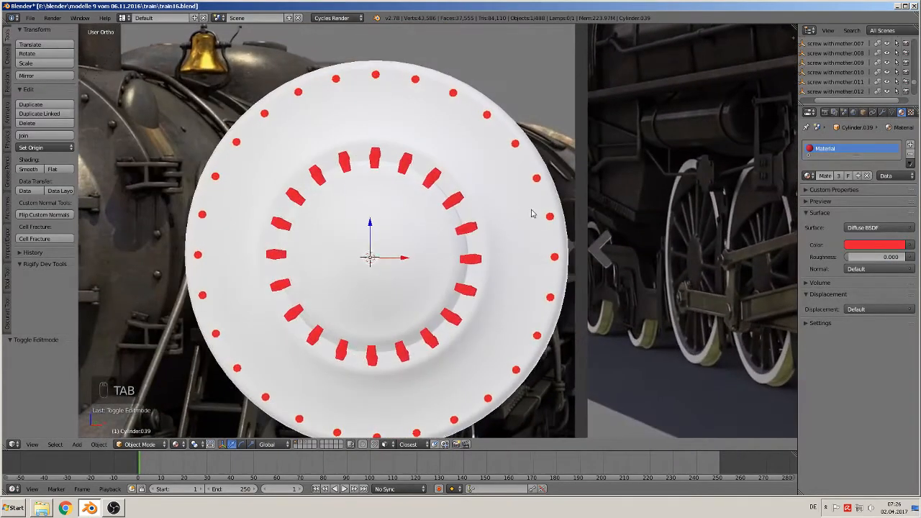
{"action": "scroll", "coordinate": [468, 216], "scroll_direction": "down", "scroll_amount": 3}
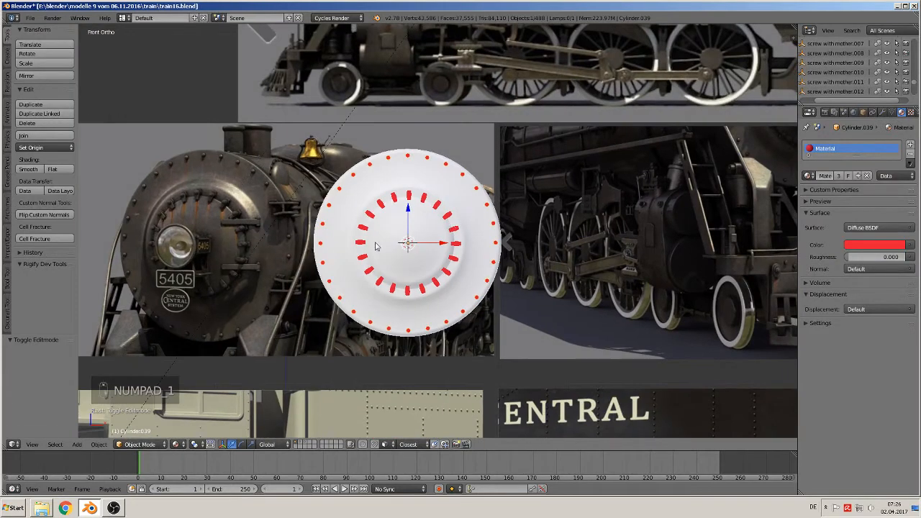
{"action": "scroll", "coordinate": [366, 245], "scroll_direction": "up", "scroll_amount": 2}
{"action": "middle_click_drag", "start_coordinate": [366, 244], "coordinate": [488, 235], "text": "shift"}
{"action": "scroll", "coordinate": [488, 235], "scroll_direction": "up", "scroll_amount": 1}
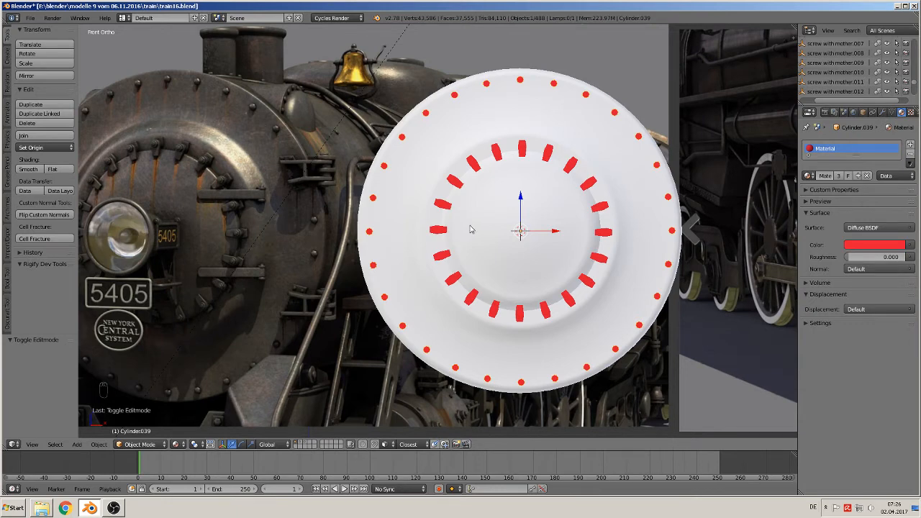
{"action": "scroll", "coordinate": [376, 228], "scroll_direction": "up", "scroll_amount": 1}
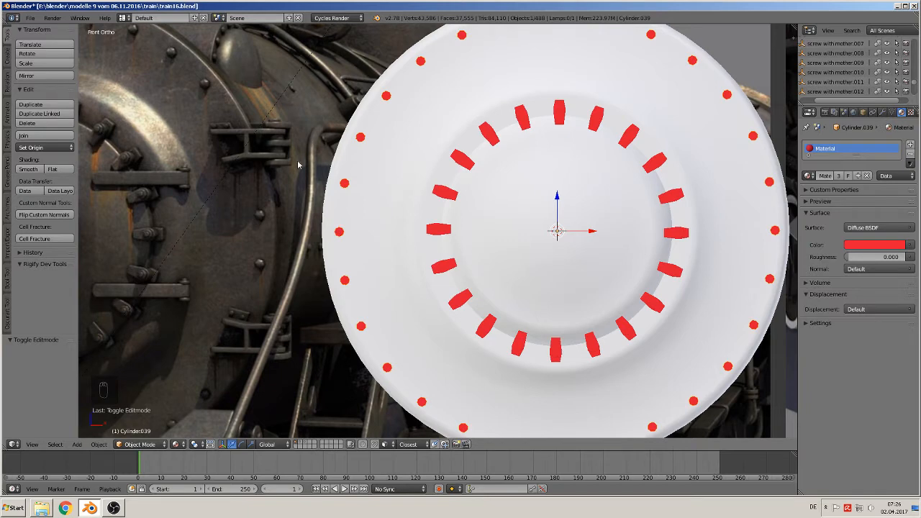
Add a cube at the inner end of the reference photo's upper hinge strap and scale it down to about 0.009.
{"action": "middle_click_drag", "start_coordinate": [298, 165], "coordinate": [627, 211], "text": "shift"}
{"action": "scroll", "coordinate": [569, 225], "scroll_direction": "up", "scroll_amount": 5}
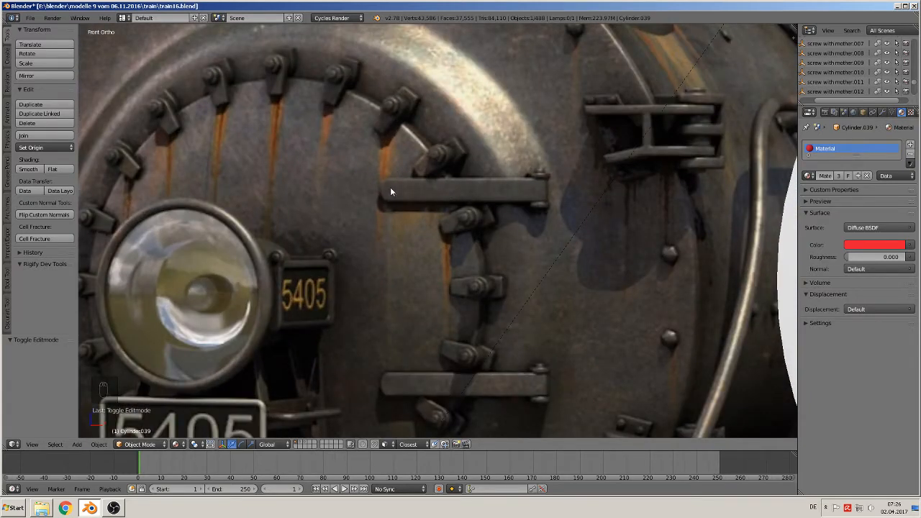
{"action": "left_click", "coordinate": [83, 445]}
{"action": "mouse_move", "coordinate": [89, 432]}
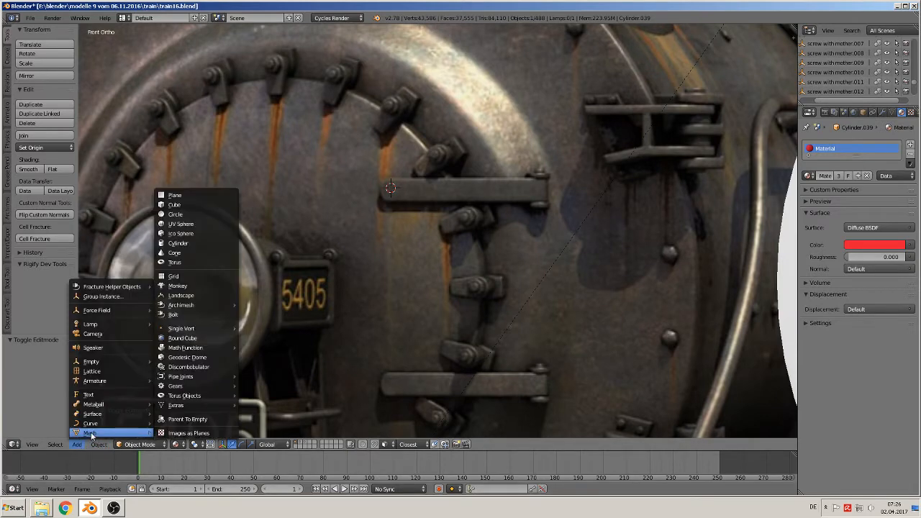
{"action": "left_click", "coordinate": [183, 205]}
{"action": "key", "text": "s"}
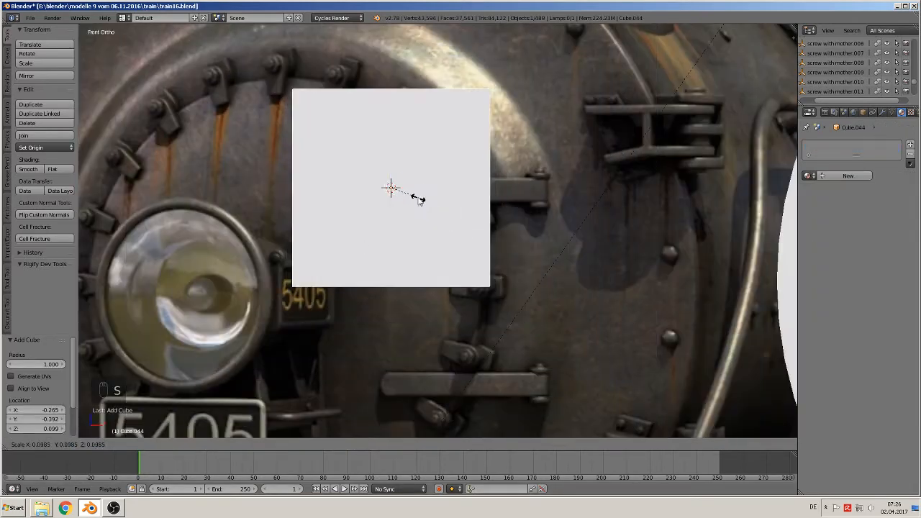
{"action": "left_click", "coordinate": [394, 189]}
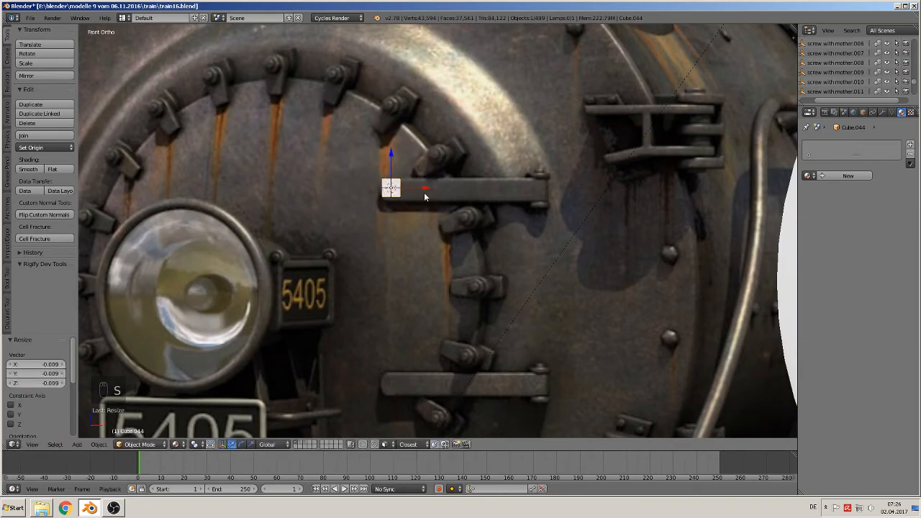
Scale the cube up by about 1.215, stretch it about 7.63 times along X and align it with the photo's upper hinge strap.
{"action": "left_click_drag", "start_coordinate": [424, 196], "coordinate": [502, 213]}
{"action": "key", "text": "s"}
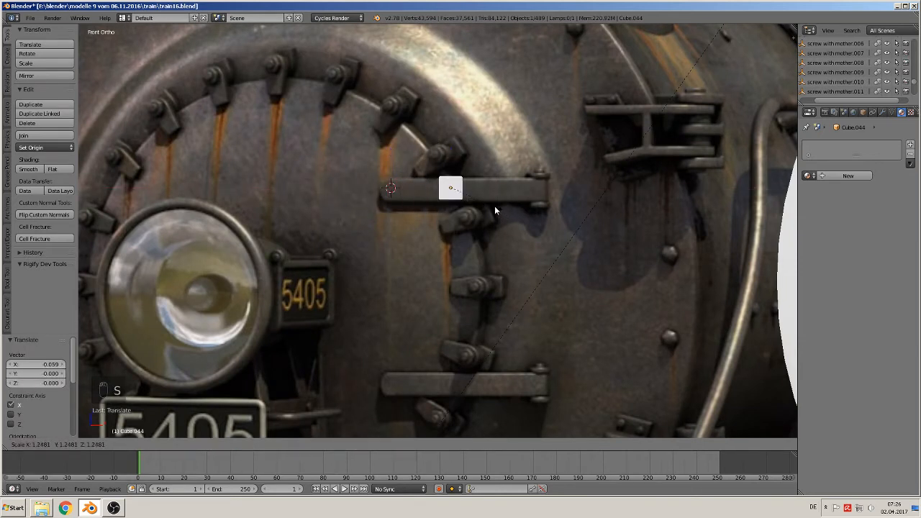
{"action": "left_click", "coordinate": [494, 206]}
{"action": "key", "text": "s"}
{"action": "key", "text": "x"}
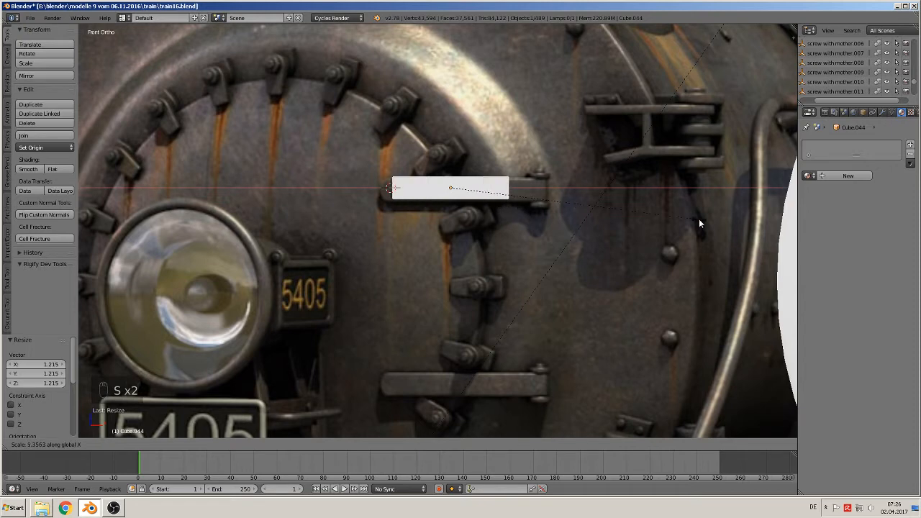
{"action": "left_click", "coordinate": [81, 231]}
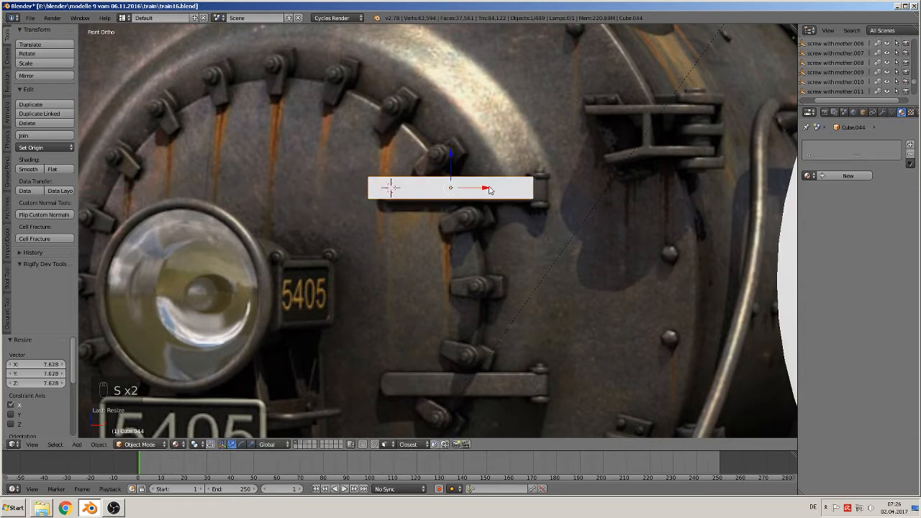
{"action": "left_click_drag", "start_coordinate": [496, 188], "coordinate": [510, 191]}
Move the strap bar about -0.048 along Y in front of the photo and thin it along Y by a factor of about 0.365.
{"action": "middle_click_drag", "start_coordinate": [417, 207], "coordinate": [453, 229]}
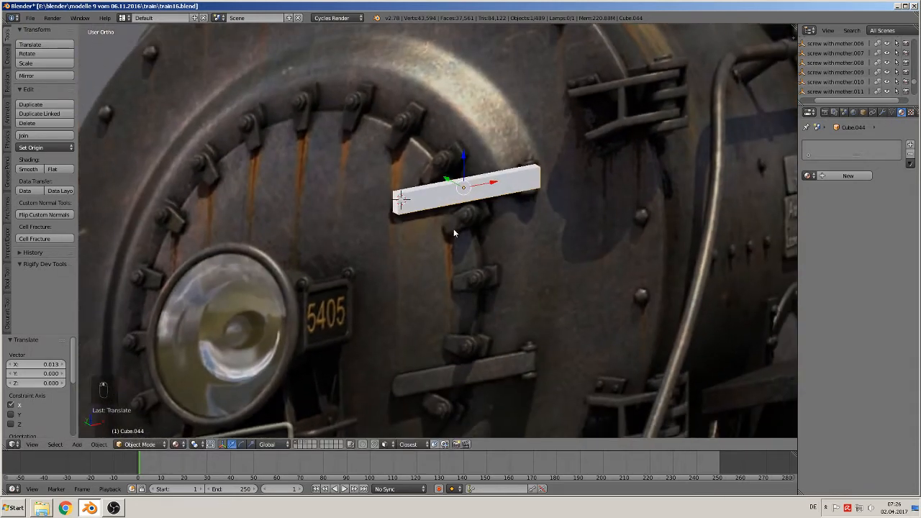
{"action": "left_click_drag", "start_coordinate": [442, 179], "coordinate": [461, 198]}
{"action": "scroll", "coordinate": [434, 239], "scroll_direction": "up", "scroll_amount": 2}
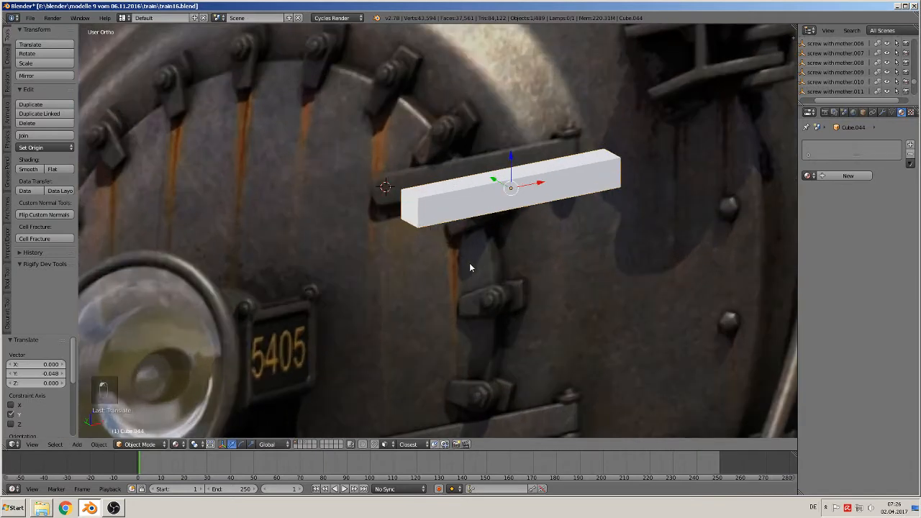
{"action": "key", "text": "w"}
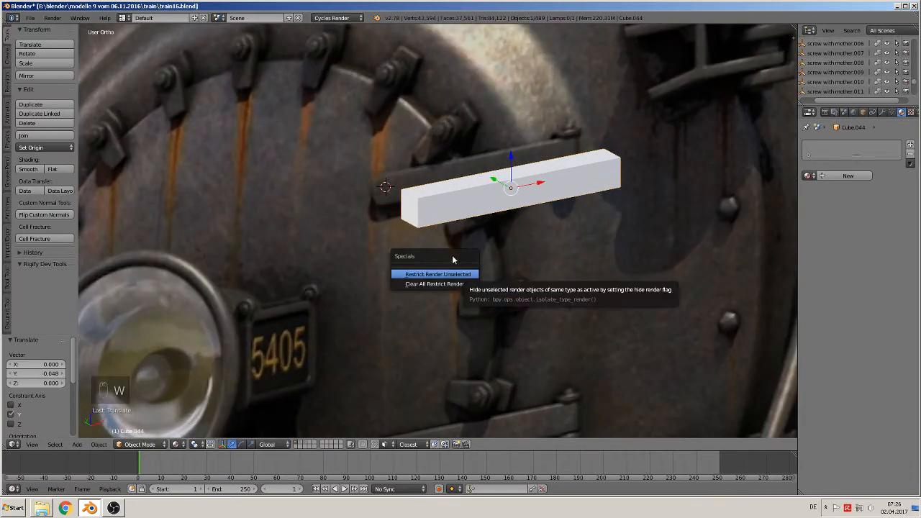
{"action": "key", "text": "s"}
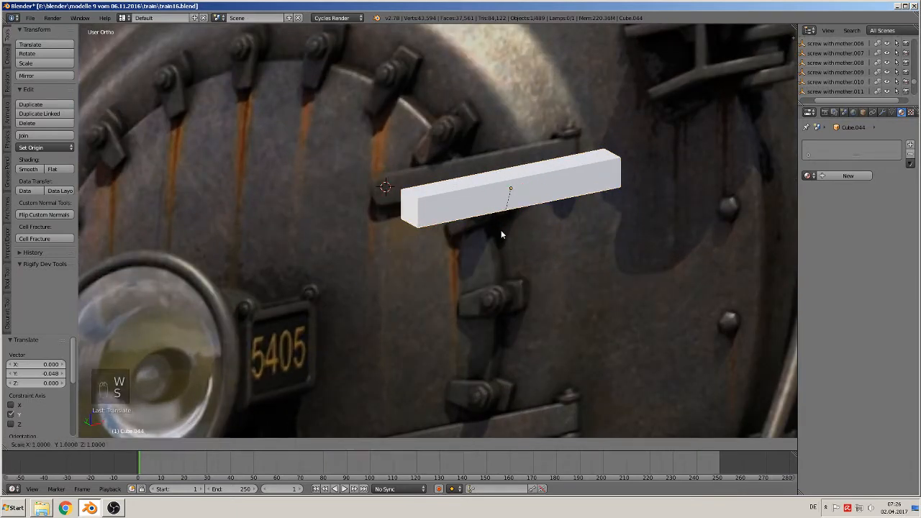
{"action": "key", "text": "y"}
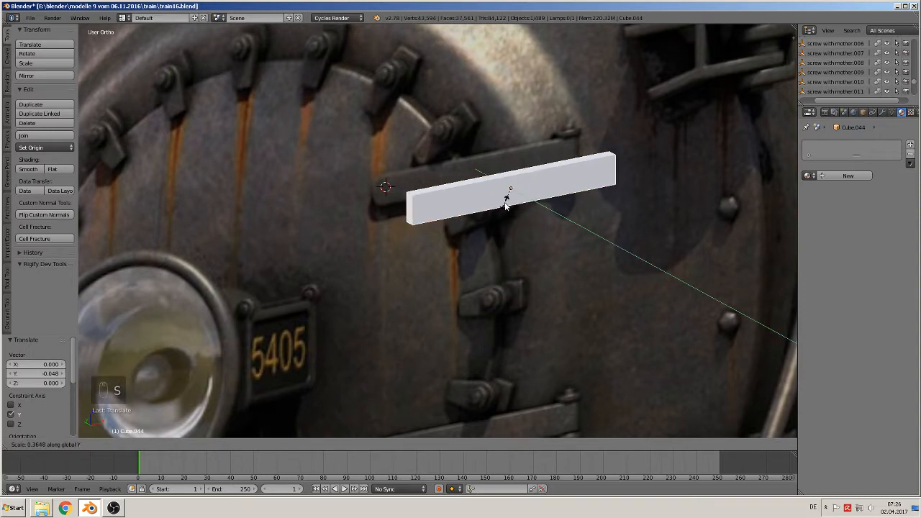
{"action": "left_click", "coordinate": [454, 231]}
Add one crosswise loop cut to the strap's mesh and slide it close to the rounded inner end shown in the photo.
{"action": "scroll", "coordinate": [439, 238], "scroll_direction": "up", "scroll_amount": 4}
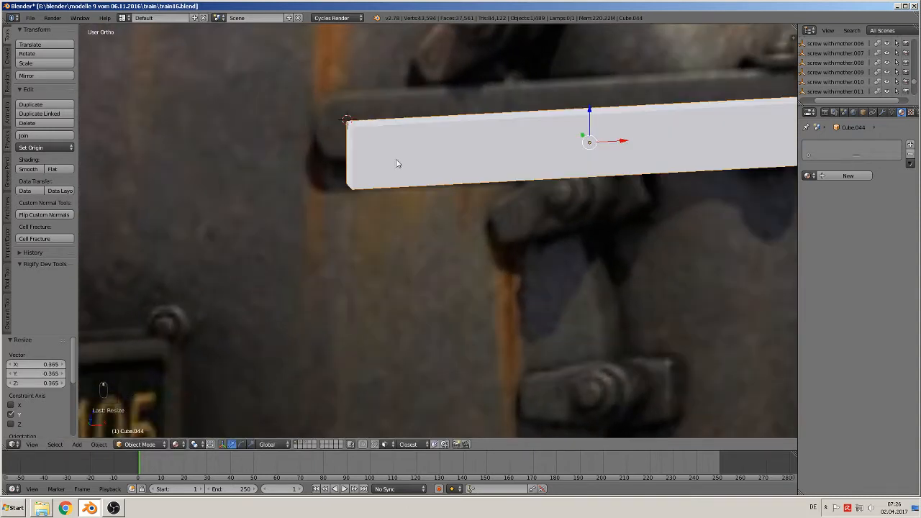
{"action": "key", "text": "Tab"}
{"action": "middle_click_drag", "start_coordinate": [416, 141], "coordinate": [399, 138]}
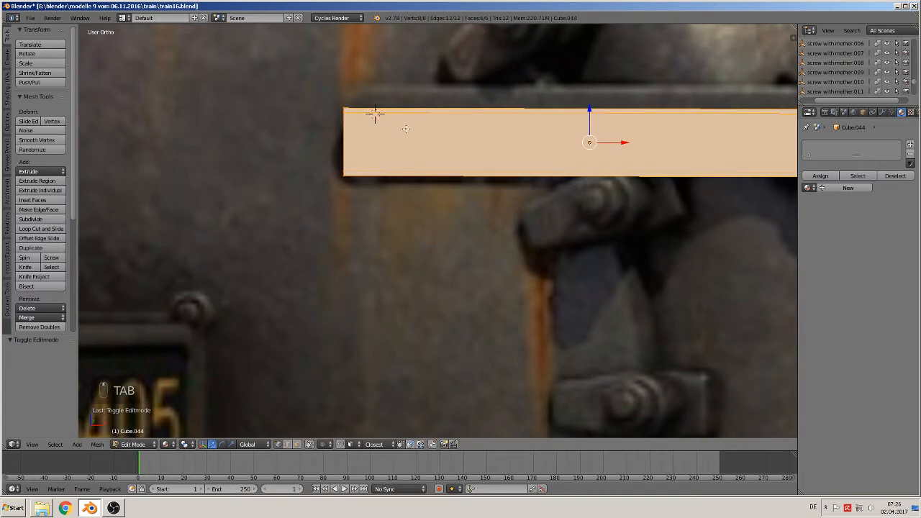
{"action": "key", "text": "ctrl+r"}
{"action": "left_click", "coordinate": [416, 118]}
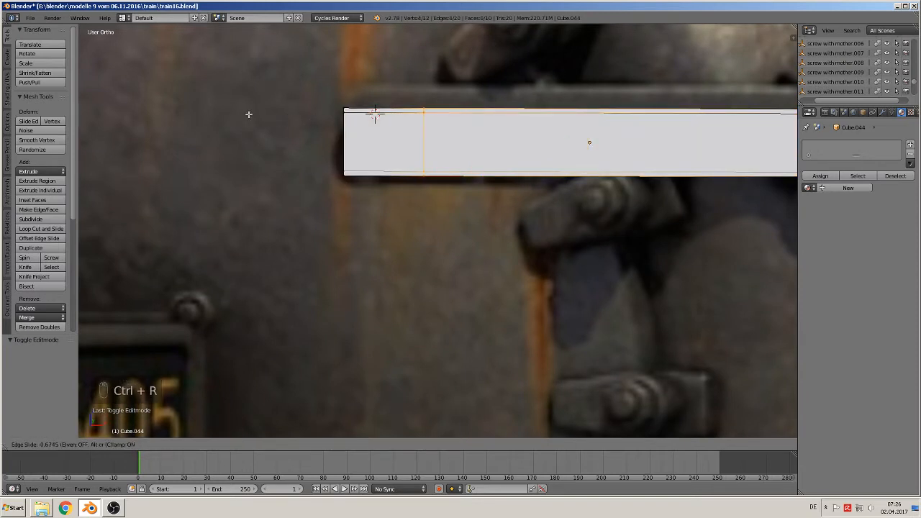
{"action": "left_click", "coordinate": [216, 110]}
{"action": "middle_click_drag", "start_coordinate": [280, 146], "coordinate": [317, 140]}
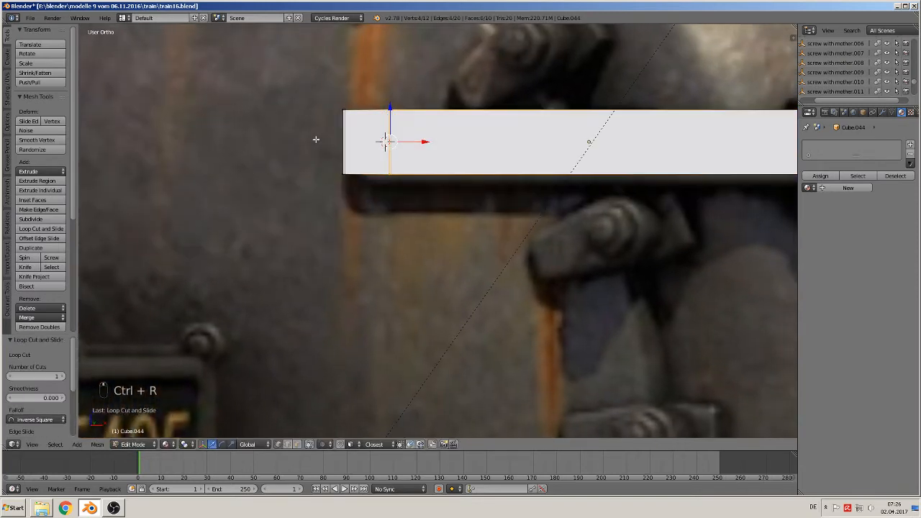
Add two lengthwise loop cuts along the strap and scale them closer together along Z by about 0.739.
{"action": "key", "text": "ctrl+r"}
{"action": "scroll", "coordinate": [384, 142], "scroll_direction": "up", "scroll_amount": 1}
{"action": "left_click", "coordinate": [384, 142]}
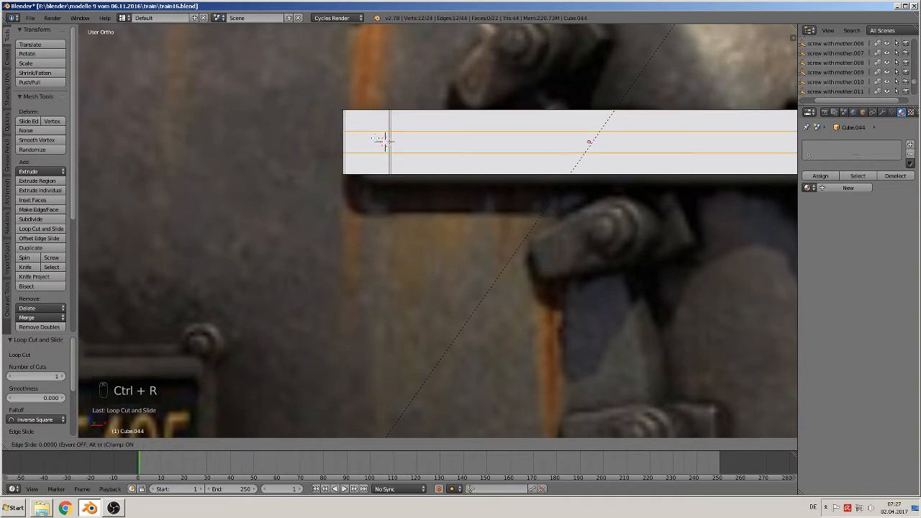
{"action": "right_click", "coordinate": [384, 142]}
{"action": "key", "text": "s"}
{"action": "key", "text": "z"}
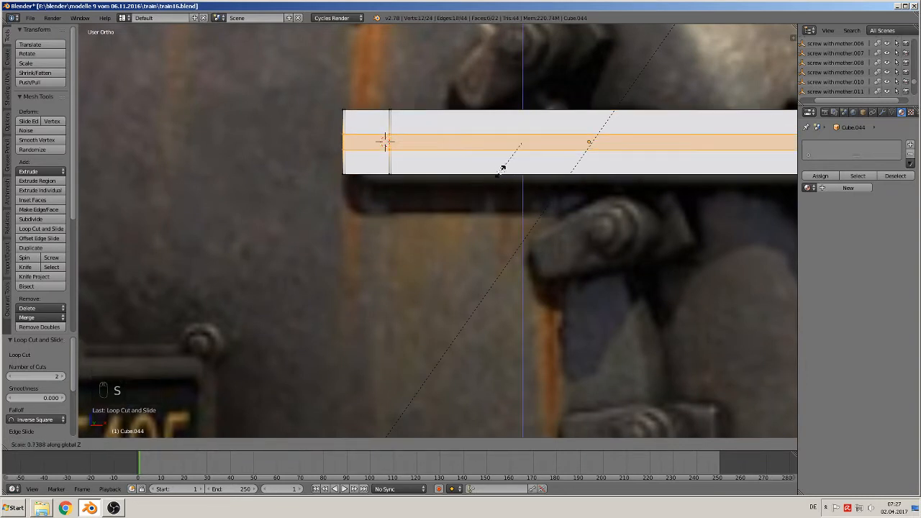
{"action": "left_click", "coordinate": [502, 168]}
Move the crosswise edge loop near the strap's inner end by about -0.002 along X.
{"action": "right_click", "coordinate": [387, 124], "text": "alt"}
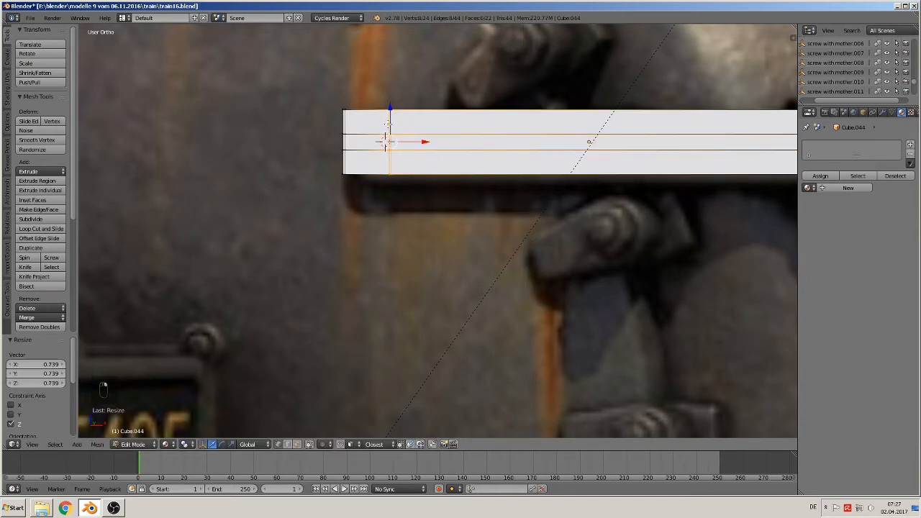
{"action": "key", "text": "g"}
{"action": "key", "text": "x"}
{"action": "left_click", "coordinate": [385, 140]}
{"action": "middle_click_drag", "start_coordinate": [385, 140], "coordinate": [401, 156]}
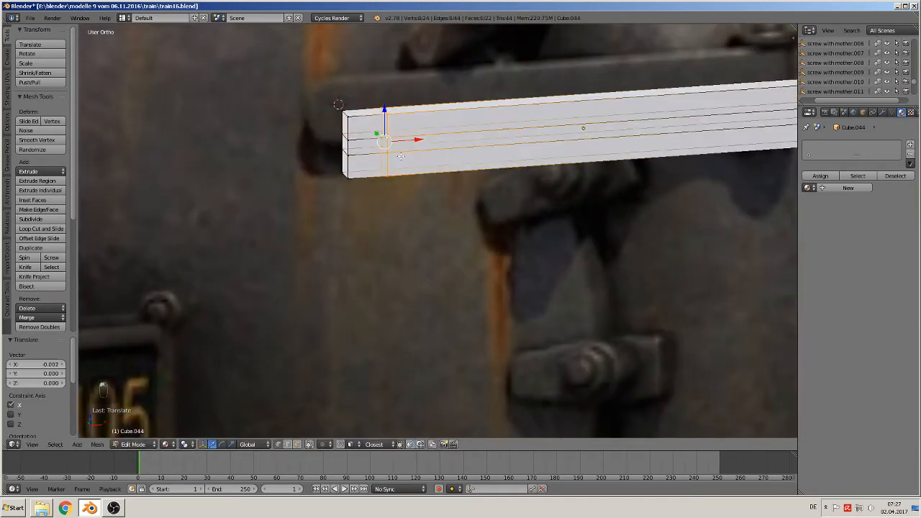
{"action": "right_click", "coordinate": [342, 109]}
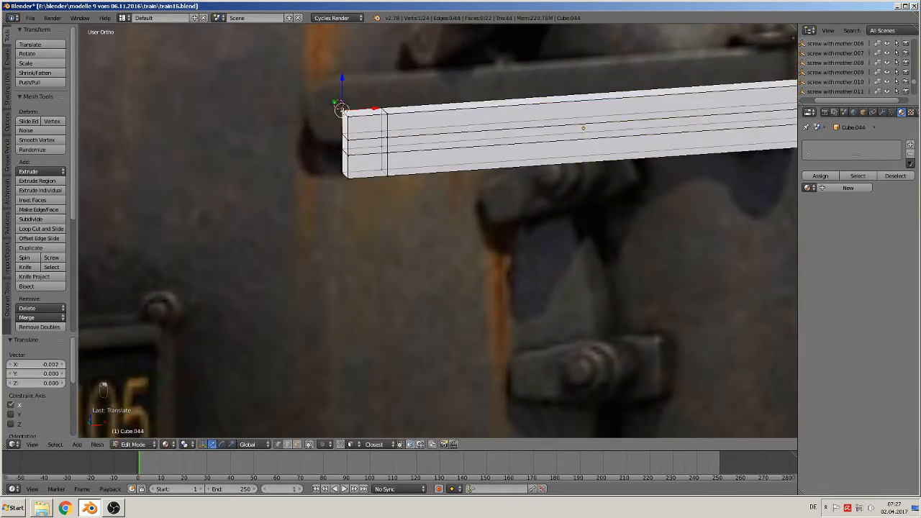
{"action": "right_click", "coordinate": [353, 181], "text": "shift"}
{"action": "scroll", "coordinate": [392, 207], "scroll_direction": "up", "scroll_amount": 3}
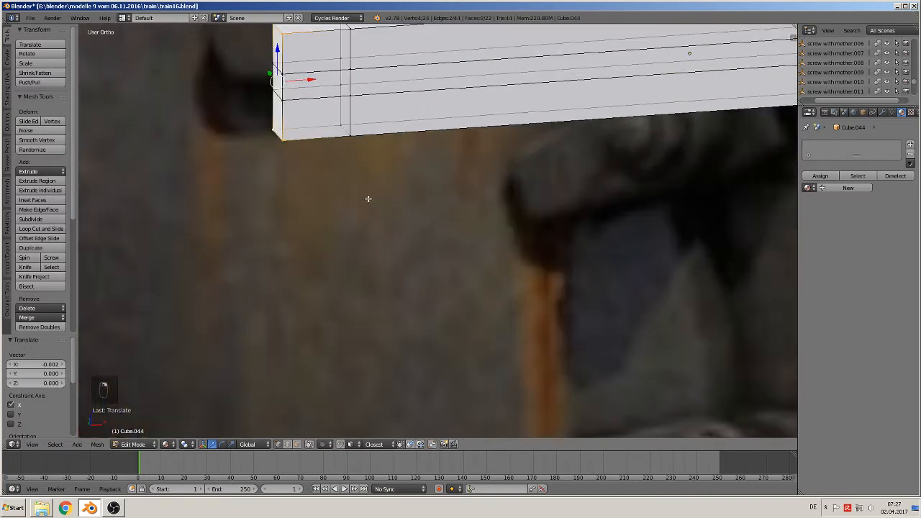
{"action": "middle_click_drag", "start_coordinate": [368, 197], "coordinate": [405, 326], "text": "shift"}
{"action": "key", "text": "ctrl+b"}
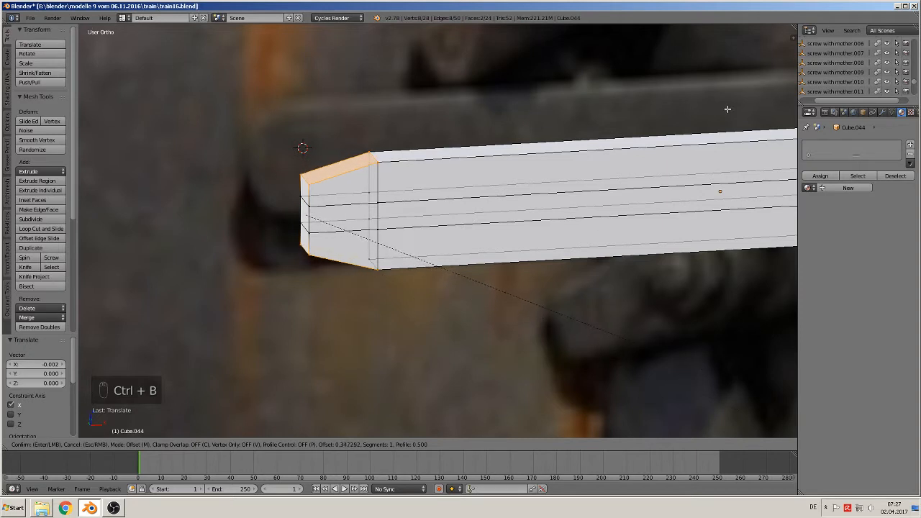
{"action": "scroll", "coordinate": [759, 136], "scroll_direction": "up", "scroll_amount": 1}
{"action": "scroll", "coordinate": [758, 136], "scroll_direction": "up", "scroll_amount": 2}
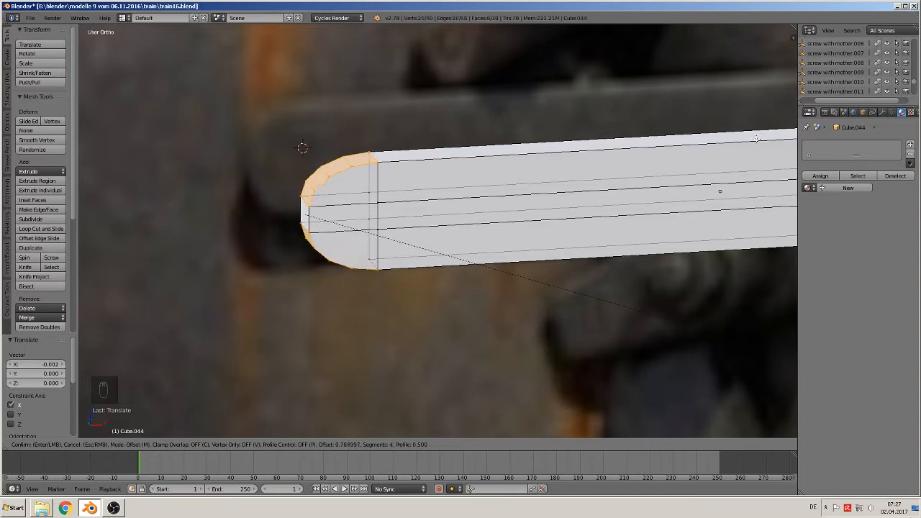
{"action": "scroll", "coordinate": [759, 144], "scroll_direction": "up", "scroll_amount": 1}
{"action": "key", "text": "Escape"}
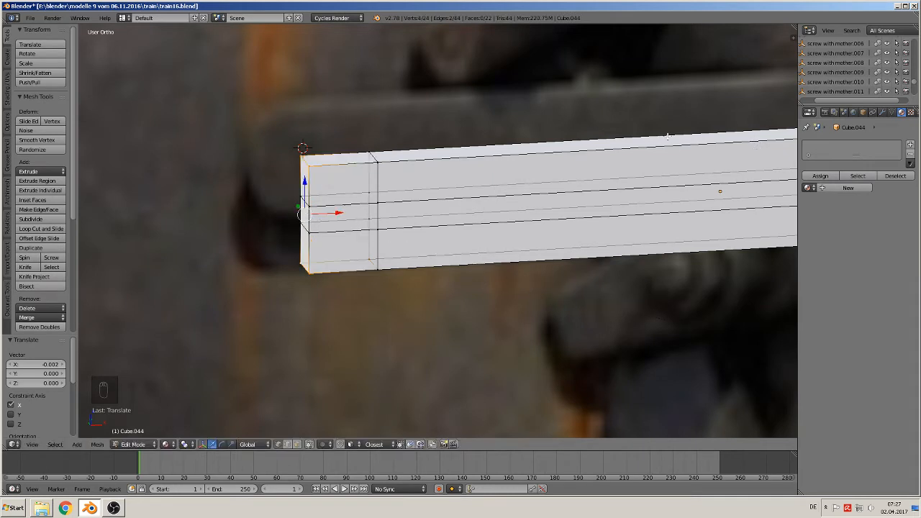
Spread the two lengthwise edge loops of the strap apart along Z by a factor of about 1.581.
{"action": "key", "text": "a"}
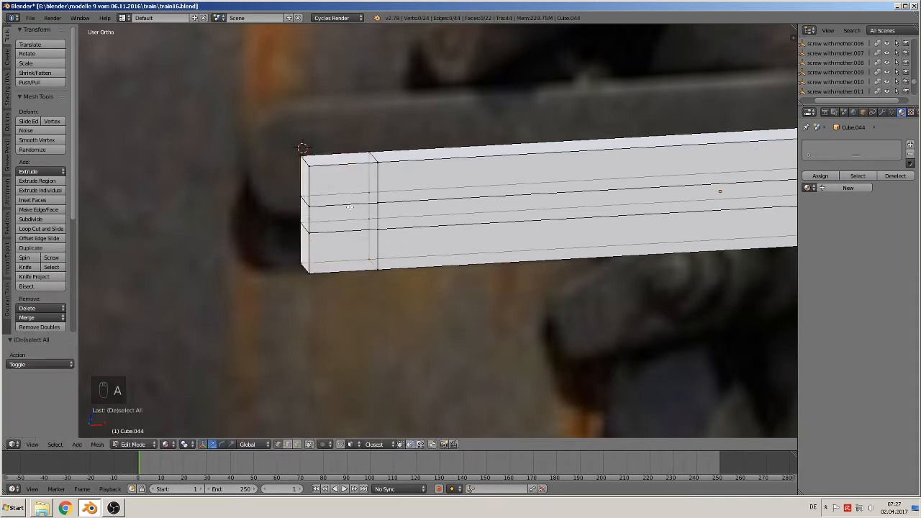
{"action": "right_click", "coordinate": [349, 207], "text": "alt"}
{"action": "right_click", "coordinate": [341, 232], "text": "alt+shift"}
{"action": "key", "text": "s"}
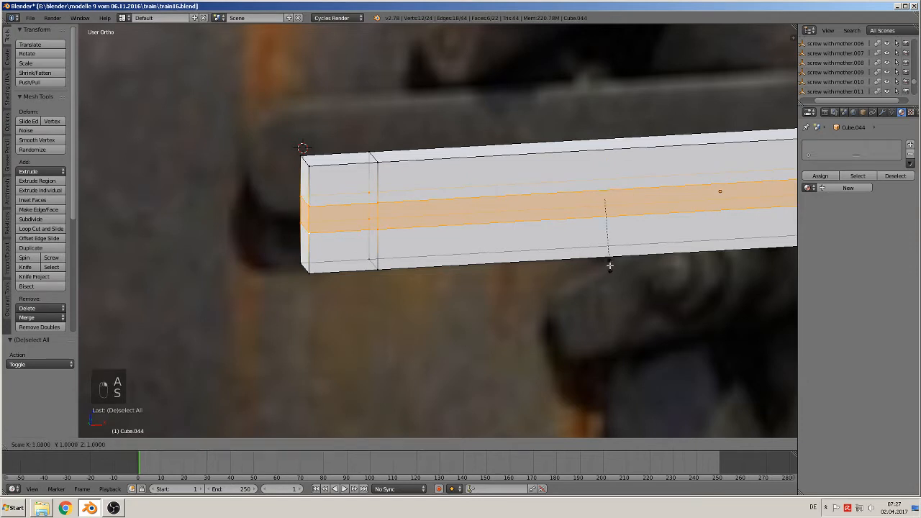
{"action": "key", "text": "z"}
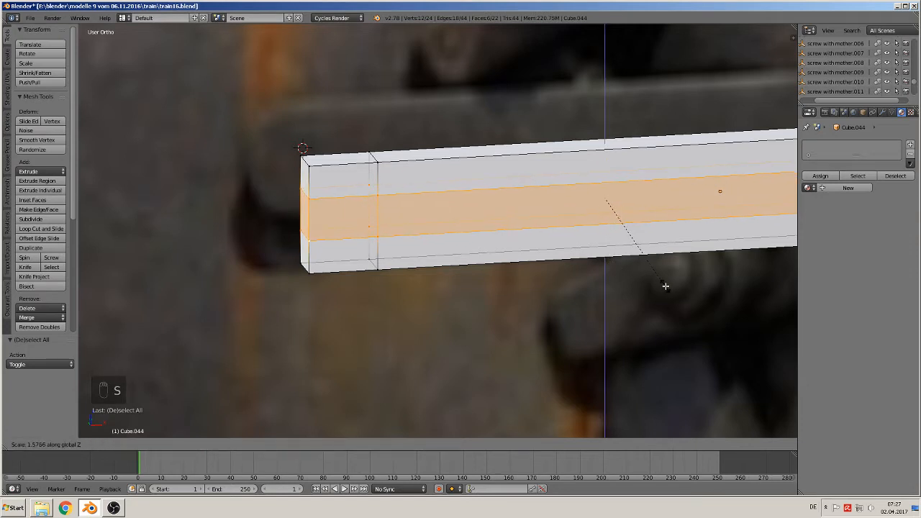
{"action": "left_click", "coordinate": [666, 285]}
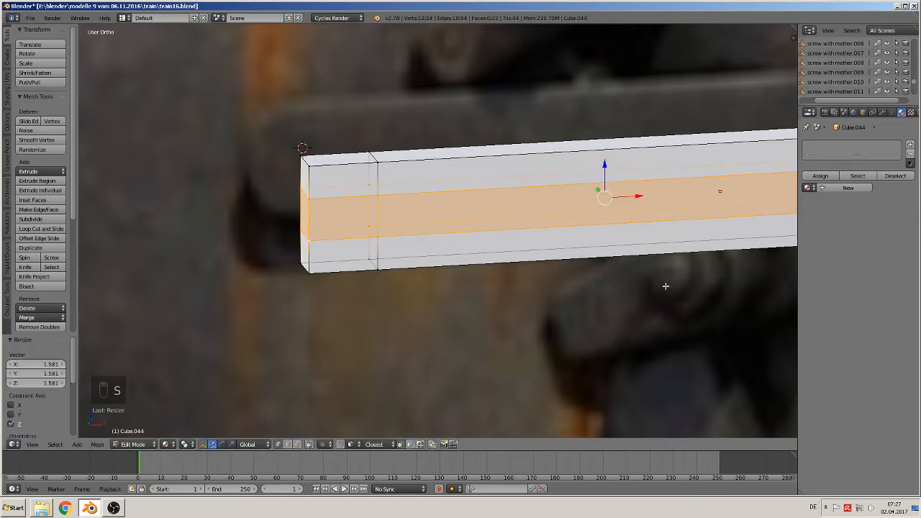
Move the crosswise edge loop about -0.005 along X, closer to the strap's inner end.
{"action": "right_click", "coordinate": [382, 180], "text": "alt"}
{"action": "key", "text": "g"}
{"action": "key", "text": "x"}
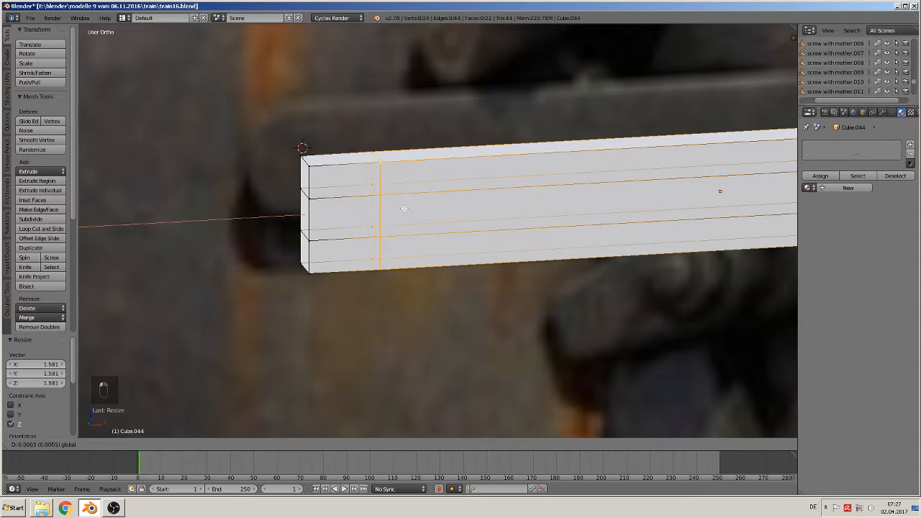
{"action": "left_click", "coordinate": [376, 209]}
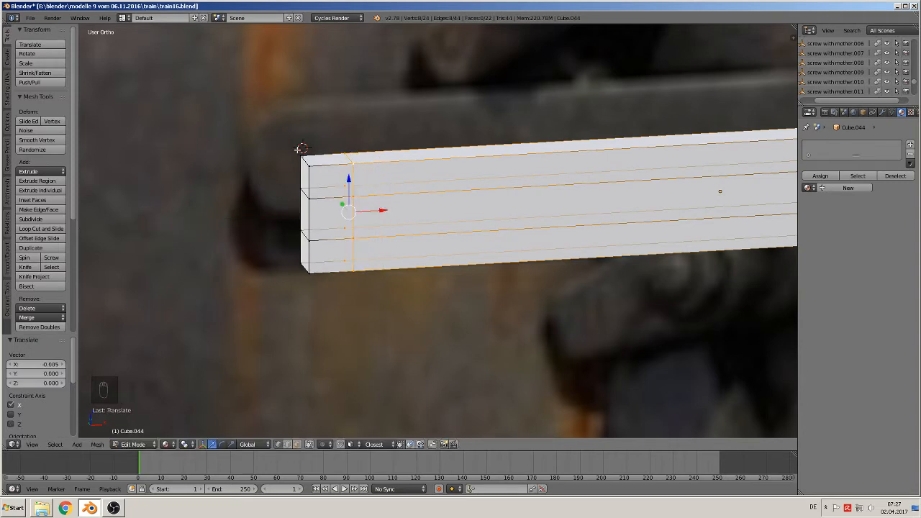
Round the strap's inner end by bevelling its upper and lower corner edges with 4 segments, and leave Edit Mode.
{"action": "right_click", "coordinate": [301, 149]}
{"action": "right_click", "coordinate": [302, 149], "text": "shift"}
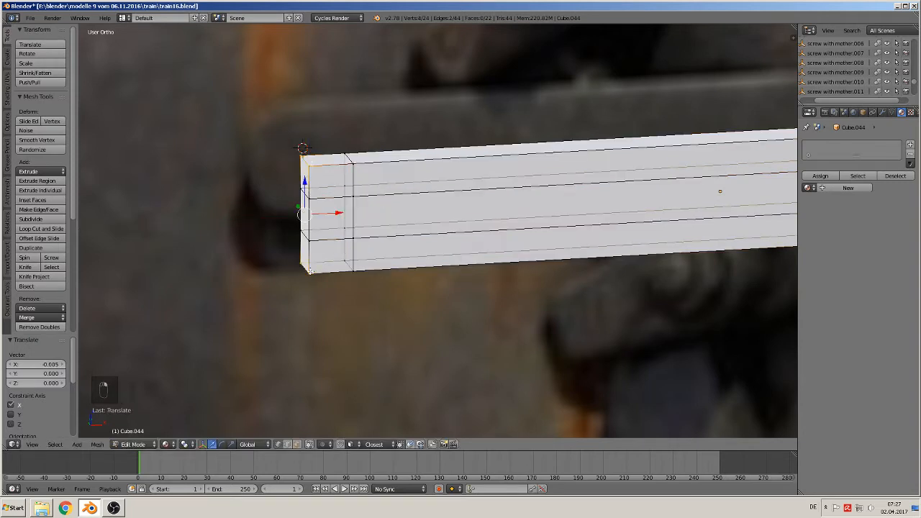
{"action": "key", "text": "ctrl+b"}
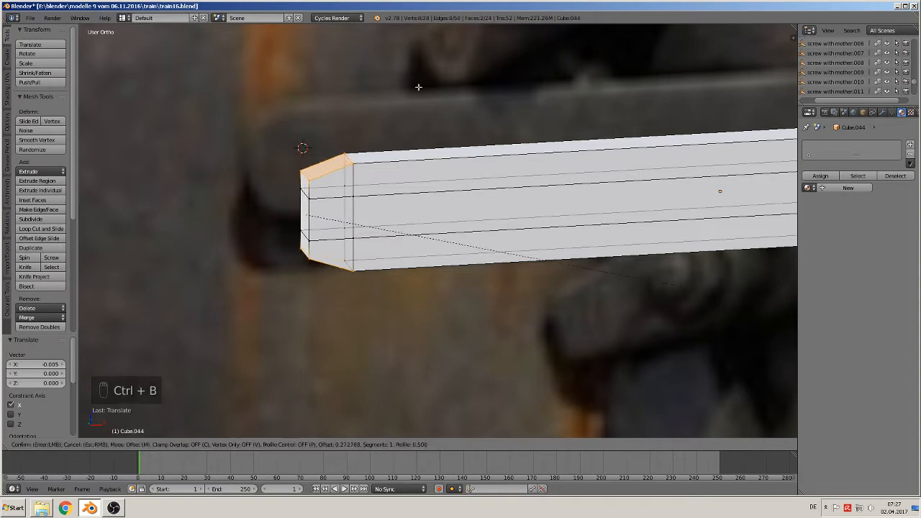
{"action": "scroll", "coordinate": [148, 62], "scroll_direction": "up", "scroll_amount": 3}
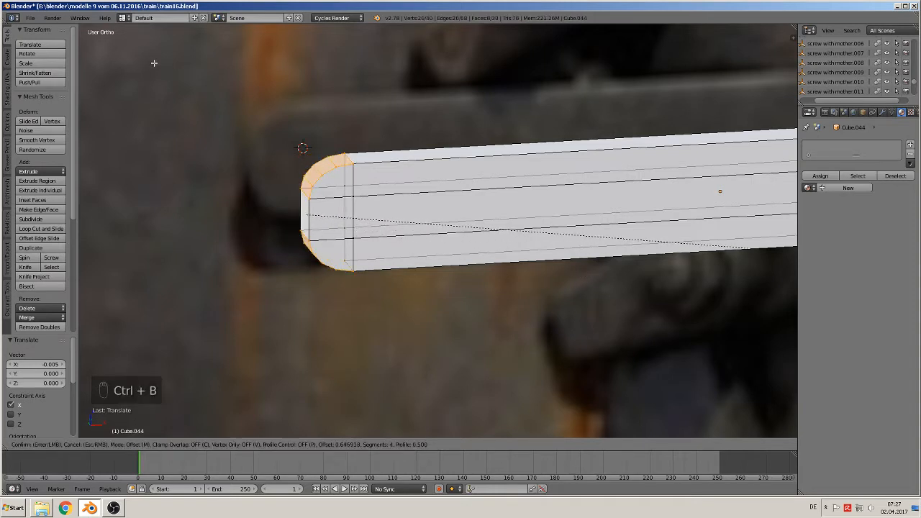
{"action": "left_click", "coordinate": [154, 63]}
{"action": "key", "text": "Tab"}
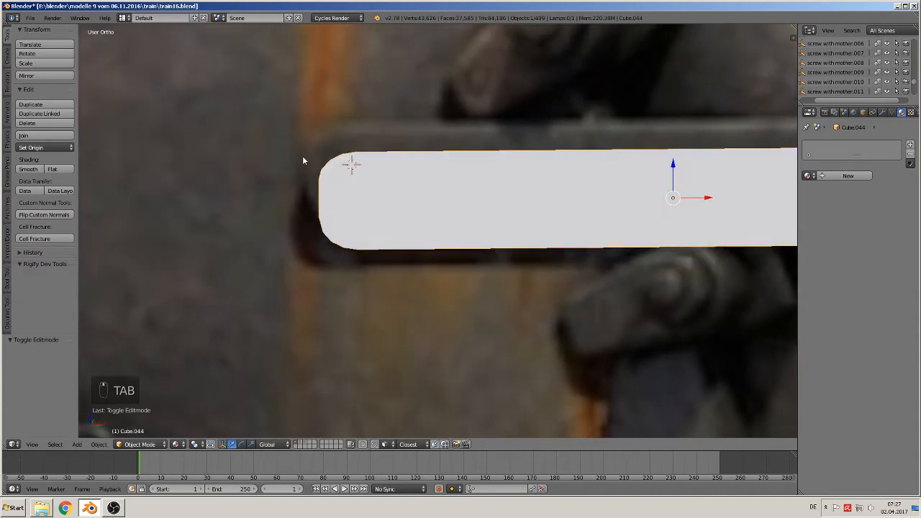
In front view, raise the strap about 0.031 along Z so it sits above the strap in the photo.
{"action": "key", "text": "KP_1"}
{"action": "scroll", "coordinate": [389, 192], "scroll_direction": "down", "scroll_amount": 6}
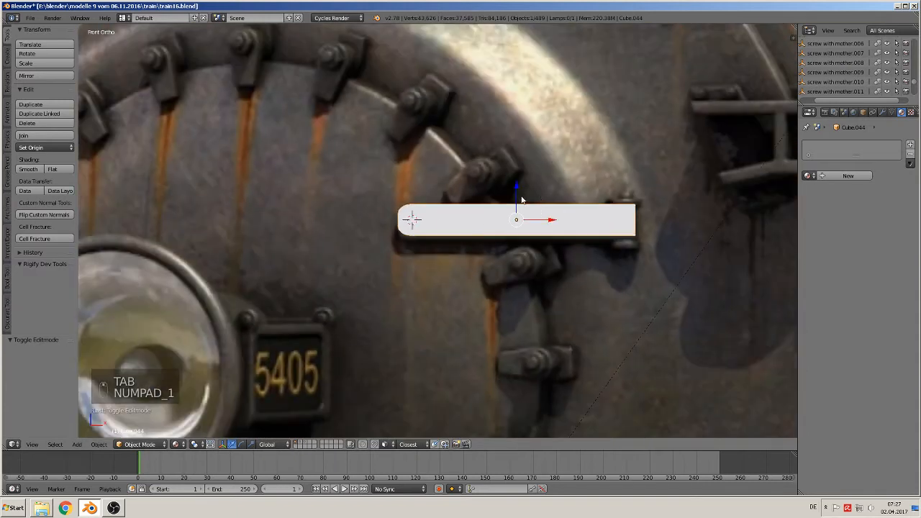
{"action": "left_click_drag", "start_coordinate": [518, 193], "coordinate": [522, 148]}
{"action": "middle_click_drag", "start_coordinate": [517, 166], "coordinate": [456, 212], "text": "shift"}
{"action": "scroll", "coordinate": [448, 192], "scroll_direction": "up", "scroll_amount": 2}
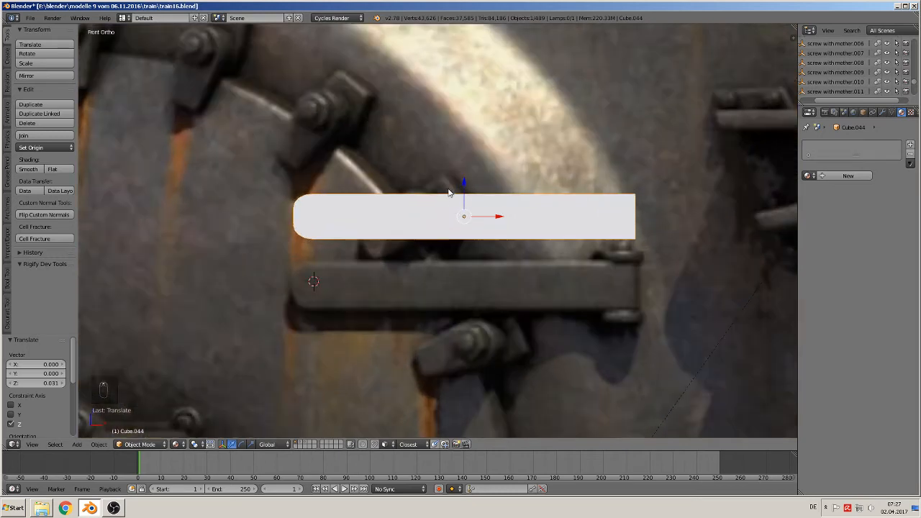
{"action": "key", "text": "Tab"}
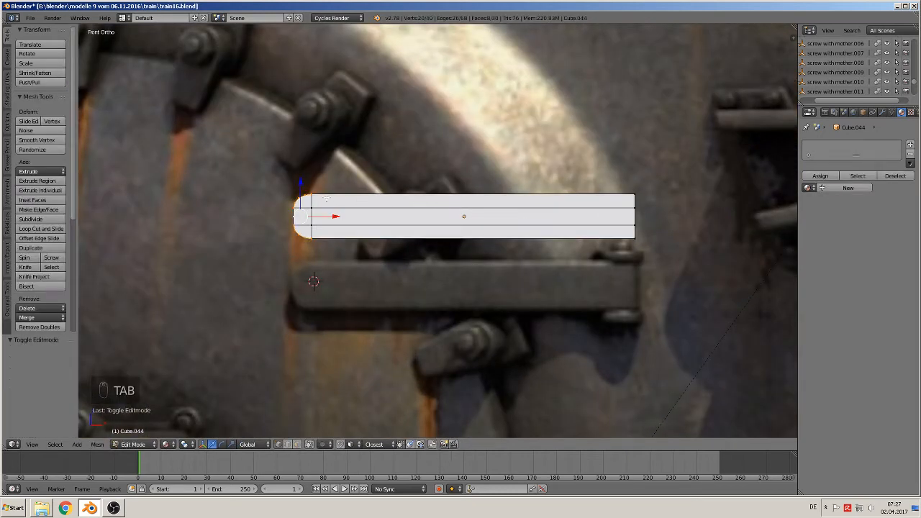
{"action": "middle_click_drag", "start_coordinate": [326, 199], "coordinate": [352, 224]}
{"action": "right_click", "coordinate": [348, 194], "text": "alt"}
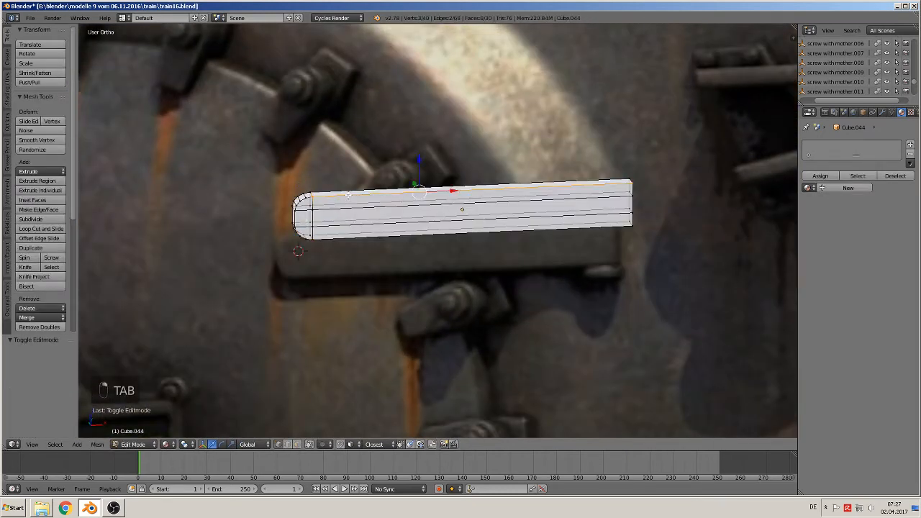
{"action": "right_click", "coordinate": [302, 202], "text": "alt+shift"}
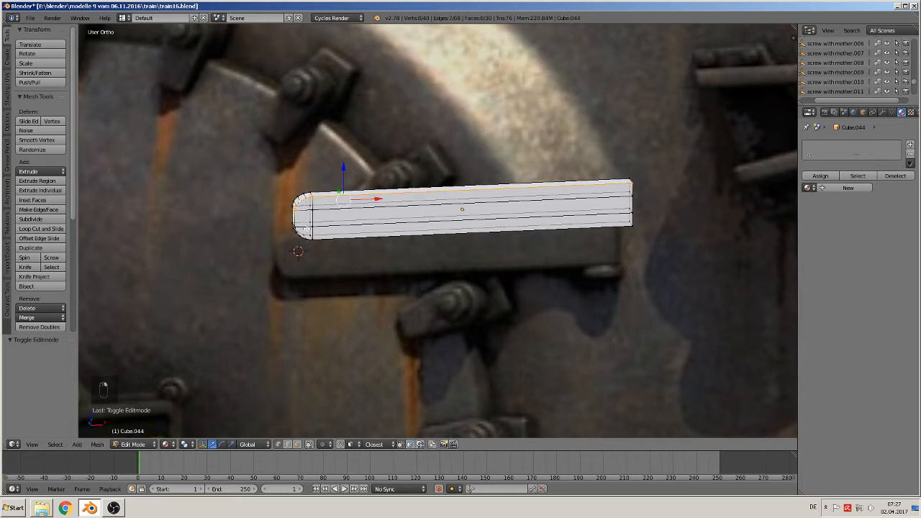
{"action": "right_click", "coordinate": [301, 236], "text": "alt+shift"}
{"action": "right_click", "coordinate": [347, 241], "text": "alt+shift"}
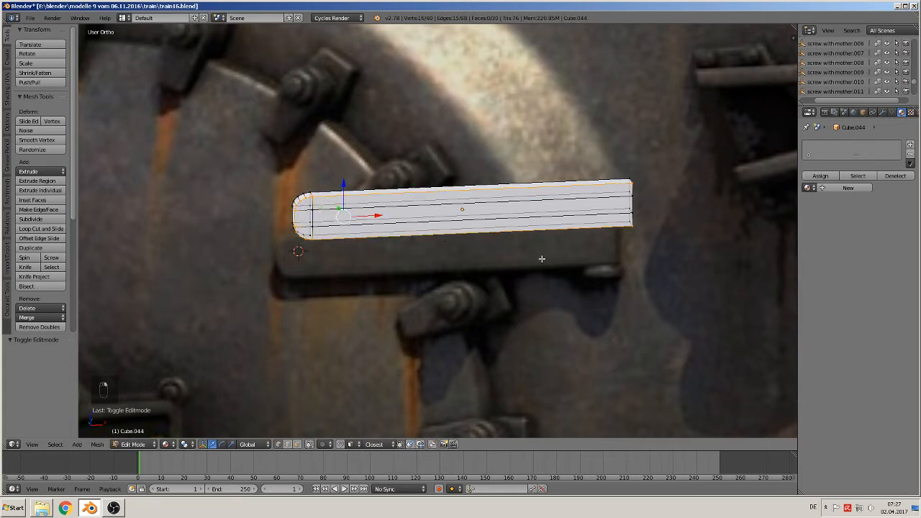
{"action": "middle_click_drag", "start_coordinate": [541, 258], "coordinate": [613, 200]}
{"action": "scroll", "coordinate": [518, 240], "scroll_direction": "up", "scroll_amount": 3}
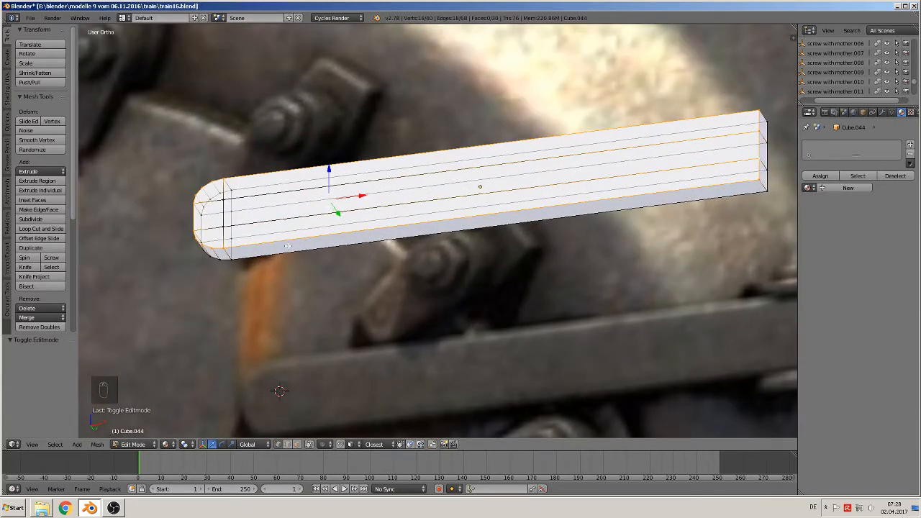
{"action": "key", "text": "ctrl+b"}
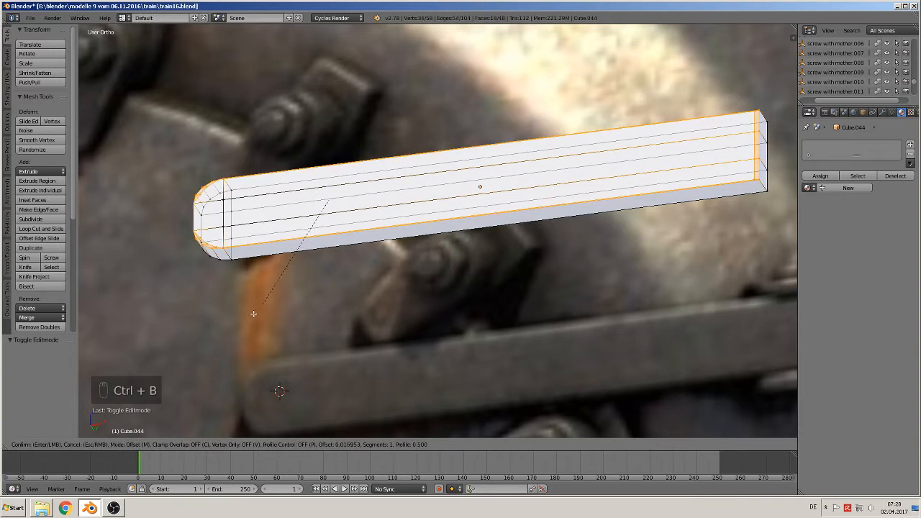
{"action": "left_click", "coordinate": [248, 338]}
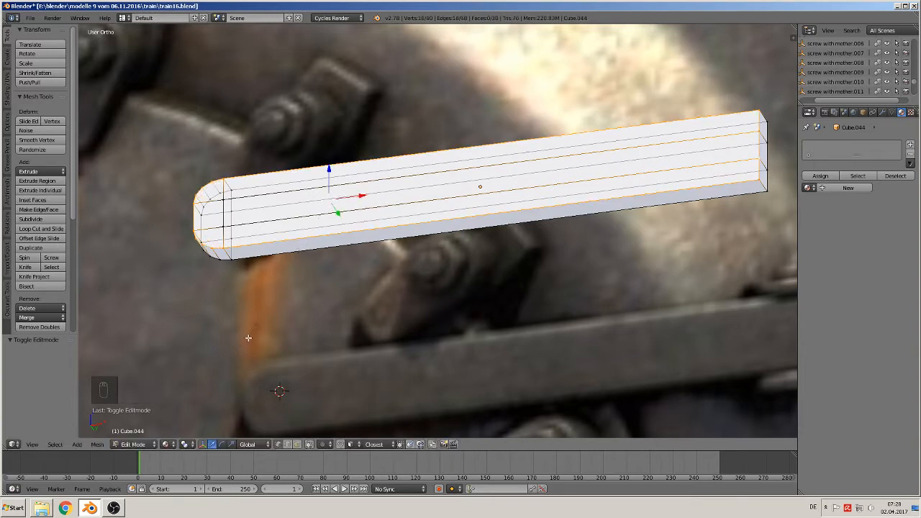
Select the strap's six front faces in face mode, extrude them in place and scale the new faces to about 0.936.
{"action": "middle_click_drag", "start_coordinate": [281, 241], "coordinate": [332, 309]}
{"action": "left_click", "coordinate": [299, 444]}
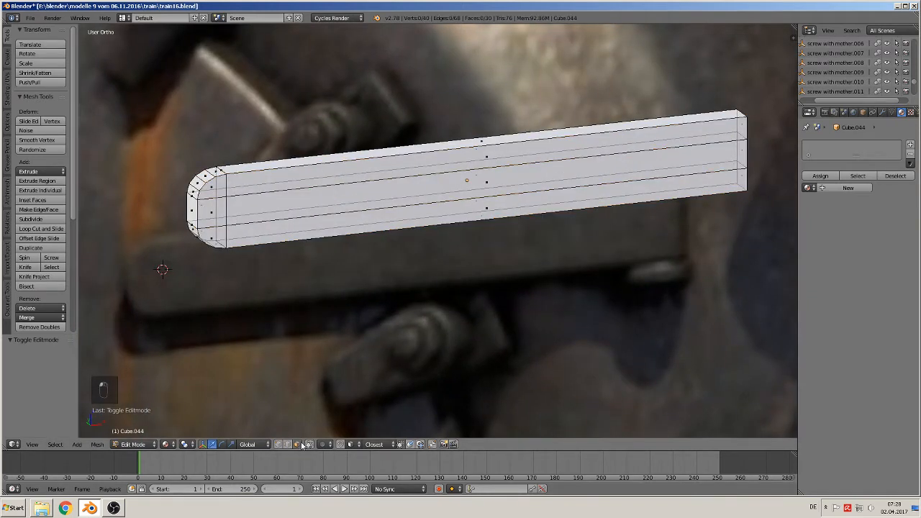
{"action": "middle_click_drag", "start_coordinate": [331, 253], "coordinate": [435, 339], "text": "shift"}
{"action": "scroll", "coordinate": [374, 317], "scroll_direction": "up", "scroll_amount": 1}
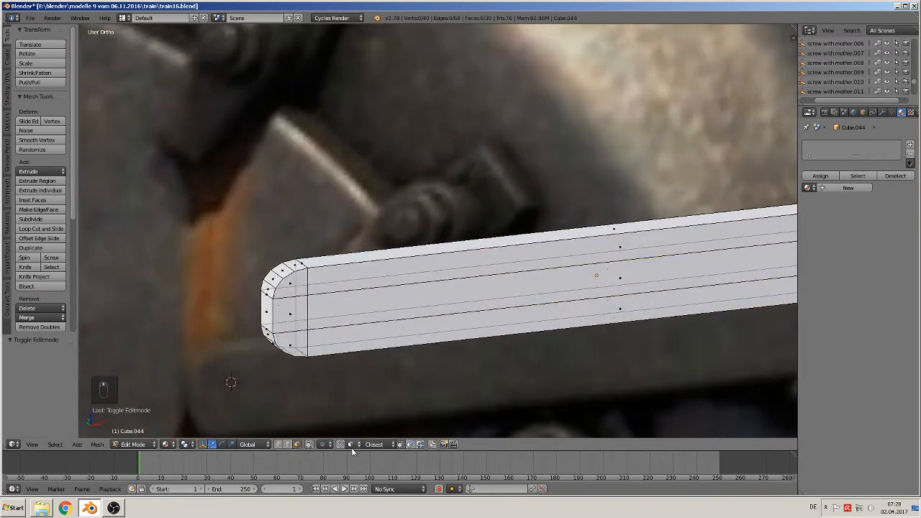
{"action": "left_click", "coordinate": [308, 445]}
{"action": "right_click", "coordinate": [299, 283]}
{"action": "right_click", "coordinate": [297, 315], "text": "shift"}
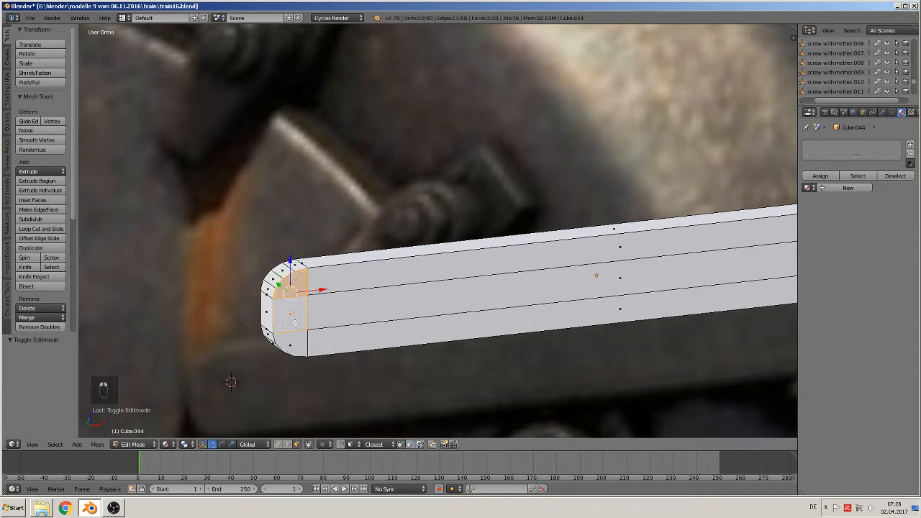
{"action": "right_click", "coordinate": [296, 343], "text": "shift"}
{"action": "right_click", "coordinate": [400, 338], "text": "shift"}
{"action": "right_click", "coordinate": [432, 297], "text": "shift"}
{"action": "right_click", "coordinate": [467, 261], "text": "shift"}
{"action": "middle_click_drag", "start_coordinate": [661, 305], "coordinate": [352, 306], "text": "shift"}
{"action": "middle_click_drag", "start_coordinate": [566, 249], "coordinate": [688, 268], "text": "shift"}
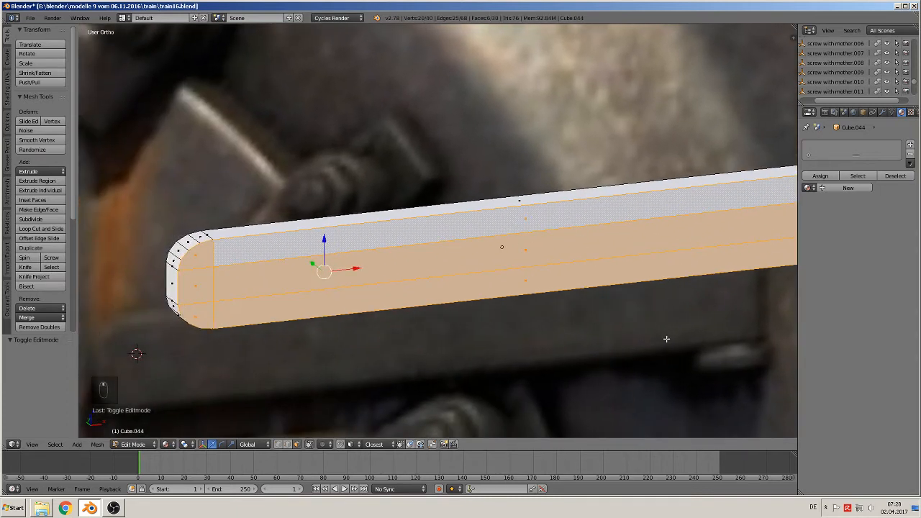
{"action": "key", "text": "e"}
{"action": "key", "text": "s"}
{"action": "left_click", "coordinate": [646, 327]}
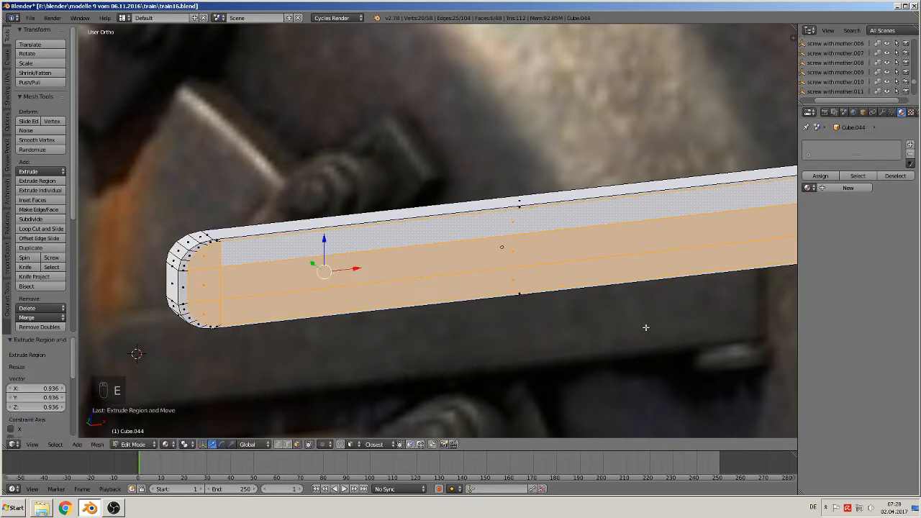
Stretch the extruded front faces along X by about 1.037, fine-tune the X scale again and shift them about 0.0007 along X.
{"action": "middle_click_drag", "start_coordinate": [645, 327], "coordinate": [554, 345]}
{"action": "key", "text": "s"}
{"action": "key", "text": "x"}
{"action": "left_click", "coordinate": [631, 319]}
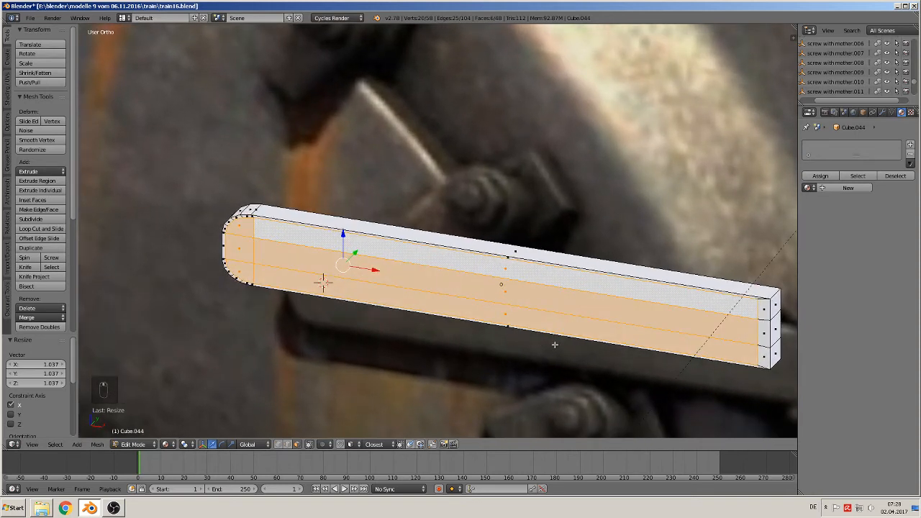
{"action": "key", "text": "s"}
{"action": "key", "text": "x"}
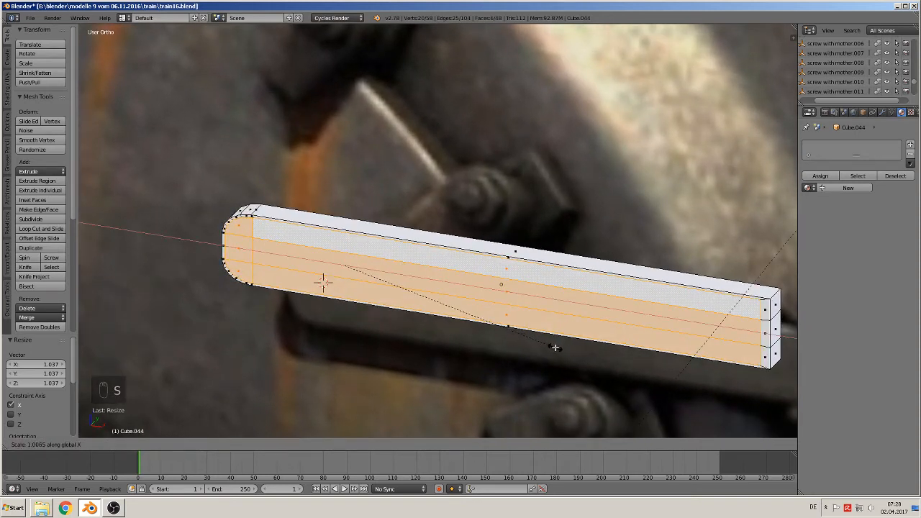
{"action": "left_click", "coordinate": [554, 347]}
{"action": "left_click_drag", "start_coordinate": [377, 270], "coordinate": [380, 270]}
Scale the strap's front faces to about 0.931 along Z, move them about -0.0008 along Y, and leave Edit Mode.
{"action": "middle_click_drag", "start_coordinate": [380, 271], "coordinate": [387, 243]}
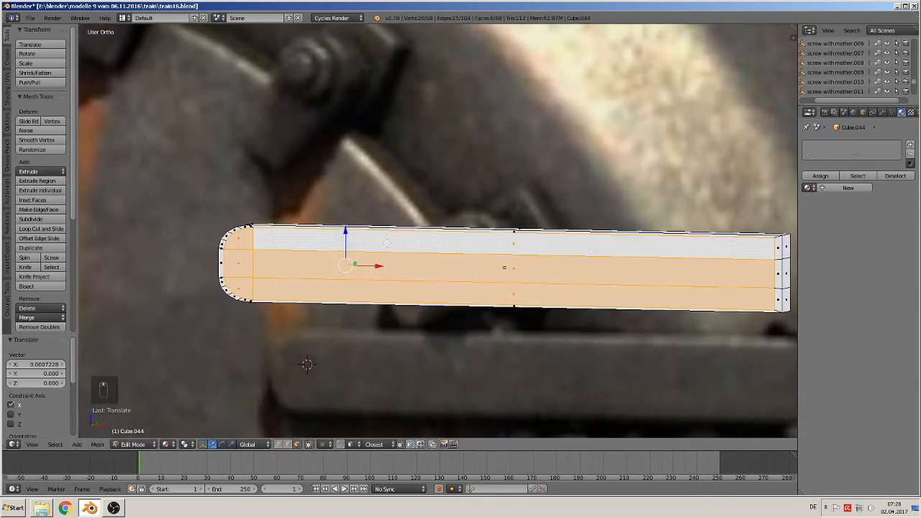
{"action": "key", "text": "s"}
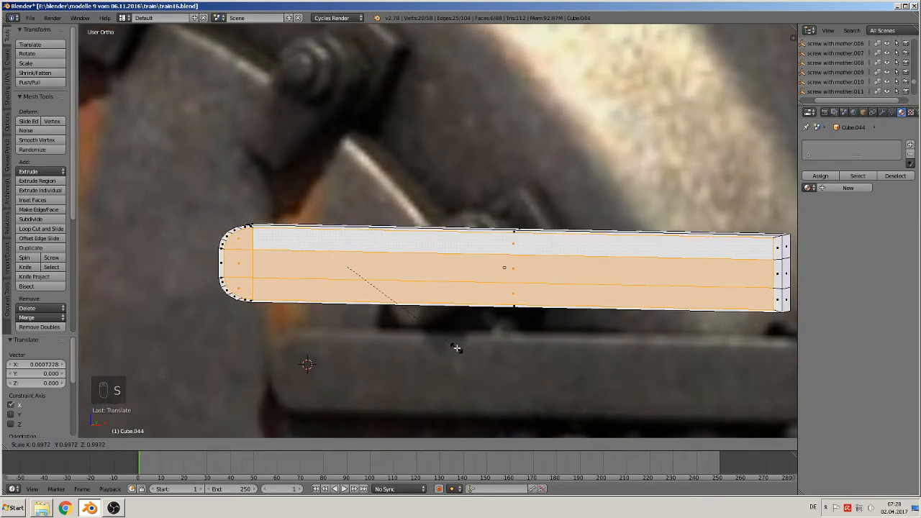
{"action": "key", "text": "z"}
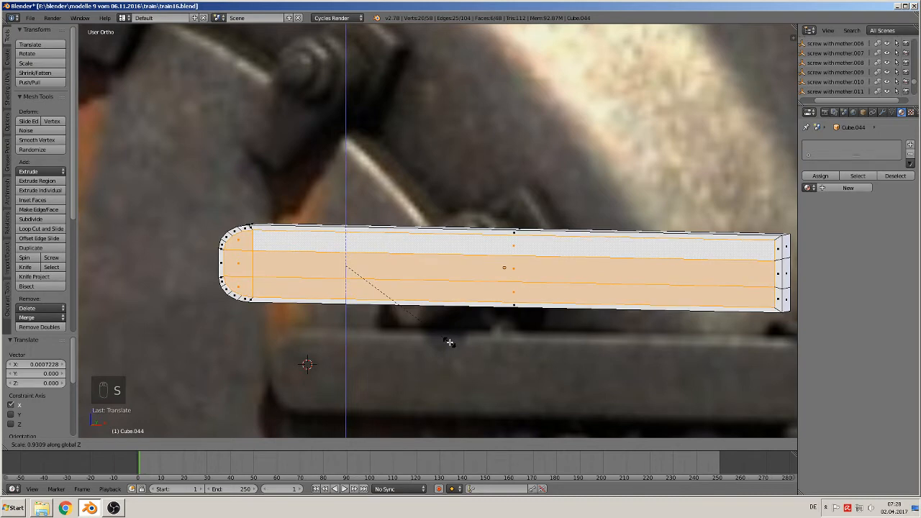
{"action": "left_click", "coordinate": [449, 342]}
{"action": "middle_click_drag", "start_coordinate": [449, 342], "coordinate": [464, 324]}
{"action": "key", "text": "g"}
{"action": "key", "text": "y"}
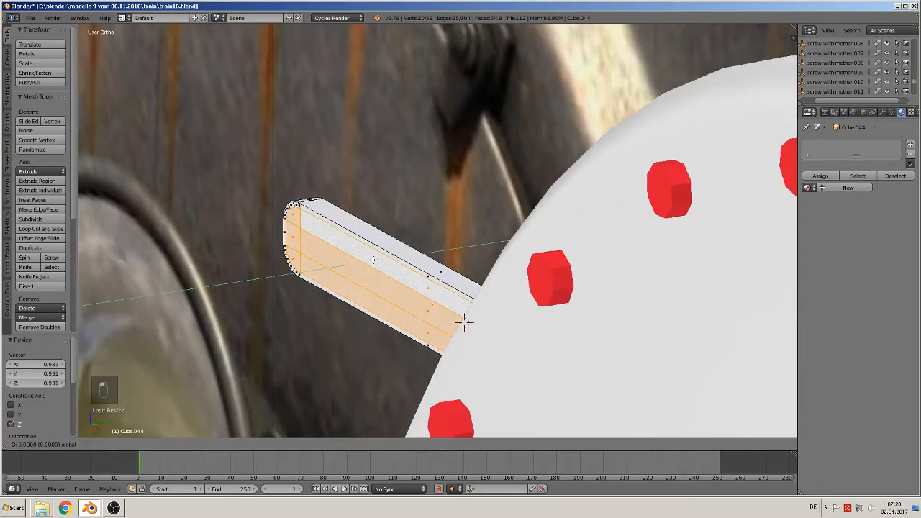
{"action": "key", "text": "Escape"}
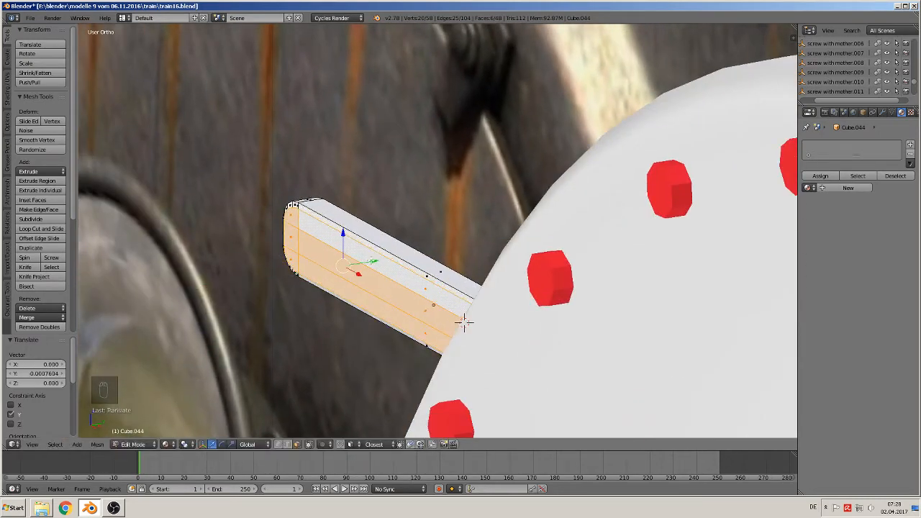
{"action": "key", "text": "Tab"}
{"action": "middle_click_drag", "start_coordinate": [387, 315], "coordinate": [429, 313]}
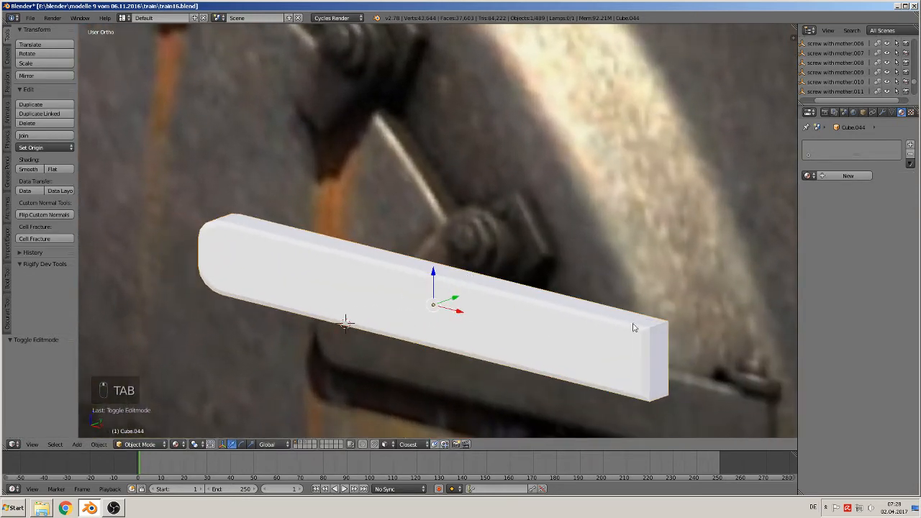
In front view, add a 24-vertex cylinder at the strap's outer end and scale it down to about the strap's height.
{"action": "key", "text": "KP_1"}
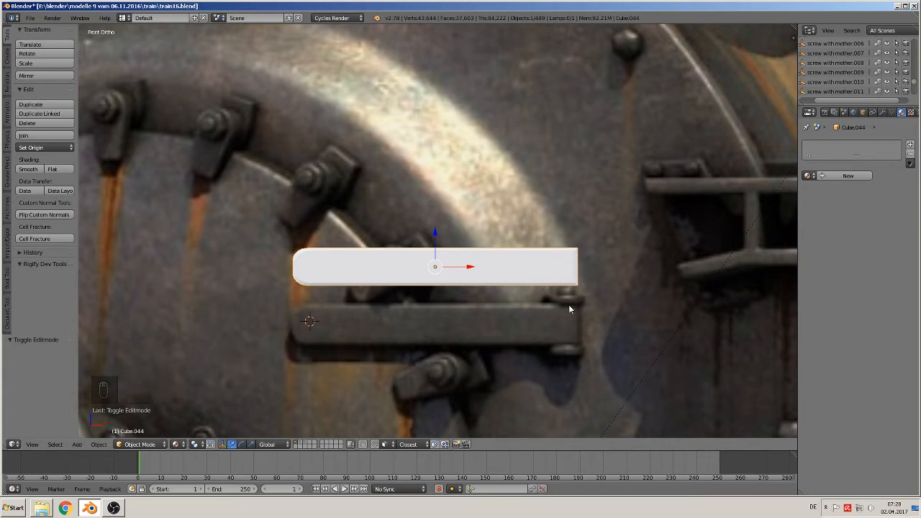
{"action": "left_click", "coordinate": [570, 264]}
{"action": "left_click", "coordinate": [79, 444]}
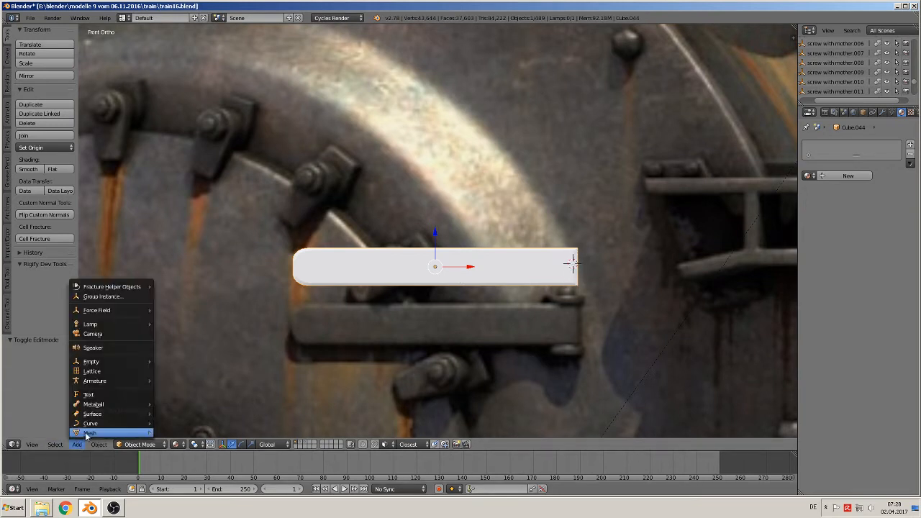
{"action": "mouse_move", "coordinate": [87, 435]}
{"action": "left_click", "coordinate": [174, 246]}
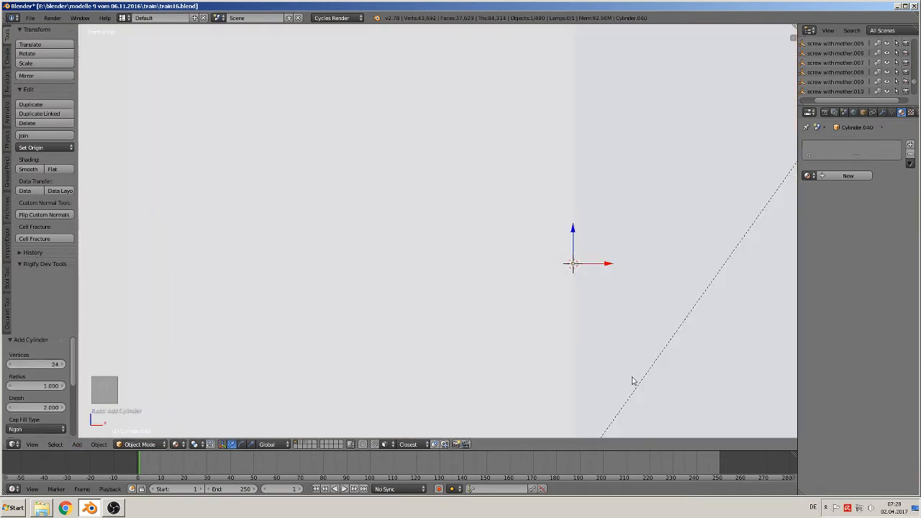
{"action": "key", "text": "s"}
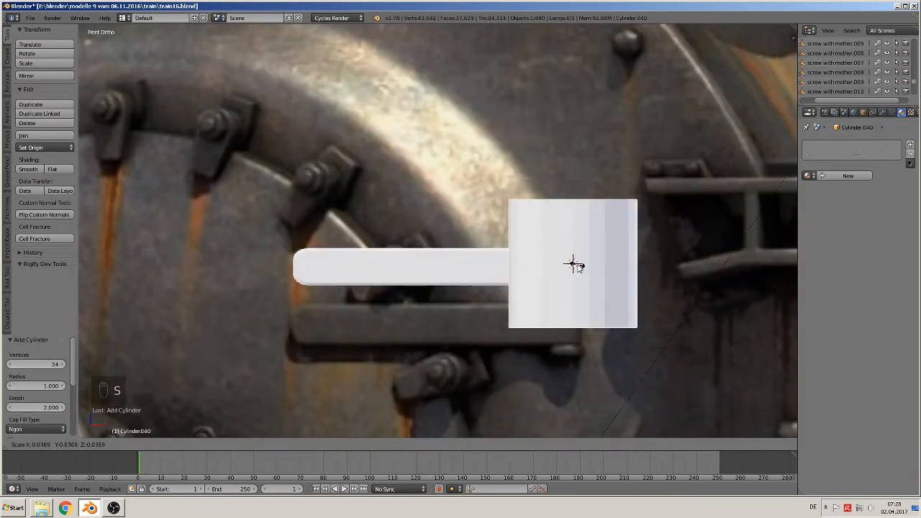
{"action": "left_click", "coordinate": [575, 260]}
{"action": "key", "text": "s"}
{"action": "left_click", "coordinate": [610, 298]}
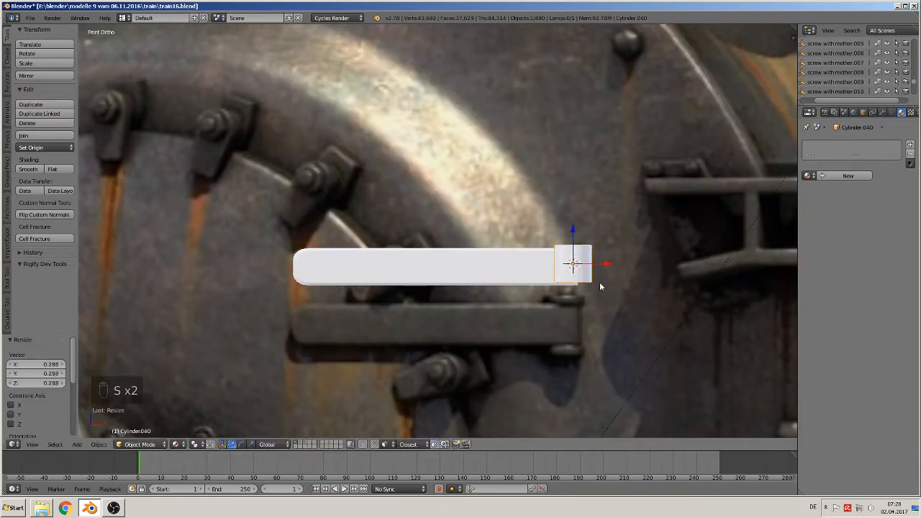
Align the cylinder with the strap's outer end, adjusting it along Z, about -0.0003 along X, and along Y.
{"action": "left_click_drag", "start_coordinate": [569, 231], "coordinate": [569, 236]}
{"action": "mouse_move", "coordinate": [565, 298]}
{"action": "middle_mouse_down"}
{"action": "mouse_move", "coordinate": [546, 321]}
{"action": "mouse_move", "coordinate": [551, 300]}
{"action": "middle_mouse_up"}
{"action": "left_click_drag", "start_coordinate": [594, 251], "coordinate": [614, 268]}
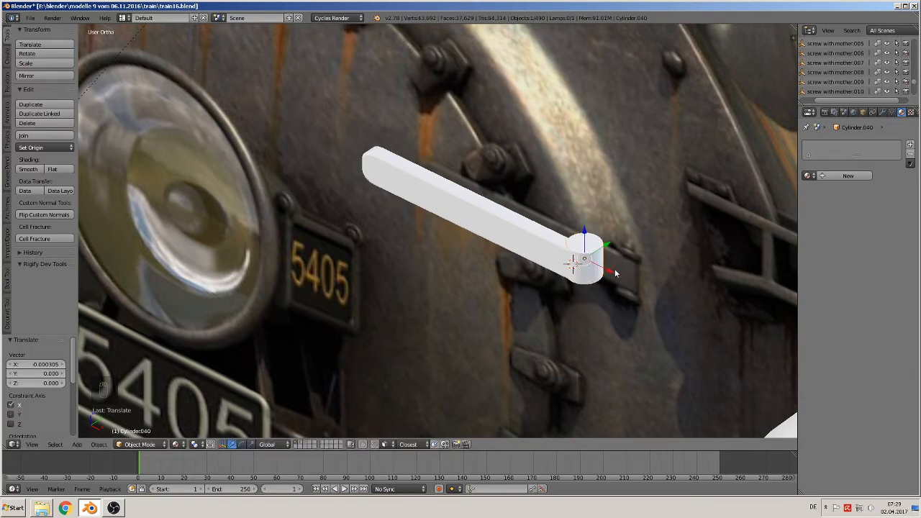
{"action": "middle_click_drag", "start_coordinate": [613, 269], "coordinate": [579, 301]}
{"action": "left_click_drag", "start_coordinate": [609, 248], "coordinate": [610, 250]}
In Edit Mode, add two loop cuts around the cylinder, one close to its upper rim and one close to its lower rim.
{"action": "scroll", "coordinate": [619, 337], "scroll_direction": "up", "scroll_amount": 3}
{"action": "middle_click_drag", "start_coordinate": [619, 337], "coordinate": [471, 284], "text": "shift"}
{"action": "key", "text": "Tab"}
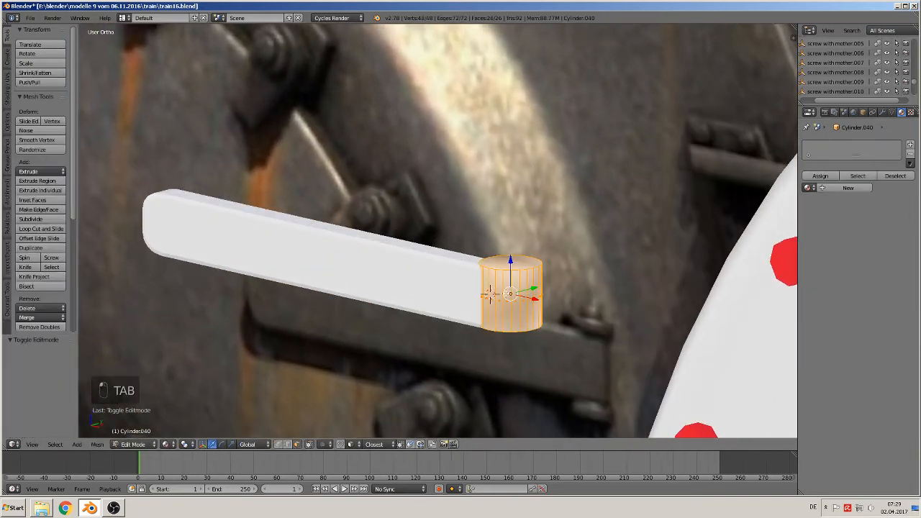
{"action": "key", "text": "ctrl+r"}
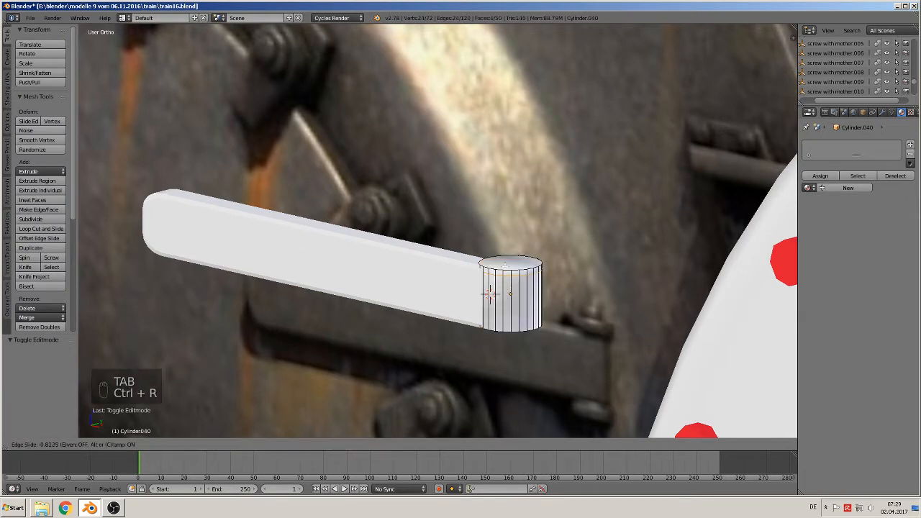
{"action": "left_click", "coordinate": [489, 293]}
{"action": "left_click", "coordinate": [489, 293]}
{"action": "key", "text": "ctrl+r"}
{"action": "left_click", "coordinate": [511, 296]}
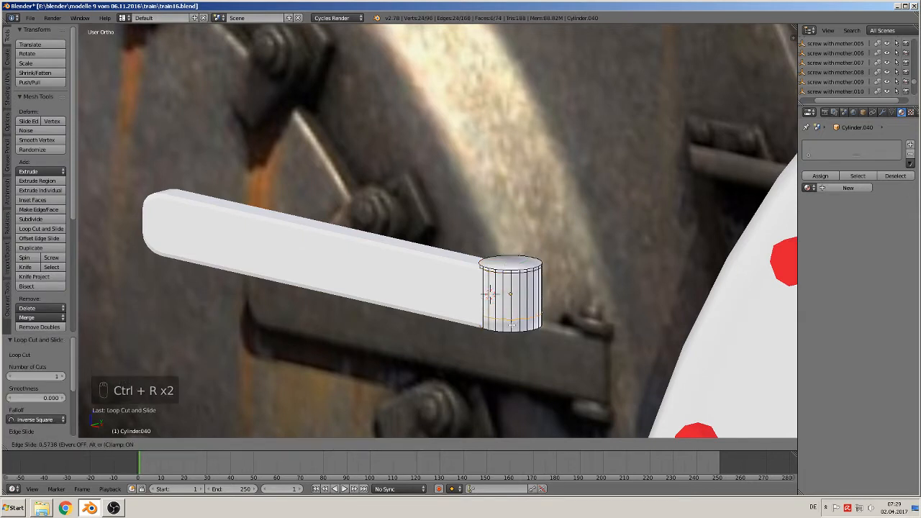
{"action": "left_click", "coordinate": [512, 333]}
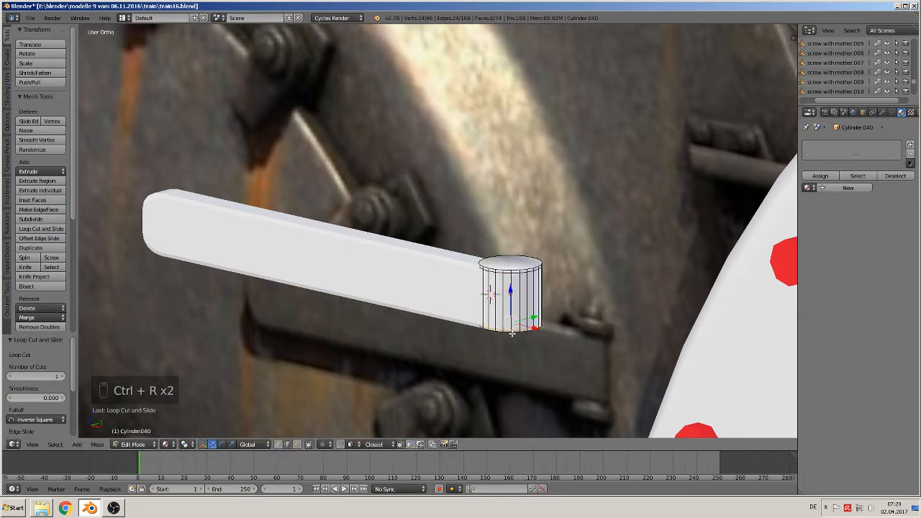
Apply flat shading to the cylinder's upper and lower cap faces, and leave Edit Mode.
{"action": "left_click", "coordinate": [298, 445]}
{"action": "right_click", "coordinate": [523, 264]}
{"action": "middle_click_drag", "start_coordinate": [512, 358], "coordinate": [516, 324]}
{"action": "right_click", "coordinate": [517, 323], "text": "shift"}
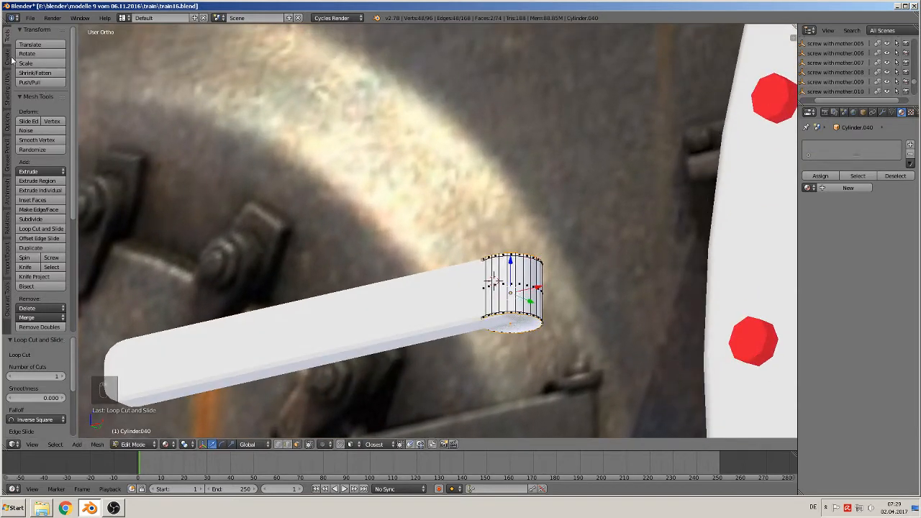
{"action": "left_click", "coordinate": [7, 82]}
{"action": "left_click", "coordinate": [62, 57]}
{"action": "key", "text": "Tab"}
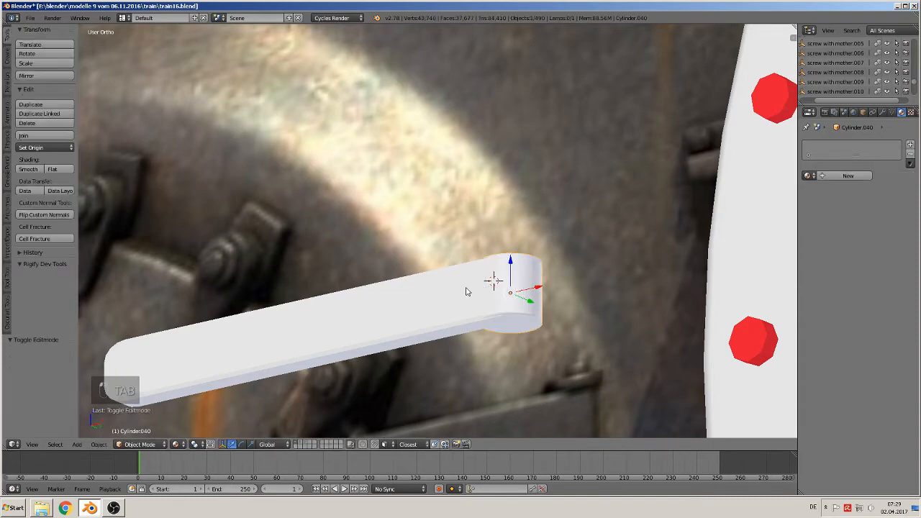
Nudge the cylinder about -0.0002 along Z so it lines up with the strap's upper and lower edges.
{"action": "middle_click_drag", "start_coordinate": [515, 335], "coordinate": [518, 339]}
{"action": "left_click_drag", "start_coordinate": [509, 259], "coordinate": [509, 260]}
{"action": "middle_click_drag", "start_coordinate": [508, 260], "coordinate": [535, 306]}
{"action": "scroll", "coordinate": [548, 327], "scroll_direction": "down", "scroll_amount": 3}
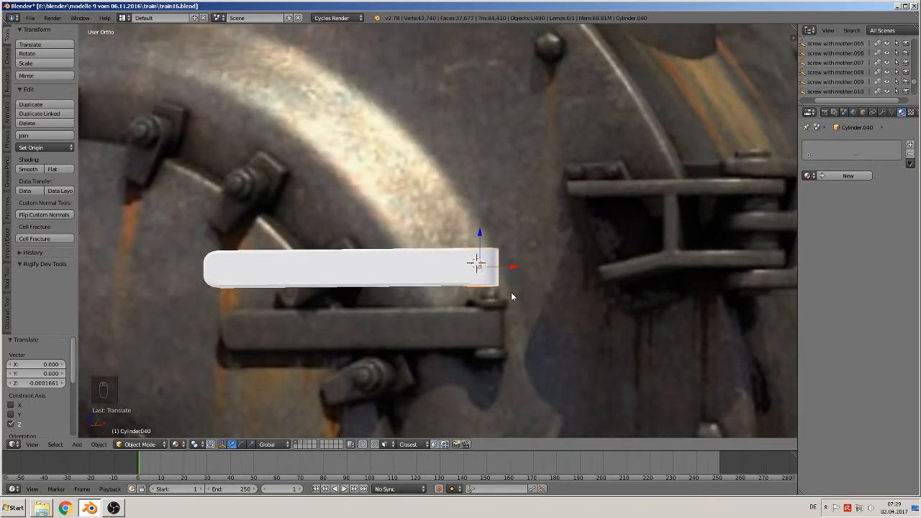
{"action": "key", "text": "KP_1"}
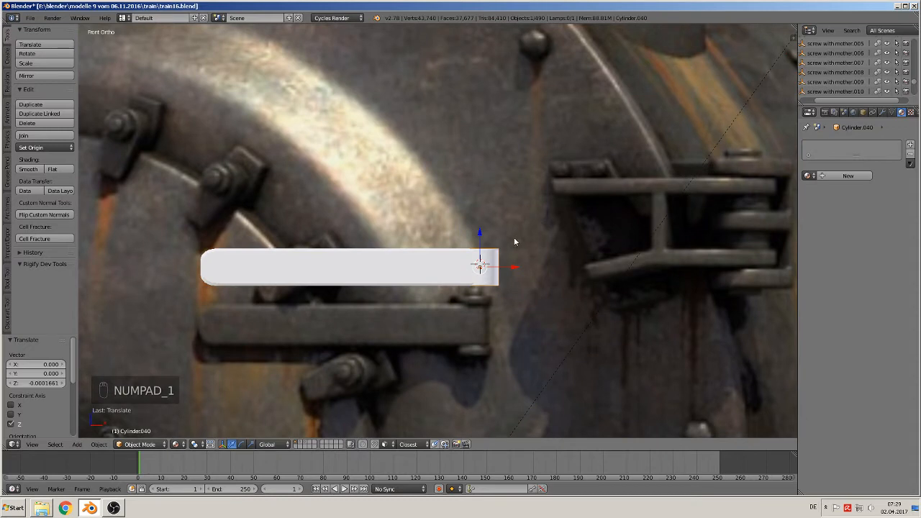
{"action": "scroll", "coordinate": [513, 237], "scroll_direction": "up", "scroll_amount": 1}
{"action": "middle_click_drag", "start_coordinate": [513, 237], "coordinate": [440, 361], "text": "shift"}
{"action": "right_click", "coordinate": [425, 335]}
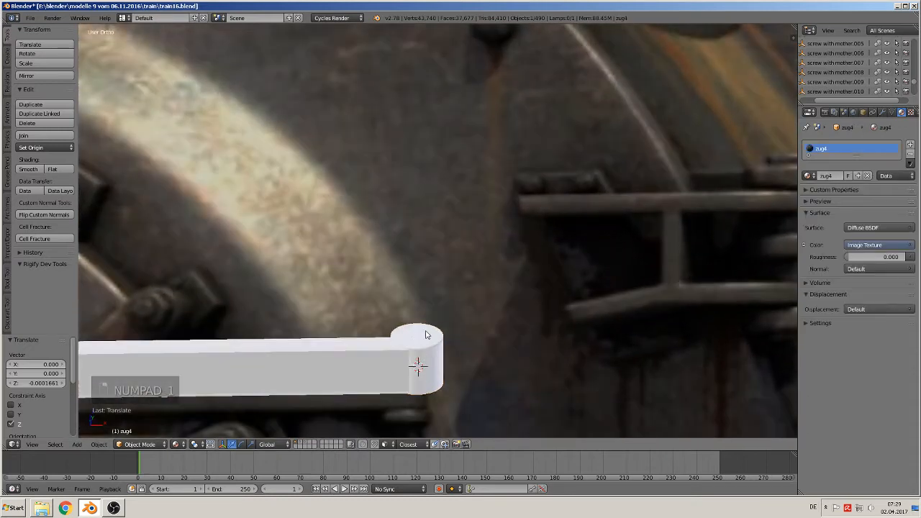
In Edit Mode on the hinge cylinder, duplicate its two cap faces and move the copies 0.009 along Z.
{"action": "key", "text": "Tab"}
{"action": "key", "text": "Tab"}
{"action": "key", "text": "Tab"}
{"action": "key", "text": "Tab"}
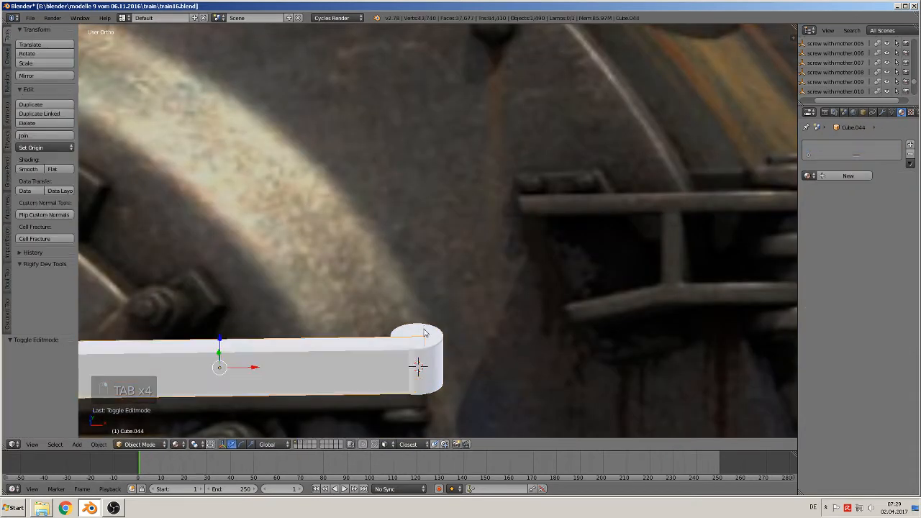
{"action": "right_click", "coordinate": [418, 366]}
{"action": "key", "text": "Tab"}
{"action": "middle_click_drag", "start_coordinate": [418, 365], "coordinate": [445, 299], "text": "shift"}
{"action": "scroll", "coordinate": [445, 298], "scroll_direction": "up", "scroll_amount": 3}
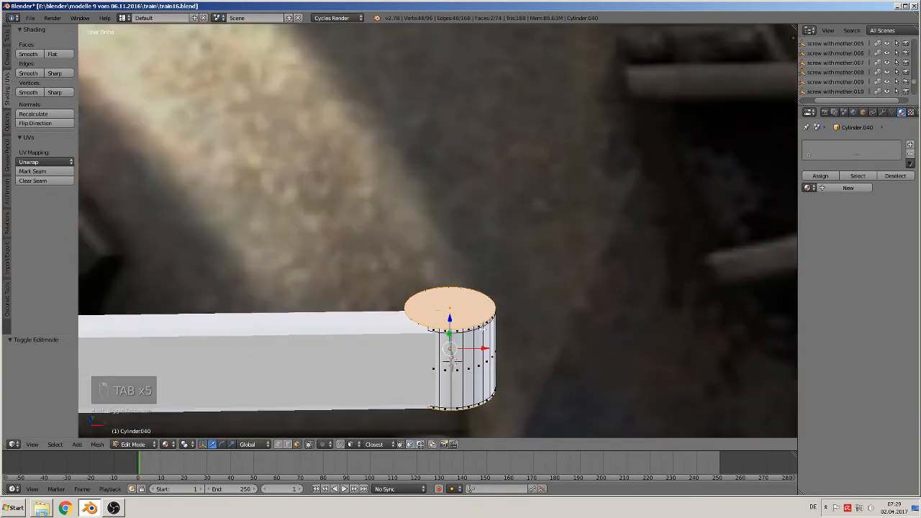
{"action": "key", "text": "shift+d"}
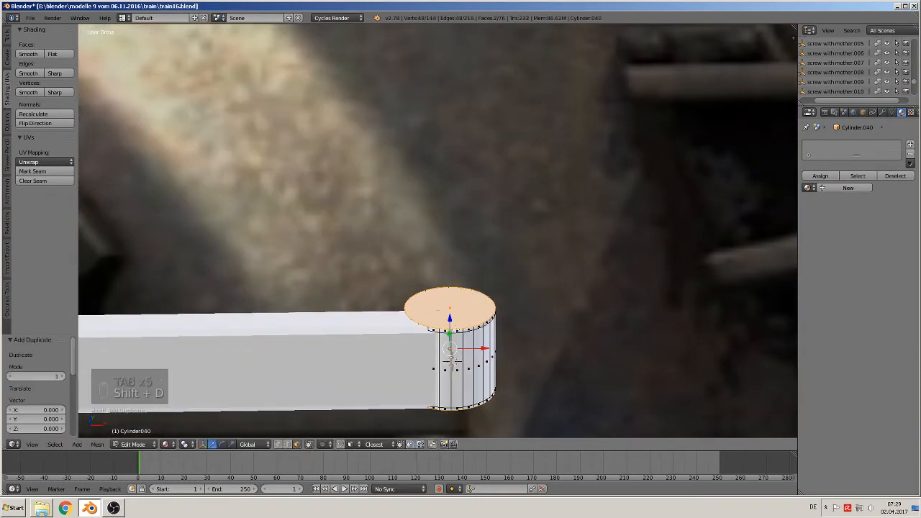
{"action": "key", "text": "z"}
{"action": "left_click", "coordinate": [453, 316]}
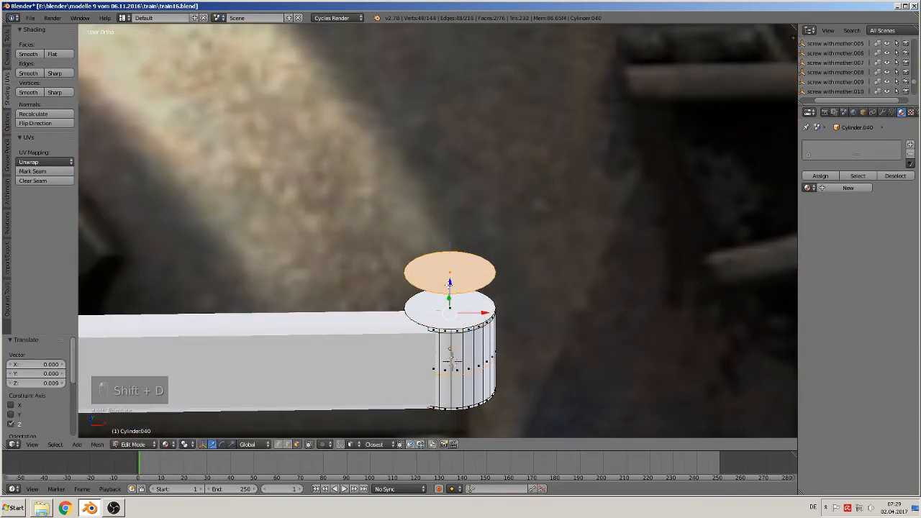
{"action": "key", "text": "Tab"}
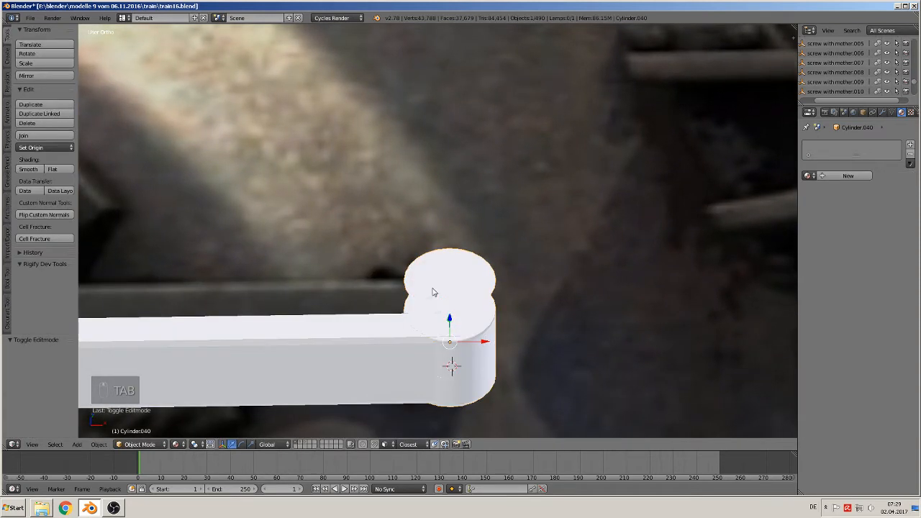
{"action": "key", "text": "Tab"}
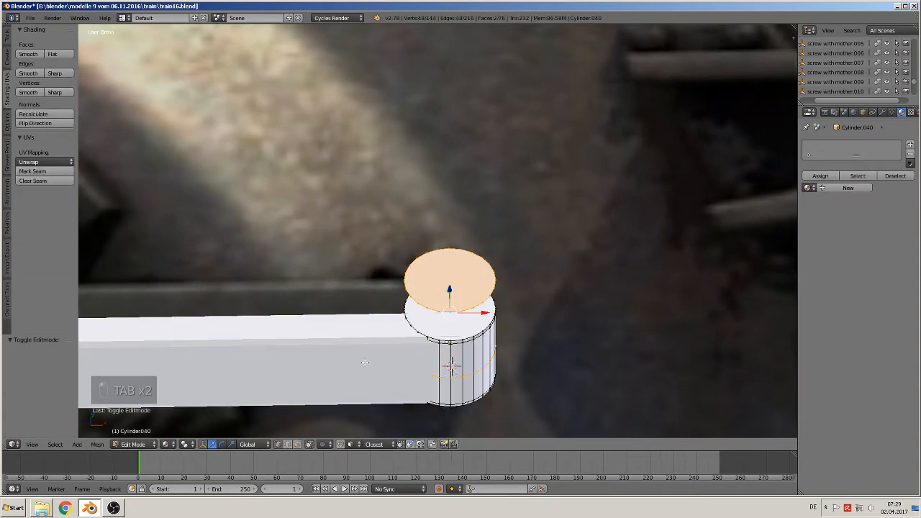
Delete the rear rim vertices of the raised disc above the cylinder, leaving only its front arc.
{"action": "scroll", "coordinate": [420, 298], "scroll_direction": "up", "scroll_amount": 2}
{"action": "middle_click_drag", "start_coordinate": [408, 301], "coordinate": [385, 303]}
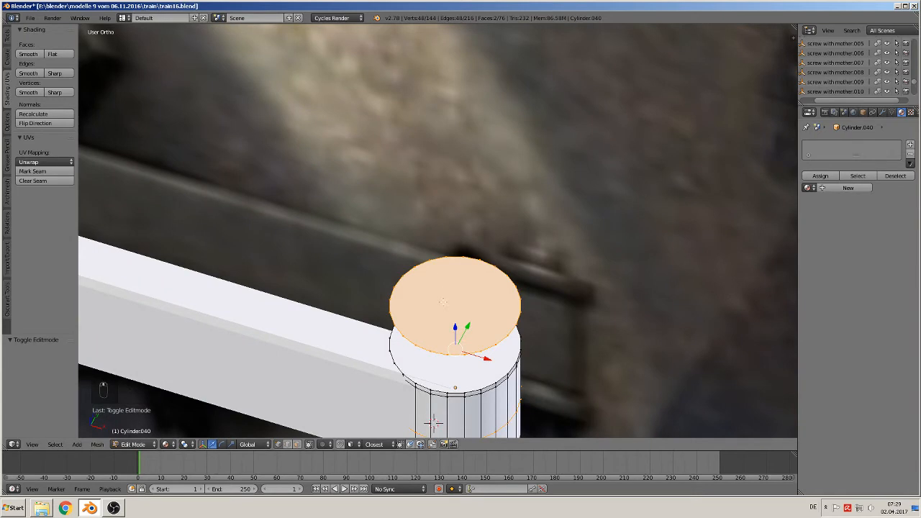
{"action": "middle_click_drag", "start_coordinate": [434, 422], "coordinate": [464, 314]}
{"action": "right_click", "coordinate": [392, 301]}
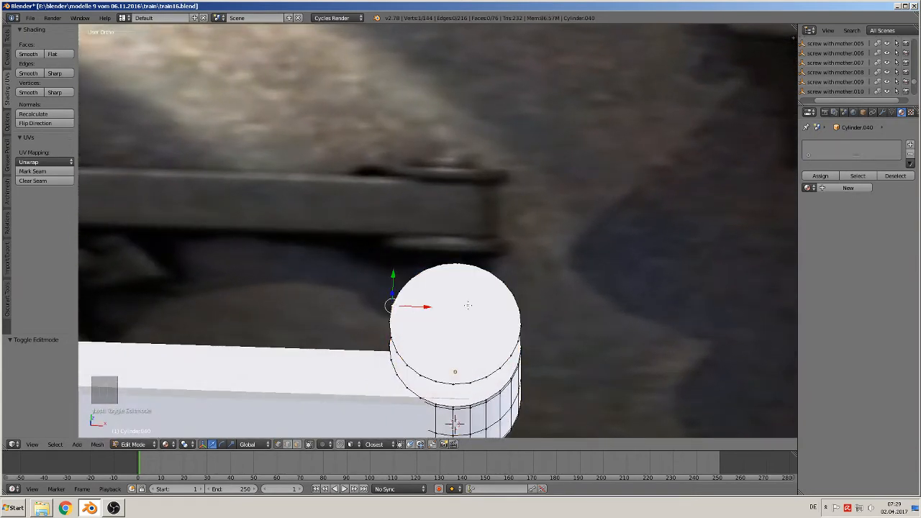
{"action": "right_click", "coordinate": [521, 307], "text": "shift"}
{"action": "key", "text": "c"}
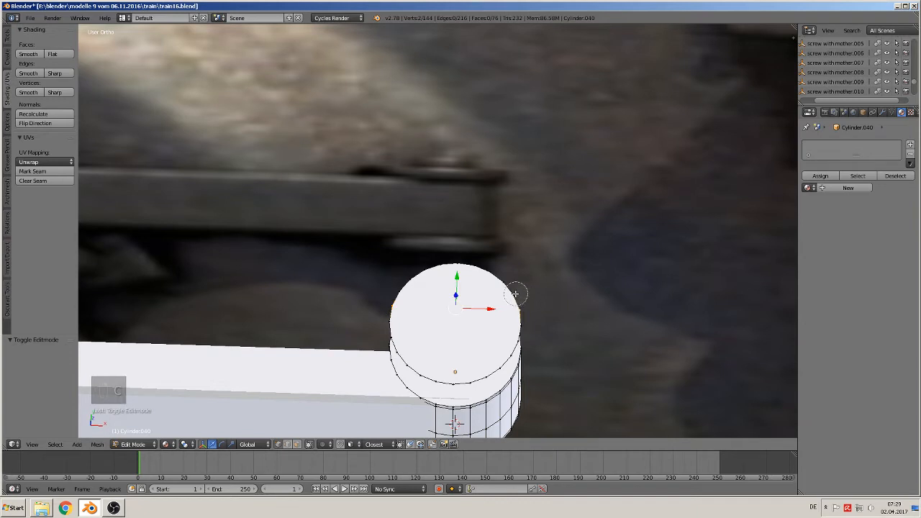
{"action": "mouse_move", "coordinate": [517, 294]}
{"action": "left_mouse_down"}
{"action": "mouse_move", "coordinate": [457, 270]}
{"action": "mouse_move", "coordinate": [389, 298]}
{"action": "left_mouse_up"}
{"action": "right_click", "coordinate": [388, 298]}
{"action": "key", "text": "x"}
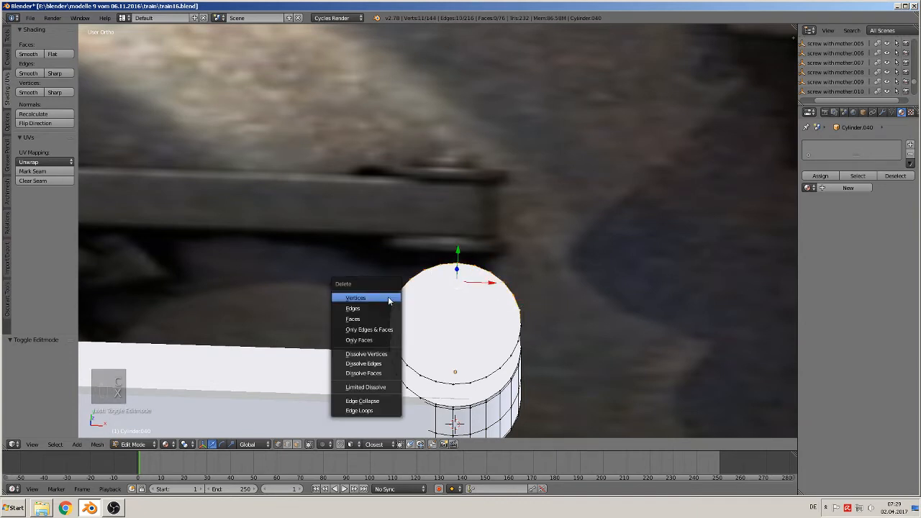
{"action": "left_click", "coordinate": [389, 298]}
Try to extrude the arc's two end vertices 0.014 along Y and join them with an edge.
{"action": "middle_click_drag", "start_coordinate": [389, 298], "coordinate": [435, 314]}
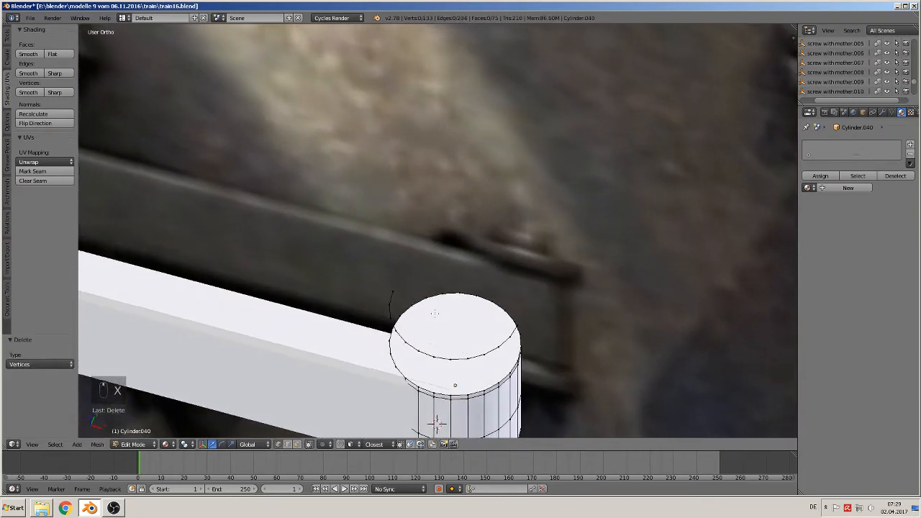
{"action": "right_click", "coordinate": [523, 319]}
{"action": "right_click", "coordinate": [396, 284], "text": "shift"}
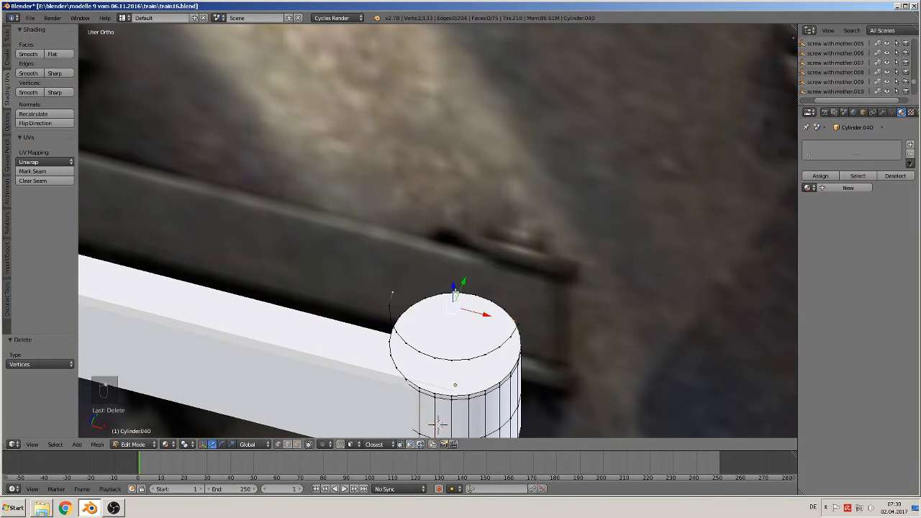
{"action": "key", "text": "e"}
{"action": "key", "text": "y"}
{"action": "left_click", "coordinate": [503, 224]}
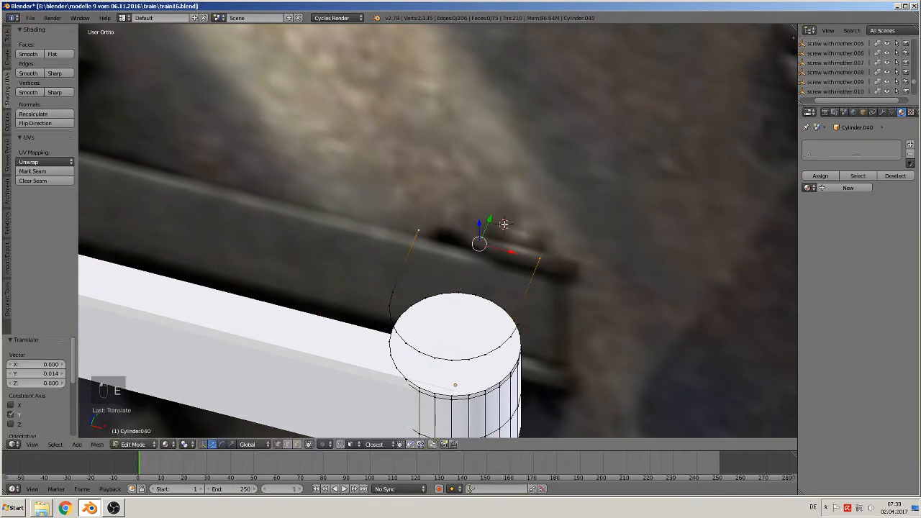
{"action": "key", "text": "f"}
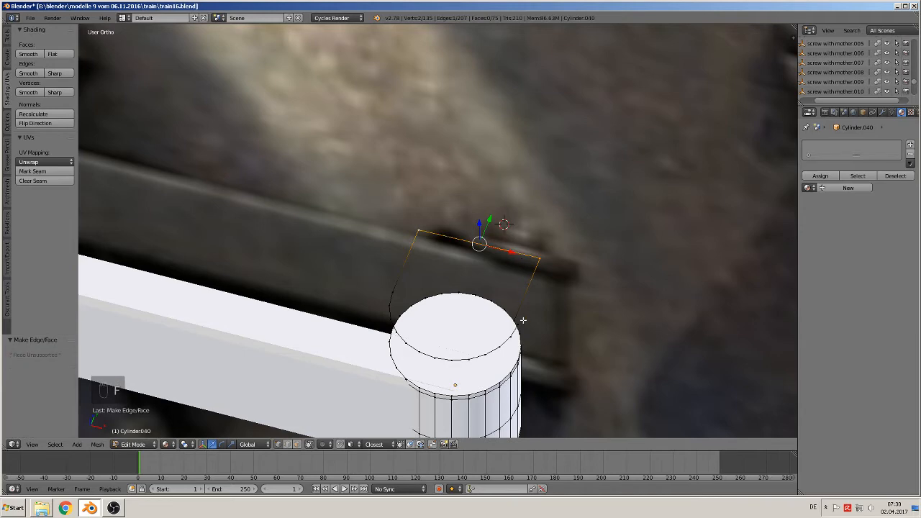
{"action": "right_click", "coordinate": [527, 299], "text": "alt"}
{"action": "middle_click_drag", "start_coordinate": [527, 300], "coordinate": [474, 334]}
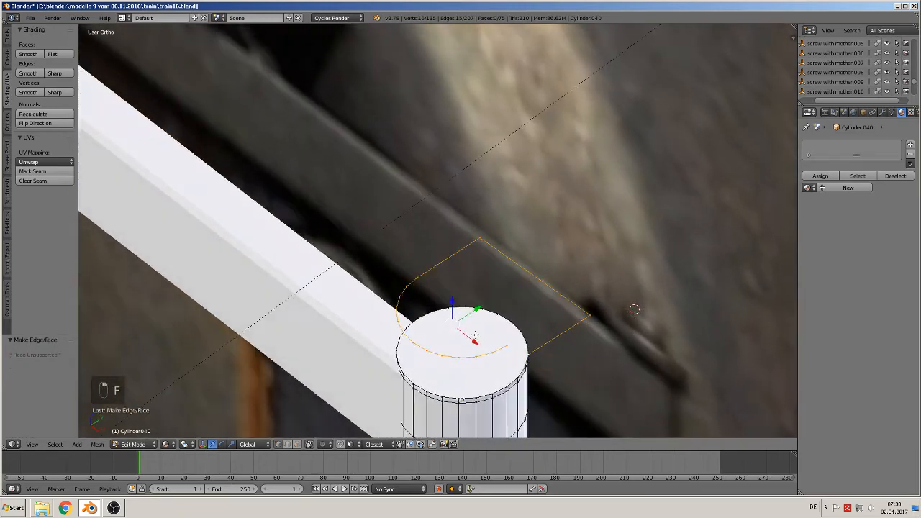
Undo the extrusion and its joining edge, and discard a trial duplicate of the two end vertices.
{"action": "key", "text": "ctrl+z"}
{"action": "key", "text": "ctrl+z"}
{"action": "key", "text": "ctrl+z"}
{"action": "key", "text": "ctrl+z"}
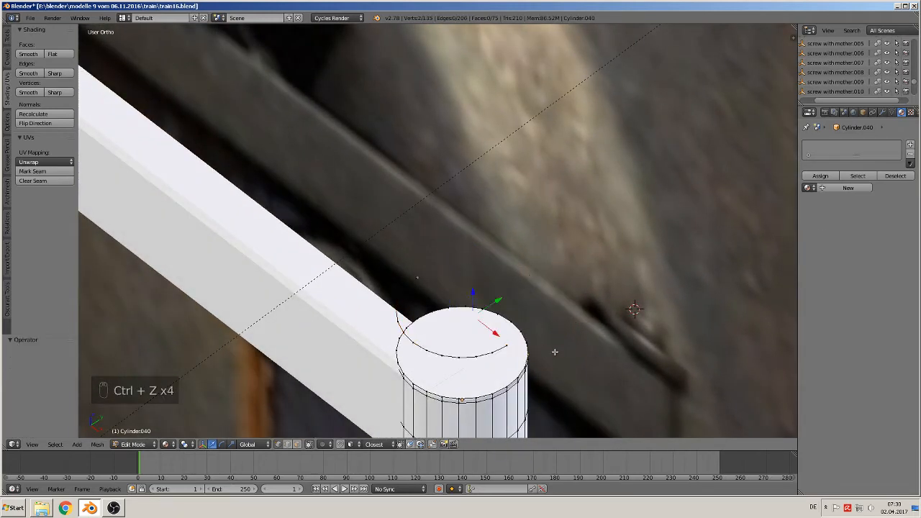
{"action": "key", "text": "ctrl+z"}
{"action": "key", "text": "shift+d"}
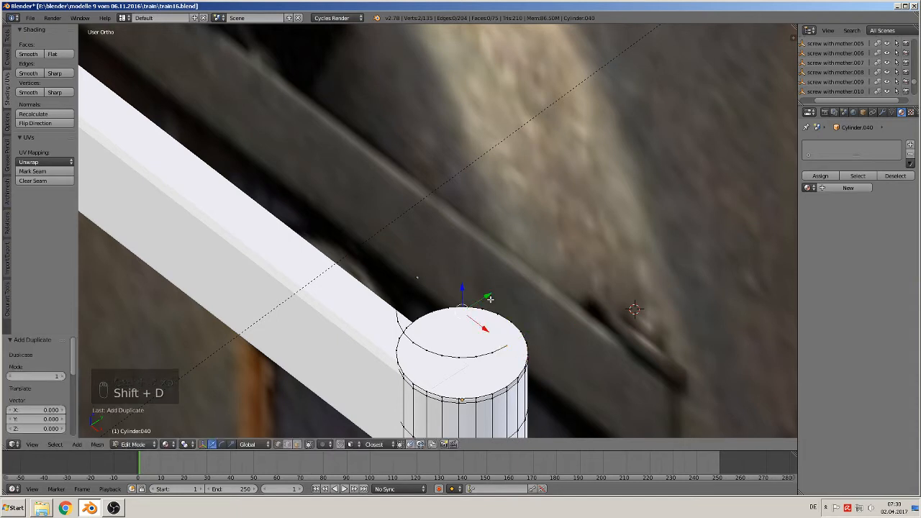
{"action": "key", "text": "x"}
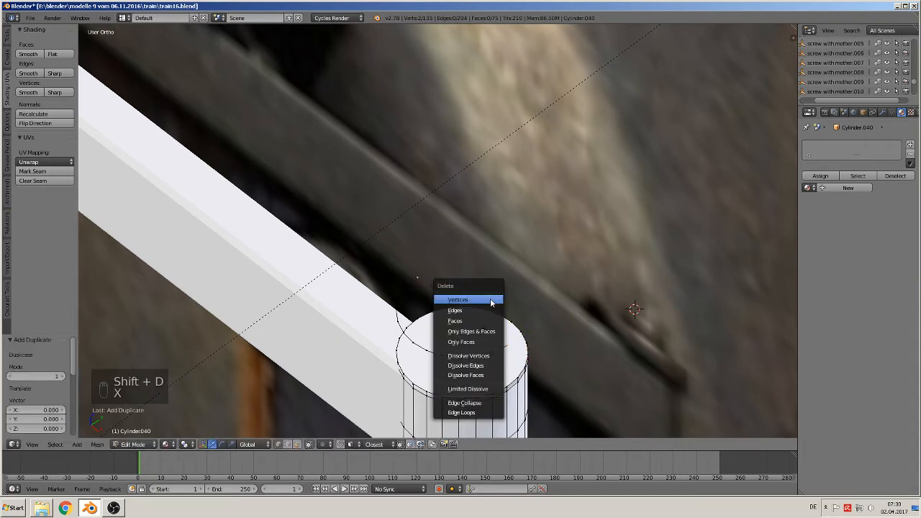
{"action": "left_click", "coordinate": [490, 298]}
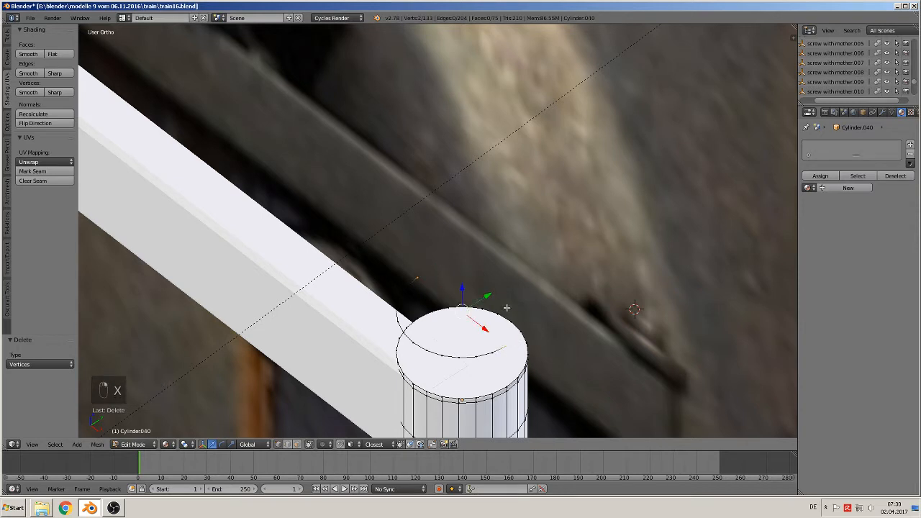
Close the arc into a D-shaped outline by extruding its end vertices along Y and joining them, and fill it with a face.
{"action": "key", "text": "e"}
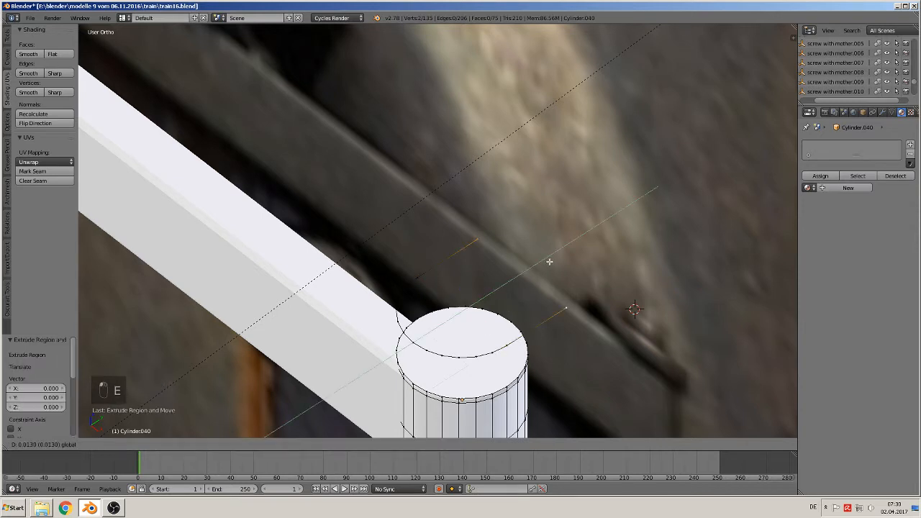
{"action": "left_click", "coordinate": [568, 252]}
{"action": "key", "text": "f"}
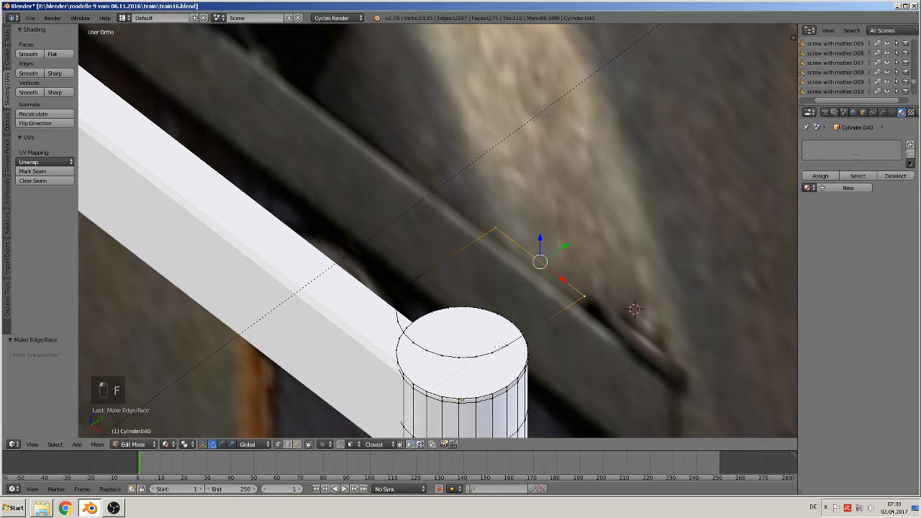
{"action": "right_click", "coordinate": [499, 347], "text": "alt"}
{"action": "key", "text": "f"}
Extrude the D-shaped face 0.004 along Z to give the plate its thickness.
{"action": "middle_click_drag", "start_coordinate": [498, 346], "coordinate": [515, 320]}
{"action": "key", "text": "e"}
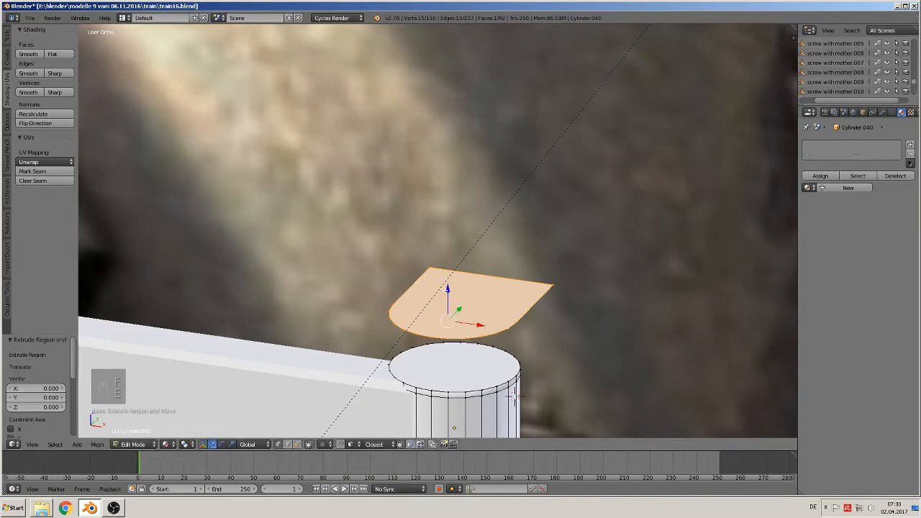
{"action": "left_click_drag", "start_coordinate": [448, 290], "coordinate": [515, 268]}
Scale the whole D-shaped plate by 1.078 and lower it about 0.0098 along Z onto the cylinder's upper end.
{"action": "key", "text": "KP_1"}
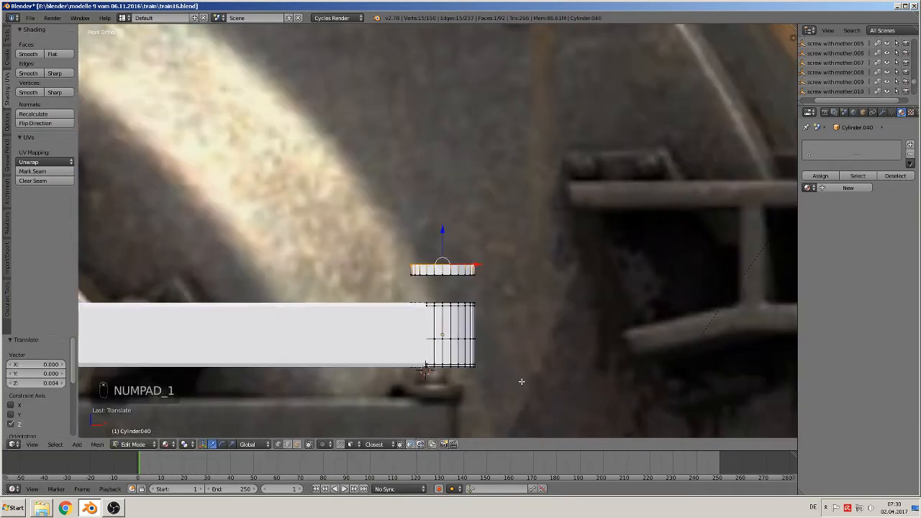
{"action": "middle_click_drag", "start_coordinate": [474, 399], "coordinate": [470, 297], "text": "shift"}
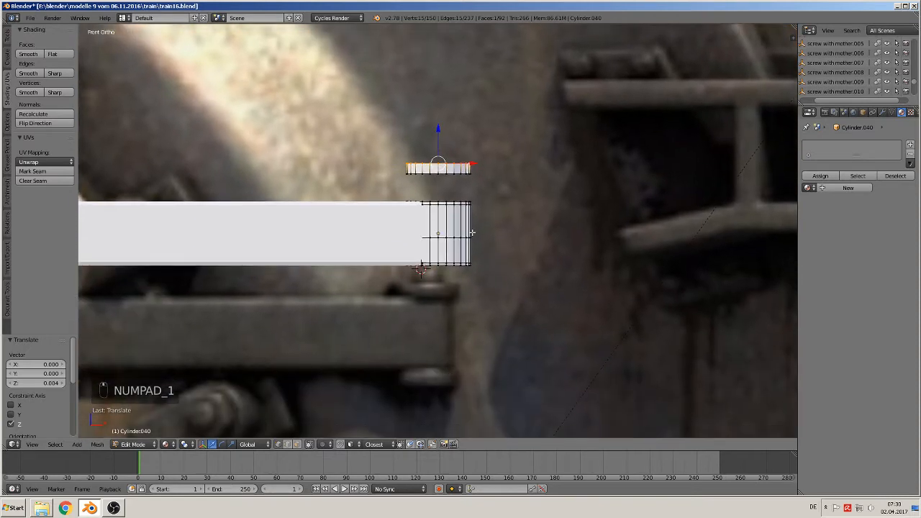
{"action": "middle_click_drag", "start_coordinate": [471, 233], "coordinate": [464, 276], "text": "shift"}
{"action": "key", "text": "a"}
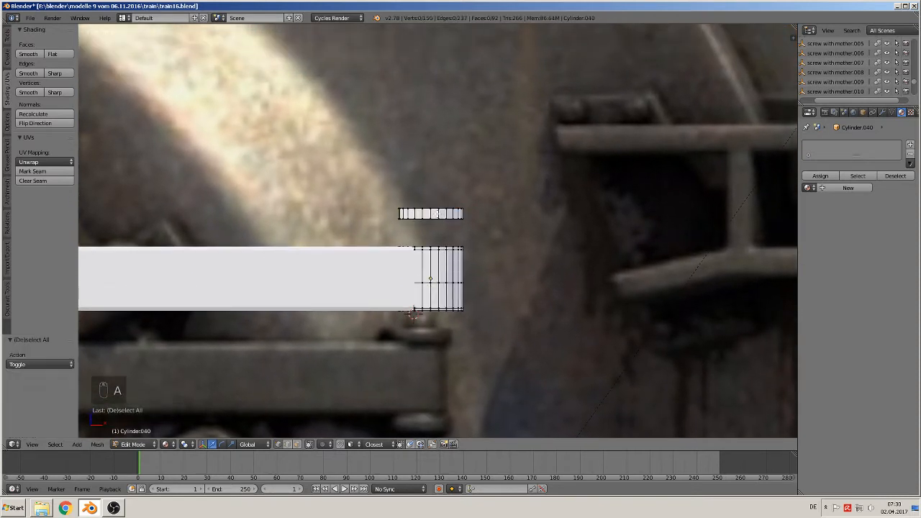
{"action": "key", "text": "l"}
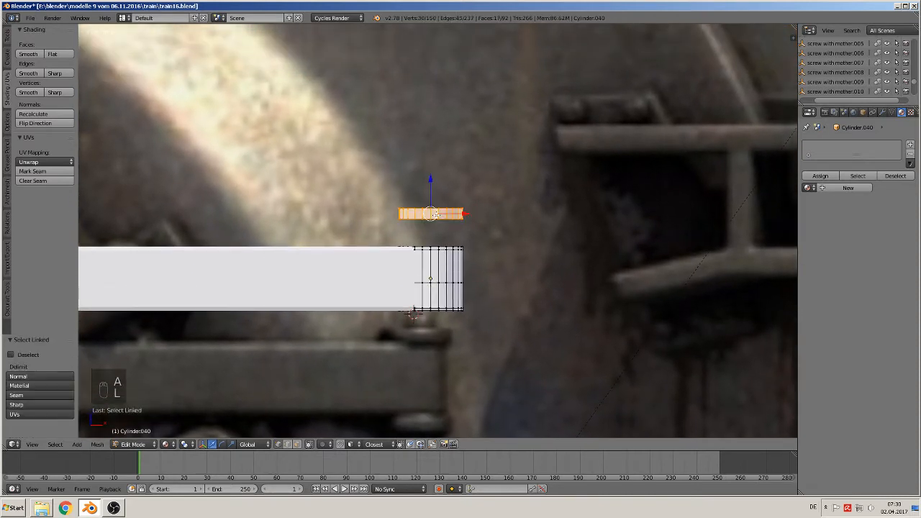
{"action": "key", "text": "s"}
{"action": "left_click", "coordinate": [505, 262]}
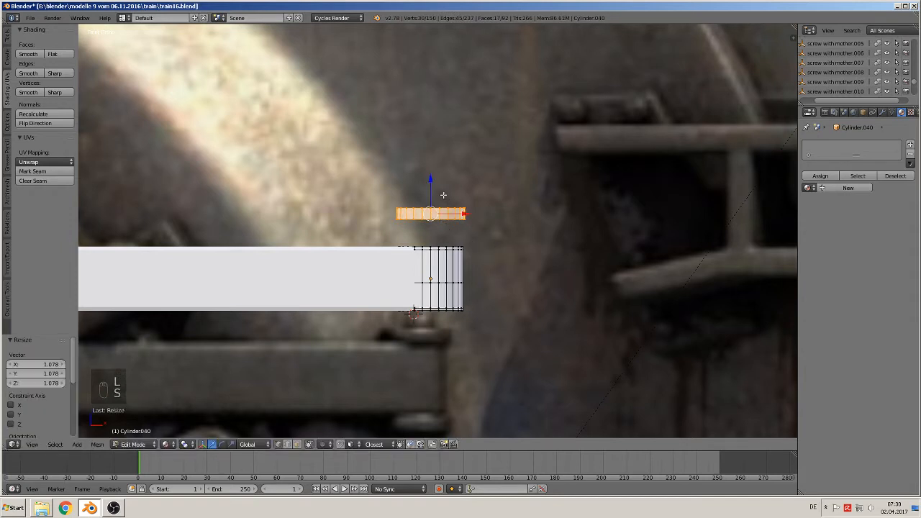
{"action": "key", "text": "g"}
{"action": "key", "text": "z"}
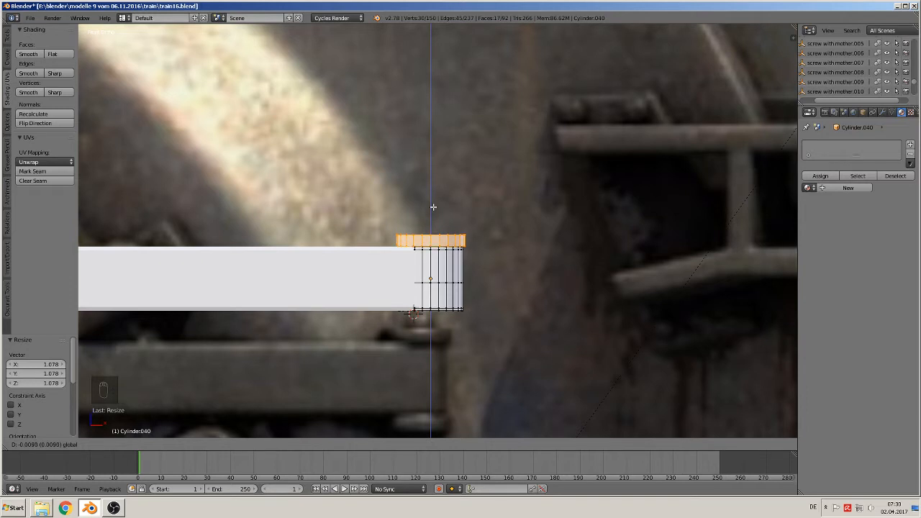
{"action": "left_click", "coordinate": [432, 207]}
Duplicate the plate and move the copy -0.025 along Z to the cylinder's lower end.
{"action": "key", "text": "shift+d"}
{"action": "key", "text": "z"}
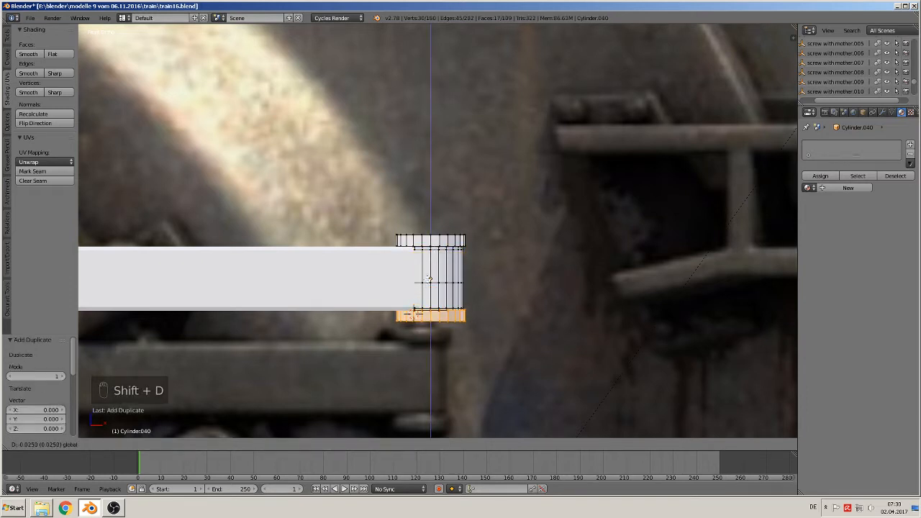
{"action": "left_click", "coordinate": [430, 318]}
{"action": "scroll", "coordinate": [433, 298], "scroll_direction": "down", "scroll_amount": 3}
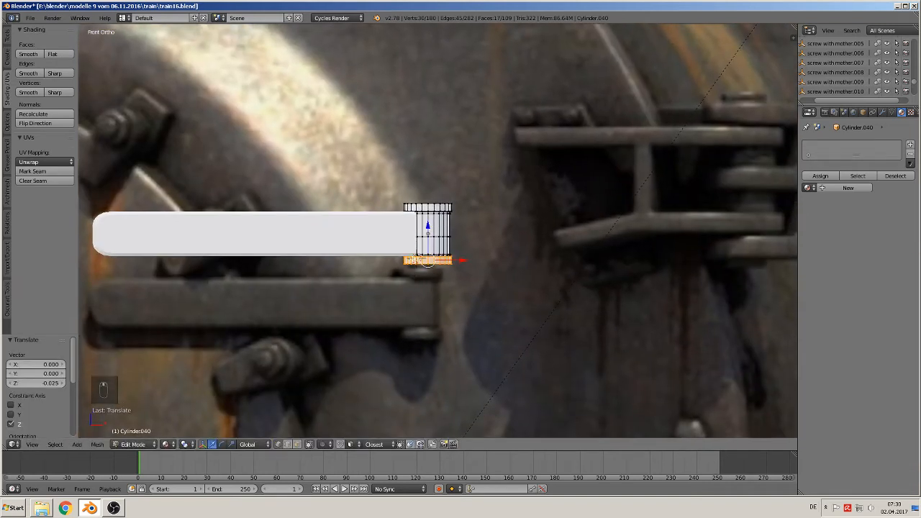
Leave Edit Mode and apply smooth shading to the cylinder object with its two plates.
{"action": "key", "text": "Tab"}
{"action": "scroll", "coordinate": [425, 232], "scroll_direction": "up", "scroll_amount": 4}
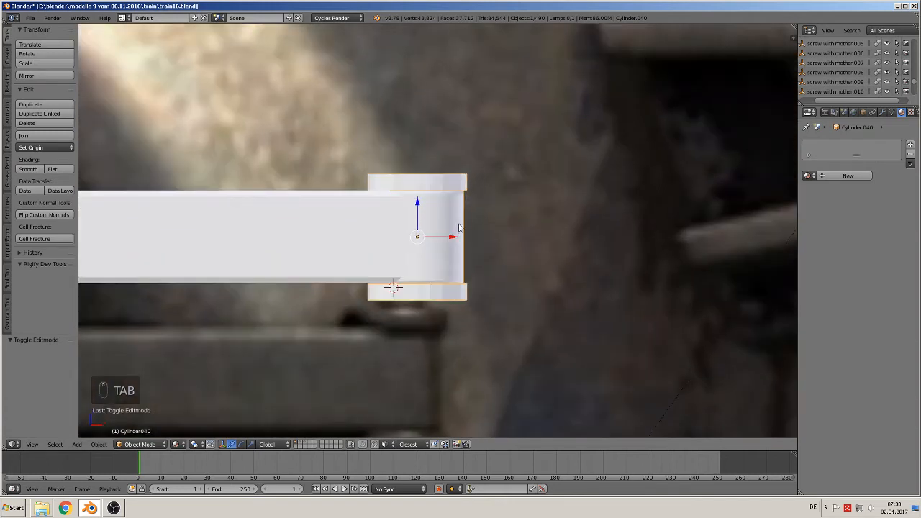
{"action": "scroll", "coordinate": [459, 228], "scroll_direction": "up", "scroll_amount": 2}
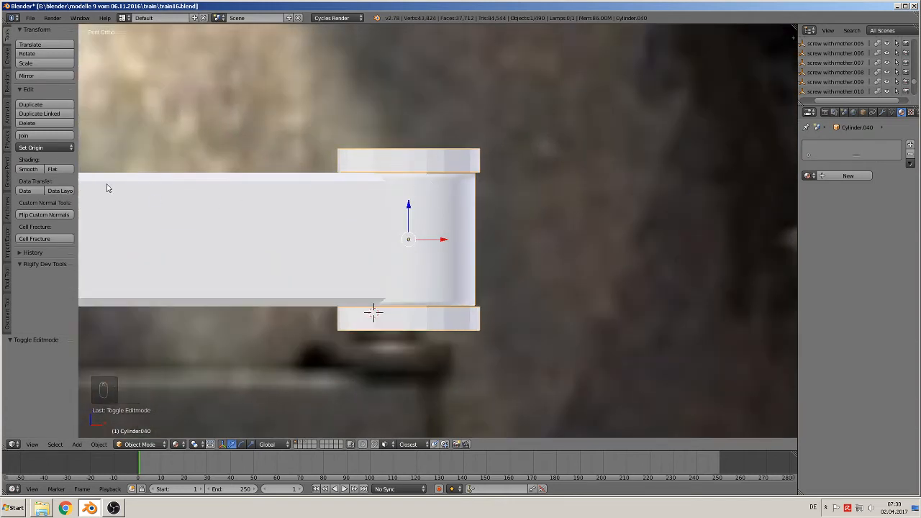
{"action": "left_click", "coordinate": [33, 170]}
In Edit Mode, add two loop cuts around the upper plate, one close to its upper rim and one close to its lower rim.
{"action": "key", "text": "Tab"}
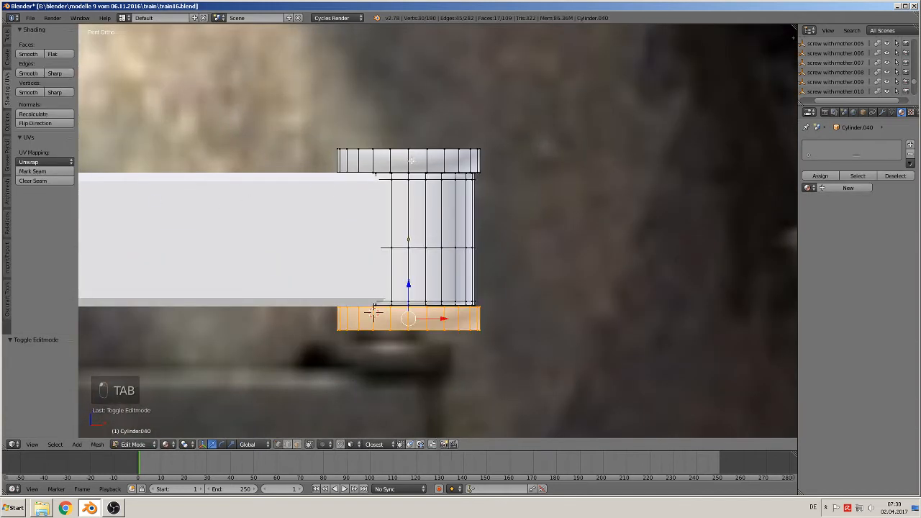
{"action": "key", "text": "ctrl+r"}
{"action": "left_click", "coordinate": [407, 161]}
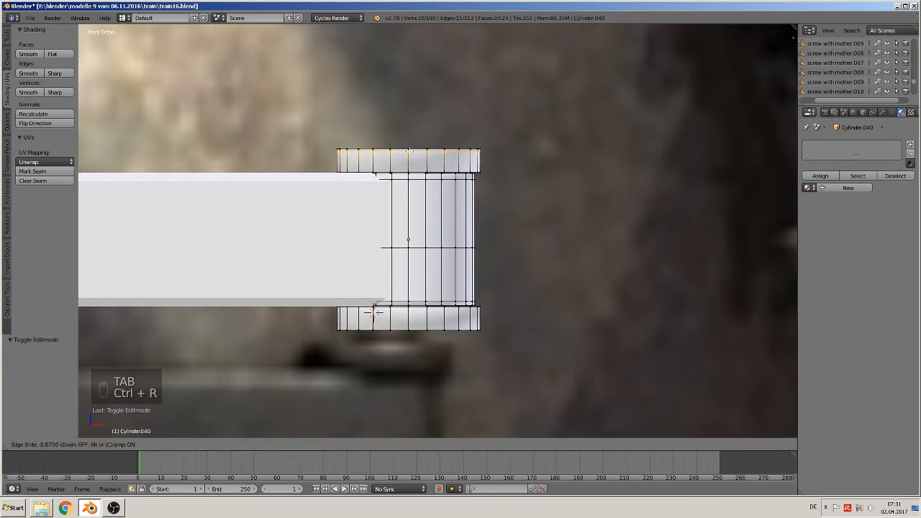
{"action": "left_click", "coordinate": [405, 164]}
{"action": "key", "text": "ctrl+r"}
{"action": "left_click", "coordinate": [405, 164]}
{"action": "left_click", "coordinate": [408, 171]}
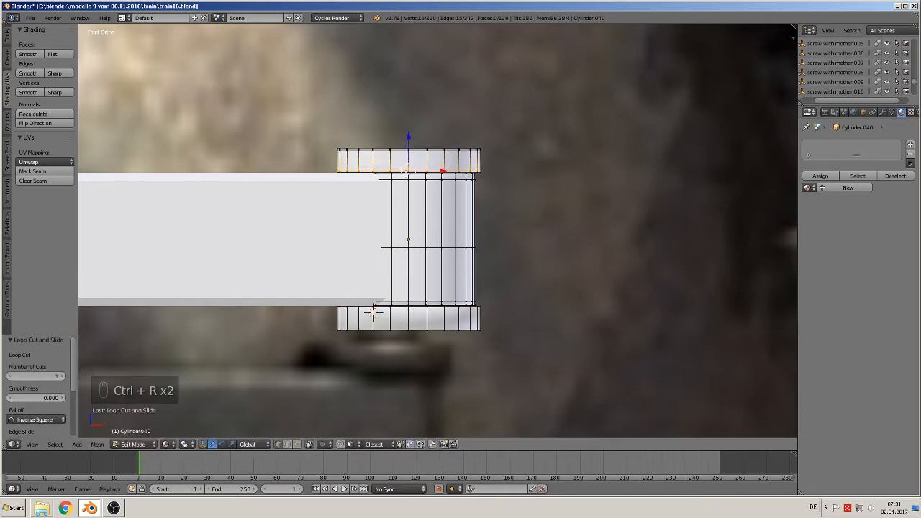
Add two loop cuts around the lower plate, one close to its upper rim and one close to its lower rim.
{"action": "key", "text": "ctrl+r"}
{"action": "left_click", "coordinate": [405, 318]}
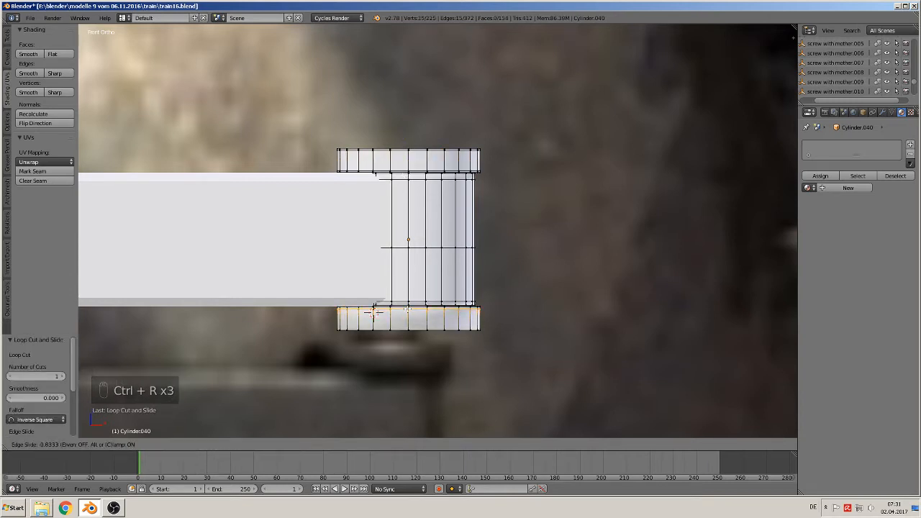
{"action": "left_click", "coordinate": [408, 309]}
{"action": "key", "text": "ctrl+r"}
{"action": "left_click", "coordinate": [376, 311]}
{"action": "left_click", "coordinate": [371, 311]}
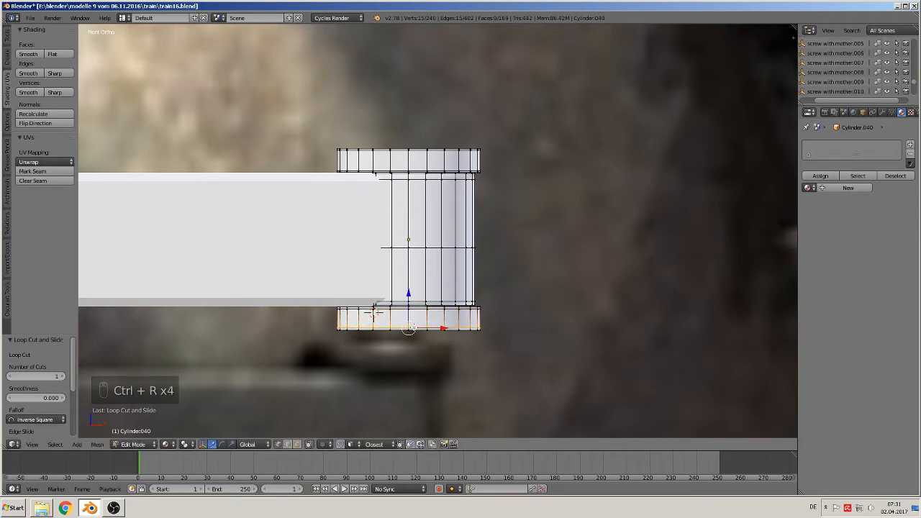
Apply flat shading to the top and bottom faces of both D-shaped plates, and leave Edit Mode.
{"action": "middle_click_drag", "start_coordinate": [371, 311], "coordinate": [378, 340]}
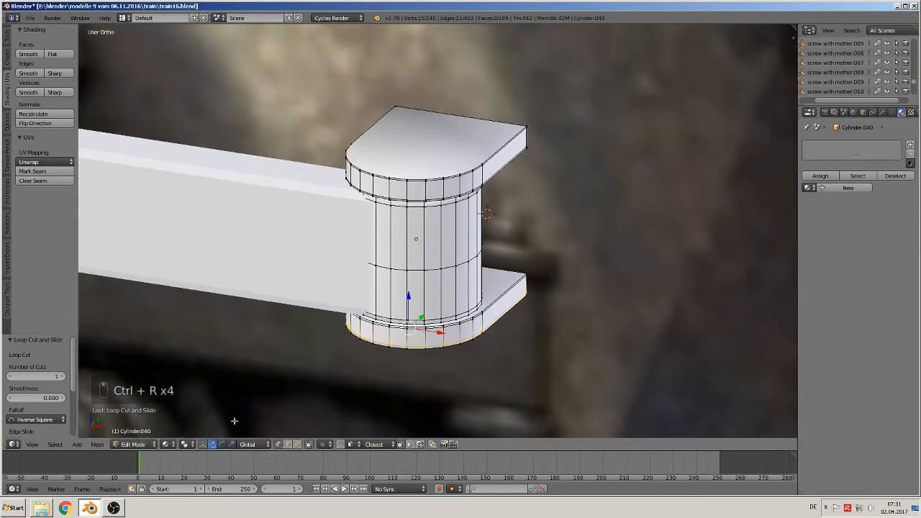
{"action": "left_click", "coordinate": [296, 444]}
{"action": "right_click", "coordinate": [429, 177]}
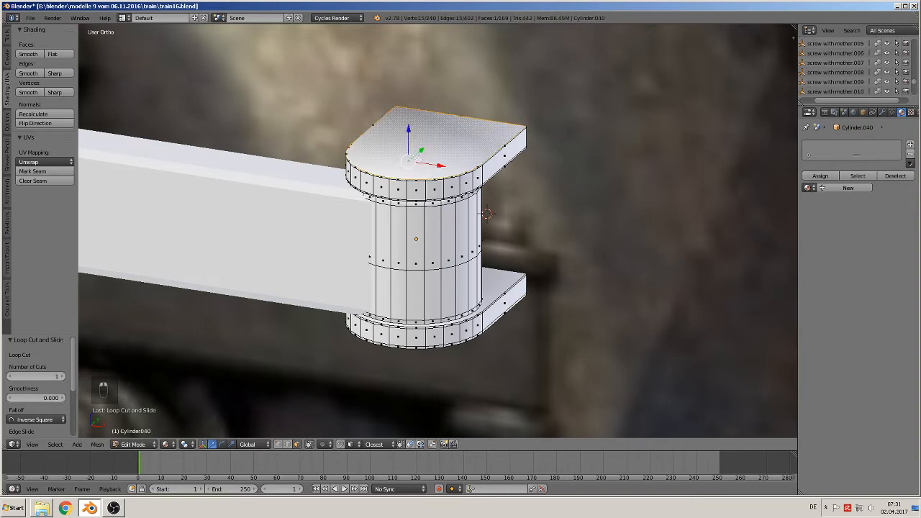
{"action": "right_click", "coordinate": [505, 302], "text": "shift"}
{"action": "middle_click_drag", "start_coordinate": [505, 302], "coordinate": [503, 216]}
{"action": "right_click", "coordinate": [518, 209], "text": "shift"}
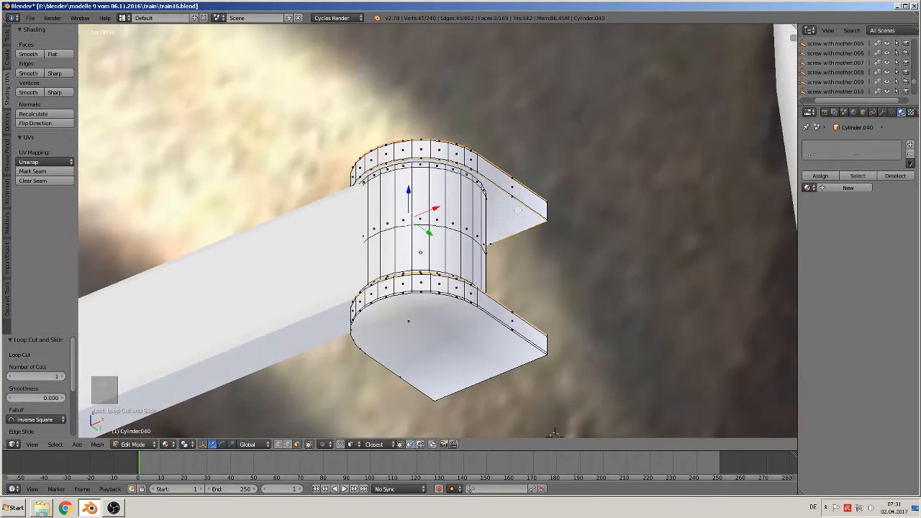
{"action": "right_click", "coordinate": [437, 328], "text": "shift"}
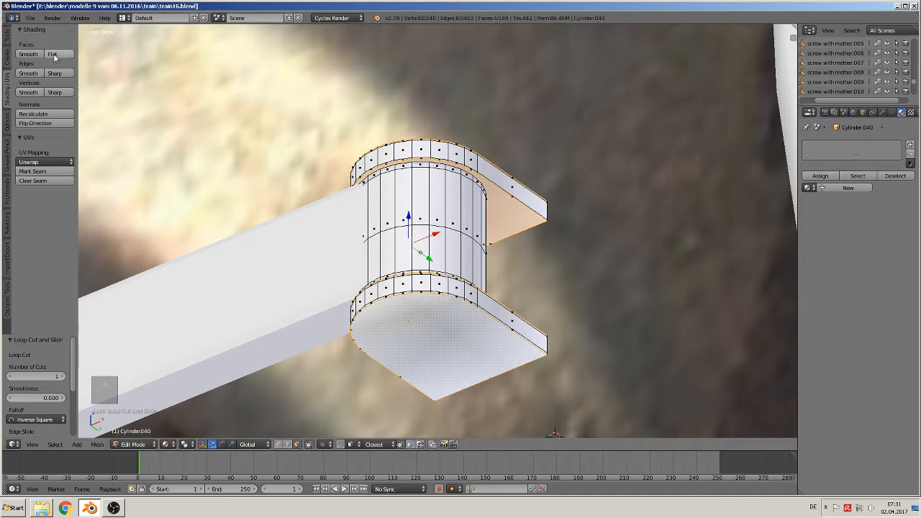
{"action": "left_click", "coordinate": [53, 55]}
{"action": "key", "text": "Tab"}
{"action": "mouse_move", "coordinate": [448, 220]}
{"action": "middle_mouse_down"}
{"action": "mouse_move", "coordinate": [462, 266]}
{"action": "mouse_move", "coordinate": [443, 282]}
{"action": "middle_mouse_up"}
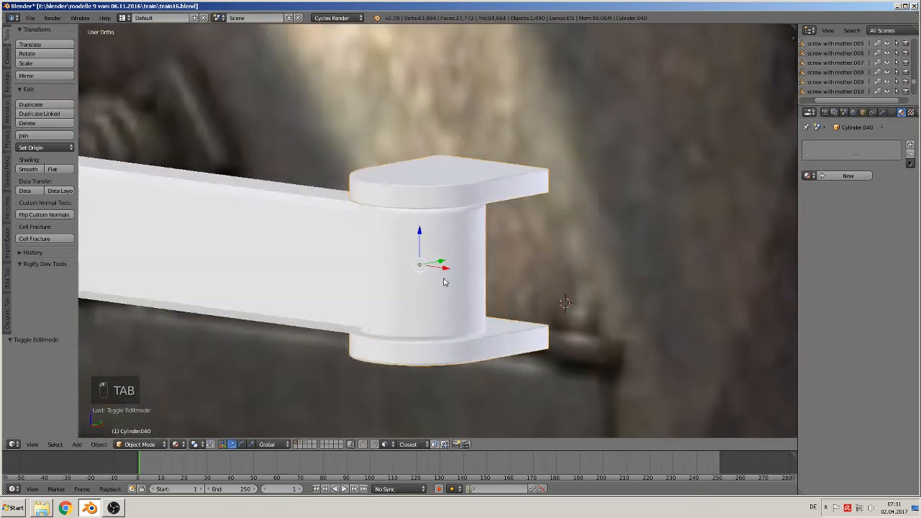
Join the hinge strap and the cylinder with its plates into one object.
{"action": "scroll", "coordinate": [444, 282], "scroll_direction": "down", "scroll_amount": 6}
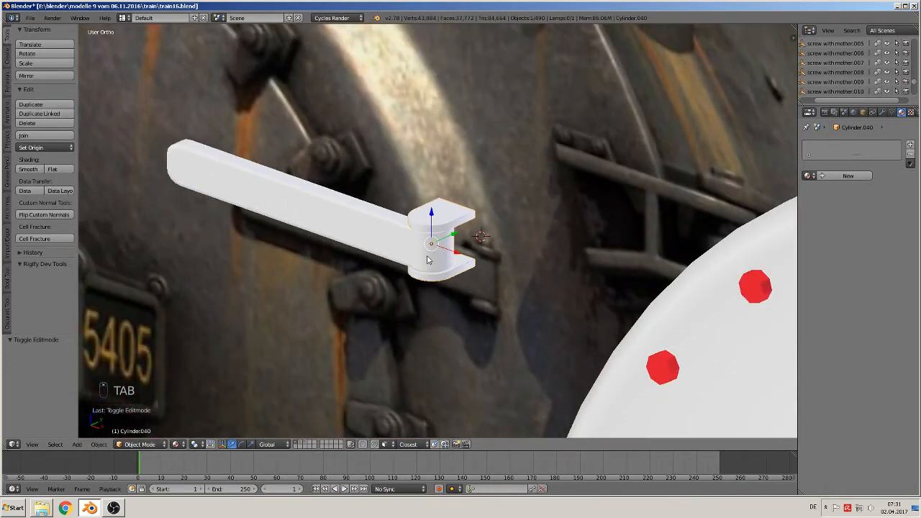
{"action": "right_click", "coordinate": [429, 253]}
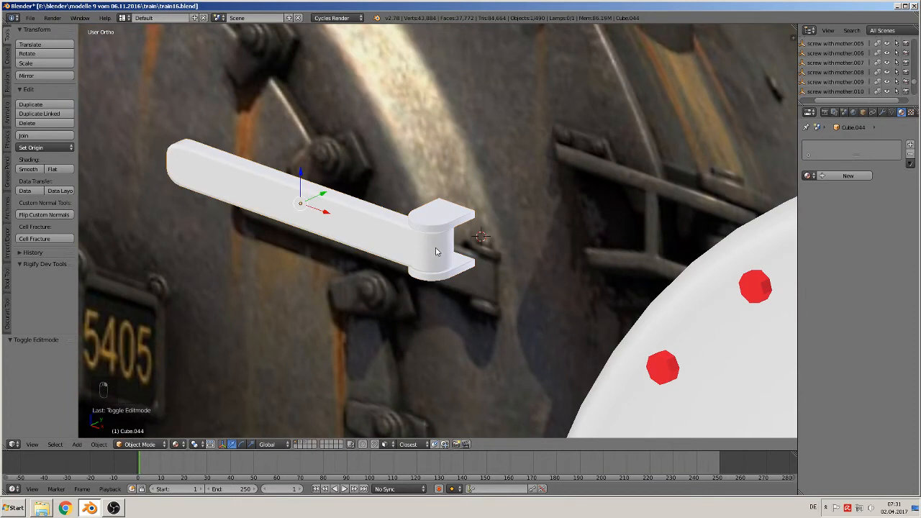
{"action": "right_click", "coordinate": [444, 247]}
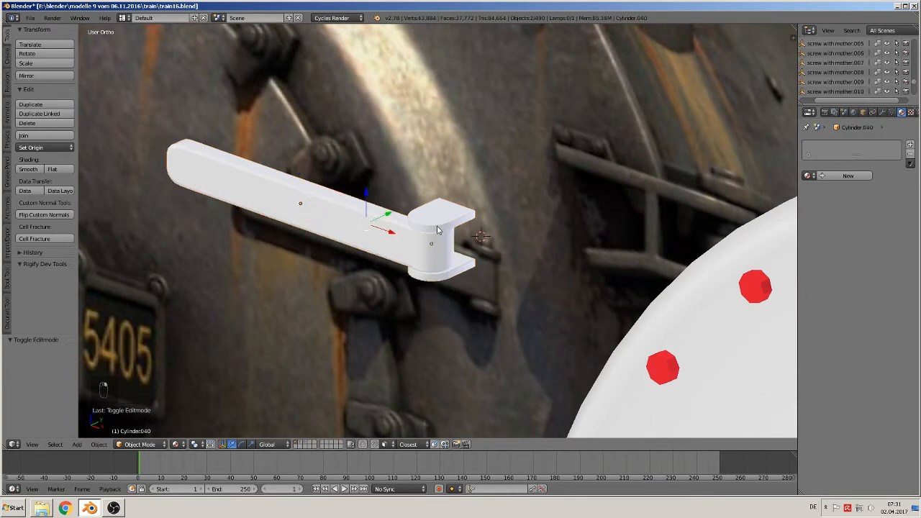
{"action": "left_click", "coordinate": [45, 135]}
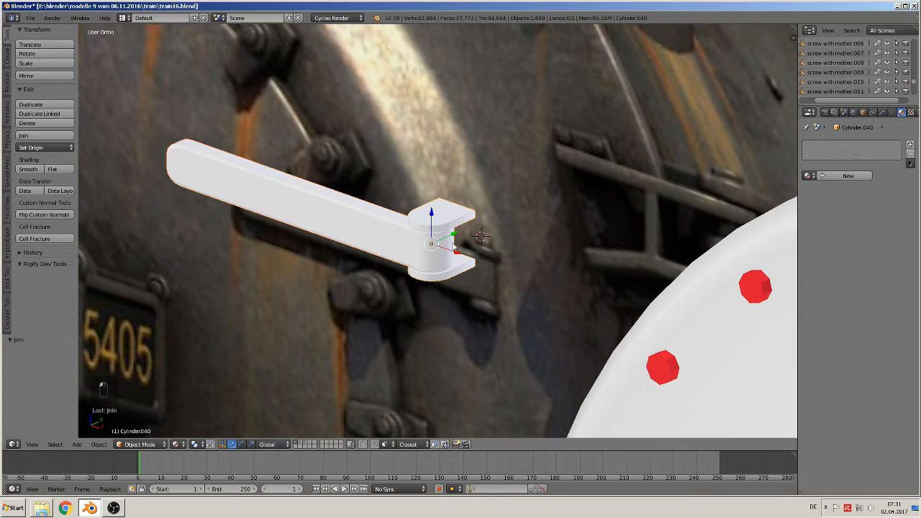
In front view, raise the joined hinge 0.025 along Z, above the strap in the reference photo.
{"action": "mouse_move", "coordinate": [453, 235]}
{"action": "left_mouse_down"}
{"action": "mouse_move", "coordinate": [428, 247]}
{"action": "mouse_move", "coordinate": [470, 228]}
{"action": "mouse_move", "coordinate": [440, 242]}
{"action": "mouse_move", "coordinate": [451, 236]}
{"action": "left_mouse_up"}
{"action": "right_click", "coordinate": [402, 226]}
{"action": "right_click", "coordinate": [438, 233]}
{"action": "middle_click_drag", "start_coordinate": [452, 236], "coordinate": [483, 196]}
{"action": "key", "text": "KP_1"}
{"action": "left_click_drag", "start_coordinate": [476, 170], "coordinate": [477, 119]}
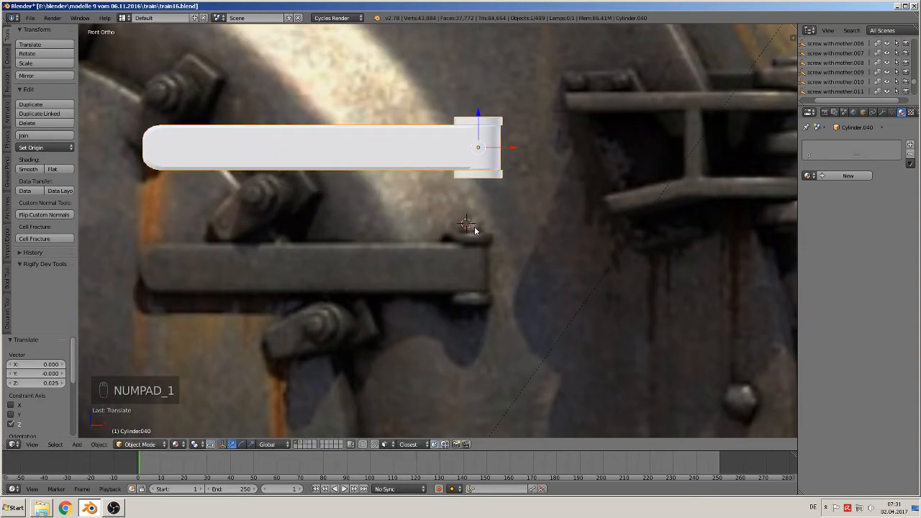
Place the 3D cursor just above the hinge cylinder and add a "screw head 1" group instance there.
{"action": "middle_click_drag", "start_coordinate": [473, 226], "coordinate": [461, 328], "text": "shift"}
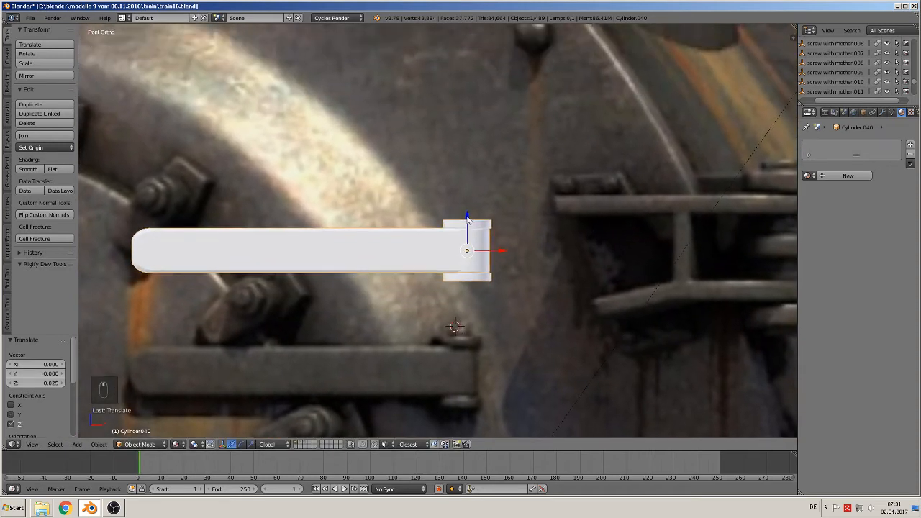
{"action": "left_click", "coordinate": [467, 218]}
{"action": "left_click", "coordinate": [464, 219]}
{"action": "left_click", "coordinate": [77, 444]}
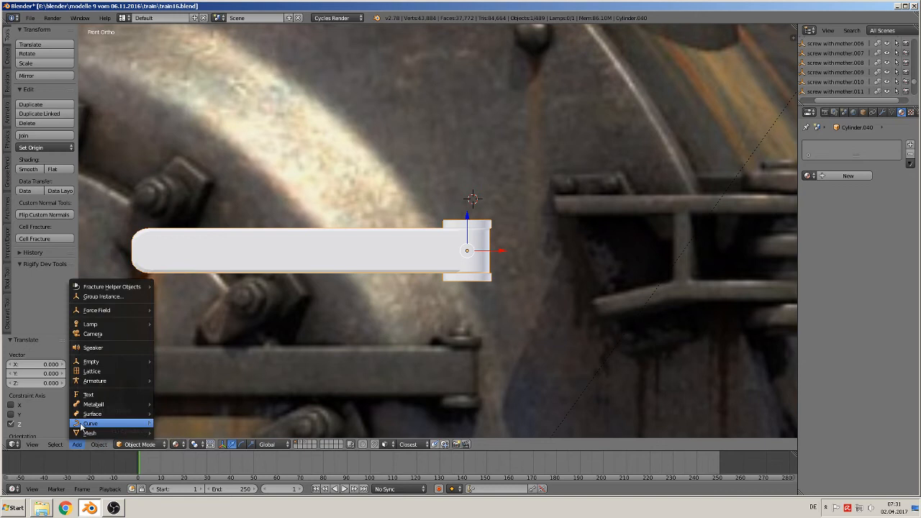
{"action": "left_click", "coordinate": [89, 296]}
{"action": "left_click", "coordinate": [131, 314]}
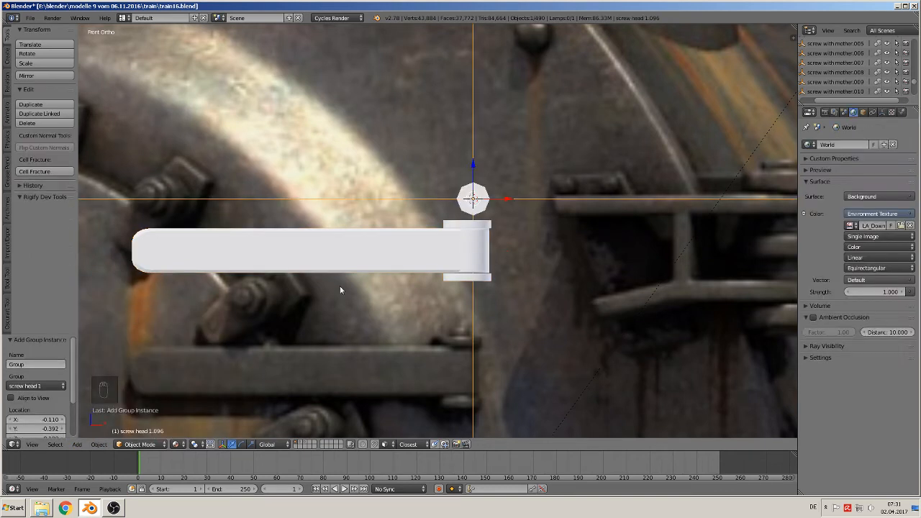
Rotate the screw head 90° about X and move it -0.003 along X and -0.008 along Z onto the upper plate.
{"action": "type", "text": "rx90"}
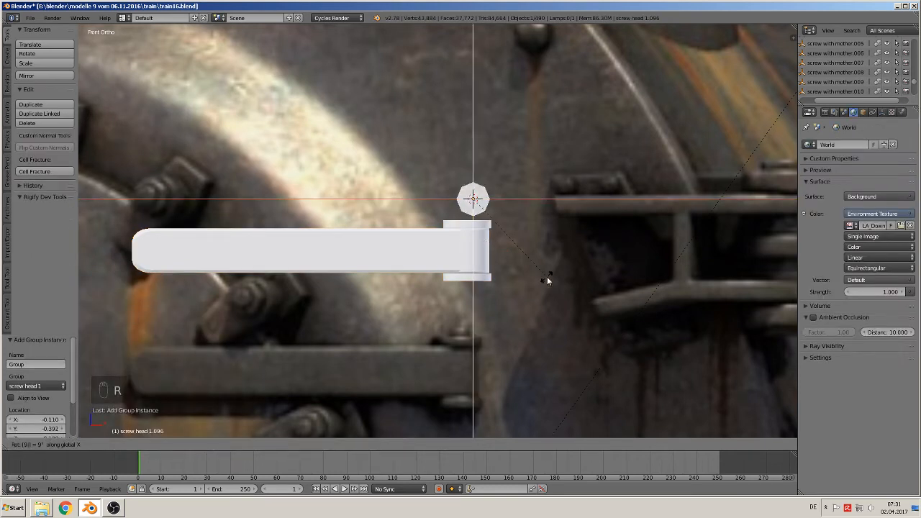
{"action": "key", "text": "Return"}
{"action": "key", "text": "g"}
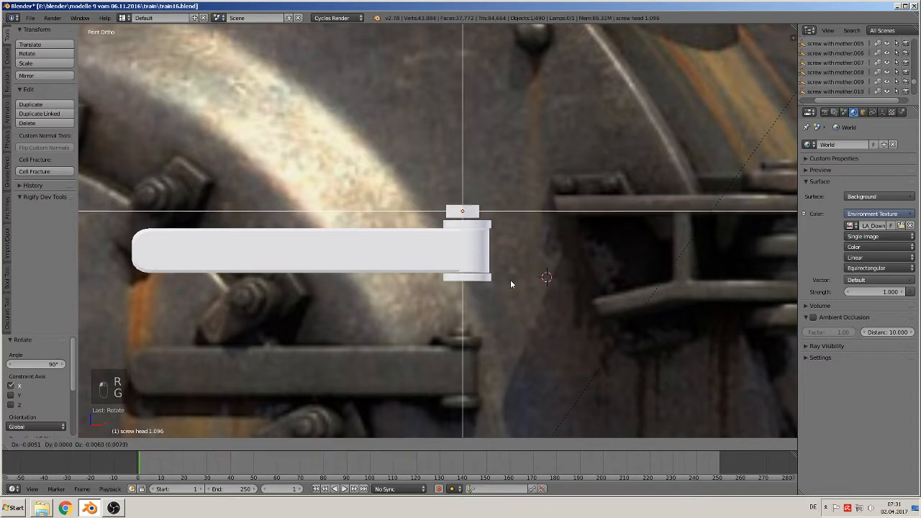
{"action": "left_click", "coordinate": [514, 283]}
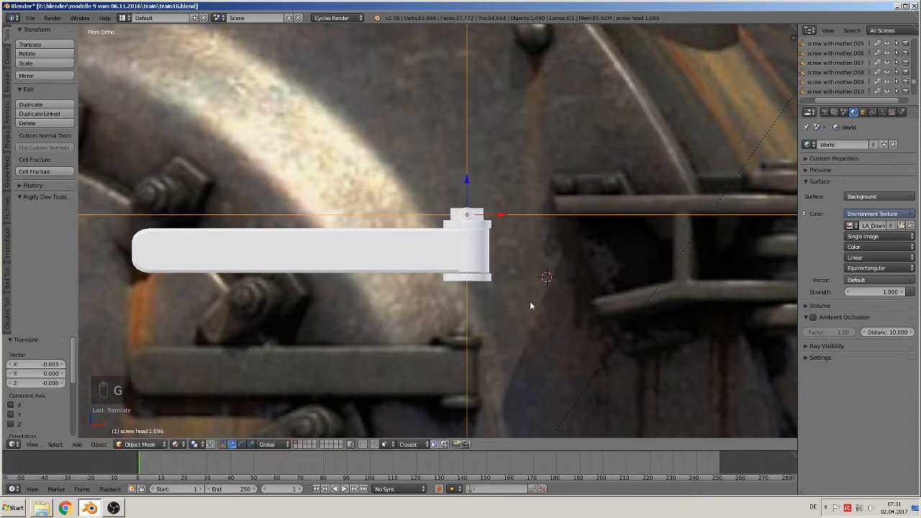
Scale the screw head by 0.686 and move it -0.042 along Y over the hinge cylinder's axis.
{"action": "key", "text": "s"}
{"action": "left_click", "coordinate": [497, 283]}
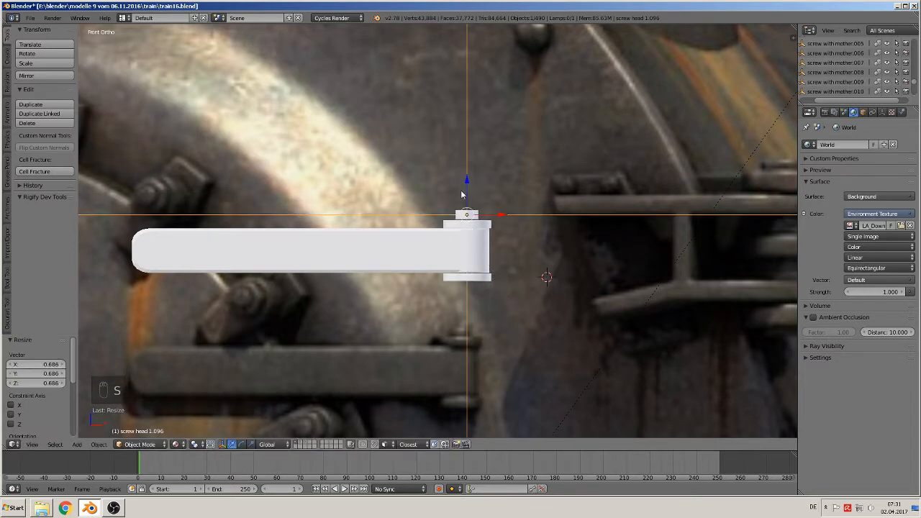
{"action": "left_click_drag", "start_coordinate": [468, 180], "coordinate": [467, 180]}
{"action": "middle_click_drag", "start_coordinate": [467, 181], "coordinate": [472, 226]}
{"action": "left_click_drag", "start_coordinate": [487, 208], "coordinate": [433, 235]}
{"action": "scroll", "coordinate": [434, 236], "scroll_direction": "up", "scroll_amount": 4}
Set the display size of the screw head's empty to 0.01.
{"action": "mouse_move", "coordinate": [403, 325]}
{"action": "middle_mouse_down"}
{"action": "mouse_move", "coordinate": [426, 343]}
{"action": "mouse_move", "coordinate": [430, 315]}
{"action": "mouse_move", "coordinate": [399, 310]}
{"action": "middle_mouse_up"}
{"action": "right_click", "coordinate": [384, 315]}
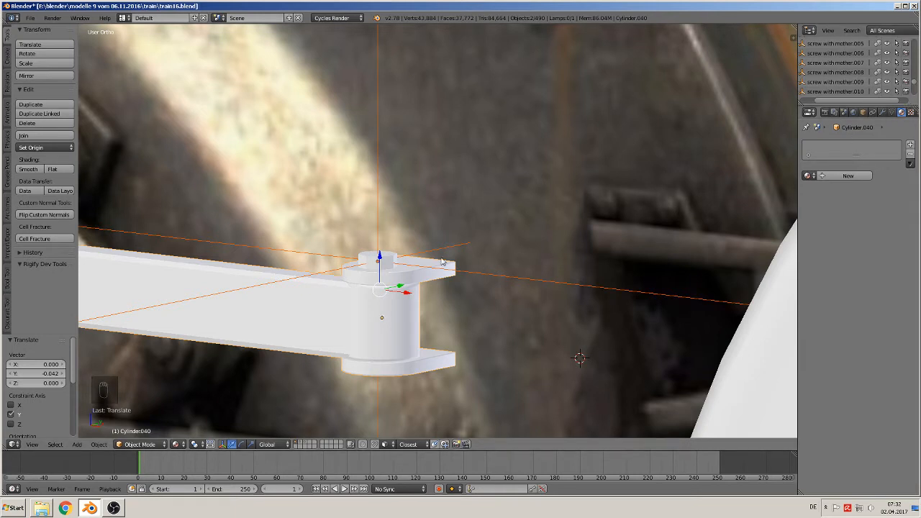
{"action": "right_click", "coordinate": [378, 254]}
{"action": "left_click", "coordinate": [882, 112]}
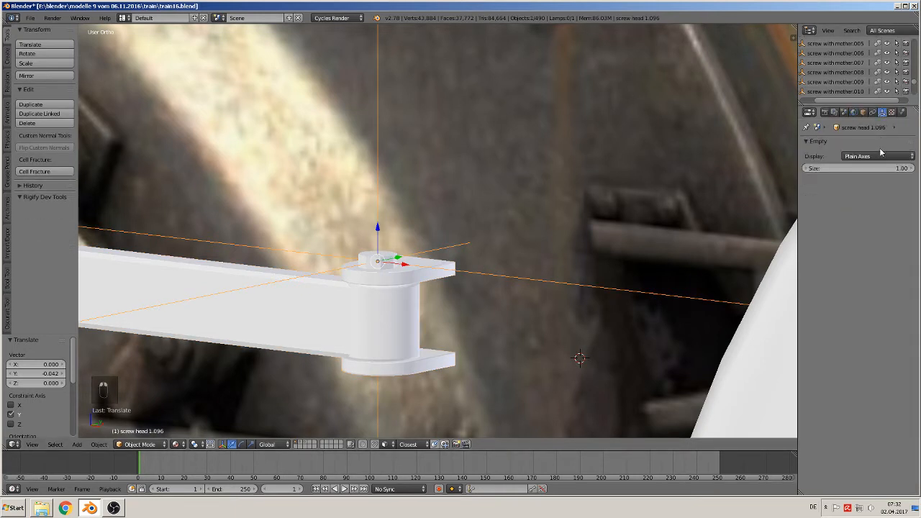
Parent the screw head to the joined hinge object with the Object option.
{"action": "right_click", "coordinate": [369, 310]}
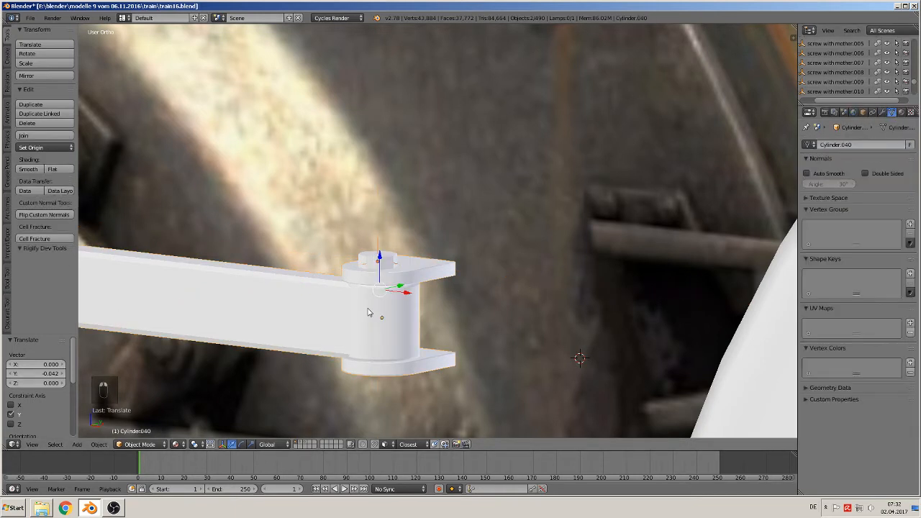
{"action": "key", "text": "ctrl+p"}
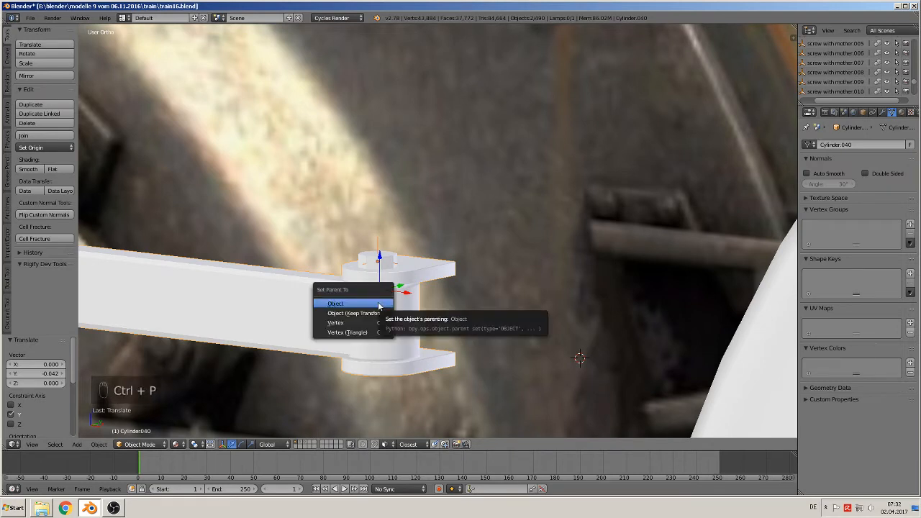
{"action": "left_click", "coordinate": [380, 305]}
Move the hinge 0.021 along X, and in front view shift it back -0.020 along X.
{"action": "scroll", "coordinate": [379, 306], "scroll_direction": "down", "scroll_amount": 2}
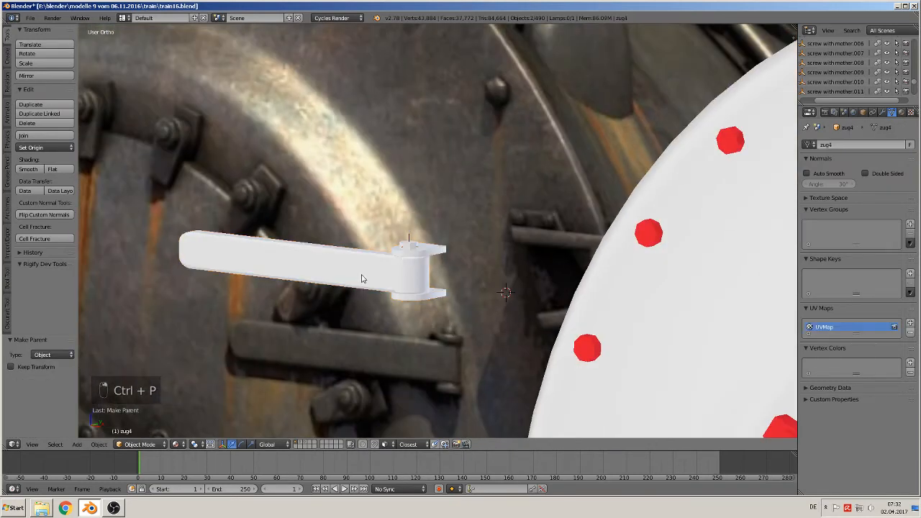
{"action": "left_click_drag", "start_coordinate": [425, 280], "coordinate": [461, 296]}
{"action": "key", "text": "KP_1"}
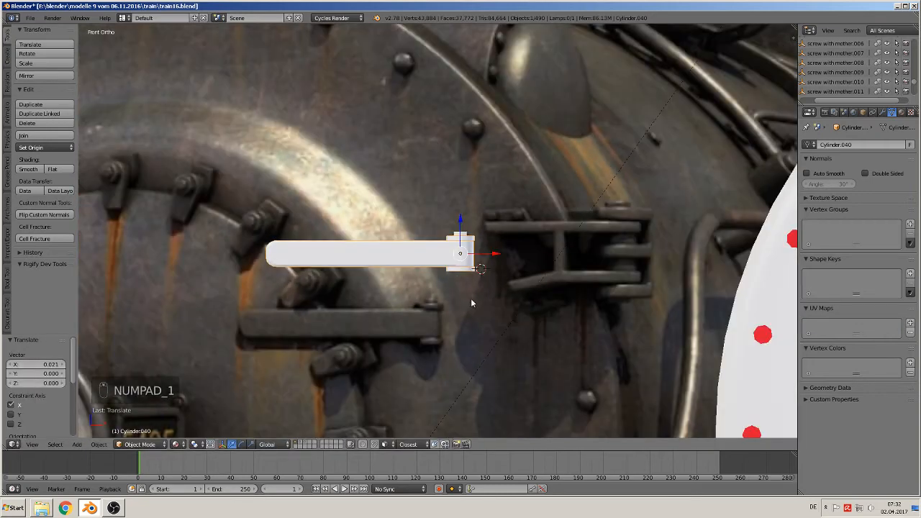
{"action": "scroll", "coordinate": [473, 303], "scroll_direction": "up", "scroll_amount": 1}
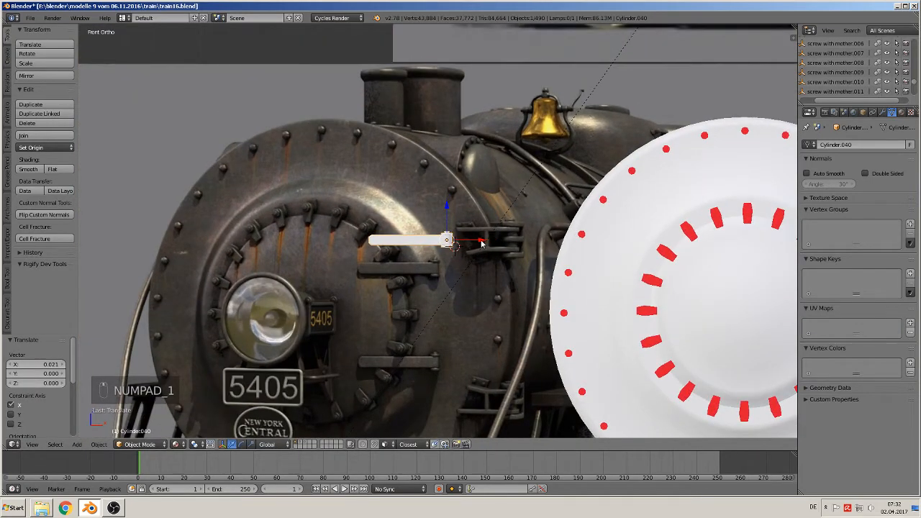
{"action": "left_click_drag", "start_coordinate": [481, 244], "coordinate": [471, 243]}
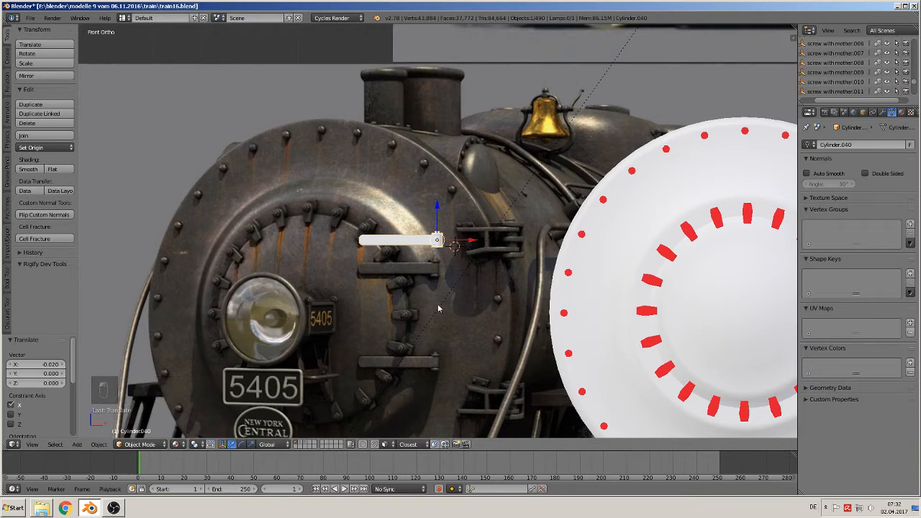
Try to move the hinge object to the second layer, and undo the layer change.
{"action": "key", "text": "m"}
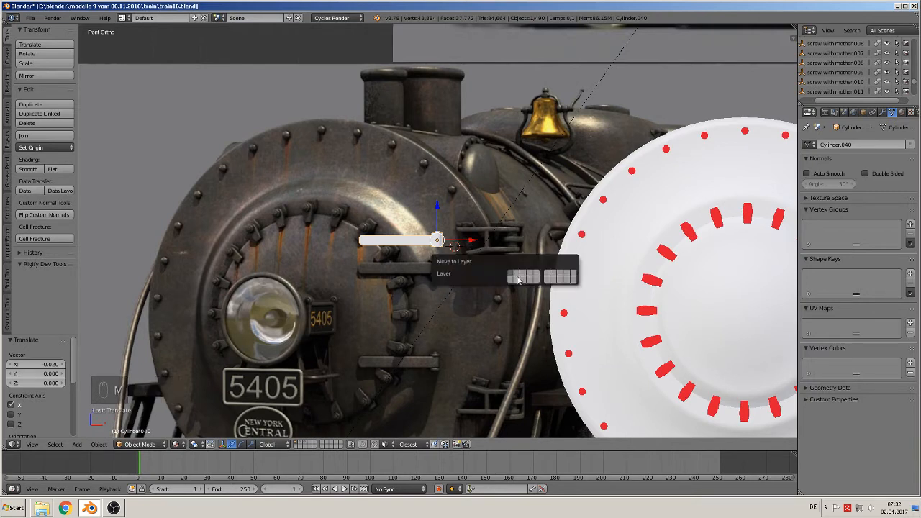
{"action": "left_click", "coordinate": [519, 275]}
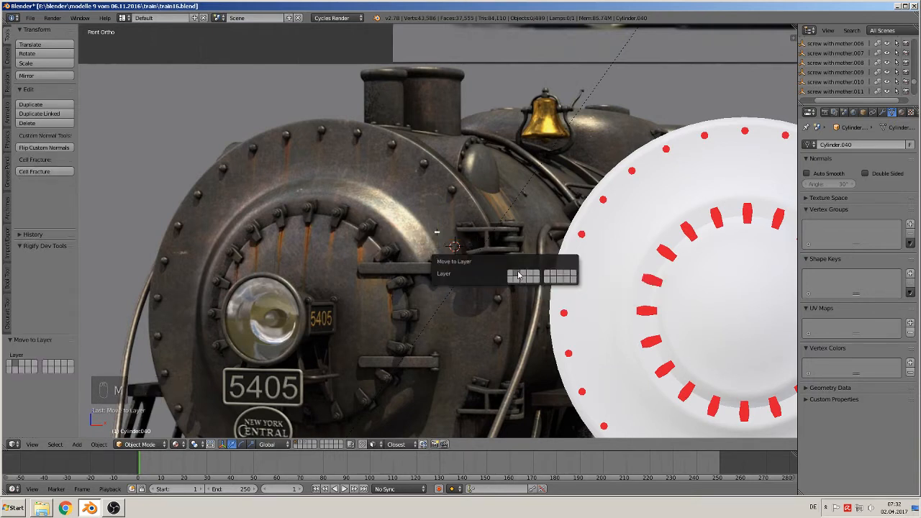
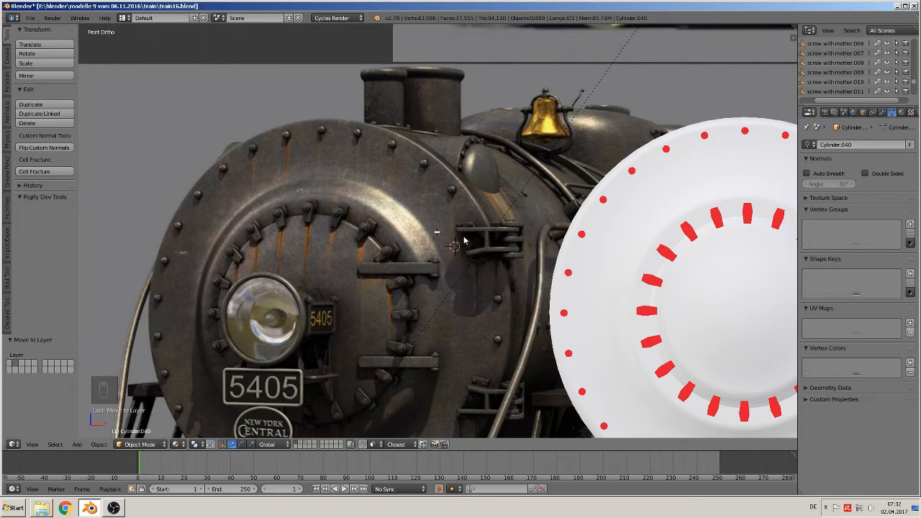
{"action": "key", "text": "ctrl+z"}
{"action": "scroll", "coordinate": [464, 244], "scroll_direction": "up", "scroll_amount": 5}
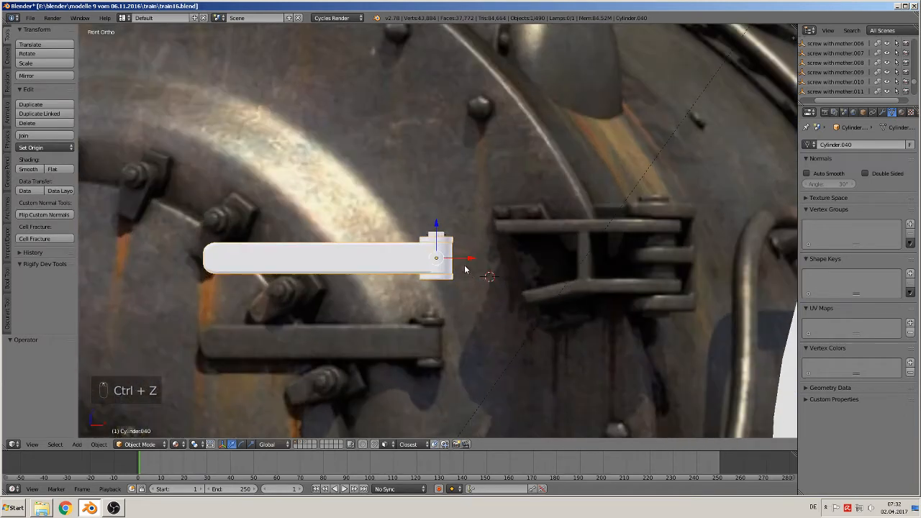
{"action": "scroll", "coordinate": [465, 269], "scroll_direction": "up", "scroll_amount": 2}
{"action": "key", "text": "g"}
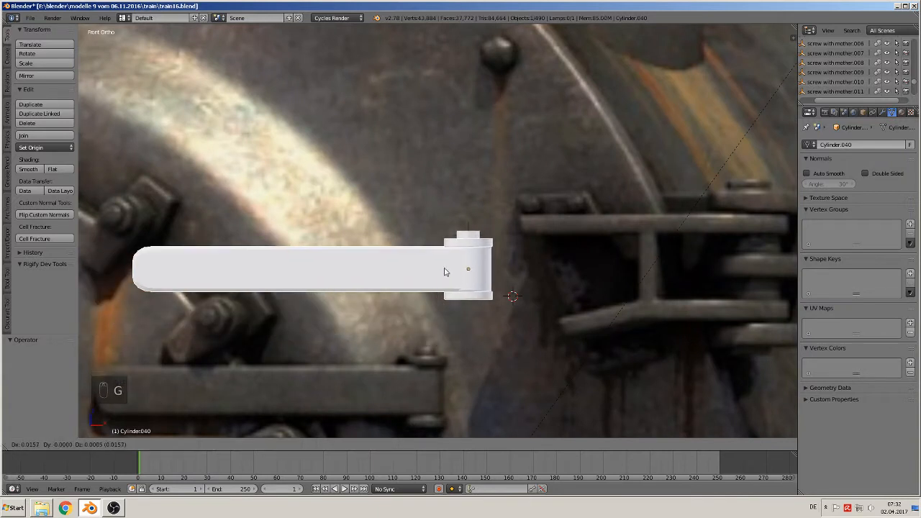
{"action": "right_click", "coordinate": [454, 268]}
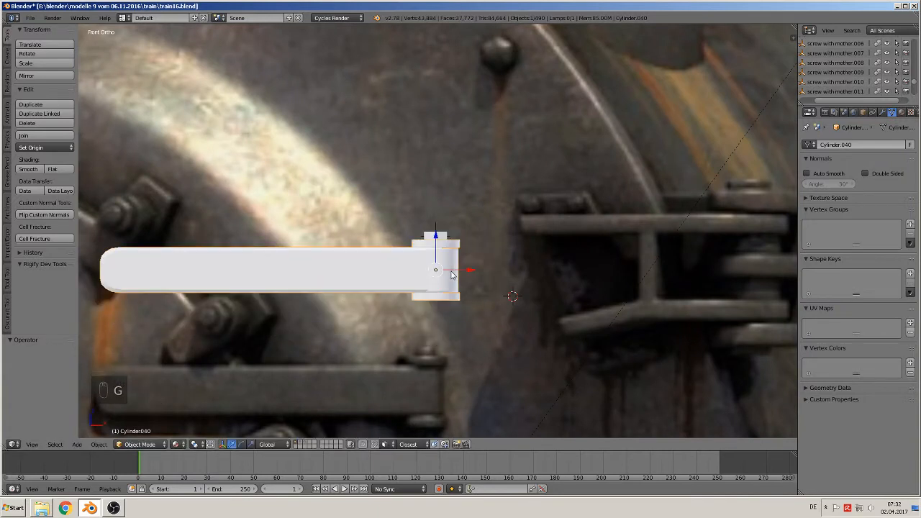
Clear the screw head's parent to detach it from the hinge.
{"action": "middle_click_drag", "start_coordinate": [451, 275], "coordinate": [446, 242]}
{"action": "right_click", "coordinate": [431, 247]}
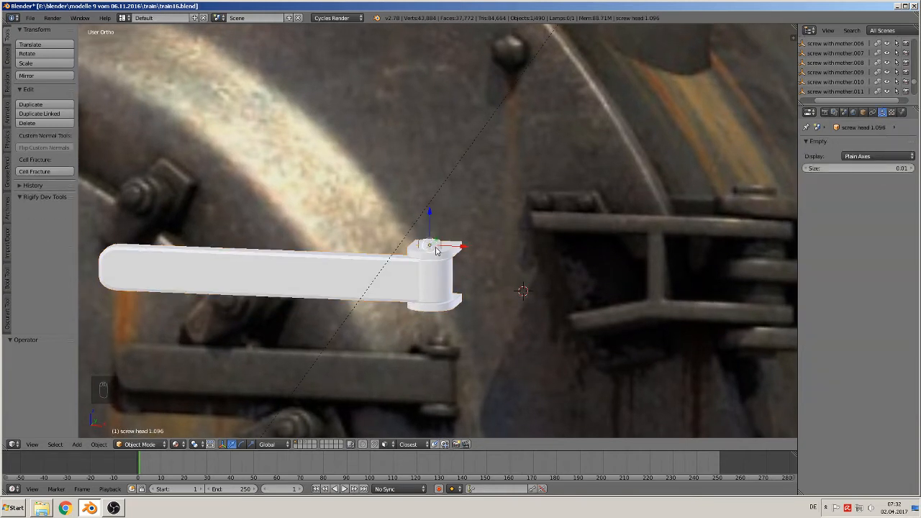
{"action": "key", "text": "alt+p"}
{"action": "left_click", "coordinate": [436, 250]}
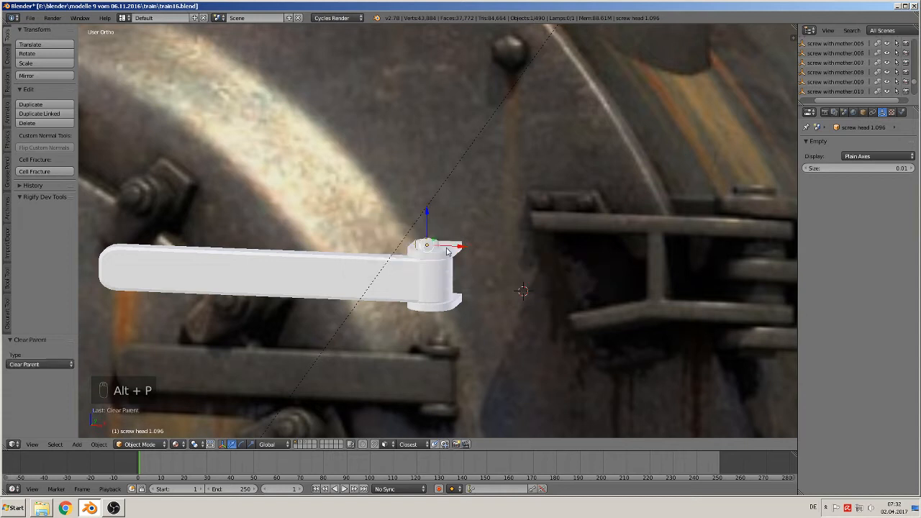
Raise the screw head 0.026 along Z off the hinge, and move the hinge object to the second layer.
{"action": "left_click_drag", "start_coordinate": [432, 238], "coordinate": [428, 189]}
{"action": "right_click", "coordinate": [420, 274]}
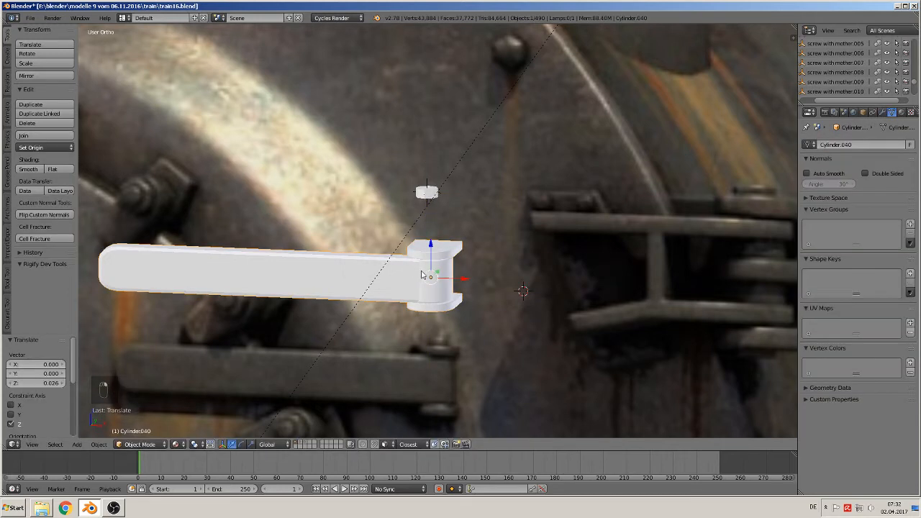
{"action": "key", "text": "m"}
{"action": "left_click", "coordinate": [506, 291]}
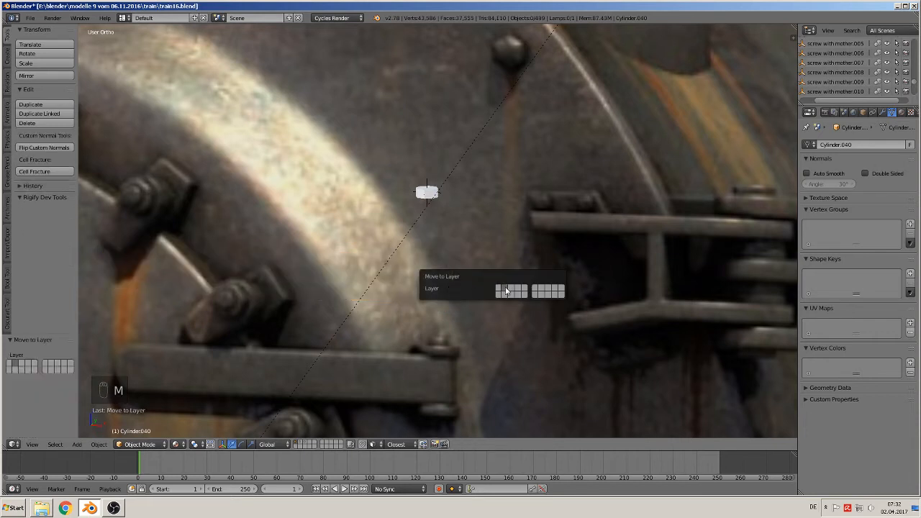
Show the second layer in front view and set the hinge object's origin to its geometry.
{"action": "left_click", "coordinate": [299, 443]}
{"action": "scroll", "coordinate": [326, 396], "scroll_direction": "down", "scroll_amount": 8}
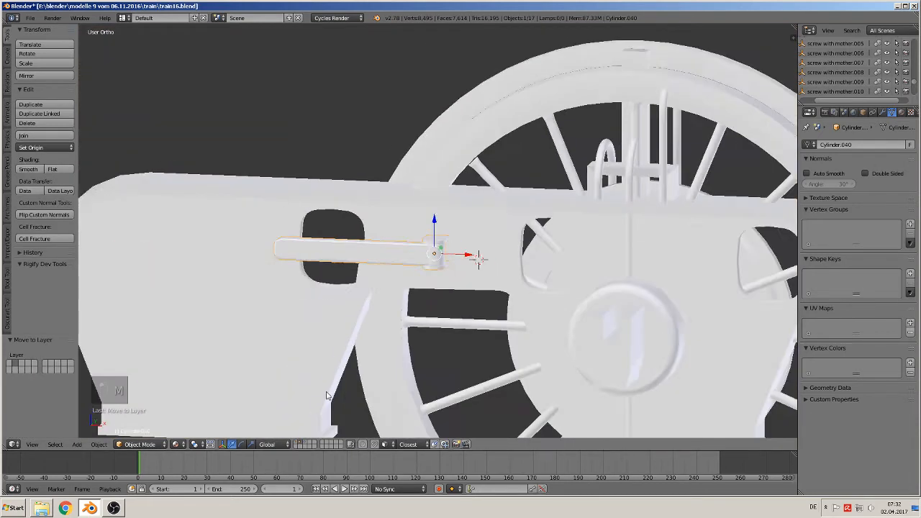
{"action": "scroll", "coordinate": [344, 352], "scroll_direction": "down", "scroll_amount": 3}
{"action": "key", "text": "KP_1"}
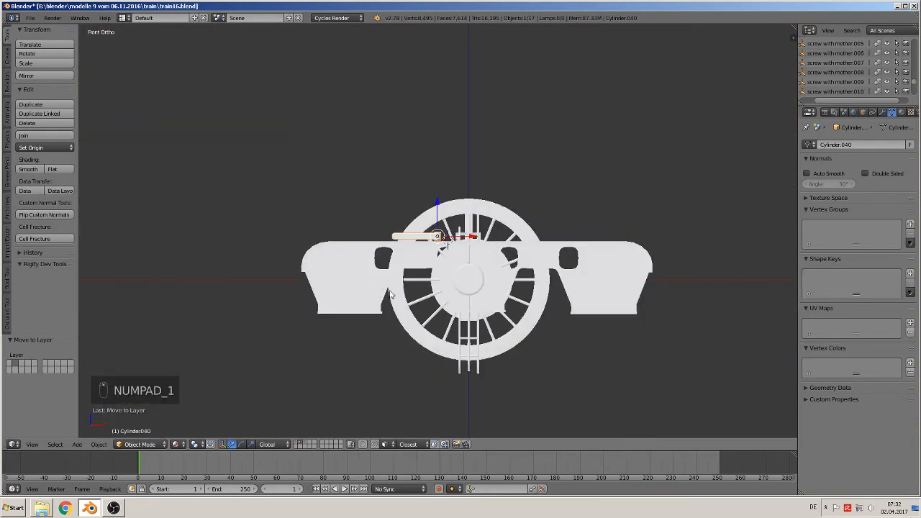
{"action": "scroll", "coordinate": [403, 294], "scroll_direction": "up", "scroll_amount": 3}
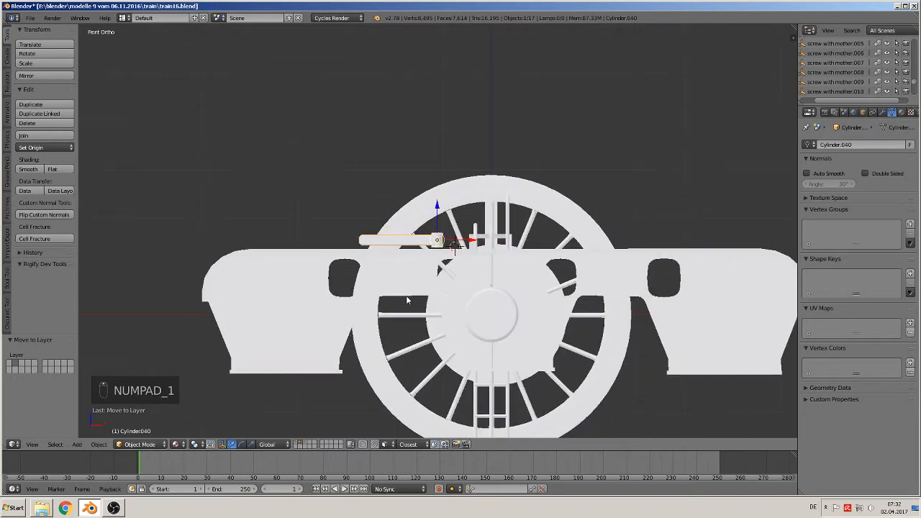
{"action": "left_click", "coordinate": [43, 147]}
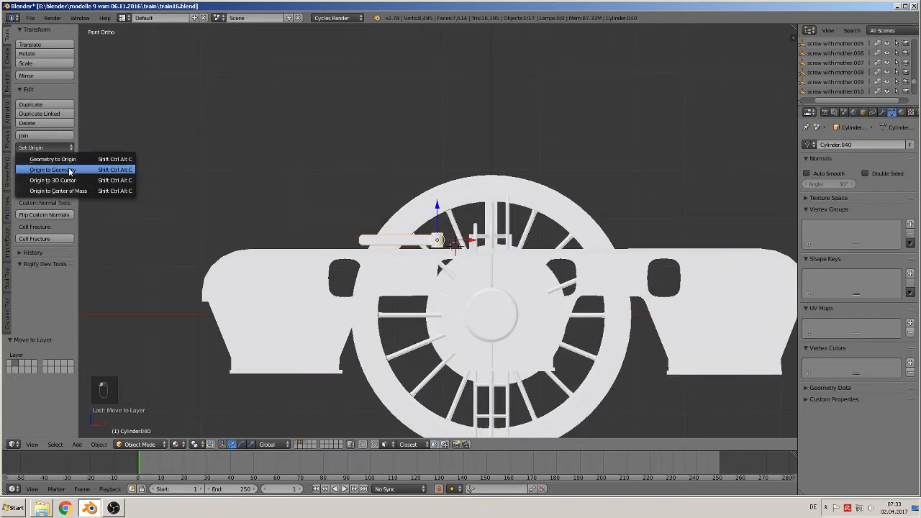
{"action": "left_click", "coordinate": [69, 170]}
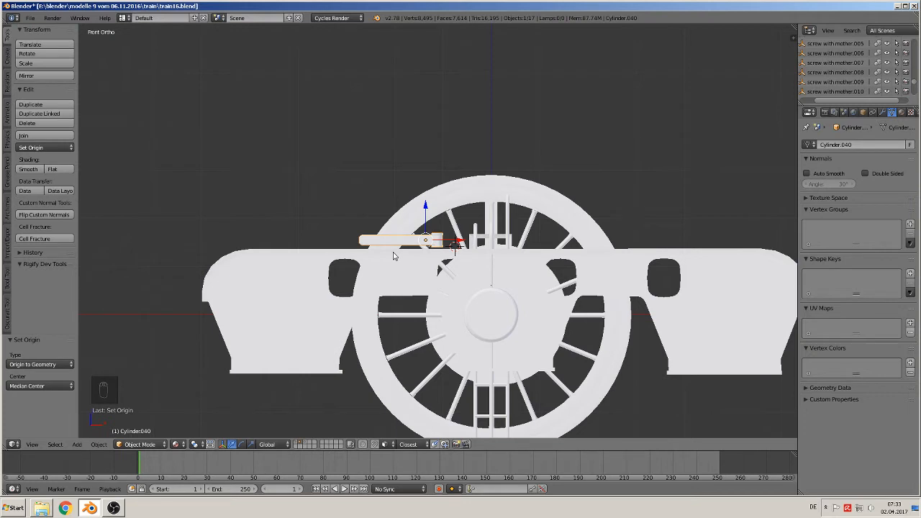
Reset the hinge object's location to the world origin and put it in a new group named front holder 1.
{"action": "key", "text": "alt+g"}
{"action": "key", "text": "ctrl+g"}
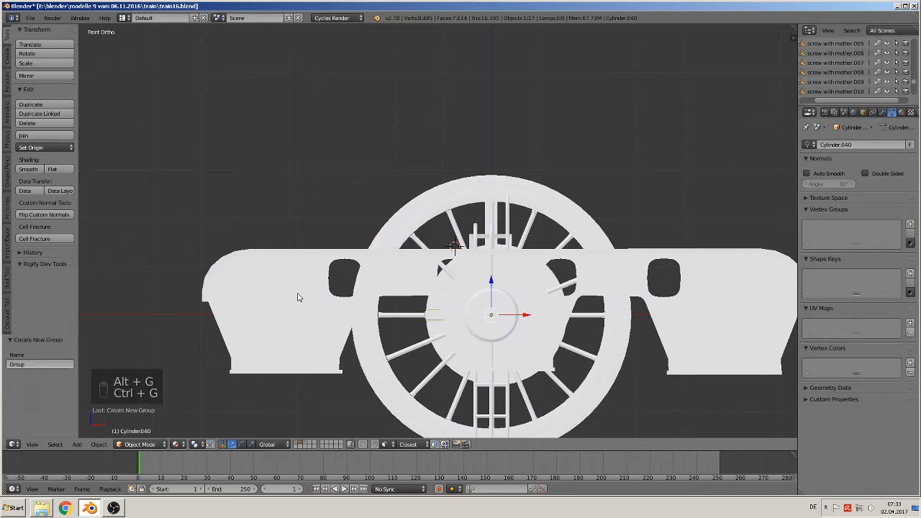
{"action": "left_click", "coordinate": [30, 362]}
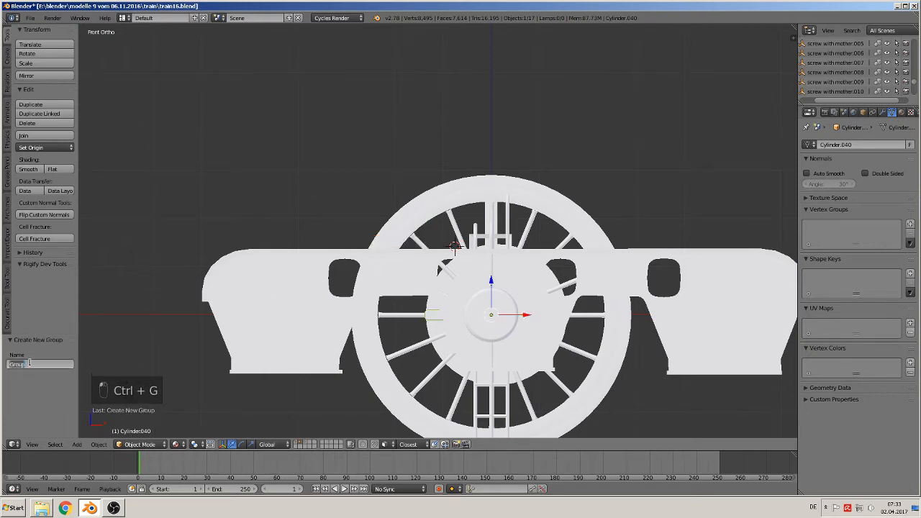
{"action": "key", "text": "BackSpace"}
{"action": "type", "text": "front holder"}
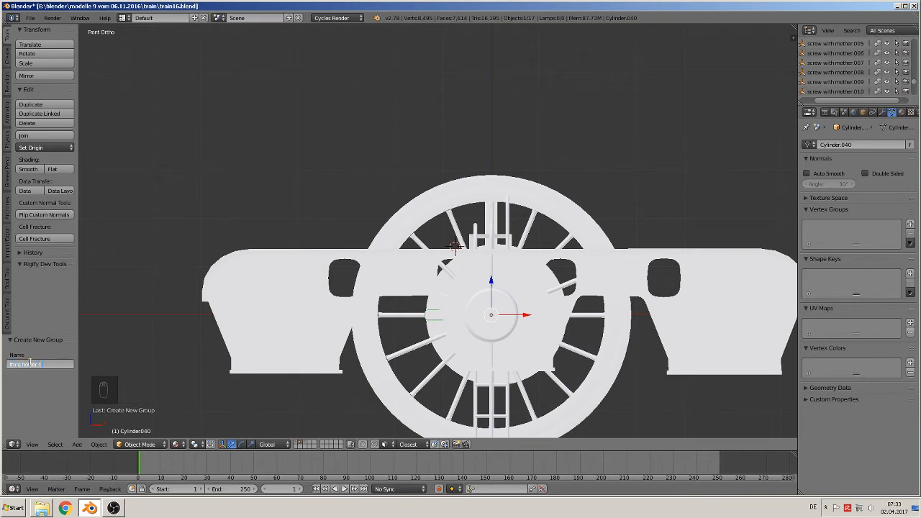
{"action": "key", "text": "Return"}
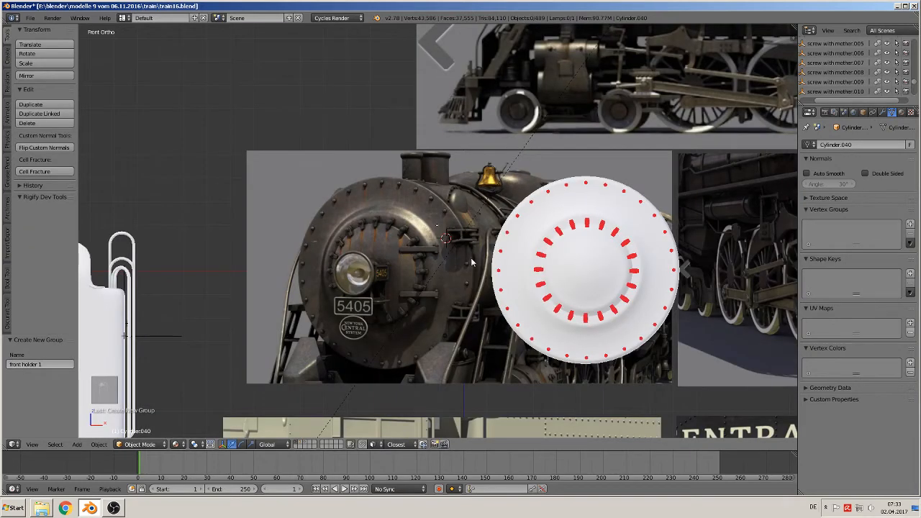
Add a group instance of front holder 1 beside the boiler front and set its empty display size to 0.01.
{"action": "left_click", "coordinate": [76, 444]}
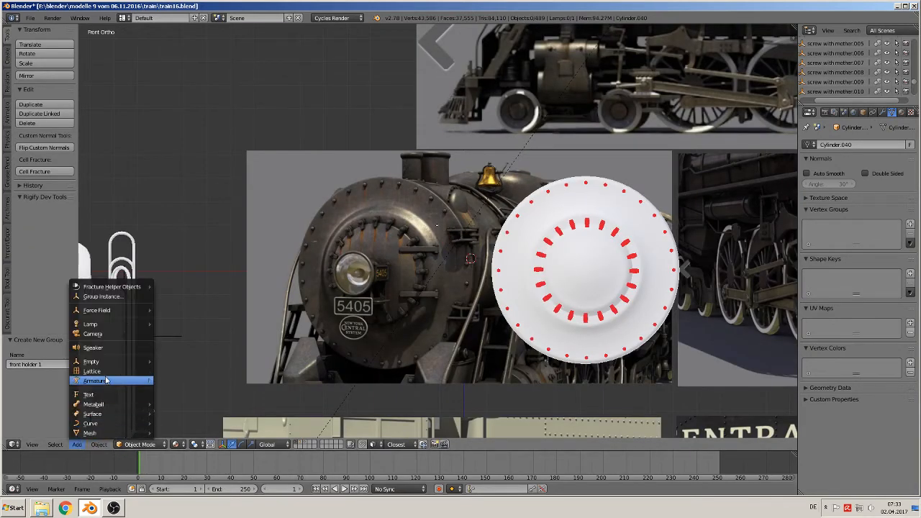
{"action": "left_click", "coordinate": [109, 295]}
{"action": "key", "text": "BackSpace"}
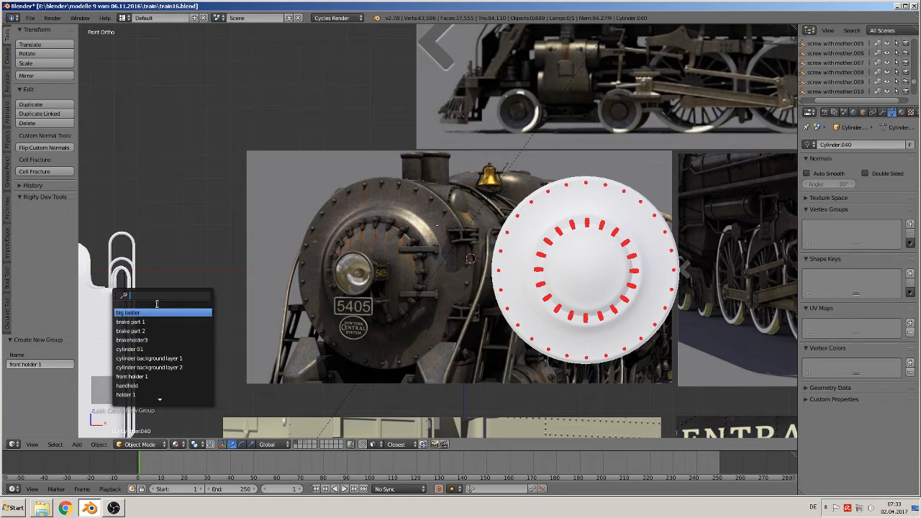
{"action": "left_click", "coordinate": [160, 376]}
{"action": "scroll", "coordinate": [437, 287], "scroll_direction": "up", "scroll_amount": 3}
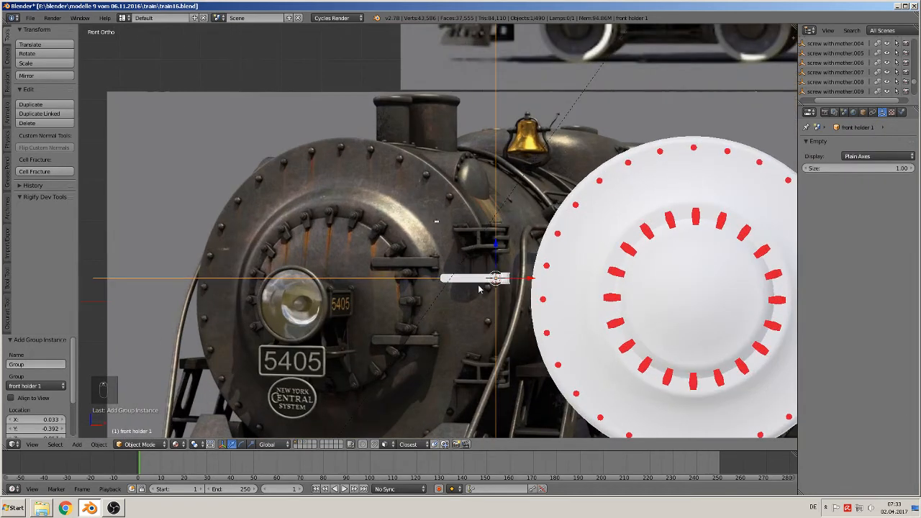
{"action": "left_click_drag", "start_coordinate": [881, 168], "coordinate": [810, 168]}
Duplicate the front holder 1 instance and move the copy -0.126 along Z.
{"action": "key", "text": "shift+d"}
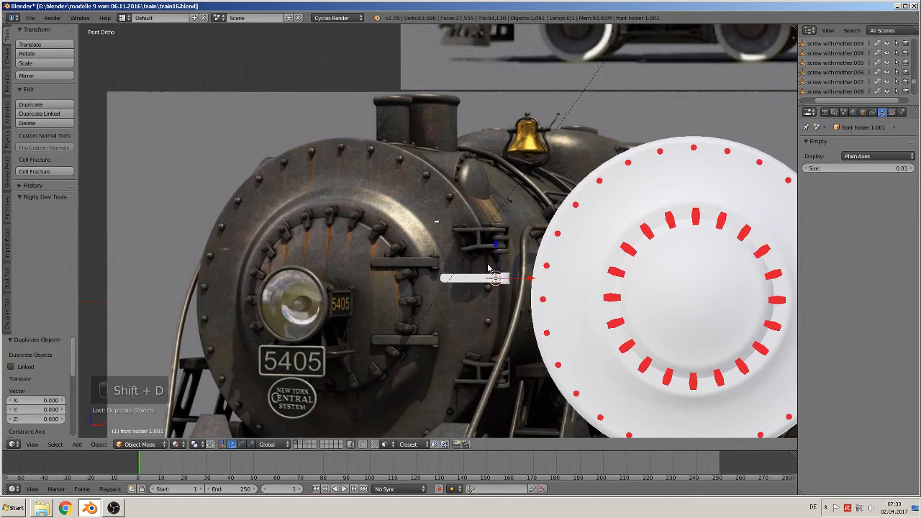
{"action": "left_click", "coordinate": [496, 298]}
{"action": "scroll", "coordinate": [441, 229], "scroll_direction": "up", "scroll_amount": 1}
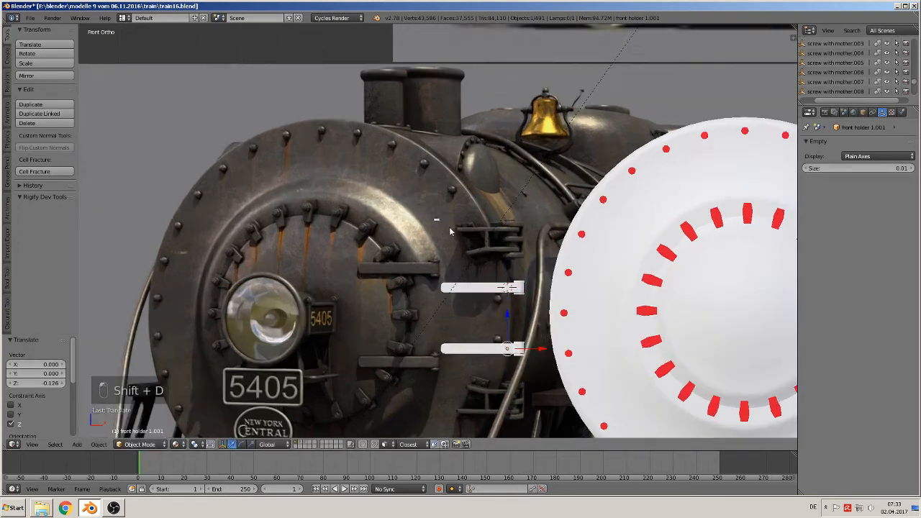
Move the detached screw head onto the top of the upper holder's hinge, shifting it 0.042 along Y.
{"action": "right_click", "coordinate": [438, 221]}
{"action": "left_click_drag", "start_coordinate": [472, 220], "coordinate": [521, 273]}
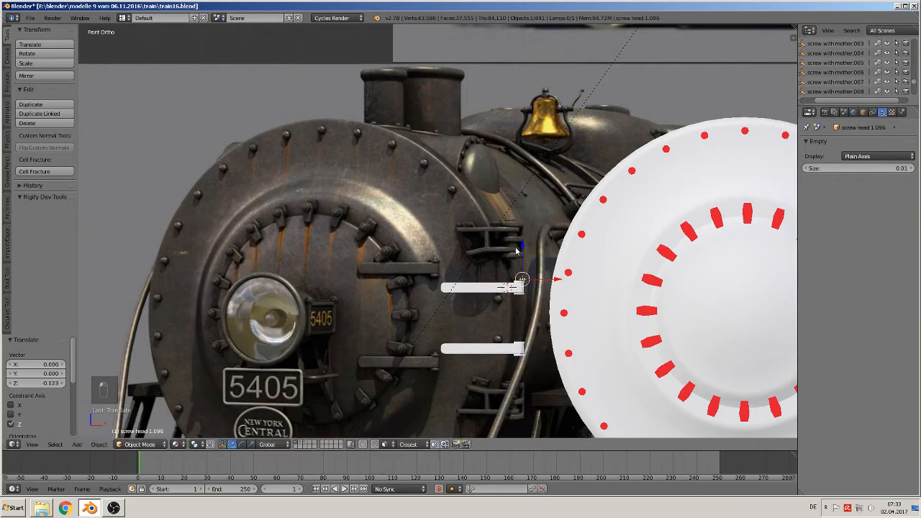
{"action": "middle_click_drag", "start_coordinate": [567, 287], "coordinate": [448, 230], "text": "shift"}
{"action": "scroll", "coordinate": [448, 231], "scroll_direction": "up", "scroll_amount": 4}
{"action": "left_click_drag", "start_coordinate": [369, 201], "coordinate": [359, 204]}
{"action": "left_click_drag", "start_coordinate": [329, 176], "coordinate": [332, 123]}
{"action": "key", "text": "KP_7"}
{"action": "middle_click_drag", "start_coordinate": [332, 123], "coordinate": [305, 125]}
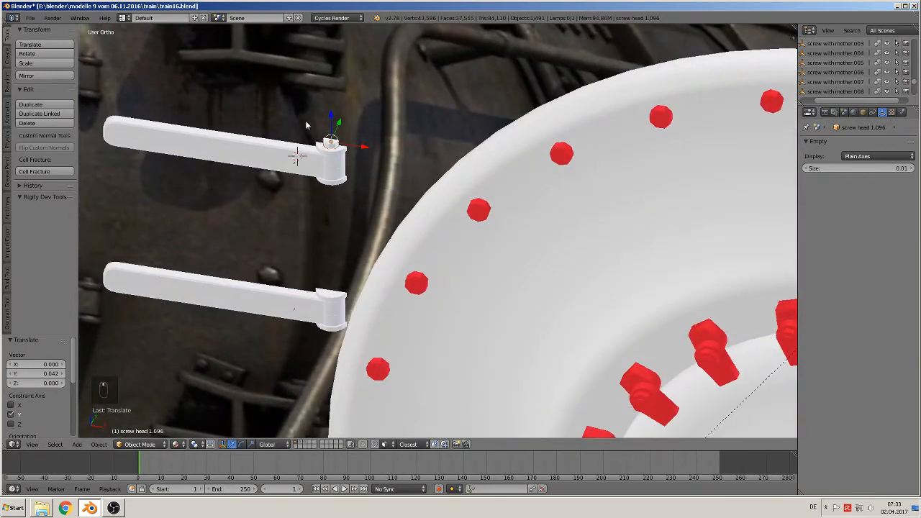
Duplicate the screw head and move the copy -0.126 along Z onto the lower holder's hinge.
{"action": "scroll", "coordinate": [327, 187], "scroll_direction": "up", "scroll_amount": 2}
{"action": "middle_click_drag", "start_coordinate": [324, 193], "coordinate": [382, 208], "text": "shift"}
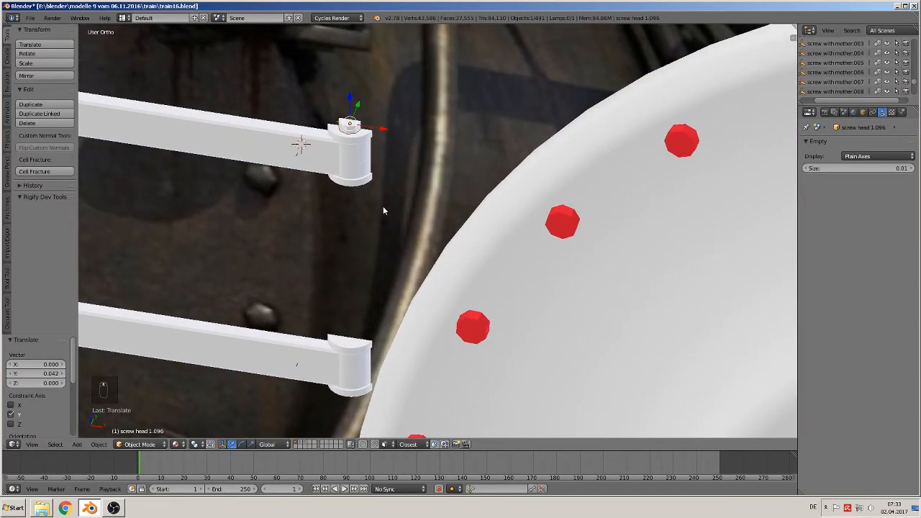
{"action": "key", "text": "shift+d"}
{"action": "right_click", "coordinate": [382, 194]}
{"action": "key", "text": "g"}
{"action": "key", "text": "z"}
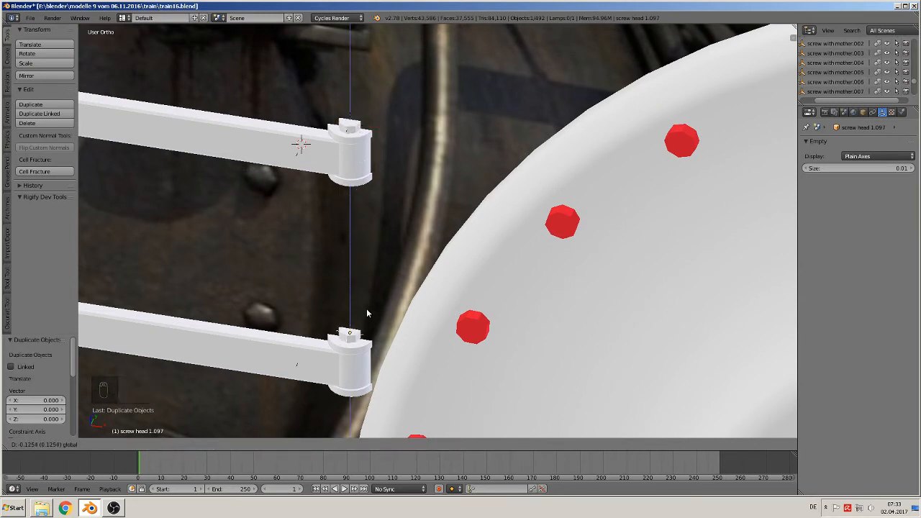
{"action": "left_click", "coordinate": [365, 312]}
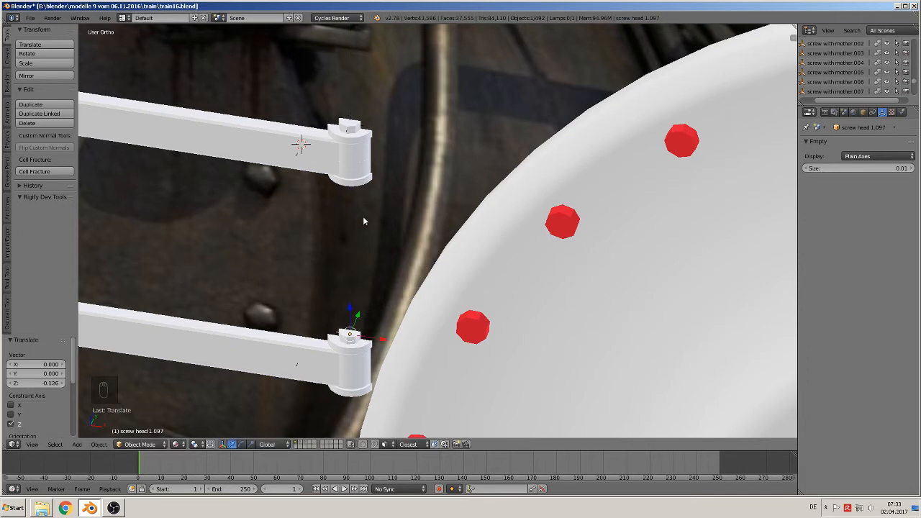
Parent the upper screw head to the upper front holder with the Object option, and check the link with a trial move.
{"action": "right_click", "coordinate": [350, 128]}
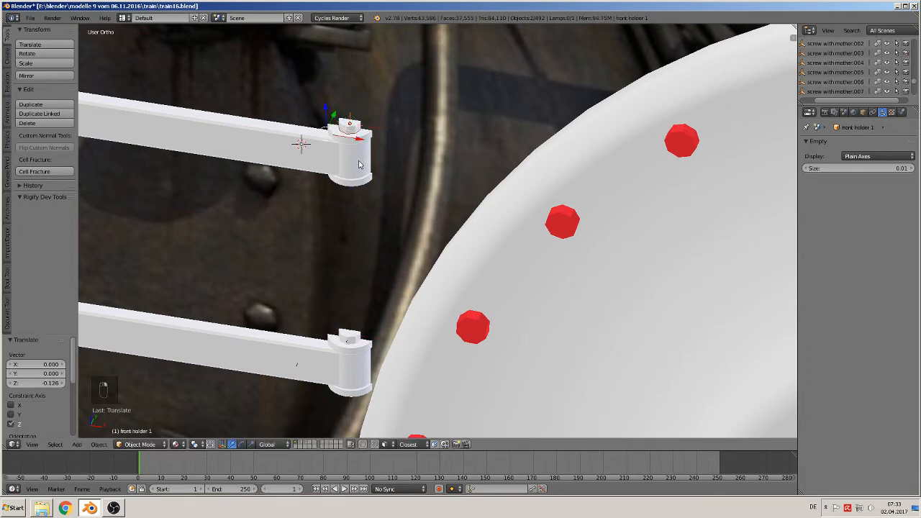
{"action": "key", "text": "ctrl+p"}
{"action": "left_click", "coordinate": [359, 165]}
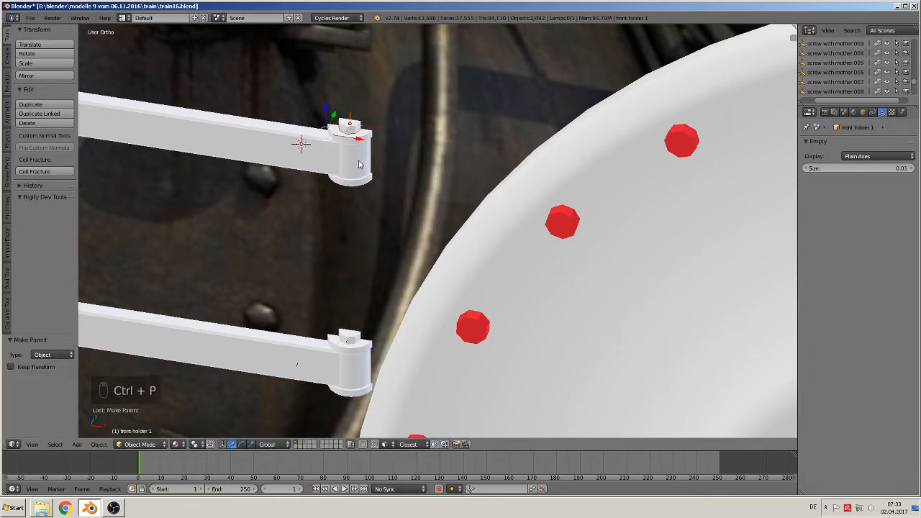
{"action": "right_click", "coordinate": [272, 147]}
{"action": "right_click", "coordinate": [275, 153]}
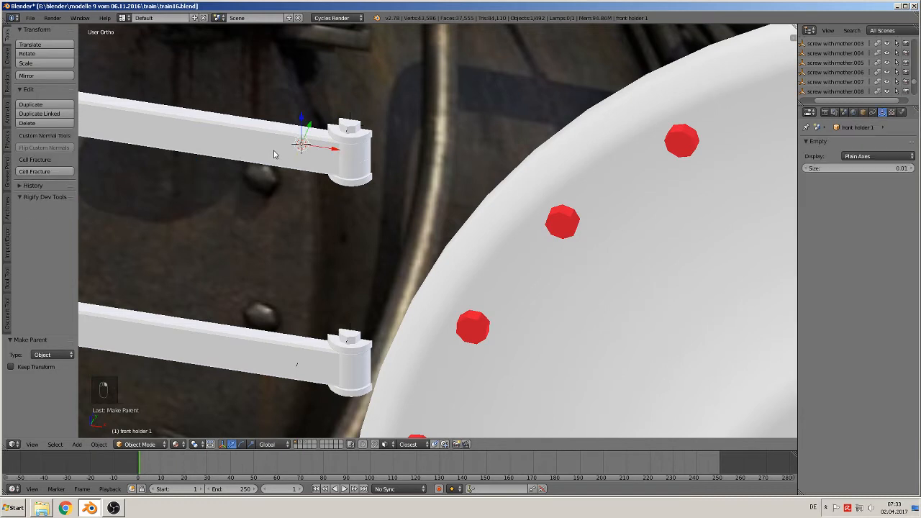
{"action": "key", "text": "g"}
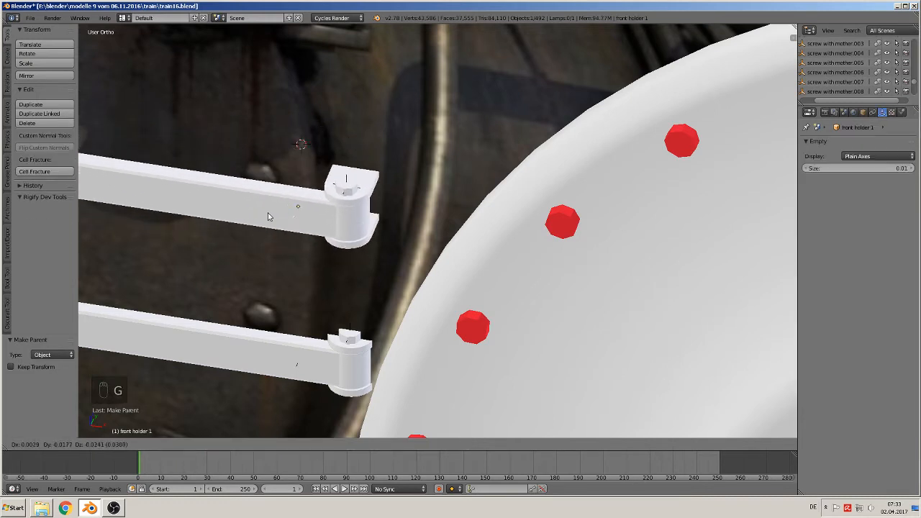
{"action": "right_click", "coordinate": [272, 235]}
Parent the lower screw head to the lower front holder with the Object option, and check the link with a trial move.
{"action": "right_click", "coordinate": [350, 342]}
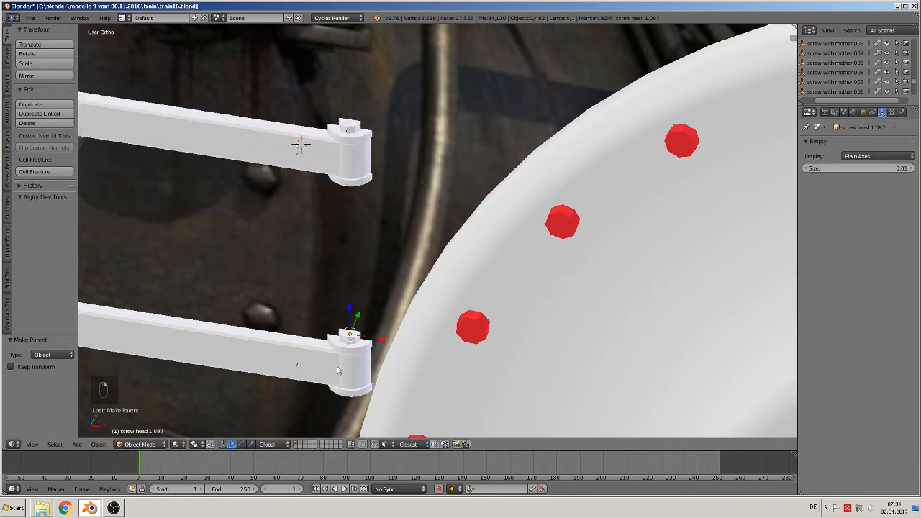
{"action": "key", "text": "ctrl+p"}
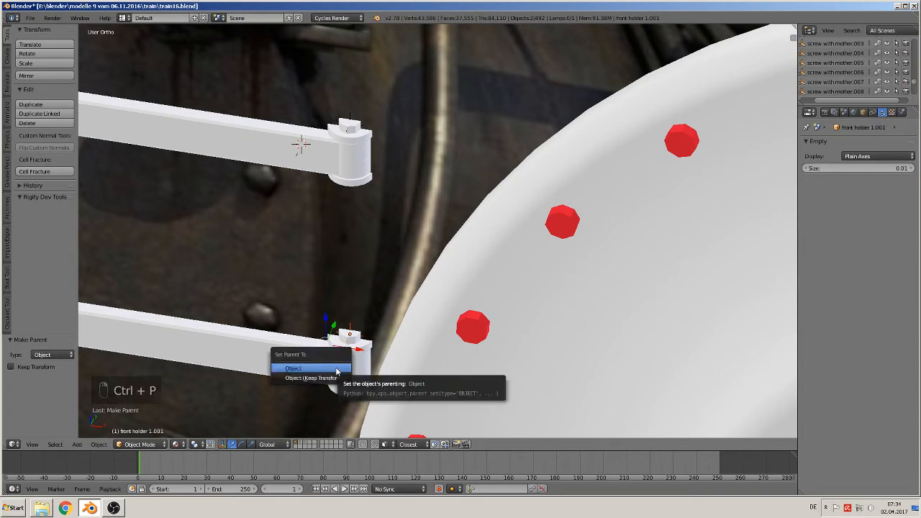
{"action": "left_click", "coordinate": [333, 368]}
{"action": "right_click", "coordinate": [284, 362]}
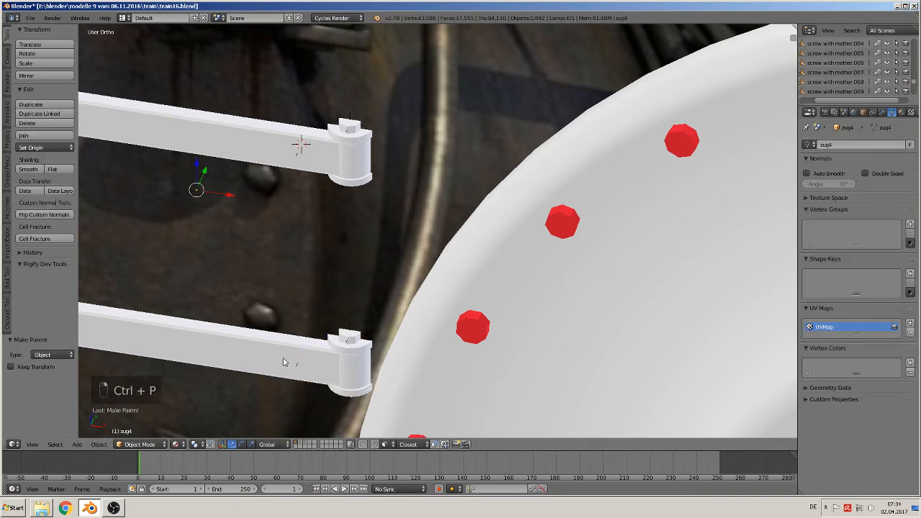
{"action": "key", "text": "g"}
{"action": "key", "text": "g"}
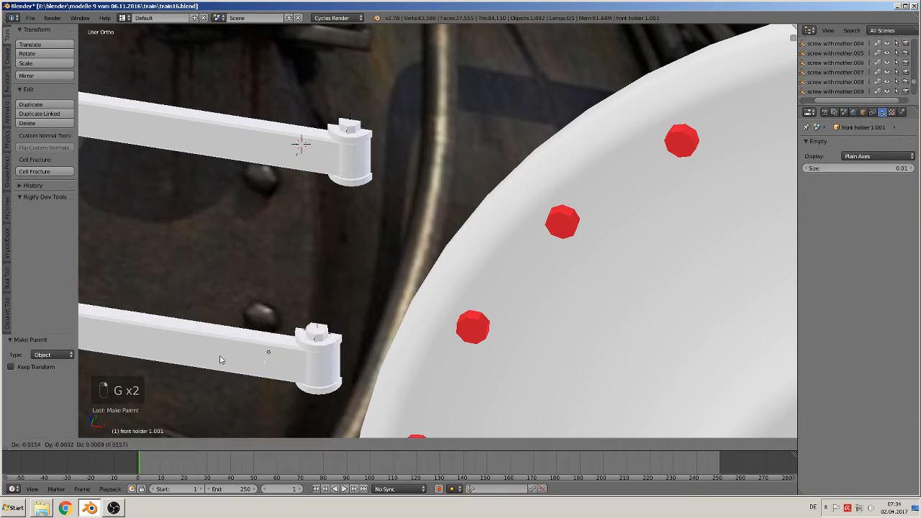
In front view, move the lower holder -1.072 X, -0.062 Z and the upper holder -1.060 X, -0.070 Z, clear of the reference photo.
{"action": "scroll", "coordinate": [252, 373], "scroll_direction": "down", "scroll_amount": 10}
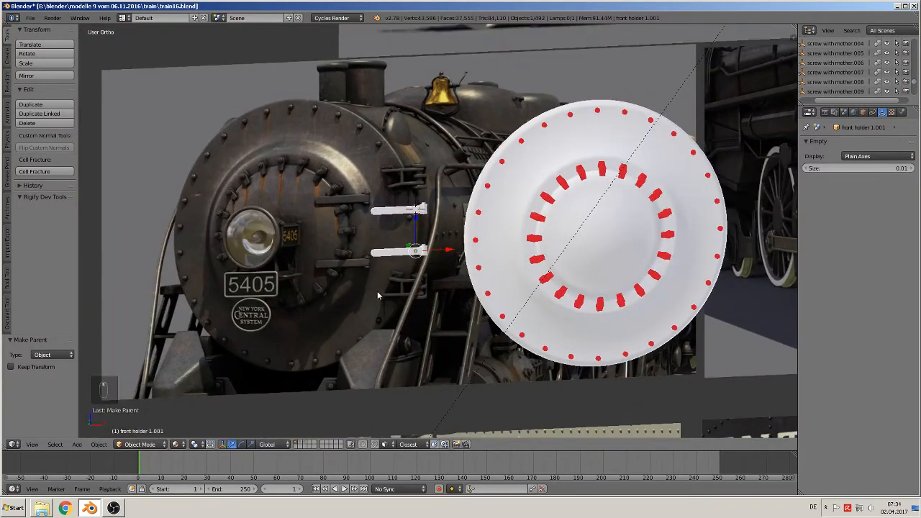
{"action": "key", "text": "KP_1"}
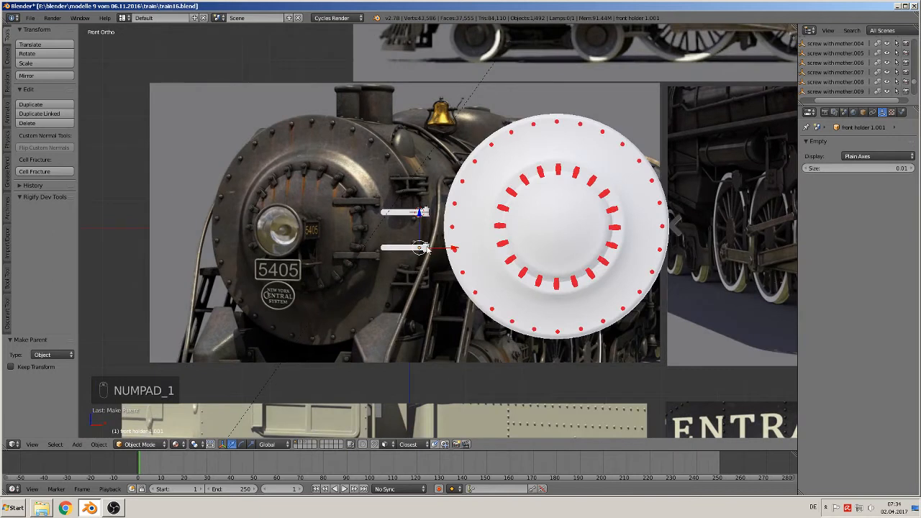
{"action": "key", "text": "g"}
{"action": "left_click", "coordinate": [119, 265]}
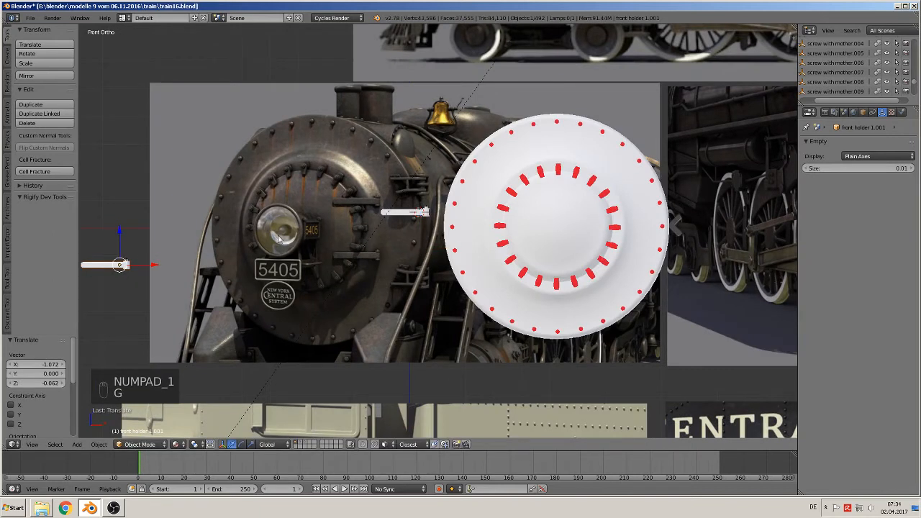
{"action": "right_click", "coordinate": [421, 212]}
{"action": "key", "text": "g"}
{"action": "left_click", "coordinate": [115, 225]}
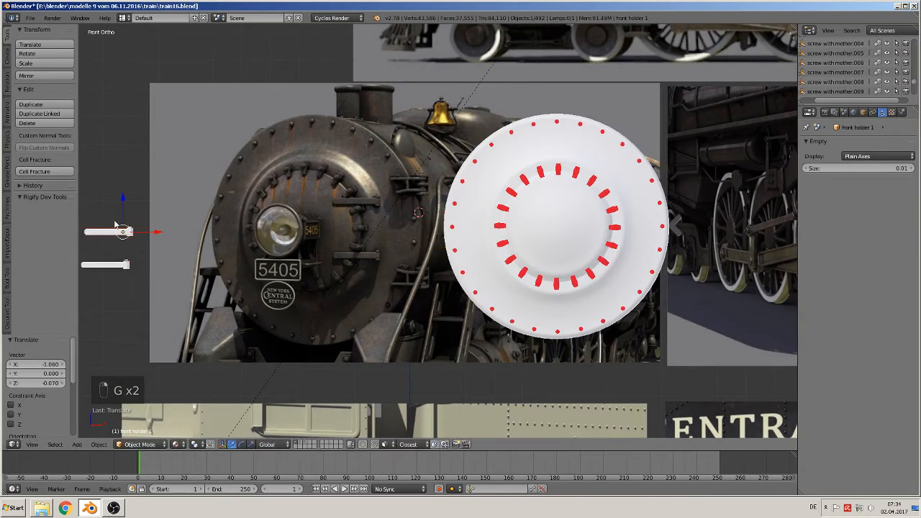
Save the blend file.
{"action": "left_click", "coordinate": [29, 17]}
{"action": "scroll", "coordinate": [342, 229], "scroll_direction": "up", "scroll_amount": 3}
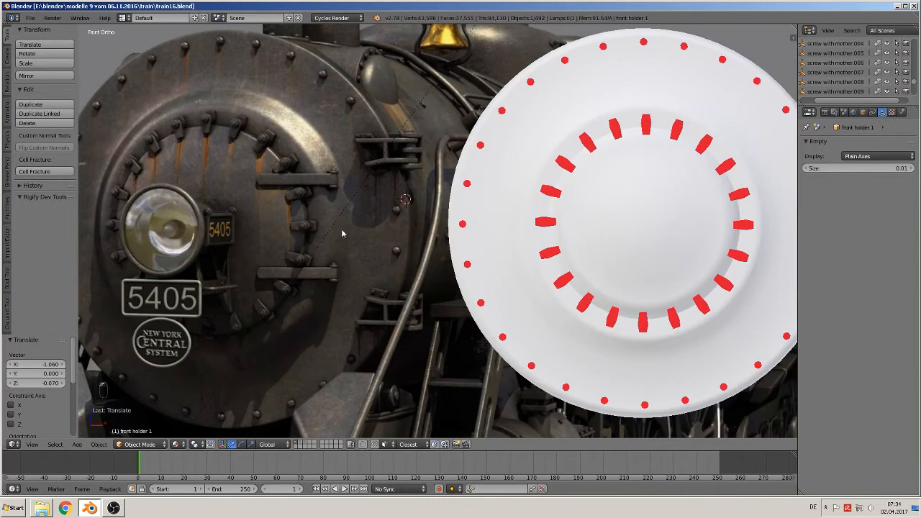
{"action": "scroll", "coordinate": [335, 234], "scroll_direction": "up", "scroll_amount": 2}
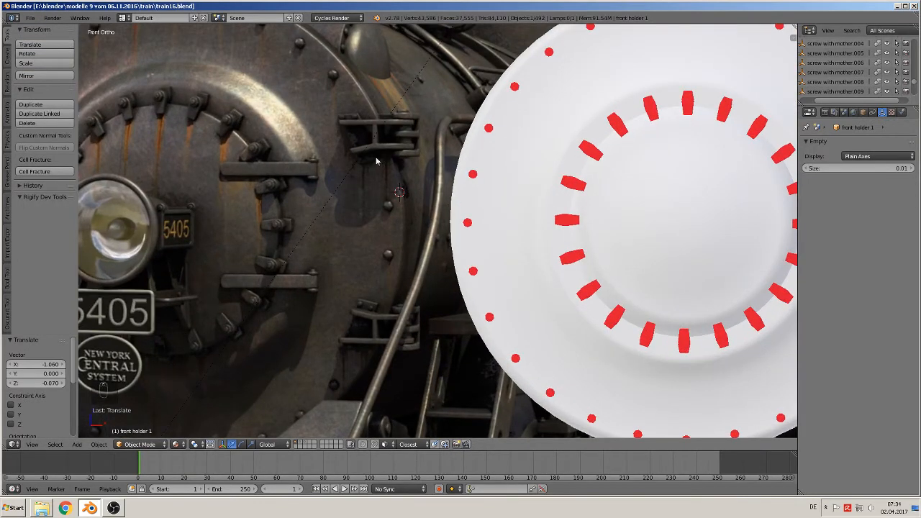
Add a 24-vertex cylinder at the photo's upper hinge bracket and scale it to 0.017.
{"action": "middle_click_drag", "start_coordinate": [396, 161], "coordinate": [392, 233], "text": "shift"}
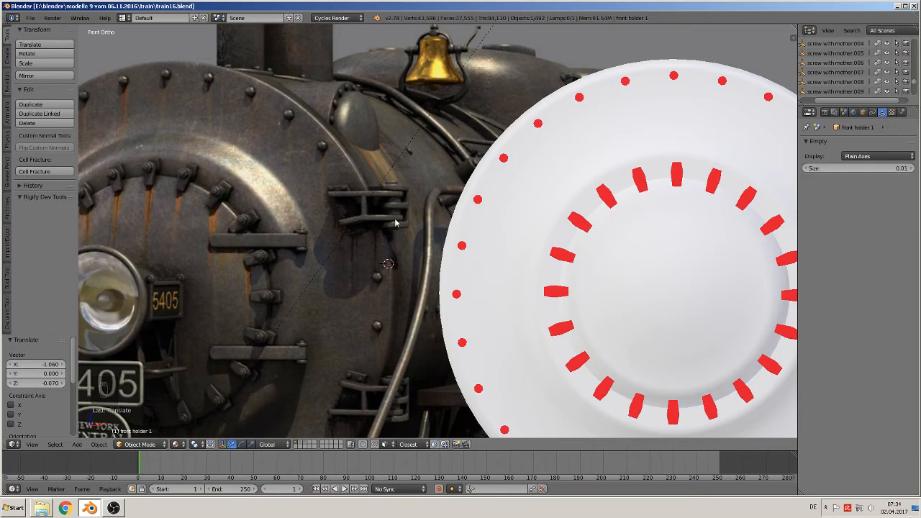
{"action": "scroll", "coordinate": [393, 225], "scroll_direction": "up", "scroll_amount": 1}
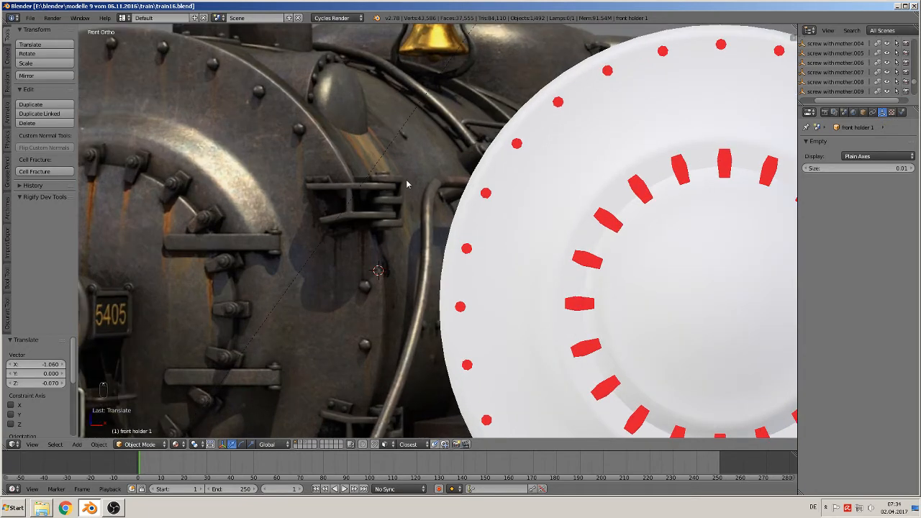
{"action": "scroll", "coordinate": [384, 209], "scroll_direction": "up", "scroll_amount": 3}
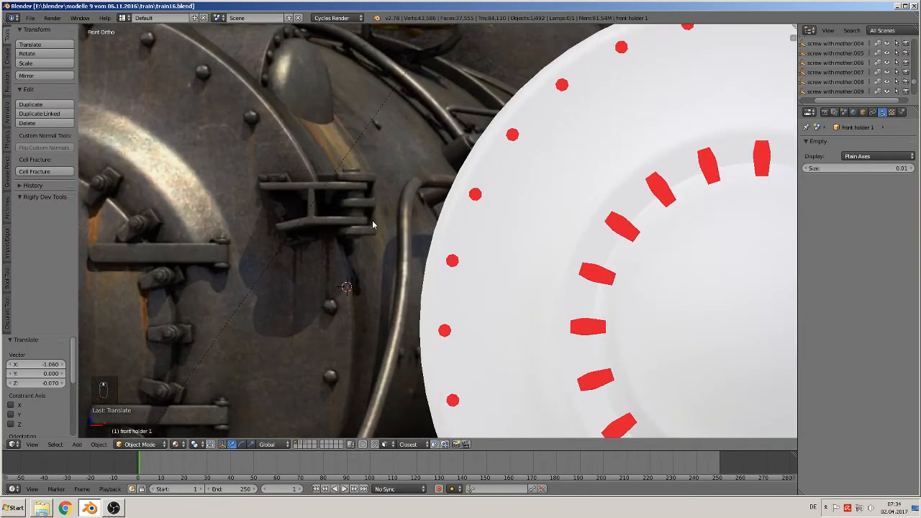
{"action": "left_click", "coordinate": [350, 187]}
{"action": "left_click", "coordinate": [78, 444]}
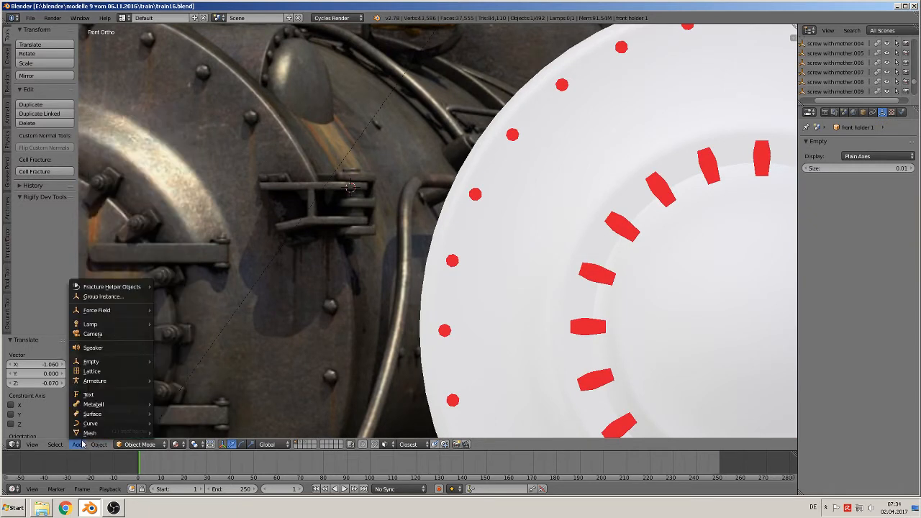
{"action": "mouse_move", "coordinate": [108, 433]}
{"action": "left_click", "coordinate": [213, 245]}
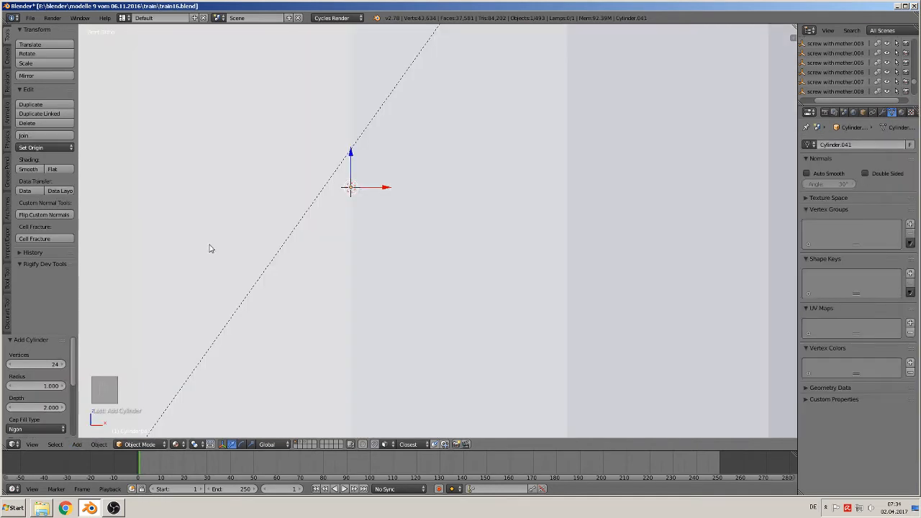
{"action": "key", "text": "s"}
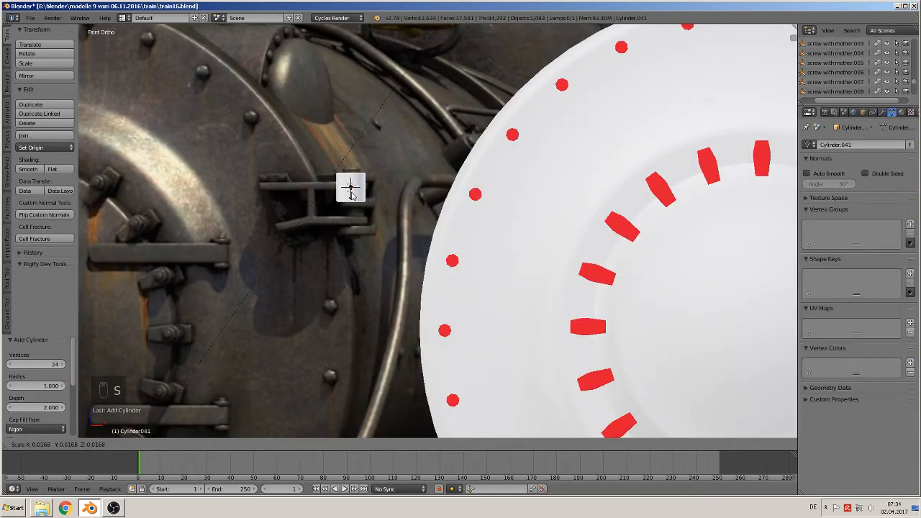
{"action": "left_click", "coordinate": [352, 193]}
Flatten the cylinder to 0.286 along Z and move it -0.202 along Y, in front of the reference photo.
{"action": "middle_click_drag", "start_coordinate": [356, 200], "coordinate": [358, 215]}
{"action": "key", "text": "s"}
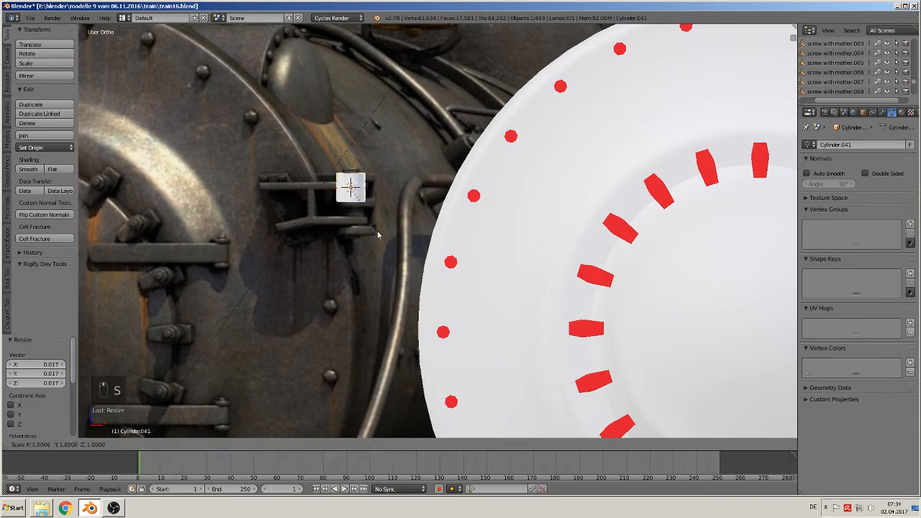
{"action": "key", "text": "z"}
{"action": "left_click", "coordinate": [348, 205]}
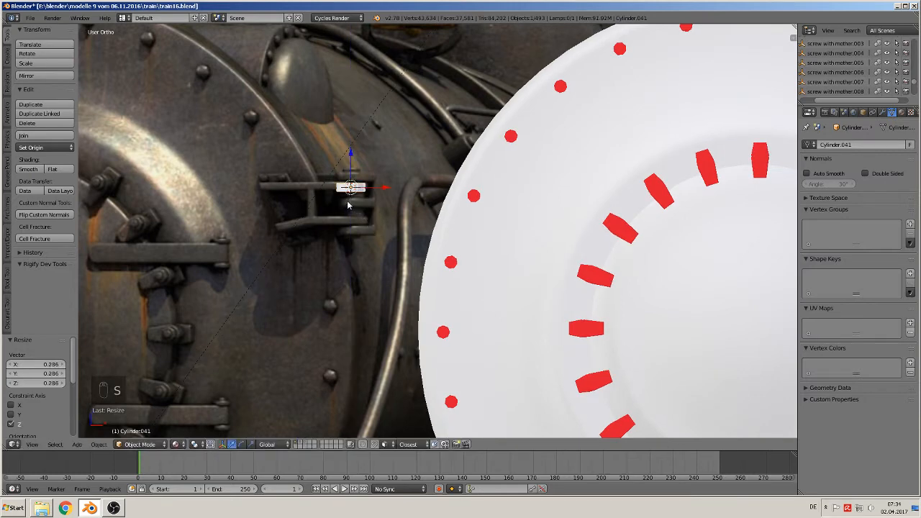
{"action": "middle_click_drag", "start_coordinate": [350, 172], "coordinate": [375, 174]}
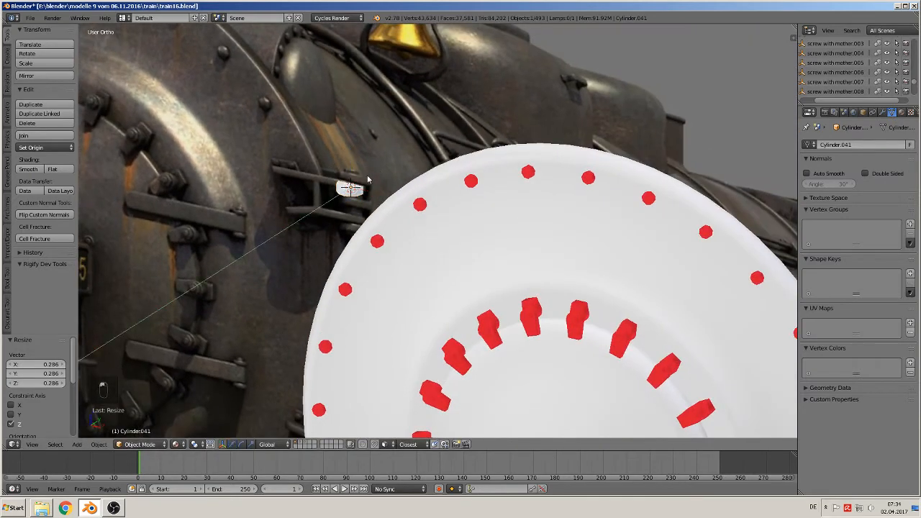
{"action": "left_click_drag", "start_coordinate": [367, 180], "coordinate": [282, 233]}
{"action": "middle_click_drag", "start_coordinate": [295, 247], "coordinate": [339, 252]}
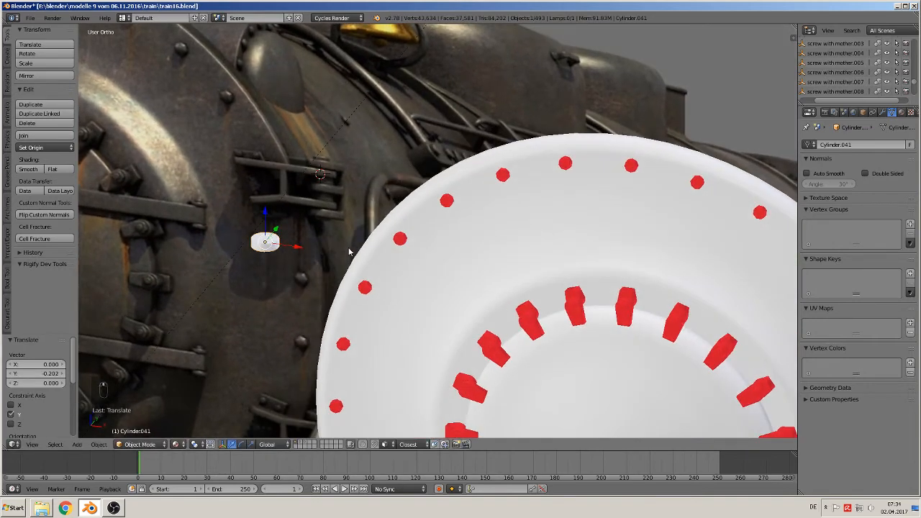
In top view, delete the vertices of the disc's -X half, leaving the half facing the boiler front.
{"action": "key", "text": "KP_7"}
{"action": "middle_click_drag", "start_coordinate": [275, 276], "coordinate": [410, 261], "text": "shift"}
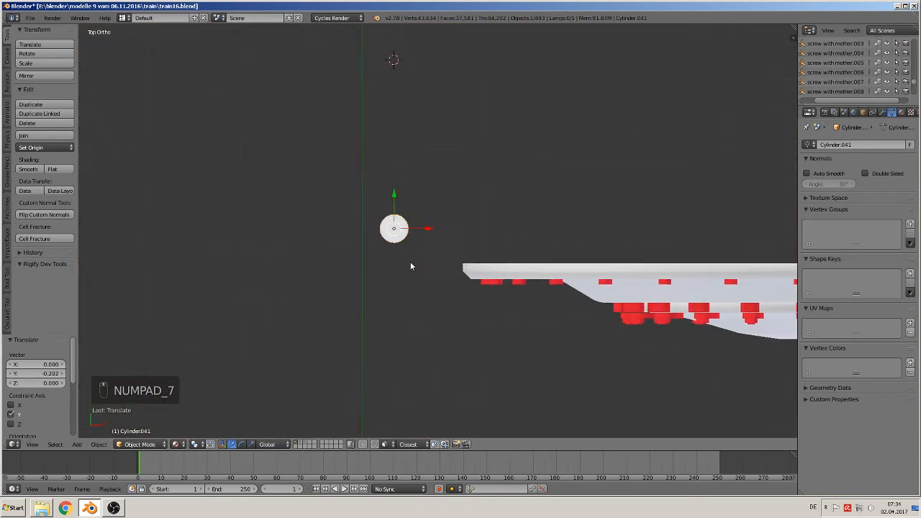
{"action": "scroll", "coordinate": [410, 252], "scroll_direction": "up", "scroll_amount": 9}
{"action": "key", "text": "Tab"}
{"action": "middle_click_drag", "start_coordinate": [343, 276], "coordinate": [536, 263], "text": "shift"}
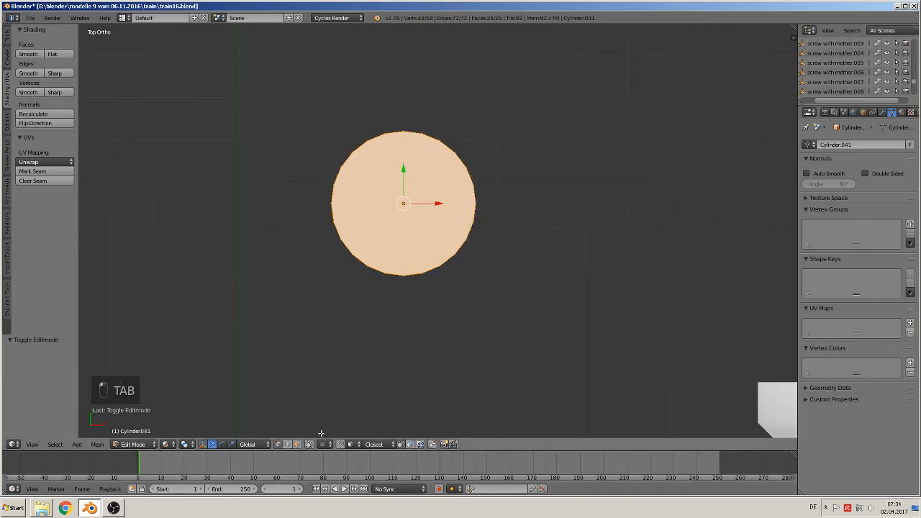
{"action": "key", "text": "a"}
{"action": "key", "text": "b"}
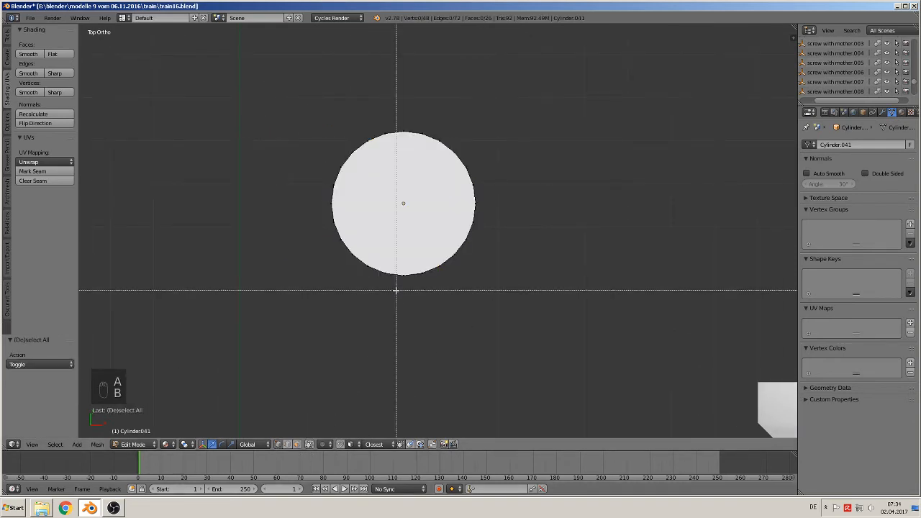
{"action": "left_click_drag", "start_coordinate": [395, 288], "coordinate": [301, 114]}
{"action": "key", "text": "x"}
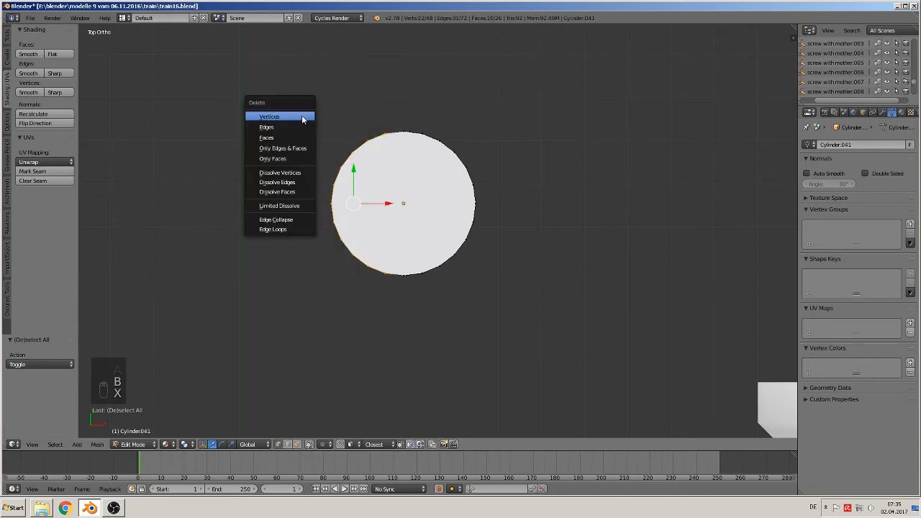
{"action": "left_click", "coordinate": [301, 116]}
Extrude the two open end edges of the half ring and move them -0.045 along X to form straight sides.
{"action": "middle_click_drag", "start_coordinate": [376, 204], "coordinate": [393, 168]}
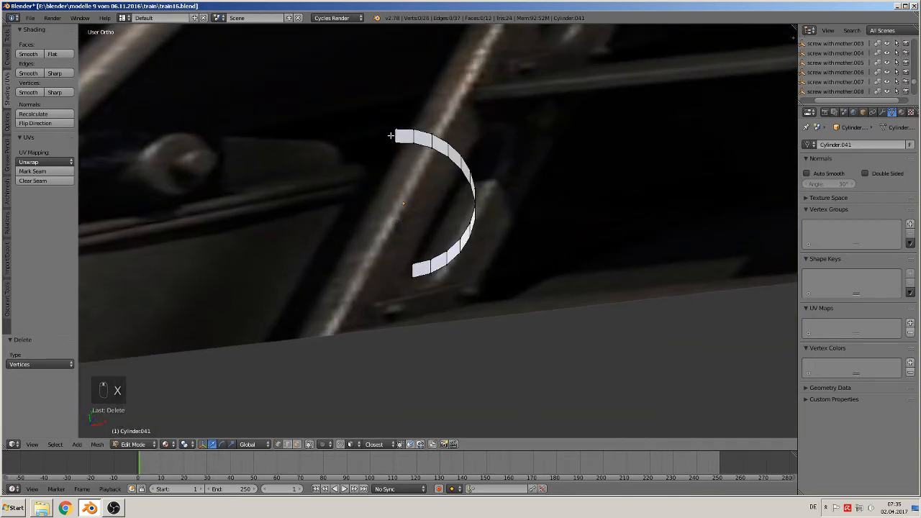
{"action": "right_click", "coordinate": [391, 134]}
{"action": "right_click", "coordinate": [391, 152], "text": "shift"}
{"action": "right_click", "coordinate": [411, 264], "text": "shift"}
{"action": "right_click", "coordinate": [411, 276], "text": "shift"}
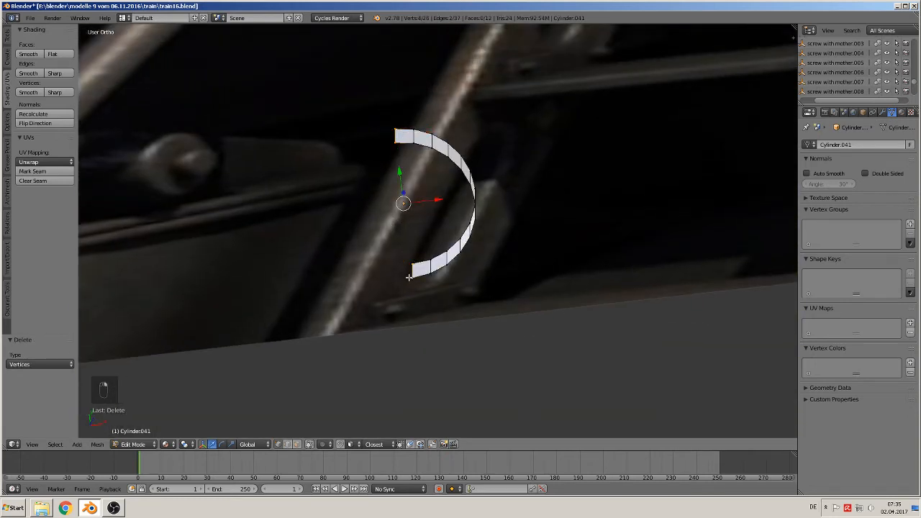
{"action": "middle_click_drag", "start_coordinate": [410, 278], "coordinate": [404, 232]}
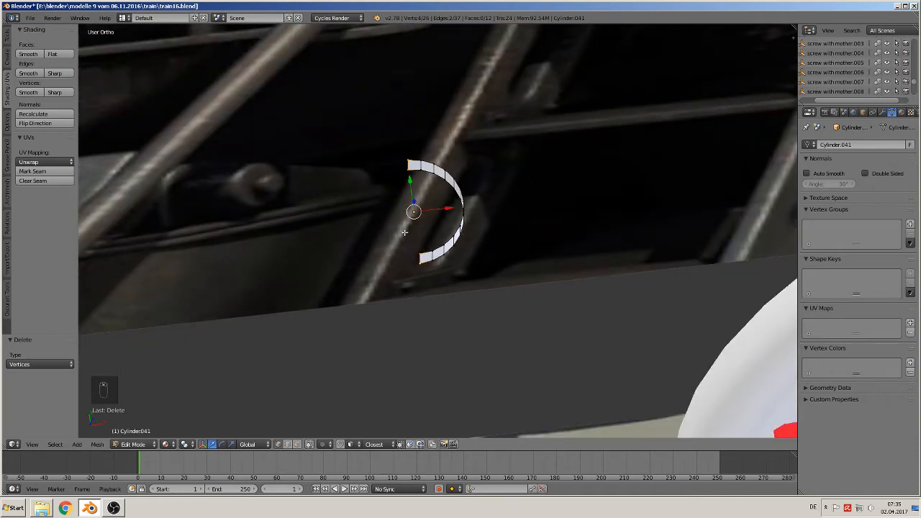
{"action": "key", "text": "KP_7"}
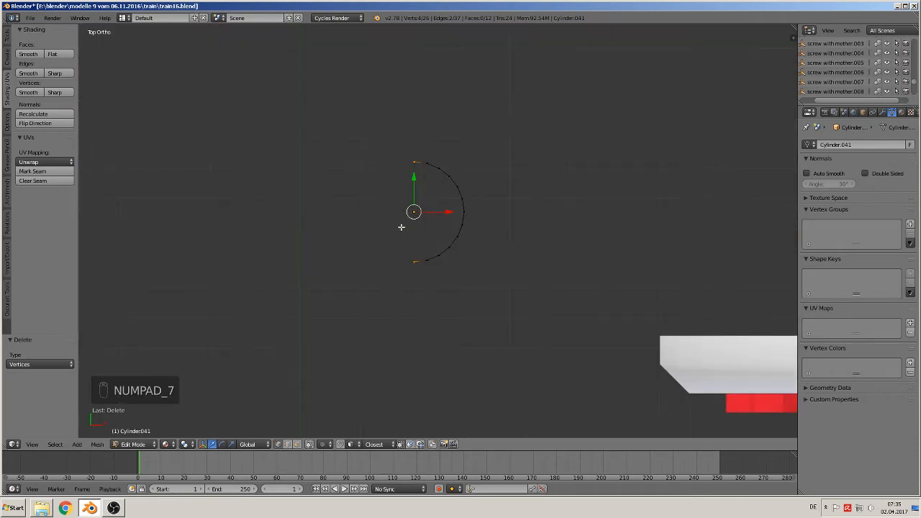
{"action": "key", "text": "e"}
{"action": "left_click", "coordinate": [401, 228]}
{"action": "left_click_drag", "start_coordinate": [438, 211], "coordinate": [304, 206]}
{"action": "middle_click_drag", "start_coordinate": [304, 206], "coordinate": [325, 171]}
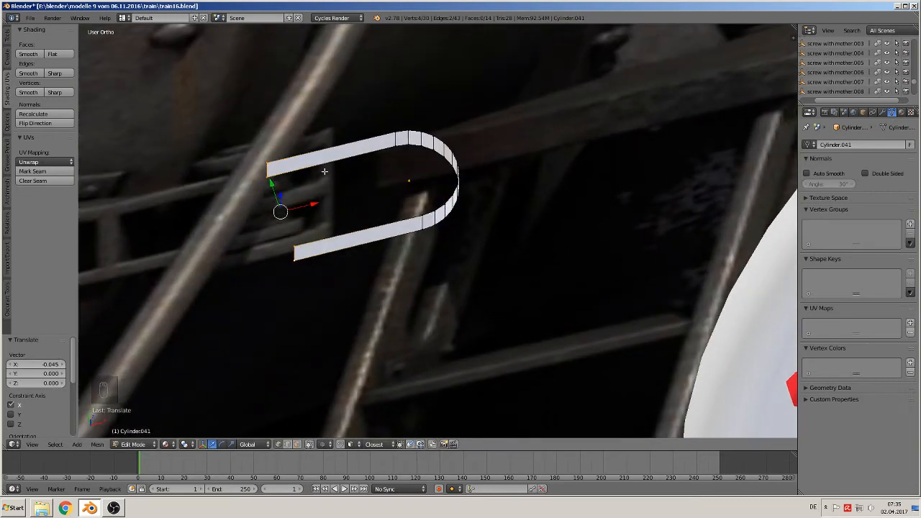
Close the open end with a face and shift it 0.002 along X to match the strut in the photo.
{"action": "key", "text": "f"}
{"action": "middle_click_drag", "start_coordinate": [343, 232], "coordinate": [323, 212]}
{"action": "key", "text": "KP_1"}
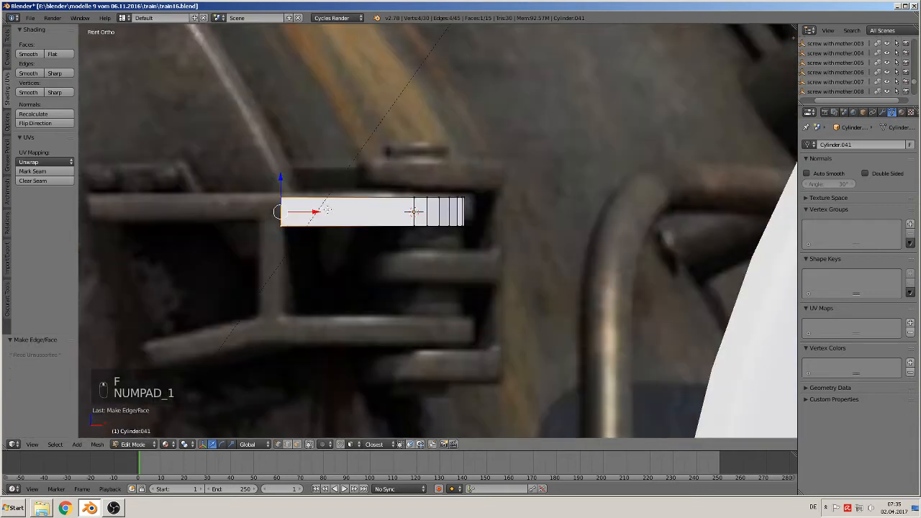
{"action": "scroll", "coordinate": [375, 231], "scroll_direction": "down", "scroll_amount": 3}
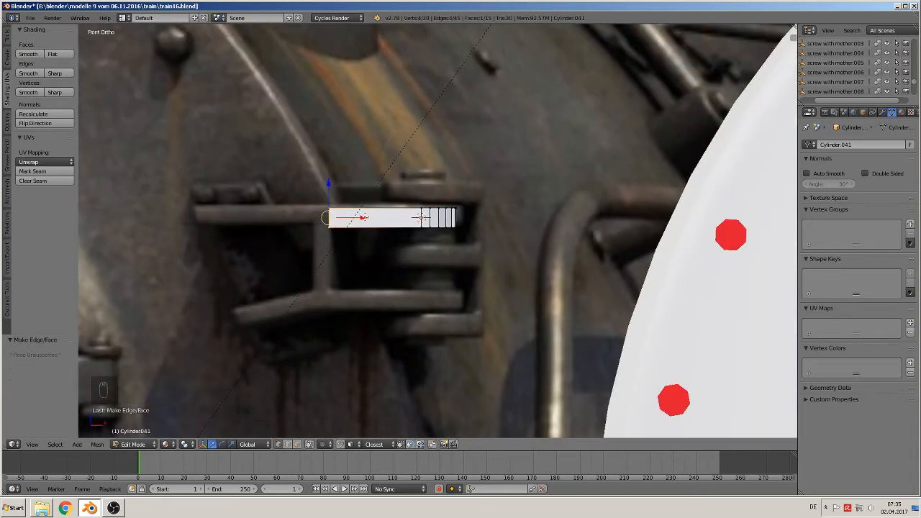
{"action": "key", "text": "g"}
{"action": "key", "text": "x"}
{"action": "left_click", "coordinate": [369, 217]}
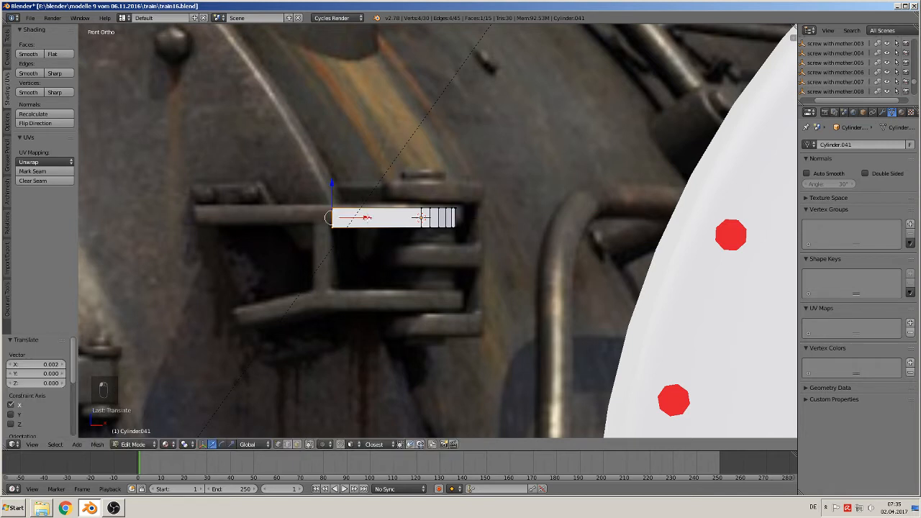
Extrude the end face twice along -X: a short strut-width section, then a long section toward the bracket's far end.
{"action": "key", "text": "e"}
{"action": "left_click", "coordinate": [367, 218]}
{"action": "left_click_drag", "start_coordinate": [366, 218], "coordinate": [233, 218]}
{"action": "key", "text": "e"}
{"action": "left_click", "coordinate": [346, 220]}
{"action": "middle_click_drag", "start_coordinate": [243, 211], "coordinate": [330, 207], "text": "shift"}
{"action": "scroll", "coordinate": [328, 207], "scroll_direction": "up", "scroll_amount": 3}
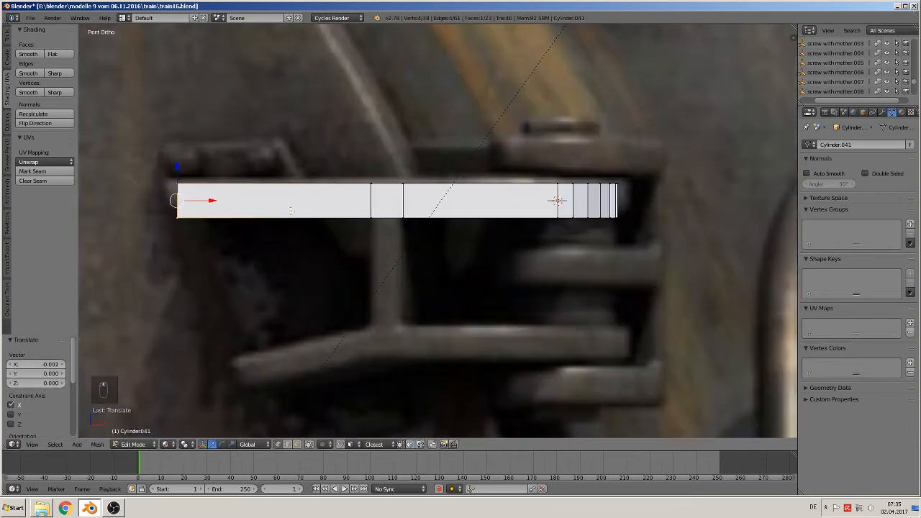
Move the upper edge of the bracket's end face -0.004 along X to slant the end like the photo.
{"action": "middle_click_drag", "start_coordinate": [191, 190], "coordinate": [278, 196], "text": "shift"}
{"action": "key", "text": "a"}
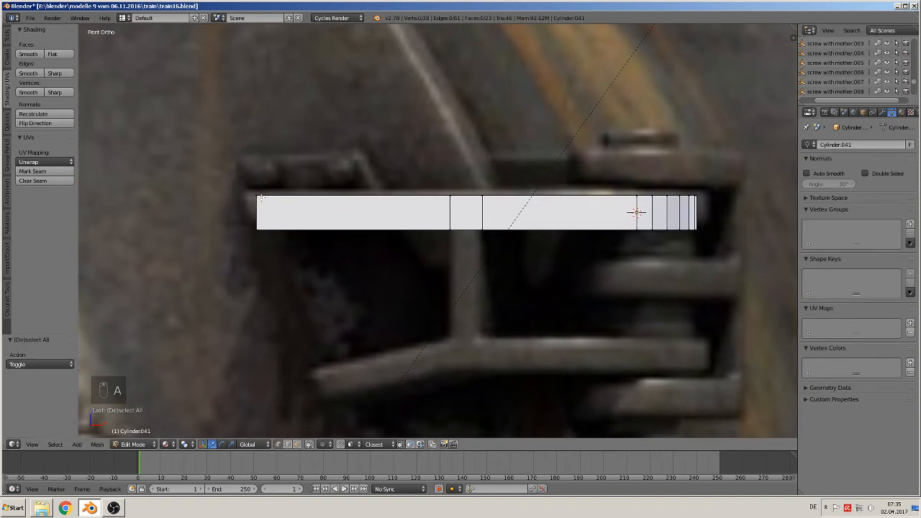
{"action": "key", "text": "c"}
{"action": "left_click", "coordinate": [256, 195]}
{"action": "left_click_drag", "start_coordinate": [280, 196], "coordinate": [267, 198]}
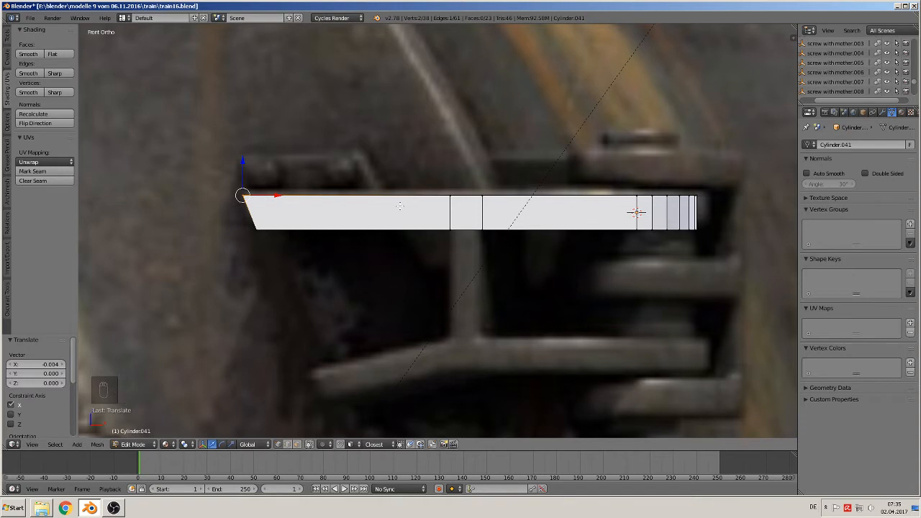
Add one loop cut across the long end section and slide it toward the strut section.
{"action": "key", "text": "ctrl+r"}
{"action": "left_click", "coordinate": [400, 205]}
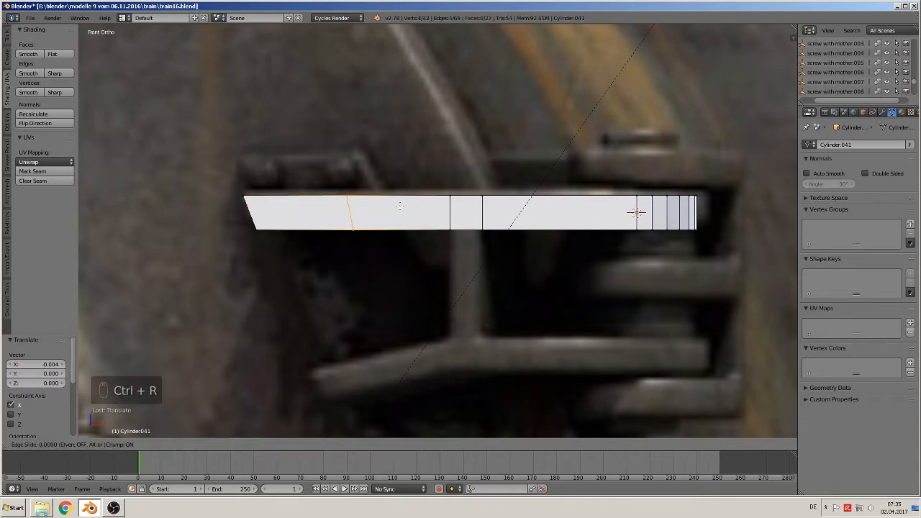
{"action": "left_click", "coordinate": [439, 202]}
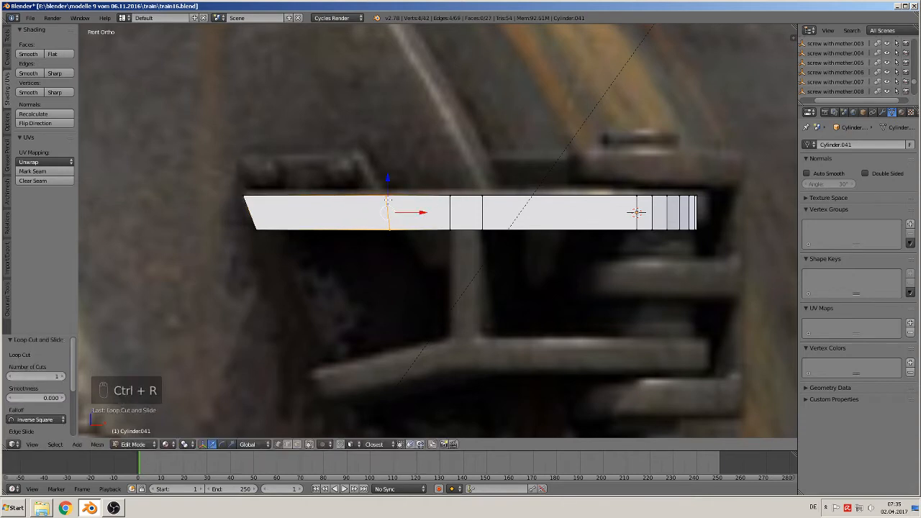
Fill the lower and upper openings of the bracket's rounded section with faces.
{"action": "middle_click_drag", "start_coordinate": [345, 190], "coordinate": [357, 224]}
{"action": "left_click", "coordinate": [297, 444]}
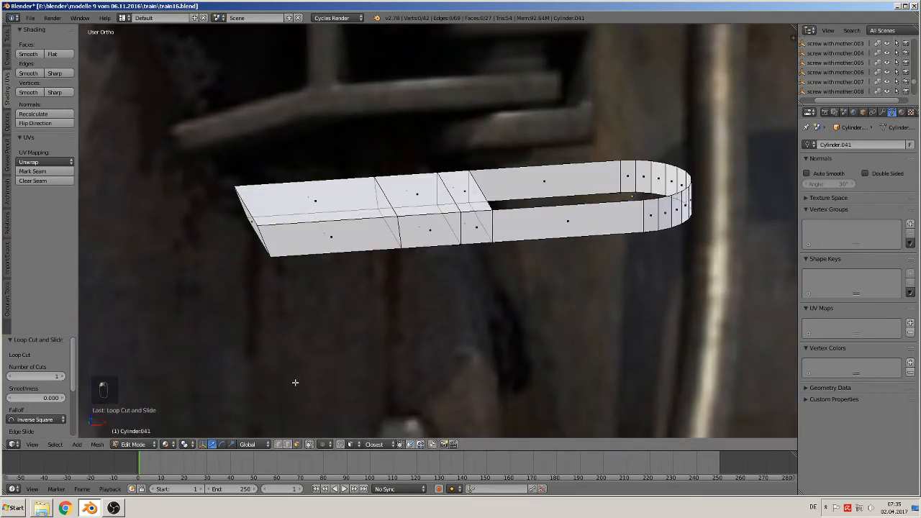
{"action": "middle_click_drag", "start_coordinate": [294, 379], "coordinate": [345, 356]}
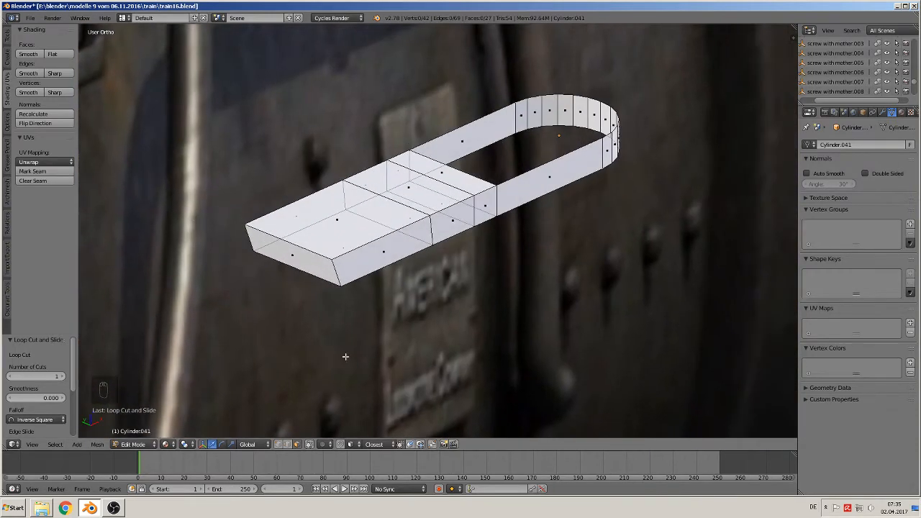
{"action": "left_click", "coordinate": [288, 444]}
{"action": "right_click", "coordinate": [537, 201], "text": "alt"}
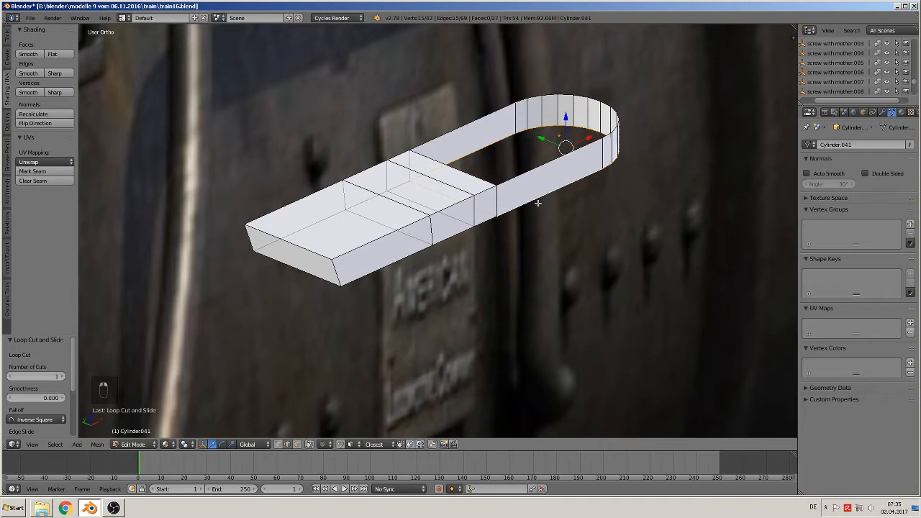
{"action": "key", "text": "f"}
{"action": "right_click", "coordinate": [553, 161], "text": "alt"}
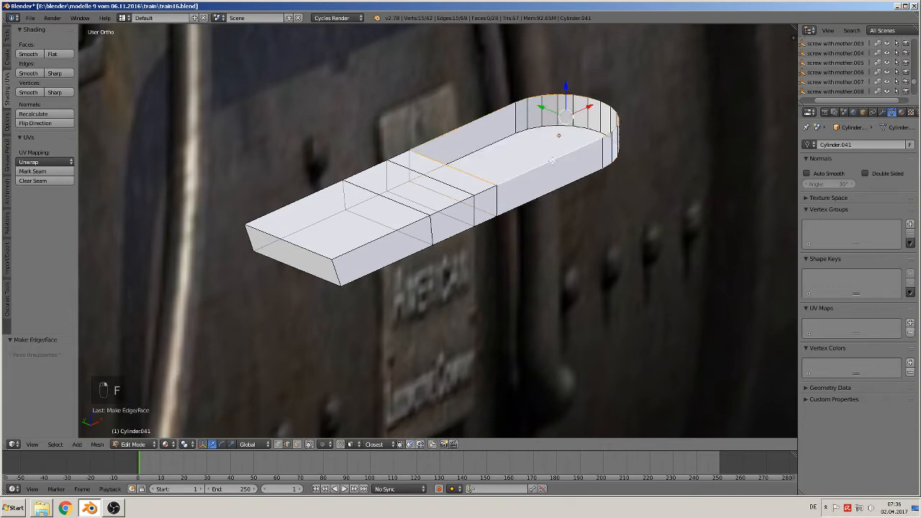
{"action": "key", "text": "f"}
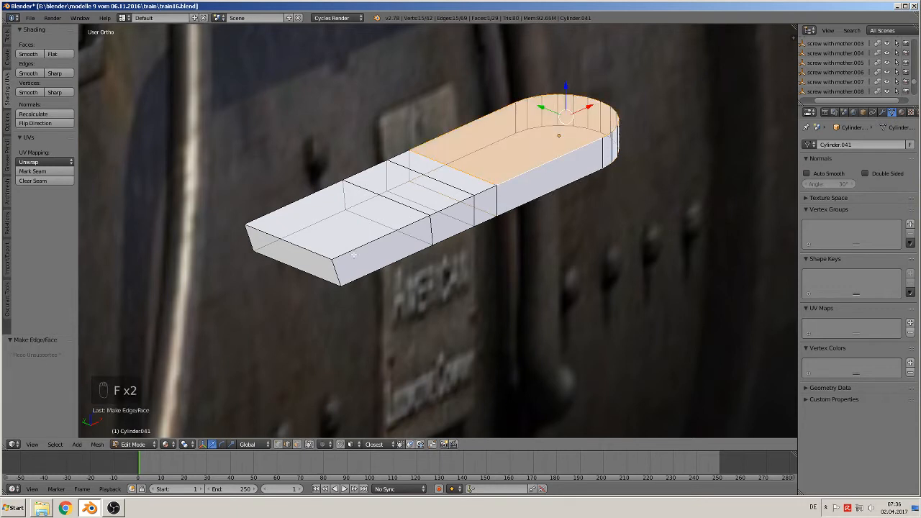
Add one lengthwise loop cut through the bracket's straight sections and slide it close to the rear side.
{"action": "middle_click_drag", "start_coordinate": [286, 240], "coordinate": [312, 246]}
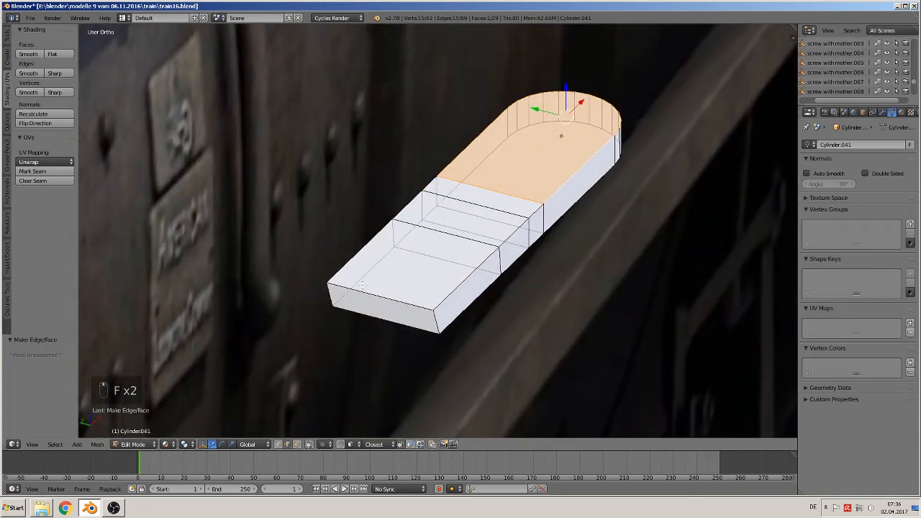
{"action": "key", "text": "ctrl+r"}
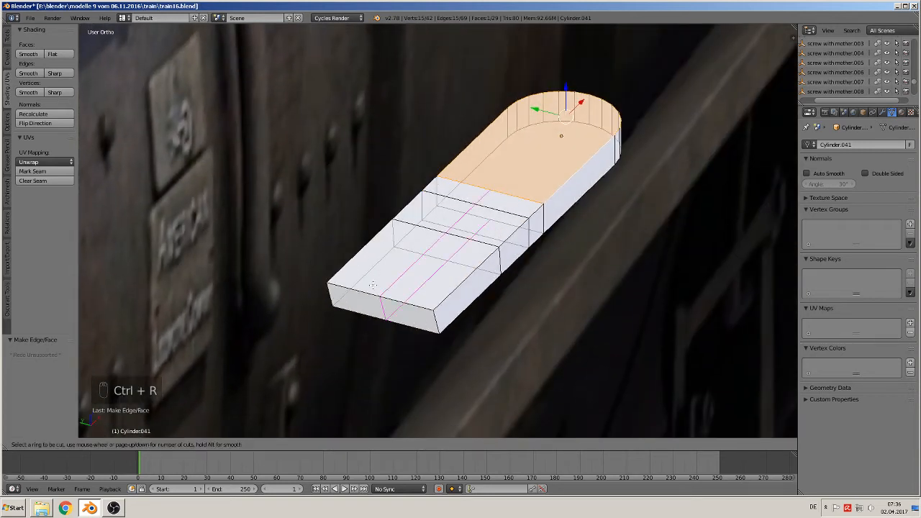
{"action": "left_click", "coordinate": [372, 285]}
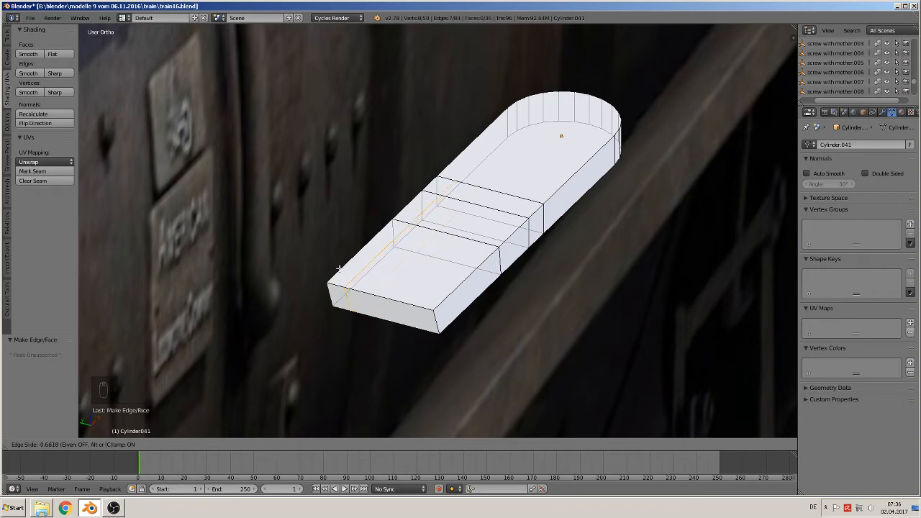
{"action": "left_click", "coordinate": [351, 274]}
Extrude the end section's narrow rear top face 0.009 up along Z and shift it -0.003, then about -0.0005, along X.
{"action": "middle_click_drag", "start_coordinate": [352, 275], "coordinate": [338, 71]}
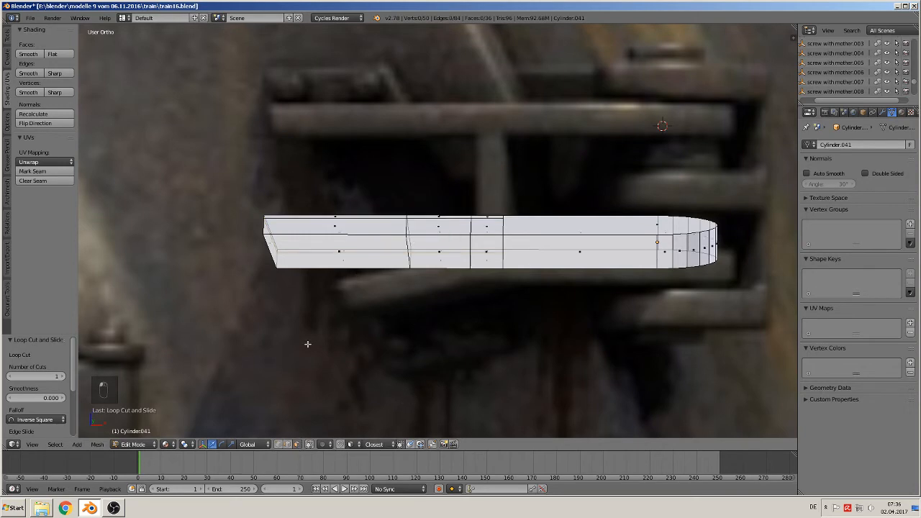
{"action": "middle_click_drag", "start_coordinate": [308, 343], "coordinate": [344, 328]}
{"action": "right_click", "coordinate": [338, 225]}
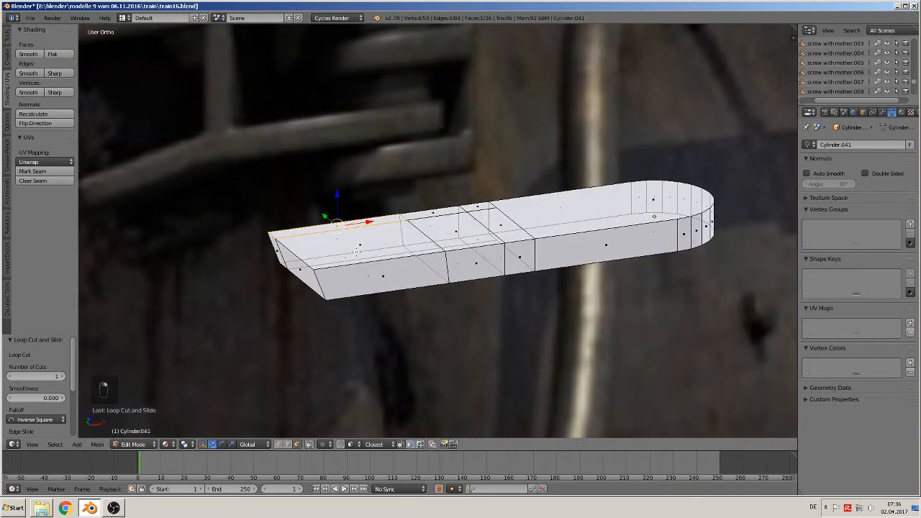
{"action": "middle_click_drag", "start_coordinate": [356, 252], "coordinate": [331, 230]}
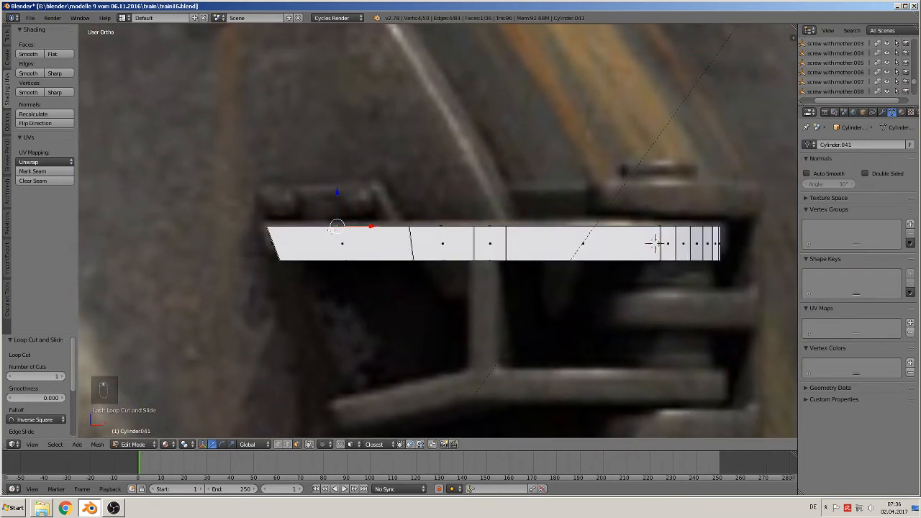
{"action": "key", "text": "e"}
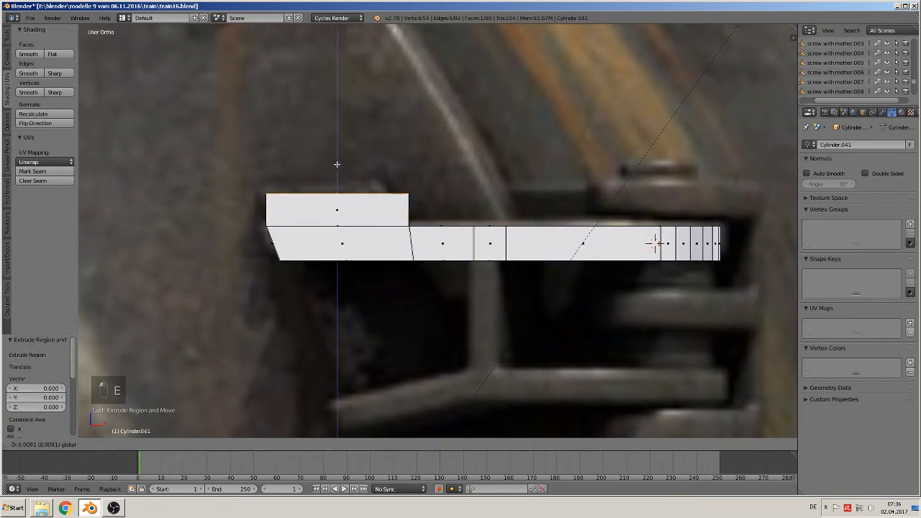
{"action": "left_click", "coordinate": [337, 162]}
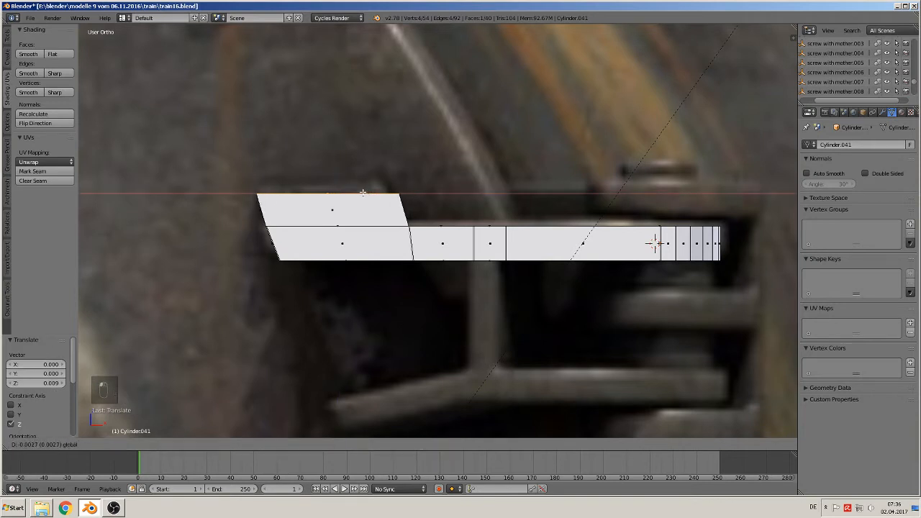
{"action": "left_click", "coordinate": [361, 193]}
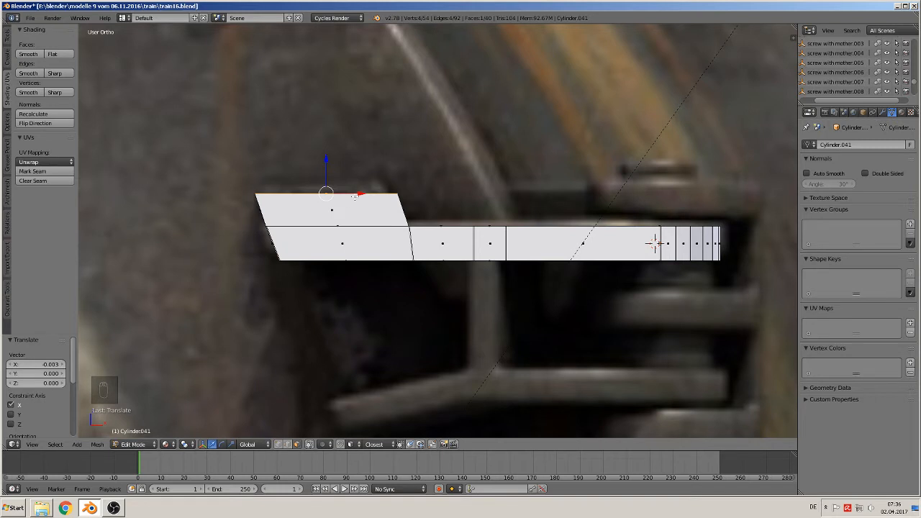
{"action": "left_click_drag", "start_coordinate": [354, 196], "coordinate": [349, 198]}
Move the lower edge at the end section's inner boundary 0.002 along X to continue the raised part's slant.
{"action": "key", "text": "KP_1"}
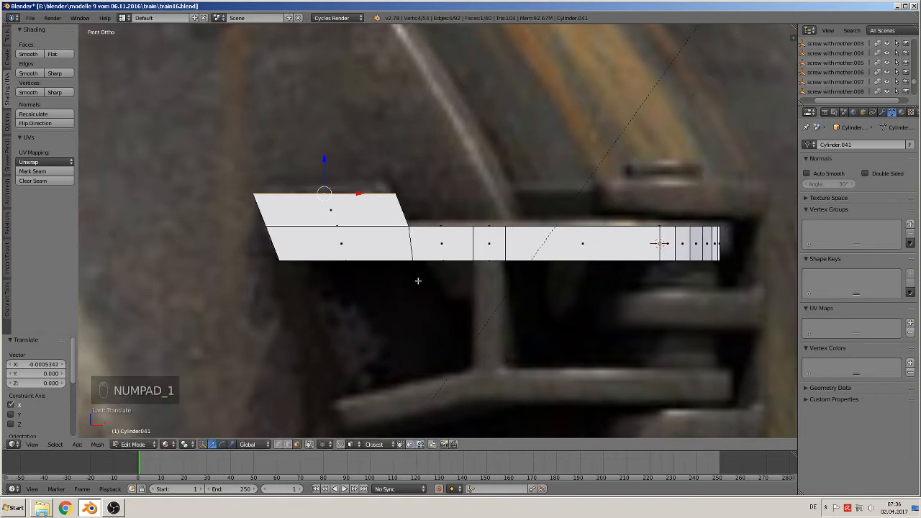
{"action": "key", "text": "a"}
{"action": "key", "text": "a"}
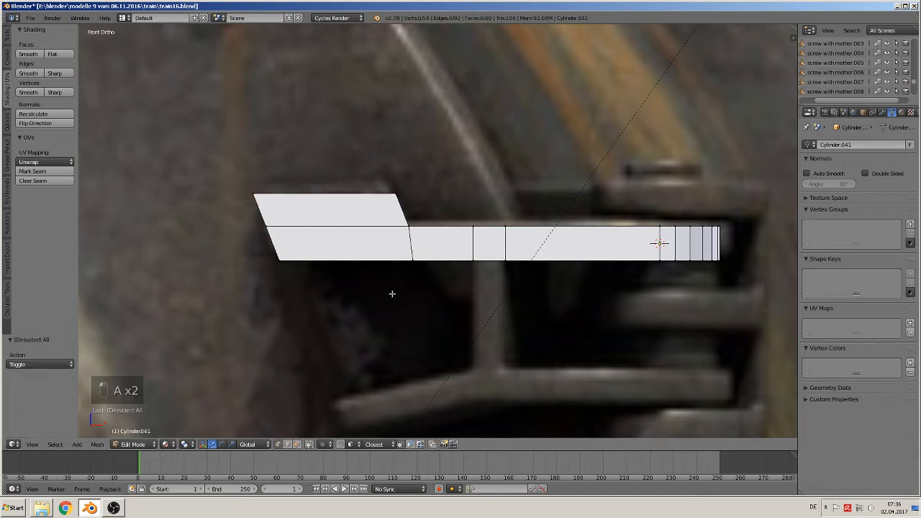
{"action": "key", "text": "c"}
{"action": "left_click", "coordinate": [413, 263]}
{"action": "right_click", "coordinate": [413, 263]}
{"action": "left_click_drag", "start_coordinate": [437, 261], "coordinate": [444, 259]}
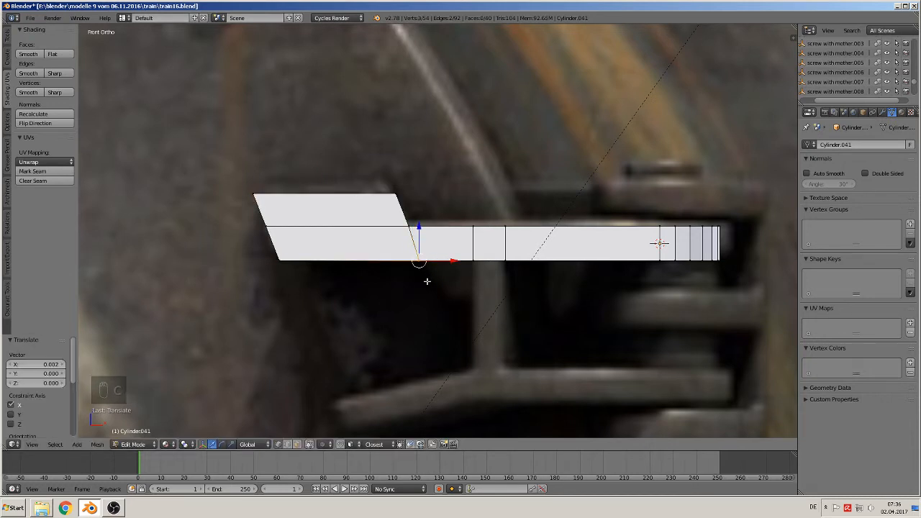
{"action": "key", "text": "Tab"}
{"action": "middle_click_drag", "start_coordinate": [405, 278], "coordinate": [390, 338]}
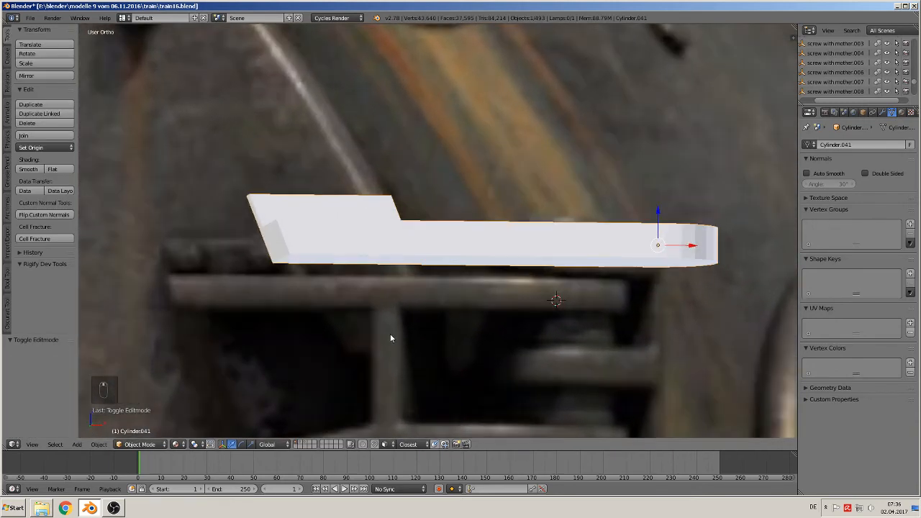
{"action": "scroll", "coordinate": [398, 331], "scroll_direction": "down", "scroll_amount": 3}
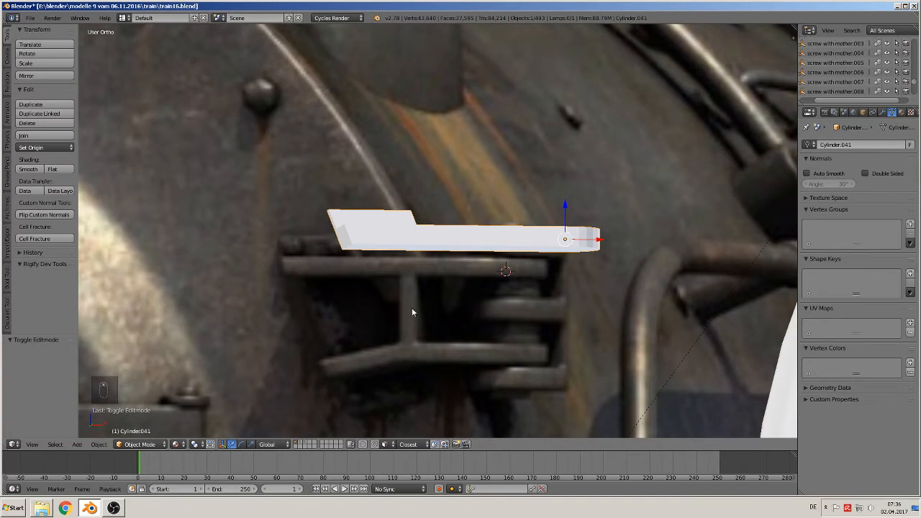
Extrude the two bottom faces of the strut-width section -0.027 along Z to form the vertical strut.
{"action": "key", "text": "Tab"}
{"action": "middle_click_drag", "start_coordinate": [471, 270], "coordinate": [453, 334]}
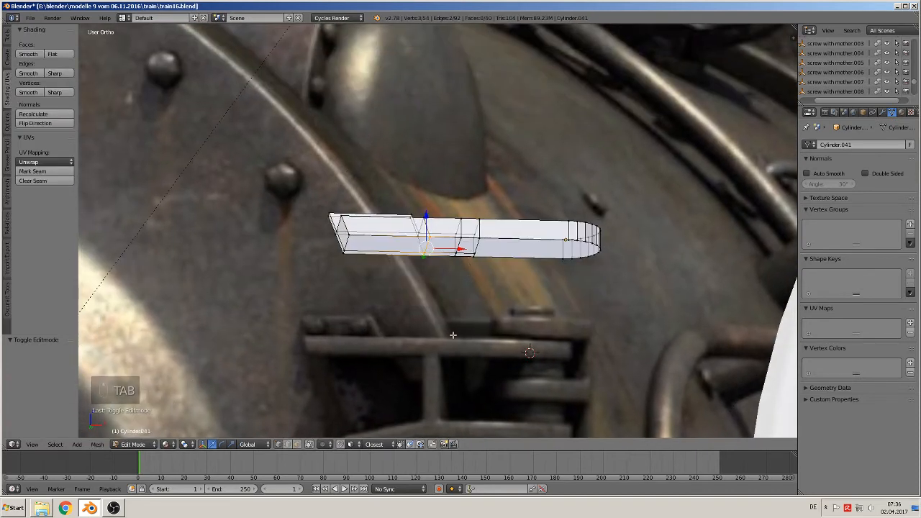
{"action": "left_click", "coordinate": [297, 443]}
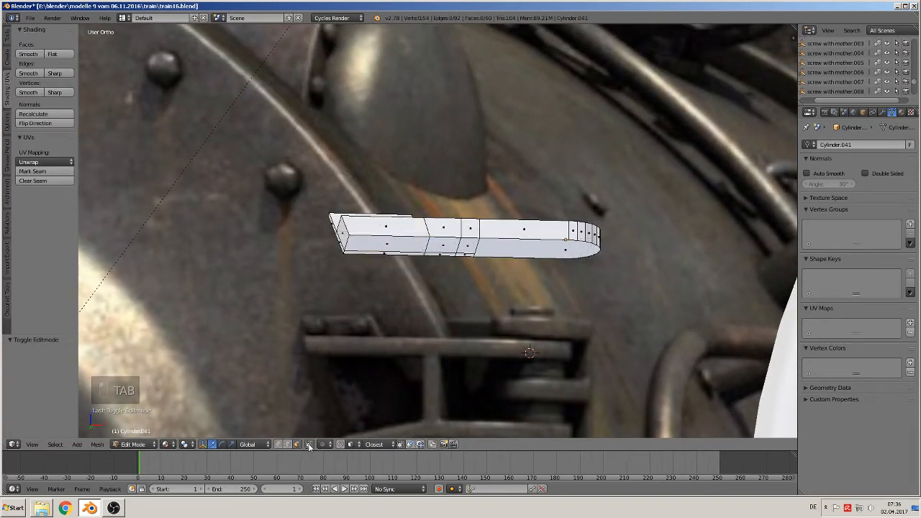
{"action": "right_click", "coordinate": [466, 246]}
{"action": "right_click", "coordinate": [469, 258], "text": "shift"}
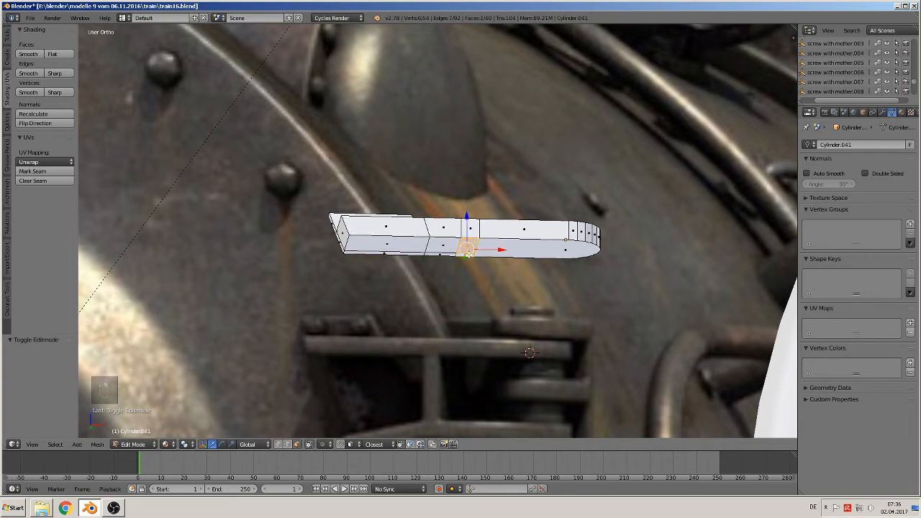
{"action": "middle_click_drag", "start_coordinate": [480, 265], "coordinate": [472, 286]}
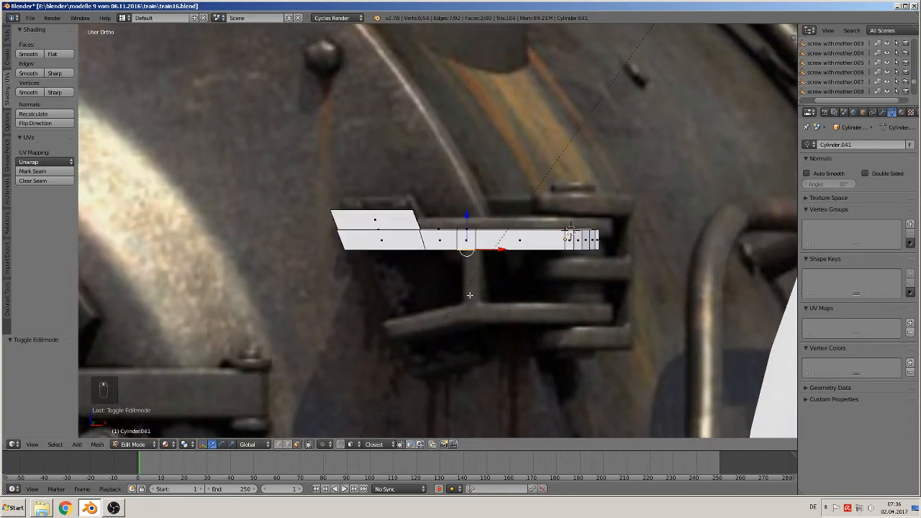
{"action": "key", "text": "e"}
{"action": "left_click_drag", "start_coordinate": [467, 220], "coordinate": [468, 275]}
{"action": "middle_click_drag", "start_coordinate": [470, 275], "coordinate": [472, 260]}
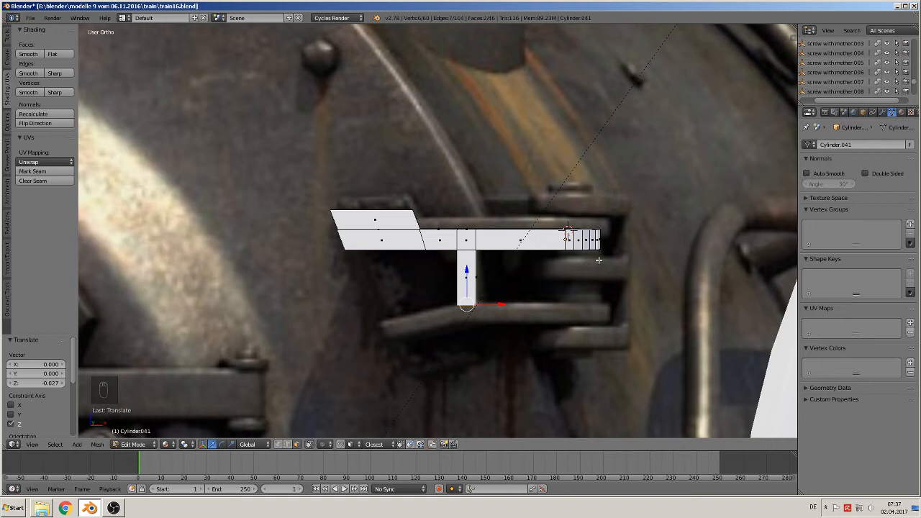
{"action": "key", "text": "a"}
{"action": "key", "text": "b"}
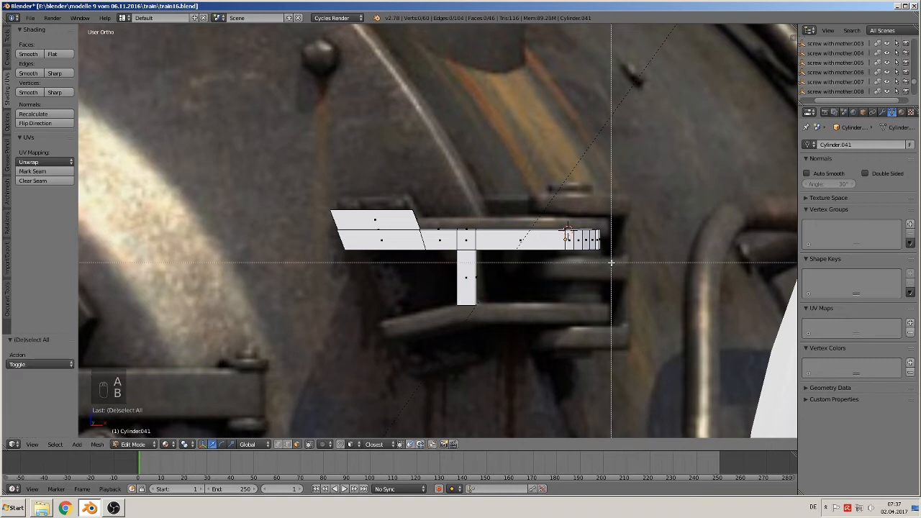
{"action": "left_click_drag", "start_coordinate": [611, 263], "coordinate": [541, 210]}
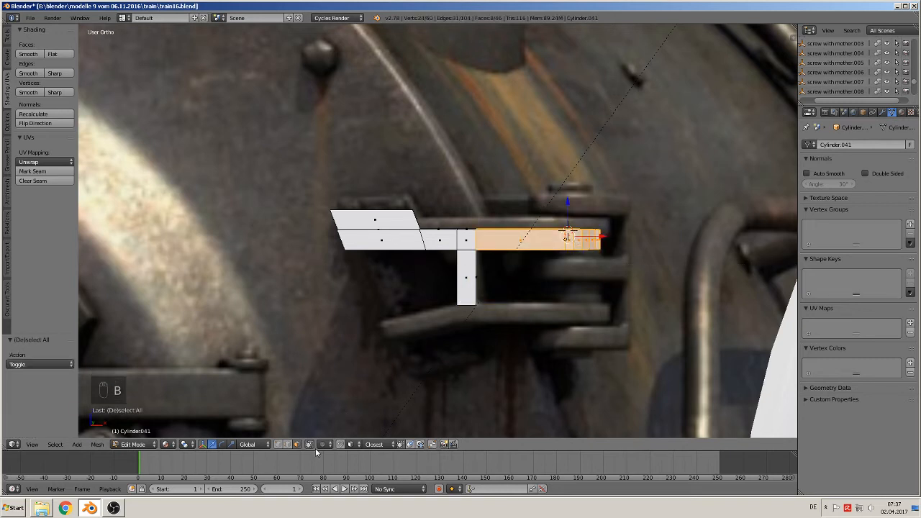
{"action": "key", "text": "a"}
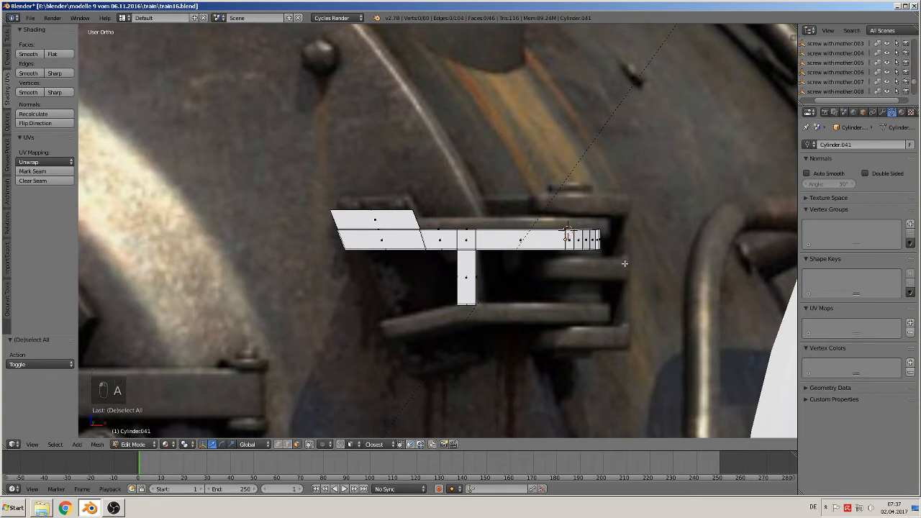
Duplicate the bracket's rounded arm section and move the copy about -0.036 along Z to the strut's lower end.
{"action": "key", "text": "b"}
{"action": "left_click_drag", "start_coordinate": [624, 265], "coordinate": [552, 214]}
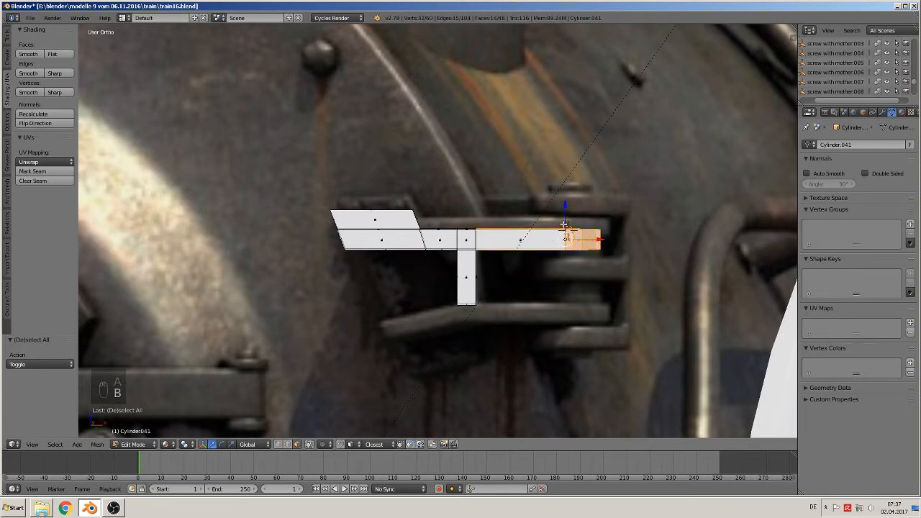
{"action": "middle_click_drag", "start_coordinate": [563, 223], "coordinate": [534, 249]}
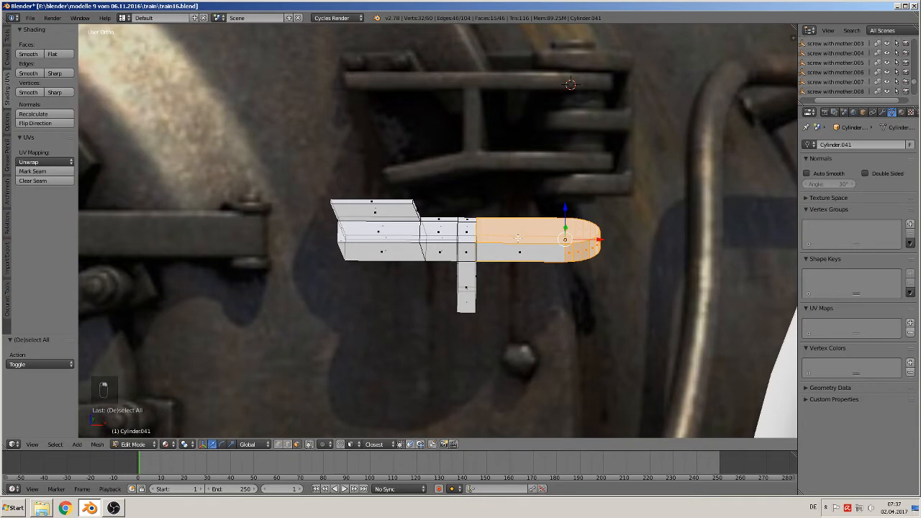
{"action": "middle_click_drag", "start_coordinate": [518, 238], "coordinate": [523, 222]}
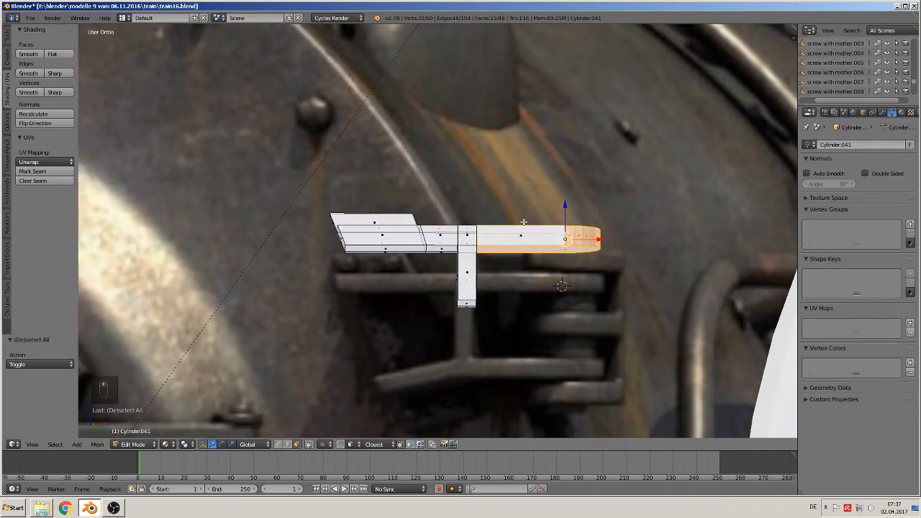
{"action": "key", "text": "shift+d"}
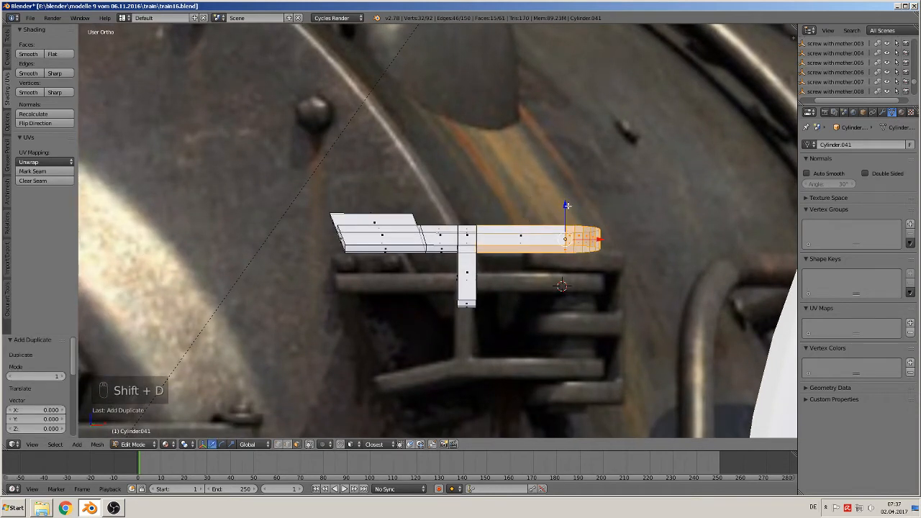
{"action": "key", "text": "g"}
{"action": "key", "text": "z"}
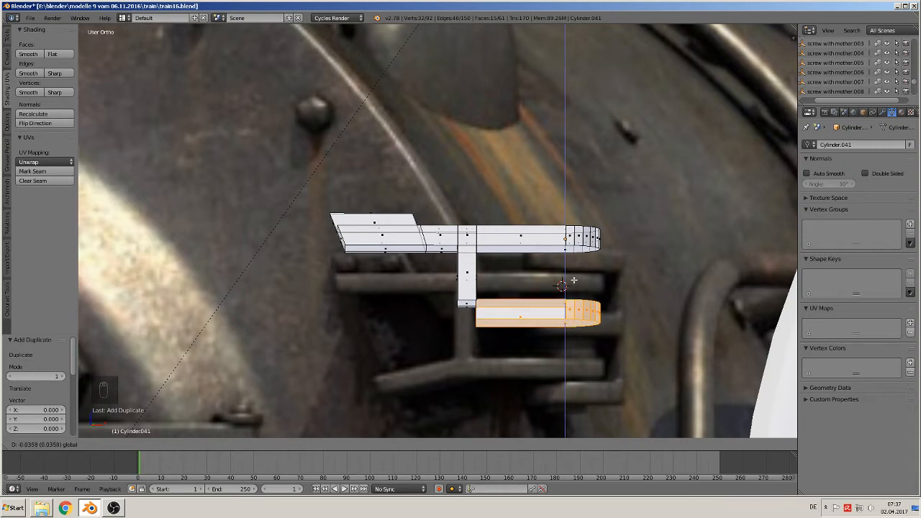
{"action": "left_click", "coordinate": [573, 280]}
{"action": "middle_click_drag", "start_coordinate": [573, 280], "coordinate": [439, 243]}
{"action": "key", "text": "Tab"}
{"action": "scroll", "coordinate": [537, 324], "scroll_direction": "up", "scroll_amount": 3}
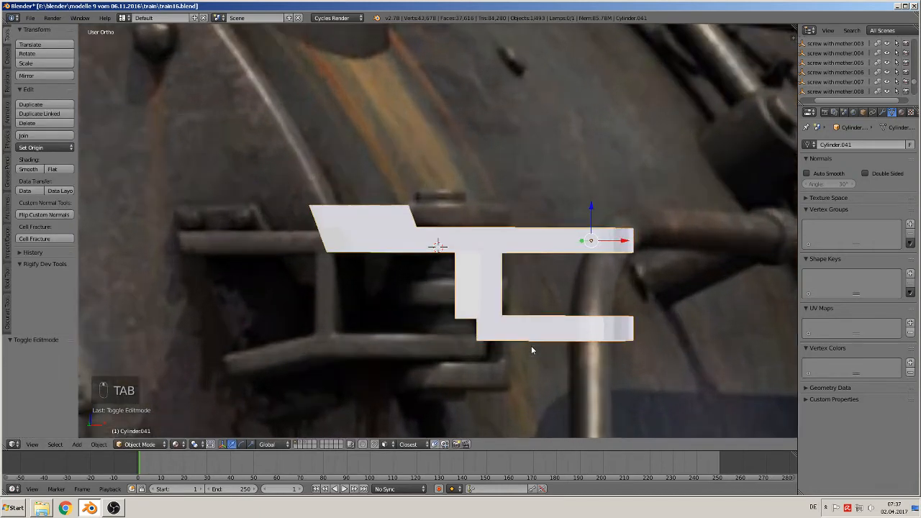
Fill the wide part of the lower arm's open end with a face between its upper and lower edges.
{"action": "key", "text": "Tab"}
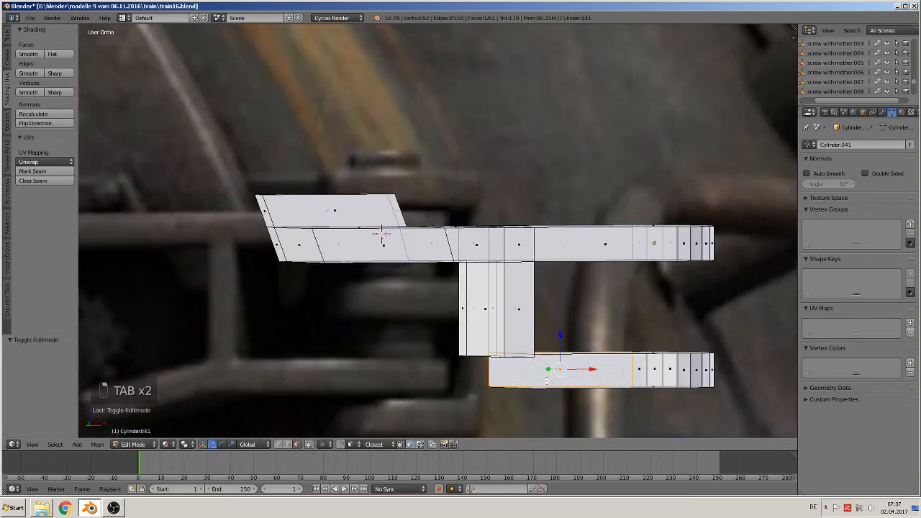
{"action": "middle_click_drag", "start_coordinate": [545, 382], "coordinate": [429, 322]}
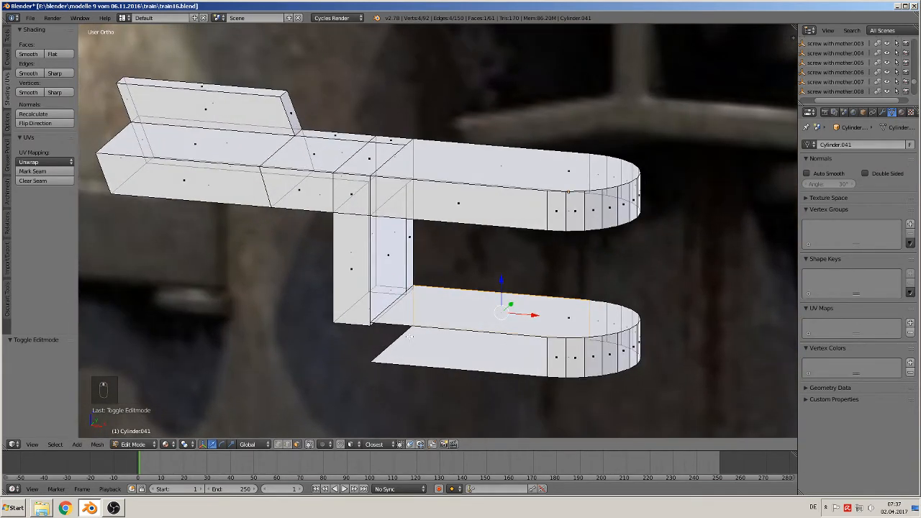
{"action": "left_click", "coordinate": [288, 445]}
{"action": "right_click", "coordinate": [400, 303]}
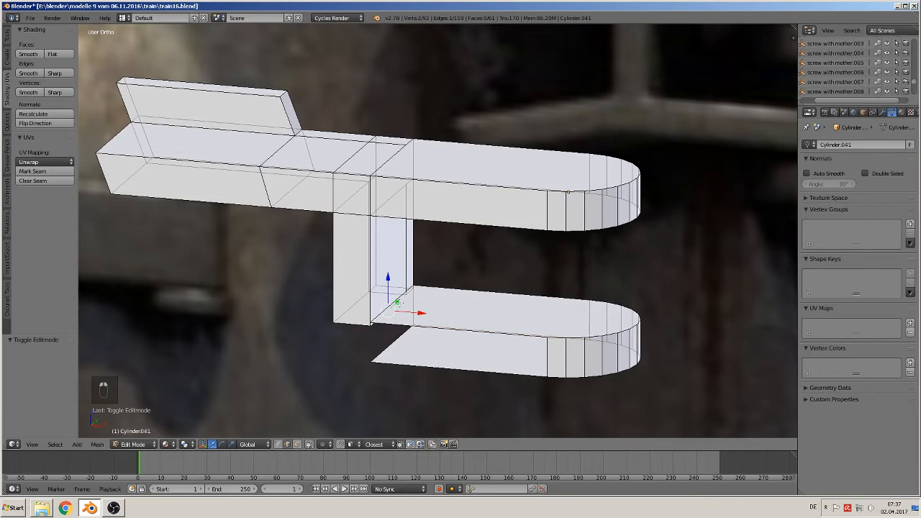
{"action": "right_click", "coordinate": [398, 346], "text": "shift"}
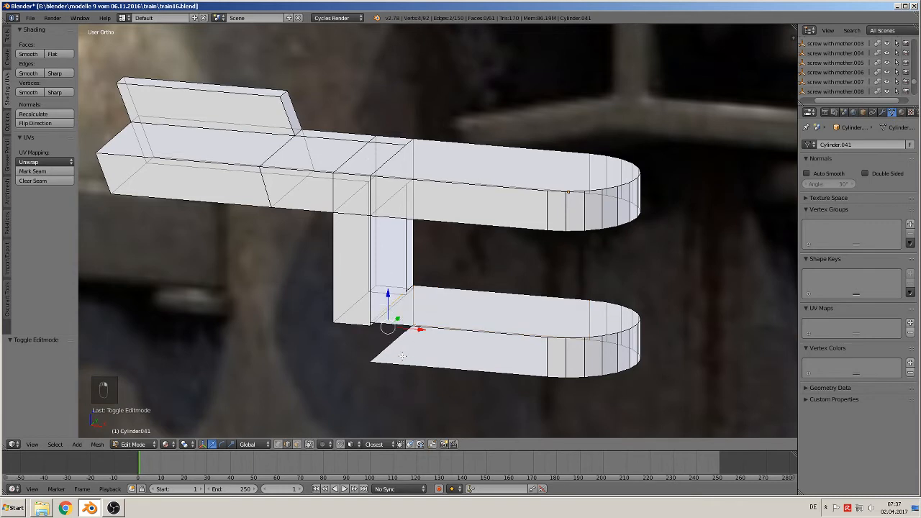
{"action": "key", "text": "f"}
Fill the lower arm's open long front side and the narrow rear strip of its end with faces.
{"action": "right_click", "coordinate": [466, 334]}
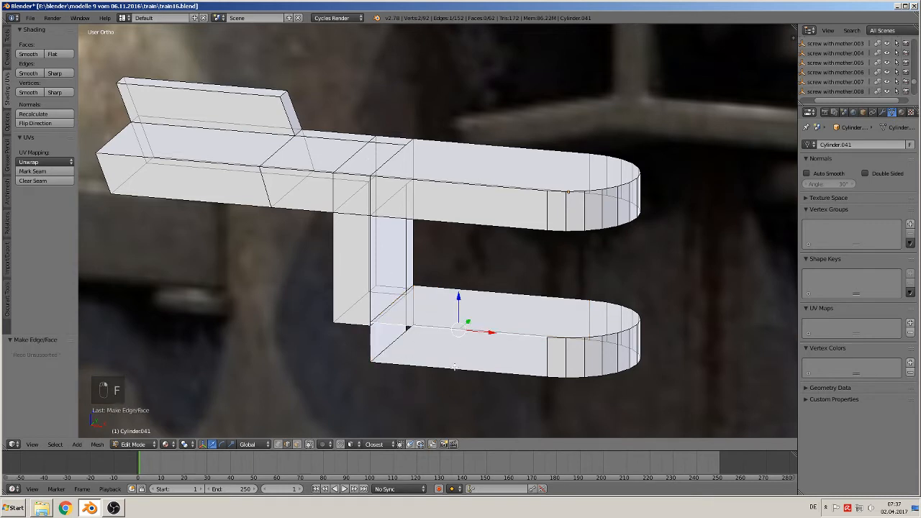
{"action": "key", "text": "f"}
{"action": "middle_click_drag", "start_coordinate": [445, 375], "coordinate": [302, 440]}
{"action": "right_click", "coordinate": [290, 355]}
{"action": "key", "text": "f"}
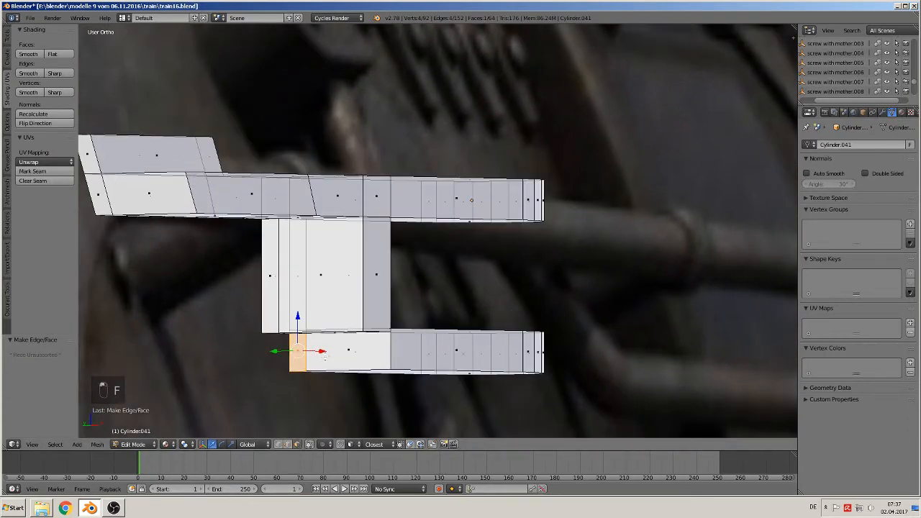
Move the two faces at the lower arm's open end -0.013 along X, extending the arm past the vertical strut.
{"action": "right_click", "coordinate": [327, 355]}
{"action": "right_click", "coordinate": [297, 351], "text": "shift"}
{"action": "middle_click_drag", "start_coordinate": [331, 384], "coordinate": [309, 364]}
{"action": "scroll", "coordinate": [301, 386], "scroll_direction": "down", "scroll_amount": 3}
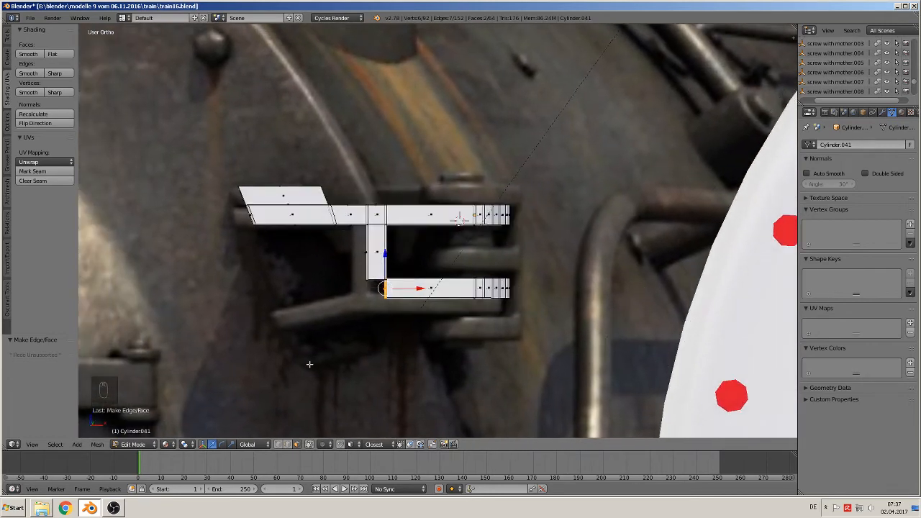
{"action": "left_click_drag", "start_coordinate": [410, 289], "coordinate": [344, 297]}
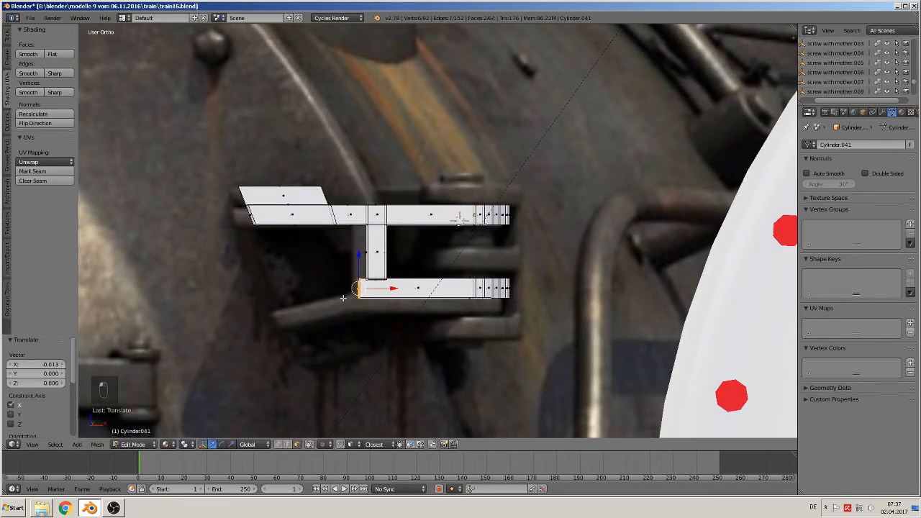
Shift the lower arm's end faces slightly back along X so the arm ends just beyond the strut's outer edge.
{"action": "key", "text": "KP_1"}
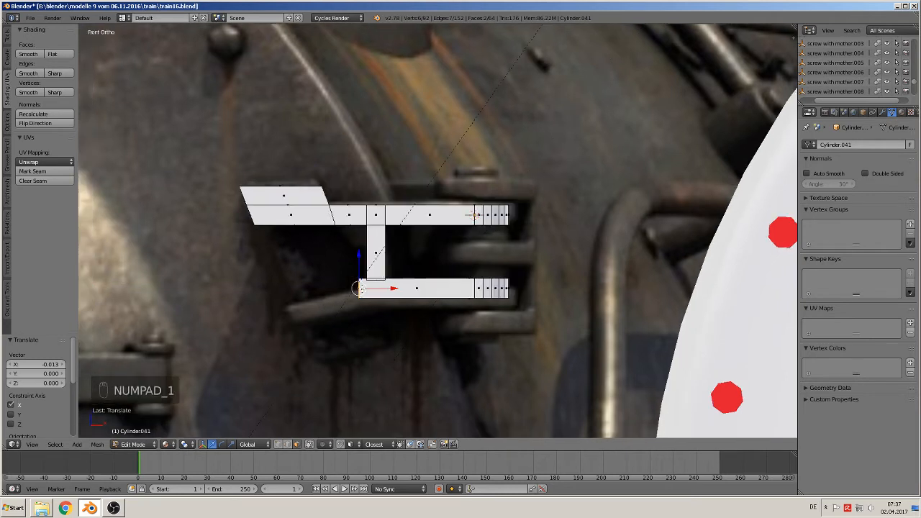
{"action": "middle_click_drag", "start_coordinate": [417, 288], "coordinate": [382, 302], "text": "shift"}
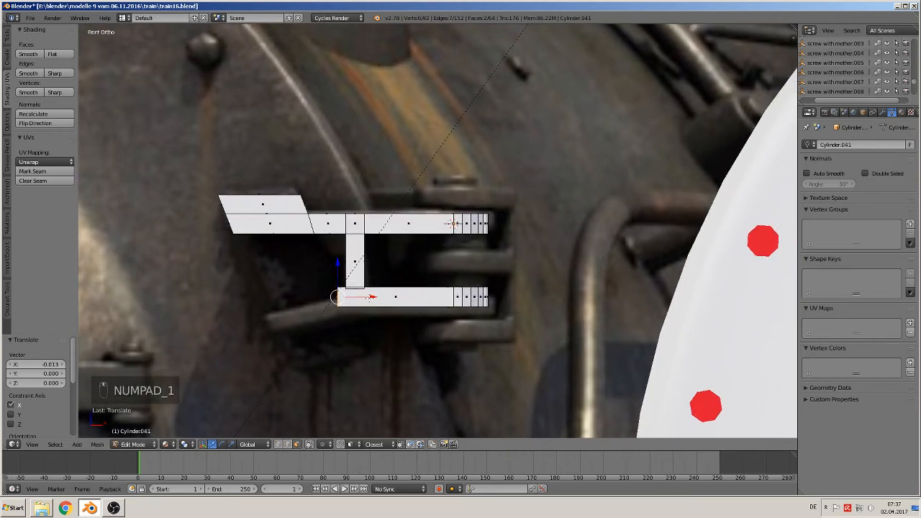
{"action": "key", "text": "g"}
{"action": "key", "text": "x"}
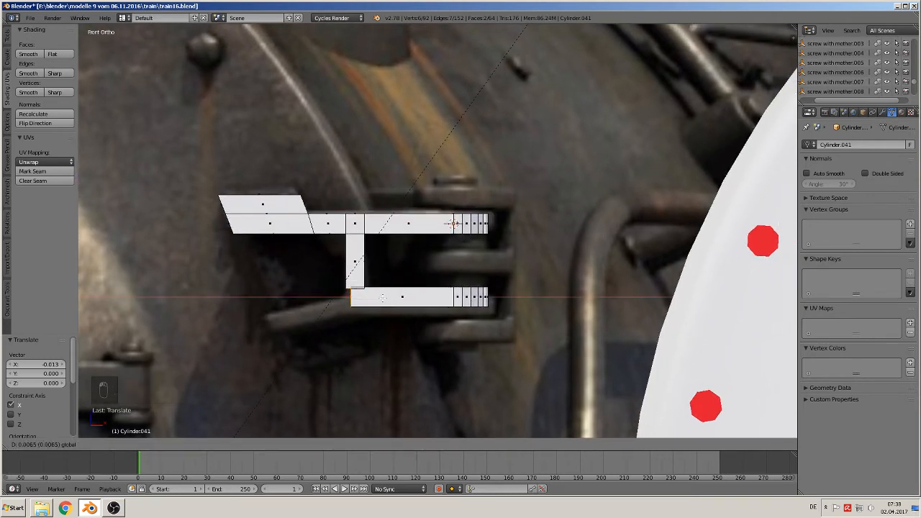
{"action": "left_click", "coordinate": [372, 295]}
{"action": "key", "text": "a"}
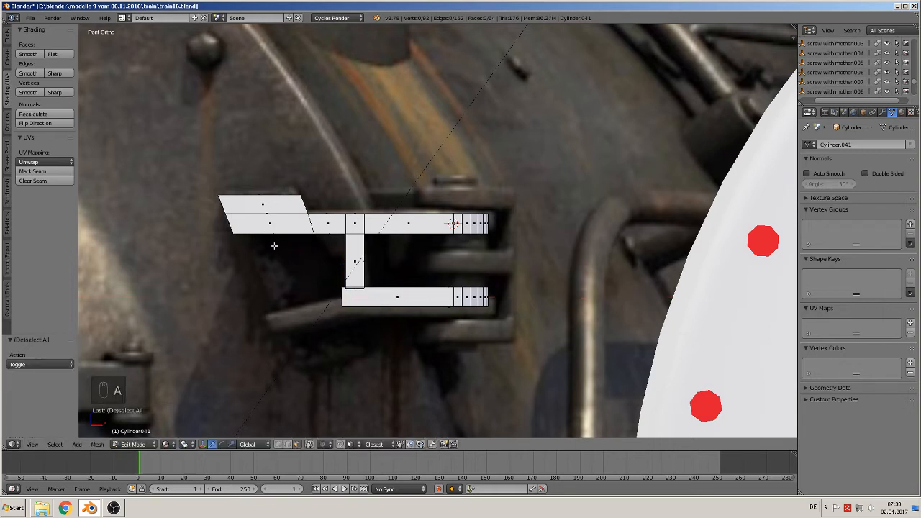
Duplicate the slanted end section of the upper arm in vertex select mode and move the copy -0.049 along Z.
{"action": "left_click", "coordinate": [287, 444]}
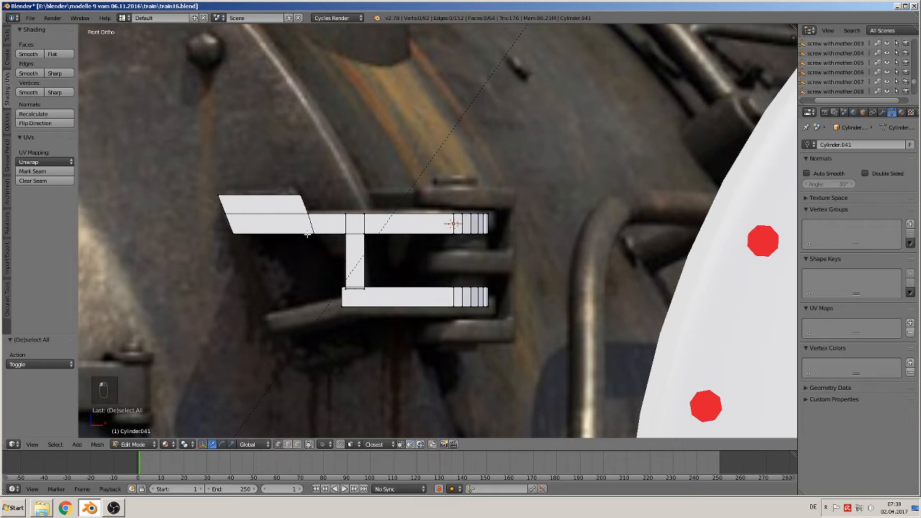
{"action": "key", "text": "c"}
{"action": "mouse_move", "coordinate": [316, 232]}
{"action": "left_mouse_down"}
{"action": "mouse_move", "coordinate": [262, 216]}
{"action": "mouse_move", "coordinate": [226, 232]}
{"action": "left_mouse_up"}
{"action": "right_click", "coordinate": [226, 233]}
{"action": "key", "text": "shift+d"}
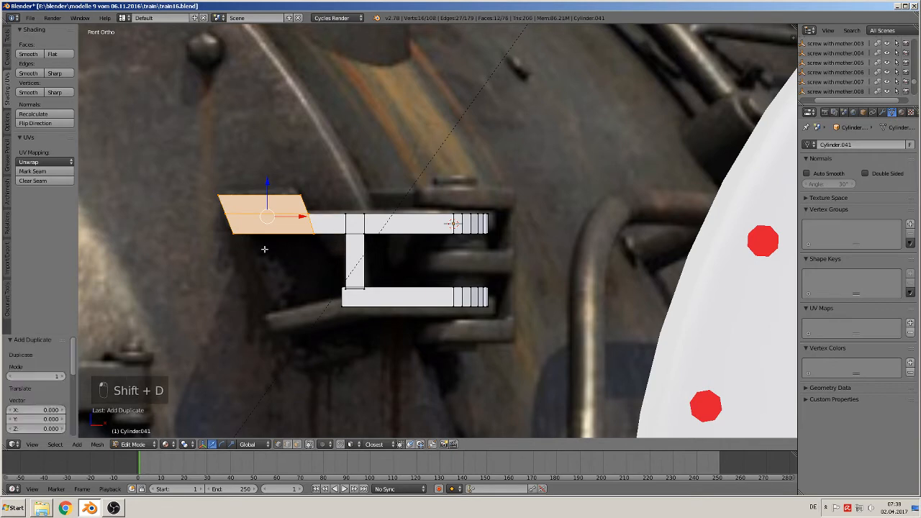
{"action": "left_click_drag", "start_coordinate": [268, 182], "coordinate": [268, 280]}
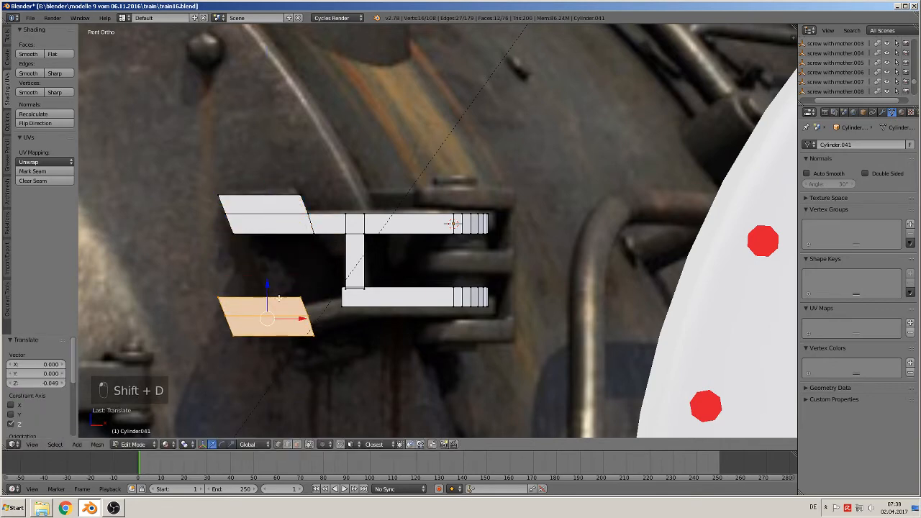
Mirror the duplicated slanted end section along the global Z axis.
{"action": "middle_click_drag", "start_coordinate": [268, 281], "coordinate": [334, 302]}
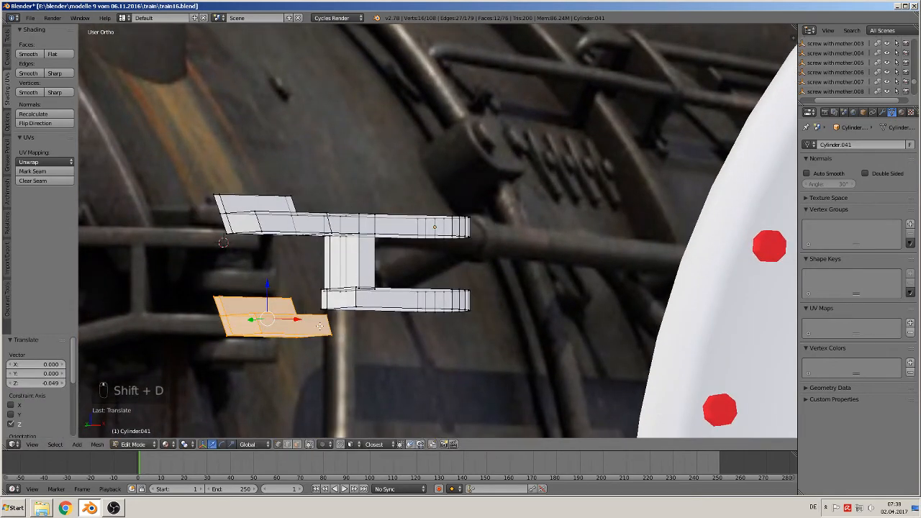
{"action": "left_click", "coordinate": [97, 443]}
{"action": "mouse_move", "coordinate": [116, 389]}
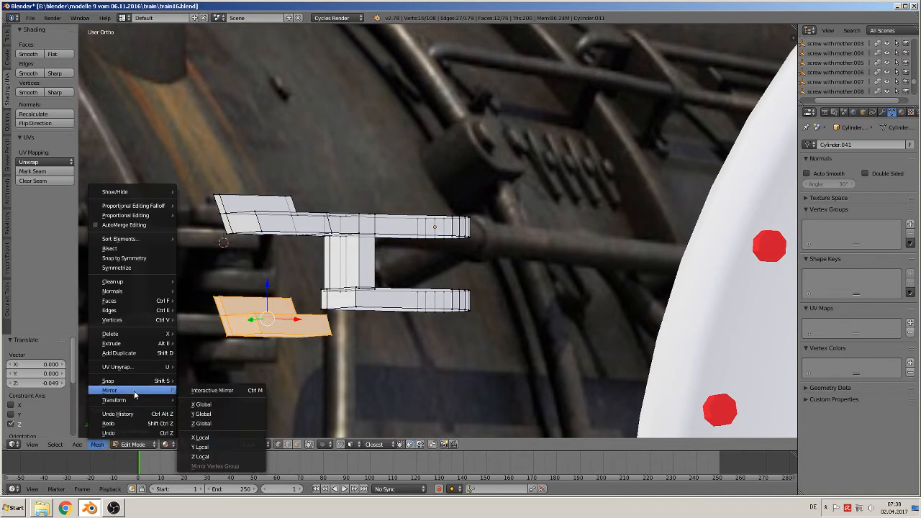
{"action": "left_click", "coordinate": [216, 390]}
{"action": "middle_click_drag", "start_coordinate": [254, 369], "coordinate": [176, 26]}
{"action": "left_click", "coordinate": [220, 436]}
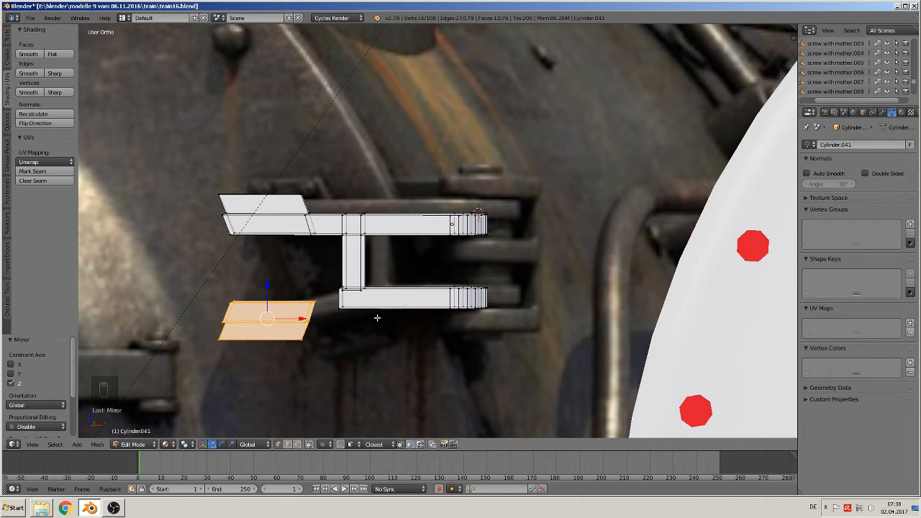
Mirror the duplicated end section along the global X axis.
{"action": "left_click", "coordinate": [98, 444]}
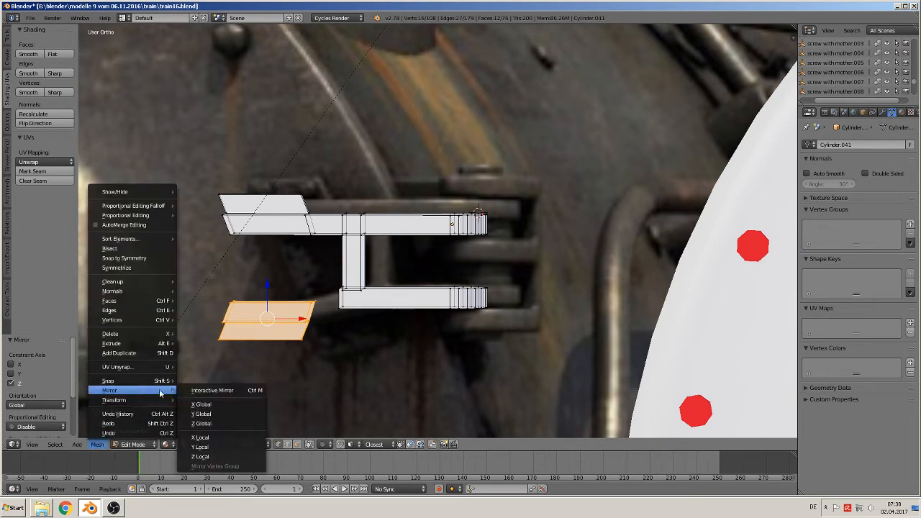
{"action": "mouse_move", "coordinate": [130, 391]}
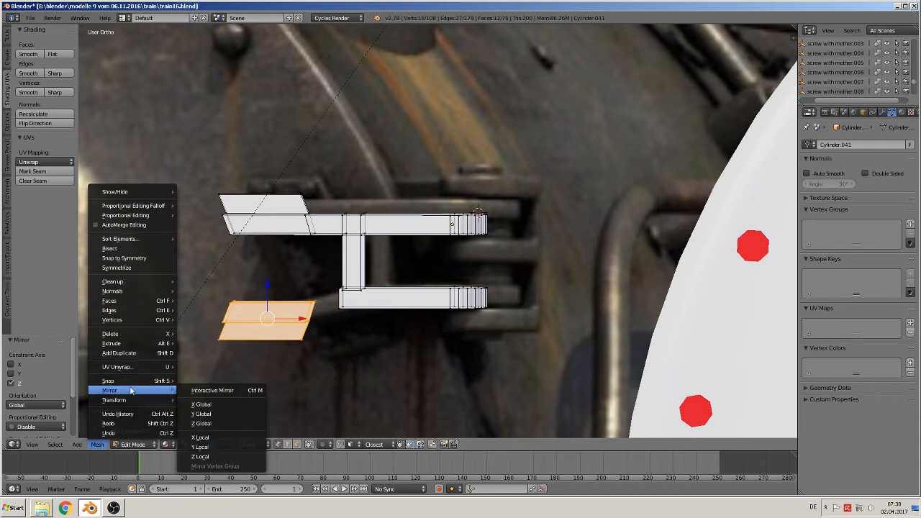
{"action": "left_click", "coordinate": [211, 389]}
{"action": "key", "text": "x"}
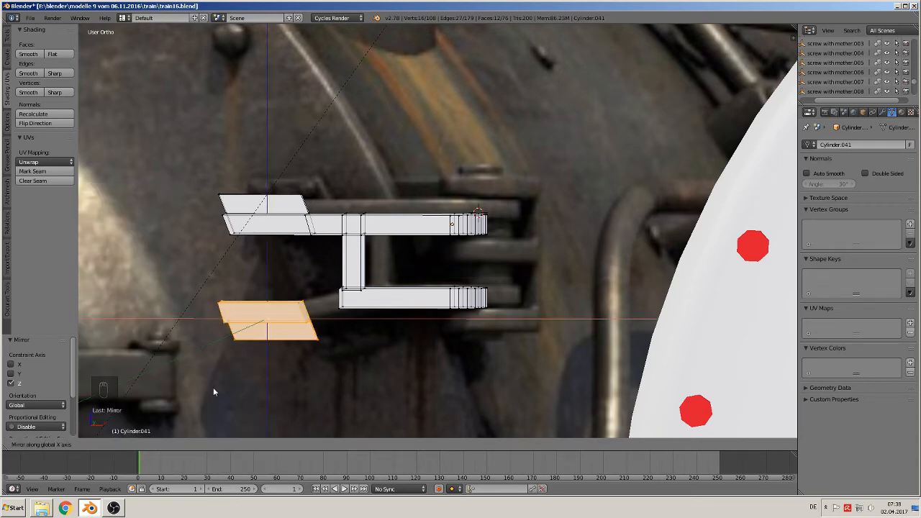
{"action": "left_click", "coordinate": [214, 389]}
Rotate the mirrored end section about -14° to follow the lower arm's slope in the reference photo.
{"action": "middle_click_drag", "start_coordinate": [214, 388], "coordinate": [229, 377]}
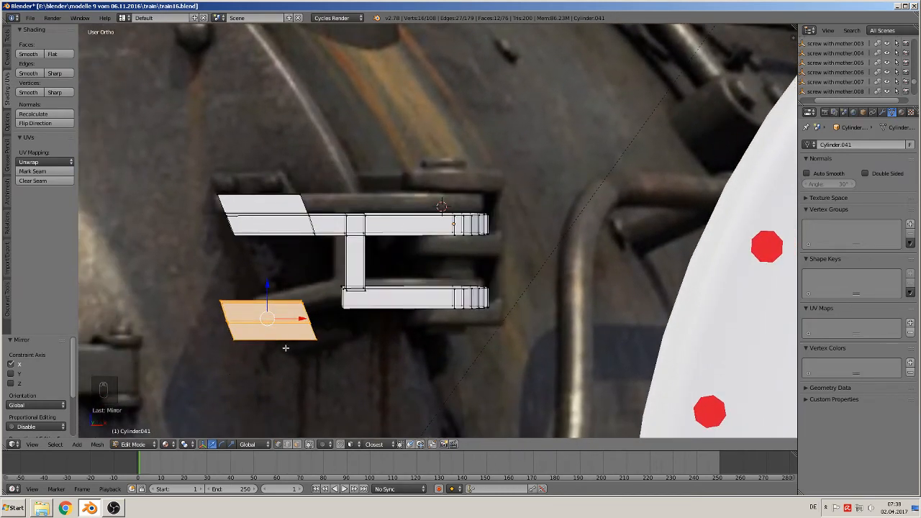
{"action": "key", "text": "r"}
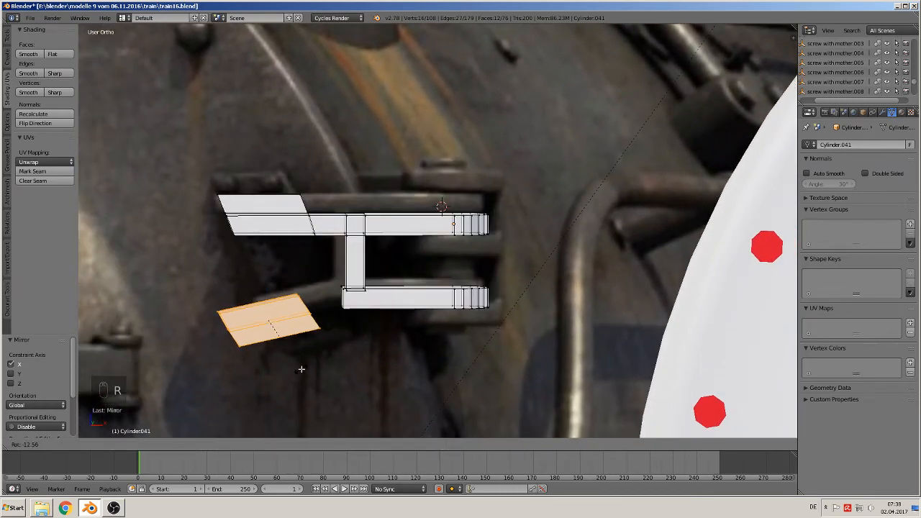
{"action": "left_click", "coordinate": [300, 367]}
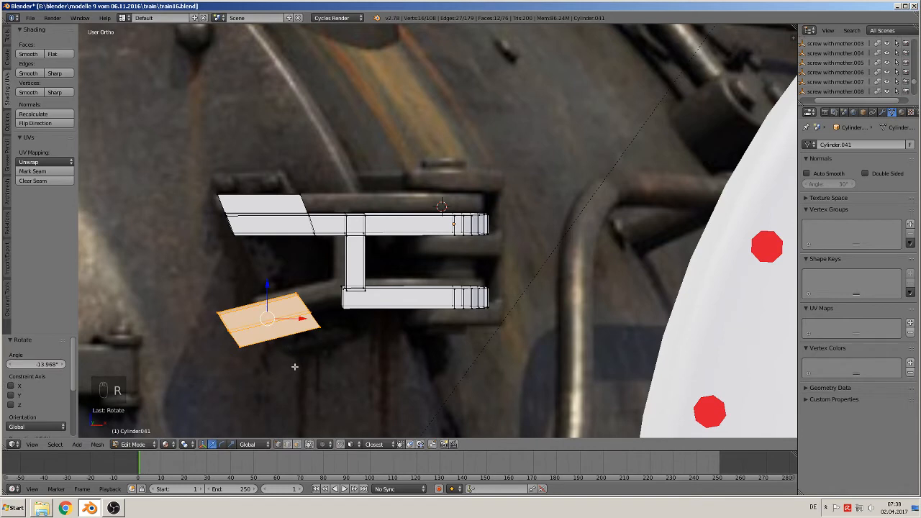
Move the tilted lower block up to the lower arm's end and fill a rear side face between them.
{"action": "key", "text": "g"}
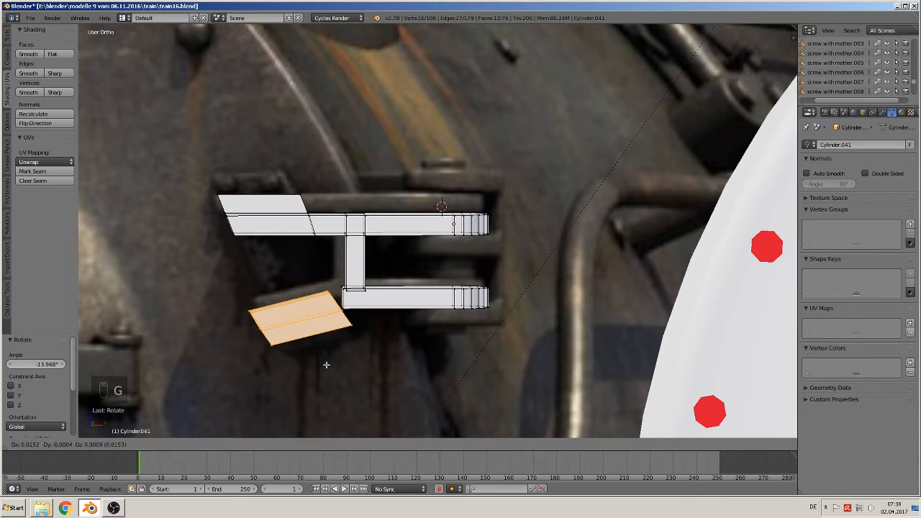
{"action": "left_click", "coordinate": [323, 363]}
{"action": "scroll", "coordinate": [349, 344], "scroll_direction": "up", "scroll_amount": 5}
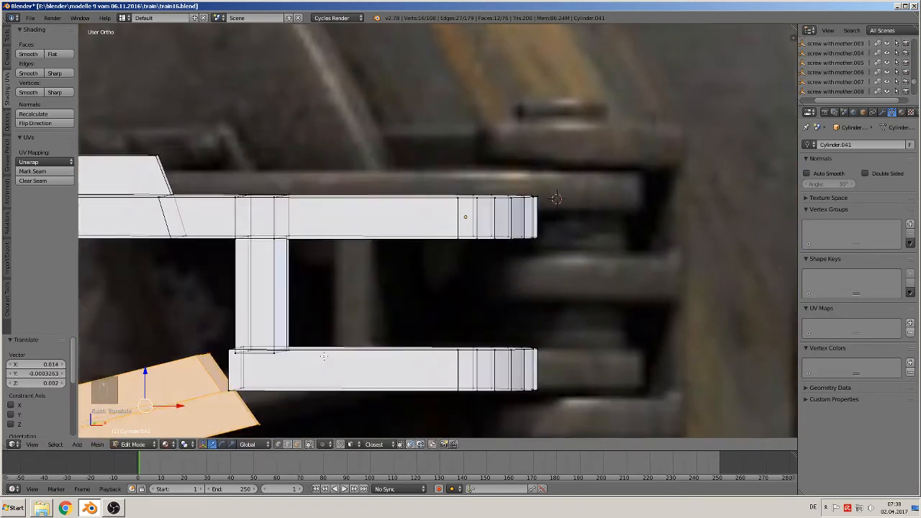
{"action": "middle_click_drag", "start_coordinate": [323, 356], "coordinate": [408, 289]}
{"action": "scroll", "coordinate": [327, 269], "scroll_direction": "up", "scroll_amount": 1}
{"action": "right_click", "coordinate": [276, 246]}
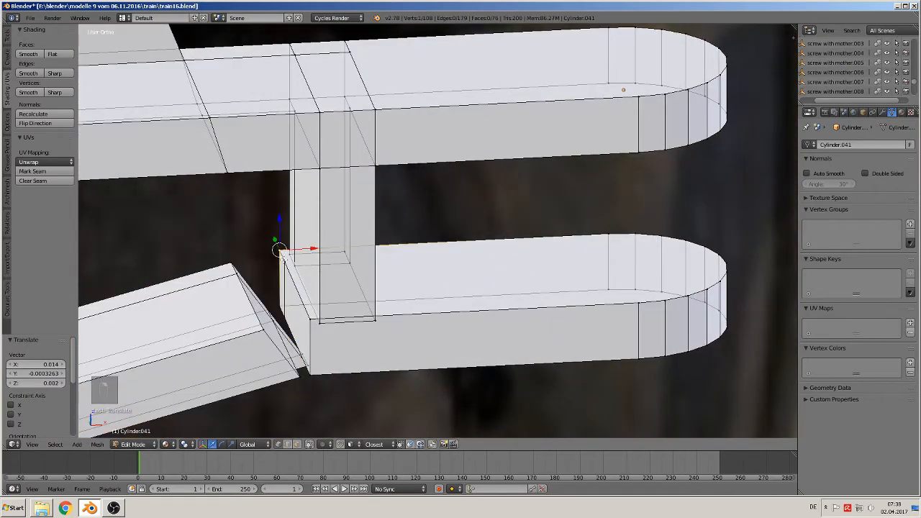
{"action": "right_click", "coordinate": [233, 263], "text": "shift"}
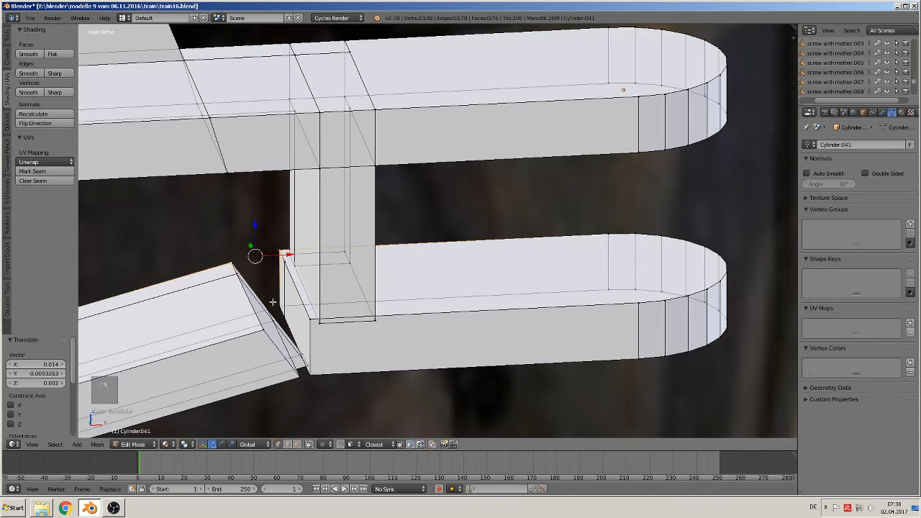
{"action": "right_click", "coordinate": [271, 301], "text": "shift"}
{"action": "right_click", "coordinate": [268, 305], "text": "shift"}
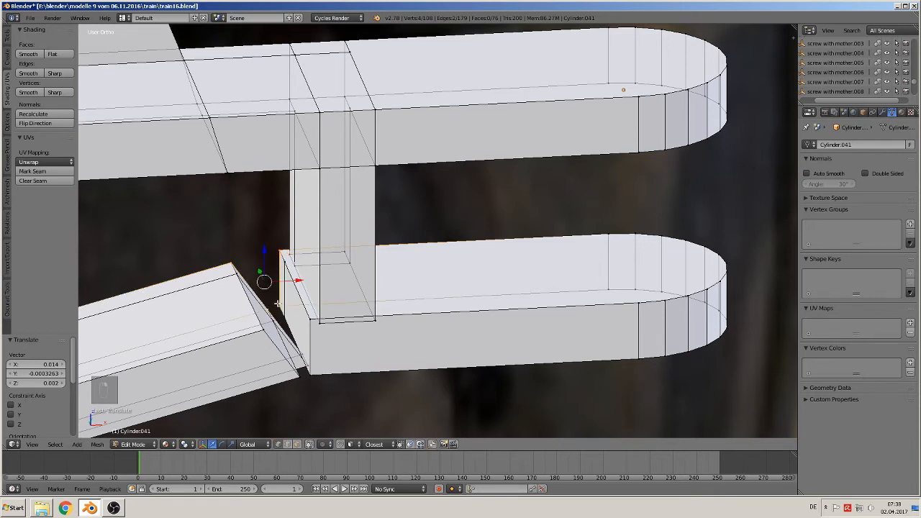
{"action": "key", "text": "f"}
Fill the narrow top face between the rear corner edges of the tilted block and the lower arm.
{"action": "right_click", "coordinate": [237, 276]}
{"action": "right_click", "coordinate": [231, 263], "text": "shift"}
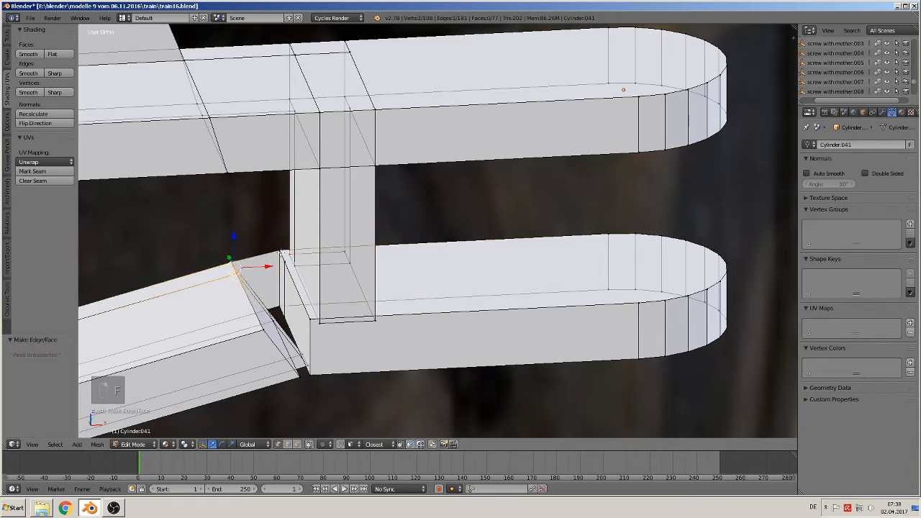
{"action": "right_click", "coordinate": [280, 252], "text": "shift"}
{"action": "right_click", "coordinate": [285, 264], "text": "shift"}
{"action": "key", "text": "f"}
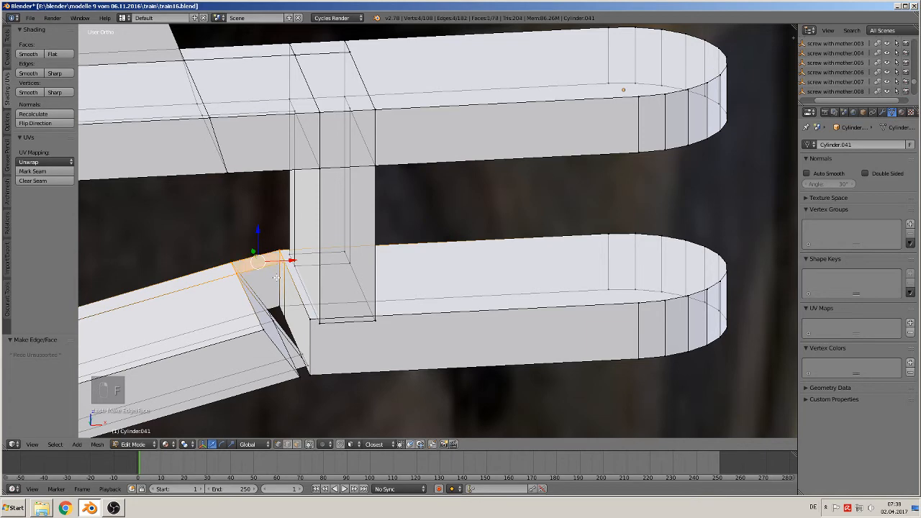
Delete the two end faces of the lower arm facing the tilted block, using Only Faces.
{"action": "middle_click_drag", "start_coordinate": [243, 275], "coordinate": [244, 291]}
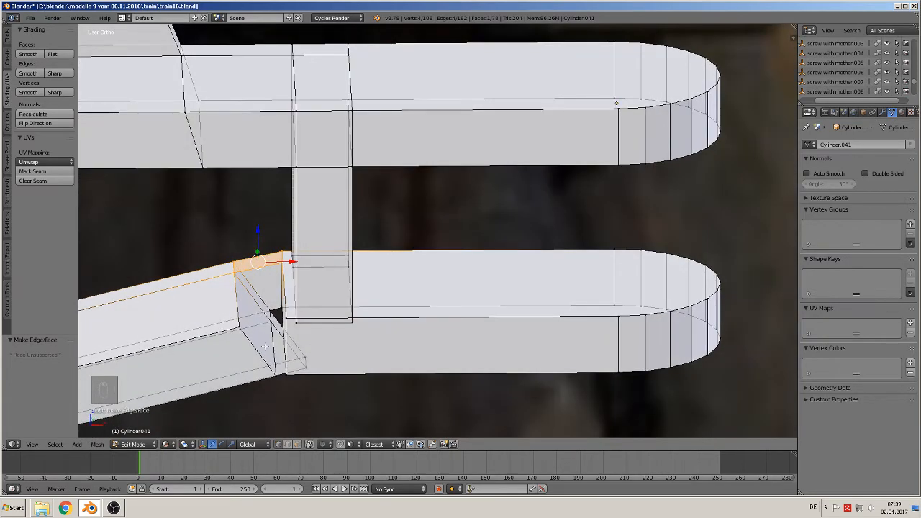
{"action": "middle_click_drag", "start_coordinate": [261, 341], "coordinate": [297, 349]}
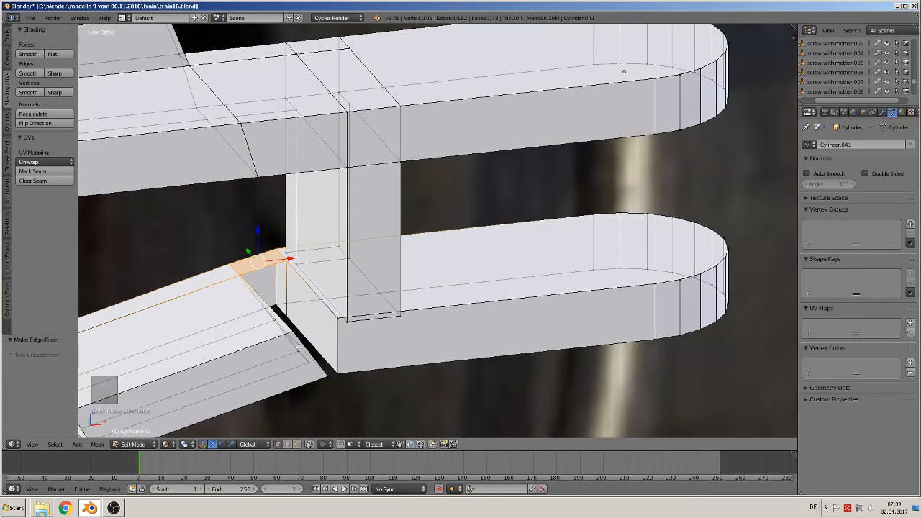
{"action": "left_click", "coordinate": [298, 443]}
{"action": "key", "text": "x"}
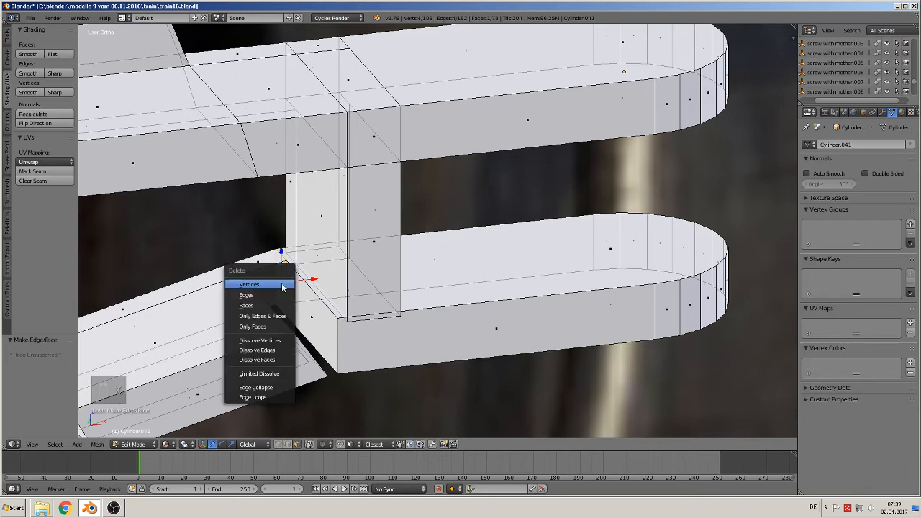
{"action": "left_click", "coordinate": [274, 323]}
{"action": "key", "text": "x"}
{"action": "left_click", "coordinate": [301, 314]}
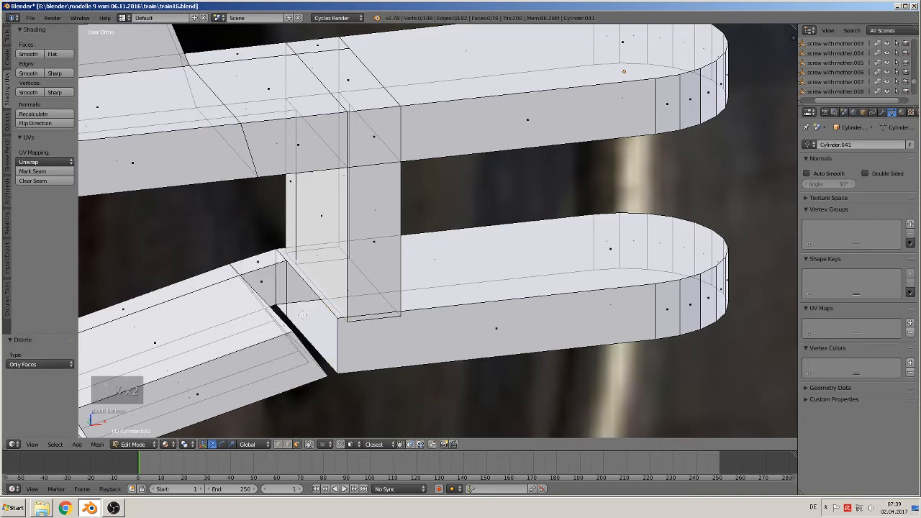
Delete the two end faces of the tilted block facing the lower arm, using Only Faces.
{"action": "middle_click_drag", "start_coordinate": [303, 316], "coordinate": [246, 333]}
{"action": "left_click", "coordinate": [246, 333]}
{"action": "key", "text": "x"}
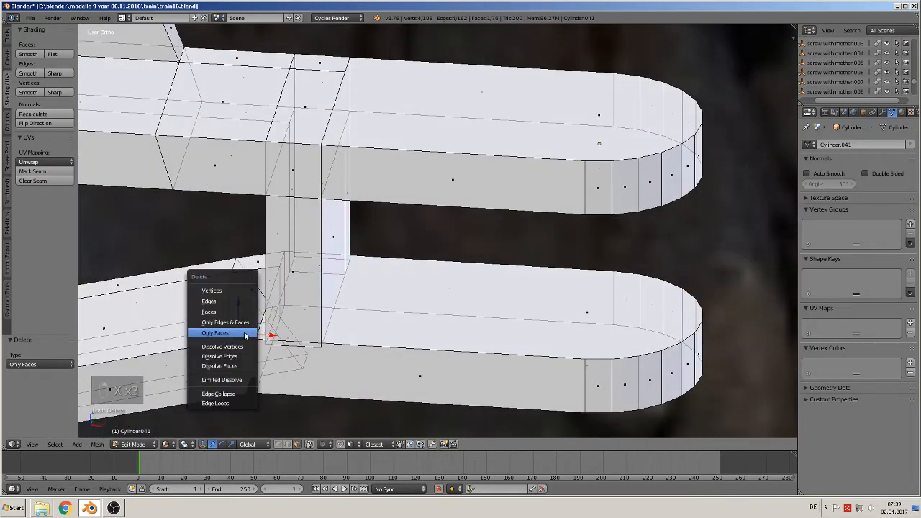
{"action": "left_click", "coordinate": [246, 333]}
{"action": "left_click", "coordinate": [253, 289]}
{"action": "key", "text": "x"}
{"action": "left_click", "coordinate": [253, 289]}
Fill the narrow and the wide underside gaps between the tilted block and the lower arm, working in edge selection.
{"action": "middle_click_drag", "start_coordinate": [253, 289], "coordinate": [275, 269]}
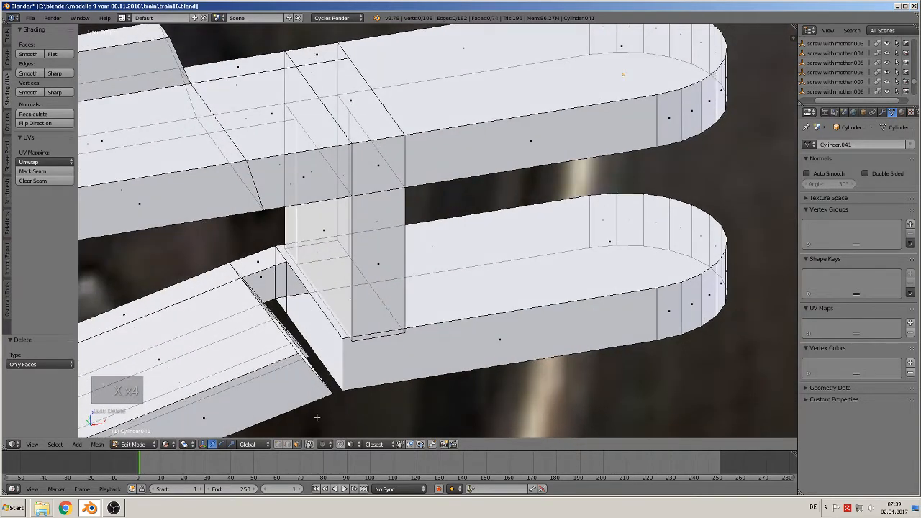
{"action": "left_click", "coordinate": [287, 444]}
{"action": "right_click", "coordinate": [279, 308]}
{"action": "middle_click_drag", "start_coordinate": [279, 305], "coordinate": [275, 307]}
{"action": "right_click", "coordinate": [272, 309], "text": "shift"}
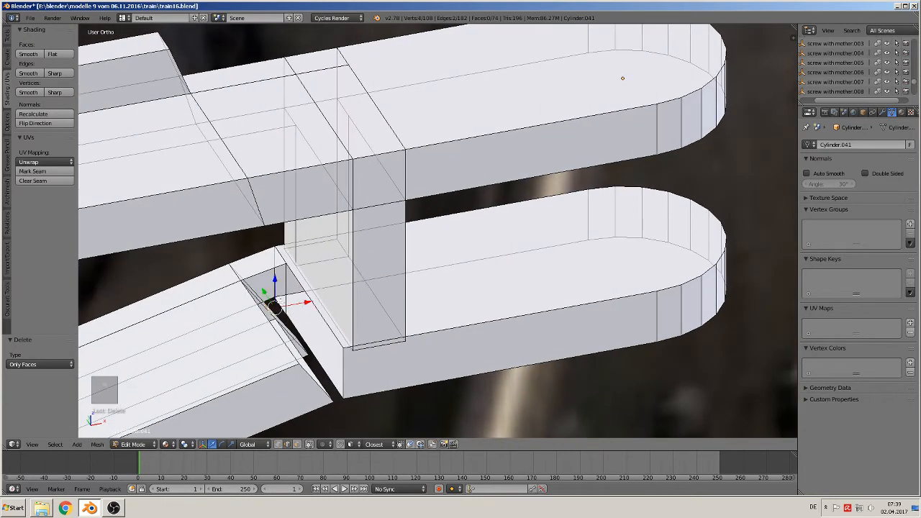
{"action": "key", "text": "f"}
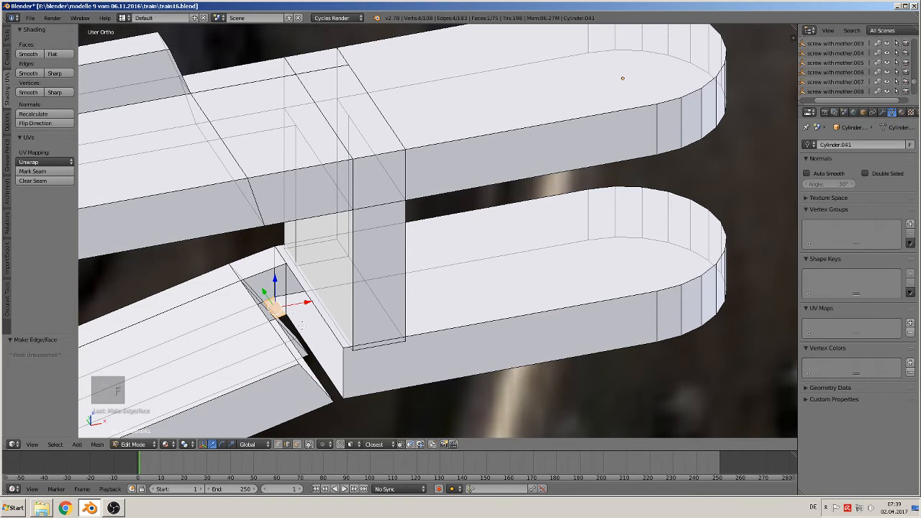
{"action": "right_click", "coordinate": [295, 347]}
{"action": "right_click", "coordinate": [302, 350], "text": "shift"}
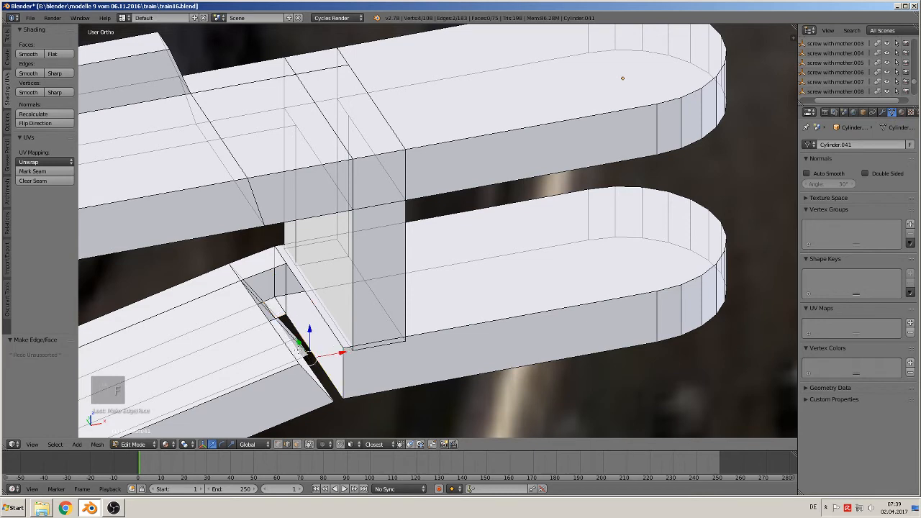
{"action": "key", "text": "f"}
Fill the remaining top and front gaps between the tilted block and the lower arm, and return to Object Mode.
{"action": "right_click", "coordinate": [314, 303]}
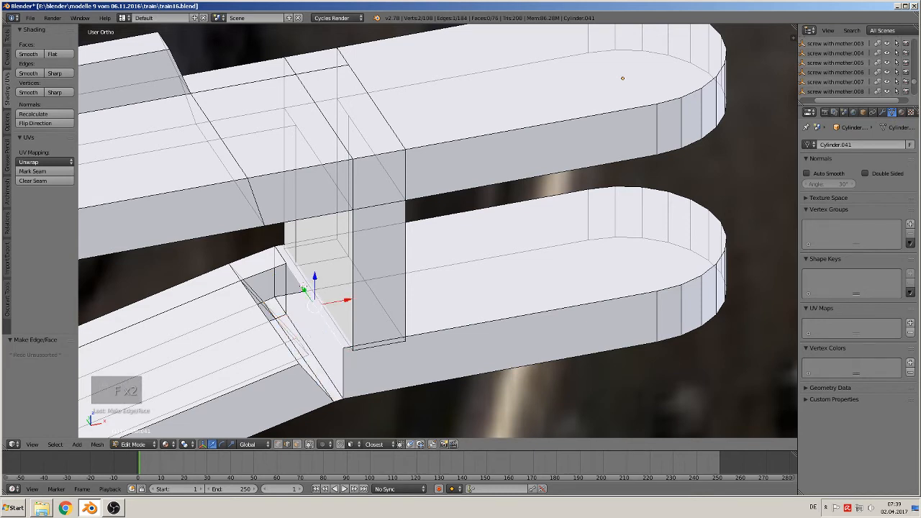
{"action": "right_click", "coordinate": [268, 315], "text": "shift"}
{"action": "key", "text": "f"}
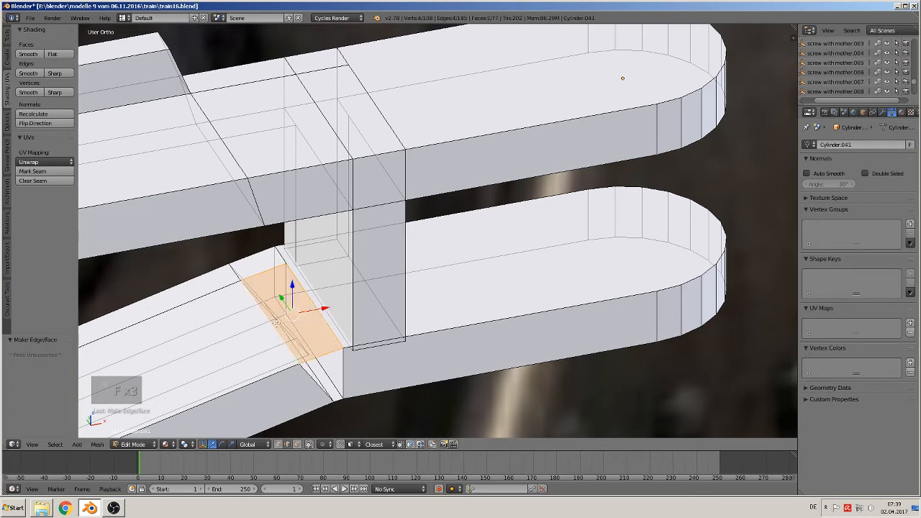
{"action": "middle_click_drag", "start_coordinate": [277, 324], "coordinate": [236, 320]}
{"action": "right_click", "coordinate": [265, 372]}
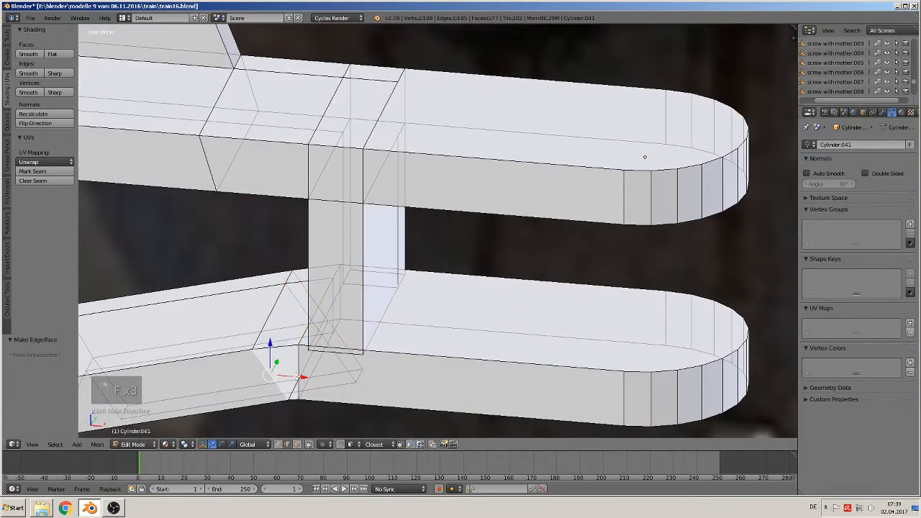
{"action": "right_click", "coordinate": [299, 364], "text": "shift"}
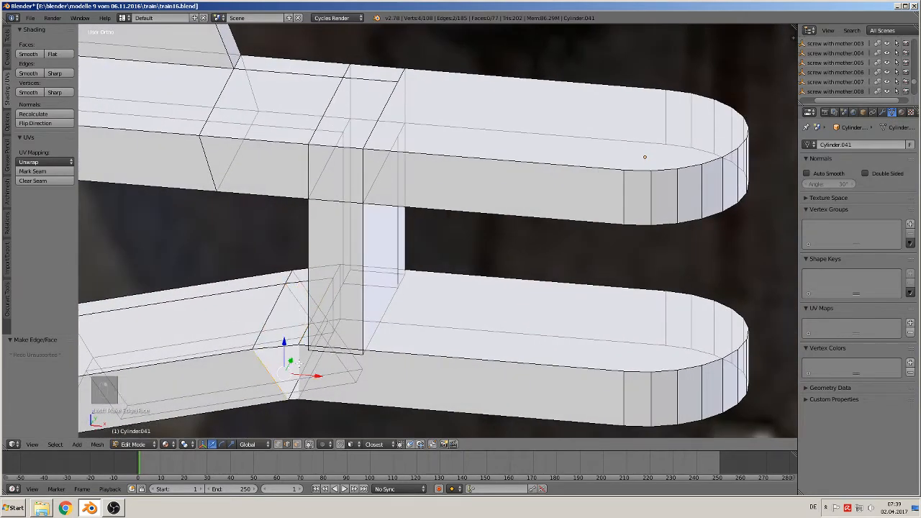
{"action": "key", "text": "f"}
{"action": "key", "text": "f"}
{"action": "key", "text": "Tab"}
Move the whole hinge bracket down 0.002 along Z to match the reference image in front view.
{"action": "scroll", "coordinate": [301, 359], "scroll_direction": "down", "scroll_amount": 4}
{"action": "middle_click_drag", "start_coordinate": [301, 359], "coordinate": [317, 330]}
{"action": "key", "text": "KP_1"}
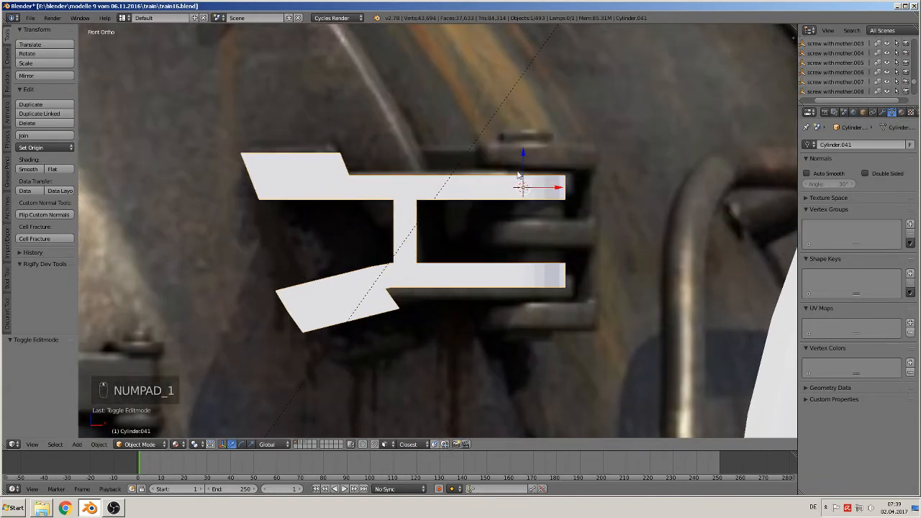
{"action": "left_click_drag", "start_coordinate": [518, 174], "coordinate": [522, 170]}
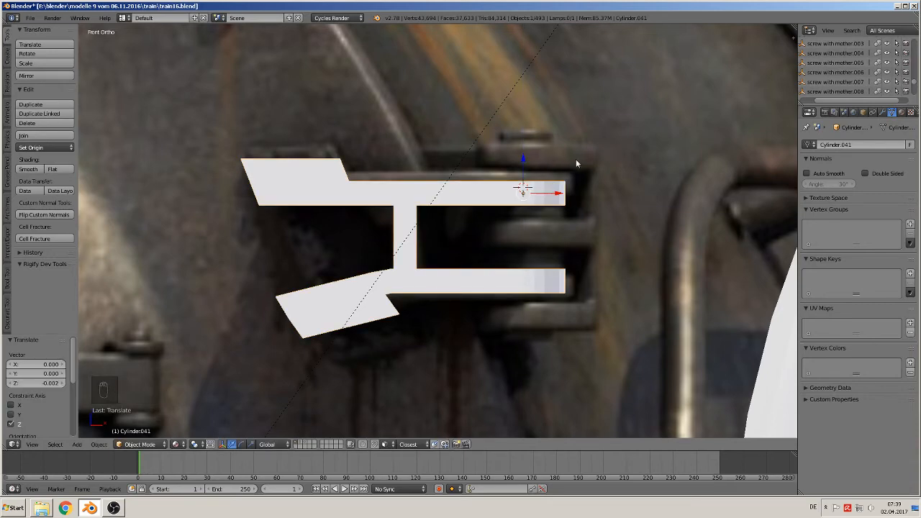
Duplicate the upper arm's rounded end faces in Edit Mode and move the copy up 0.018 along Z.
{"action": "middle_click_drag", "start_coordinate": [575, 163], "coordinate": [461, 269]}
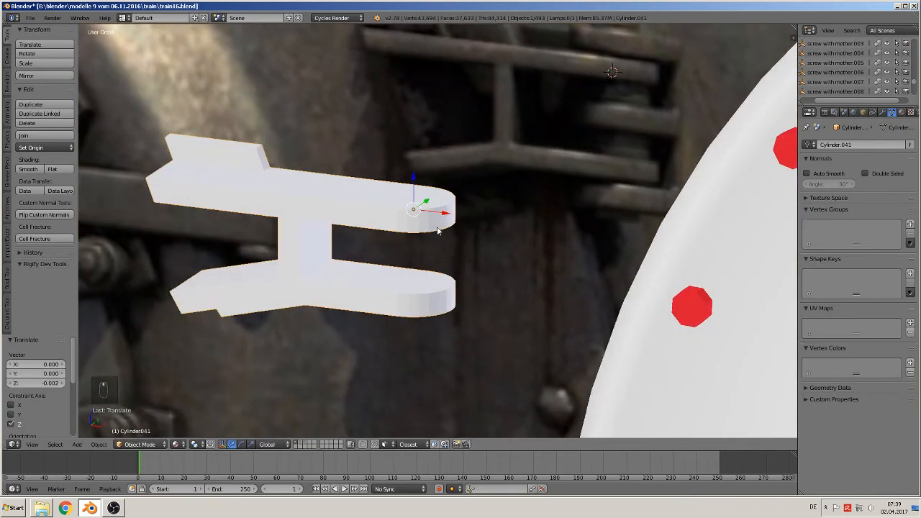
{"action": "key", "text": "Tab"}
{"action": "key", "text": "a"}
{"action": "key", "text": "a"}
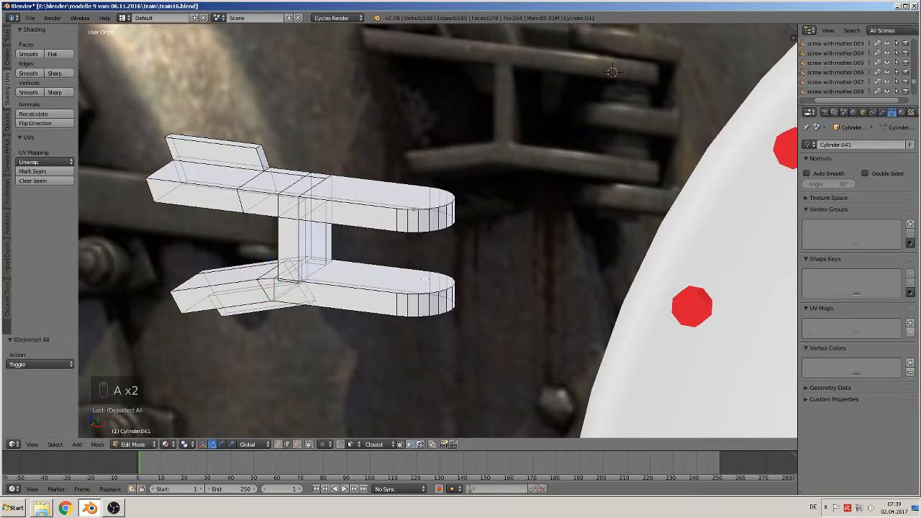
{"action": "key", "text": "KP_1"}
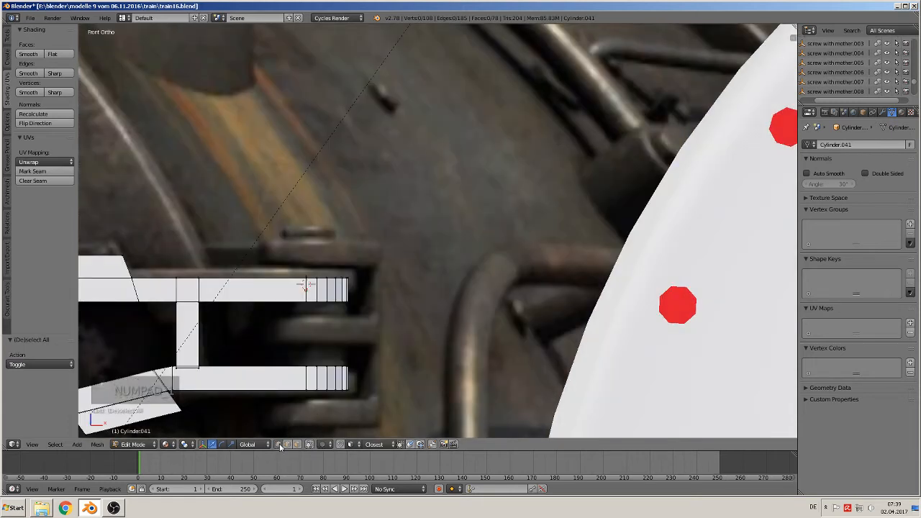
{"action": "key", "text": "c"}
{"action": "left_click_drag", "start_coordinate": [348, 288], "coordinate": [331, 291]}
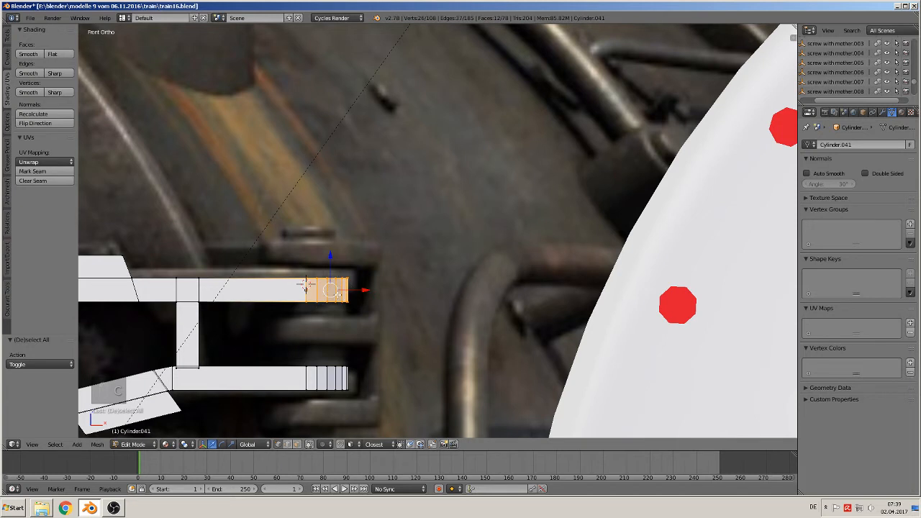
{"action": "key", "text": "shift+d"}
{"action": "key", "text": "z"}
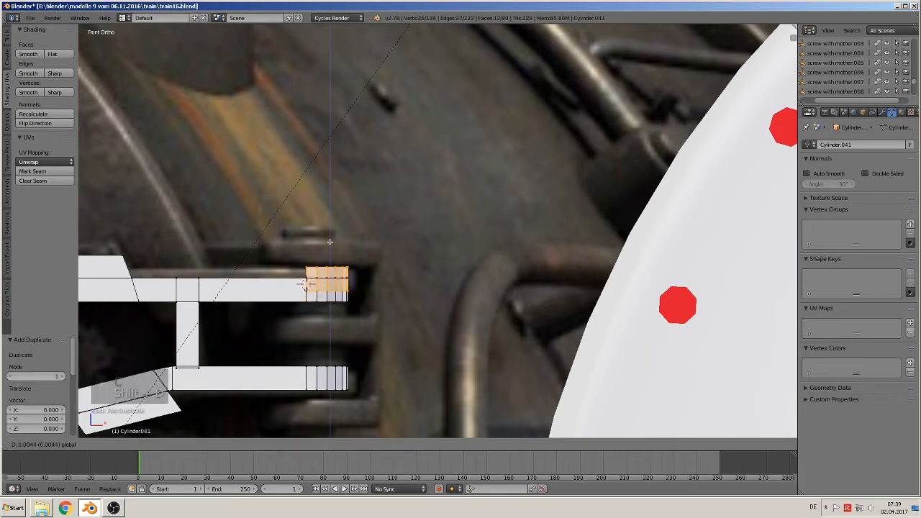
{"action": "left_click", "coordinate": [357, 245]}
Rotate the duplicated rounded piece 90° about the Z axis.
{"action": "key", "text": "r"}
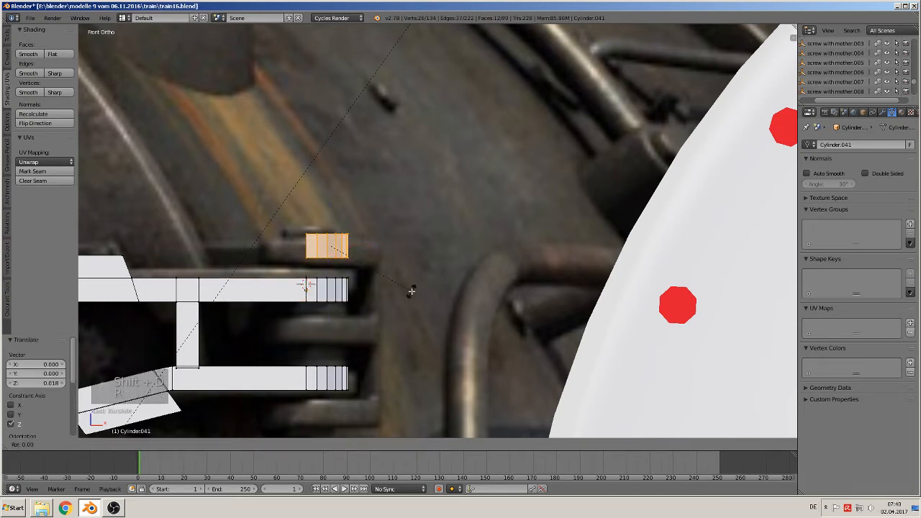
{"action": "key", "text": "z"}
{"action": "key", "text": "9"}
{"action": "key", "text": "0"}
{"action": "key", "text": "Return"}
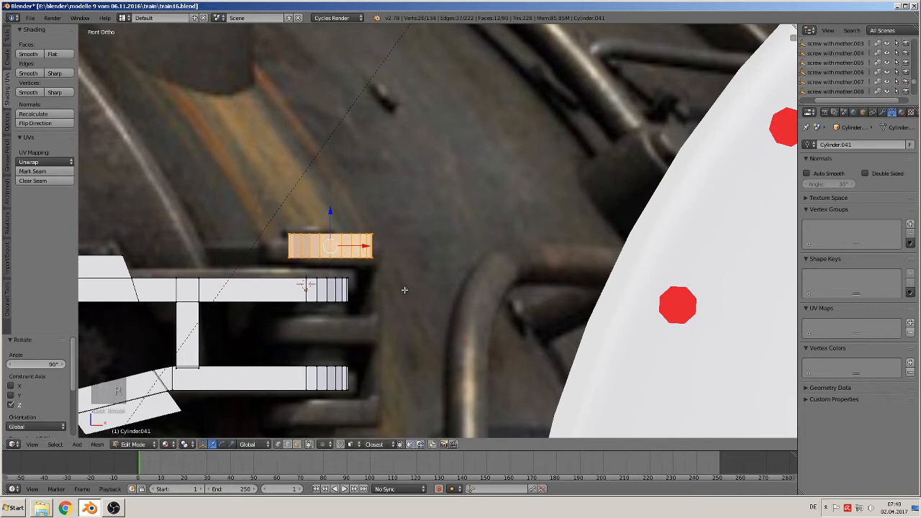
Rotate the duplicated rounded piece a further 180° about the Z axis.
{"action": "middle_click_drag", "start_coordinate": [385, 293], "coordinate": [381, 320]}
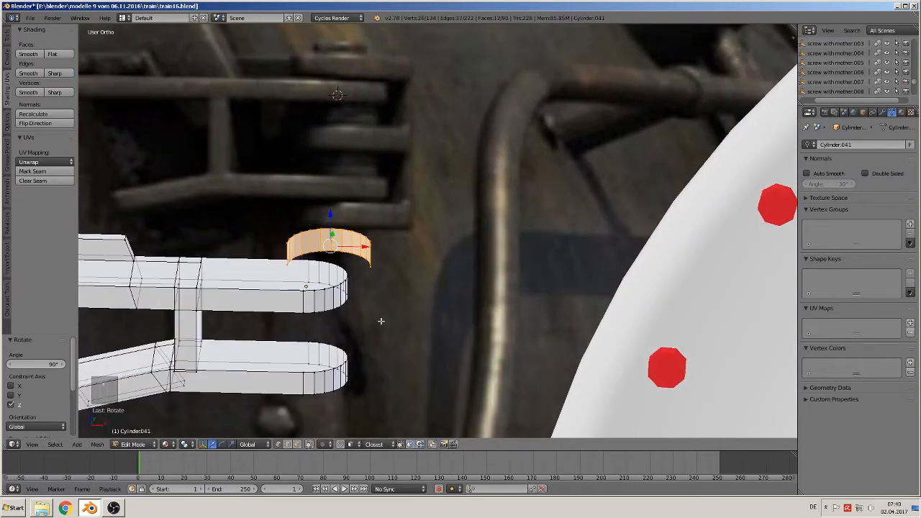
{"action": "key", "text": "r"}
{"action": "key", "text": "z"}
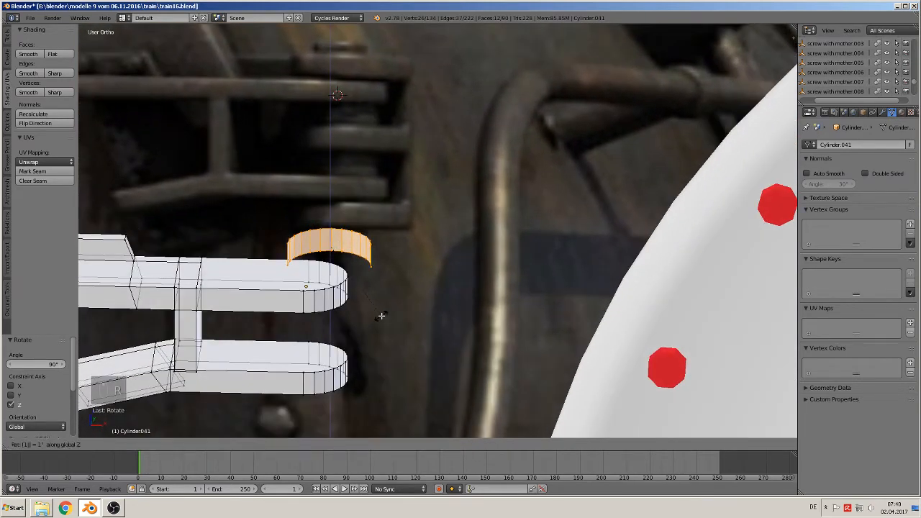
{"action": "key", "text": "1"}
{"action": "key", "text": "8"}
{"action": "key", "text": "0"}
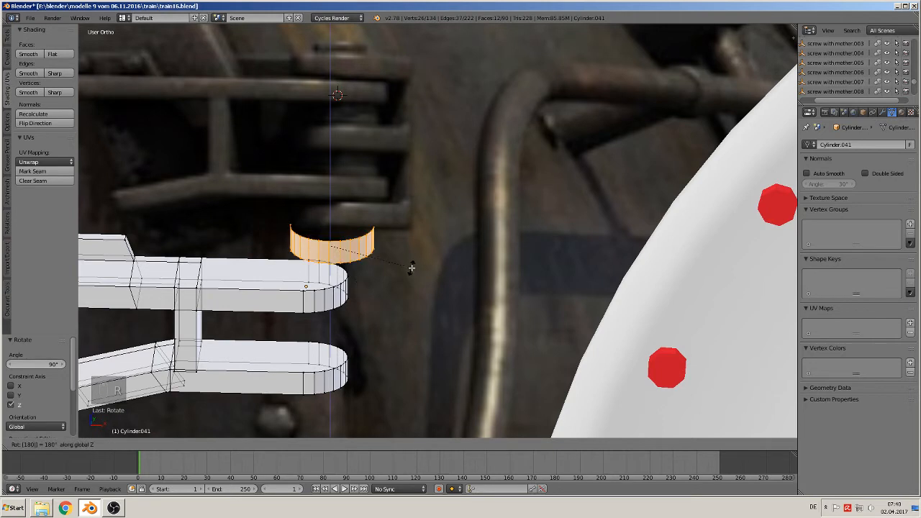
{"action": "key", "text": "Return"}
Cap the duplicated rounded piece by filling its upper and lower edge loops with faces.
{"action": "scroll", "coordinate": [341, 279], "scroll_direction": "up", "scroll_amount": 2}
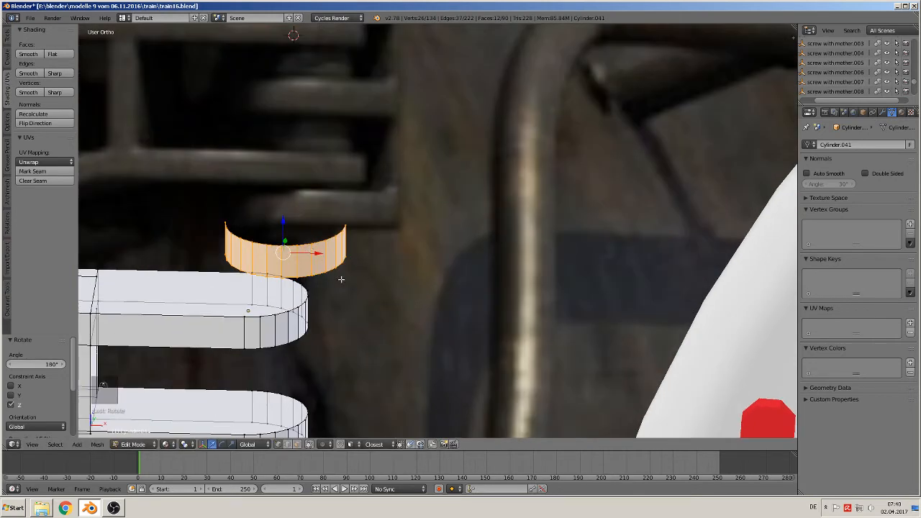
{"action": "right_click", "coordinate": [309, 243], "text": "alt"}
{"action": "key", "text": "f"}
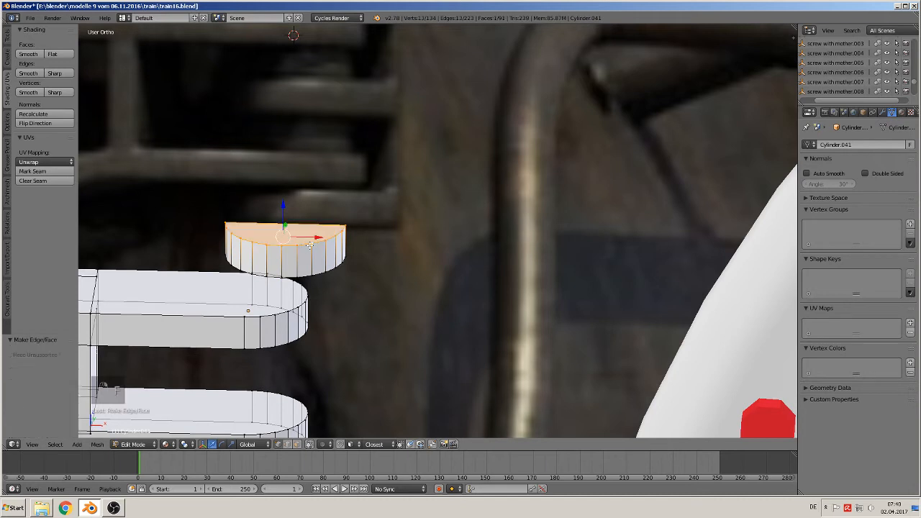
{"action": "right_click", "coordinate": [320, 274], "text": "alt"}
{"action": "key", "text": "f"}
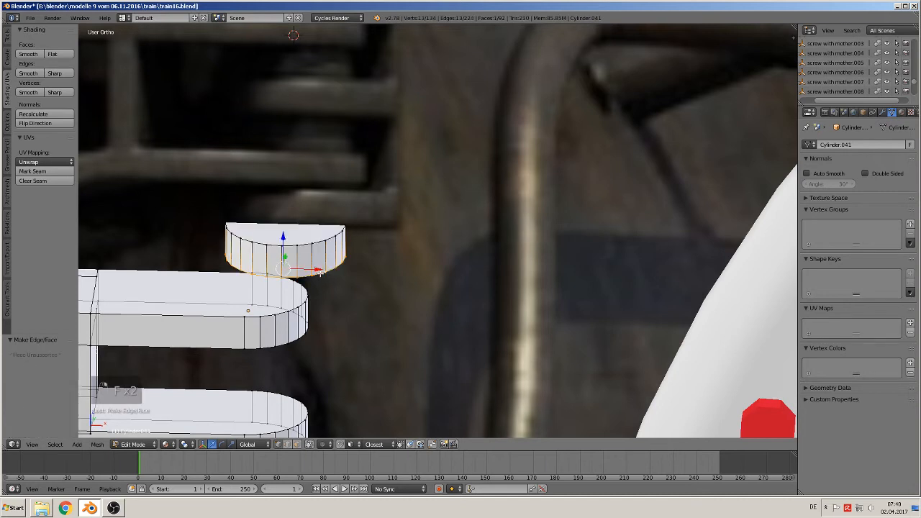
Select the whole capped rounded piece and move it up 0.022, then back down 0.024 along Z.
{"action": "key", "text": "KP_1"}
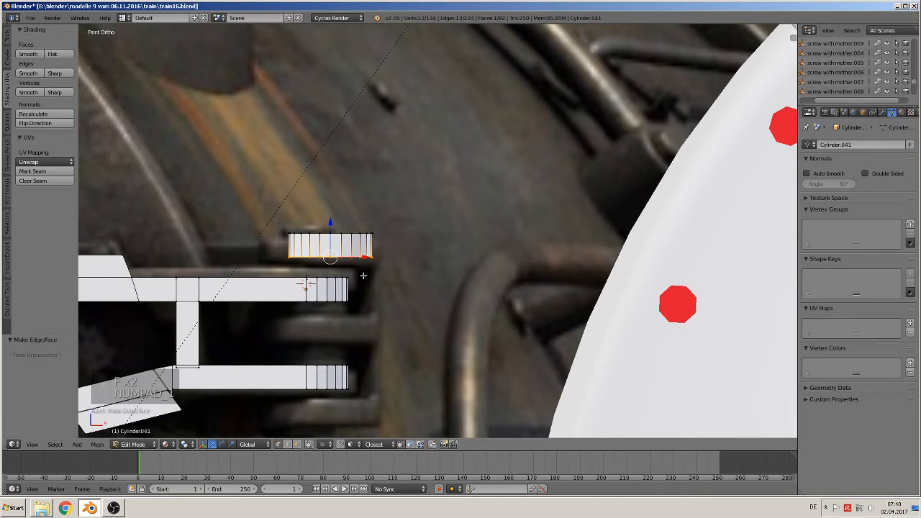
{"action": "mouse_move", "coordinate": [366, 258]}
{"action": "left_mouse_down"}
{"action": "mouse_move", "coordinate": [337, 260]}
{"action": "mouse_move", "coordinate": [355, 262]}
{"action": "left_mouse_up"}
{"action": "key", "text": "ctrl+z"}
{"action": "key", "text": "l"}
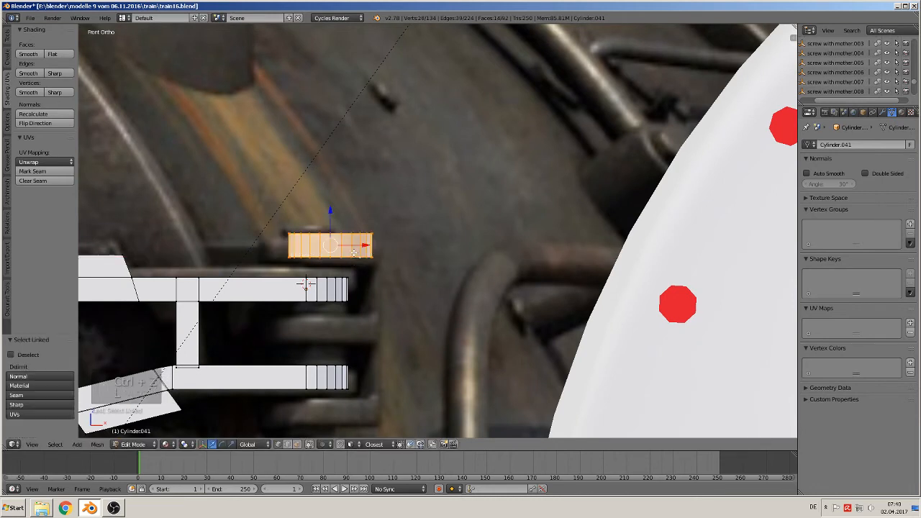
{"action": "left_click_drag", "start_coordinate": [330, 206], "coordinate": [330, 153]}
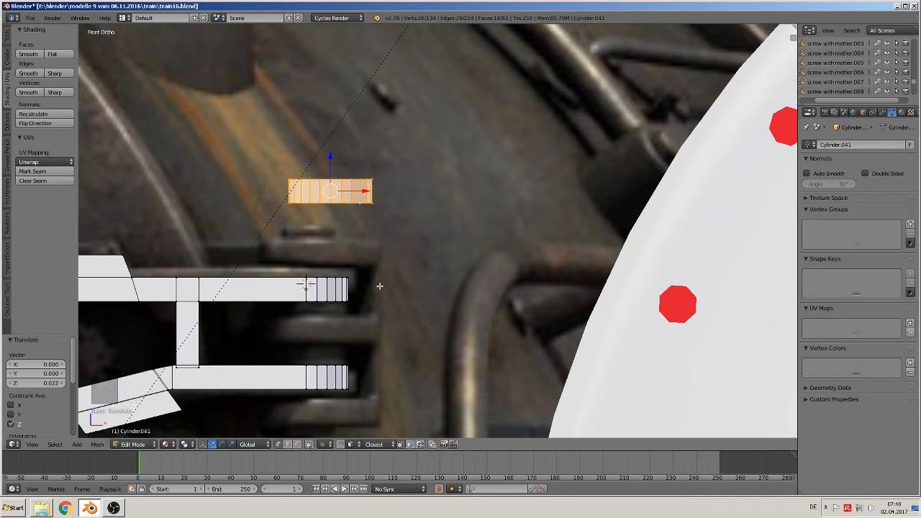
{"action": "left_click_drag", "start_coordinate": [327, 160], "coordinate": [328, 221]}
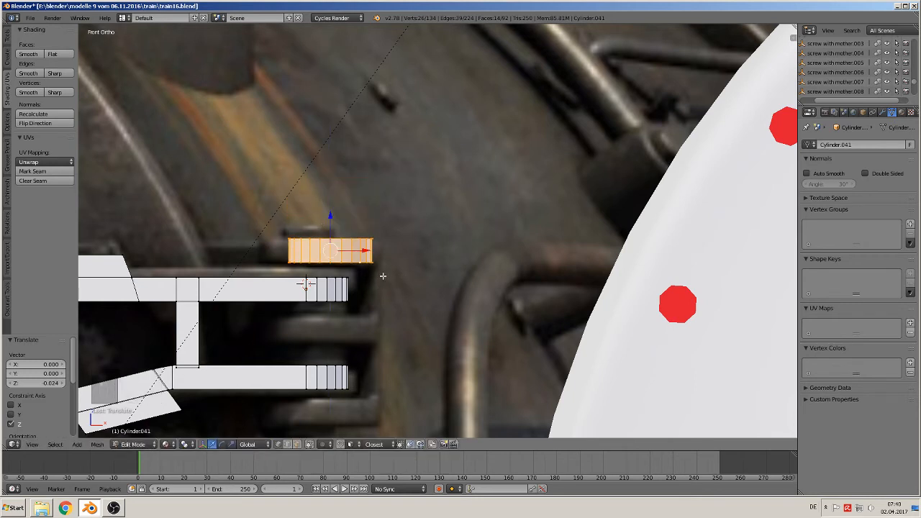
Scale the rounded piece uniformly by 1.422, then reduce its thickness with a 0.718 scale along Z.
{"action": "key", "text": "s"}
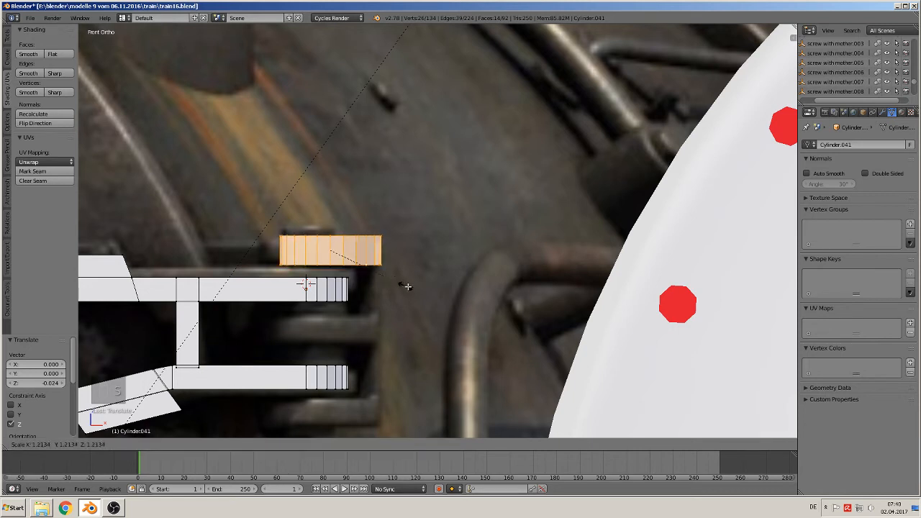
{"action": "left_click", "coordinate": [418, 290]}
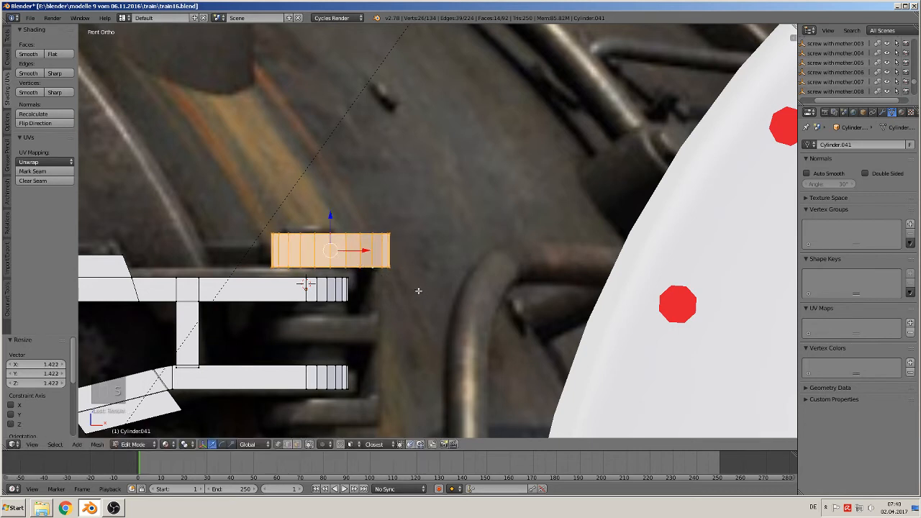
{"action": "key", "text": "s"}
{"action": "key", "text": "z"}
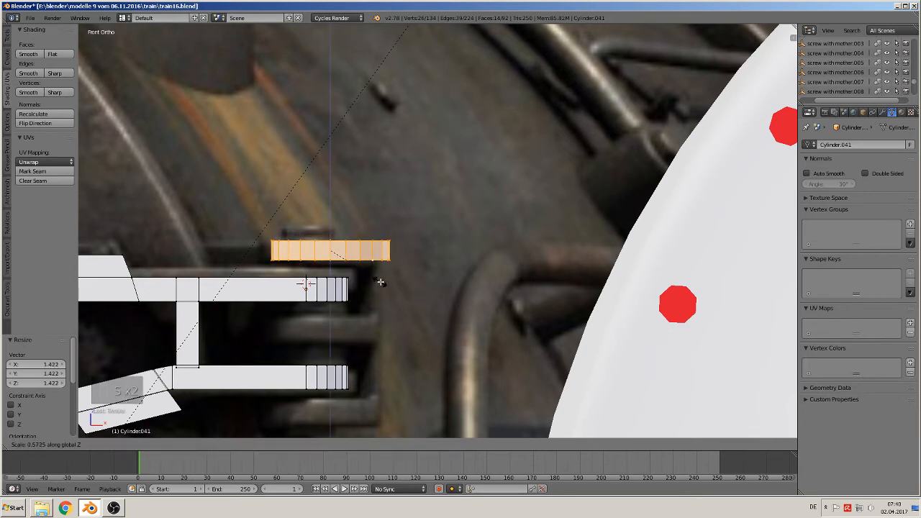
{"action": "left_click", "coordinate": [392, 290]}
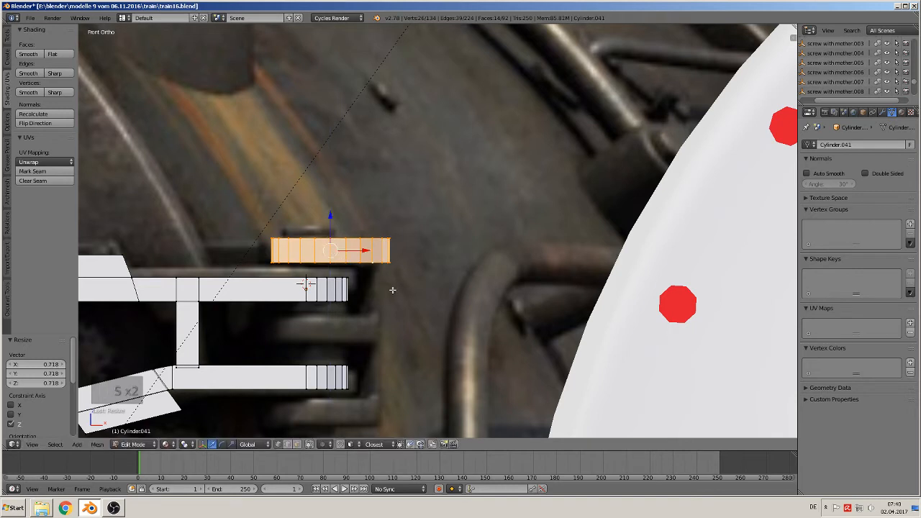
Lower the rounded piece along Z to just above the upper arm and shift it slightly along negative X.
{"action": "key", "text": "g"}
{"action": "key", "text": "z"}
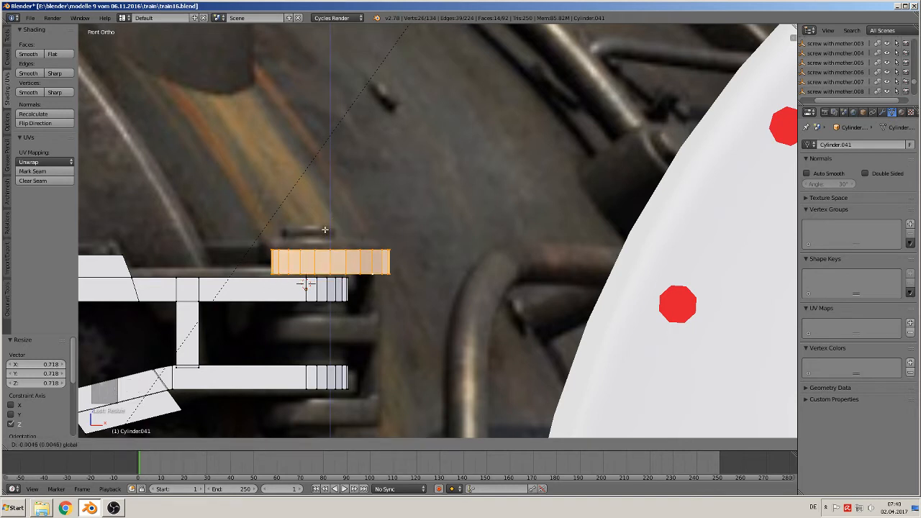
{"action": "left_click", "coordinate": [363, 281]}
{"action": "left_click_drag", "start_coordinate": [366, 269], "coordinate": [354, 268]}
{"action": "mouse_move", "coordinate": [318, 233]}
{"action": "left_mouse_down"}
{"action": "mouse_move", "coordinate": [318, 213]}
{"action": "mouse_move", "coordinate": [311, 231]}
{"action": "left_mouse_up"}
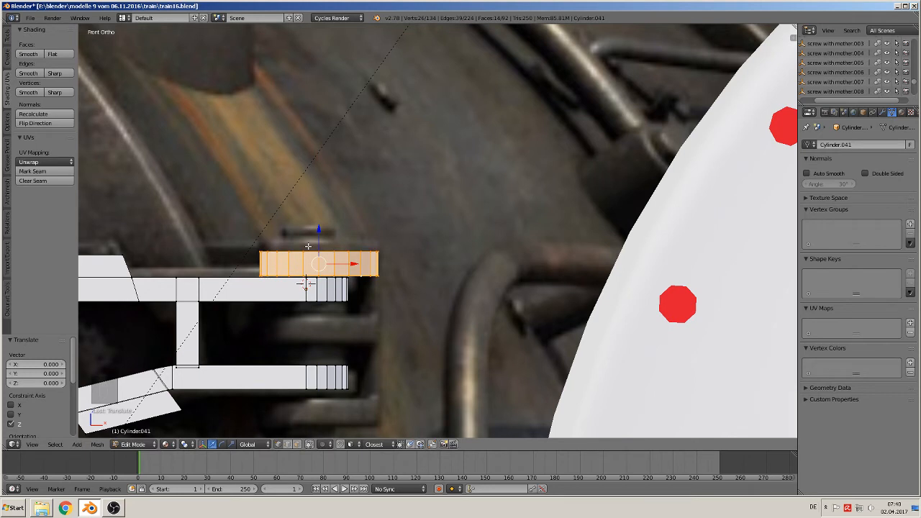
Duplicate the rounded piece twice along Z, 0.027 down between the arms and a further 0.029 down below the lower arm.
{"action": "key", "text": "shift+d"}
{"action": "key", "text": "z"}
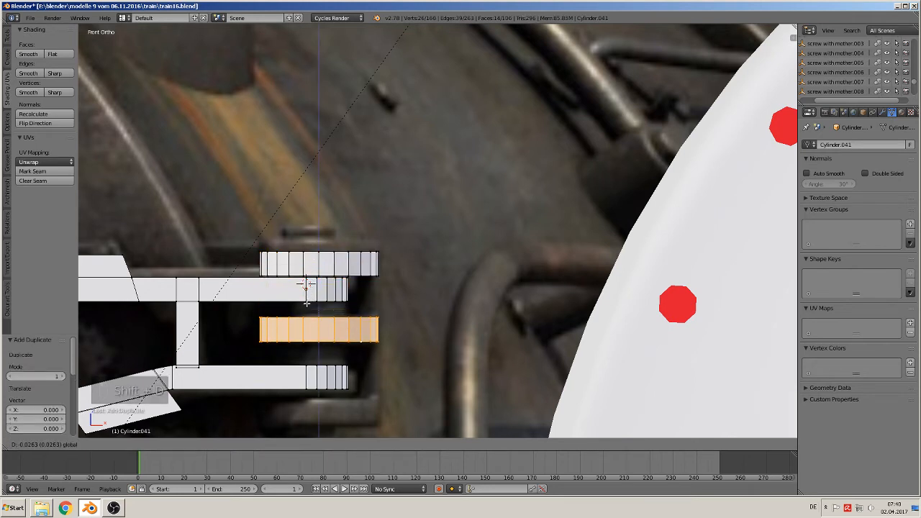
{"action": "left_click", "coordinate": [306, 304]}
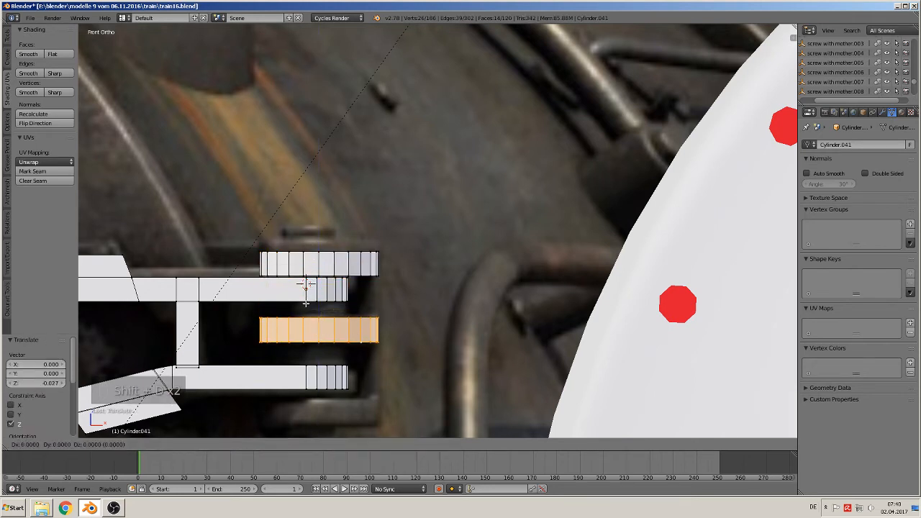
{"action": "key", "text": "shift+d"}
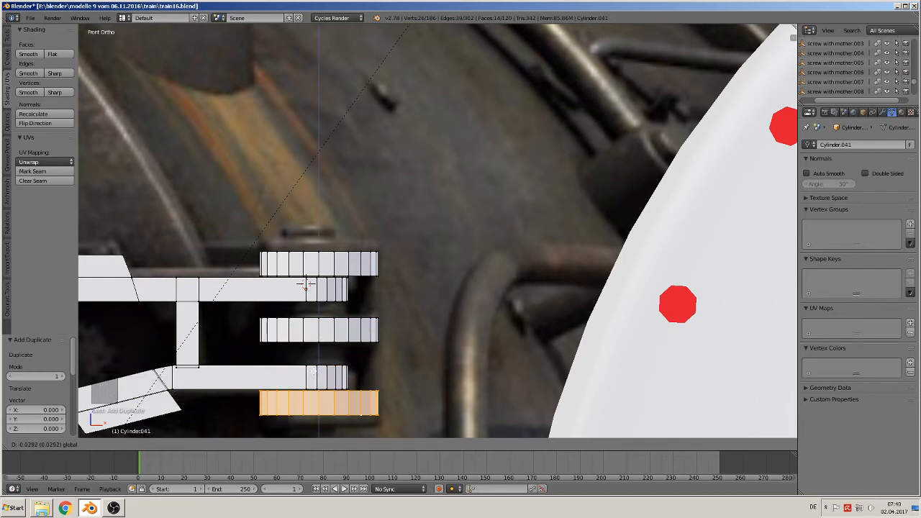
{"action": "left_click", "coordinate": [305, 284]}
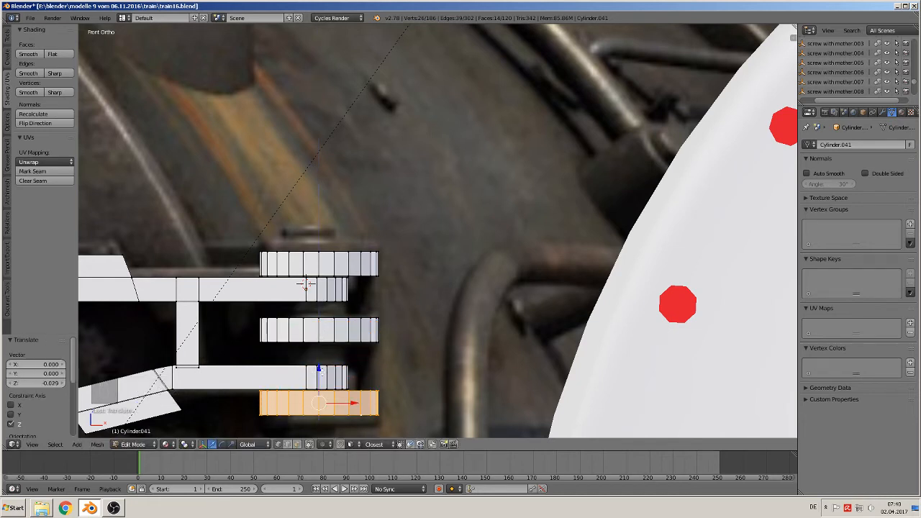
Extrude the flat end edge loops of all three rounded pieces together along the positive Y axis into long plates.
{"action": "middle_click_drag", "start_coordinate": [410, 377], "coordinate": [385, 368]}
{"action": "middle_click_drag", "start_coordinate": [697, 72], "coordinate": [640, 157], "text": "shift"}
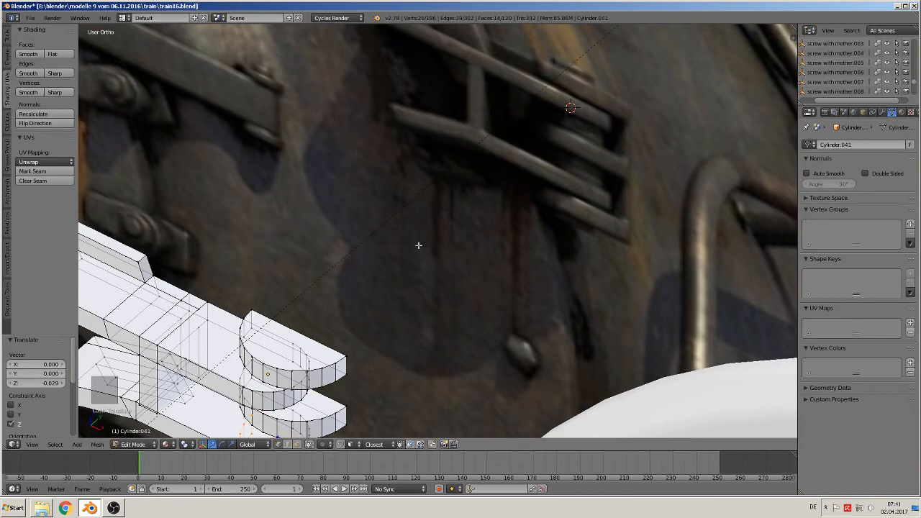
{"action": "middle_click_drag", "start_coordinate": [418, 245], "coordinate": [288, 182]}
{"action": "right_click", "coordinate": [277, 150], "text": "alt"}
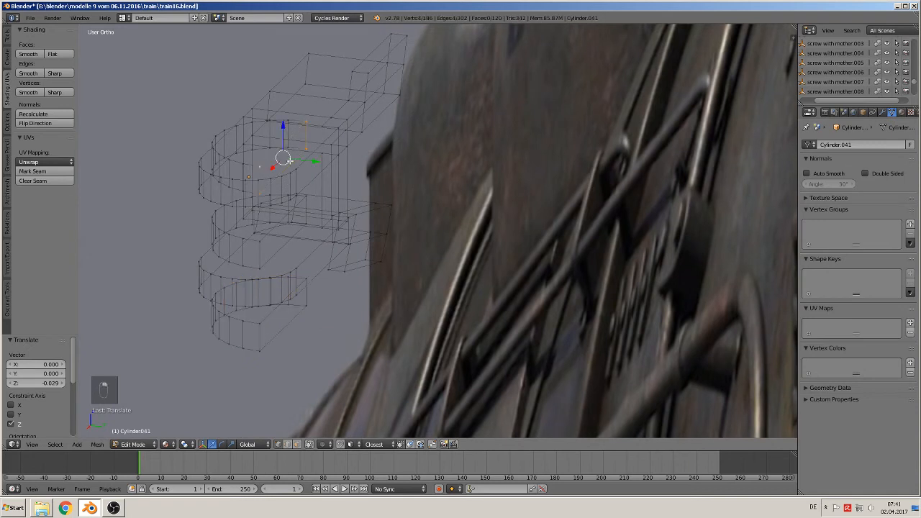
{"action": "right_click", "coordinate": [266, 233], "text": "alt+shift"}
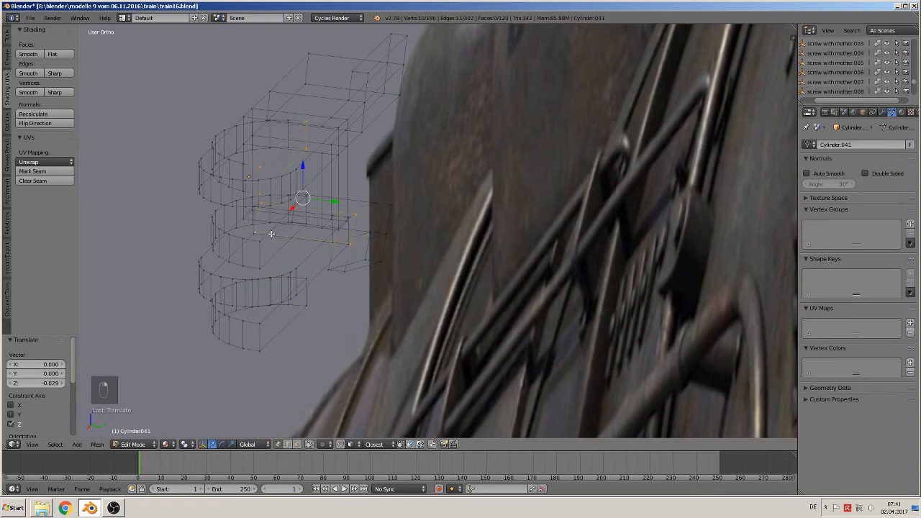
{"action": "key", "text": "ctrl+z"}
{"action": "right_click", "coordinate": [267, 239], "text": "alt+shift"}
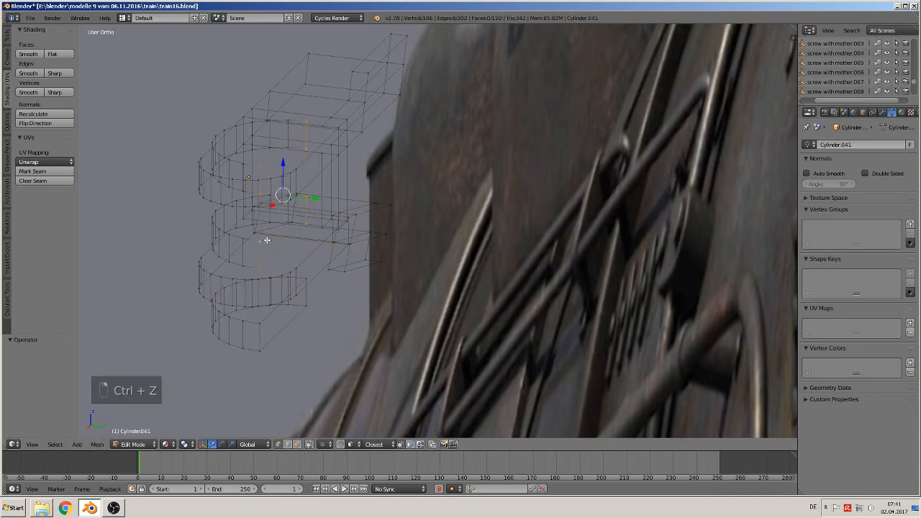
{"action": "right_click", "coordinate": [273, 314], "text": "alt+shift"}
{"action": "key", "text": "e"}
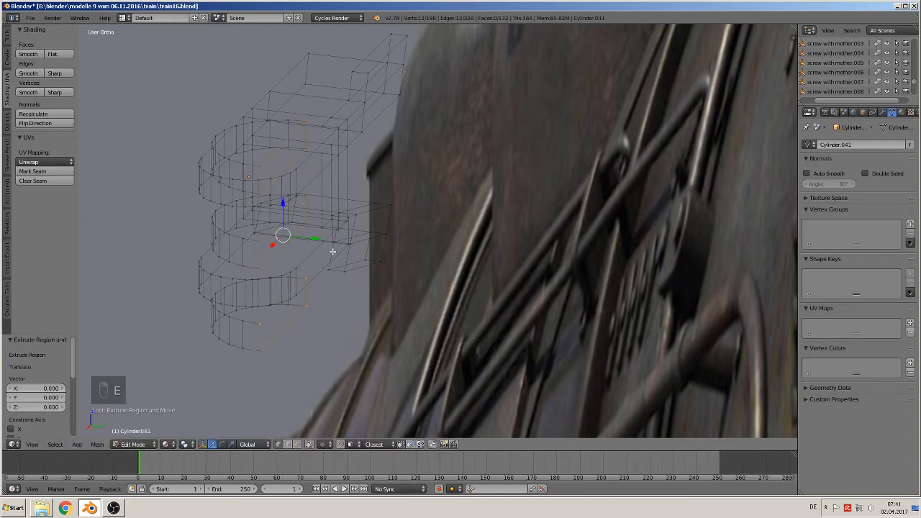
{"action": "left_click_drag", "start_coordinate": [310, 238], "coordinate": [318, 245]}
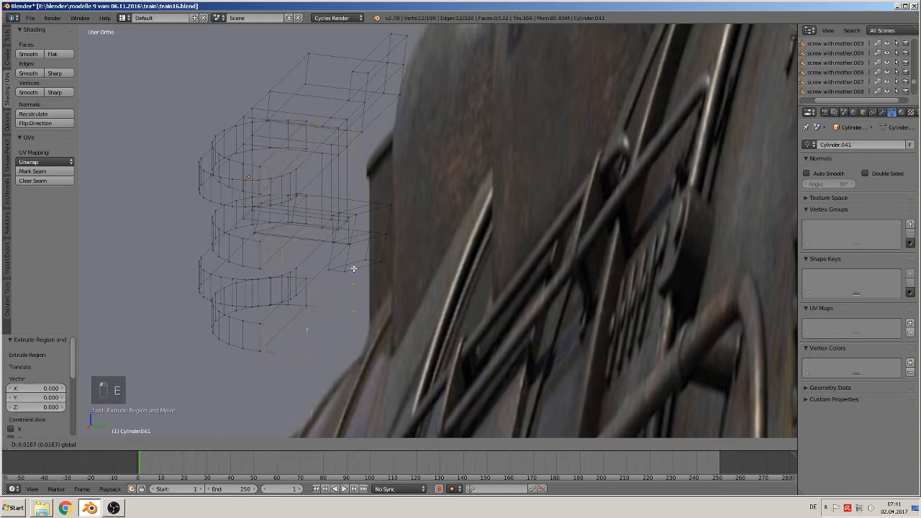
{"action": "left_click_drag", "start_coordinate": [370, 279], "coordinate": [375, 282]}
{"action": "middle_click_drag", "start_coordinate": [376, 281], "coordinate": [433, 298]}
{"action": "left_click_drag", "start_coordinate": [417, 285], "coordinate": [455, 291]}
Add one loop cut across each of the three extended plates, slid towards their straight outer ends.
{"action": "key", "text": "ctrl+r"}
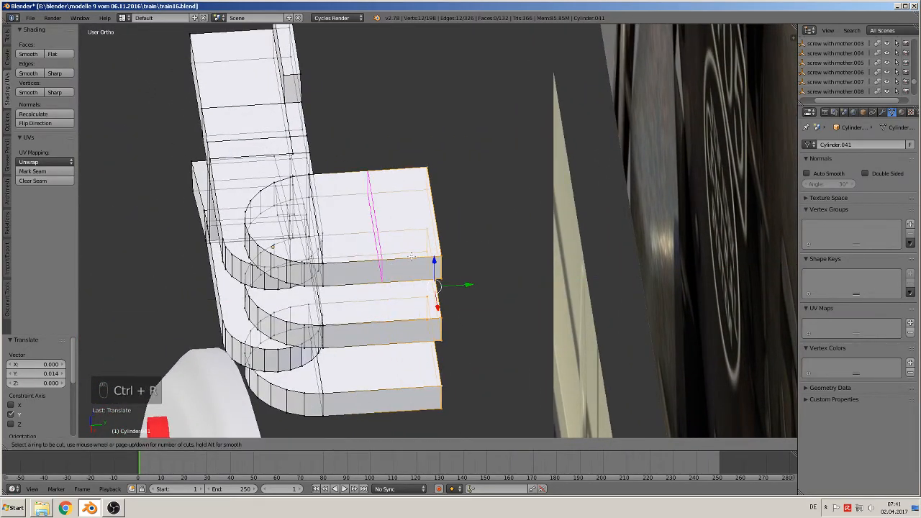
{"action": "left_click", "coordinate": [414, 256]}
{"action": "left_click", "coordinate": [442, 255]}
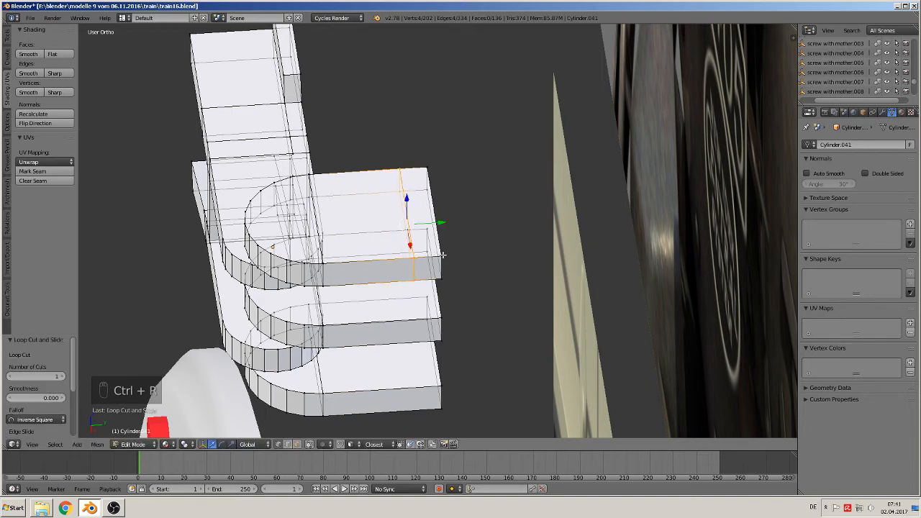
{"action": "key", "text": "ctrl+r"}
{"action": "left_click", "coordinate": [415, 312]}
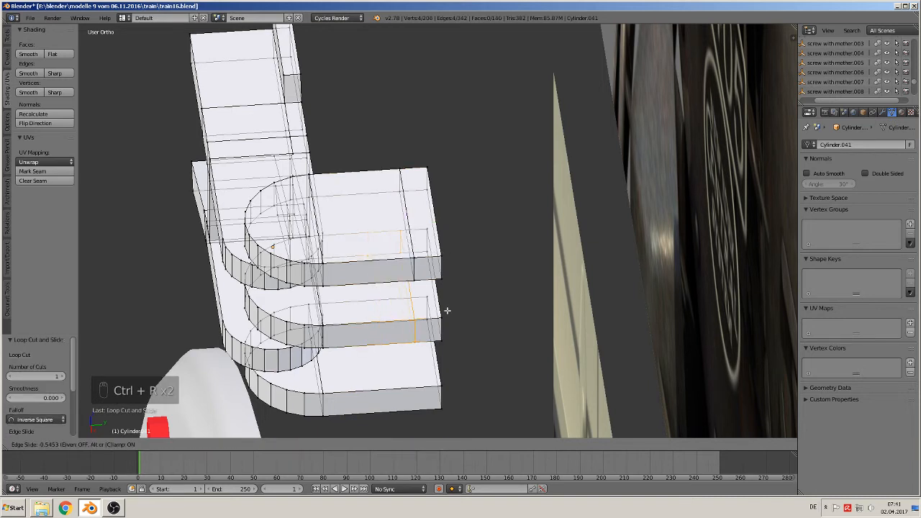
{"action": "left_click", "coordinate": [447, 310]}
{"action": "key", "text": "ctrl+r"}
{"action": "left_click", "coordinate": [420, 383]}
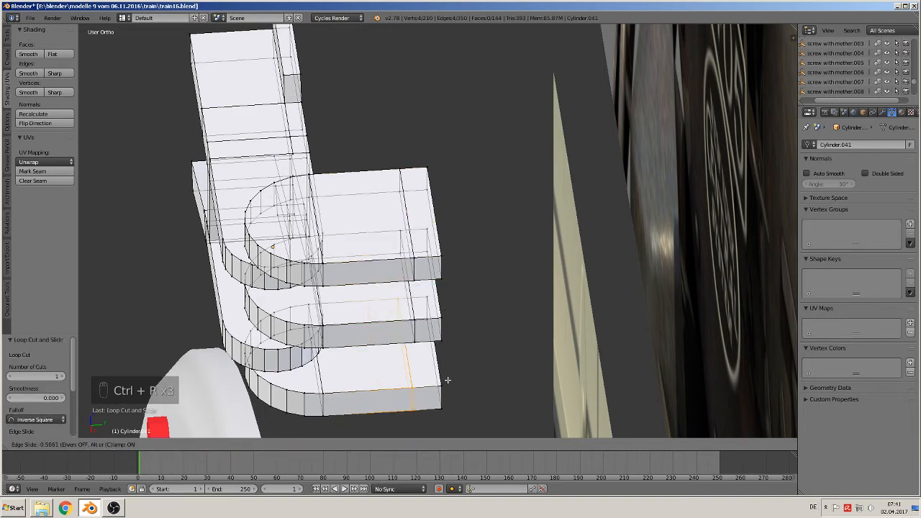
{"action": "left_click", "coordinate": [451, 377]}
Connect the facing end faces of the upper and middle plates with Bridge Edge Loops, working in face selection mode.
{"action": "middle_click_drag", "start_coordinate": [451, 377], "coordinate": [447, 311]}
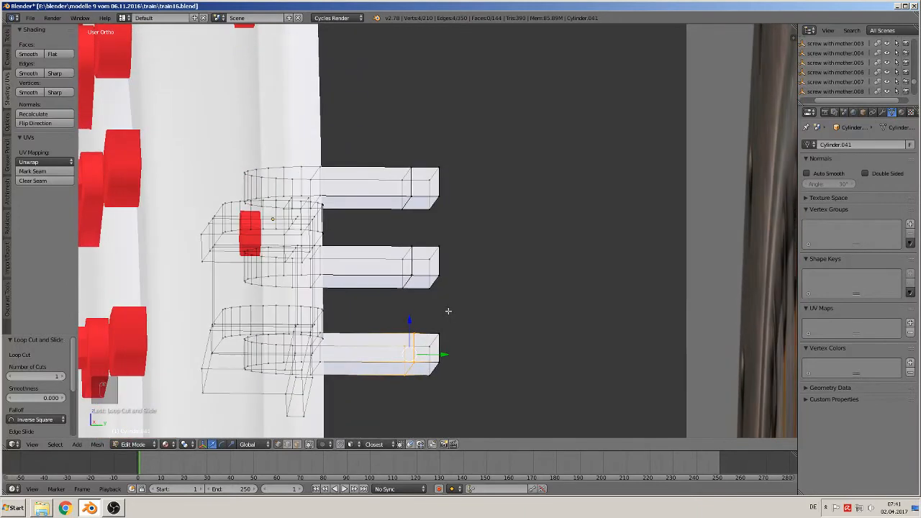
{"action": "left_click", "coordinate": [299, 444]}
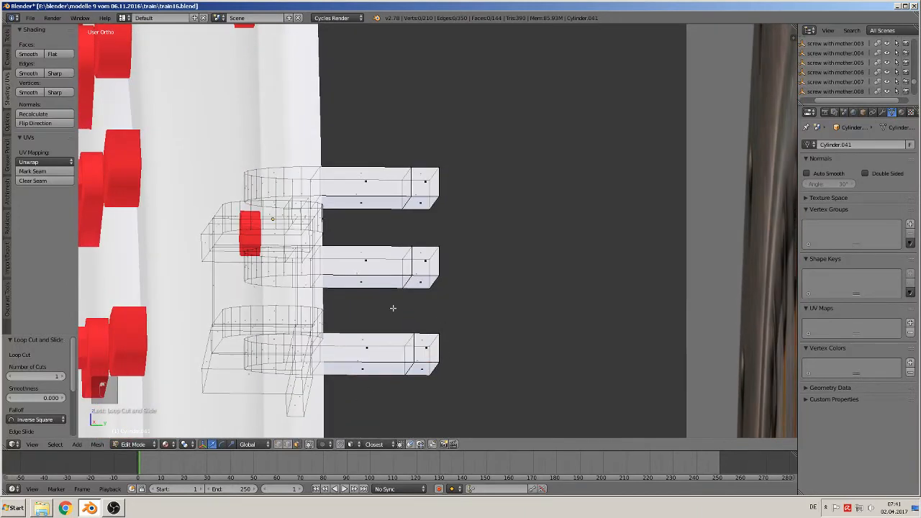
{"action": "right_click", "coordinate": [422, 251]}
{"action": "right_click", "coordinate": [428, 203], "text": "shift"}
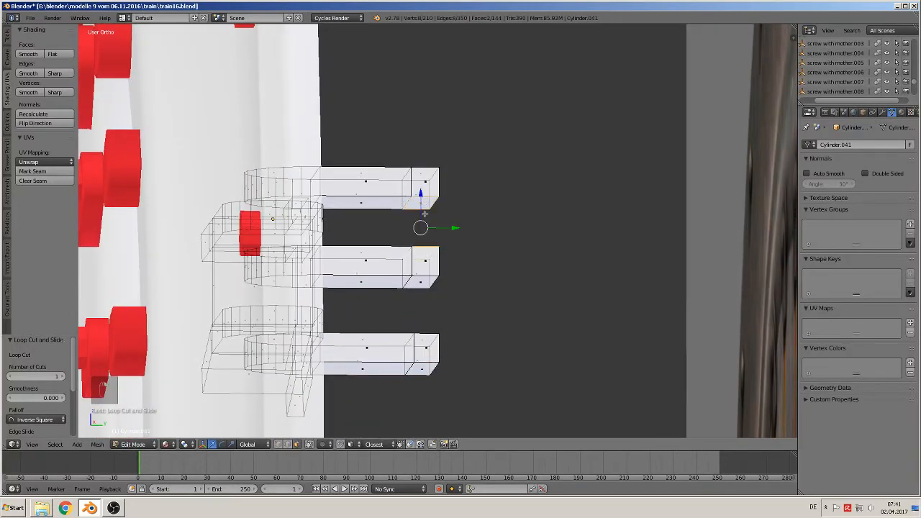
{"action": "key", "text": "f"}
{"action": "key", "text": "f"}
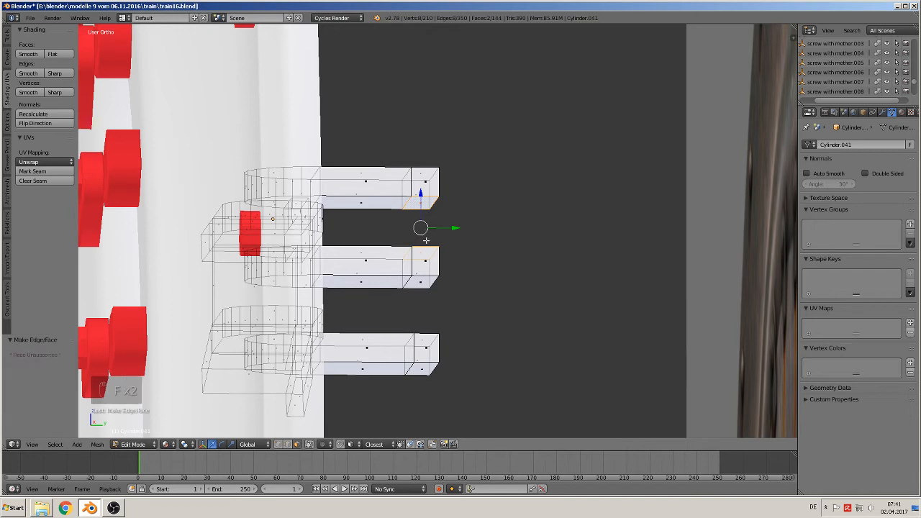
{"action": "key", "text": "space"}
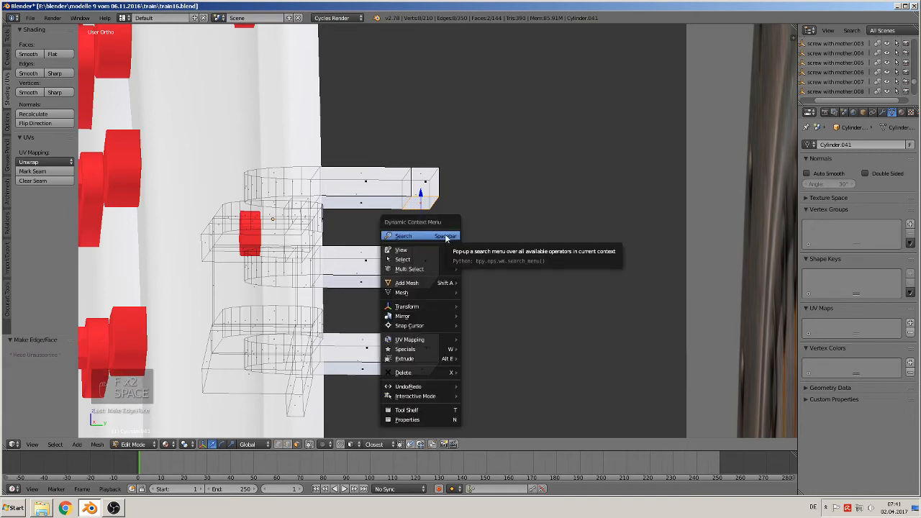
{"action": "left_click", "coordinate": [444, 236]}
{"action": "type", "text": "b"}
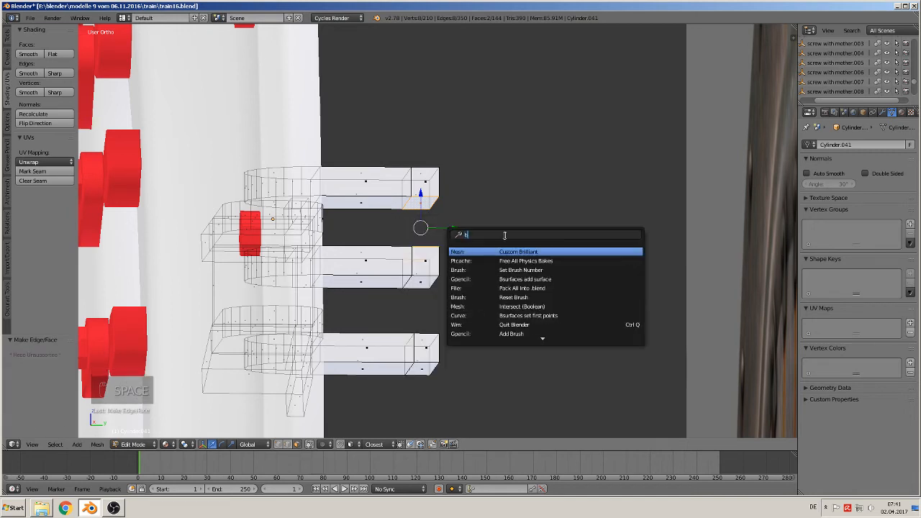
{"action": "type", "text": "ri"}
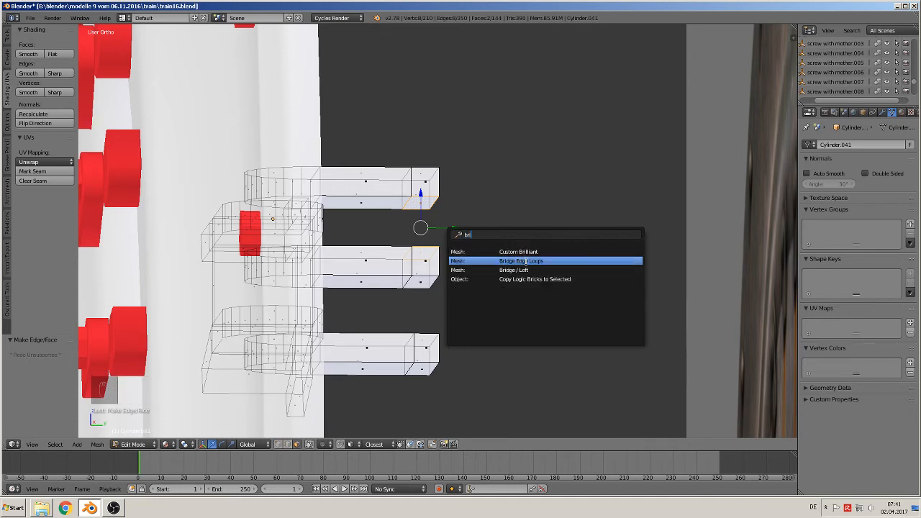
{"action": "left_click", "coordinate": [524, 260]}
Connect the facing end faces of the middle and lower plates with Bridge Edge Loops.
{"action": "right_click", "coordinate": [420, 280]}
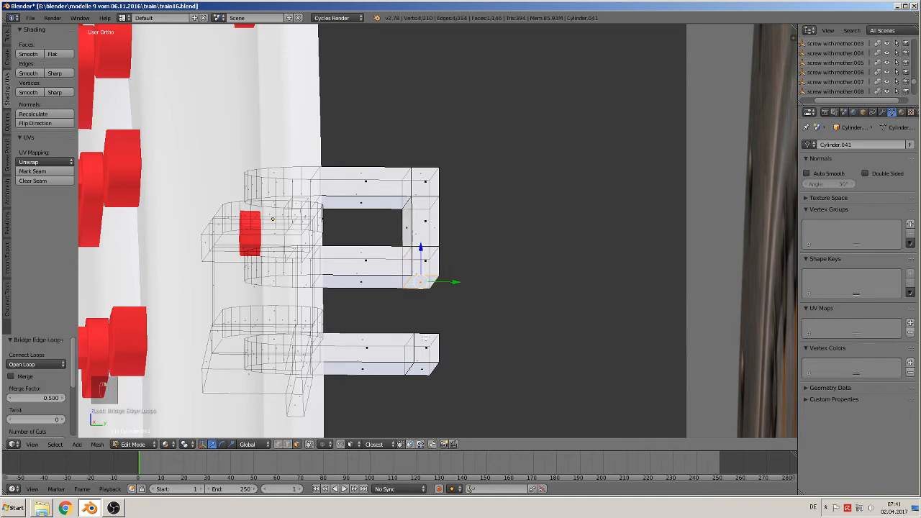
{"action": "right_click", "coordinate": [428, 340], "text": "shift"}
{"action": "key", "text": "space"}
{"action": "left_click", "coordinate": [450, 294]}
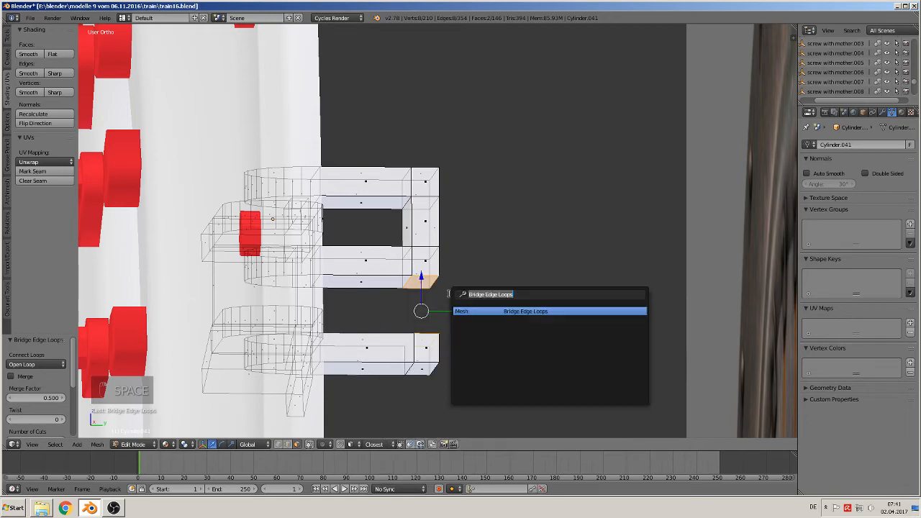
{"action": "left_click", "coordinate": [487, 310]}
Extrude the five stacked end faces on the side edge of the joined plates along the negative X axis.
{"action": "middle_click_drag", "start_coordinate": [438, 305], "coordinate": [540, 218]}
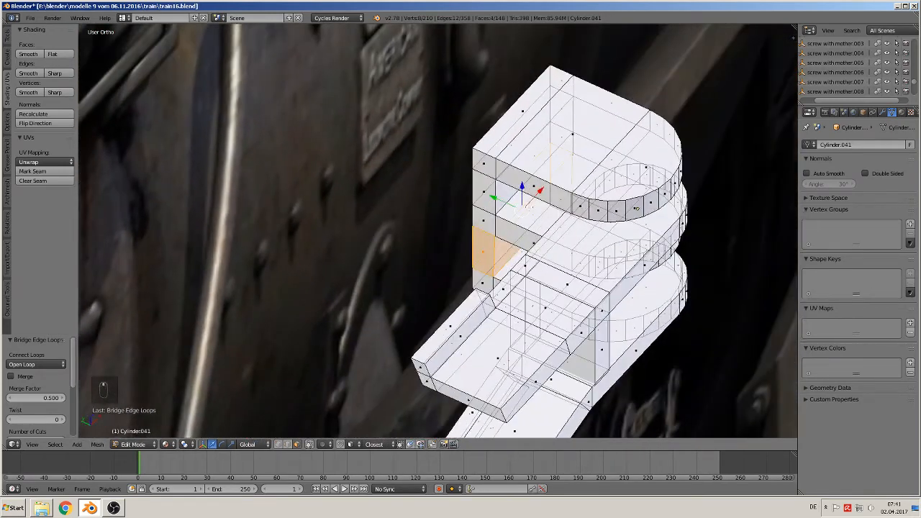
{"action": "right_click", "coordinate": [475, 160]}
{"action": "right_click", "coordinate": [479, 195], "text": "shift"}
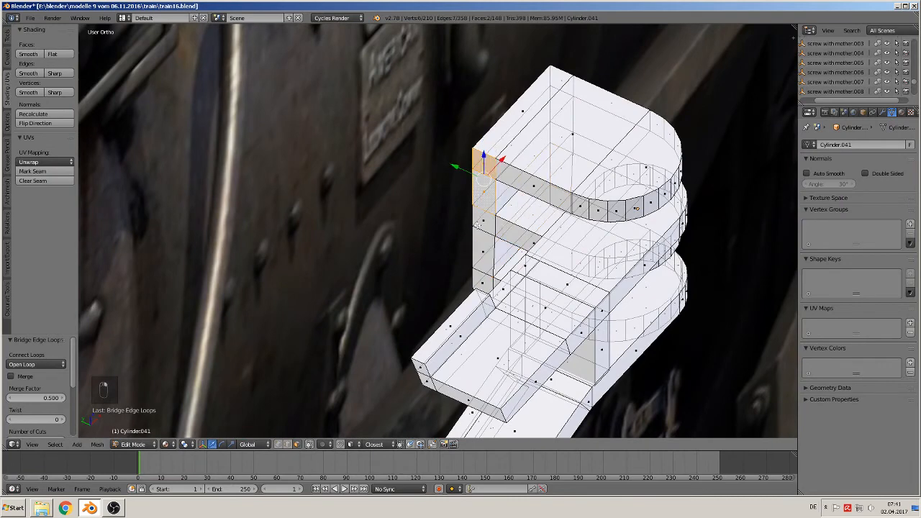
{"action": "right_click", "coordinate": [478, 225], "text": "shift"}
{"action": "right_click", "coordinate": [478, 248], "text": "shift"}
{"action": "right_click", "coordinate": [479, 279], "text": "shift"}
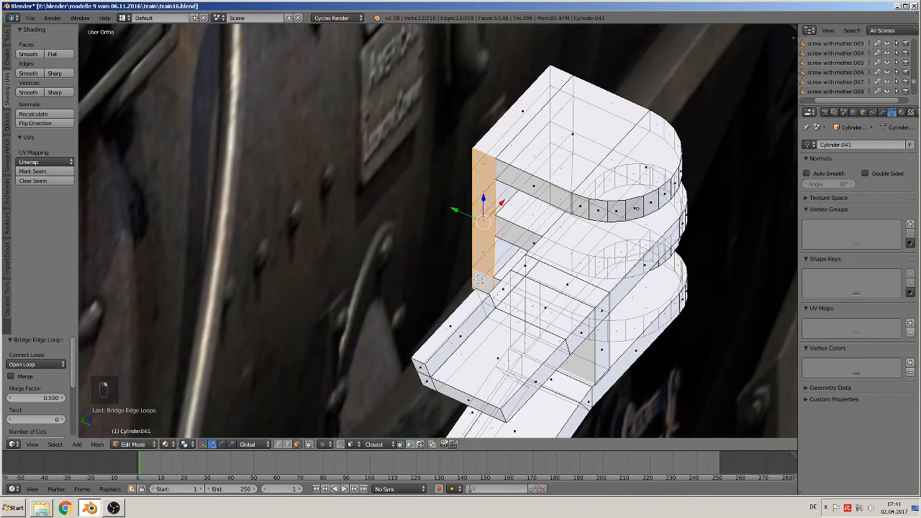
{"action": "middle_click_drag", "start_coordinate": [478, 279], "coordinate": [429, 277]}
{"action": "key", "text": "e"}
{"action": "right_click", "coordinate": [428, 278]}
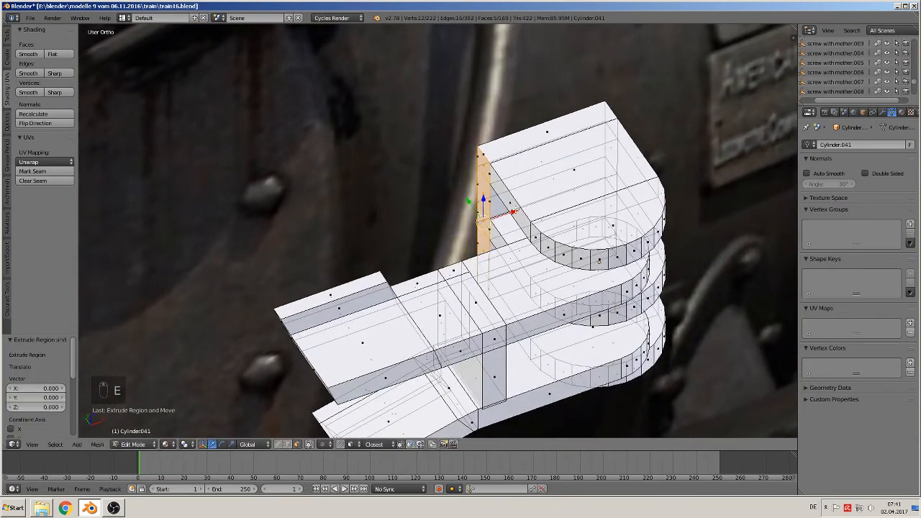
{"action": "left_click_drag", "start_coordinate": [514, 211], "coordinate": [479, 223]}
Try smooth shading on the whole bracket in Object Mode, and undo it.
{"action": "key", "text": "Tab"}
{"action": "middle_click_drag", "start_coordinate": [487, 245], "coordinate": [427, 231]}
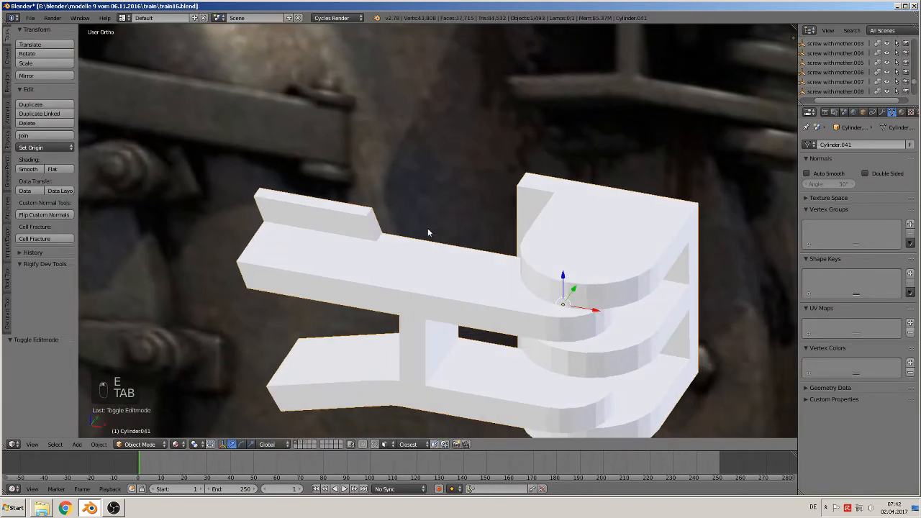
{"action": "scroll", "coordinate": [518, 189], "scroll_direction": "down", "scroll_amount": 5}
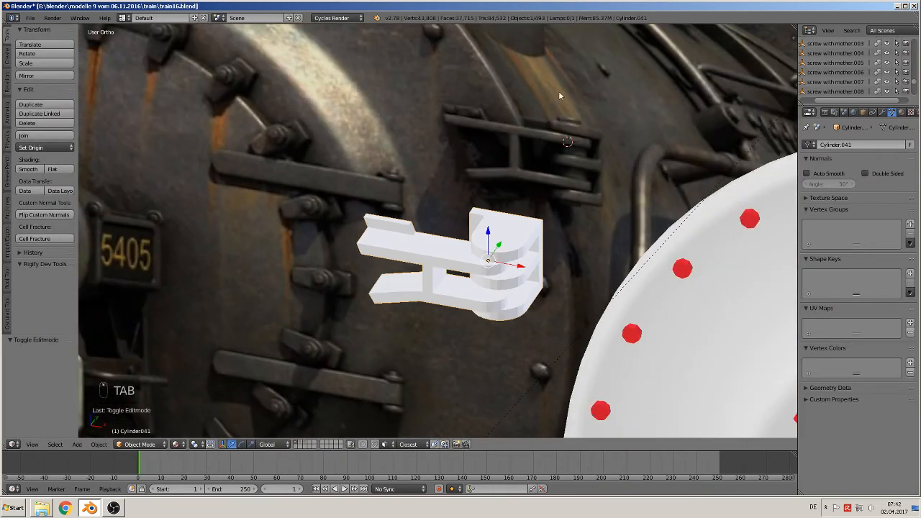
{"action": "scroll", "coordinate": [562, 246], "scroll_direction": "up", "scroll_amount": 4}
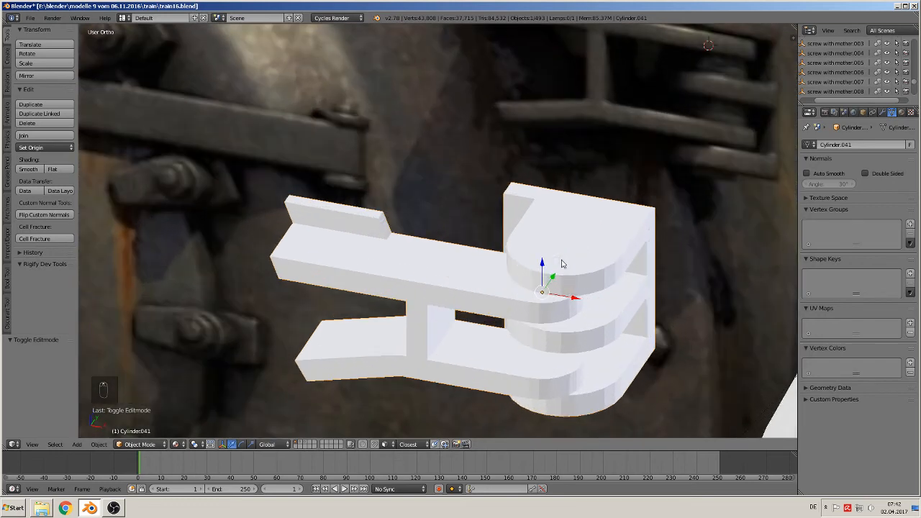
{"action": "middle_click_drag", "start_coordinate": [560, 302], "coordinate": [552, 288]}
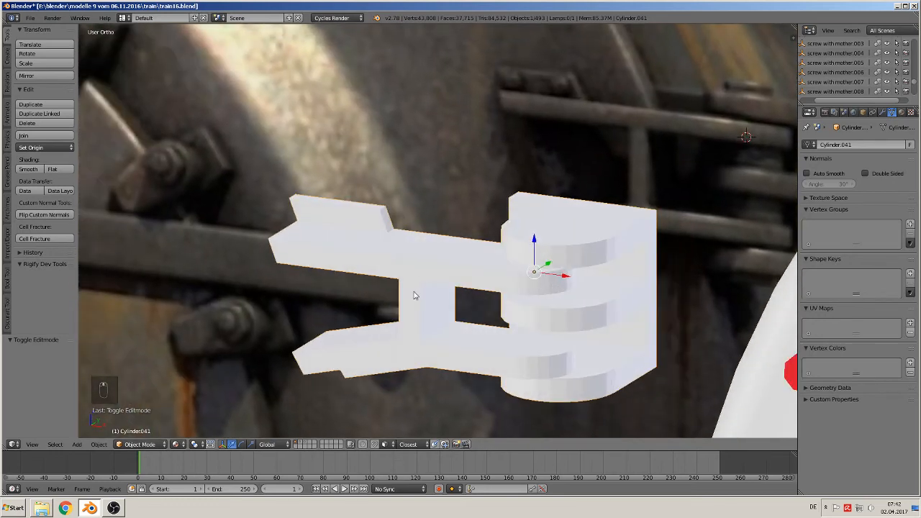
{"action": "left_click", "coordinate": [29, 169]}
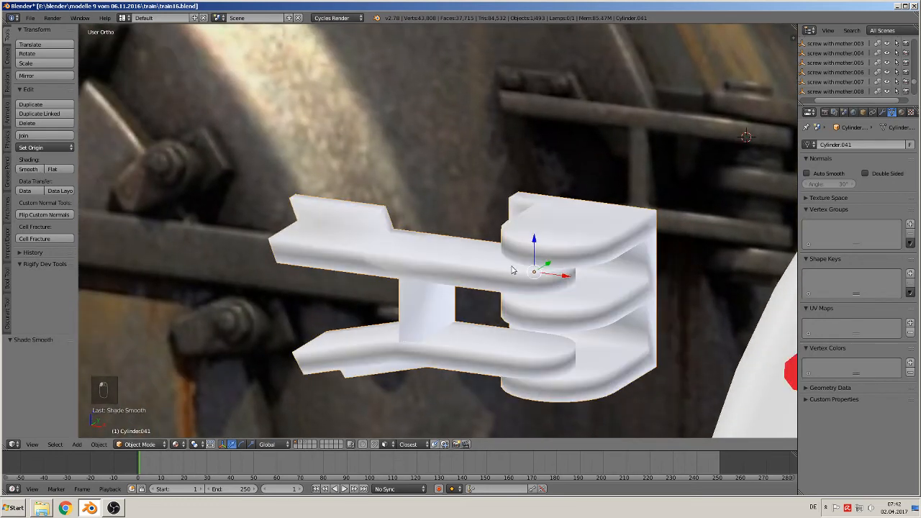
{"action": "key", "text": "ctrl+z"}
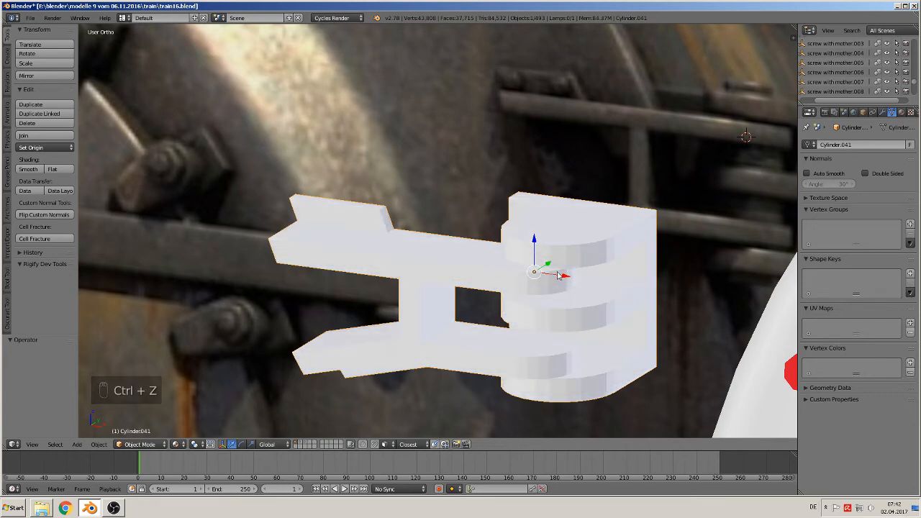
Shade only the curved rim faces of the mounting piece's upper plate smooth, with selection limited to visible geometry.
{"action": "scroll", "coordinate": [559, 275], "scroll_direction": "up", "scroll_amount": 5}
{"action": "key", "text": "Tab"}
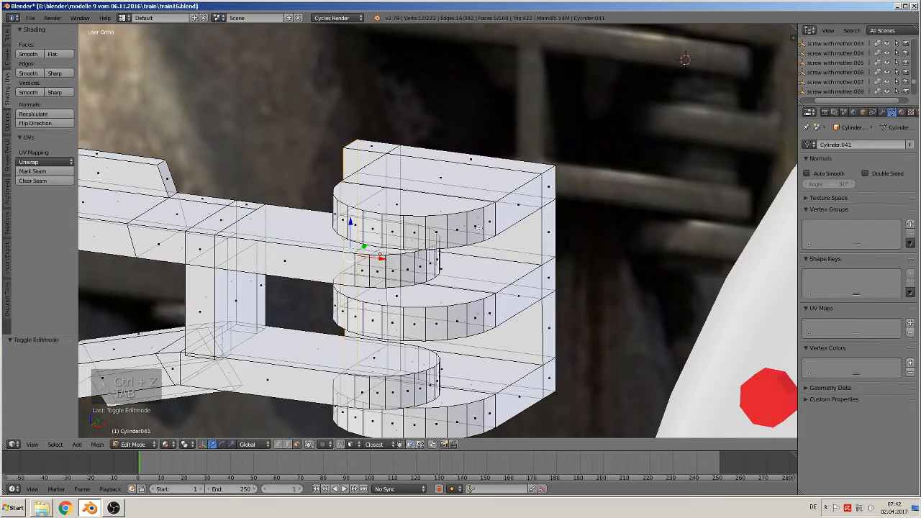
{"action": "left_click", "coordinate": [310, 445]}
{"action": "middle_click_drag", "start_coordinate": [450, 267], "coordinate": [473, 277]}
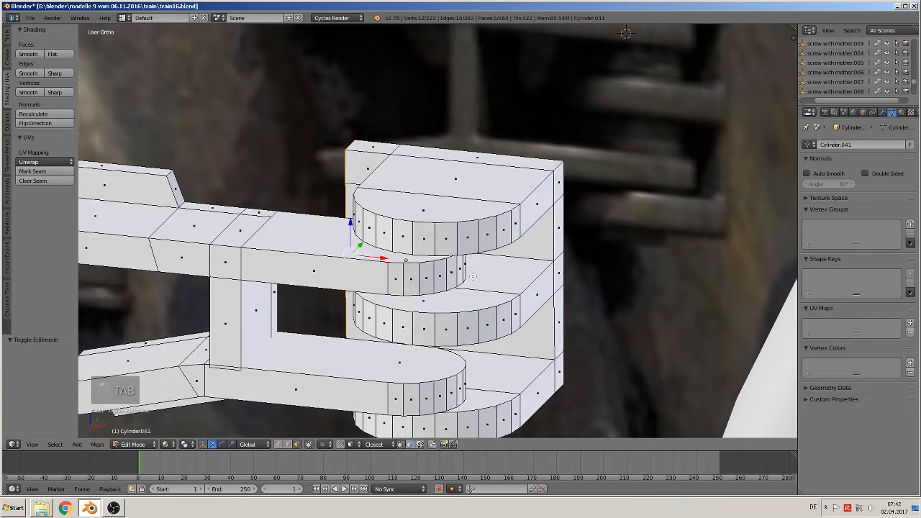
{"action": "right_click", "coordinate": [518, 223]}
{"action": "middle_click_drag", "start_coordinate": [518, 223], "coordinate": [422, 251]}
{"action": "right_click", "coordinate": [374, 250], "text": "ctrl"}
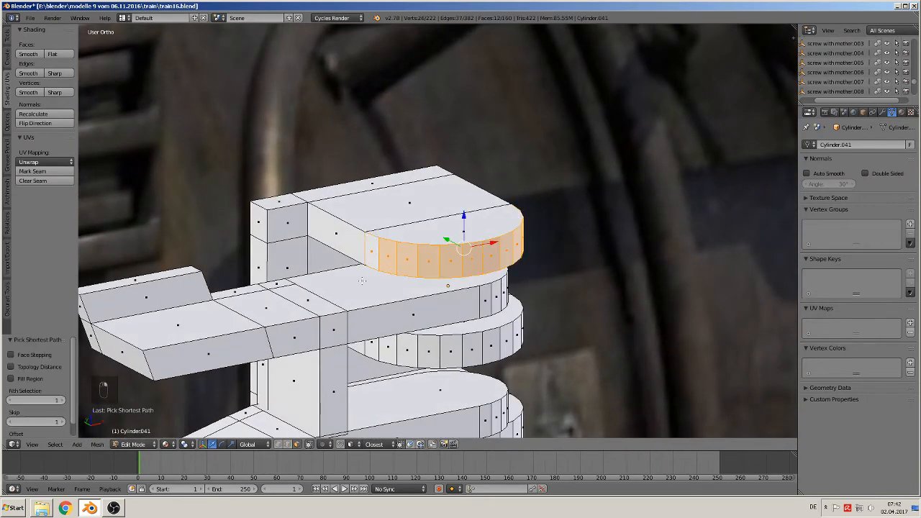
{"action": "left_click", "coordinate": [28, 54]}
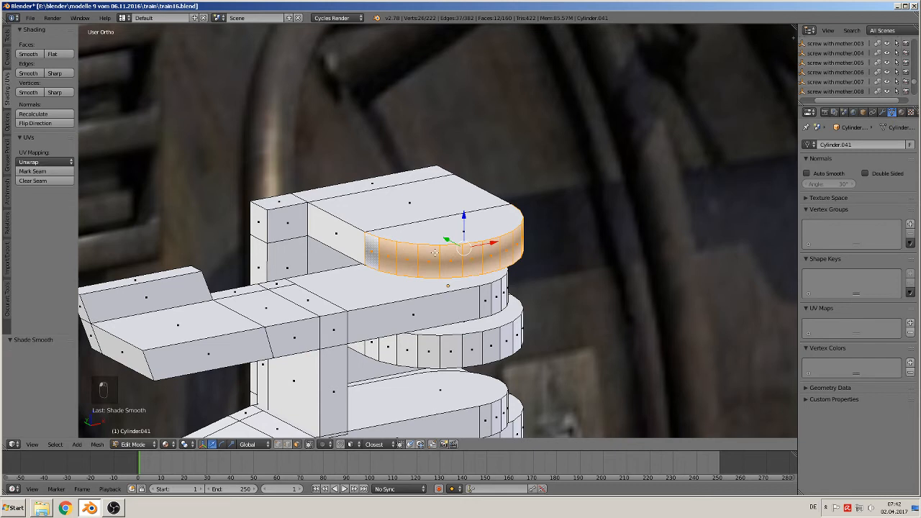
Add two loop cuts around the upper plate's rim, slid close to its upper and lower edges.
{"action": "key", "text": "Tab"}
{"action": "key", "text": "Tab"}
{"action": "key", "text": "a"}
{"action": "key", "text": "a"}
{"action": "key", "text": "a"}
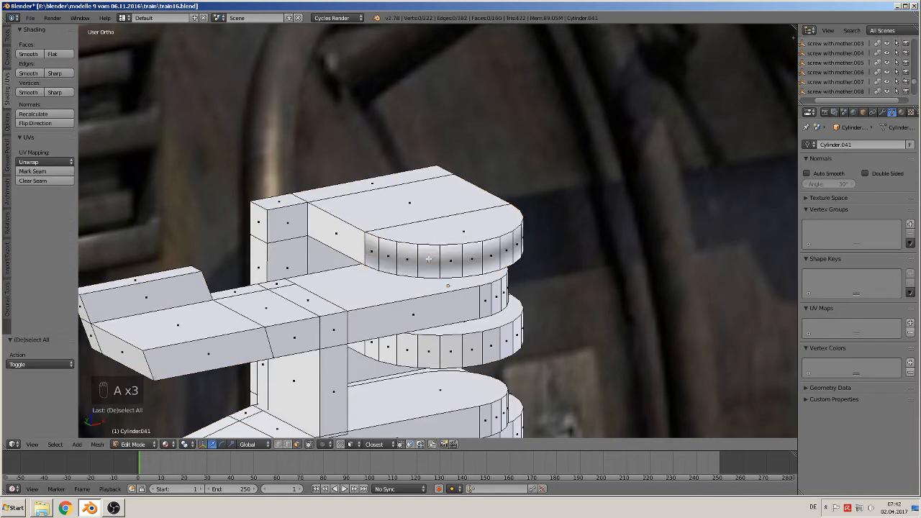
{"action": "key", "text": "ctrl+r"}
{"action": "left_click", "coordinate": [426, 259]}
{"action": "key", "text": "ctrl+r"}
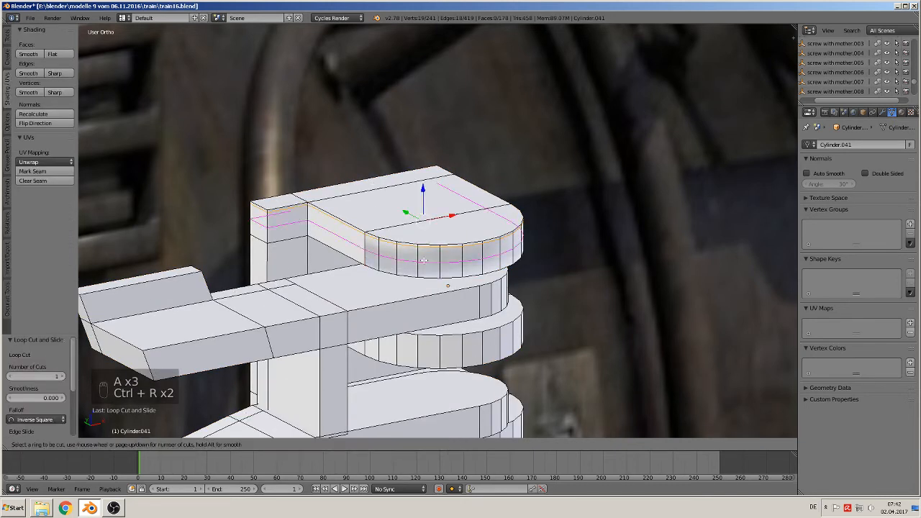
{"action": "left_click", "coordinate": [424, 261]}
{"action": "left_click", "coordinate": [435, 287]}
Shade the curved end faces of the hinge's upper arm smooth, working in face selection mode.
{"action": "middle_click_drag", "start_coordinate": [427, 318], "coordinate": [422, 239], "text": "shift"}
{"action": "middle_click_drag", "start_coordinate": [423, 243], "coordinate": [296, 217]}
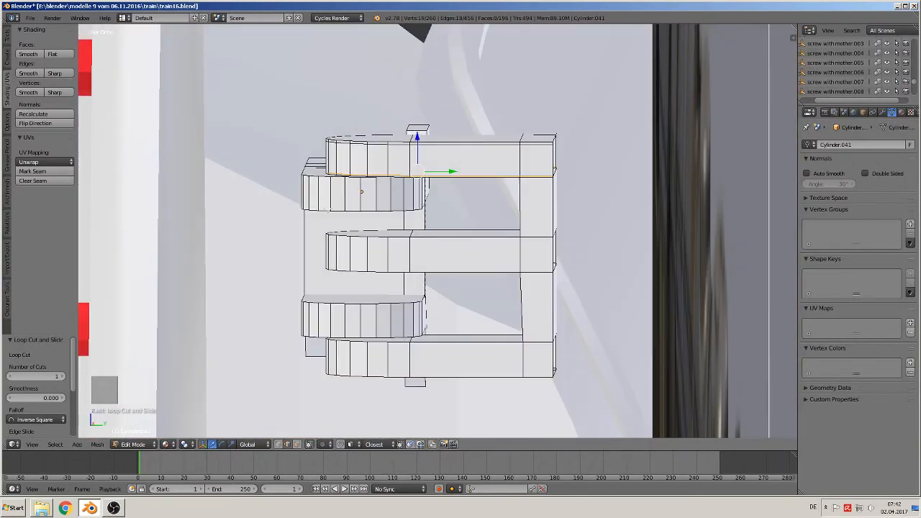
{"action": "right_click", "coordinate": [422, 191]}
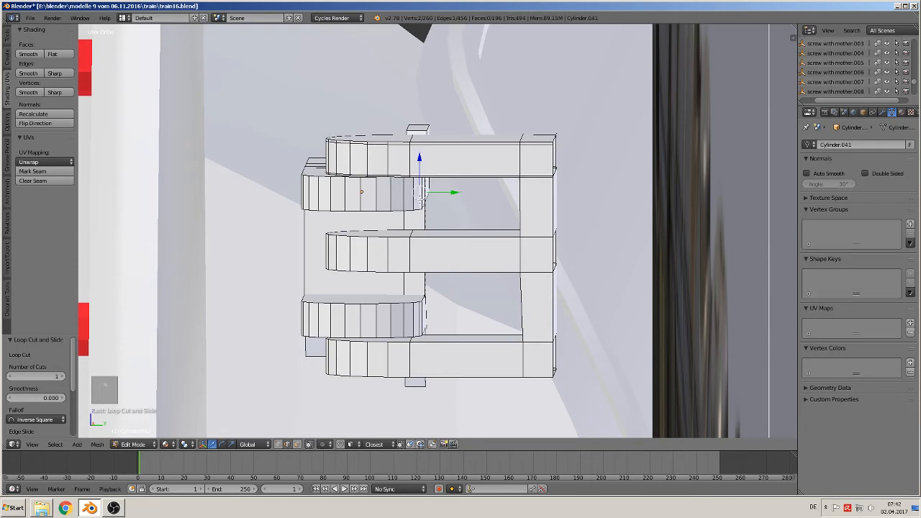
{"action": "left_click", "coordinate": [297, 444]}
{"action": "middle_click_drag", "start_coordinate": [423, 191], "coordinate": [446, 233]}
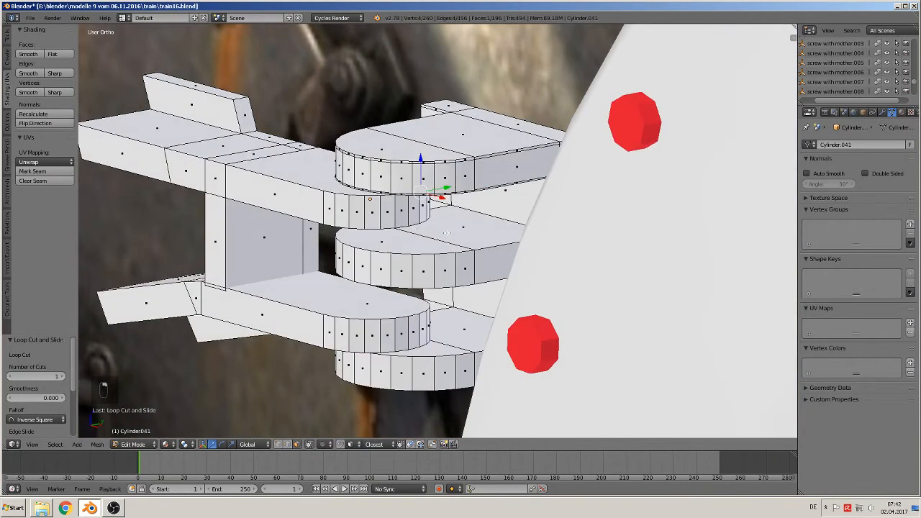
{"action": "right_click", "coordinate": [328, 210], "text": "ctrl"}
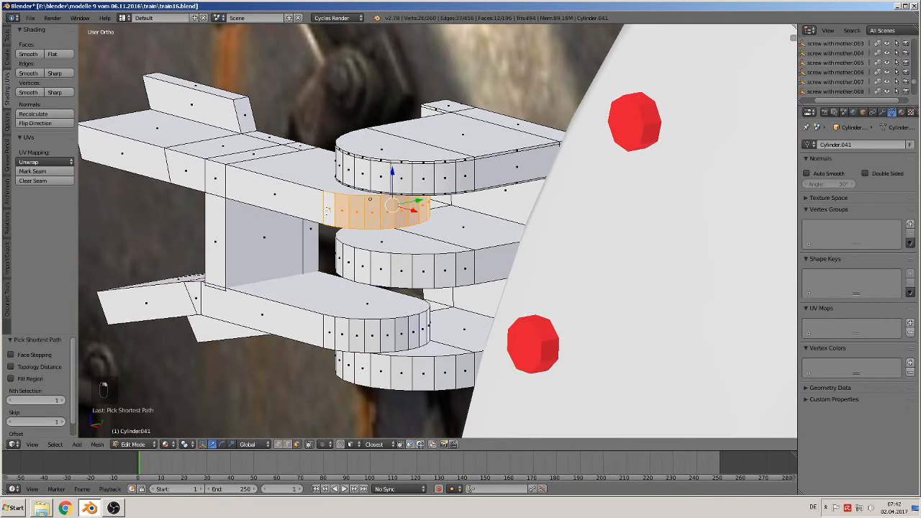
{"action": "left_click", "coordinate": [28, 54]}
Shade the curved rim faces of the mounting piece's middle plate smooth.
{"action": "right_click", "coordinate": [466, 270]}
{"action": "middle_click_drag", "start_coordinate": [414, 279], "coordinate": [491, 285]}
{"action": "right_click", "coordinate": [302, 281], "text": "ctrl"}
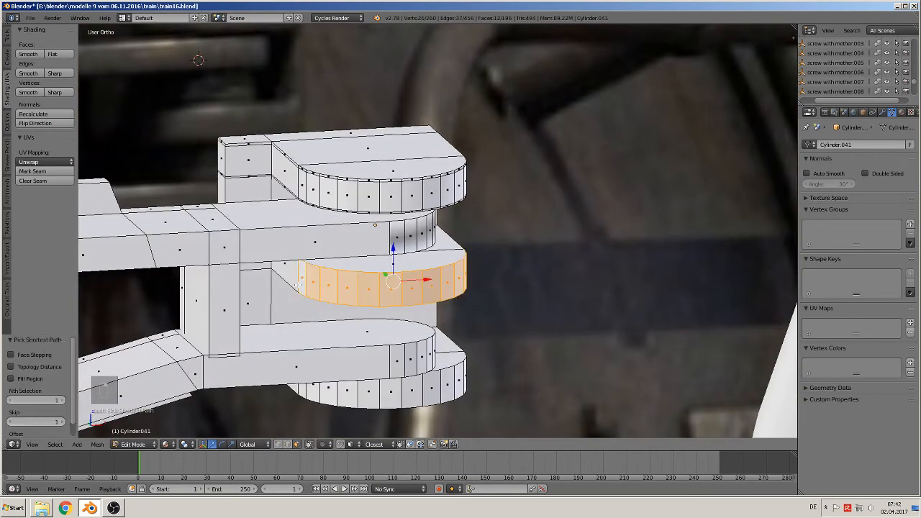
{"action": "left_click", "coordinate": [27, 54]}
Shade the curved end faces of the hinge's lower arm smooth.
{"action": "middle_click_drag", "start_coordinate": [394, 328], "coordinate": [296, 378]}
{"action": "middle_click_drag", "start_coordinate": [420, 364], "coordinate": [441, 372]}
{"action": "right_click", "coordinate": [452, 339]}
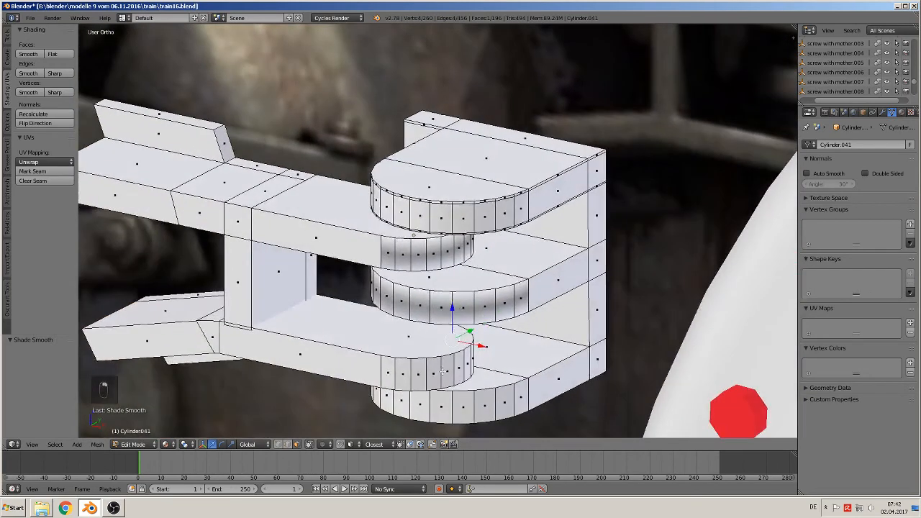
{"action": "right_click", "coordinate": [388, 370], "text": "ctrl"}
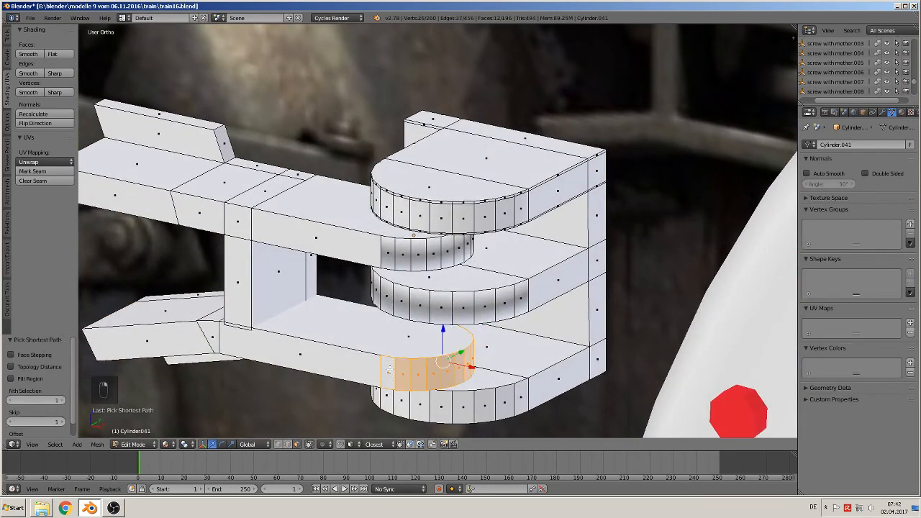
{"action": "left_click", "coordinate": [28, 54]}
Shade the curved rim faces of the mounting piece's lowest plate smooth.
{"action": "middle_click_drag", "start_coordinate": [449, 360], "coordinate": [469, 303], "text": "shift"}
{"action": "right_click", "coordinate": [535, 347]}
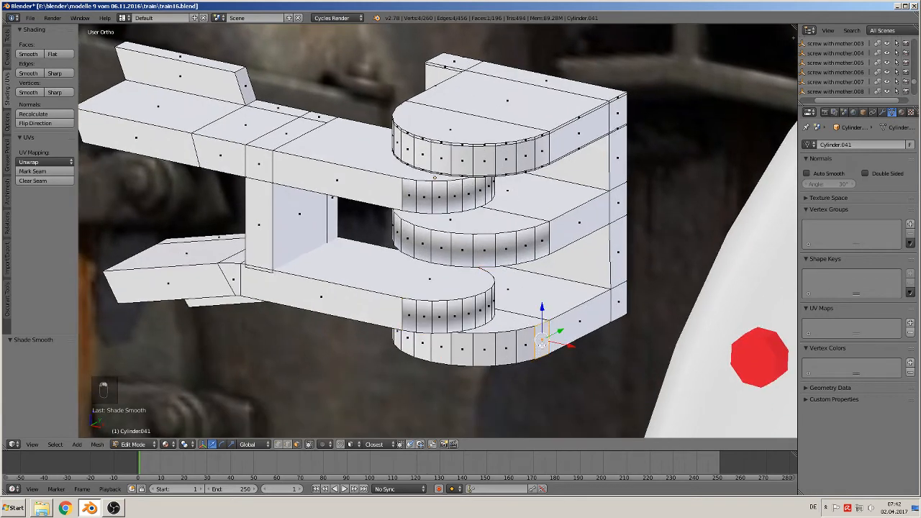
{"action": "middle_click_drag", "start_coordinate": [535, 347], "coordinate": [592, 344]}
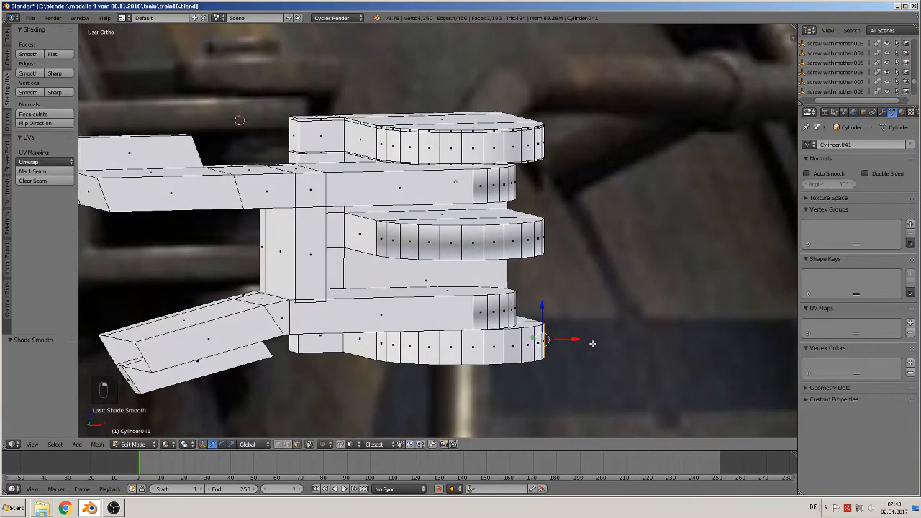
{"action": "right_click", "coordinate": [388, 346], "text": "ctrl"}
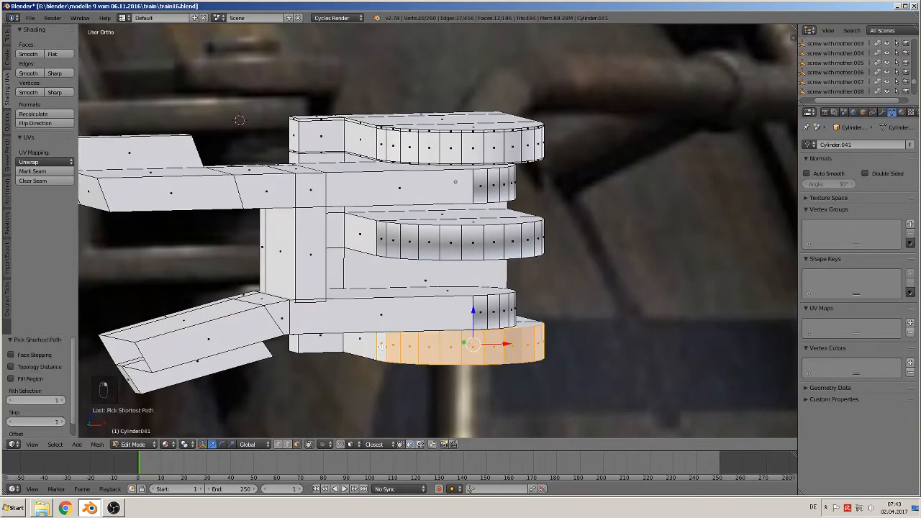
{"action": "left_click", "coordinate": [30, 56]}
Add two loop cuts along the hinge's upper arm, slid close to its upper and lower edges.
{"action": "middle_click_drag", "start_coordinate": [461, 261], "coordinate": [429, 283], "text": "shift"}
{"action": "middle_click_drag", "start_coordinate": [429, 283], "coordinate": [377, 307]}
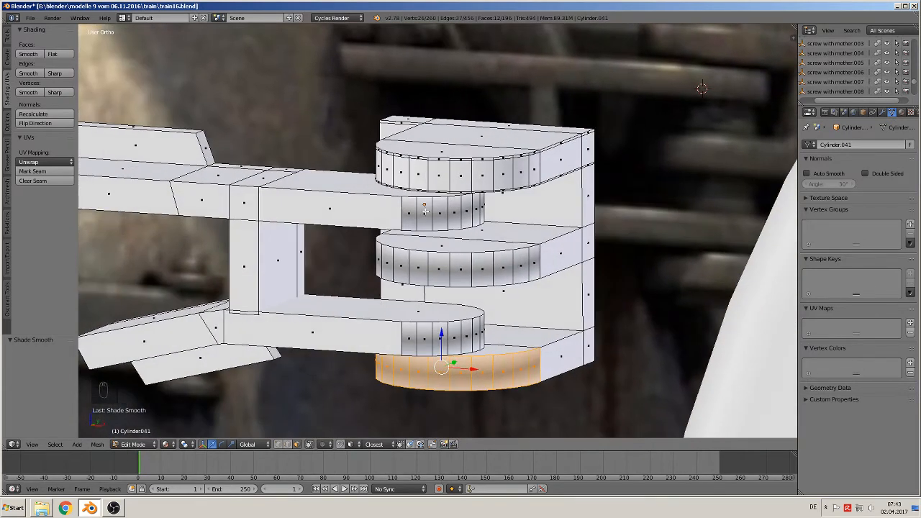
{"action": "key", "text": "ctrl+r"}
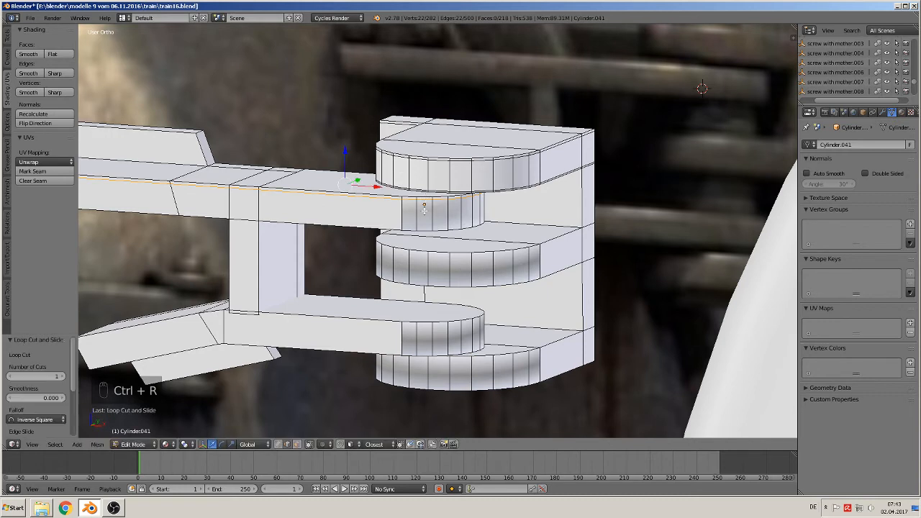
{"action": "key", "text": "ctrl+r"}
{"action": "left_click", "coordinate": [424, 210]}
{"action": "left_click", "coordinate": [425, 210]}
Add two loop cuts around the middle plate's rim, slid close to its upper and lower edges.
{"action": "key", "text": "ctrl+r"}
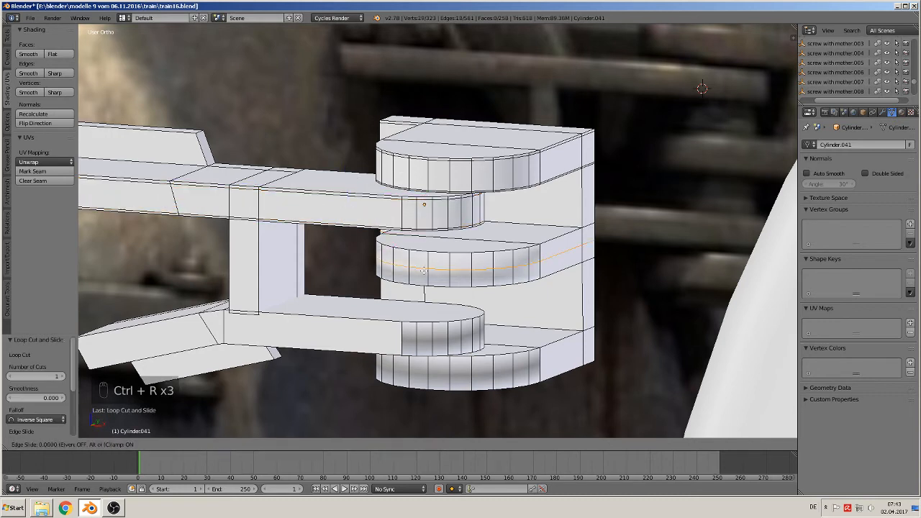
{"action": "left_click", "coordinate": [428, 263]}
{"action": "left_click", "coordinate": [429, 255]}
{"action": "key", "text": "ctrl+r"}
{"action": "left_click", "coordinate": [430, 259]}
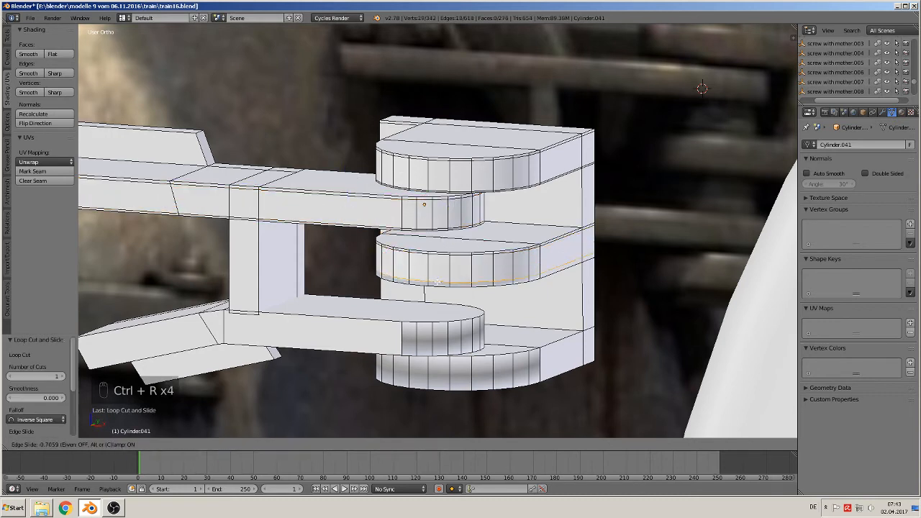
{"action": "left_click", "coordinate": [438, 287]}
Add two loop cuts along the hinge's lower arm, slid close to its upper and lower edges.
{"action": "key", "text": "ctrl+r"}
{"action": "left_click", "coordinate": [429, 332]}
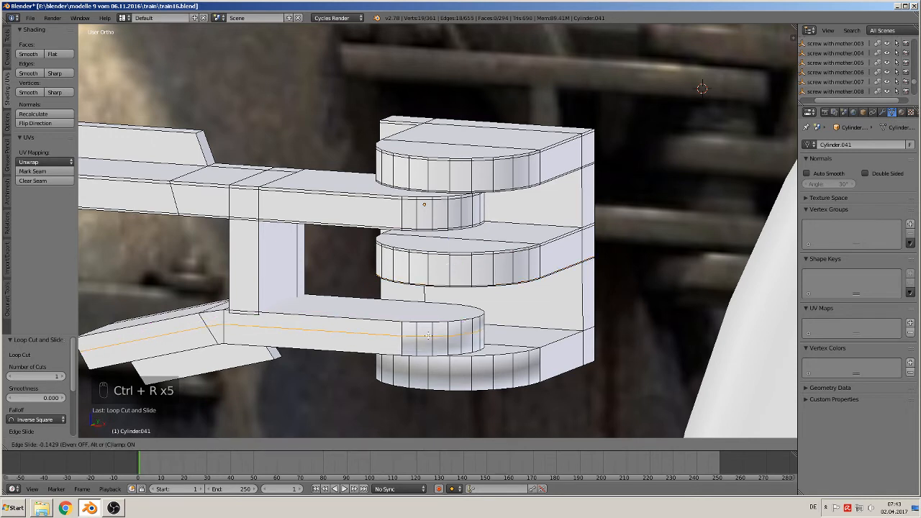
{"action": "left_click", "coordinate": [431, 328]}
{"action": "key", "text": "ctrl+r"}
{"action": "left_click", "coordinate": [425, 336]}
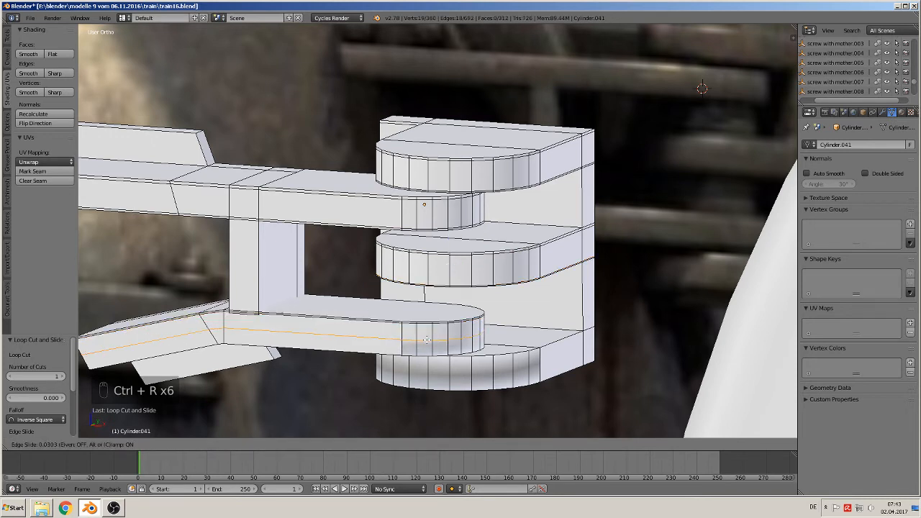
{"action": "left_click", "coordinate": [430, 352]}
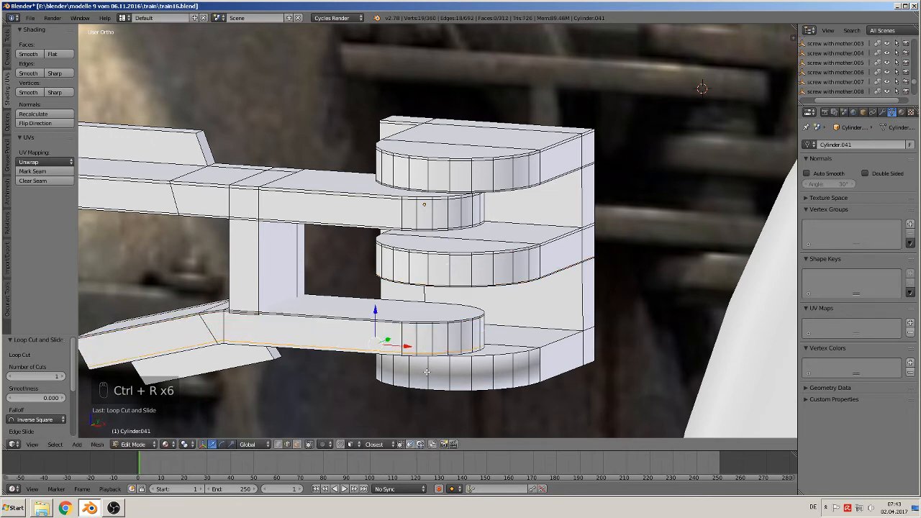
Add two loop cuts around the lowest plate's rim, slid close to its upper and lower edges.
{"action": "key", "text": "ctrl+r"}
{"action": "double_click", "coordinate": [424, 374]}
{"action": "key", "text": "ctrl+r"}
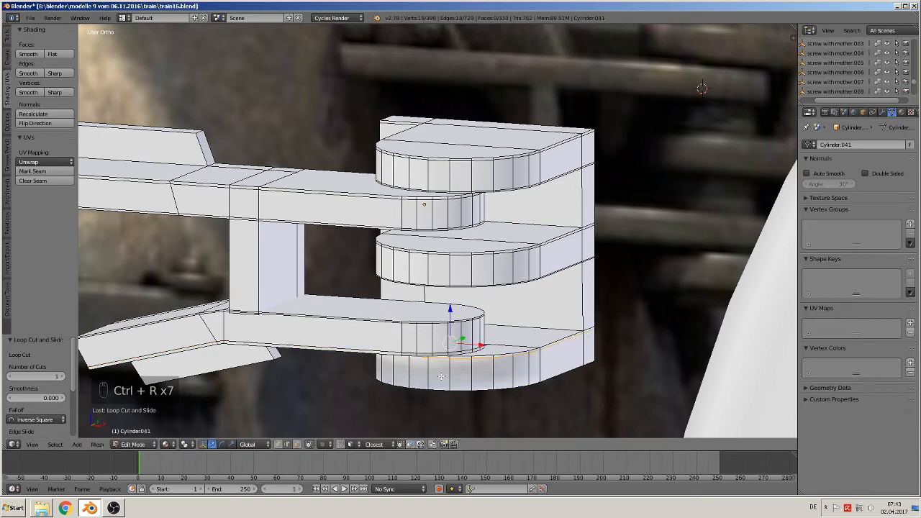
{"action": "left_click", "coordinate": [438, 377]}
{"action": "left_click", "coordinate": [438, 377]}
{"action": "scroll", "coordinate": [421, 370], "scroll_direction": "down", "scroll_amount": 4}
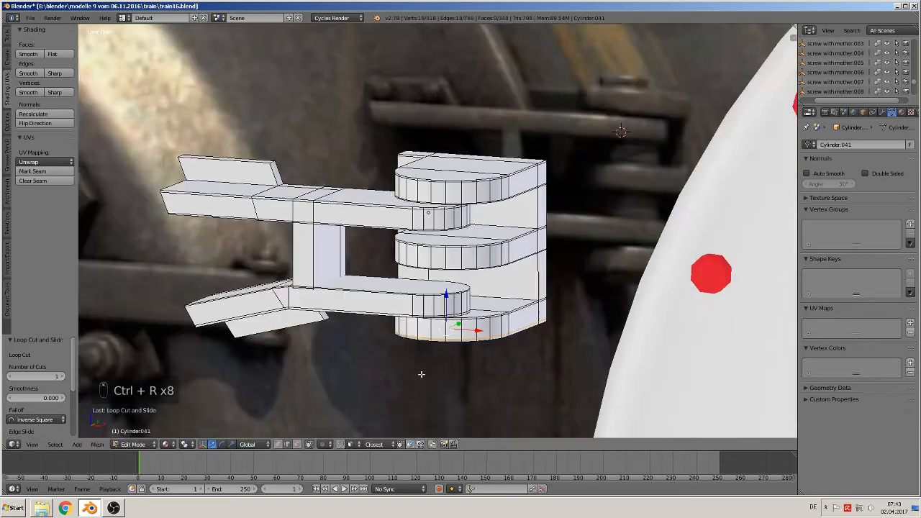
Leave mesh editing and move the whole hinge bracket -0.150 along X, beside the photo's hinge.
{"action": "middle_click_drag", "start_coordinate": [418, 353], "coordinate": [453, 309]}
{"action": "key", "text": "Tab"}
{"action": "scroll", "coordinate": [436, 332], "scroll_direction": "down", "scroll_amount": 1}
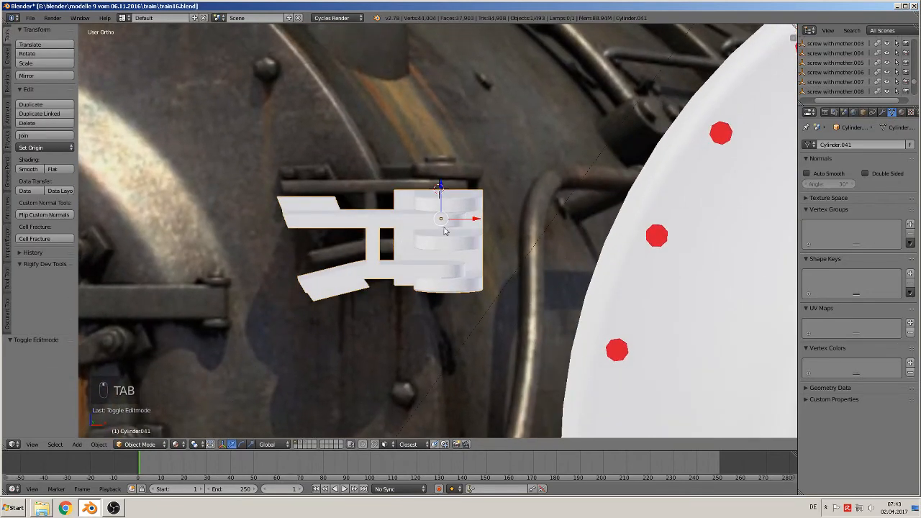
{"action": "key", "text": "g"}
{"action": "key", "text": "x"}
{"action": "left_click", "coordinate": [247, 209]}
{"action": "scroll", "coordinate": [392, 261], "scroll_direction": "up", "scroll_amount": 2}
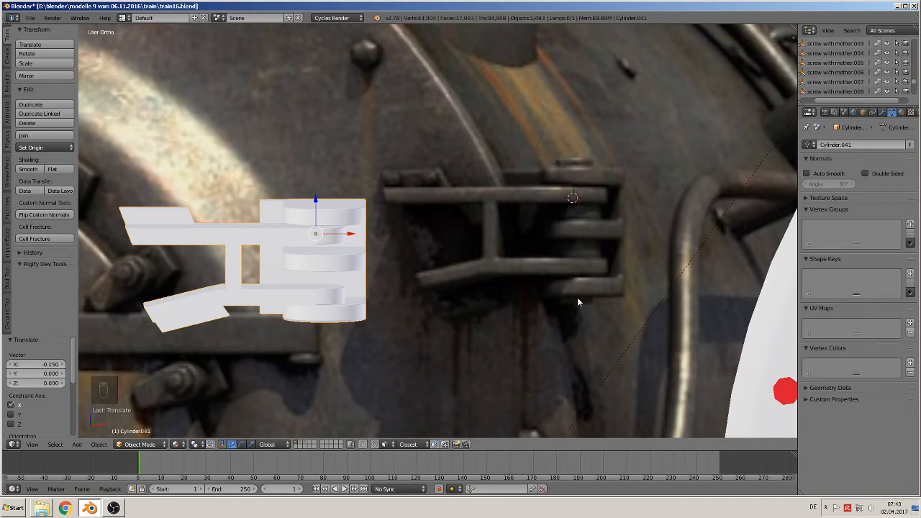
{"action": "middle_click_drag", "start_coordinate": [507, 300], "coordinate": [534, 280], "text": "shift"}
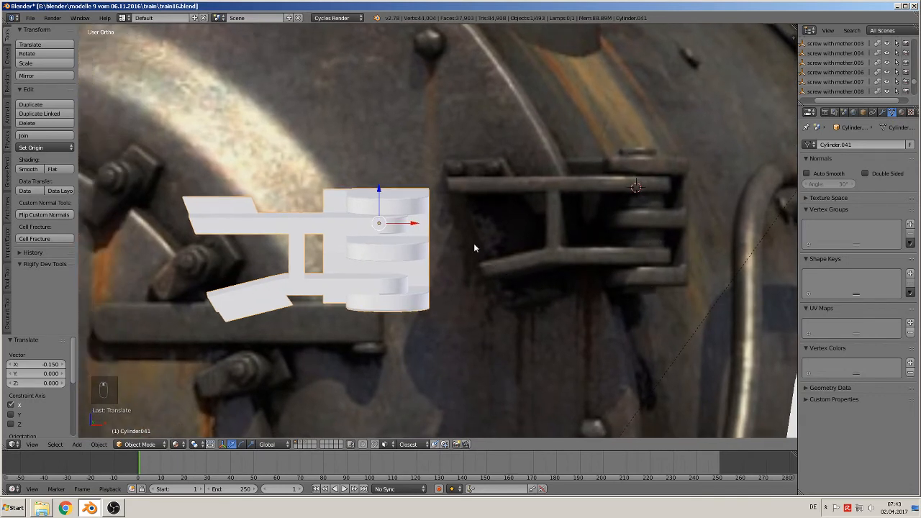
In front view, place the 3D cursor on the bracket's middle plate and add a 24-vertex cylinder there.
{"action": "key", "text": "KP_1"}
{"action": "scroll", "coordinate": [423, 271], "scroll_direction": "up", "scroll_amount": 1}
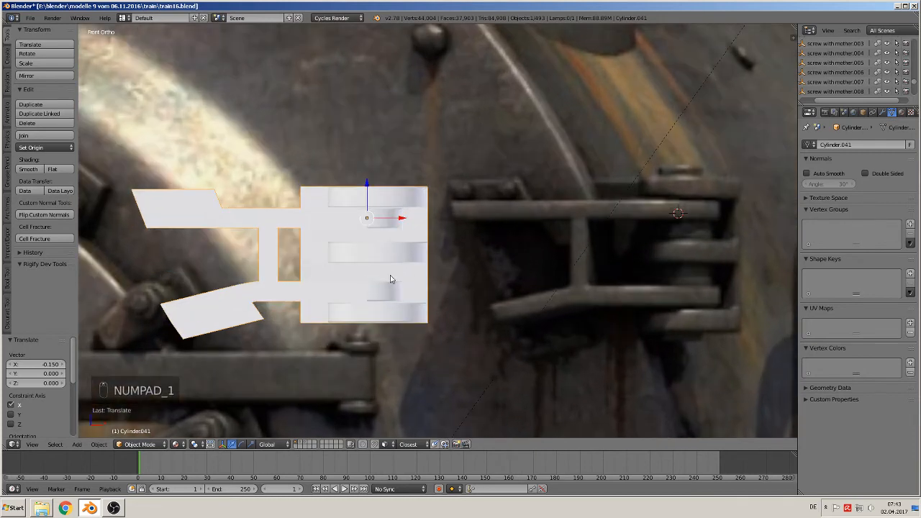
{"action": "scroll", "coordinate": [391, 279], "scroll_direction": "up", "scroll_amount": 1}
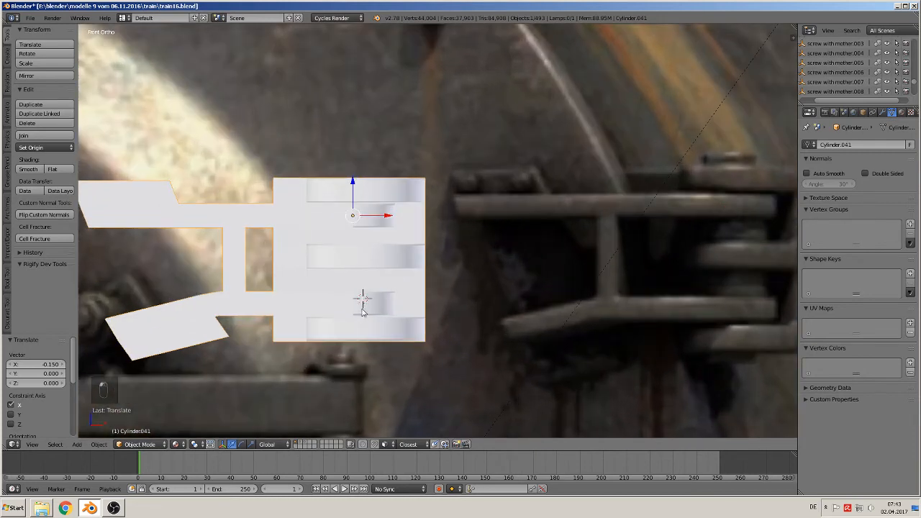
{"action": "left_click", "coordinate": [361, 258]}
{"action": "left_click", "coordinate": [77, 444]}
{"action": "mouse_move", "coordinate": [86, 433]}
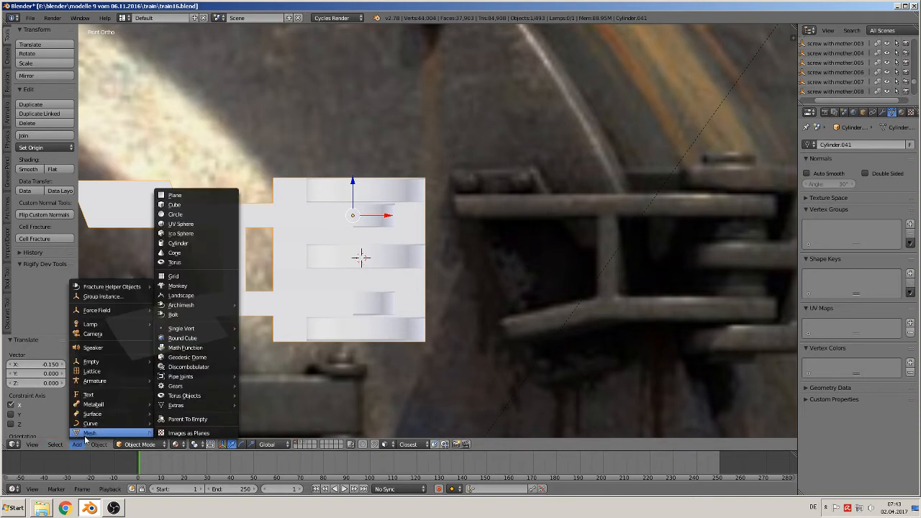
{"action": "left_click", "coordinate": [229, 244]}
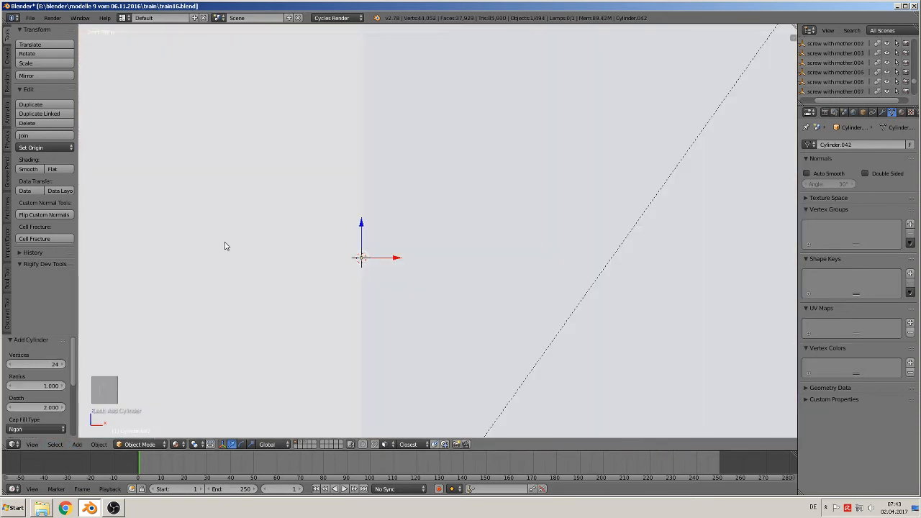
Scale the cylinder down to a hinge pin slightly narrower than the rounded arm ends.
{"action": "key", "text": "s"}
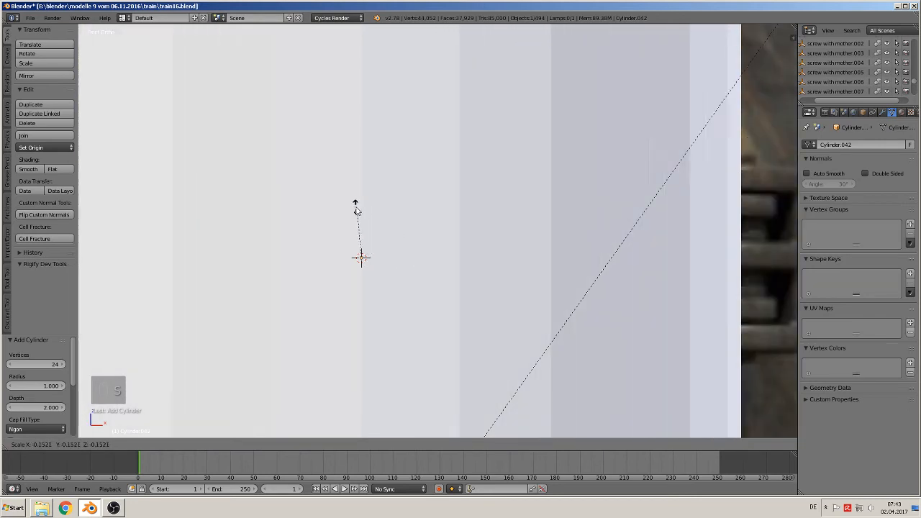
{"action": "left_click", "coordinate": [374, 280]}
{"action": "scroll", "coordinate": [600, 391], "scroll_direction": "down", "scroll_amount": 8}
{"action": "key", "text": "s"}
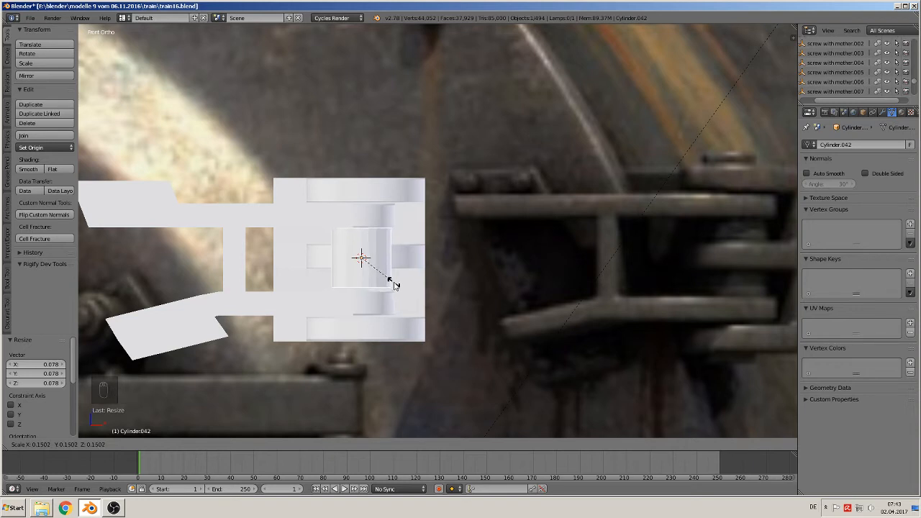
{"action": "left_click", "coordinate": [392, 282]}
Shift the pin about -0.002 along X and 0.010 along Y, between the rounded ends of the hinge arms.
{"action": "left_click_drag", "start_coordinate": [397, 260], "coordinate": [390, 259]}
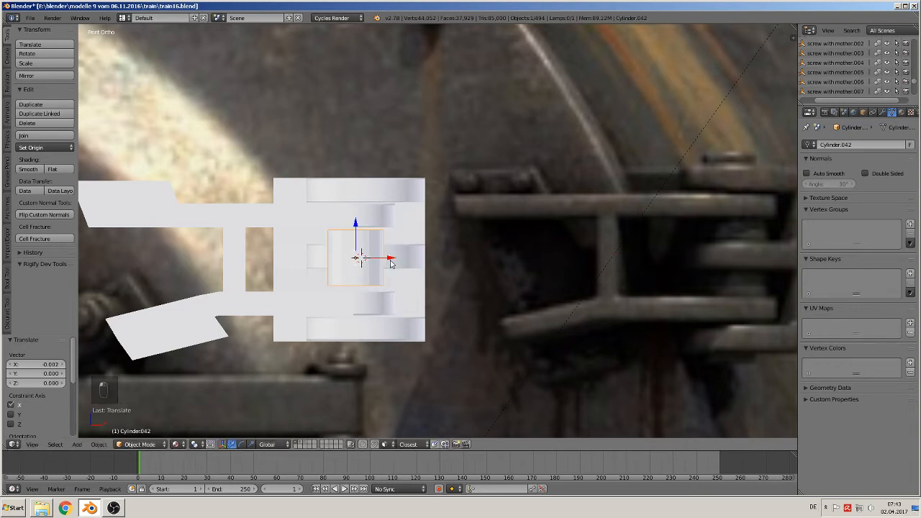
{"action": "middle_click_drag", "start_coordinate": [392, 292], "coordinate": [372, 286]}
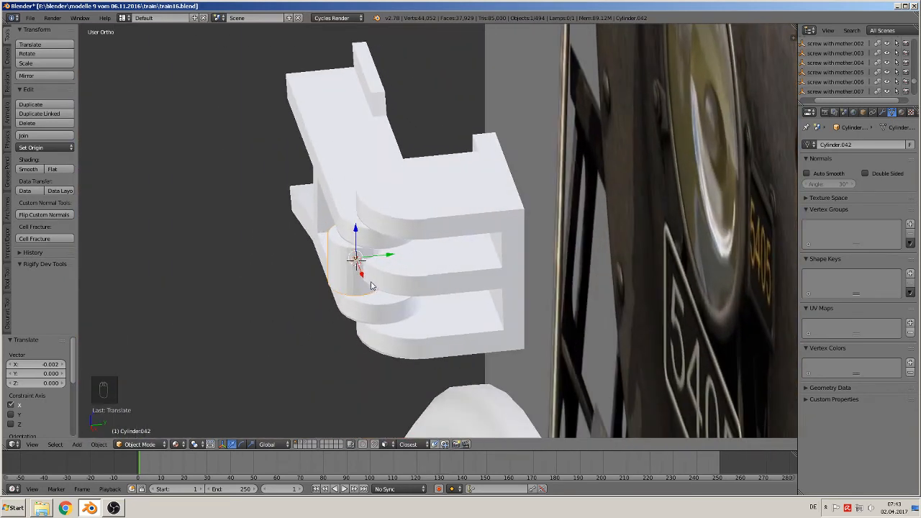
{"action": "mouse_move", "coordinate": [393, 264]}
{"action": "left_mouse_down"}
{"action": "mouse_move", "coordinate": [415, 261]}
{"action": "mouse_move", "coordinate": [407, 262]}
{"action": "left_mouse_up"}
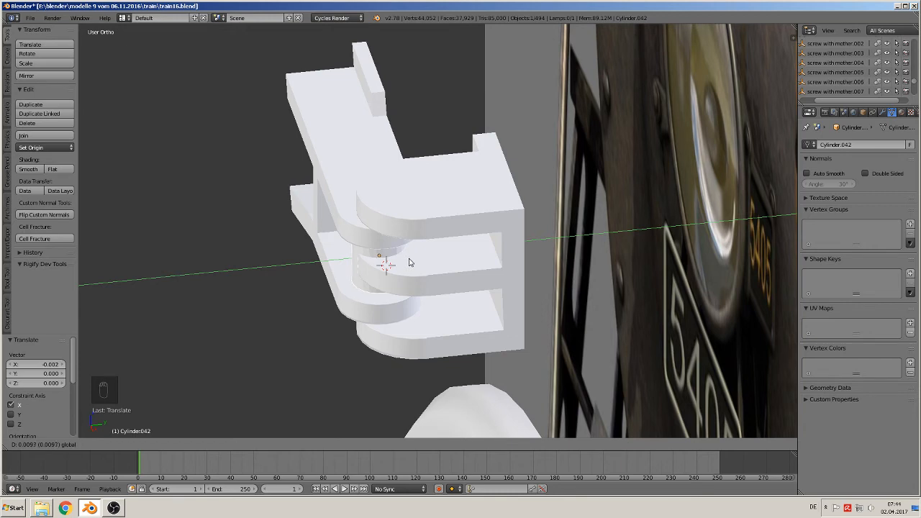
{"action": "left_click", "coordinate": [409, 262]}
{"action": "key", "text": "KP_Divide"}
Select the linked three-plate mounting piece in the bracket mesh and move it about 0.011 along Y, over the pin.
{"action": "middle_click_drag", "start_coordinate": [425, 220], "coordinate": [424, 216]}
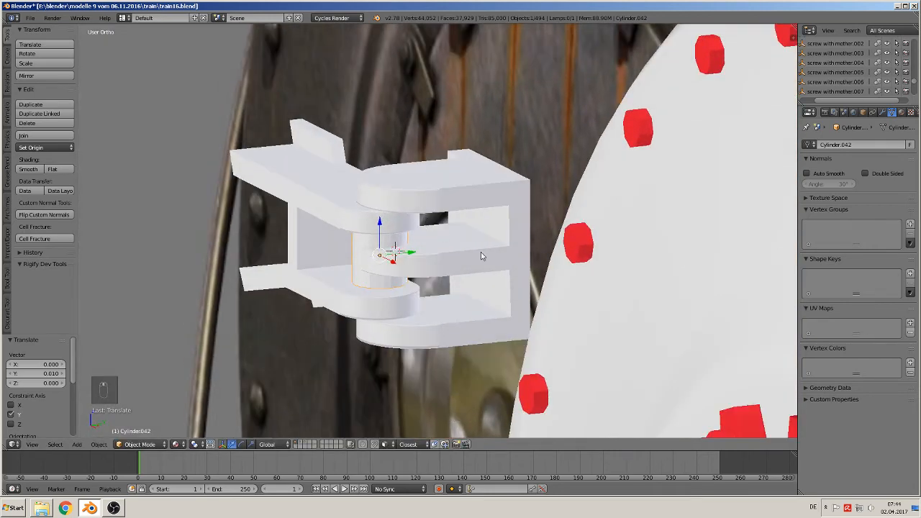
{"action": "middle_click_drag", "start_coordinate": [480, 252], "coordinate": [534, 281], "text": "shift"}
{"action": "scroll", "coordinate": [534, 269], "scroll_direction": "up", "scroll_amount": 1}
{"action": "key", "text": "Tab"}
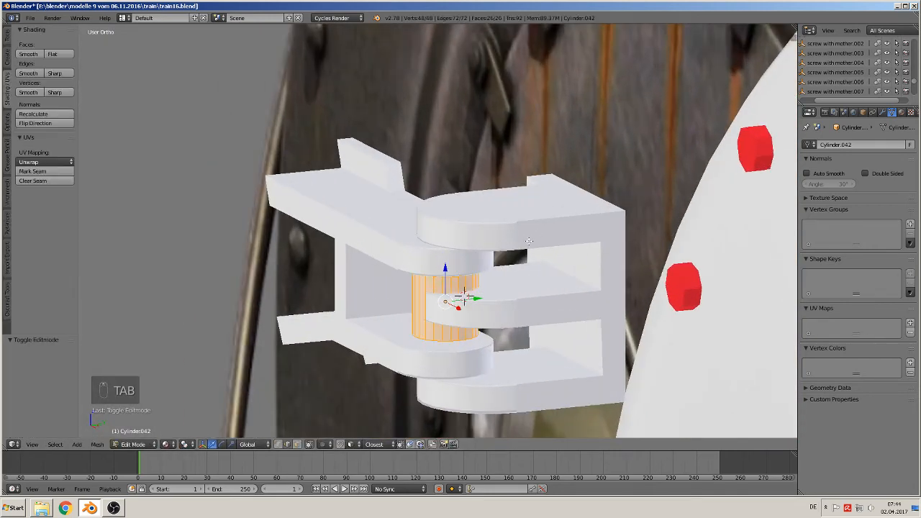
{"action": "key", "text": "Tab"}
{"action": "right_click", "coordinate": [511, 237]}
{"action": "key", "text": "Tab"}
{"action": "key", "text": "a"}
{"action": "key", "text": "a"}
{"action": "key", "text": "a"}
{"action": "key", "text": "a"}
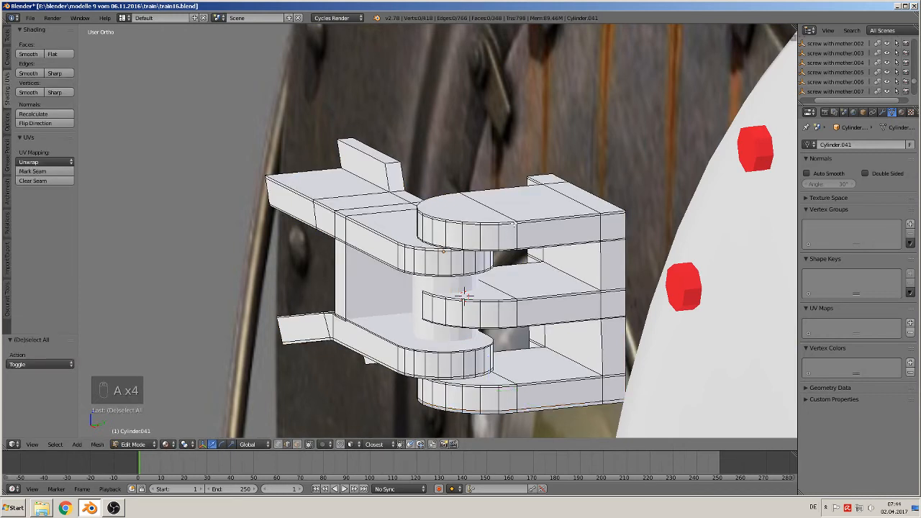
{"action": "key", "text": "l"}
{"action": "left_click_drag", "start_coordinate": [518, 296], "coordinate": [488, 298]}
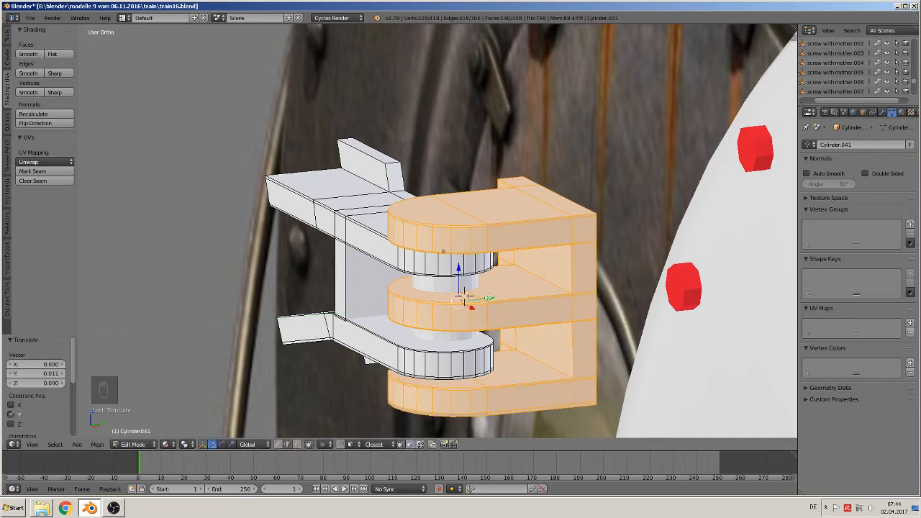
Stretch the pin along Z by a factor of 1.769 so it reaches both hinge arms, and shade it smooth.
{"action": "middle_click_drag", "start_coordinate": [488, 310], "coordinate": [512, 317]}
{"action": "key", "text": "Tab"}
{"action": "right_click", "coordinate": [510, 319]}
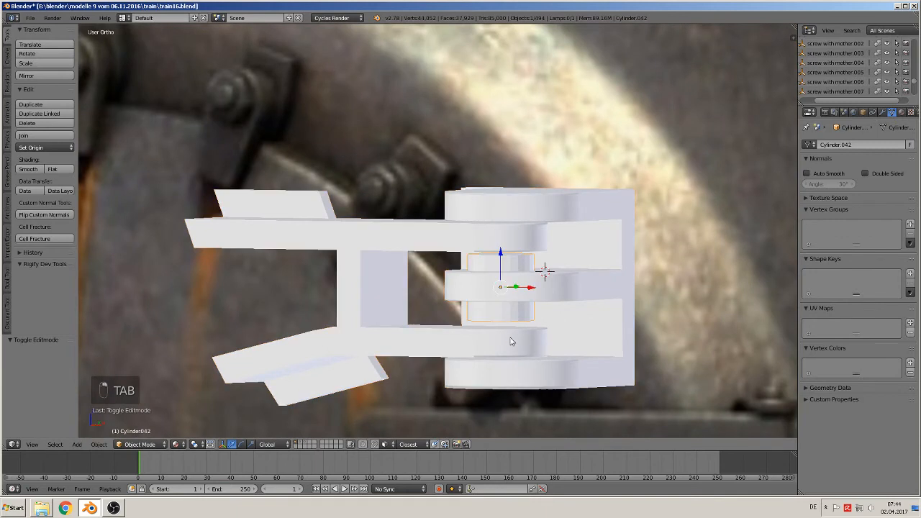
{"action": "key", "text": "s"}
{"action": "key", "text": "z"}
{"action": "left_click", "coordinate": [515, 379]}
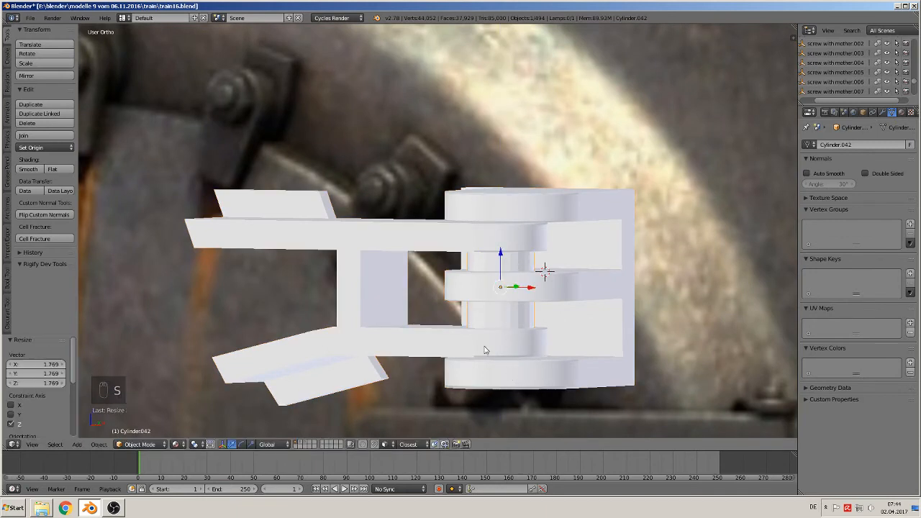
{"action": "left_click", "coordinate": [28, 169]}
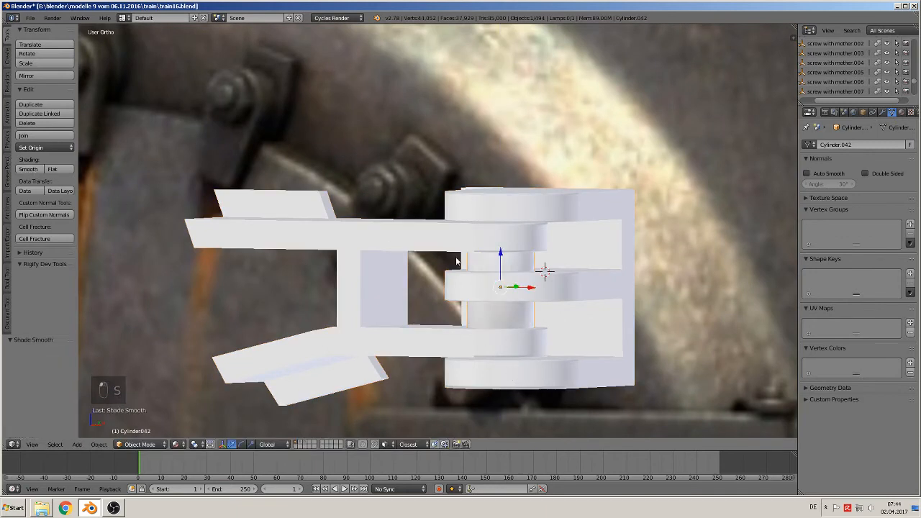
Add two loop cuts around the pin, slid toward its upper and lower ends.
{"action": "key", "text": "Tab"}
{"action": "key", "text": "ctrl+r"}
{"action": "left_click", "coordinate": [545, 270]}
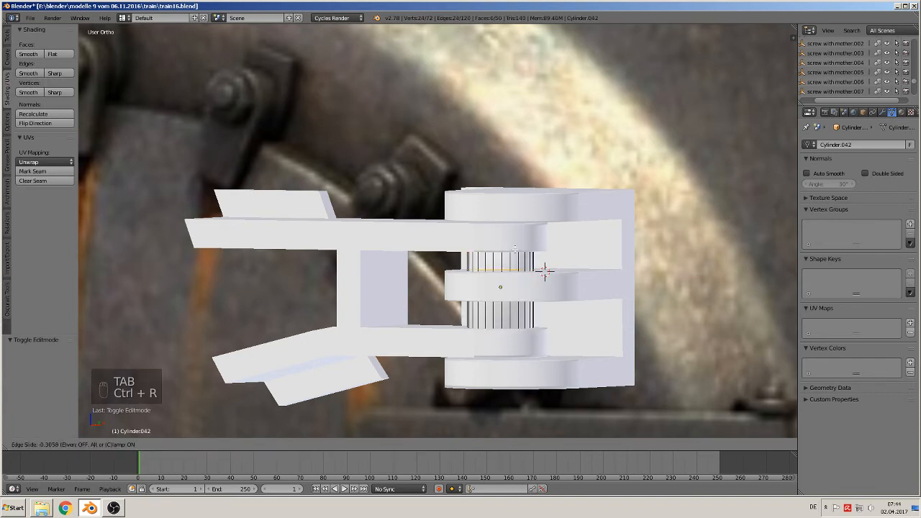
{"action": "left_click", "coordinate": [545, 270]}
{"action": "key", "text": "ctrl+r"}
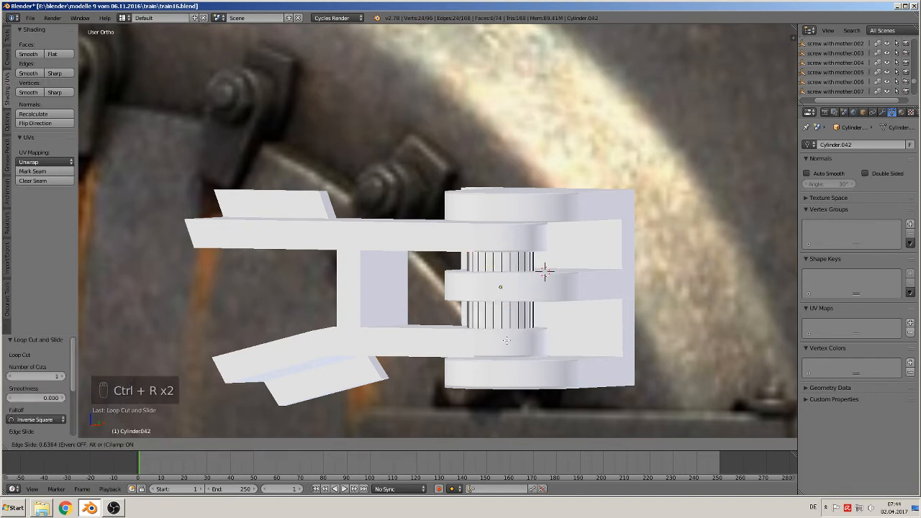
{"action": "left_click", "coordinate": [505, 343]}
{"action": "key", "text": "Tab"}
Join the pin with the hinge bracket into one object and return to the front view.
{"action": "middle_click_drag", "start_coordinate": [505, 342], "coordinate": [520, 345]}
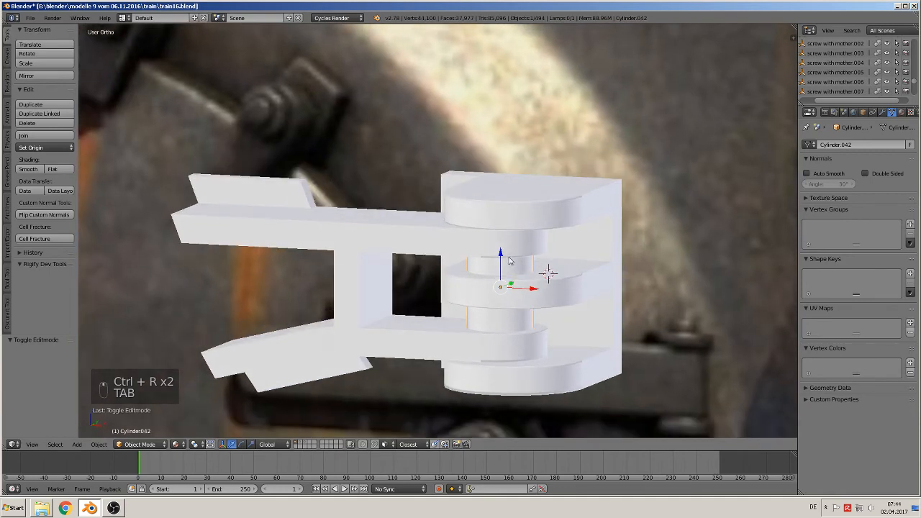
{"action": "right_click", "coordinate": [550, 270]}
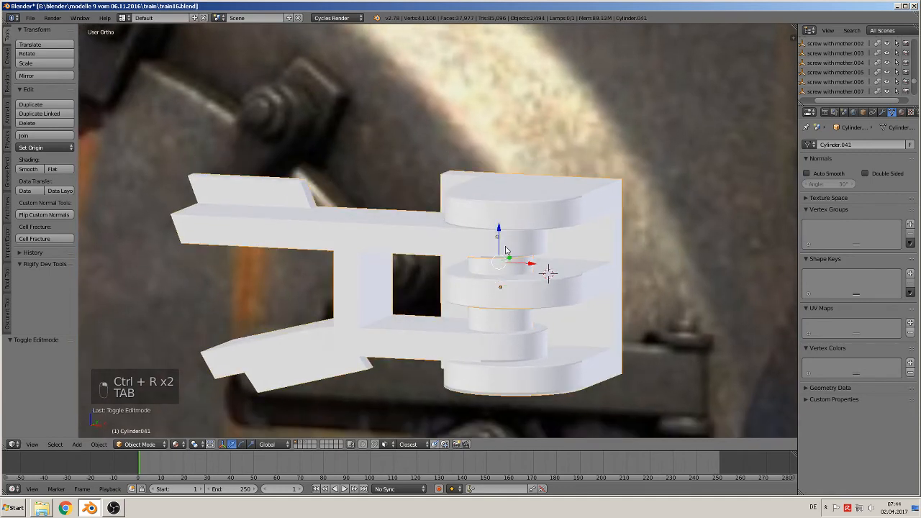
{"action": "left_click", "coordinate": [43, 136]}
{"action": "middle_click_drag", "start_coordinate": [472, 322], "coordinate": [486, 321]}
{"action": "key", "text": "KP_1"}
{"action": "scroll", "coordinate": [503, 318], "scroll_direction": "down", "scroll_amount": 4}
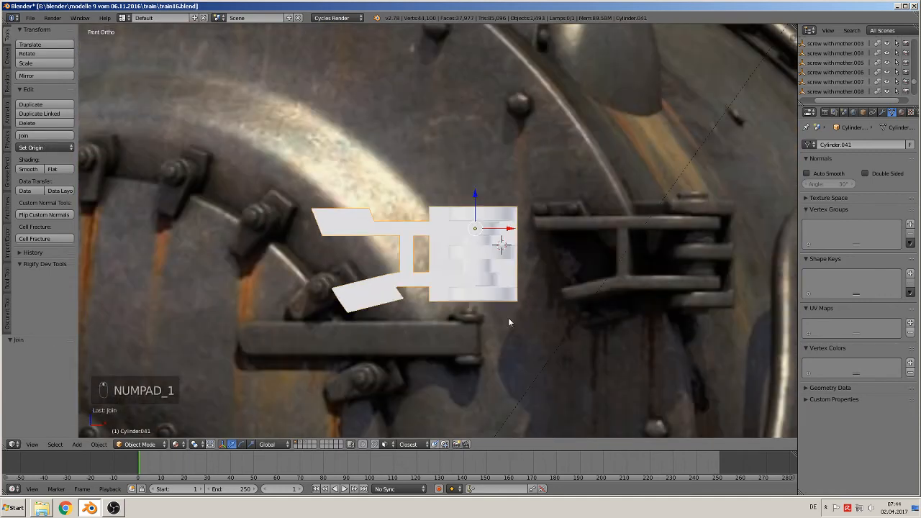
{"action": "scroll", "coordinate": [566, 309], "scroll_direction": "up", "scroll_amount": 1}
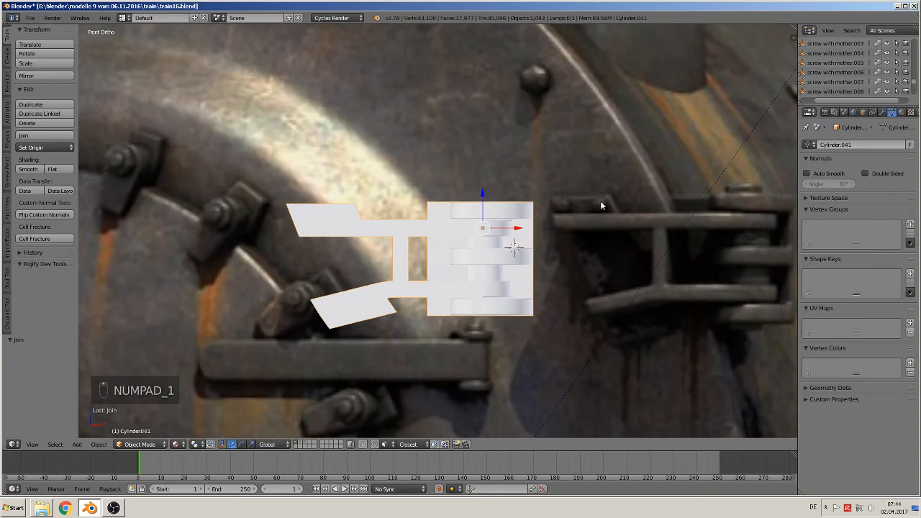
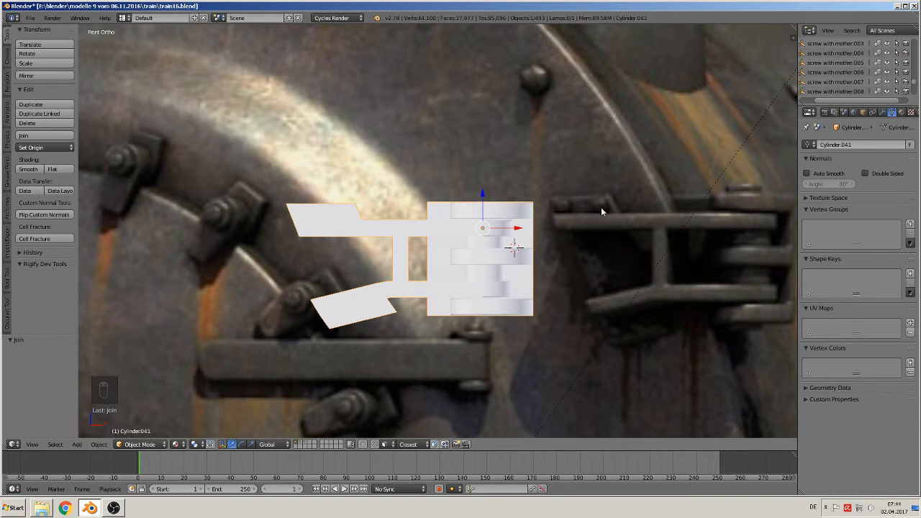
{"action": "left_click", "coordinate": [306, 213]}
{"action": "left_click", "coordinate": [80, 445]}
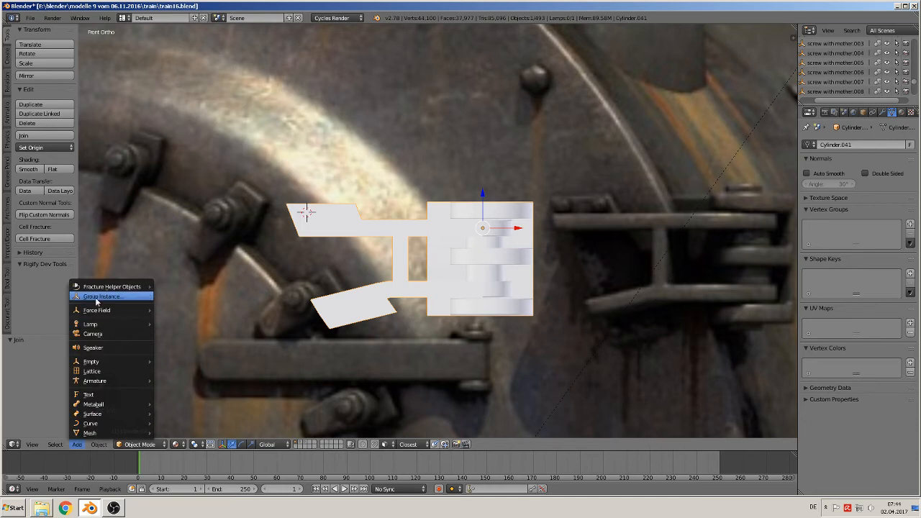
{"action": "scroll", "coordinate": [503, 331], "scroll_direction": "down", "scroll_amount": 7}
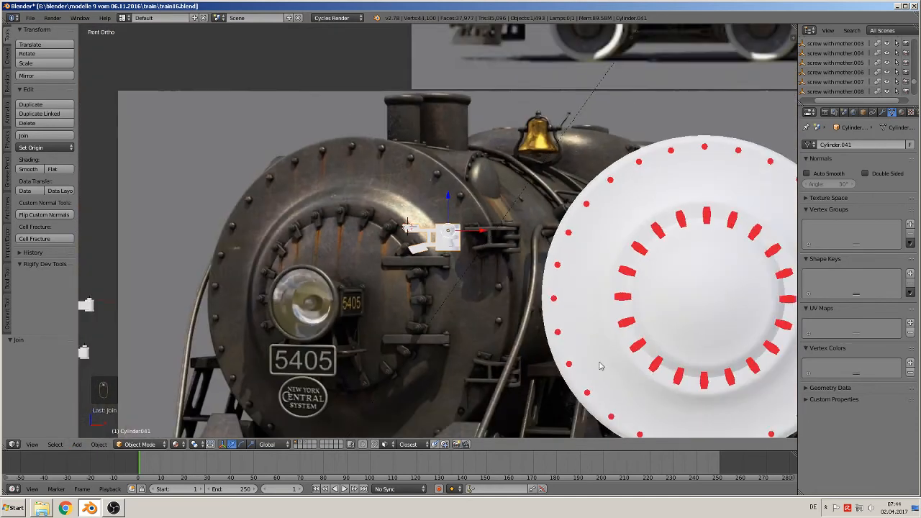
{"action": "scroll", "coordinate": [540, 391], "scroll_direction": "up", "scroll_amount": 3}
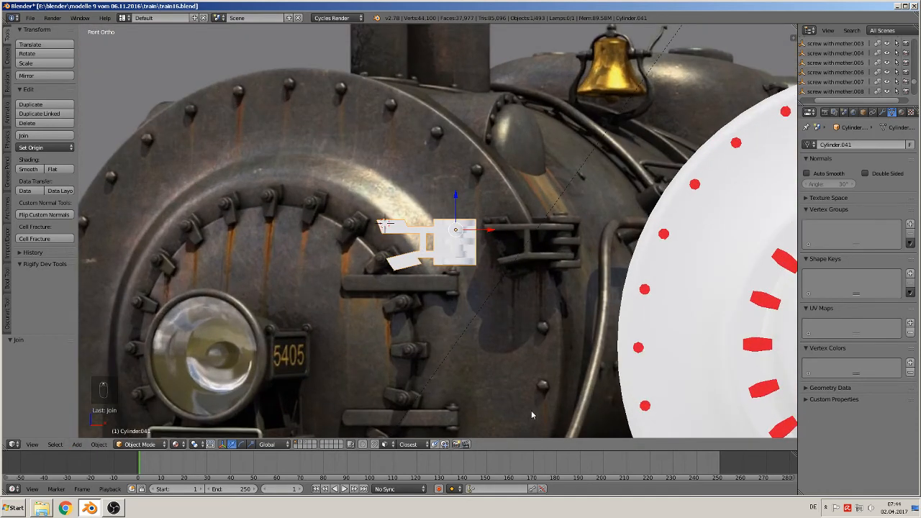
{"action": "middle_click_drag", "start_coordinate": [503, 328], "coordinate": [393, 318], "text": "shift"}
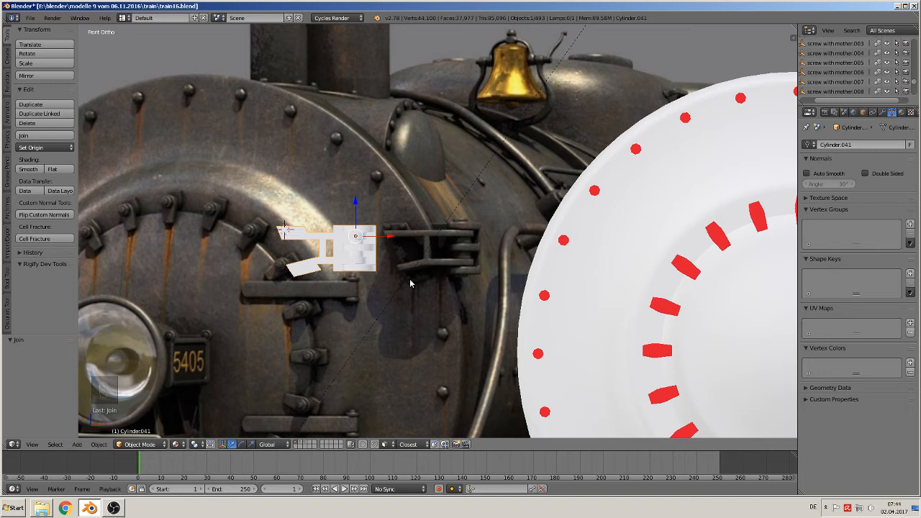
Move the joined hinge bracket to the second layer and show that layer.
{"action": "key", "text": "m"}
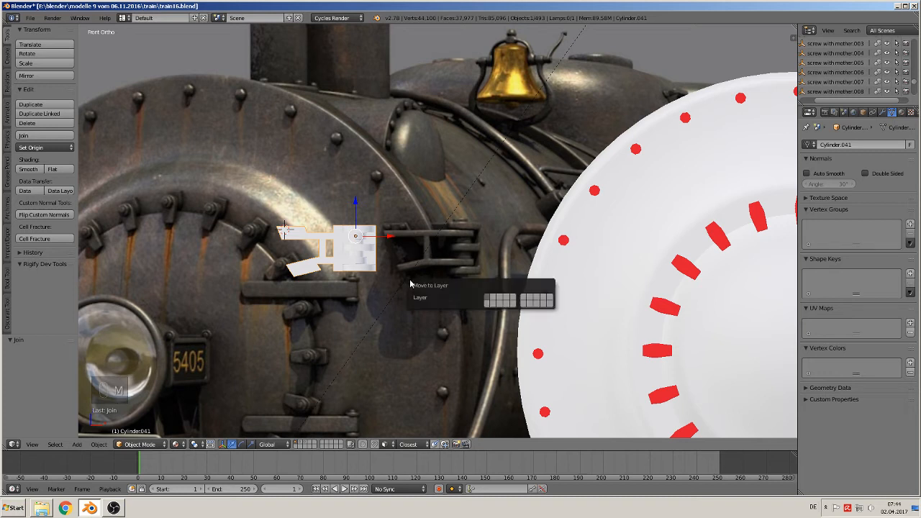
{"action": "left_click", "coordinate": [494, 300]}
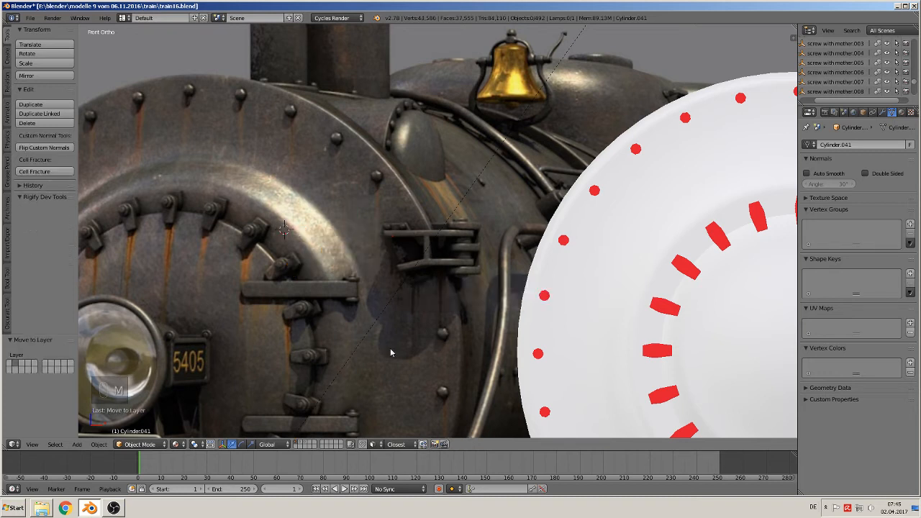
{"action": "left_click", "coordinate": [301, 444]}
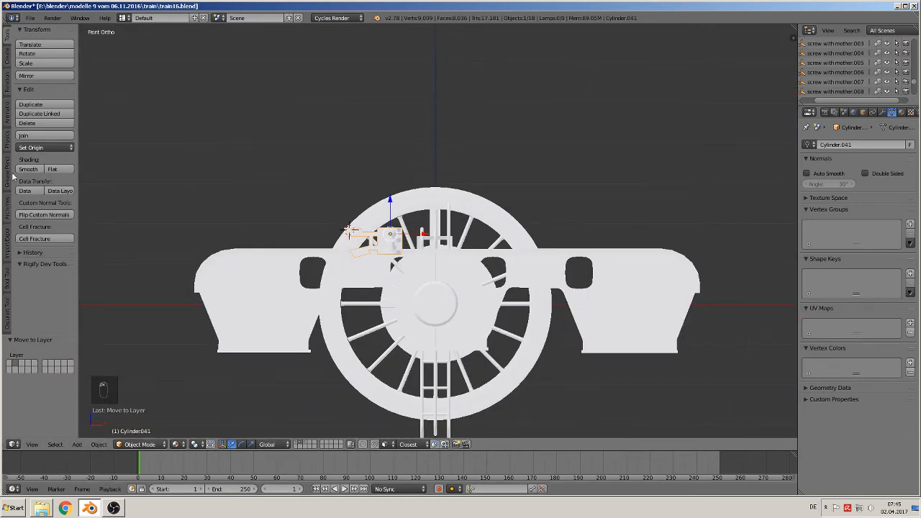
Set the bracket's origin to its geometry and clear its location to the scene centre.
{"action": "left_click", "coordinate": [36, 148]}
{"action": "left_click", "coordinate": [52, 170]}
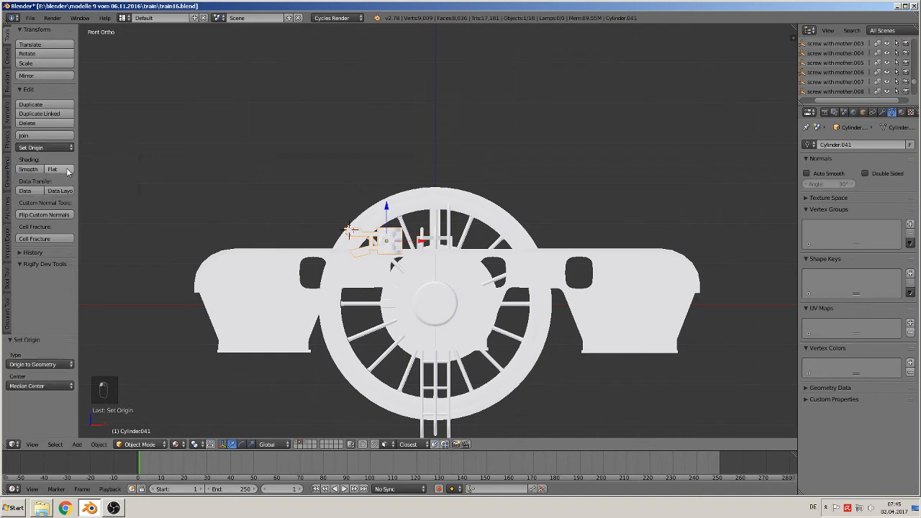
{"action": "key", "text": "alt+g"}
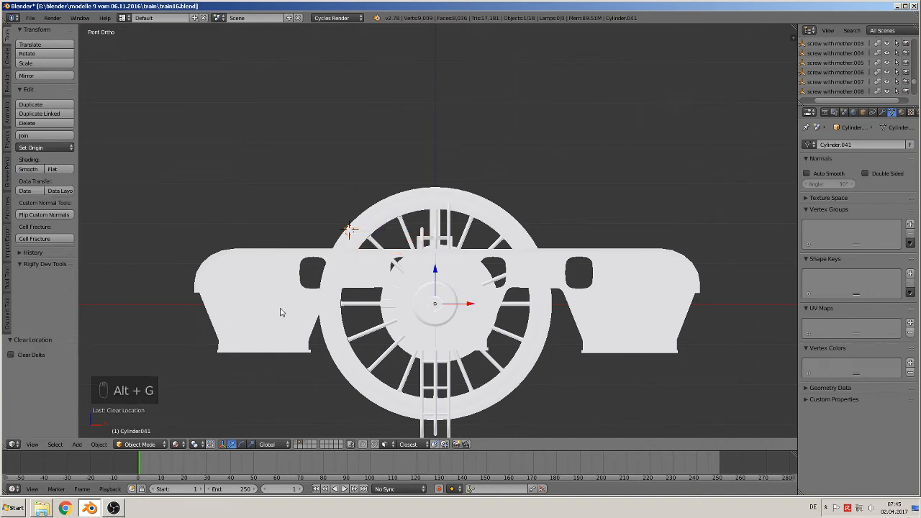
Create a new group from the centred hinge bracket and name it "door front holder 1 side".
{"action": "key", "text": "ctrl+g"}
{"action": "left_click", "coordinate": [51, 363]}
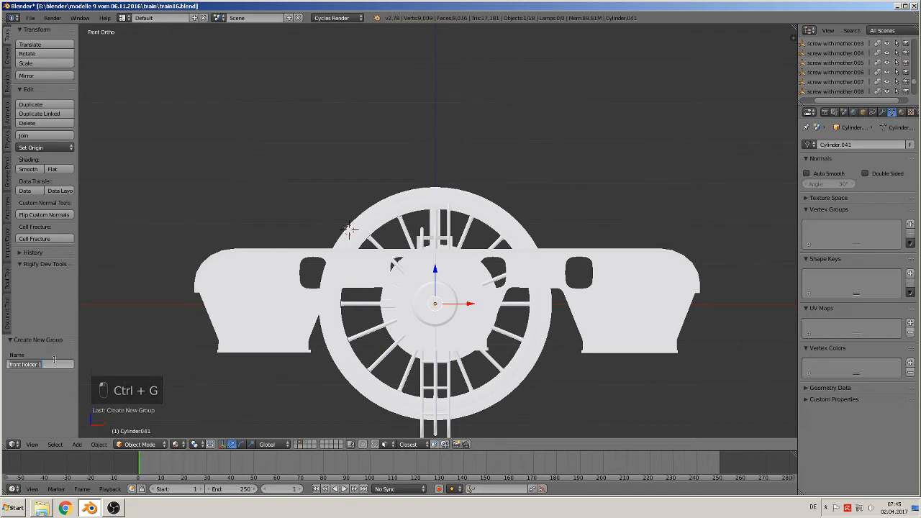
{"action": "type", "text": "ooo"}
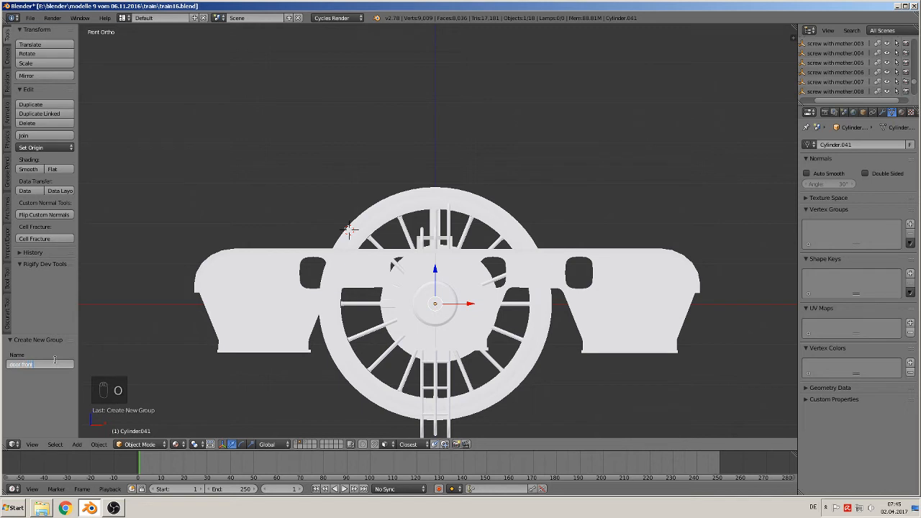
{"action": "type", "text": "r front holder 1 side"}
{"action": "key", "text": "Return"}
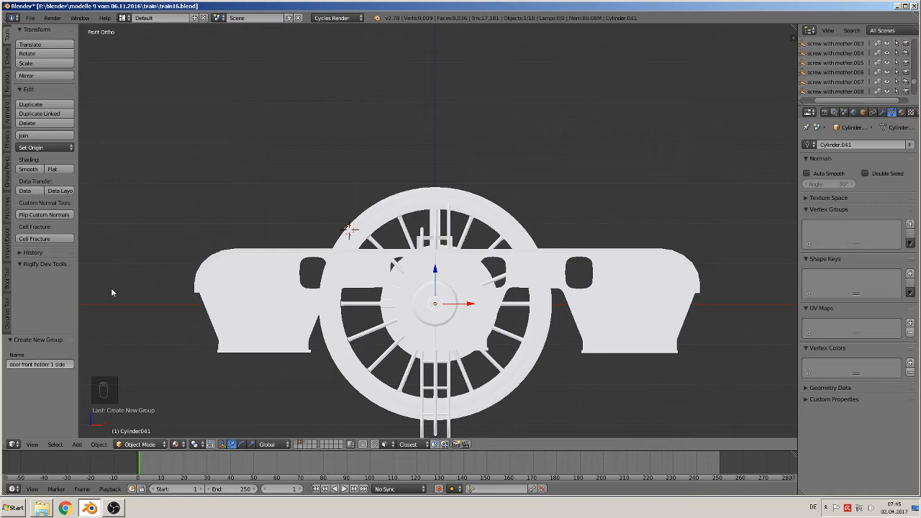
Return to the first layer and add an instance of the group "door front holder 1 side".
{"action": "left_click", "coordinate": [297, 444]}
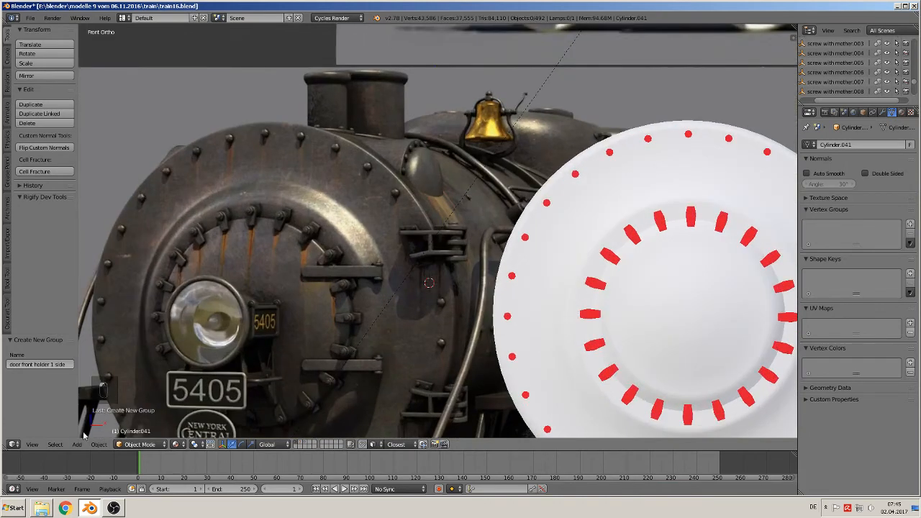
{"action": "left_click", "coordinate": [77, 443]}
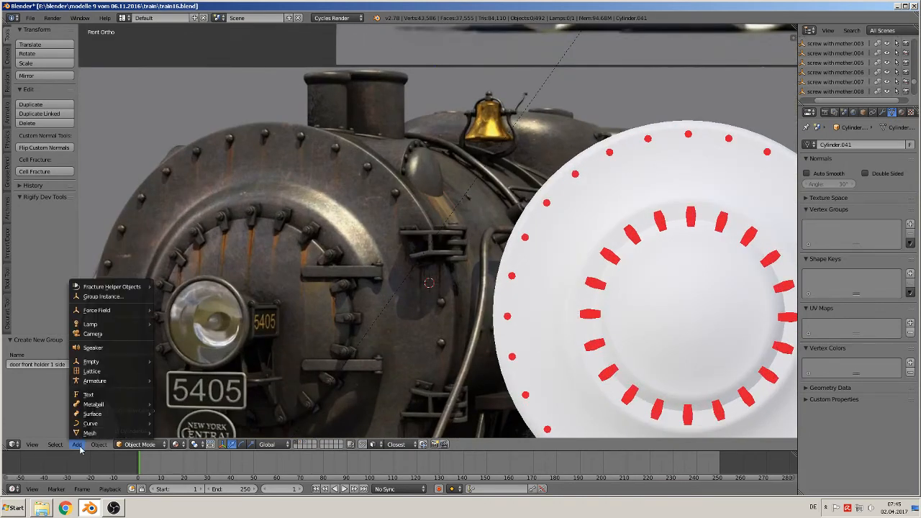
{"action": "left_click", "coordinate": [113, 313]}
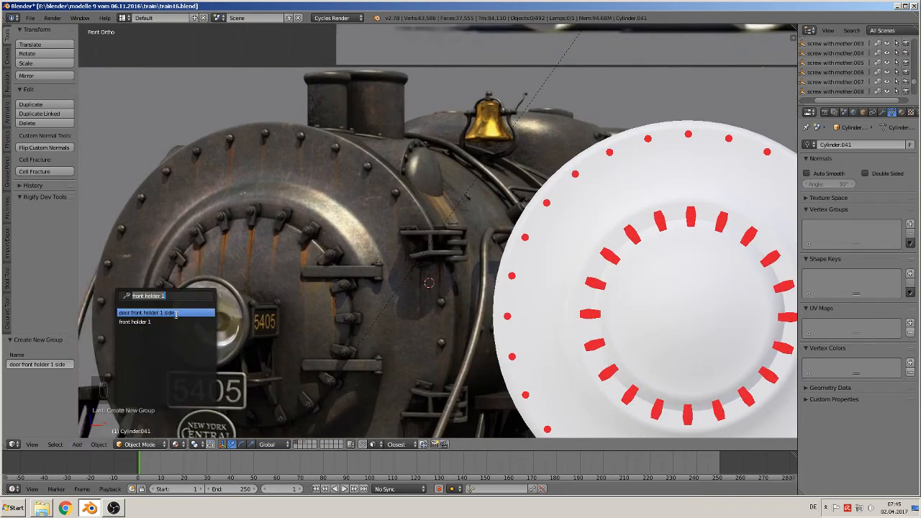
{"action": "left_click", "coordinate": [179, 312]}
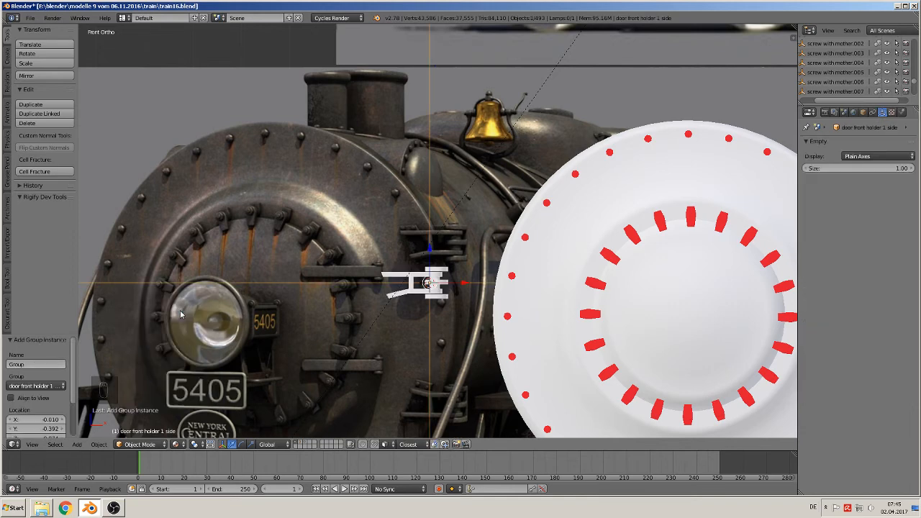
Move the new bracket instance about -0.054 along Y and return to the front view.
{"action": "scroll", "coordinate": [435, 299], "scroll_direction": "up", "scroll_amount": 5}
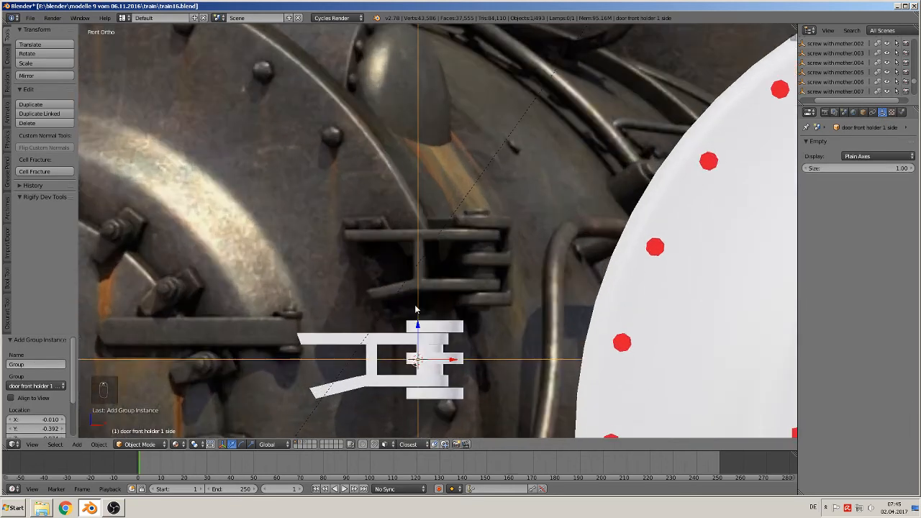
{"action": "middle_click_drag", "start_coordinate": [428, 356], "coordinate": [456, 389]}
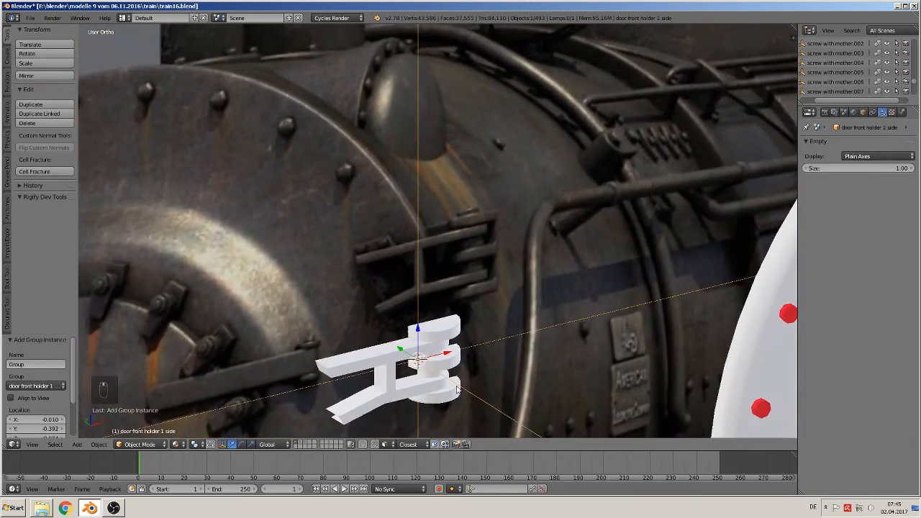
{"action": "left_click_drag", "start_coordinate": [400, 352], "coordinate": [430, 373]}
{"action": "key", "text": "KP_1"}
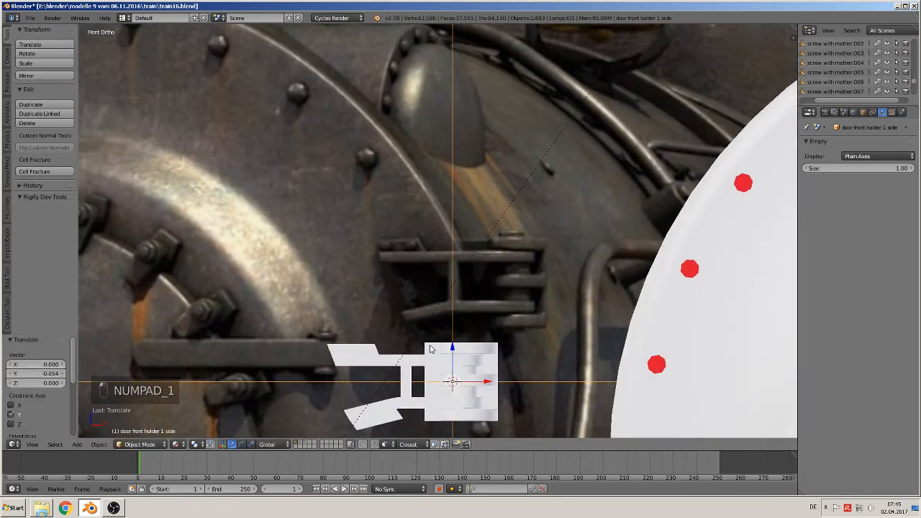
Place the 3D cursor near the outer end of the bracket's upper tab and add a "screw with mother" group instance there.
{"action": "middle_click_drag", "start_coordinate": [381, 358], "coordinate": [487, 309], "text": "shift"}
{"action": "scroll", "coordinate": [488, 310], "scroll_direction": "up", "scroll_amount": 4}
{"action": "middle_click_drag", "start_coordinate": [505, 352], "coordinate": [423, 207], "text": "shift"}
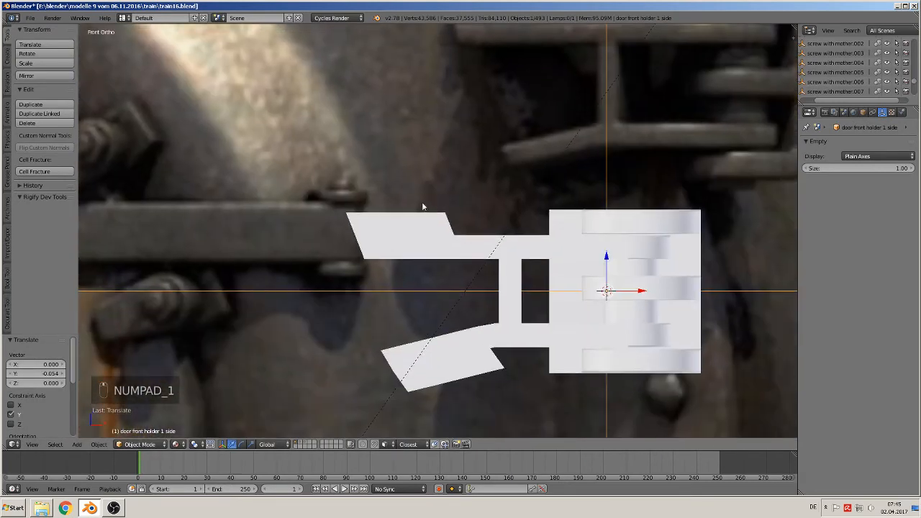
{"action": "left_click", "coordinate": [367, 226]}
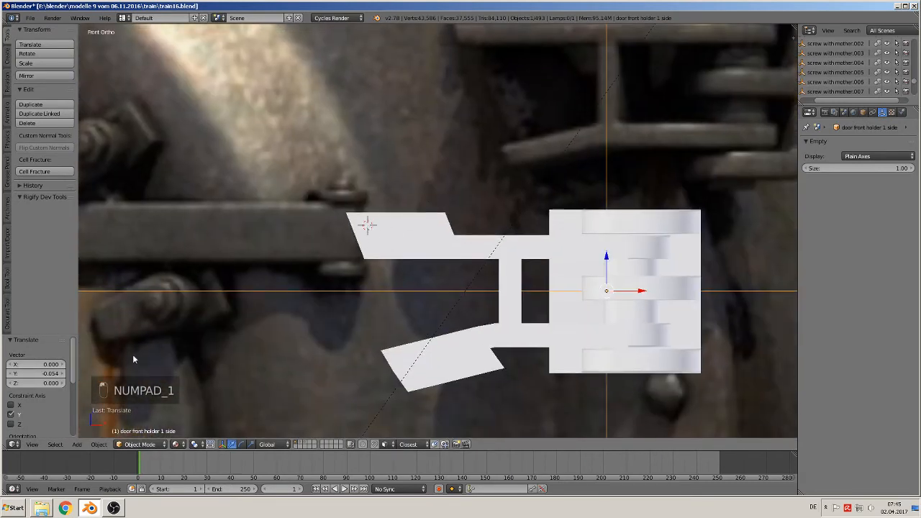
{"action": "left_click", "coordinate": [78, 446]}
{"action": "left_click", "coordinate": [90, 297]}
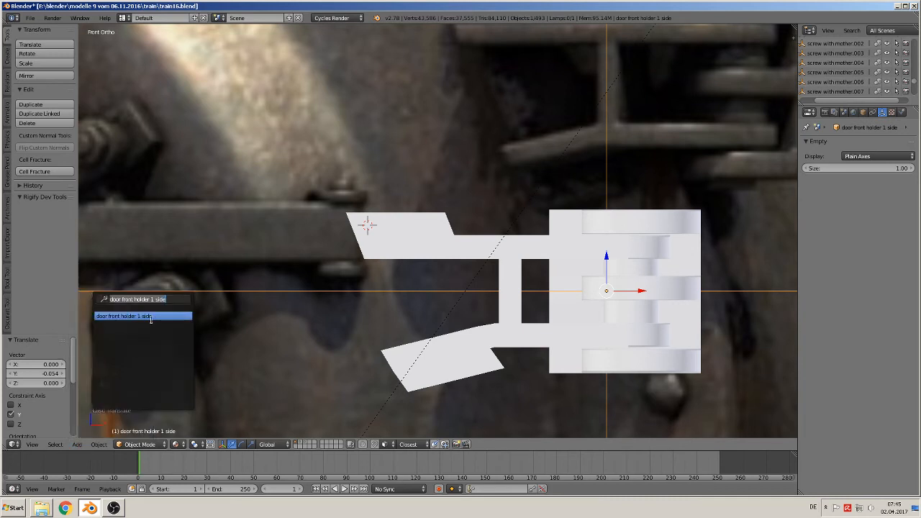
{"action": "key", "text": "BackSpace"}
{"action": "key", "text": "Down"}
{"action": "key", "text": "Down"}
{"action": "key", "text": "Down"}
{"action": "key", "text": "Down"}
{"action": "key", "text": "Down"}
{"action": "key", "text": "Down"}
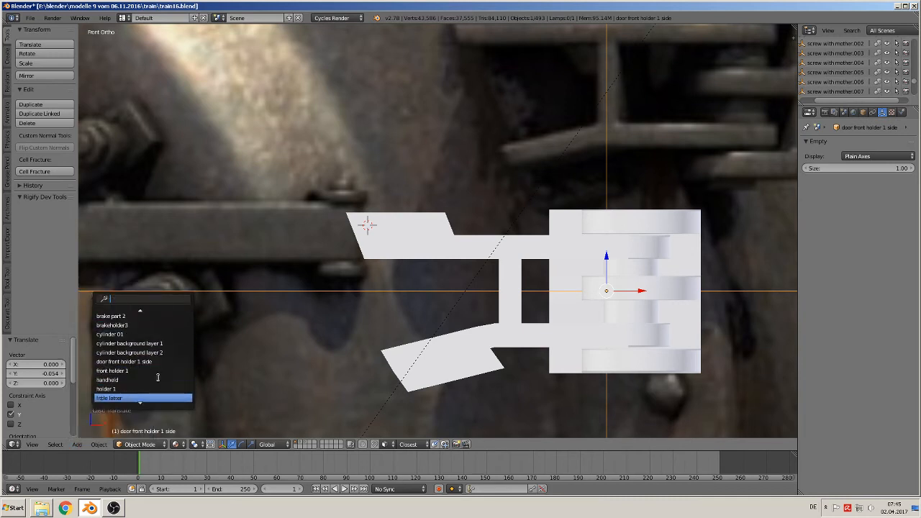
{"action": "key", "text": "Return"}
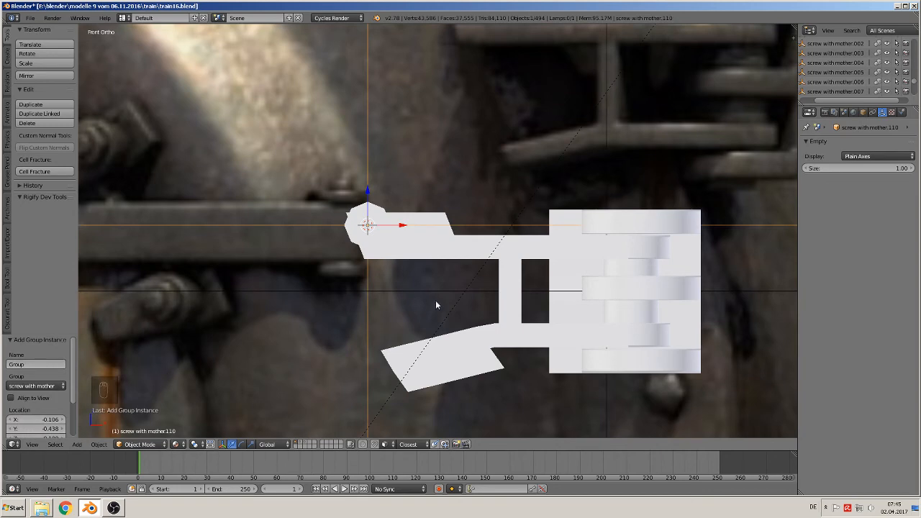
Scale the screw down to fit the upper tab and seat it against the tab's face.
{"action": "key", "text": "s"}
{"action": "left_click", "coordinate": [415, 271]}
{"action": "mouse_move", "coordinate": [415, 271]}
{"action": "middle_mouse_down"}
{"action": "mouse_move", "coordinate": [477, 308]}
{"action": "mouse_move", "coordinate": [415, 281]}
{"action": "middle_mouse_up"}
{"action": "scroll", "coordinate": [415, 281], "scroll_direction": "up", "scroll_amount": 2}
{"action": "left_click_drag", "start_coordinate": [311, 211], "coordinate": [279, 216]}
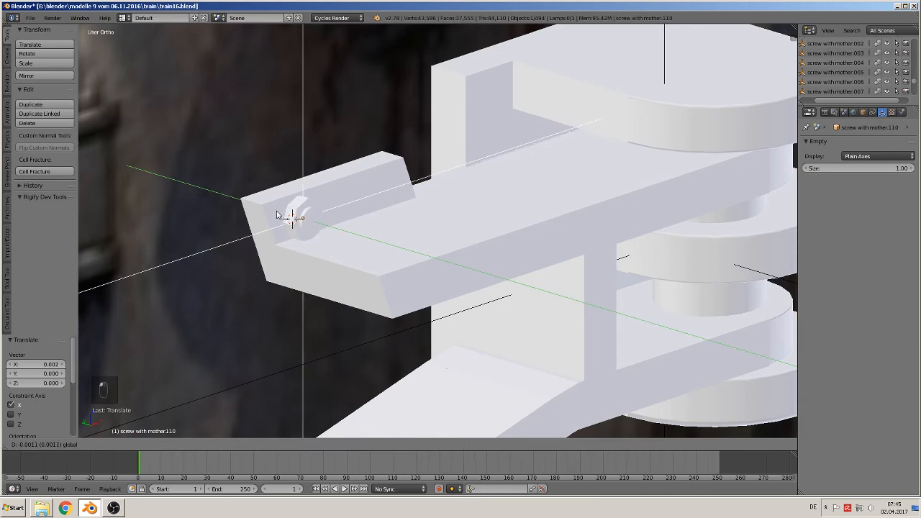
{"action": "middle_click_drag", "start_coordinate": [279, 215], "coordinate": [234, 232]}
Duplicate the screw about 0.022 along X to the inner end of the upper tab.
{"action": "key", "text": "shift+d"}
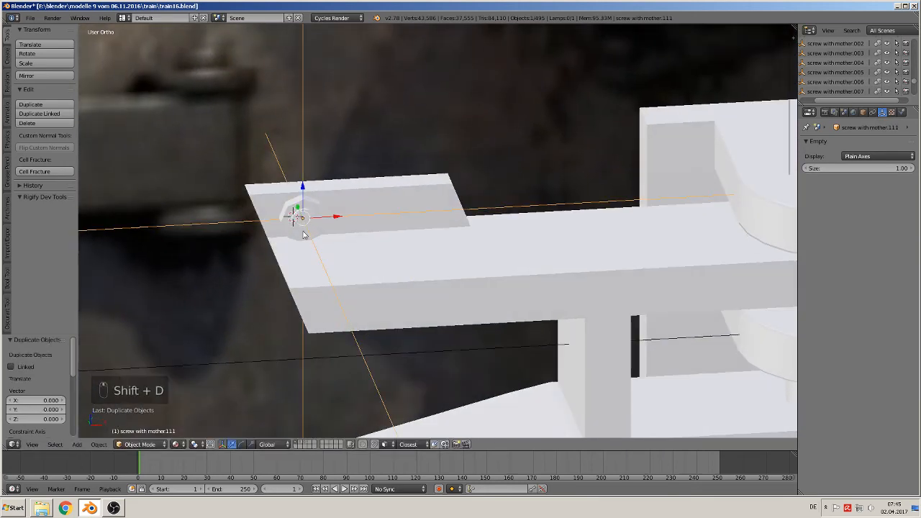
{"action": "left_click", "coordinate": [448, 214]}
{"action": "middle_click_drag", "start_coordinate": [448, 213], "coordinate": [484, 236]}
{"action": "scroll", "coordinate": [483, 233], "scroll_direction": "down", "scroll_amount": 1}
Reduce the empty display size to 0.01 for both upper screws and the bracket instance.
{"action": "left_click_drag", "start_coordinate": [884, 170], "coordinate": [827, 170]}
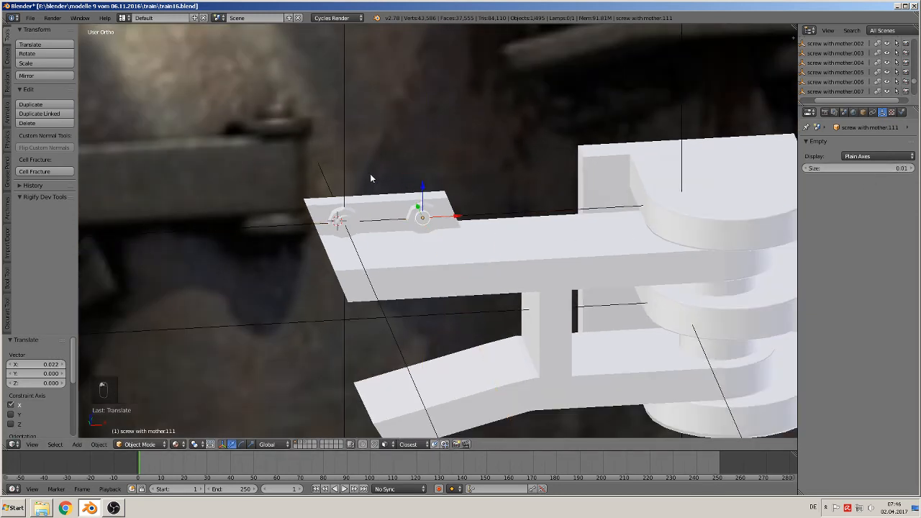
{"action": "right_click", "coordinate": [349, 172]}
{"action": "right_click", "coordinate": [339, 219]}
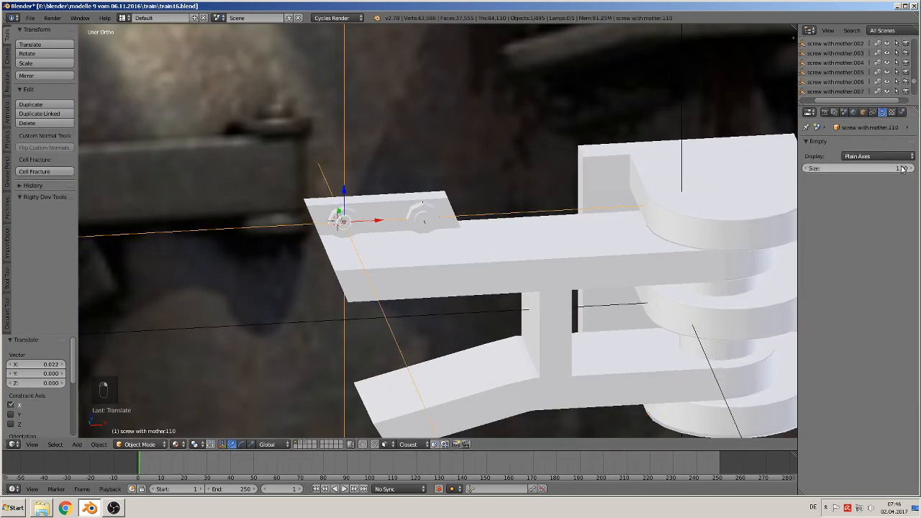
{"action": "scroll", "coordinate": [741, 277], "scroll_direction": "down", "scroll_amount": 2}
{"action": "right_click", "coordinate": [624, 329]}
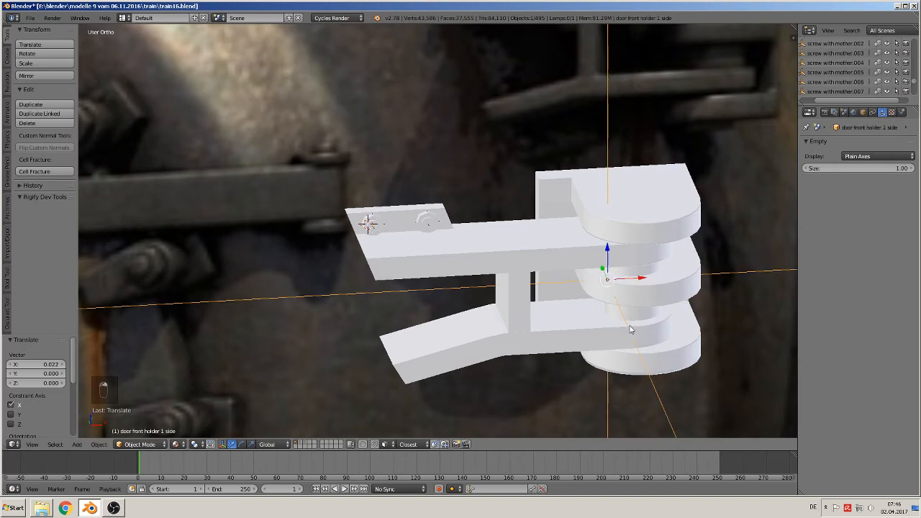
{"action": "left_click_drag", "start_coordinate": [895, 168], "coordinate": [859, 169]}
{"action": "scroll", "coordinate": [585, 288], "scroll_direction": "up", "scroll_amount": 3}
{"action": "middle_click_drag", "start_coordinate": [573, 261], "coordinate": [569, 255]}
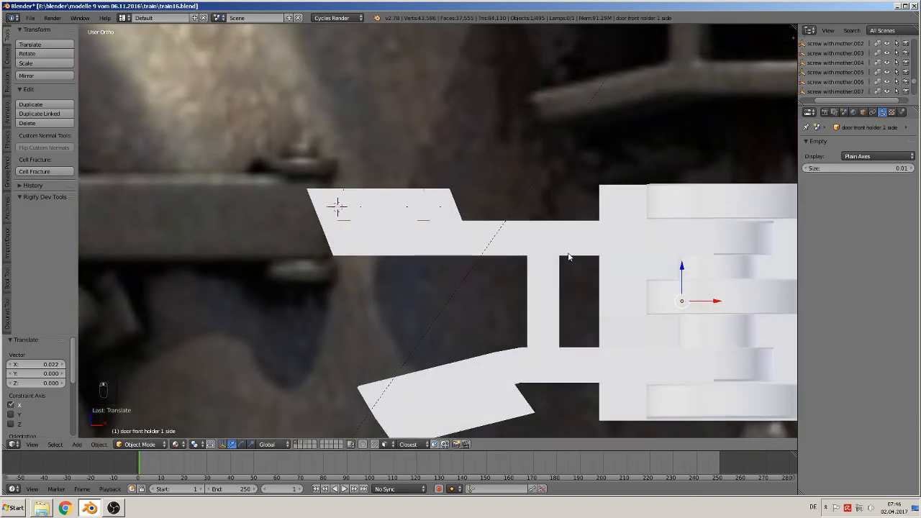
Duplicate the outer upper screw to the outer end of the lower tab, about 0.08 below, and seat it on the face.
{"action": "middle_click_drag", "start_coordinate": [442, 307], "coordinate": [450, 245], "text": "shift"}
{"action": "right_click", "coordinate": [349, 145]}
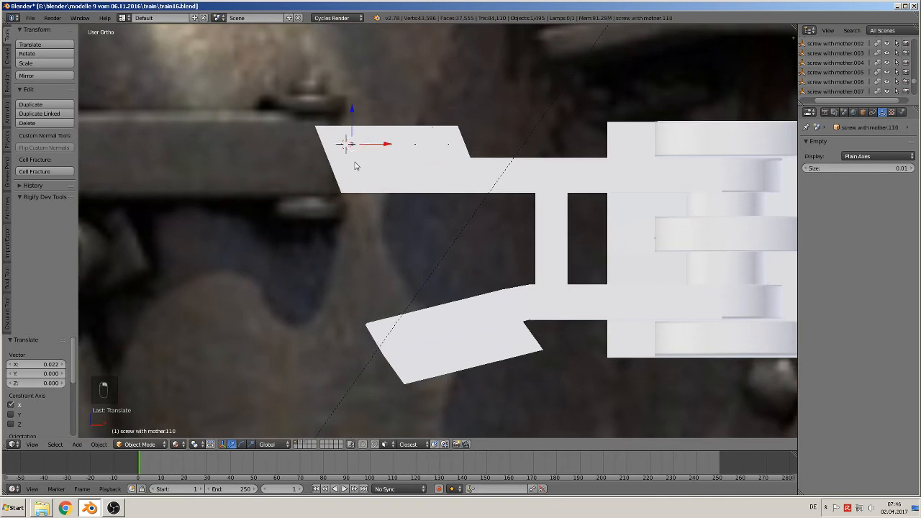
{"action": "key", "text": "shift+d"}
{"action": "left_click", "coordinate": [423, 381]}
{"action": "middle_click_drag", "start_coordinate": [423, 381], "coordinate": [459, 281]}
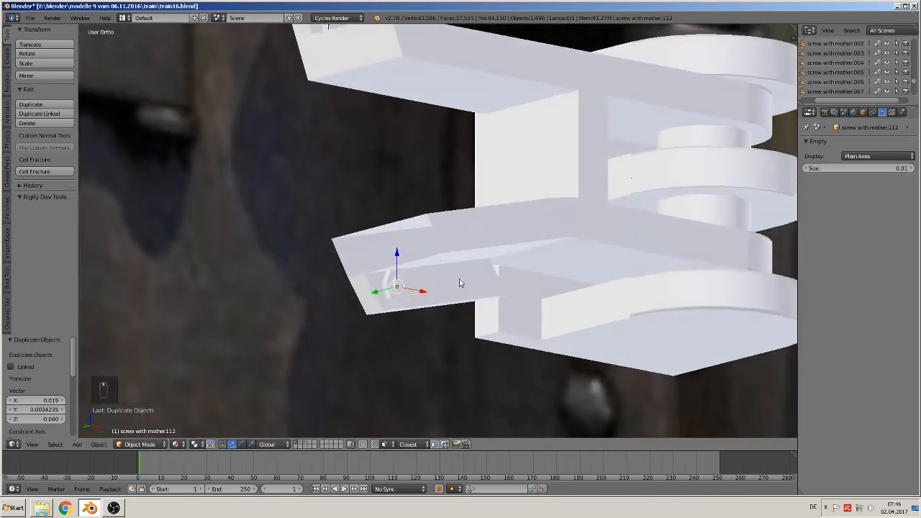
{"action": "scroll", "coordinate": [458, 281], "scroll_direction": "up", "scroll_amount": 3}
{"action": "middle_click_drag", "start_coordinate": [416, 318], "coordinate": [401, 326]}
{"action": "left_click_drag", "start_coordinate": [341, 336], "coordinate": [346, 335]}
{"action": "left_click_drag", "start_coordinate": [373, 292], "coordinate": [374, 296]}
{"action": "middle_click_drag", "start_coordinate": [379, 302], "coordinate": [328, 326]}
Duplicate the lower screw to the inner end of the lower tab, about 0.025 along X, and adjust its depth along Y.
{"action": "key", "text": "shift+d"}
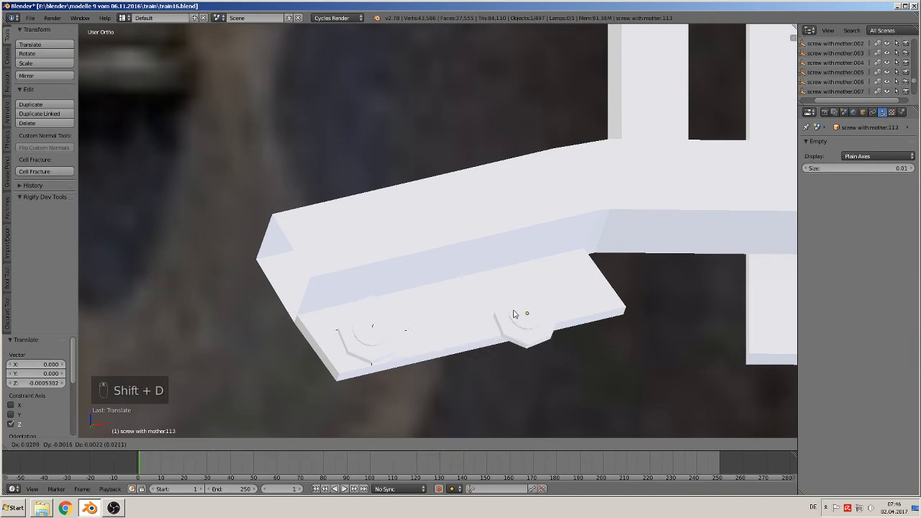
{"action": "left_click", "coordinate": [539, 288]}
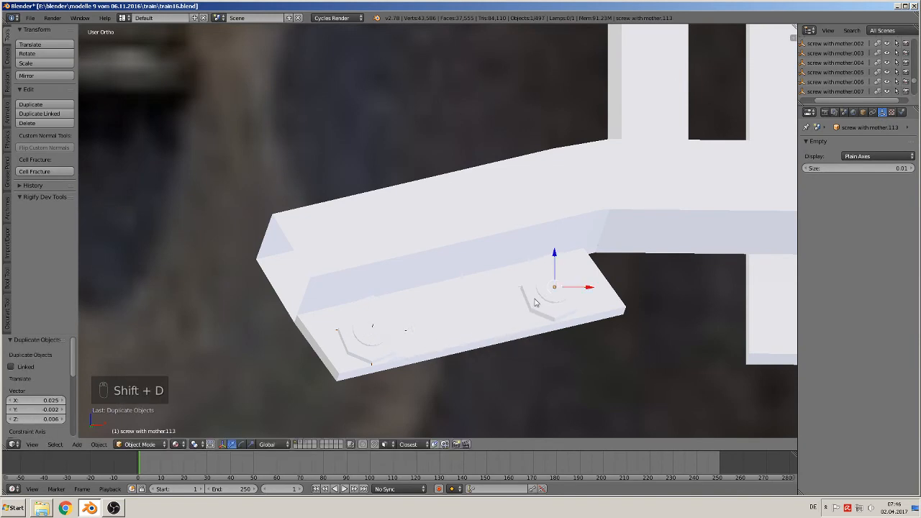
{"action": "middle_click_drag", "start_coordinate": [539, 288], "coordinate": [486, 229]}
{"action": "left_click_drag", "start_coordinate": [563, 311], "coordinate": [581, 336]}
{"action": "middle_click_drag", "start_coordinate": [581, 336], "coordinate": [610, 400]}
{"action": "scroll", "coordinate": [568, 360], "scroll_direction": "down", "scroll_amount": 5}
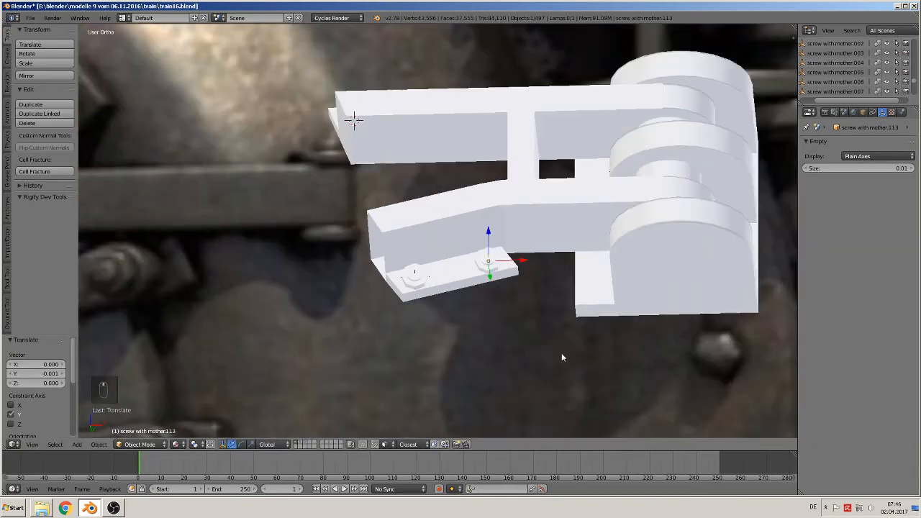
{"action": "middle_click_drag", "start_coordinate": [503, 290], "coordinate": [489, 270]}
{"action": "scroll", "coordinate": [401, 266], "scroll_direction": "up", "scroll_amount": 4}
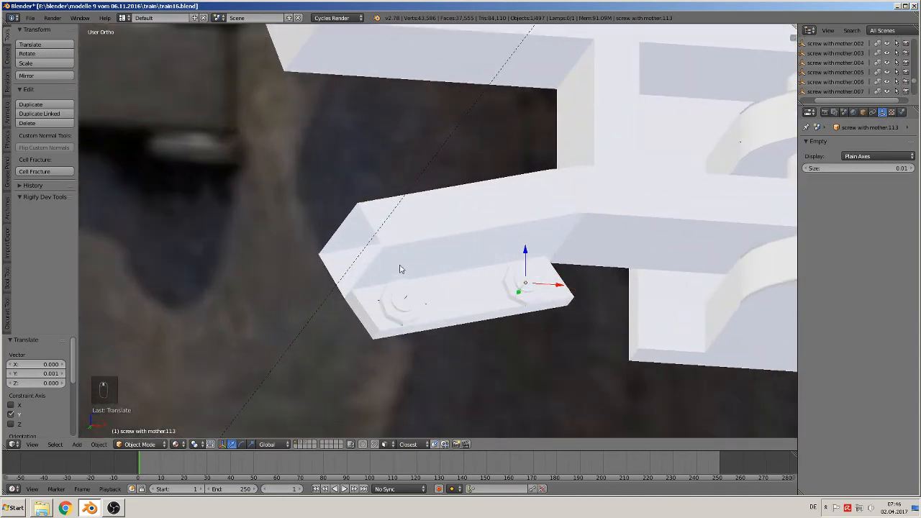
{"action": "right_click", "coordinate": [363, 251]}
{"action": "key", "text": "Tab"}
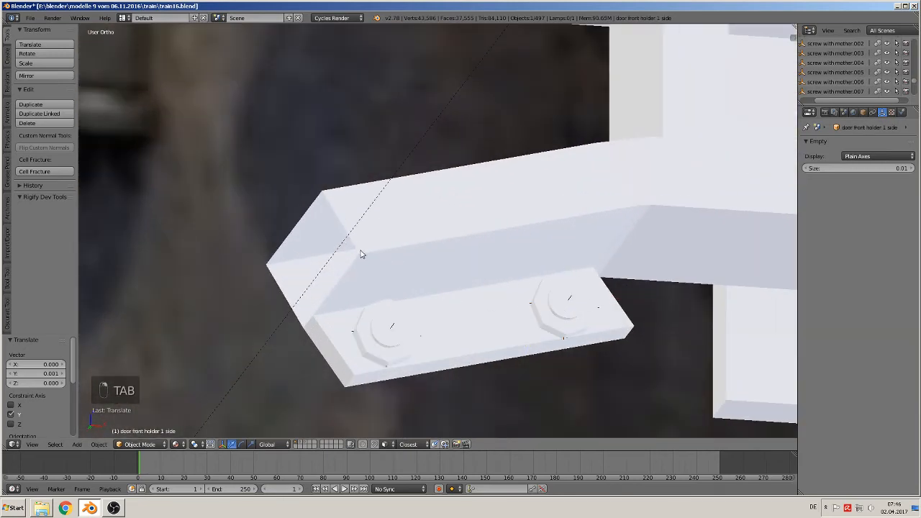
{"action": "scroll", "coordinate": [414, 313], "scroll_direction": "down", "scroll_amount": 5}
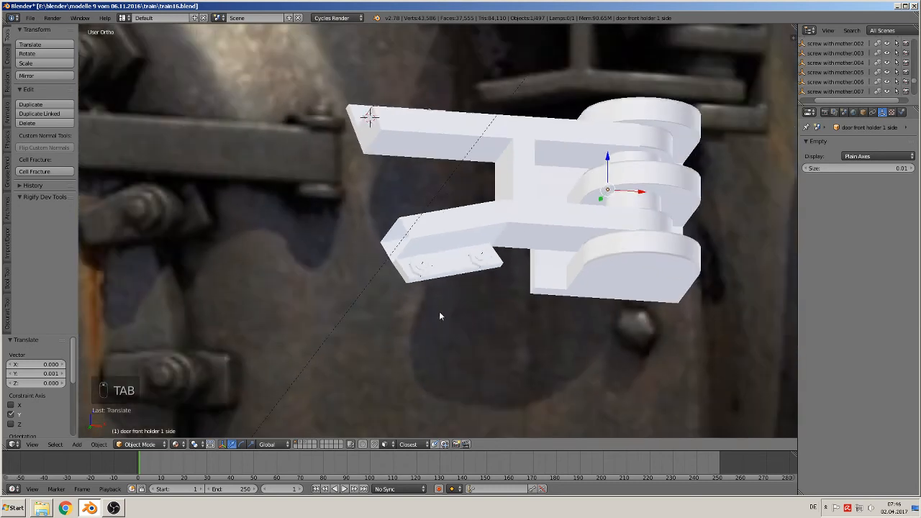
Parent each of the two lower-tab screws to the bracket instance with the Object option.
{"action": "middle_click_drag", "start_coordinate": [460, 290], "coordinate": [381, 313]}
{"action": "right_click", "coordinate": [381, 312]}
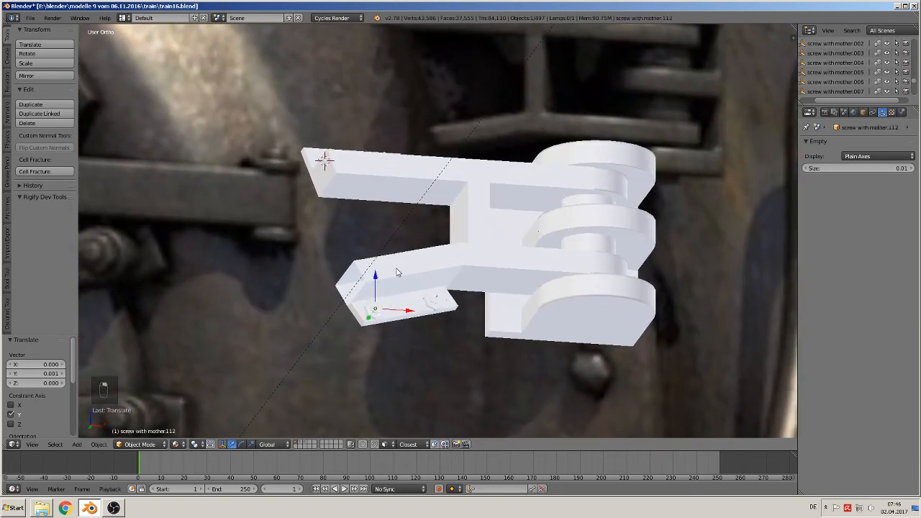
{"action": "right_click", "coordinate": [397, 272]}
{"action": "key", "text": "ctrl+p"}
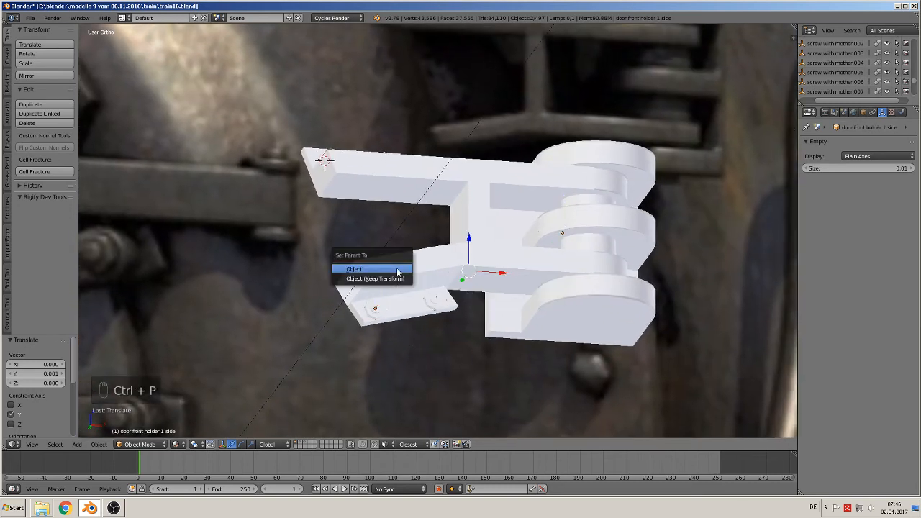
{"action": "left_click", "coordinate": [398, 272]}
{"action": "right_click", "coordinate": [436, 303]}
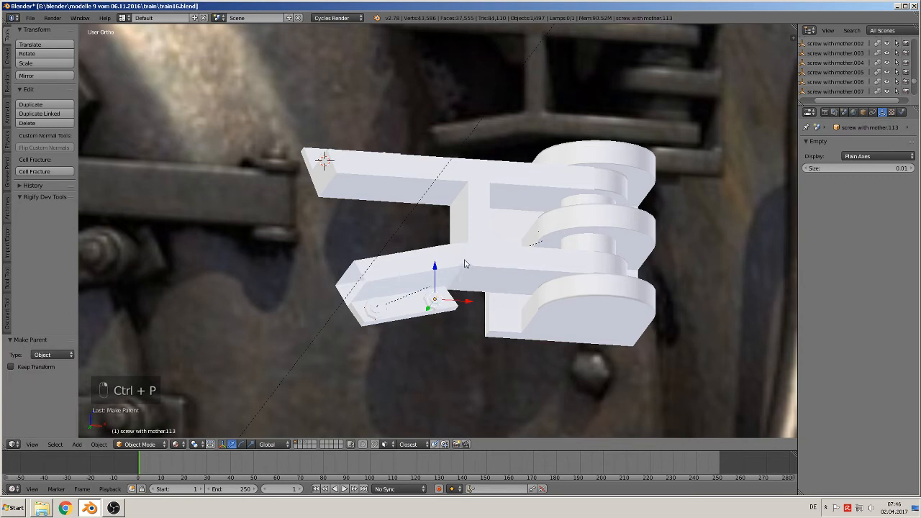
{"action": "right_click", "coordinate": [464, 264]}
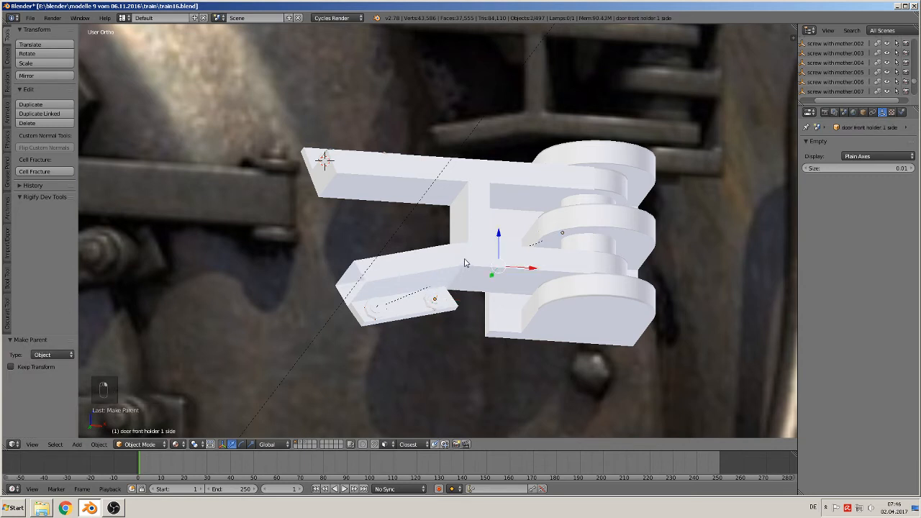
{"action": "key", "text": "ctrl+p"}
{"action": "left_click", "coordinate": [464, 264]}
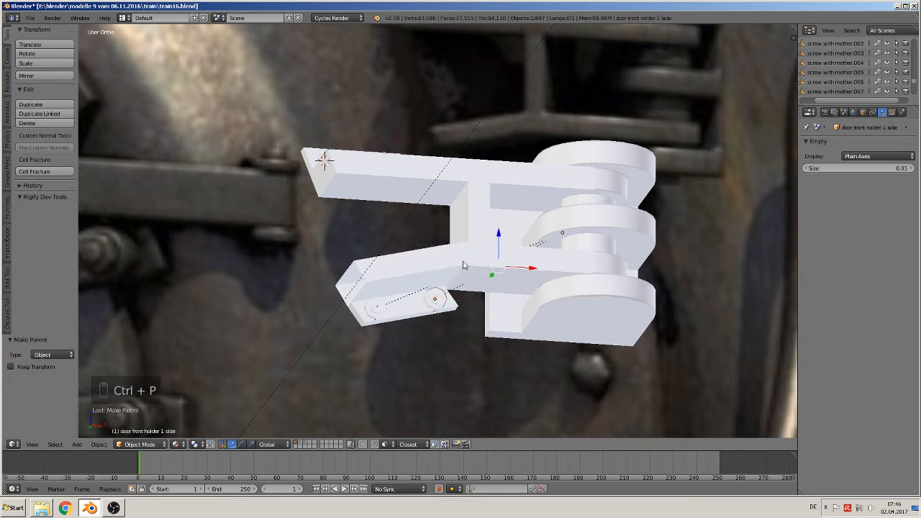
Parent each of the two upper-tab screws to the bracket instance with the Object option.
{"action": "middle_click_drag", "start_coordinate": [464, 264], "coordinate": [375, 213]}
{"action": "right_click", "coordinate": [325, 168]}
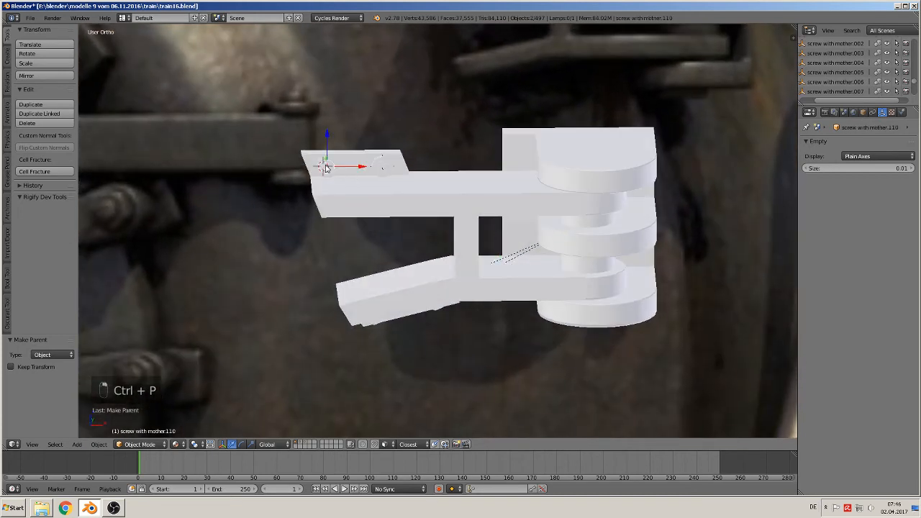
{"action": "right_click", "coordinate": [374, 199]}
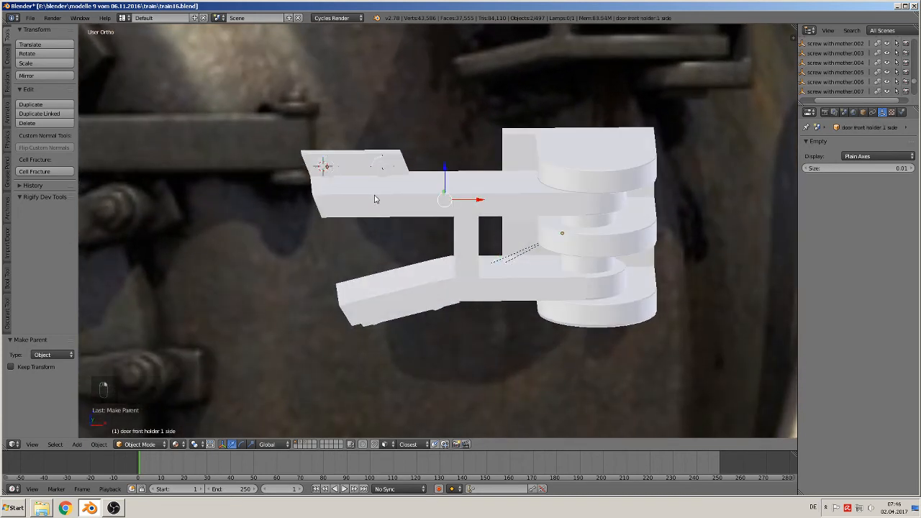
{"action": "key", "text": "ctrl+p"}
{"action": "left_click", "coordinate": [374, 199]}
{"action": "right_click", "coordinate": [379, 166]}
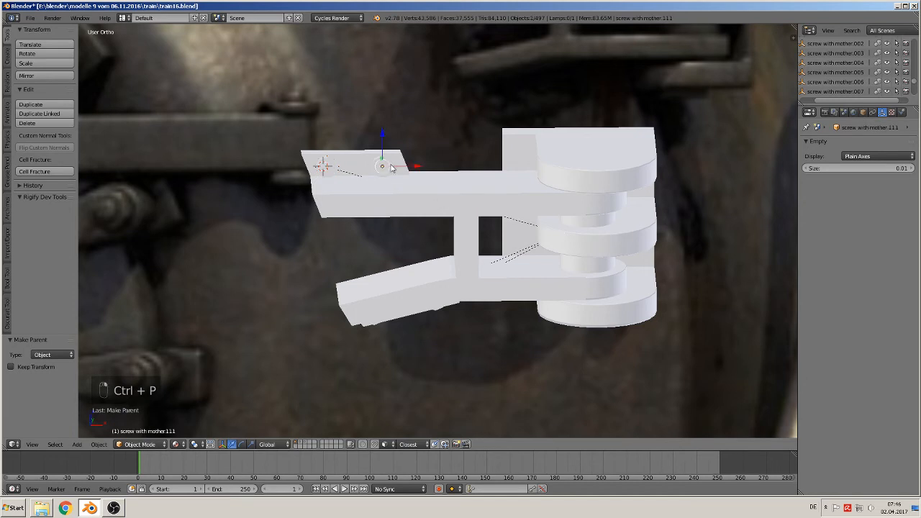
{"action": "right_click", "coordinate": [431, 194], "text": "shift"}
{"action": "key", "text": "ctrl+p"}
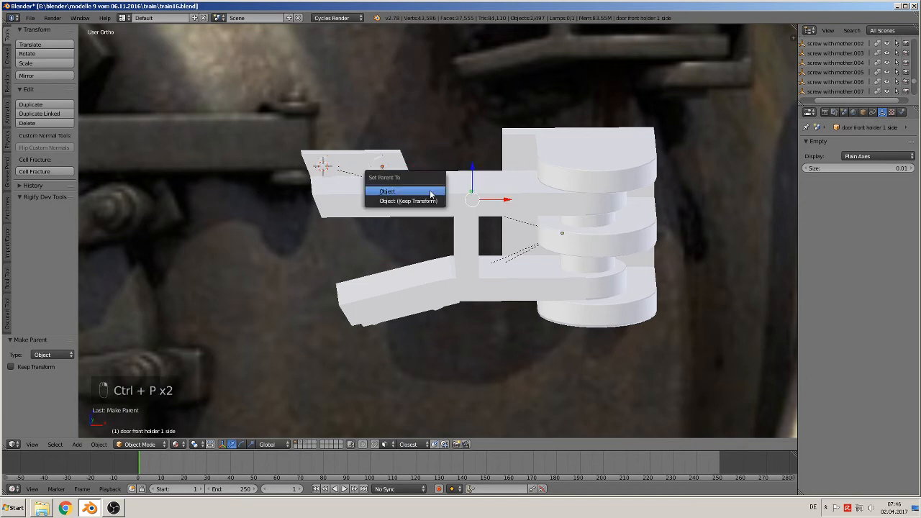
{"action": "left_click", "coordinate": [431, 194]}
Show the layer holding the bracket's source mesh in wireframe and select the bracket mesh.
{"action": "scroll", "coordinate": [416, 232], "scroll_direction": "up", "scroll_amount": 4}
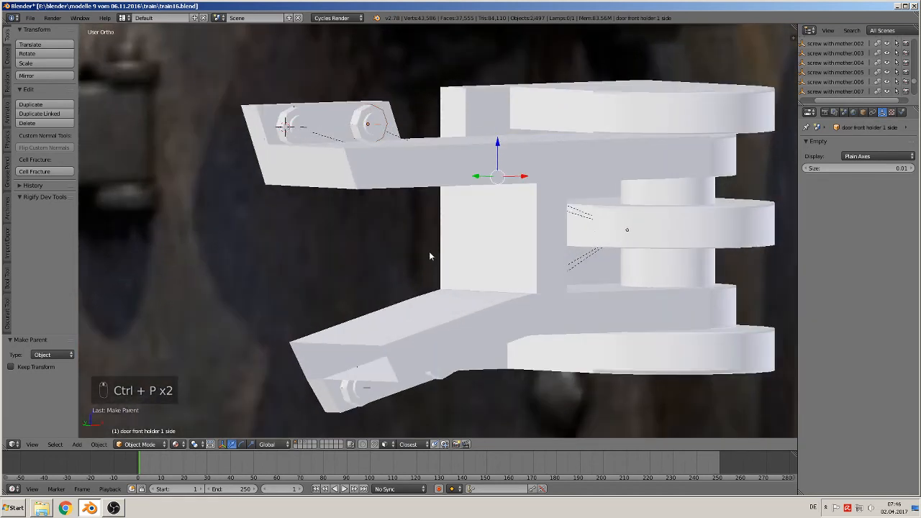
{"action": "left_click", "coordinate": [300, 443]}
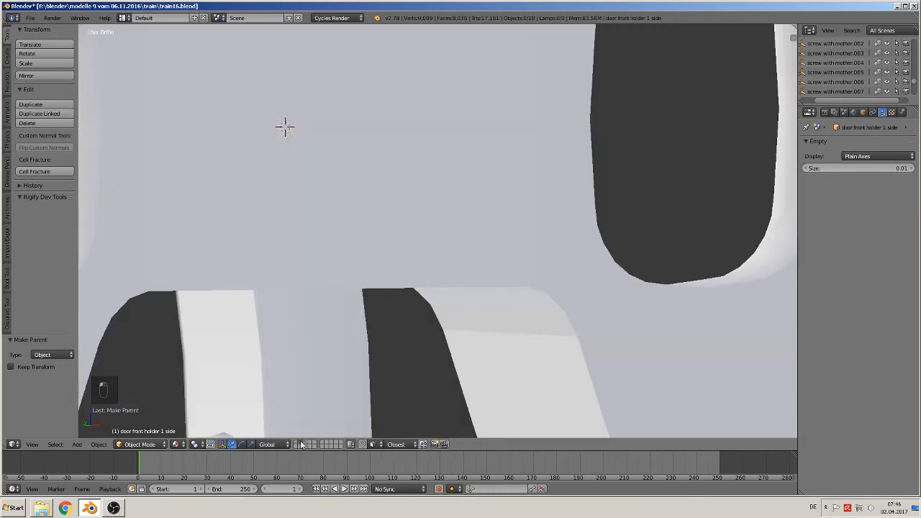
{"action": "scroll", "coordinate": [337, 260], "scroll_direction": "down", "scroll_amount": 8}
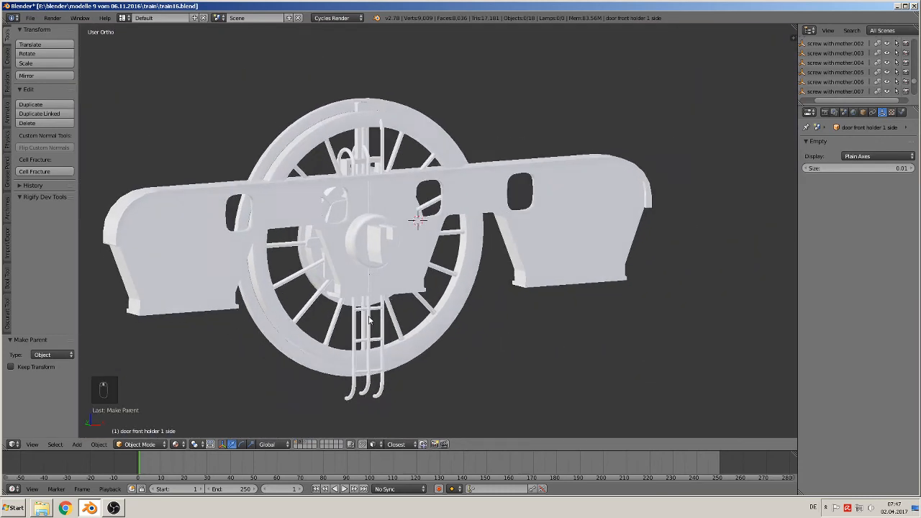
{"action": "key", "text": "z"}
{"action": "scroll", "coordinate": [360, 295], "scroll_direction": "up", "scroll_amount": 6}
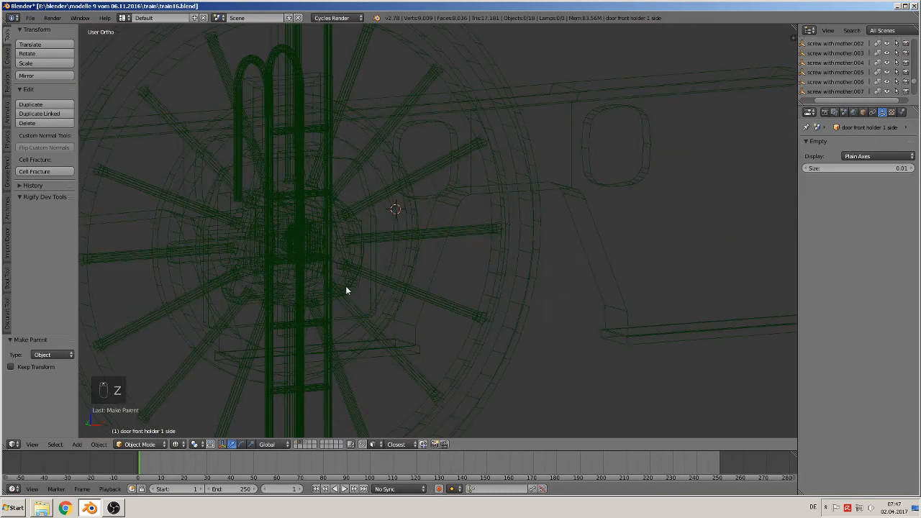
{"action": "scroll", "coordinate": [397, 310], "scroll_direction": "up", "scroll_amount": 2}
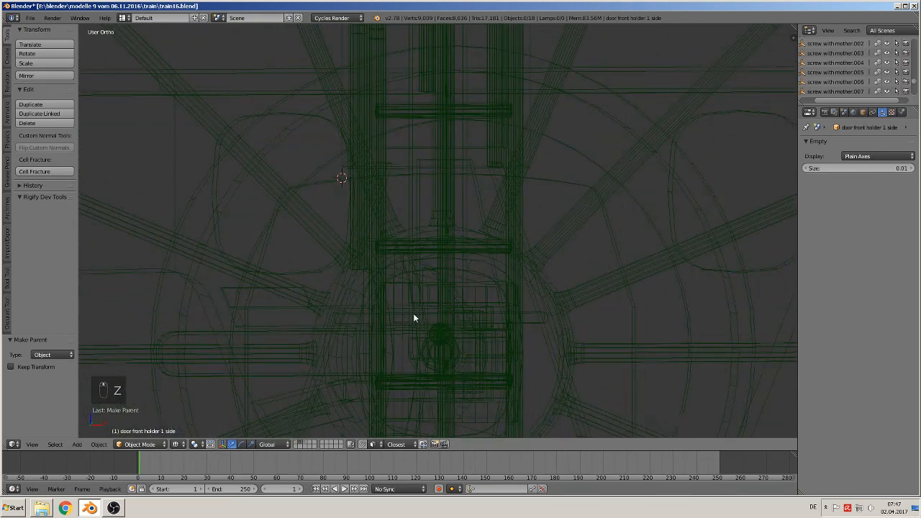
{"action": "middle_click_drag", "start_coordinate": [413, 314], "coordinate": [420, 185], "text": "shift"}
{"action": "right_click", "coordinate": [491, 204]}
{"action": "right_click", "coordinate": [479, 193]}
{"action": "right_click", "coordinate": [486, 168]}
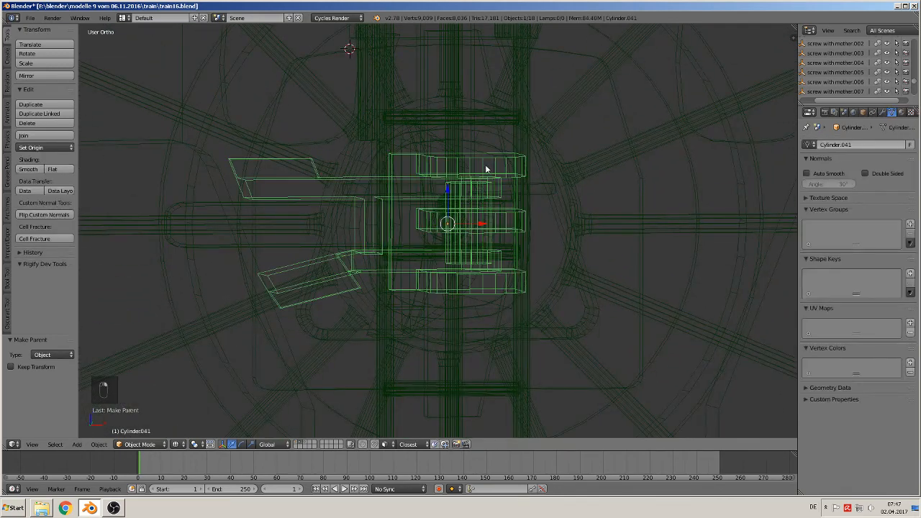
Fill the open edge loop at the outer end of the bracket's lower arm with a face.
{"action": "middle_click_drag", "start_coordinate": [349, 248], "coordinate": [360, 261]}
{"action": "scroll", "coordinate": [359, 261], "scroll_direction": "up", "scroll_amount": 3}
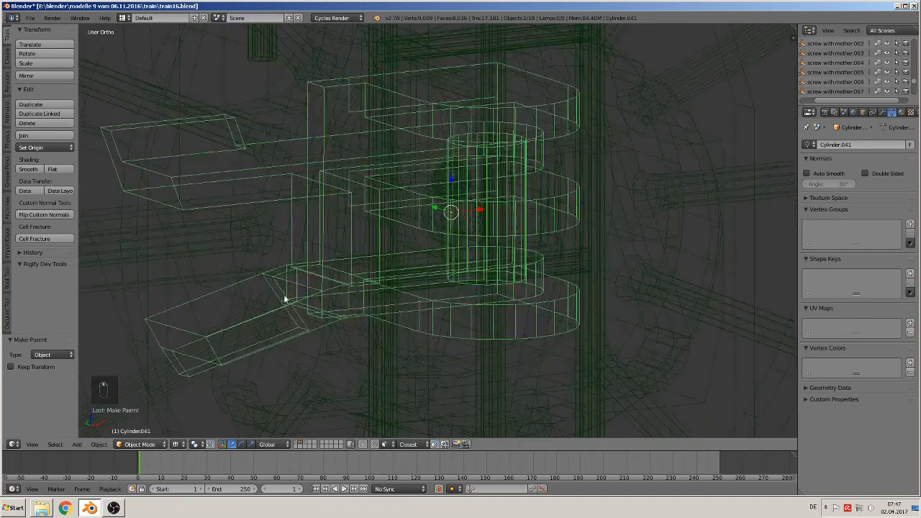
{"action": "middle_click_drag", "start_coordinate": [228, 328], "coordinate": [341, 259], "text": "shift"}
{"action": "scroll", "coordinate": [341, 259], "scroll_direction": "up", "scroll_amount": 4}
{"action": "middle_click_drag", "start_coordinate": [233, 310], "coordinate": [300, 274], "text": "shift"}
{"action": "key", "text": "Tab"}
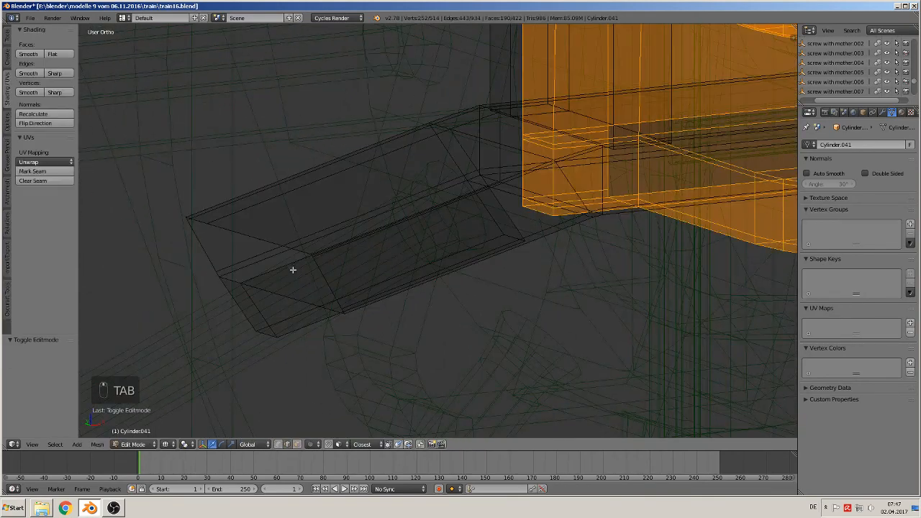
{"action": "right_click", "coordinate": [281, 246], "text": "alt"}
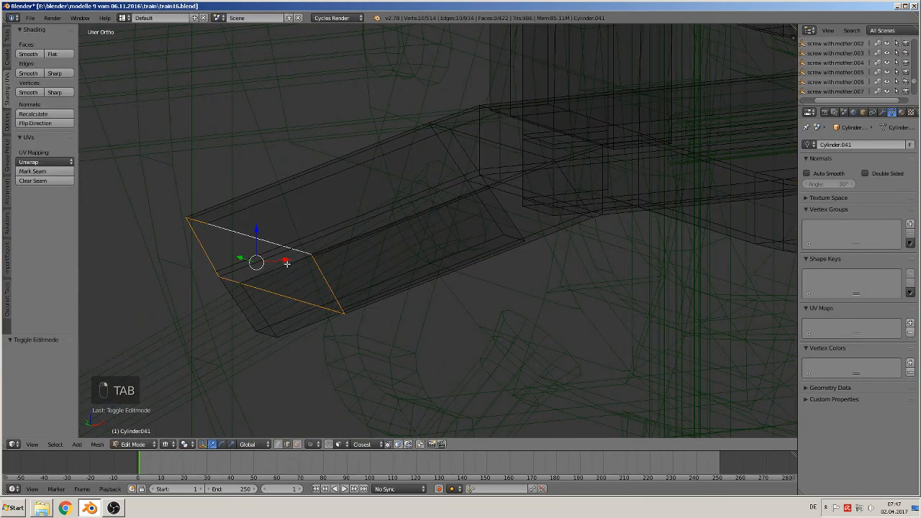
{"action": "key", "text": "f"}
{"action": "key", "text": "Tab"}
{"action": "scroll", "coordinate": [316, 265], "scroll_direction": "down", "scroll_amount": 5}
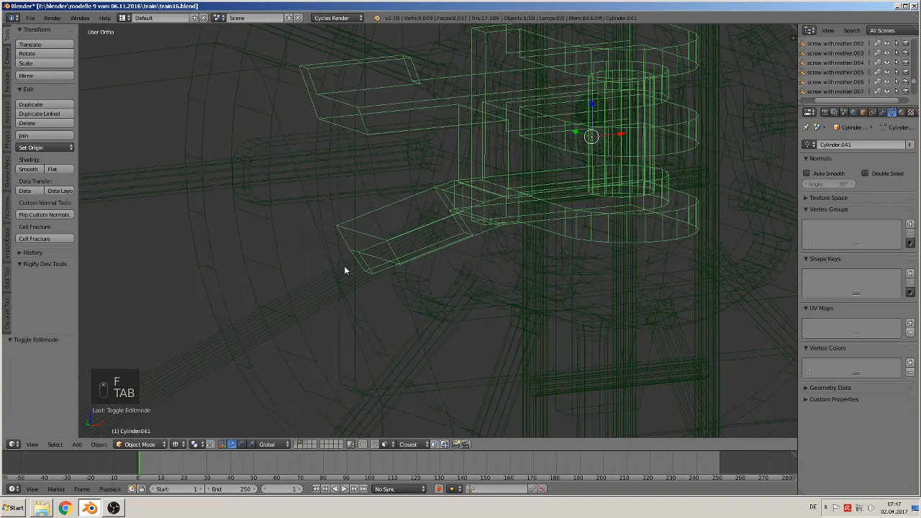
Return to the first layer in front view and restore the shaded display that shows the reference photos.
{"action": "key", "text": "KP_1"}
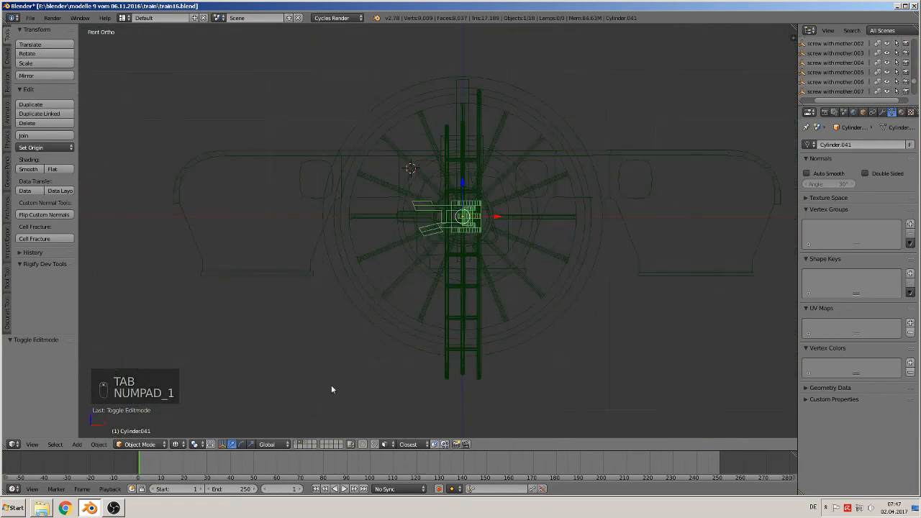
{"action": "left_click", "coordinate": [296, 442]}
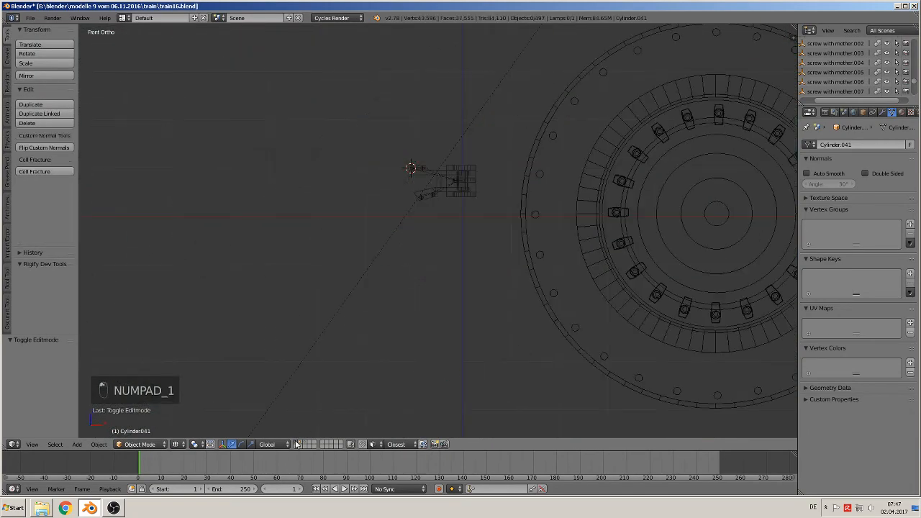
{"action": "left_click", "coordinate": [175, 444]}
{"action": "left_click", "coordinate": [203, 392]}
{"action": "scroll", "coordinate": [600, 280], "scroll_direction": "down", "scroll_amount": 3}
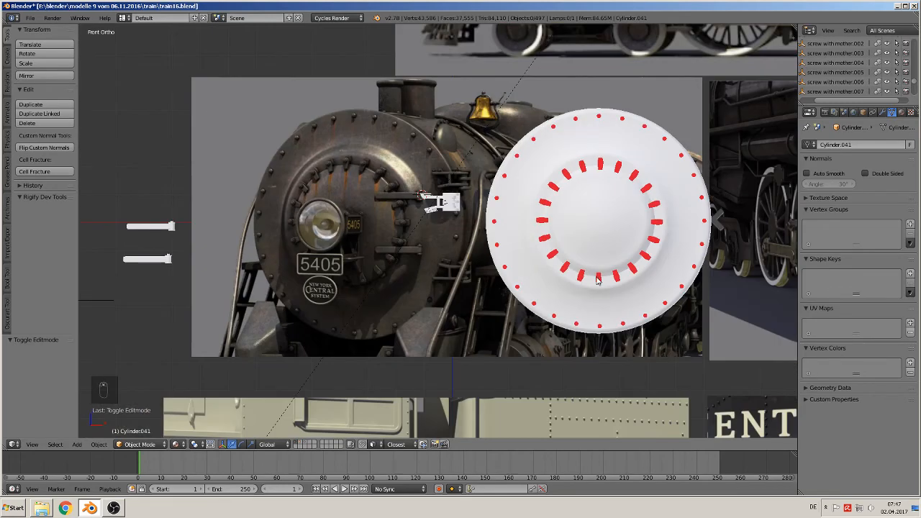
{"action": "middle_click_drag", "start_coordinate": [598, 280], "coordinate": [477, 308], "text": "shift"}
{"action": "scroll", "coordinate": [403, 308], "scroll_direction": "up", "scroll_amount": 2}
{"action": "scroll", "coordinate": [381, 302], "scroll_direction": "up", "scroll_amount": 3}
{"action": "scroll", "coordinate": [331, 287], "scroll_direction": "down", "scroll_amount": 2}
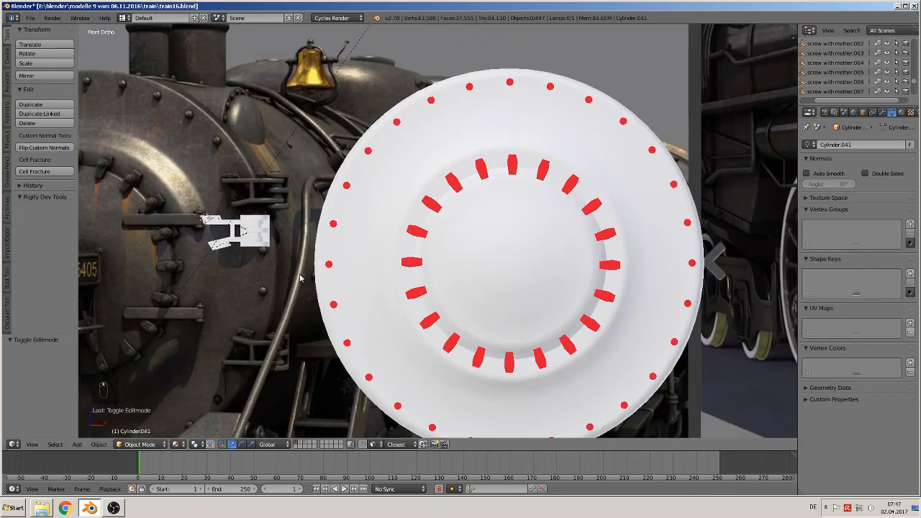
{"action": "key", "text": "Tab"}
{"action": "middle_click_drag", "start_coordinate": [300, 256], "coordinate": [467, 223], "text": "shift"}
{"action": "scroll", "coordinate": [475, 219], "scroll_direction": "up", "scroll_amount": 2}
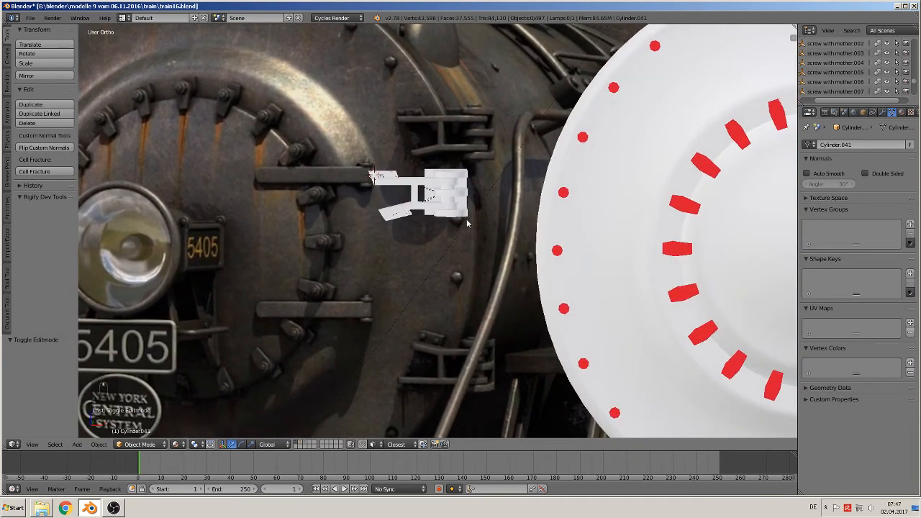
{"action": "scroll", "coordinate": [465, 223], "scroll_direction": "down", "scroll_amount": 4}
{"action": "scroll", "coordinate": [457, 225], "scroll_direction": "up", "scroll_amount": 2}
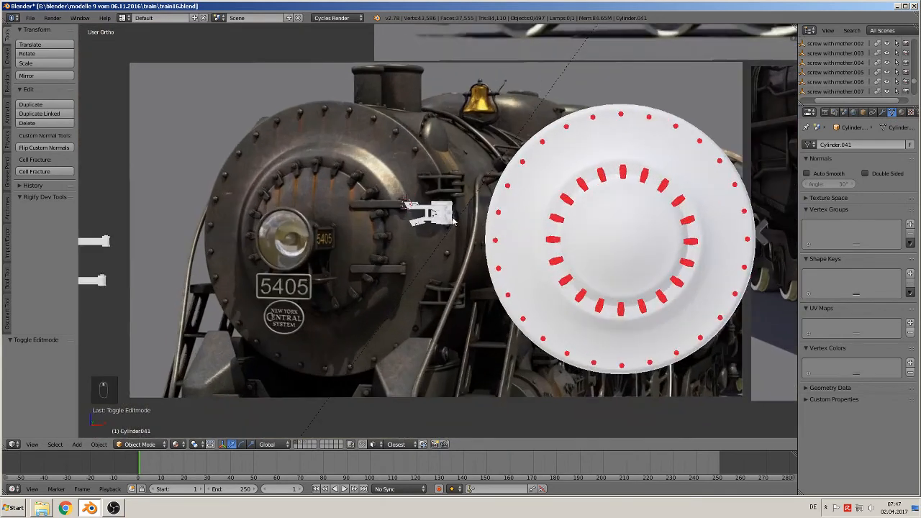
Move the bracket instance off the locomotive photo to the empty area beside it, above the two hinge bars, about -1.007 along X.
{"action": "middle_click_drag", "start_coordinate": [454, 229], "coordinate": [451, 250]}
{"action": "right_click", "coordinate": [451, 250]}
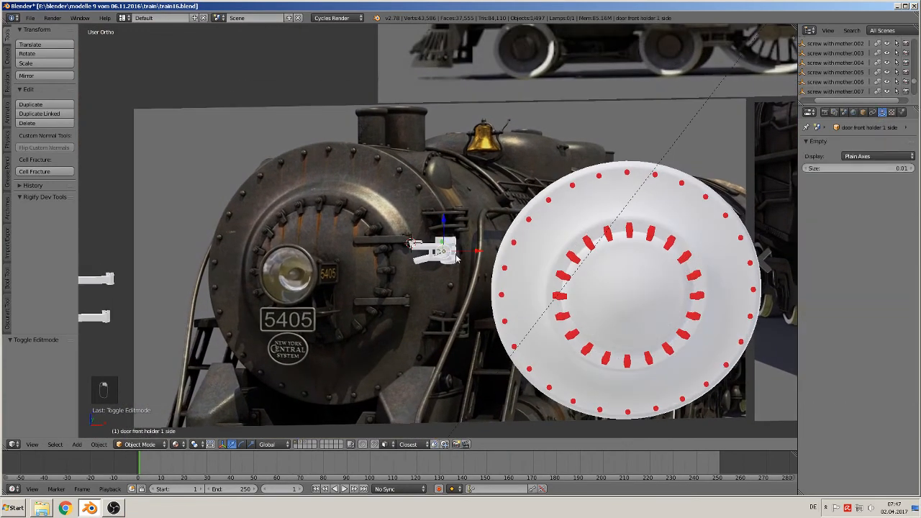
{"action": "key", "text": "g"}
{"action": "left_click", "coordinate": [114, 174]}
{"action": "middle_click_drag", "start_coordinate": [205, 199], "coordinate": [390, 192], "text": "shift"}
Duplicate the bracket instance about 0.22 straight down along Z, between the original and the hinge bars.
{"action": "key", "text": "shift+d"}
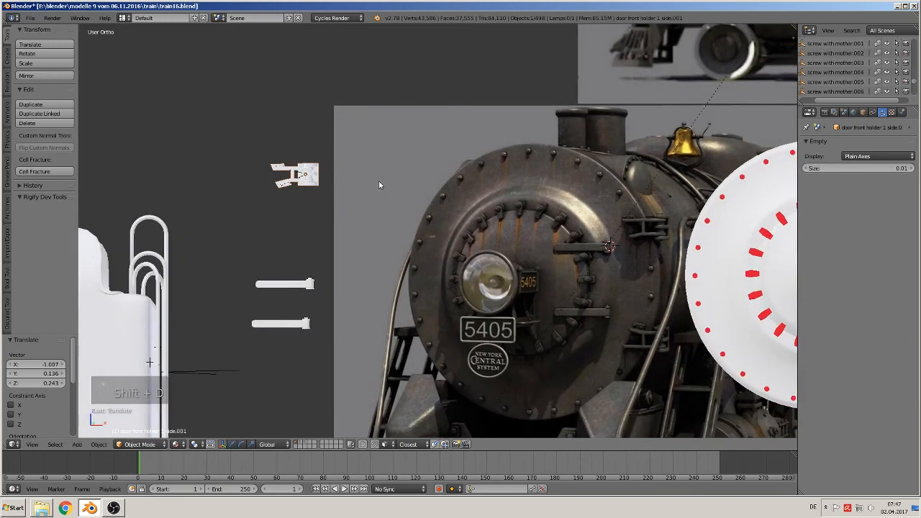
{"action": "key", "text": "z"}
{"action": "left_click", "coordinate": [305, 216]}
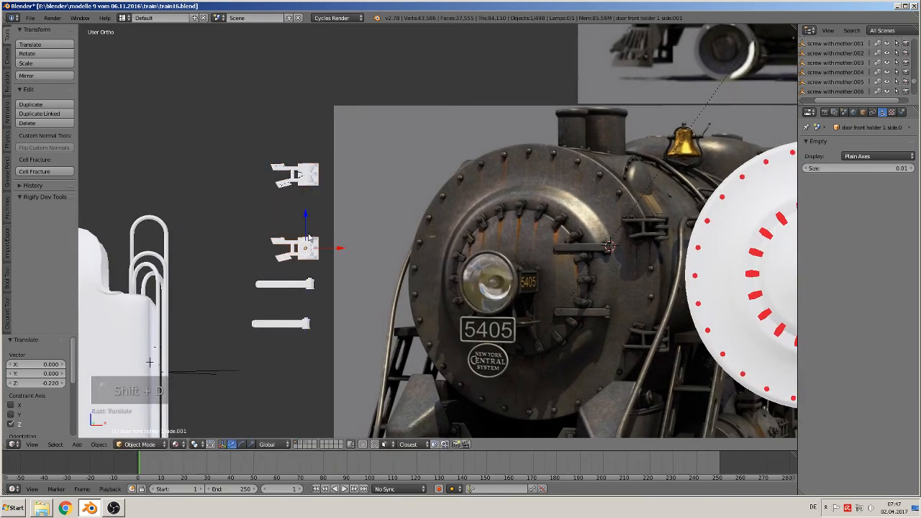
Duplicate the outer upper screw of the original bracket about 0.13 below and clear the copy's parent with Clear Parent.
{"action": "scroll", "coordinate": [329, 255], "scroll_direction": "up", "scroll_amount": 6}
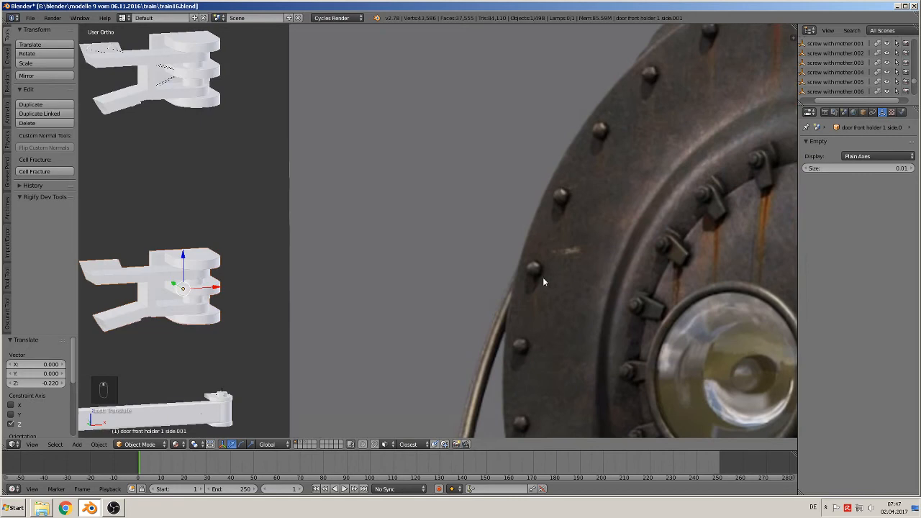
{"action": "middle_click_drag", "start_coordinate": [542, 277], "coordinate": [345, 226], "text": "shift"}
{"action": "scroll", "coordinate": [345, 226], "scroll_direction": "up", "scroll_amount": 5}
{"action": "middle_click_drag", "start_coordinate": [277, 257], "coordinate": [237, 242]}
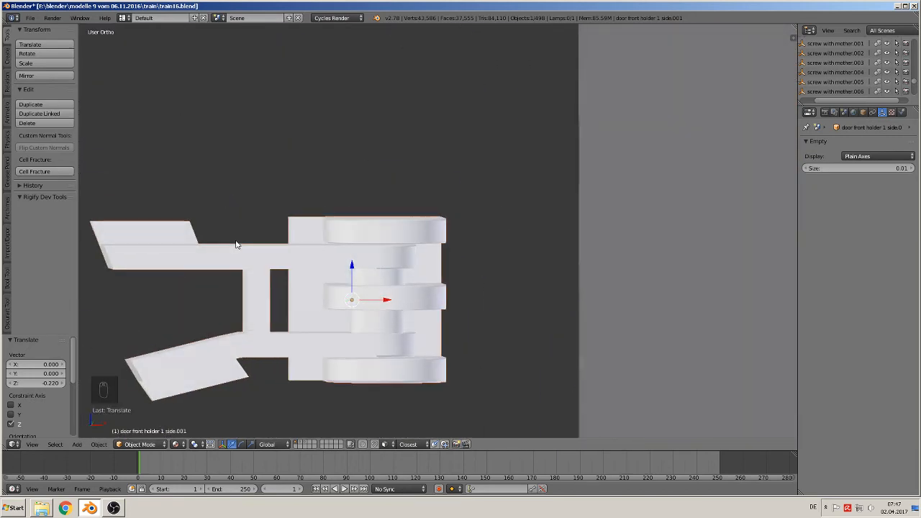
{"action": "key", "text": "KP_1"}
{"action": "scroll", "coordinate": [309, 204], "scroll_direction": "down", "scroll_amount": 3}
{"action": "middle_click_drag", "start_coordinate": [339, 182], "coordinate": [354, 262], "text": "shift"}
{"action": "scroll", "coordinate": [343, 202], "scroll_direction": "up", "scroll_amount": 3}
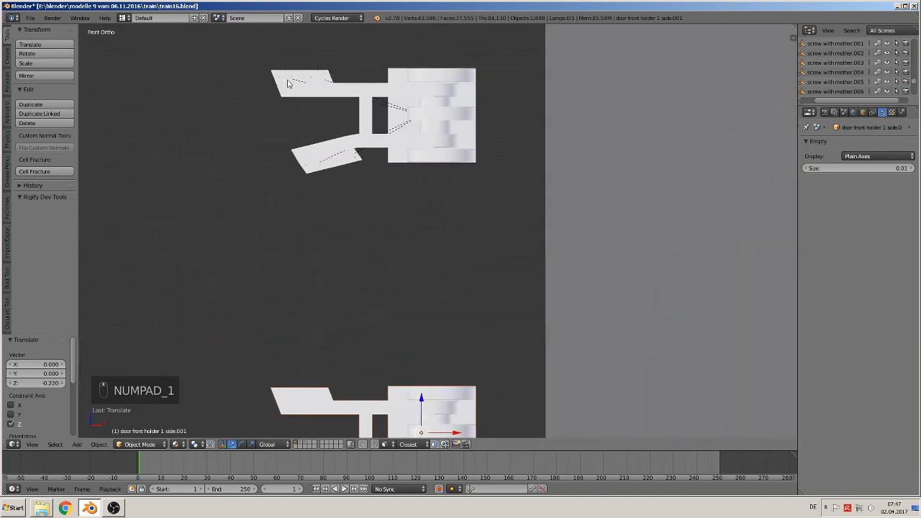
{"action": "right_click", "coordinate": [288, 79]}
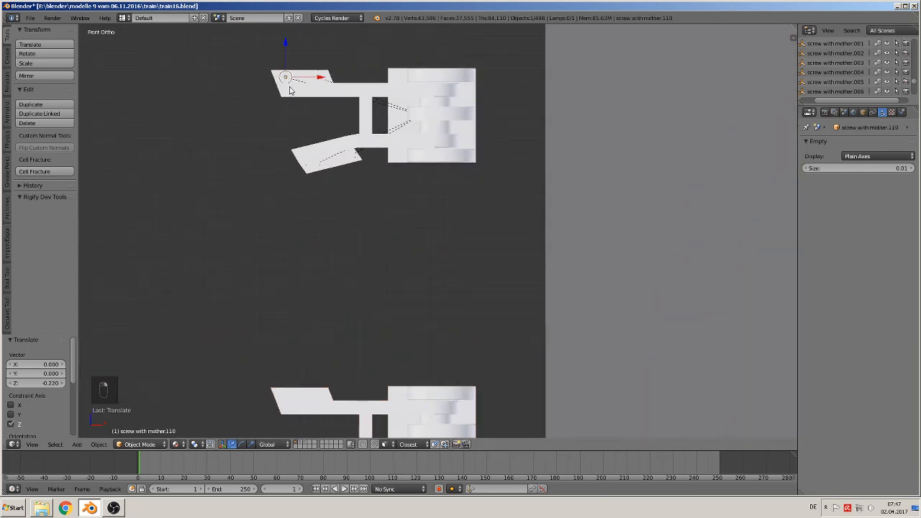
{"action": "key", "text": "shift+d"}
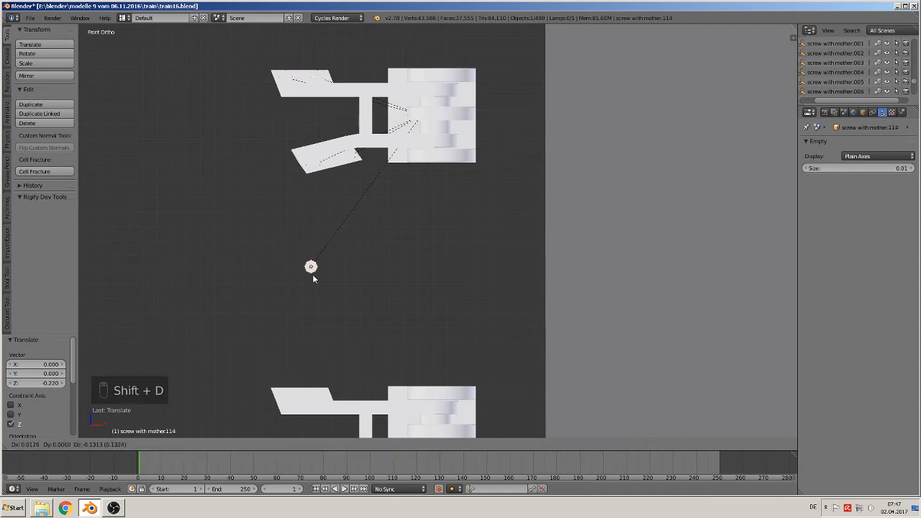
{"action": "left_click", "coordinate": [314, 280]}
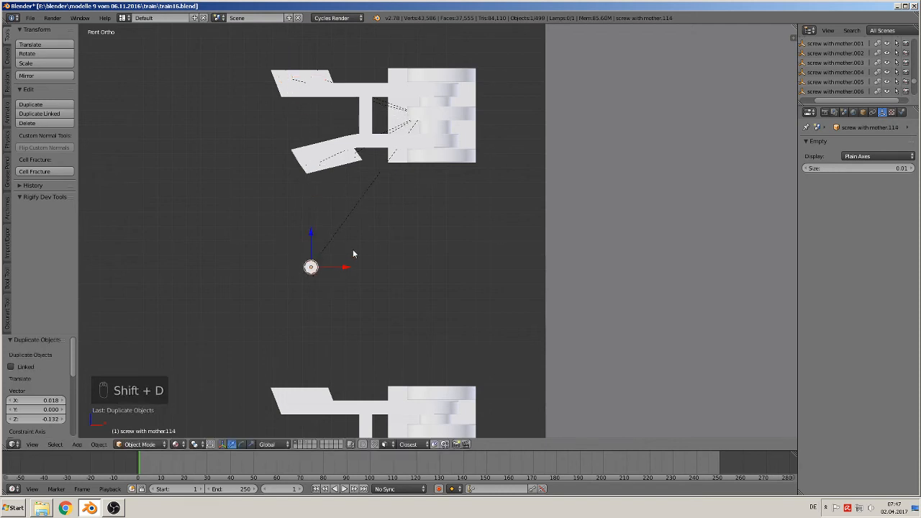
{"action": "key", "text": "alt+p"}
{"action": "left_click", "coordinate": [327, 265]}
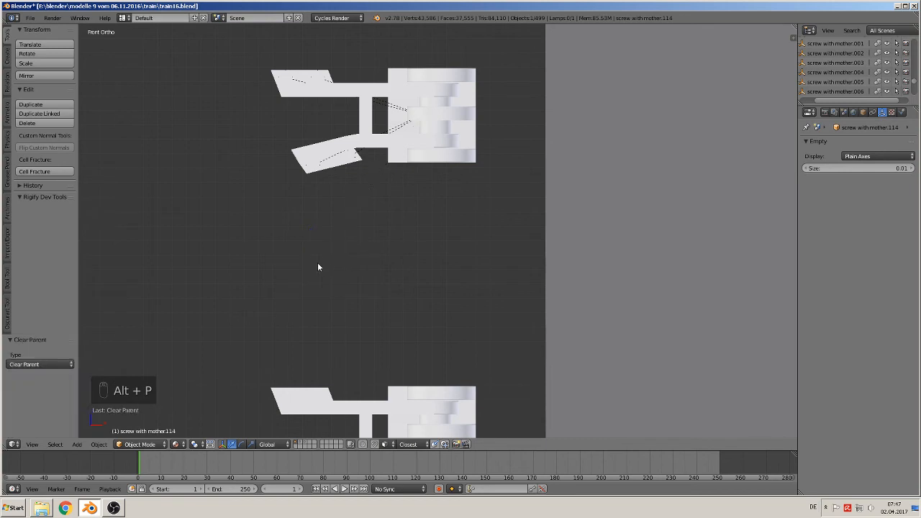
{"action": "middle_click_drag", "start_coordinate": [330, 136], "coordinate": [361, 158]}
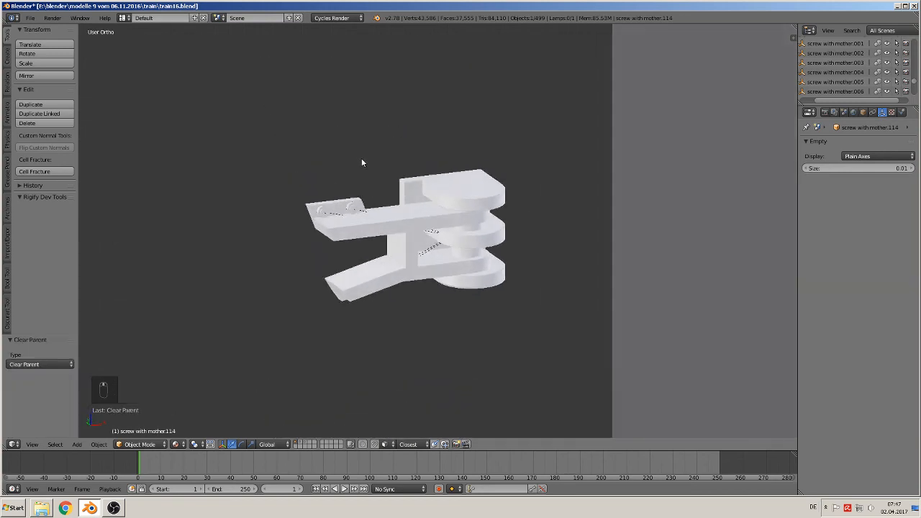
{"action": "right_click", "coordinate": [360, 218]}
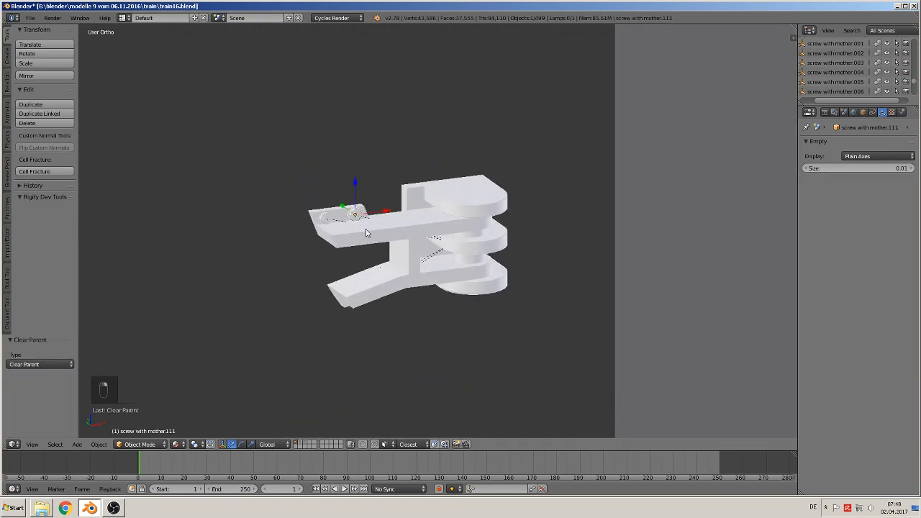
{"action": "key", "text": "g"}
{"action": "right_click", "coordinate": [374, 280]}
{"action": "scroll", "coordinate": [317, 300], "scroll_direction": "down", "scroll_amount": 2}
{"action": "middle_click_drag", "start_coordinate": [315, 300], "coordinate": [278, 286]}
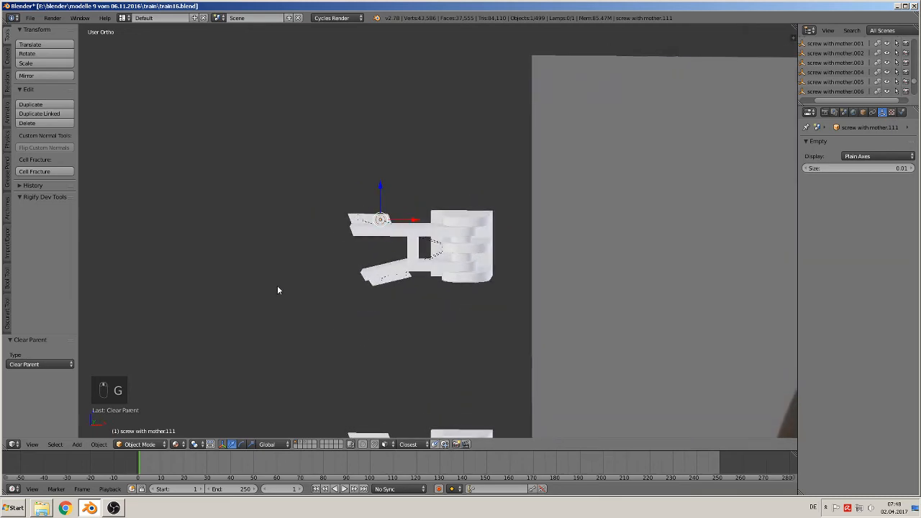
{"action": "scroll", "coordinate": [353, 300], "scroll_direction": "down", "scroll_amount": 10}
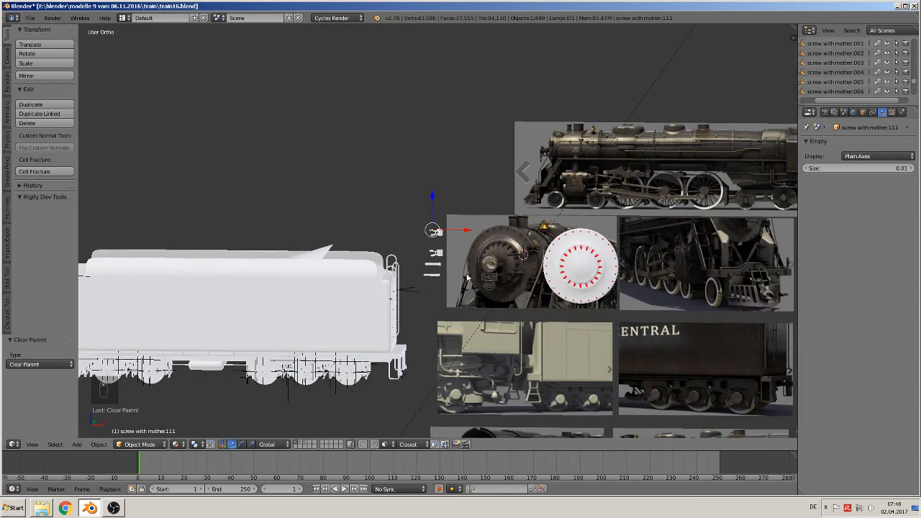
{"action": "scroll", "coordinate": [467, 277], "scroll_direction": "up", "scroll_amount": 8}
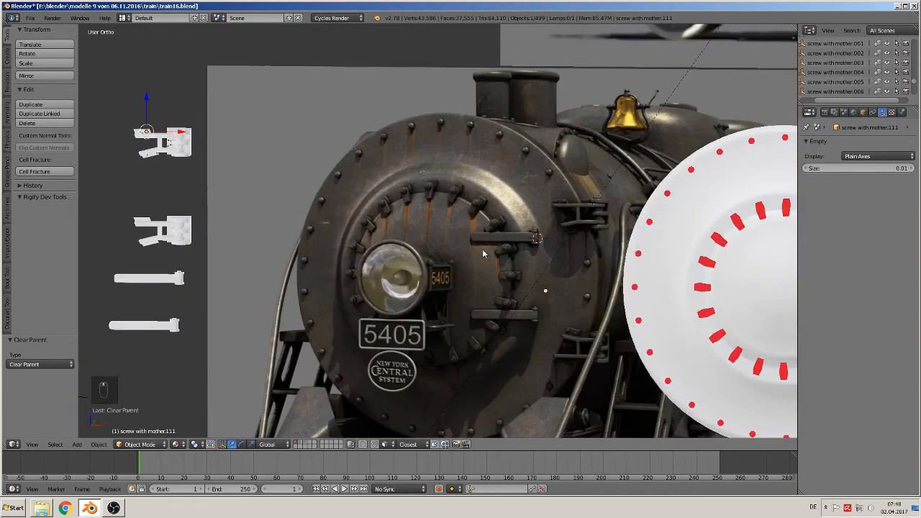
Move the loose screw off the locomotive photo about -0.882 along X to the area beside the hinge bars.
{"action": "right_click", "coordinate": [545, 294]}
{"action": "key", "text": "g"}
{"action": "key", "text": "x"}
{"action": "left_click", "coordinate": [213, 251]}
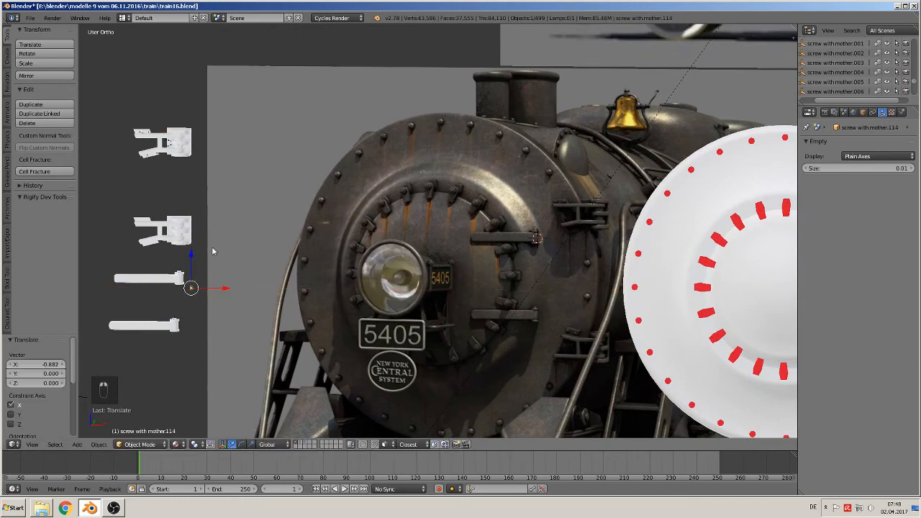
Move the screw in front view about -0.141 in X and 0.155 in Z, toward the upper plate of the lower bracket copy.
{"action": "key", "text": "KP_Decimal"}
{"action": "scroll", "coordinate": [408, 252], "scroll_direction": "down", "scroll_amount": 5}
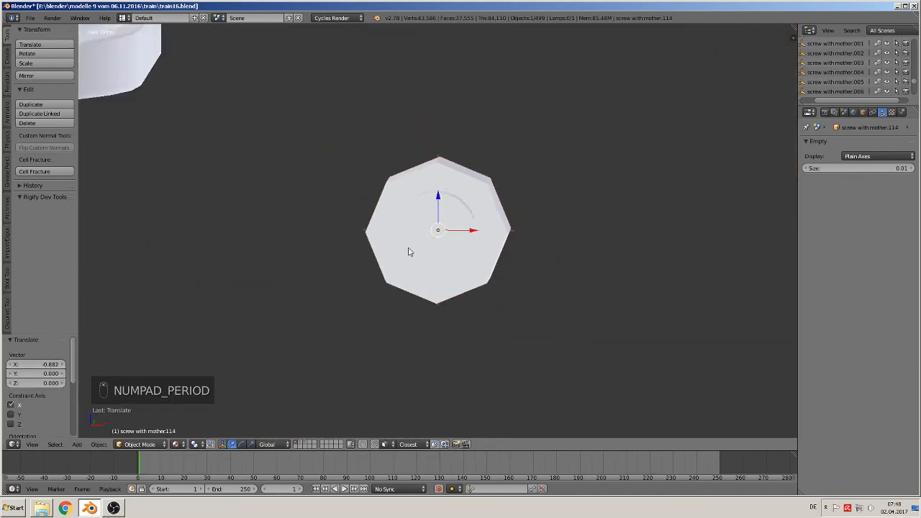
{"action": "scroll", "coordinate": [404, 249], "scroll_direction": "down", "scroll_amount": 6}
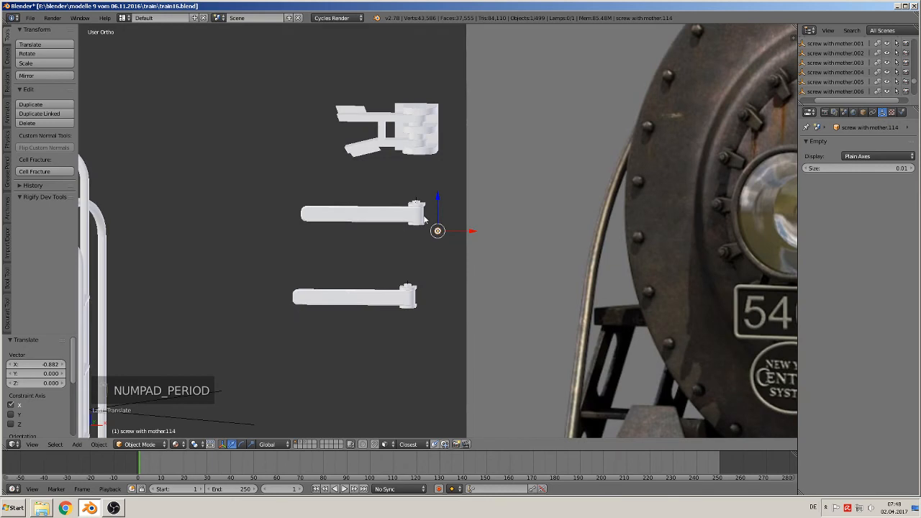
{"action": "key", "text": "KP_1"}
{"action": "key", "text": "g"}
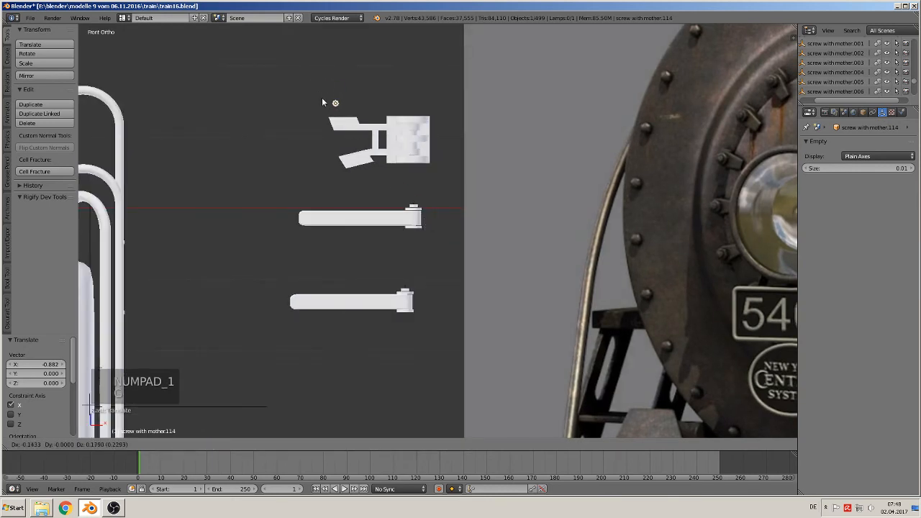
{"action": "left_click", "coordinate": [323, 113]}
Move the screw about -0.137 along Y onto the outer end of the bracket copy's upper plate and fine-tune its height.
{"action": "scroll", "coordinate": [325, 116], "scroll_direction": "up", "scroll_amount": 4}
{"action": "middle_click_drag", "start_coordinate": [328, 118], "coordinate": [428, 323], "text": "shift"}
{"action": "key", "text": "g"}
{"action": "key", "text": "y"}
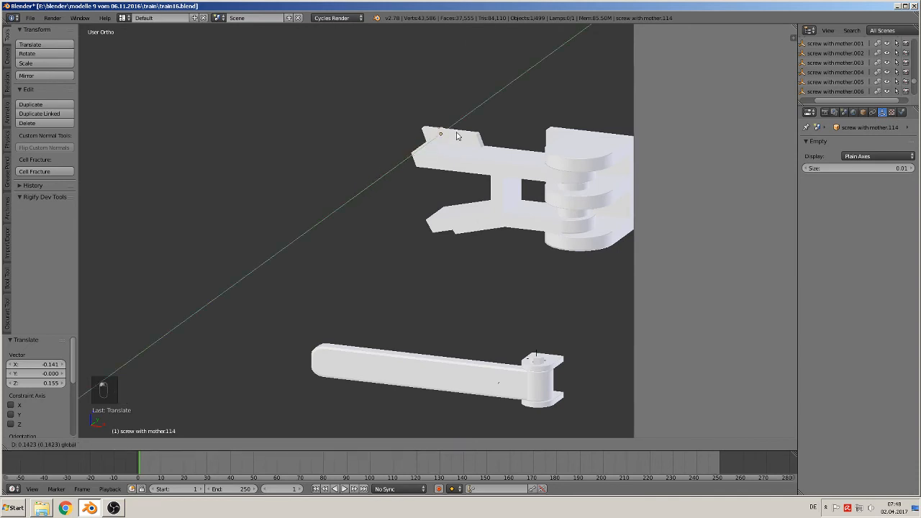
{"action": "left_click", "coordinate": [454, 139]}
{"action": "scroll", "coordinate": [453, 147], "scroll_direction": "up", "scroll_amount": 3}
{"action": "middle_click_drag", "start_coordinate": [452, 149], "coordinate": [424, 280], "text": "shift"}
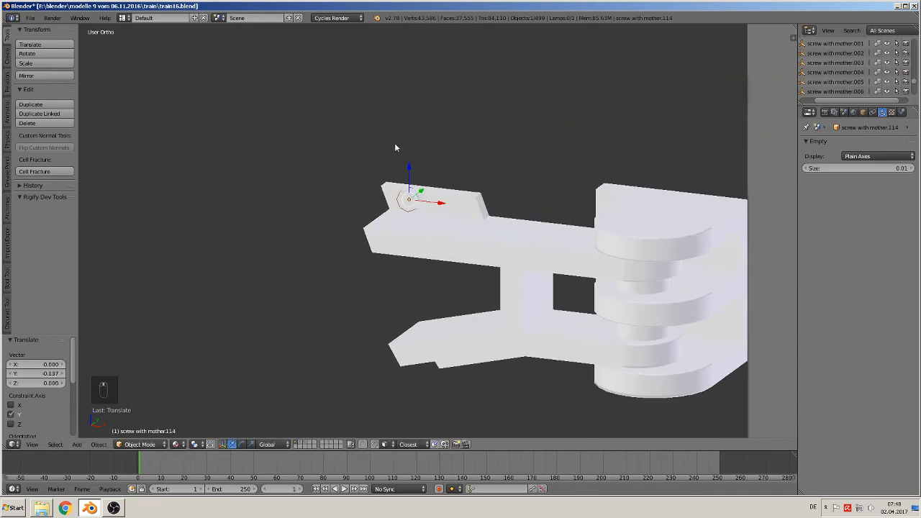
{"action": "left_click_drag", "start_coordinate": [409, 171], "coordinate": [411, 173]}
Duplicate the screw in place and shift the copy about 0.022 along X to the inner end of the upper plate.
{"action": "middle_click_drag", "start_coordinate": [411, 174], "coordinate": [441, 193]}
{"action": "key", "text": "shift+d"}
{"action": "right_click", "coordinate": [442, 196]}
{"action": "left_click_drag", "start_coordinate": [444, 199], "coordinate": [497, 212]}
{"action": "middle_click_drag", "start_coordinate": [497, 213], "coordinate": [484, 203]}
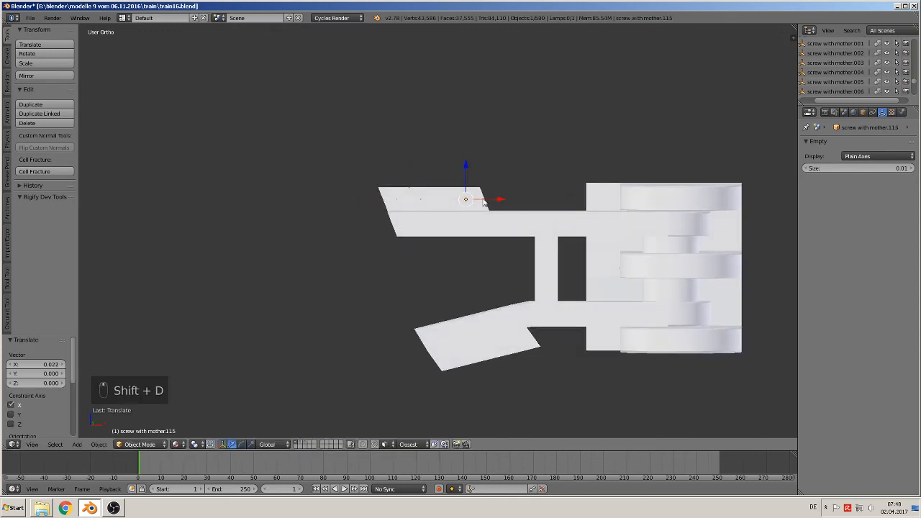
Duplicate the inner upper screw about 0.059 down along Z and adjust the copy to sit on the inner end of the lower plate.
{"action": "key", "text": "shift+d"}
{"action": "key", "text": "z"}
{"action": "left_click", "coordinate": [472, 326]}
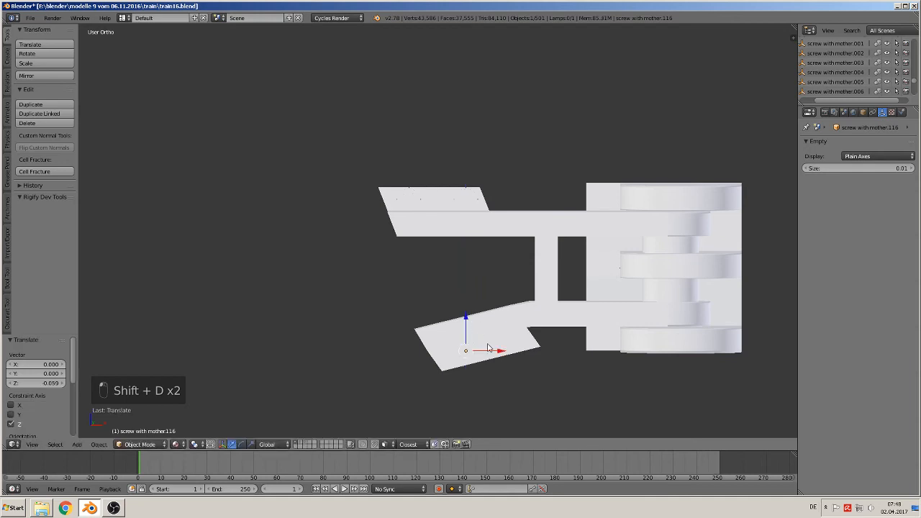
{"action": "left_click_drag", "start_coordinate": [492, 350], "coordinate": [512, 311]}
Duplicate the inner lower screw along X to the plate's outer end and adjust the copy's height to the slanted plate.
{"action": "key", "text": "shift+d"}
{"action": "key", "text": "x"}
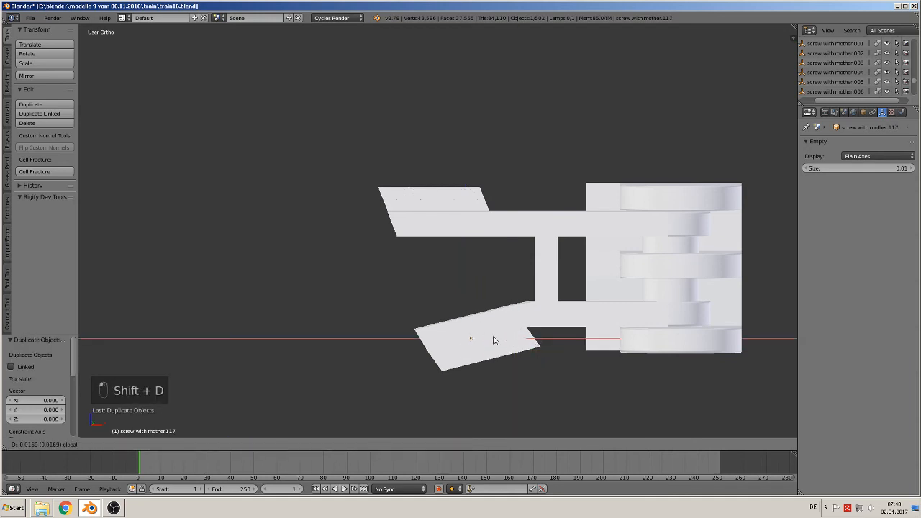
{"action": "left_click_drag", "start_coordinate": [472, 340], "coordinate": [473, 340]}
{"action": "left_click_drag", "start_coordinate": [452, 313], "coordinate": [459, 330]}
{"action": "middle_click_drag", "start_coordinate": [457, 331], "coordinate": [416, 329]}
Parent each of the two upper-plate screws to the lower bracket instance with the Object option.
{"action": "right_click", "coordinate": [422, 195]}
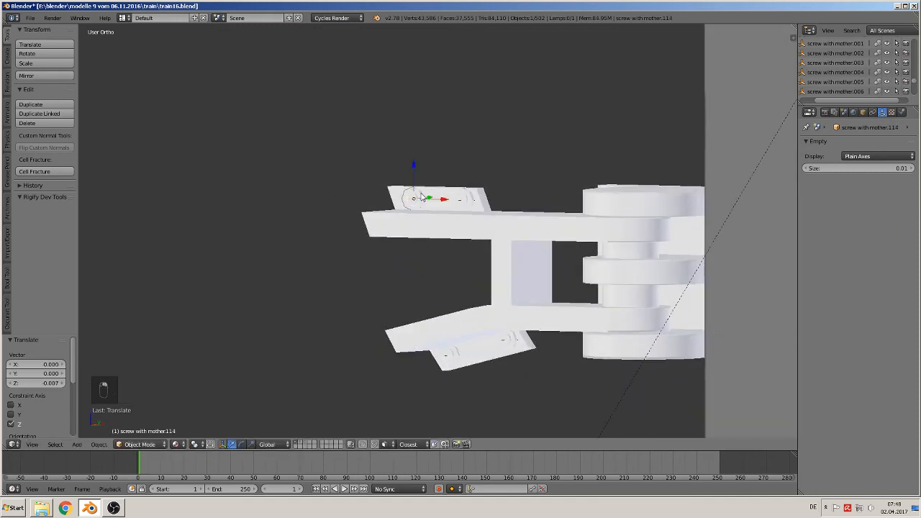
{"action": "right_click", "coordinate": [439, 221], "text": "shift"}
{"action": "key", "text": "ctrl+p"}
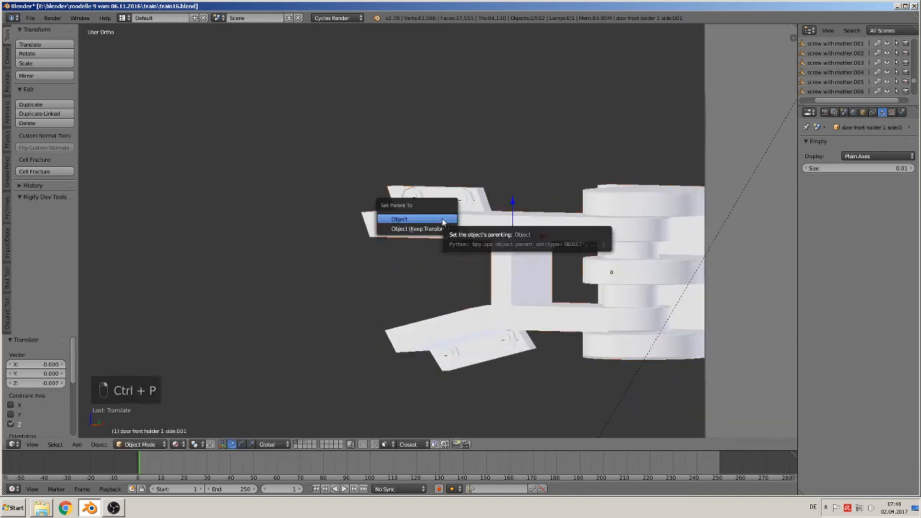
{"action": "left_click", "coordinate": [444, 220]}
{"action": "right_click", "coordinate": [464, 199]}
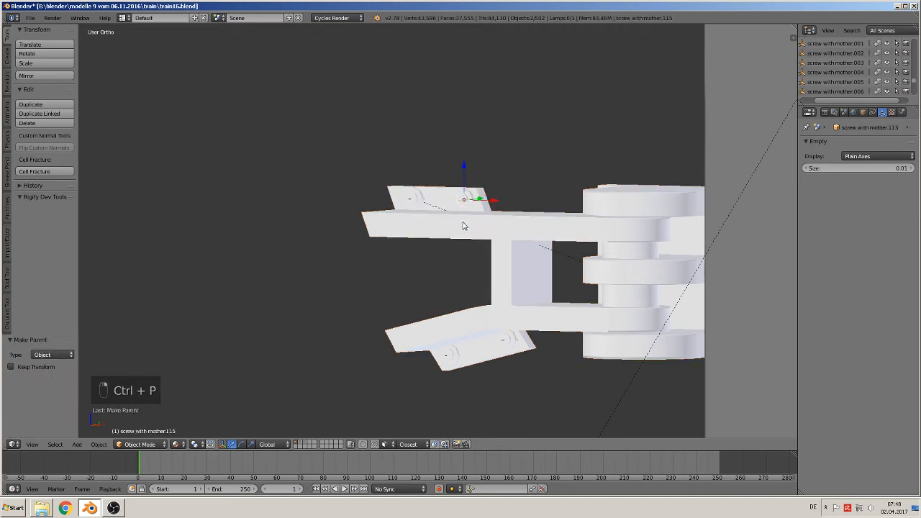
{"action": "right_click", "coordinate": [465, 221], "text": "shift"}
{"action": "key", "text": "ctrl+p"}
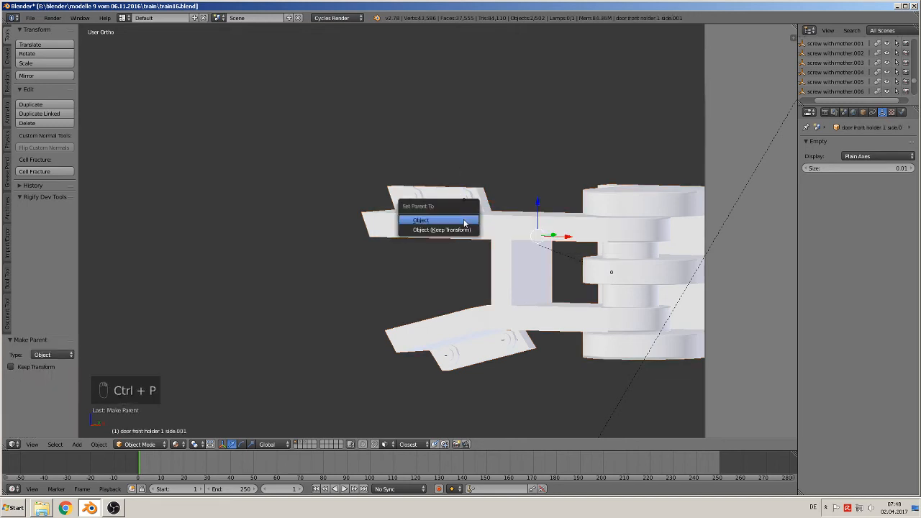
{"action": "left_click", "coordinate": [465, 221]}
Parent each of the two lower-plate screws to the lower bracket instance with the Object option.
{"action": "right_click", "coordinate": [456, 356]}
{"action": "right_click", "coordinate": [465, 329], "text": "shift"}
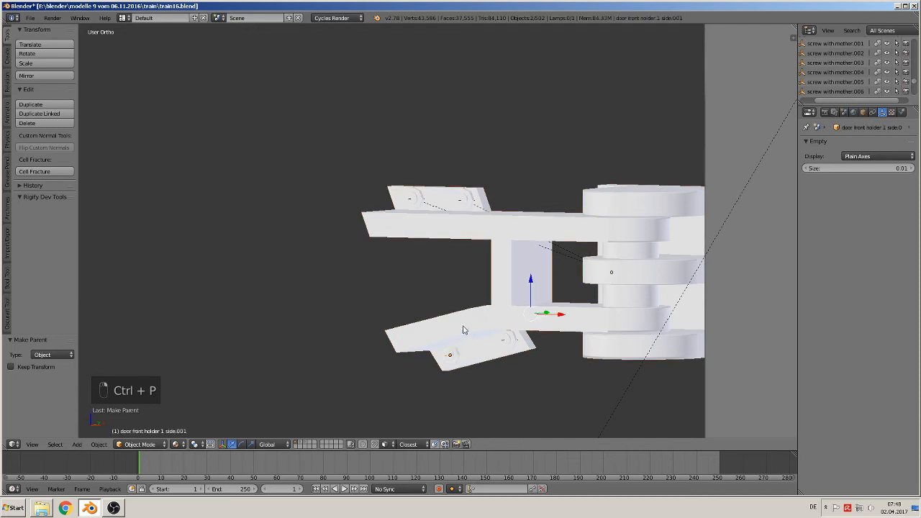
{"action": "key", "text": "ctrl+p"}
{"action": "left_click", "coordinate": [465, 327]}
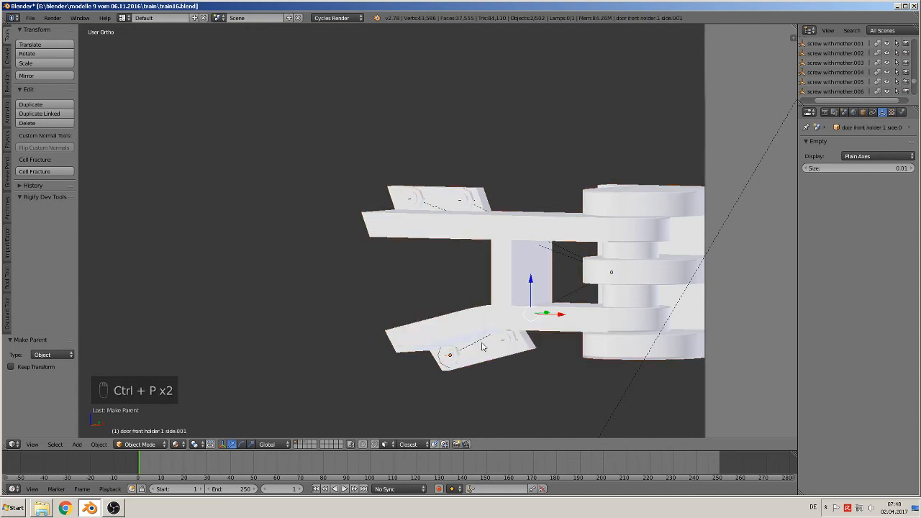
{"action": "right_click", "coordinate": [510, 344]}
{"action": "right_click", "coordinate": [507, 320], "text": "shift"}
{"action": "key", "text": "ctrl+p"}
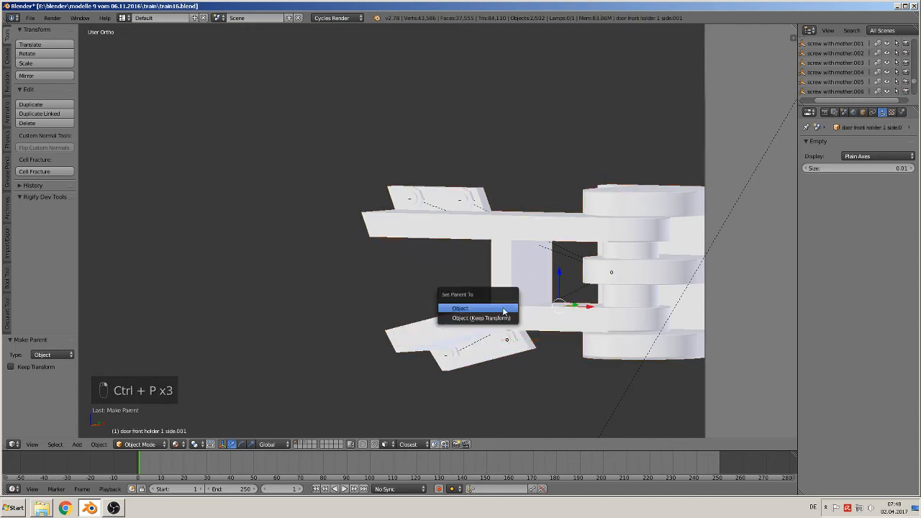
{"action": "left_click", "coordinate": [503, 311]}
{"action": "scroll", "coordinate": [504, 309], "scroll_direction": "down", "scroll_amount": 2}
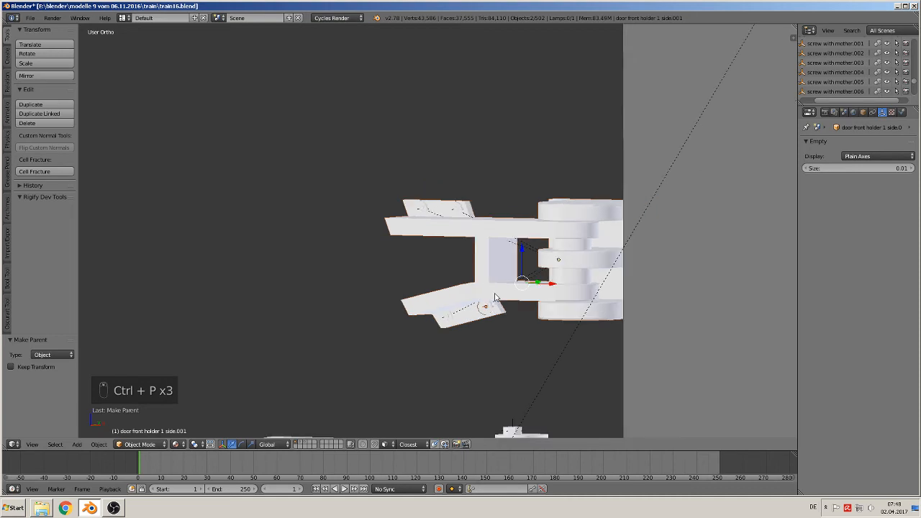
Return to front view and save the file.
{"action": "key", "text": "KP_1"}
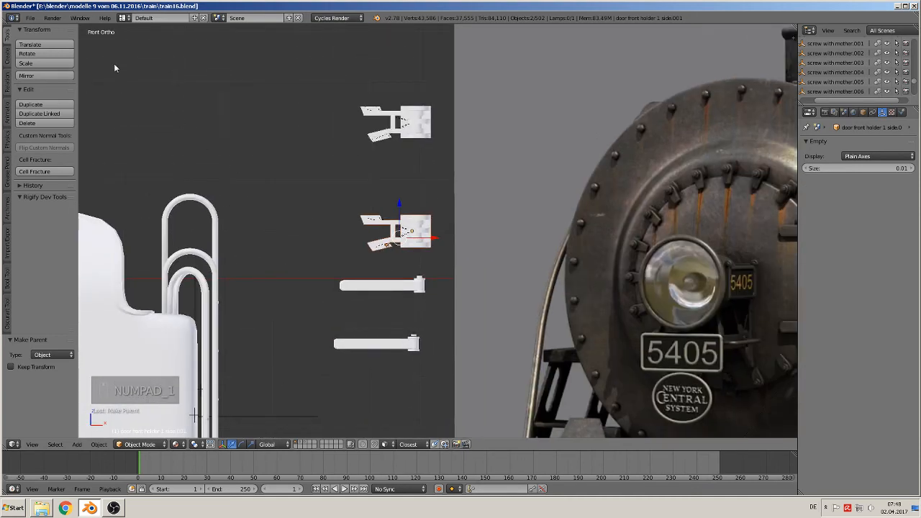
{"action": "left_click", "coordinate": [30, 17]}
{"action": "left_click", "coordinate": [54, 94]}
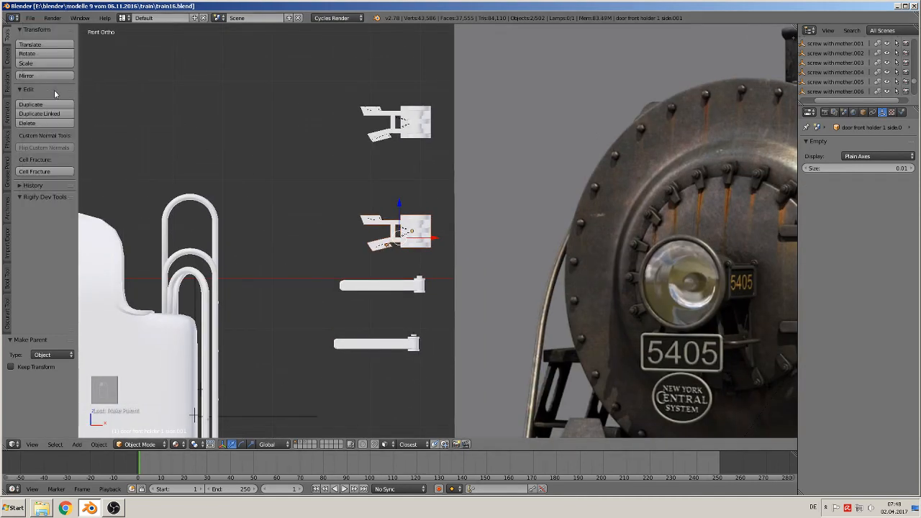
Place the 3D cursor on the middle of the boiler in the side-view reference photo of the locomotive.
{"action": "middle_click_drag", "start_coordinate": [488, 136], "coordinate": [199, 61], "text": "shift"}
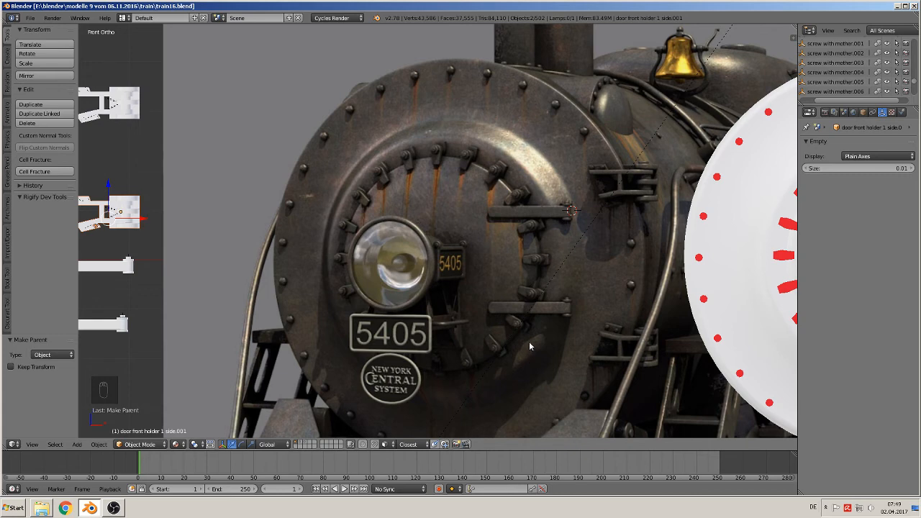
{"action": "scroll", "coordinate": [529, 351], "scroll_direction": "down", "scroll_amount": 3}
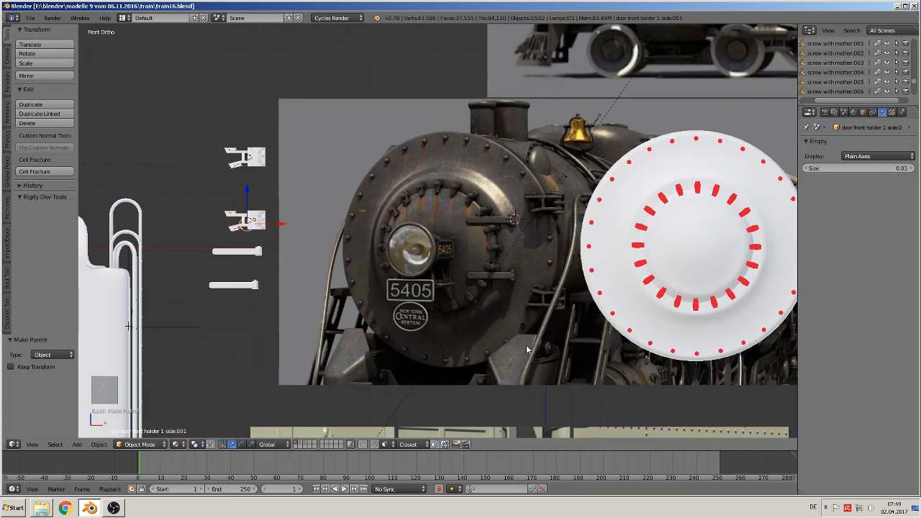
{"action": "scroll", "coordinate": [526, 350], "scroll_direction": "down", "scroll_amount": 2}
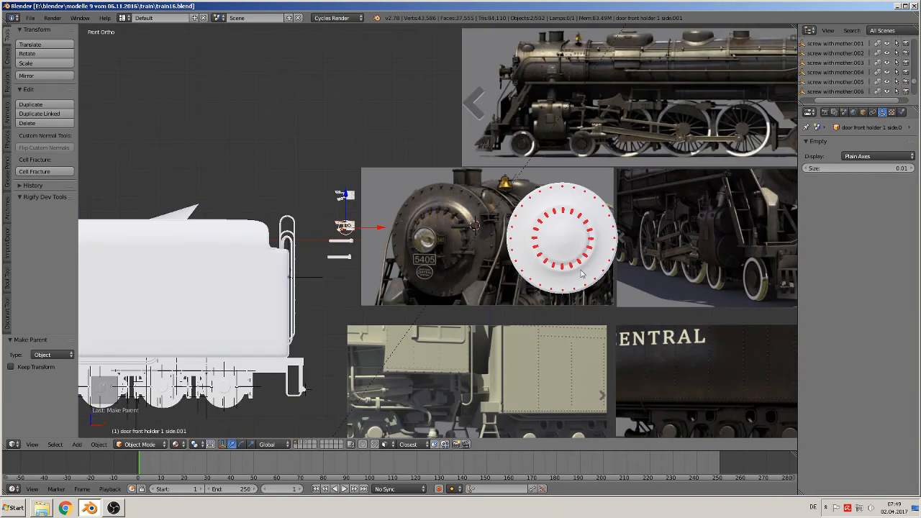
{"action": "middle_click_drag", "start_coordinate": [670, 149], "coordinate": [401, 262], "text": "shift"}
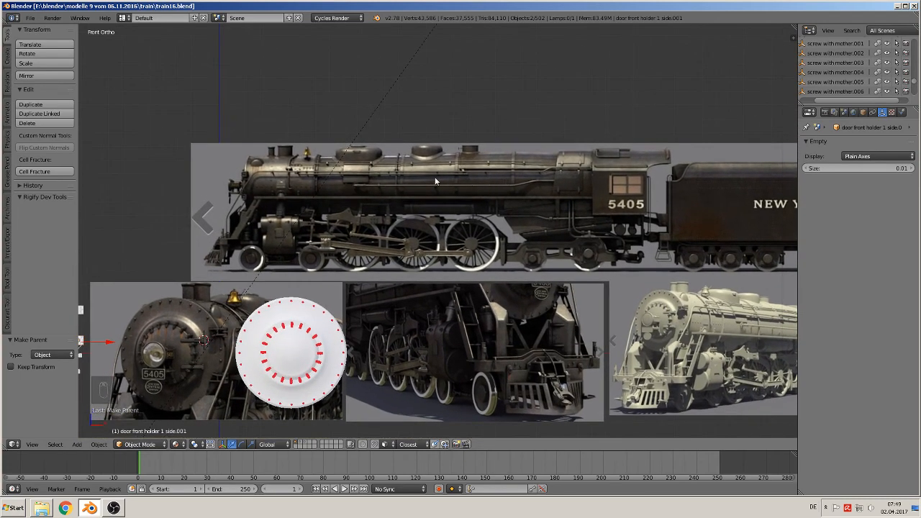
{"action": "left_click", "coordinate": [432, 177]}
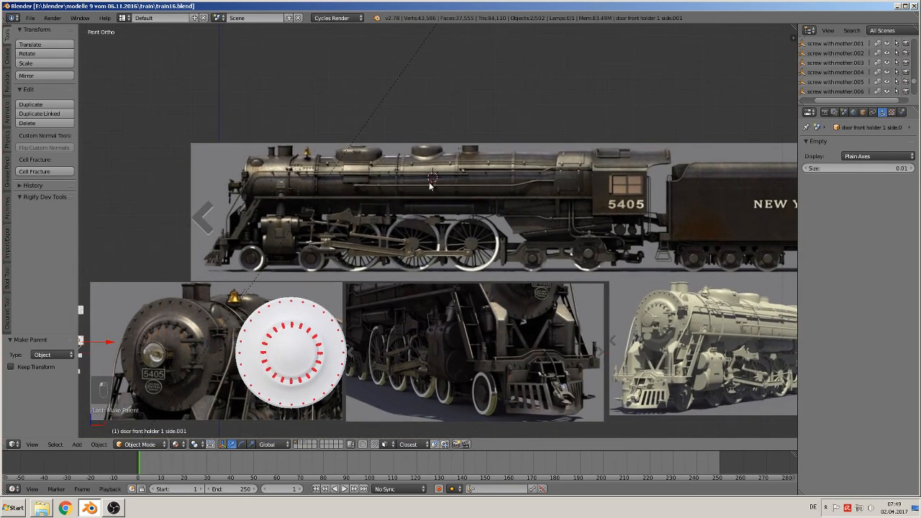
Add a mesh cylinder at the 3D cursor with 64 vertices.
{"action": "left_click", "coordinate": [77, 445]}
{"action": "mouse_move", "coordinate": [96, 434]}
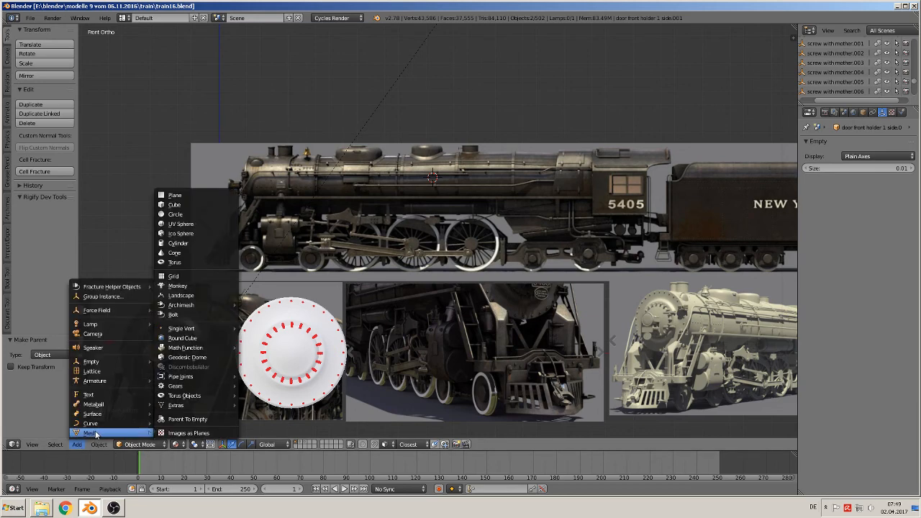
{"action": "left_click", "coordinate": [210, 244]}
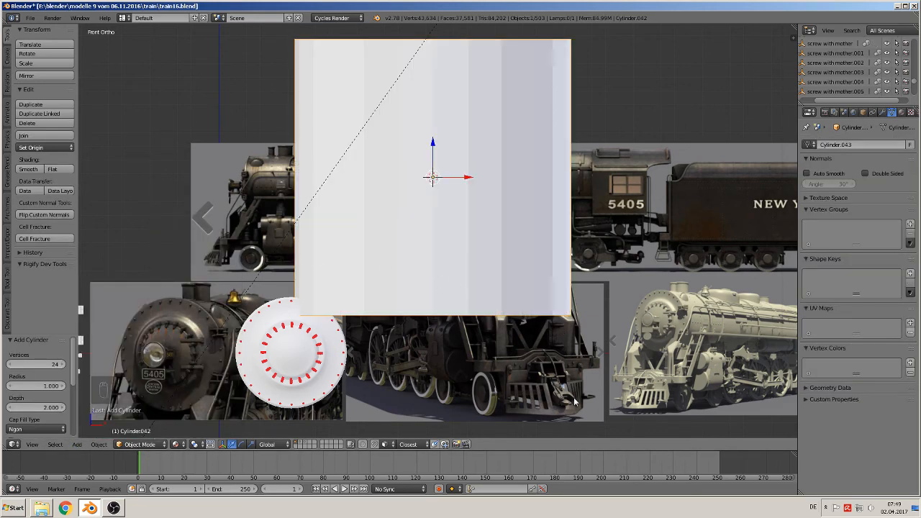
{"action": "left_click", "coordinate": [47, 365]}
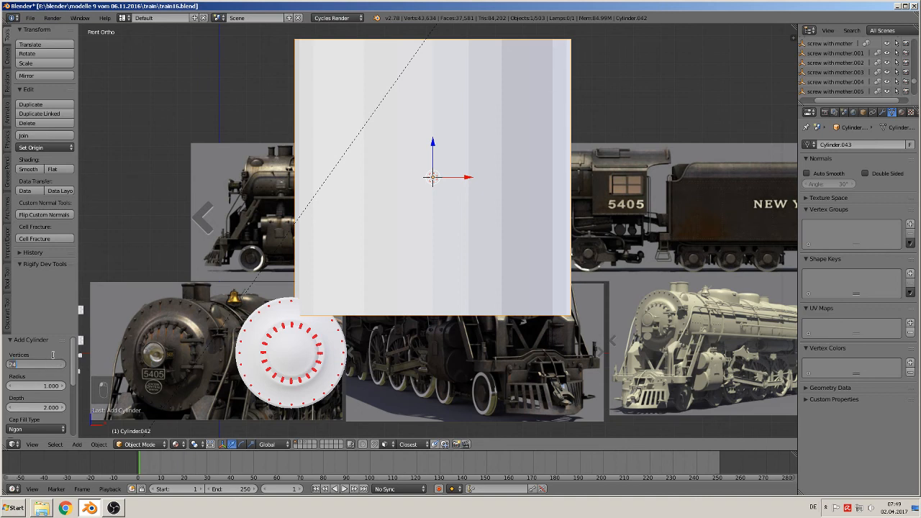
{"action": "key", "text": "Return"}
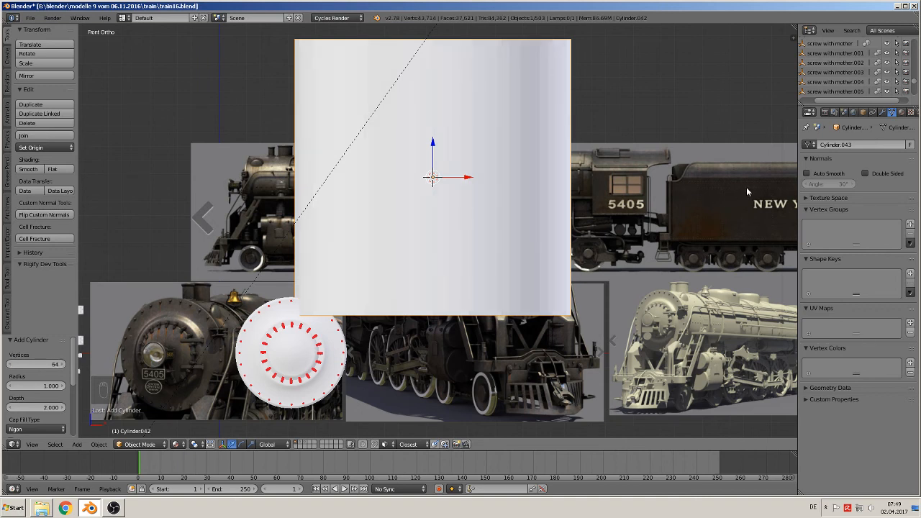
Rotate the cylinder 90° about Y and scale it uniformly to about 0.215 to match the boiler's height.
{"action": "key", "text": "r"}
{"action": "key", "text": "y"}
{"action": "key", "text": "9"}
{"action": "key", "text": "0"}
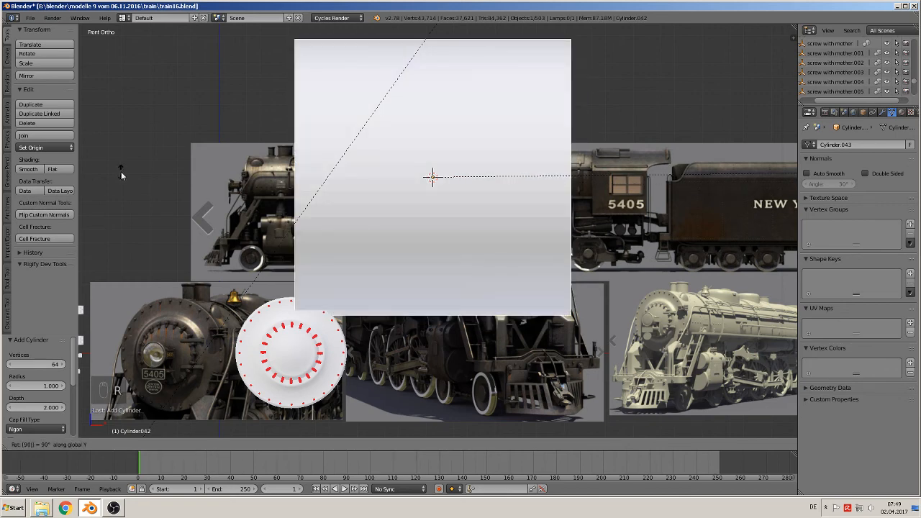
{"action": "key", "text": "Return"}
{"action": "key", "text": "s"}
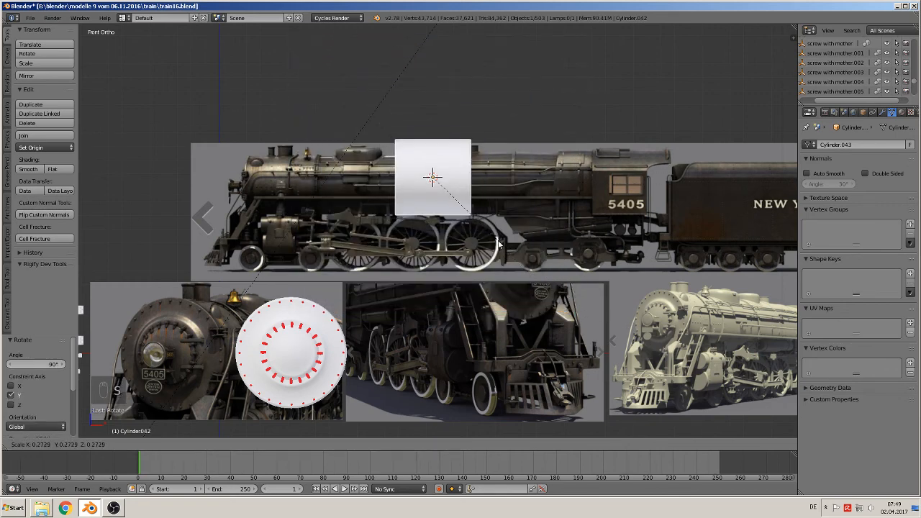
{"action": "left_click", "coordinate": [489, 227]}
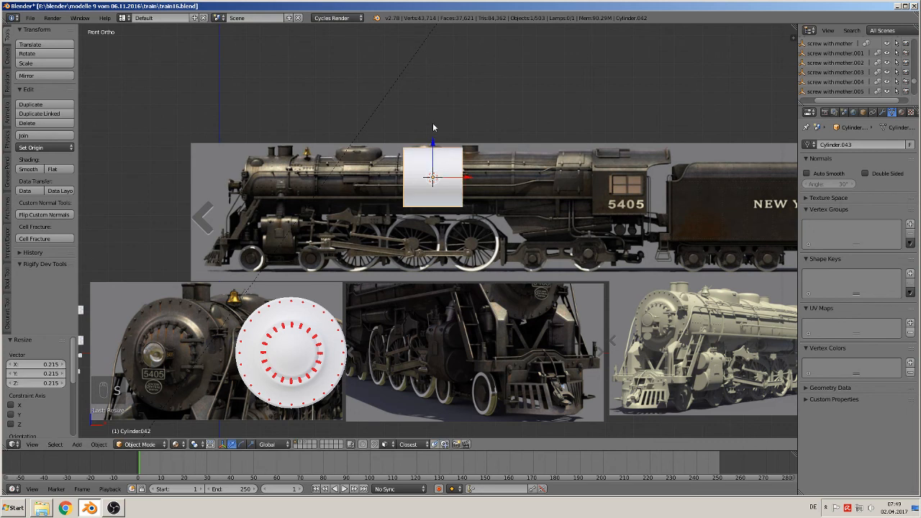
Lower the cylinder about 0.038 along Z and stretch it by about 5.881 along X to cover the boiler's length.
{"action": "key", "text": "g"}
{"action": "key", "text": "z"}
{"action": "left_click", "coordinate": [596, 268]}
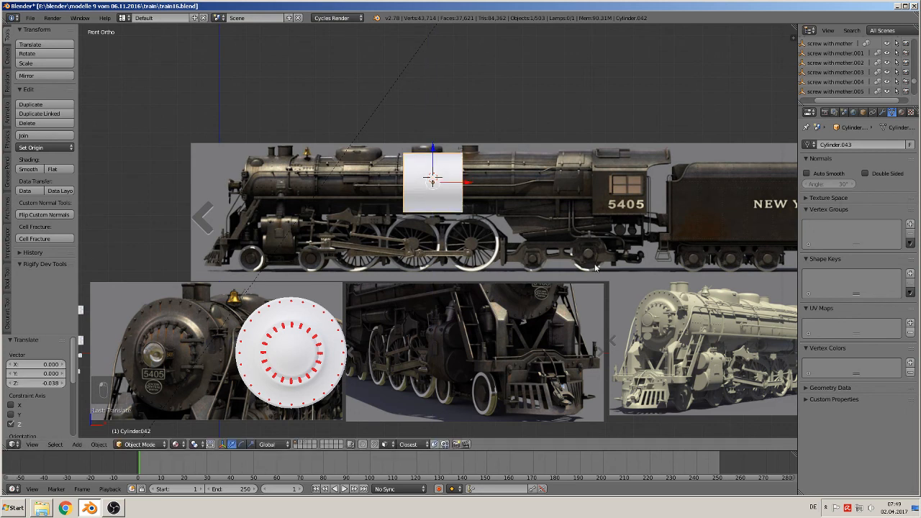
{"action": "key", "text": "s"}
{"action": "key", "text": "x"}
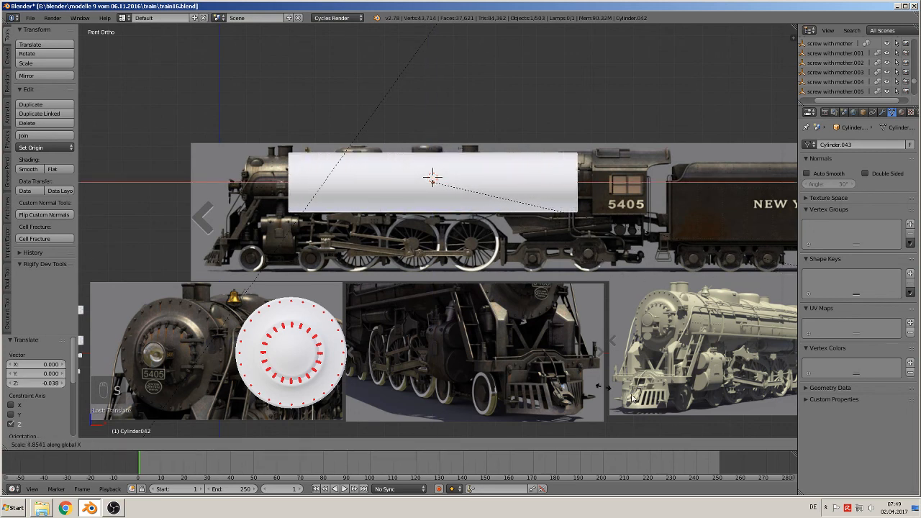
{"action": "left_click", "coordinate": [751, 424]}
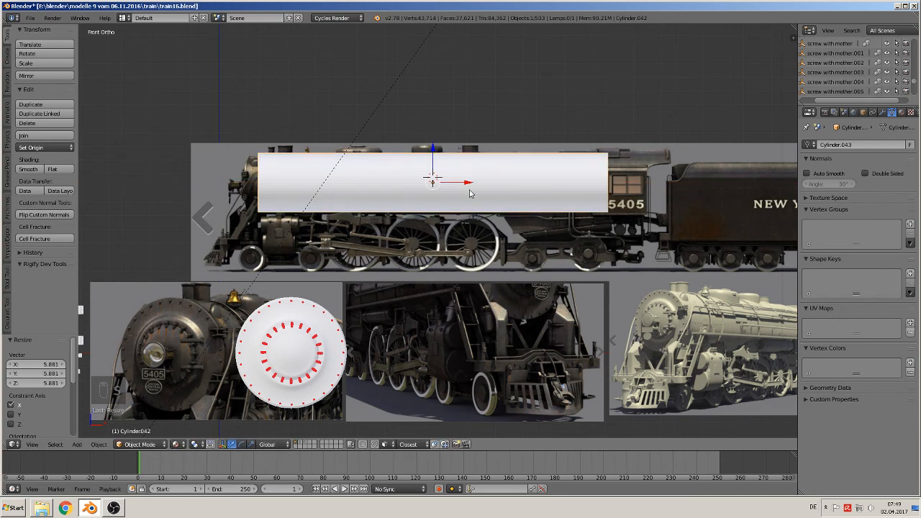
Move the cylinder about -0.122 along X and scale it along X by about 0.865 to fit the boiler in the side view.
{"action": "key", "text": "g"}
{"action": "key", "text": "x"}
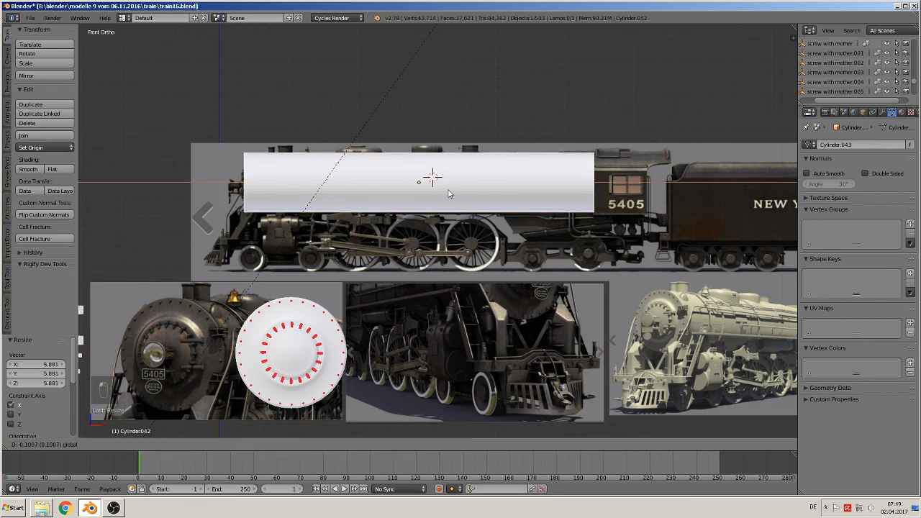
{"action": "left_click", "coordinate": [444, 193]}
{"action": "key", "text": "s"}
{"action": "key", "text": "x"}
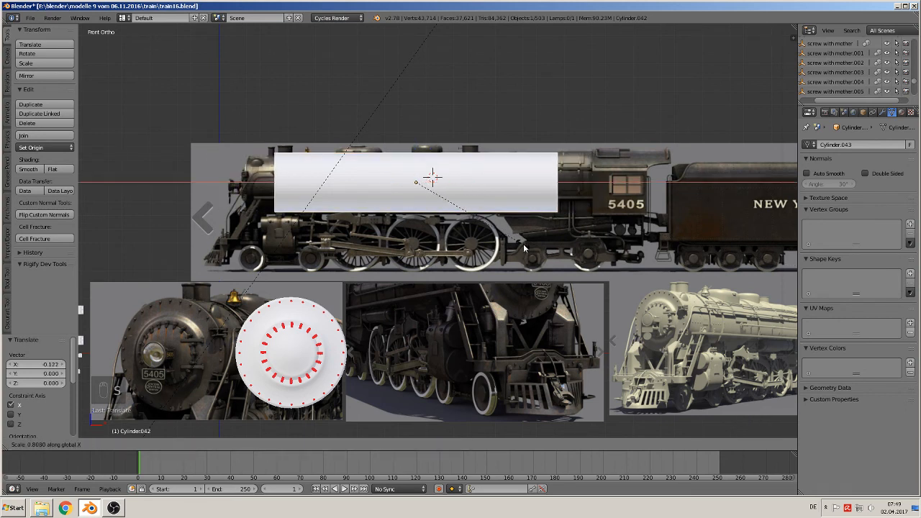
{"action": "left_click", "coordinate": [505, 199]}
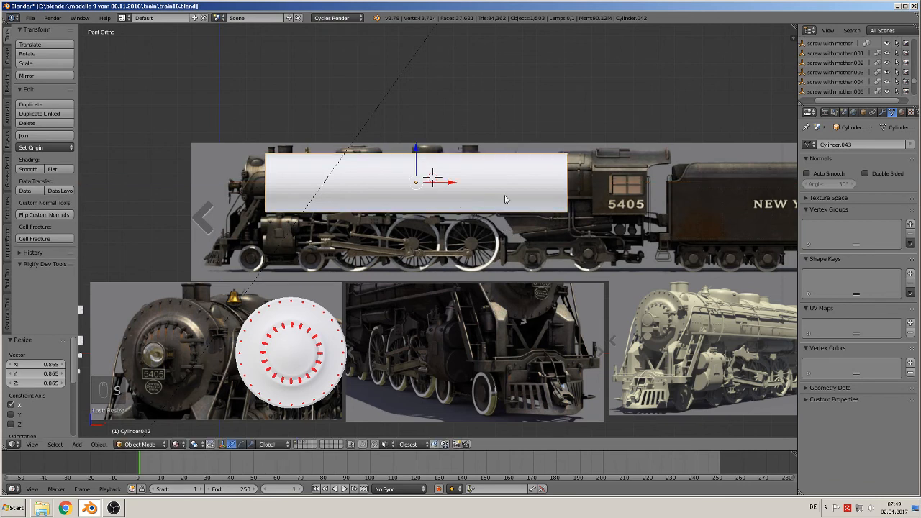
Shift the cylinder about -0.090 along X and fine-tune its length with an X scale of about 1.001.
{"action": "key", "text": "g"}
{"action": "key", "text": "x"}
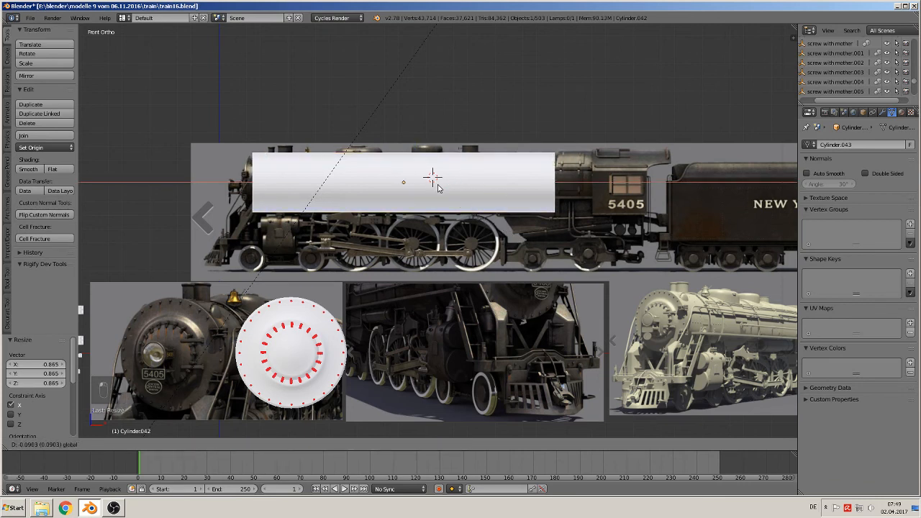
{"action": "left_click", "coordinate": [437, 187]}
{"action": "key", "text": "s"}
{"action": "key", "text": "x"}
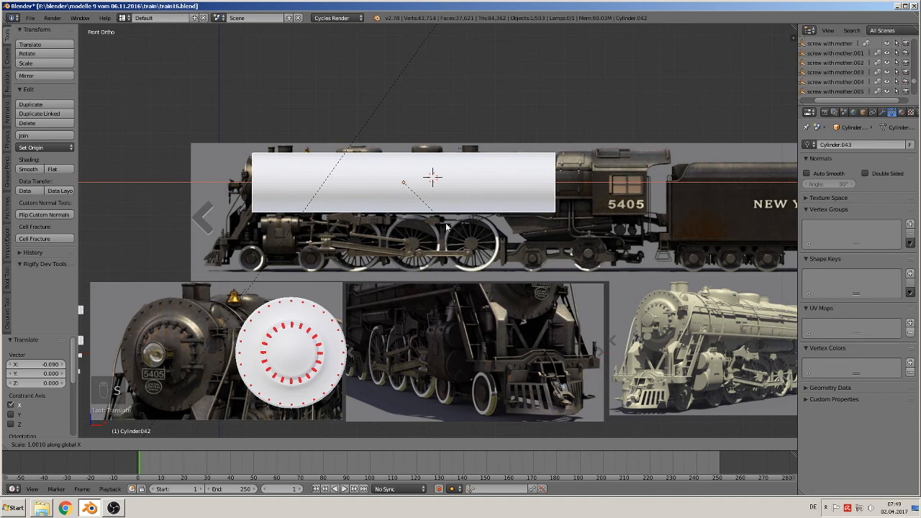
{"action": "left_click", "coordinate": [446, 228]}
Move the cylinder about -0.397 along Y and raise it about 0.763 along Z, clear of the reference image.
{"action": "middle_click_drag", "start_coordinate": [446, 228], "coordinate": [392, 261]}
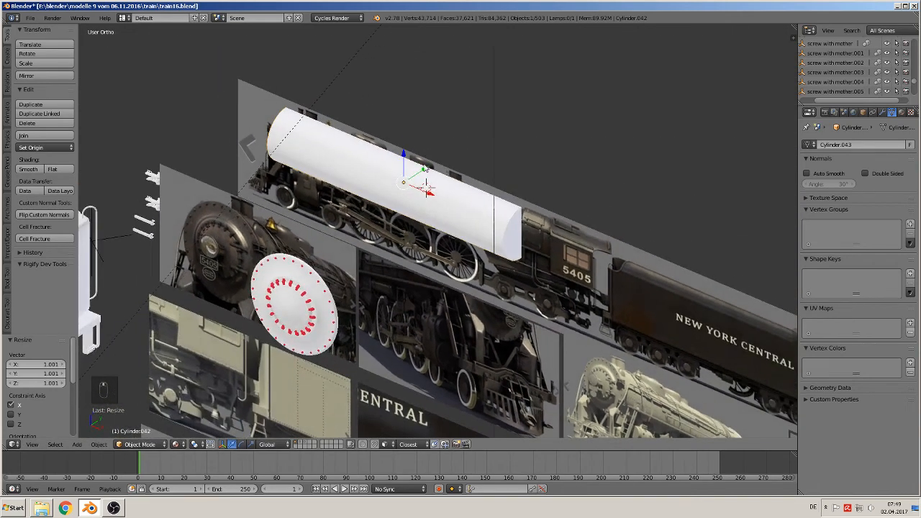
{"action": "key", "text": "g"}
{"action": "key", "text": "y"}
{"action": "left_click", "coordinate": [374, 188]}
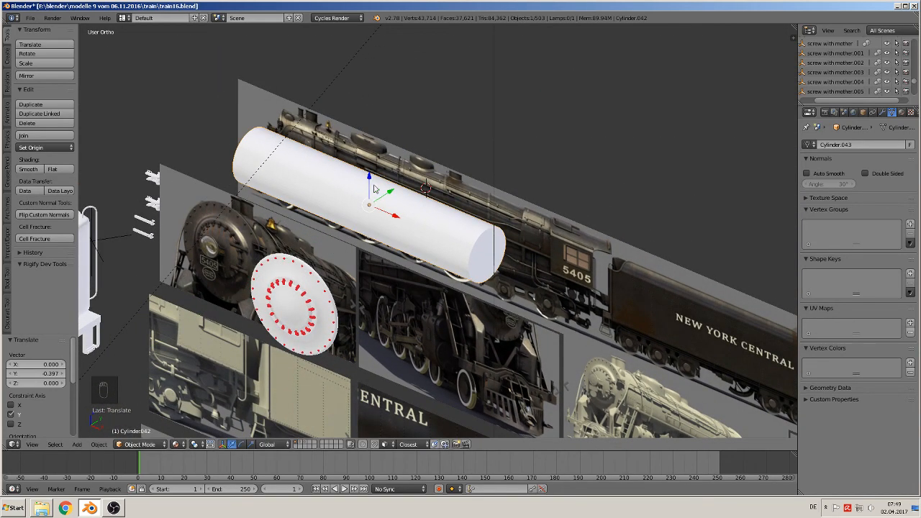
{"action": "key", "text": "g"}
{"action": "key", "text": "z"}
{"action": "left_click", "coordinate": [410, 82]}
{"action": "key", "text": "KP_1"}
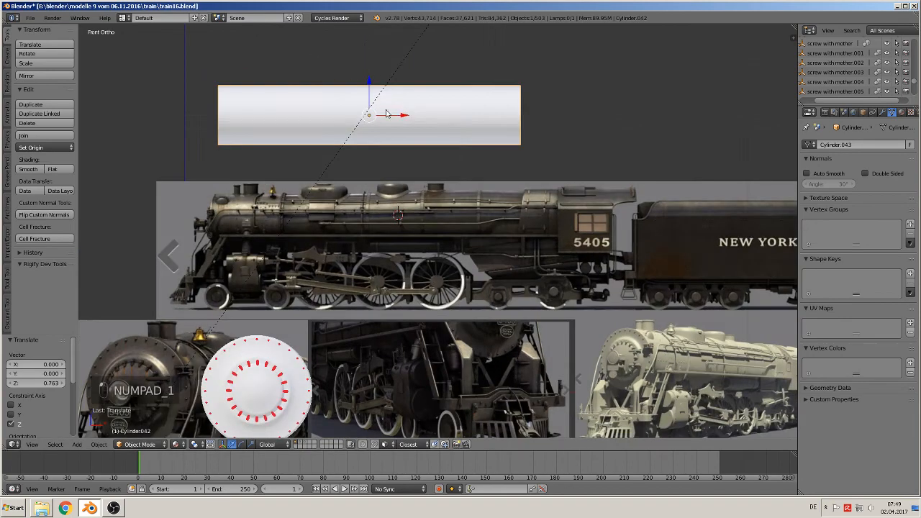
Lower the cylinder about 0.332 along Z in front view so it sits directly above the boiler in the photo.
{"action": "scroll", "coordinate": [338, 187], "scroll_direction": "up", "scroll_amount": 4}
{"action": "middle_click_drag", "start_coordinate": [337, 188], "coordinate": [415, 288]}
{"action": "key", "text": "KP_1"}
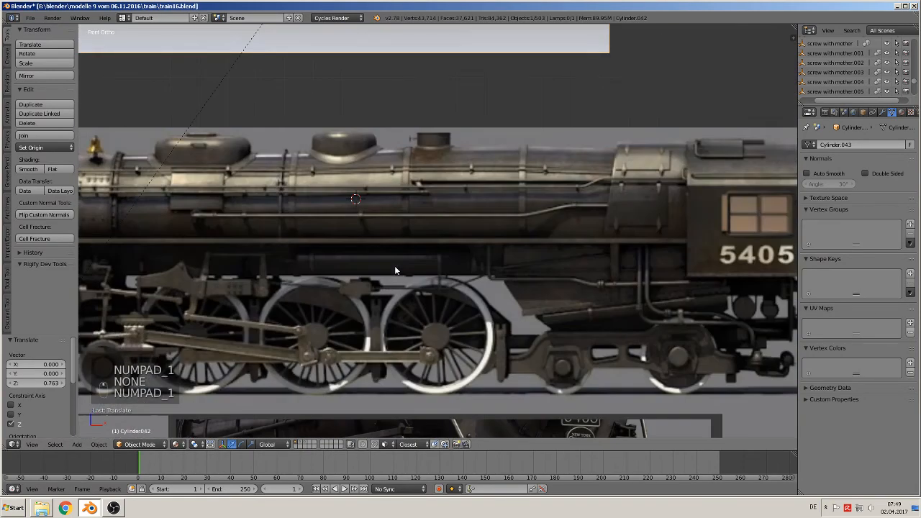
{"action": "scroll", "coordinate": [363, 236], "scroll_direction": "up", "scroll_amount": 2}
{"action": "left_click_drag", "start_coordinate": [404, 86], "coordinate": [401, 182]}
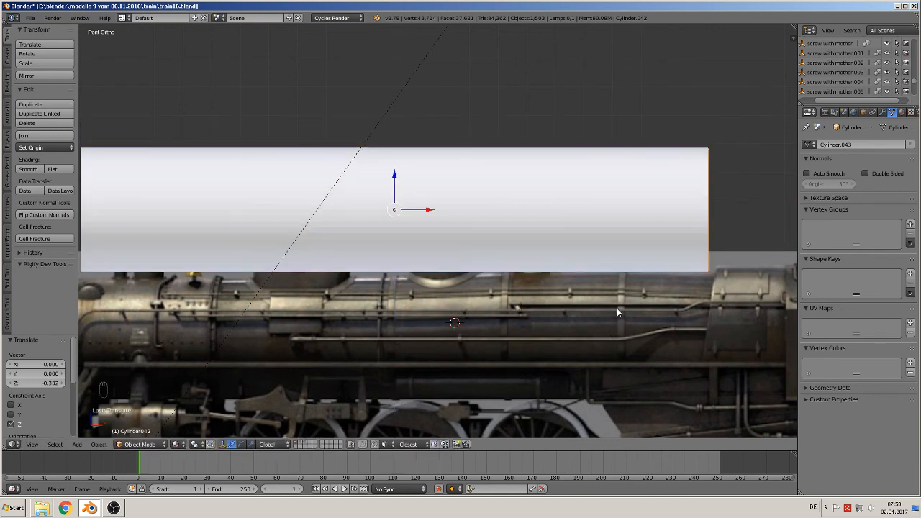
{"action": "middle_click_drag", "start_coordinate": [617, 309], "coordinate": [717, 283], "text": "shift"}
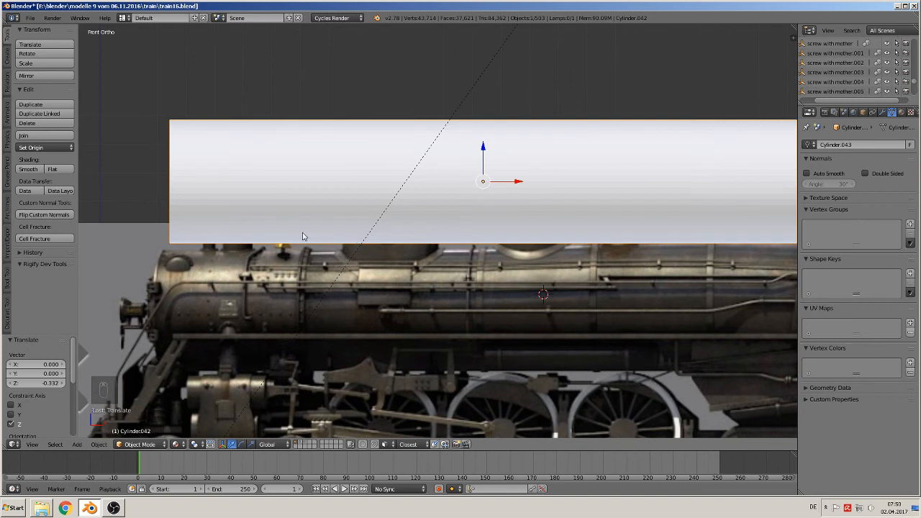
Enter mesh editing and add two closely spaced loop cuts on the cylinder above the boiler's front strap.
{"action": "key", "text": "Tab"}
{"action": "key", "text": "ctrl+r"}
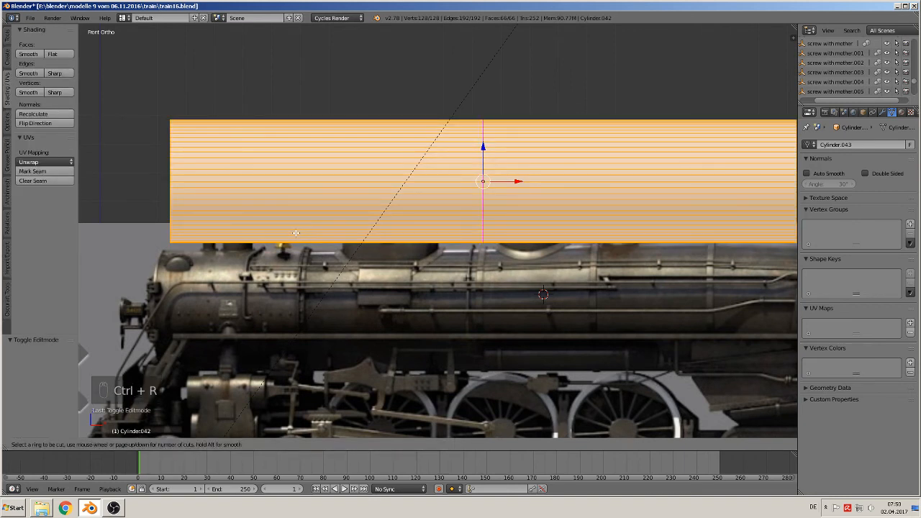
{"action": "left_click", "coordinate": [296, 232]}
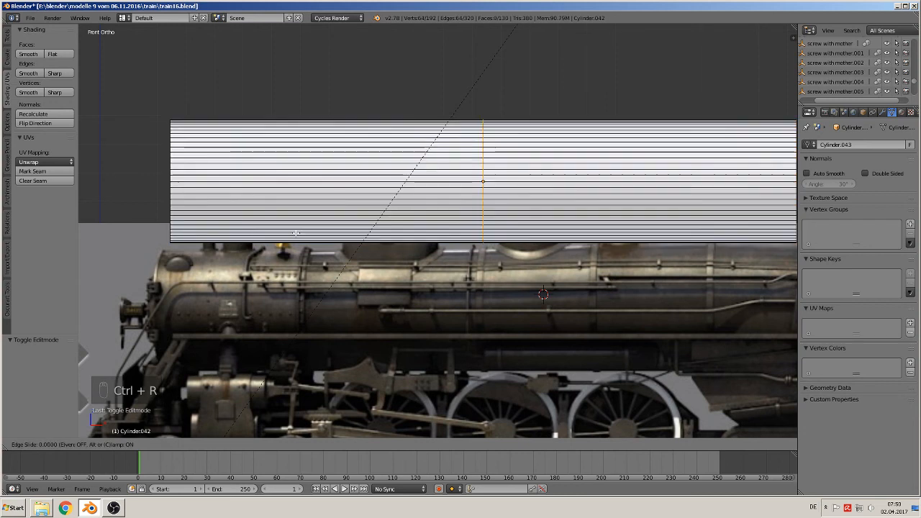
{"action": "left_click", "coordinate": [116, 218]}
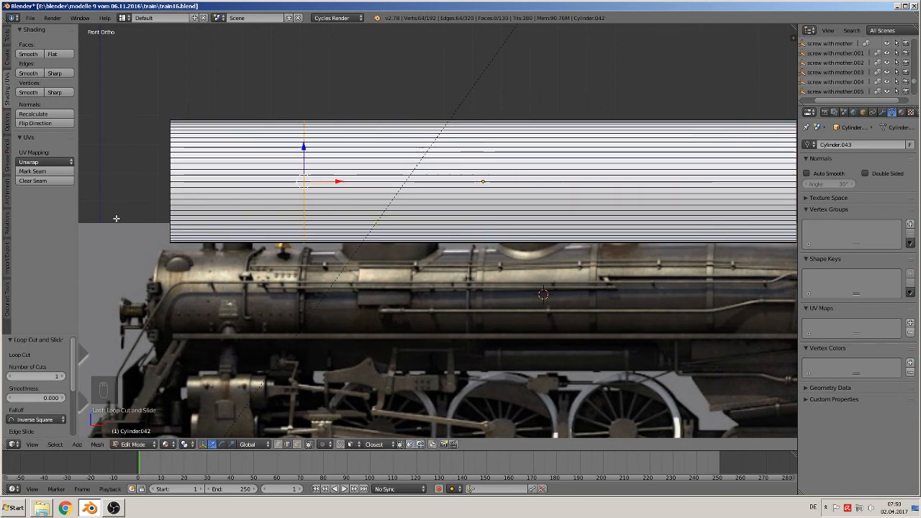
{"action": "key", "text": "ctrl+r"}
{"action": "left_click", "coordinate": [324, 225]}
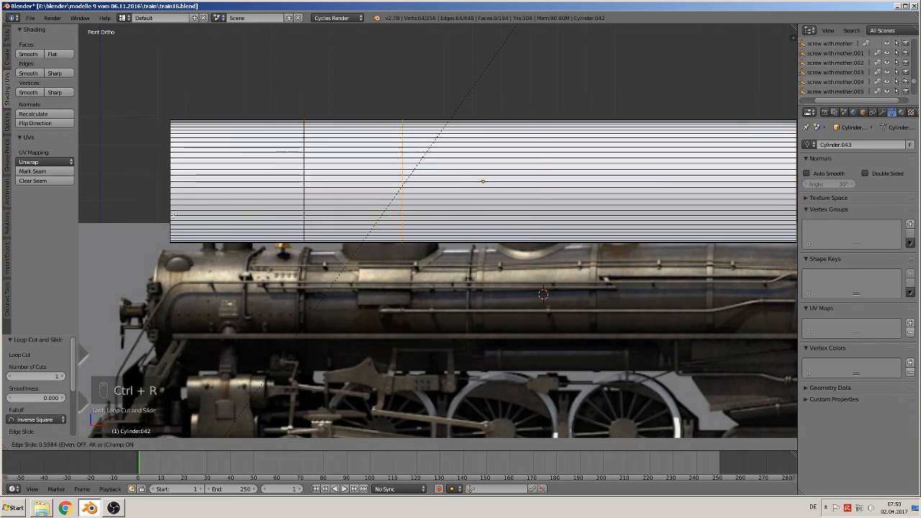
{"action": "left_click", "coordinate": [85, 199]}
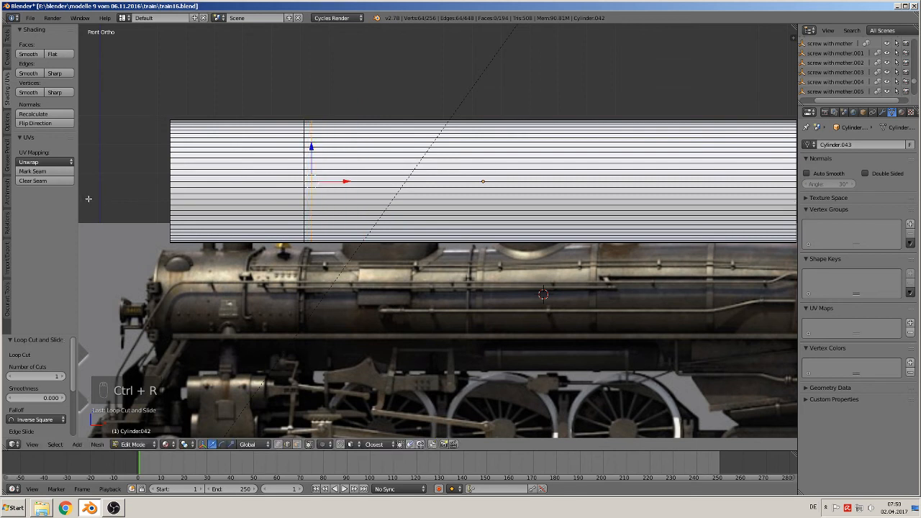
Add two closely spaced loop cuts near the cylinder's middle for the boiler's second strap.
{"action": "key", "text": "ctrl+r"}
{"action": "left_click", "coordinate": [482, 193]}
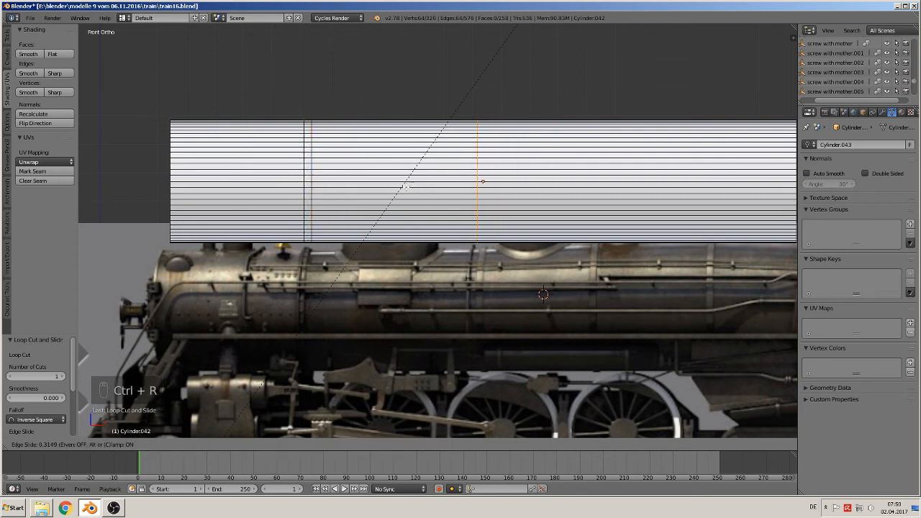
{"action": "left_click", "coordinate": [407, 186]}
{"action": "key", "text": "ctrl+r"}
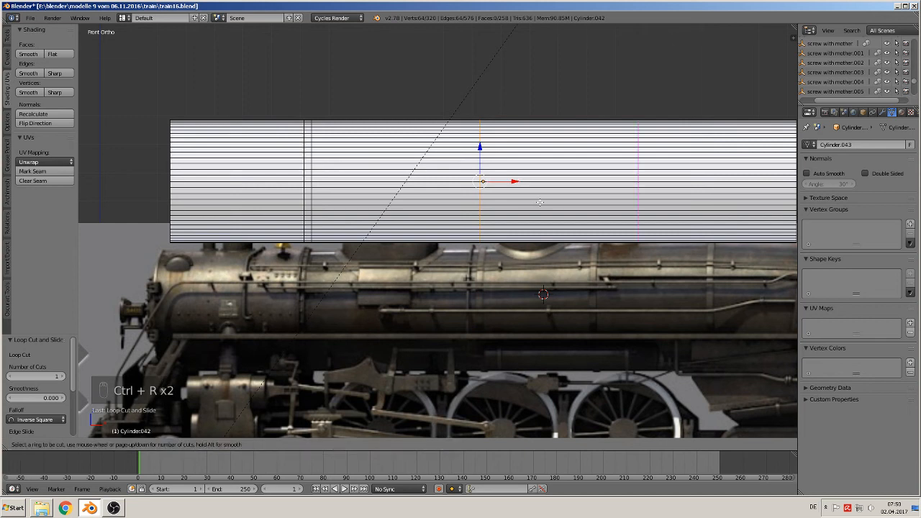
{"action": "left_click", "coordinate": [402, 186]}
{"action": "left_click", "coordinate": [390, 181]}
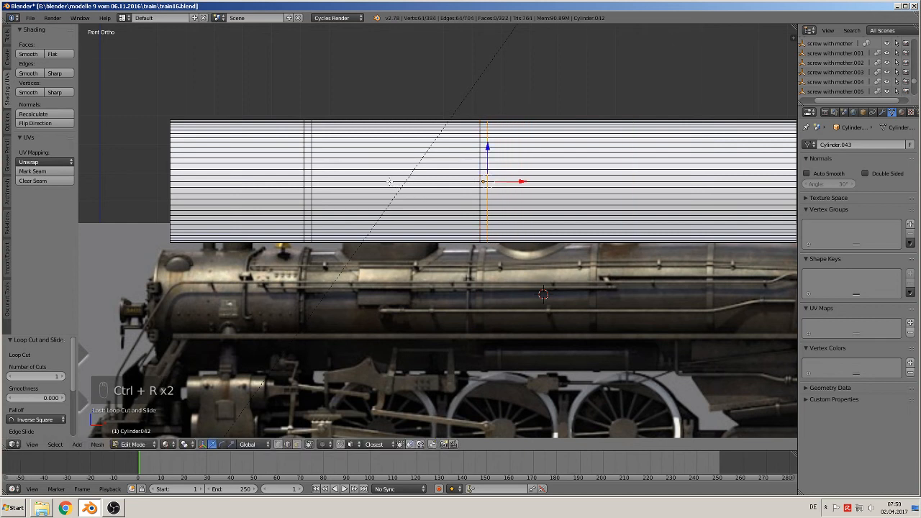
Add two closely spaced loop cuts on the cylinder above the boiler's third strap.
{"action": "key", "text": "ctrl+r"}
{"action": "left_click", "coordinate": [548, 200]}
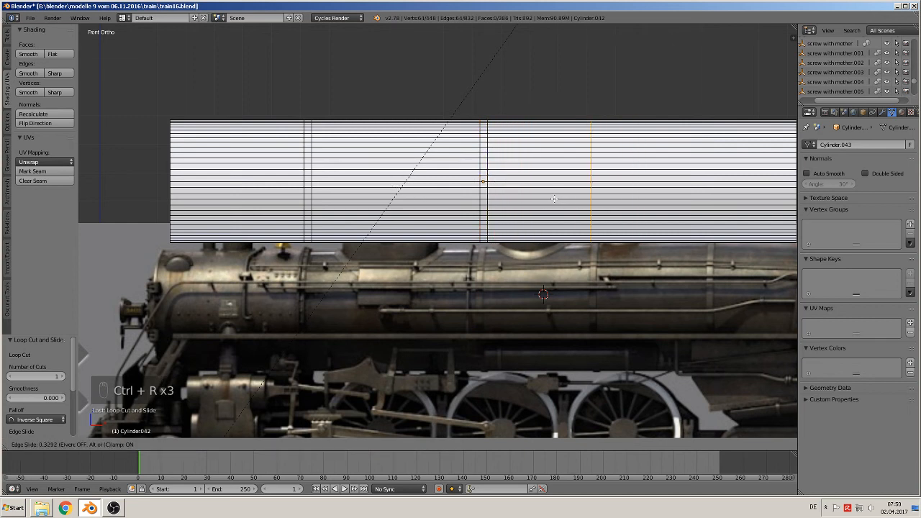
{"action": "left_click", "coordinate": [554, 198]}
{"action": "key", "text": "ctrl+r"}
{"action": "left_click", "coordinate": [636, 212]}
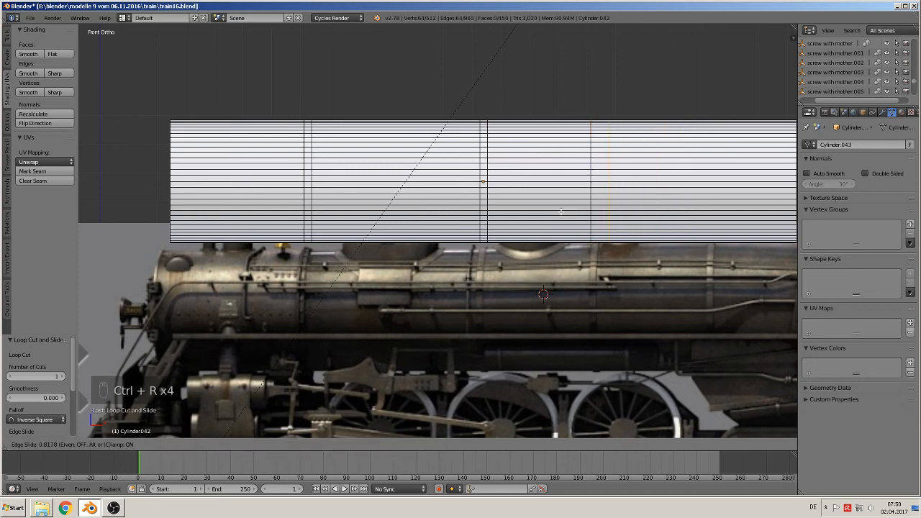
{"action": "left_click", "coordinate": [552, 210]}
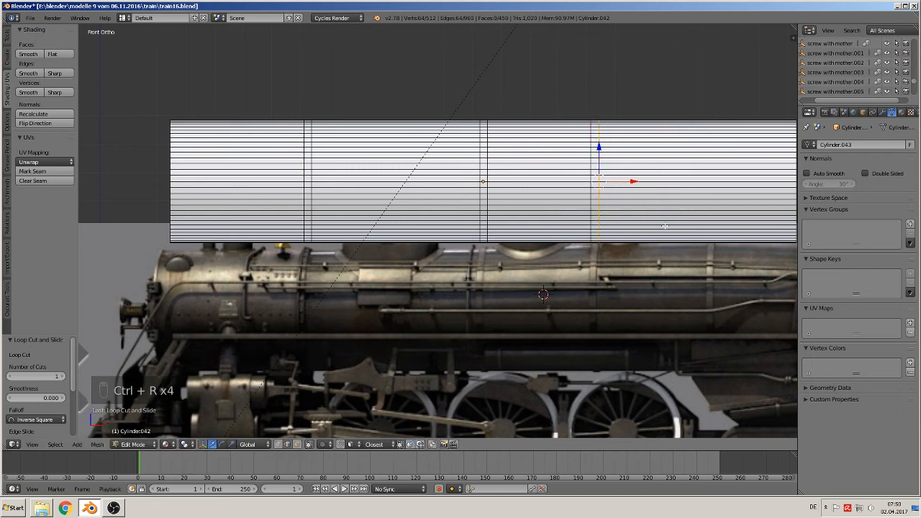
Add two closely spaced loop cuts near the cylinder's rear end above the boiler's fourth strap.
{"action": "middle_click_drag", "start_coordinate": [664, 225], "coordinate": [508, 245], "text": "shift"}
{"action": "key", "text": "ctrl+r"}
{"action": "left_click", "coordinate": [559, 216]}
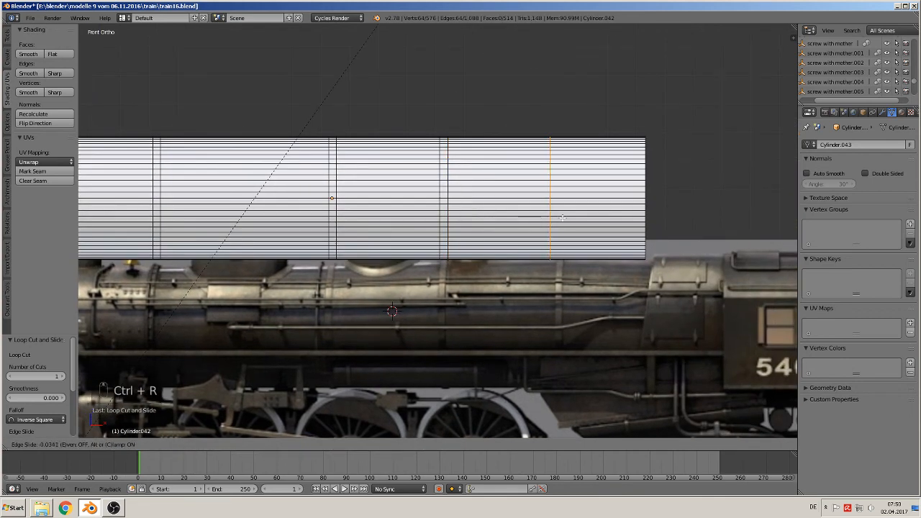
{"action": "left_click", "coordinate": [560, 217]}
{"action": "key", "text": "ctrl+r"}
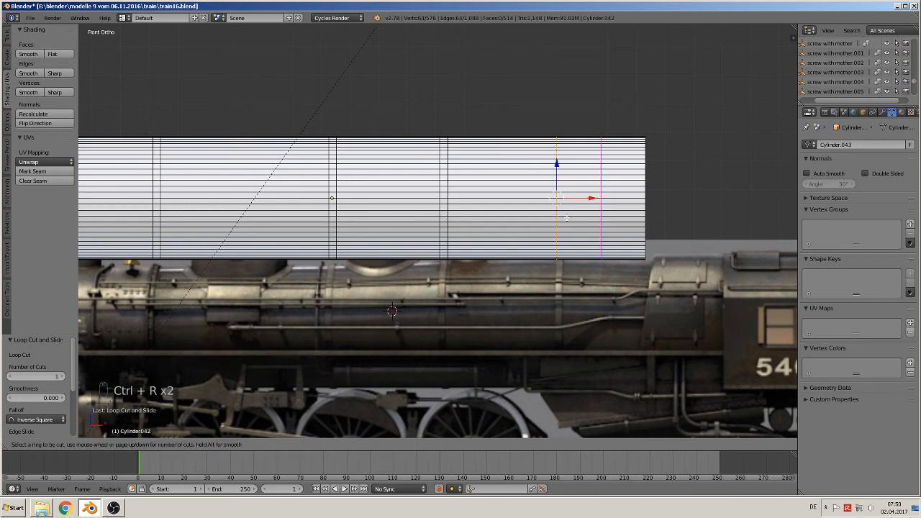
{"action": "left_click", "coordinate": [565, 216]}
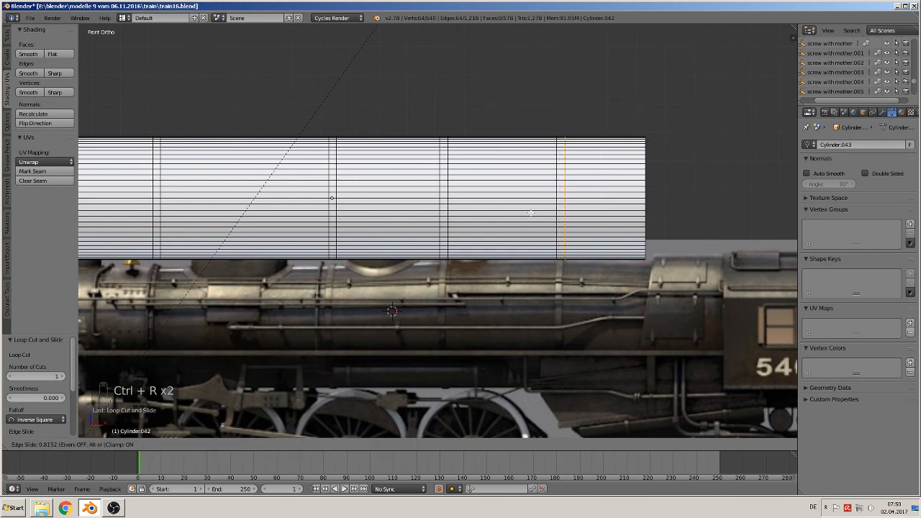
{"action": "left_click", "coordinate": [530, 213]}
In face selection mode, extrude the rearmost narrow face ring and scale it outward to about 1.042.
{"action": "scroll", "coordinate": [558, 264], "scroll_direction": "up", "scroll_amount": 1}
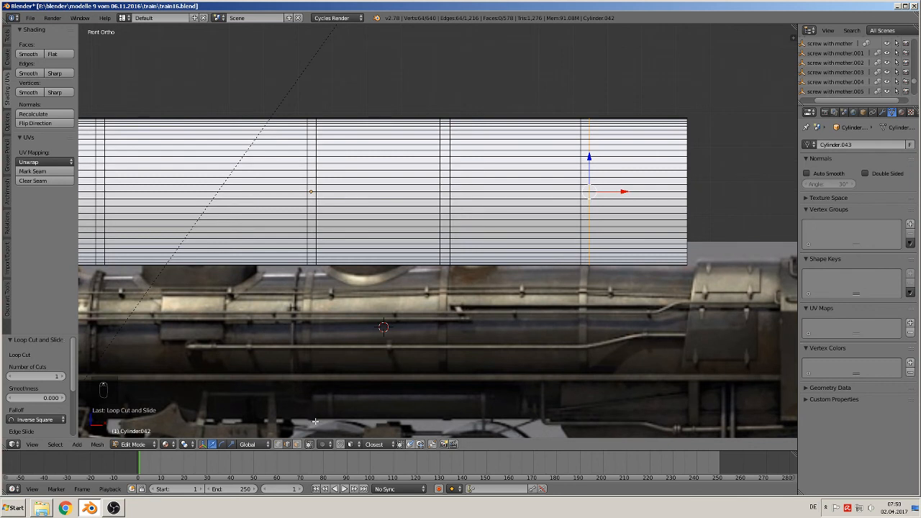
{"action": "left_click", "coordinate": [298, 444]}
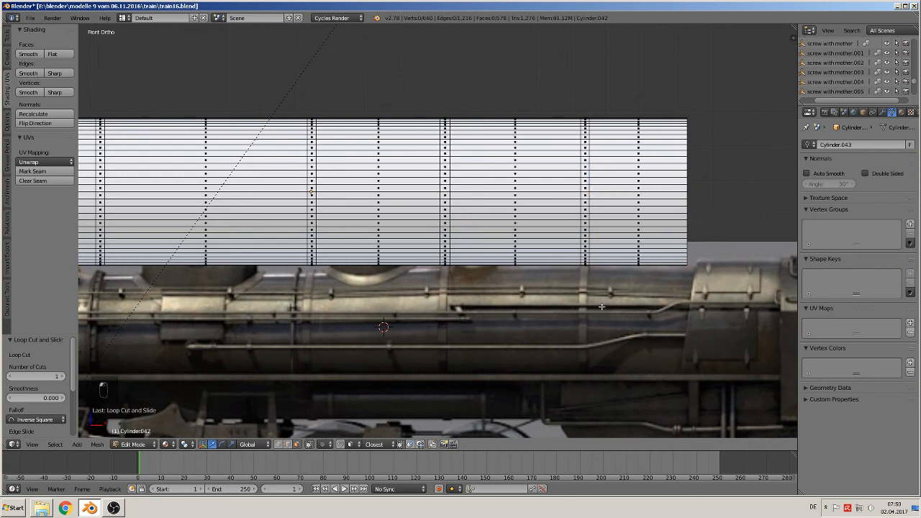
{"action": "right_click", "coordinate": [585, 189], "text": "alt"}
{"action": "key", "text": "e"}
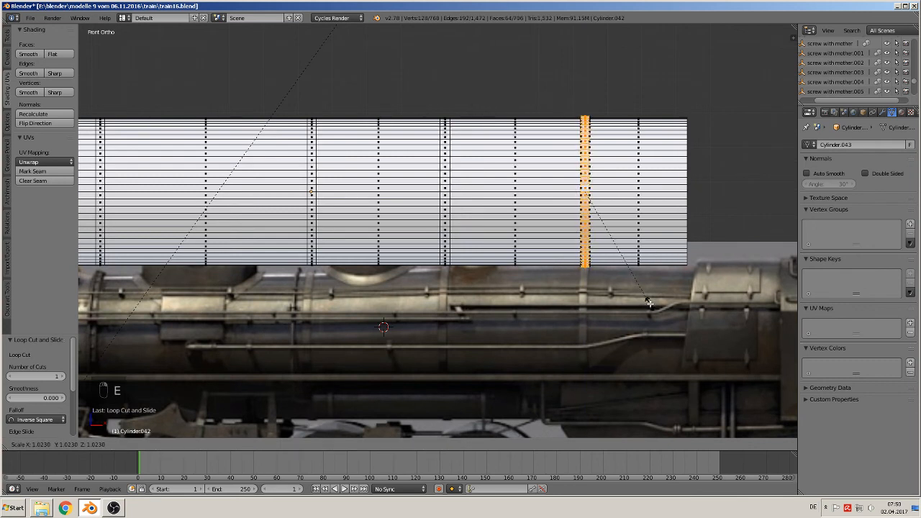
{"action": "left_click", "coordinate": [649, 305]}
Extrude the third strap's narrow face ring and scale it outward to about 1.037.
{"action": "right_click", "coordinate": [443, 216], "text": "alt"}
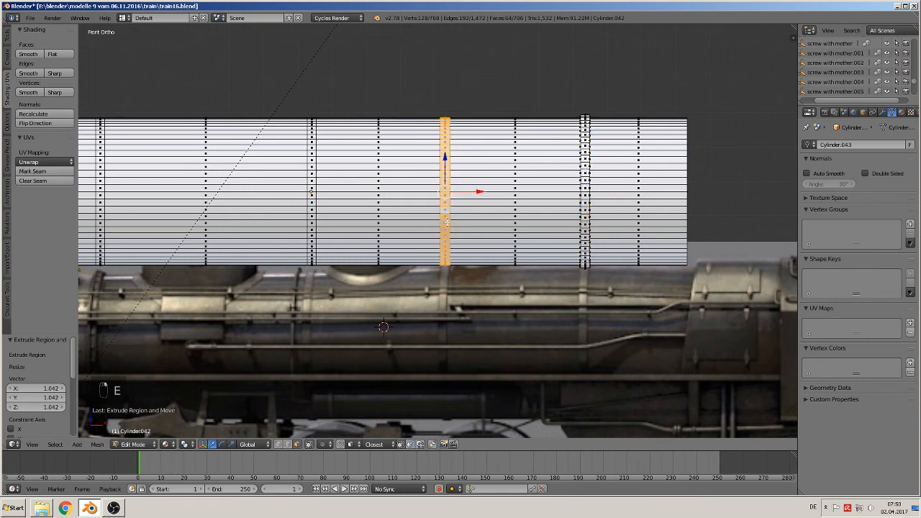
{"action": "key", "text": "e"}
{"action": "left_click", "coordinate": [469, 280]}
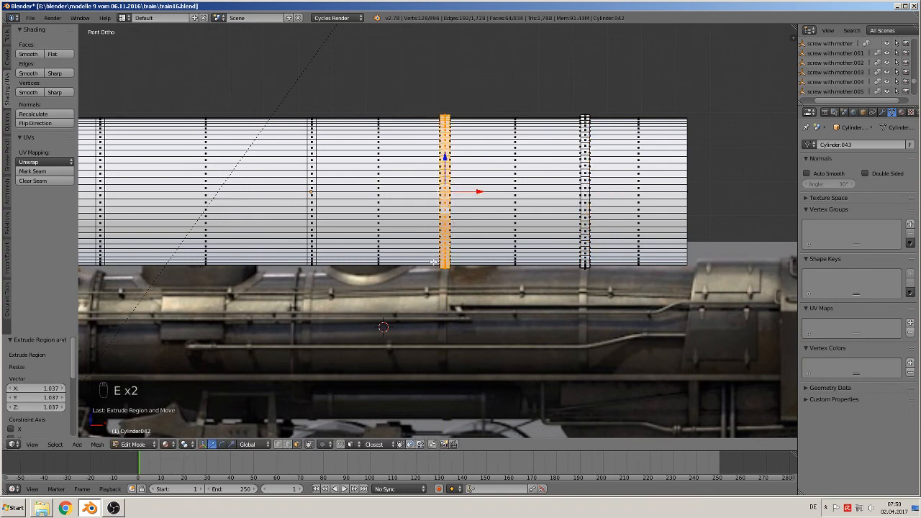
Extrude the narrow face ring at the cylinder's middle and scale it outward to about 1.023.
{"action": "middle_click_drag", "start_coordinate": [410, 247], "coordinate": [572, 257], "text": "shift"}
{"action": "right_click", "coordinate": [469, 204], "text": "alt"}
{"action": "right_click", "coordinate": [468, 203], "text": "alt"}
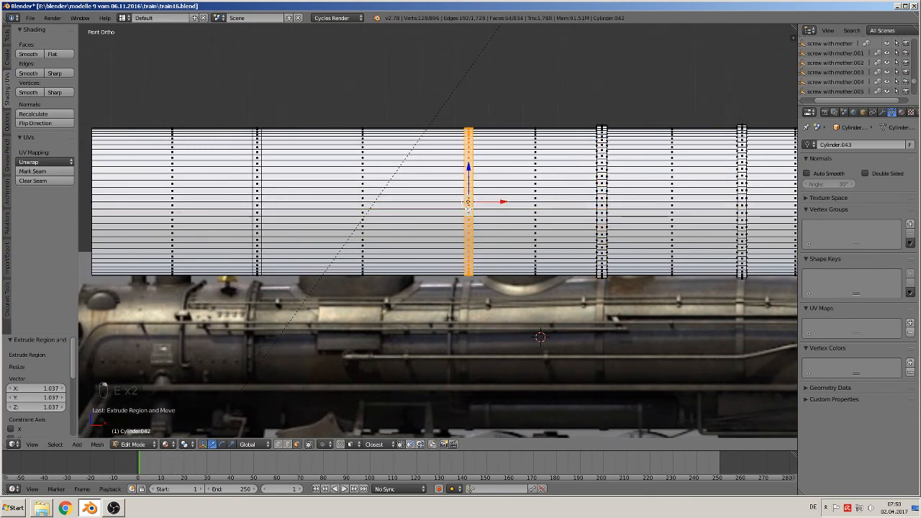
{"action": "key", "text": "e"}
{"action": "key", "text": "s"}
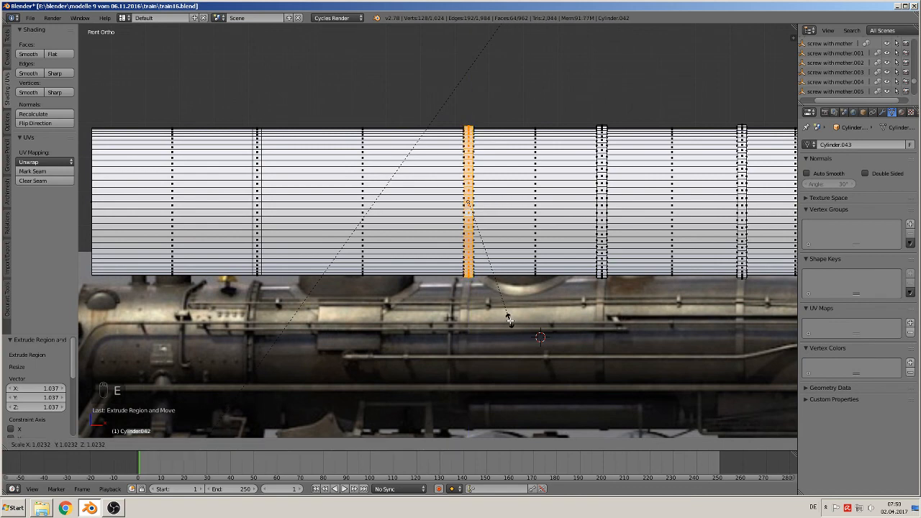
{"action": "left_click", "coordinate": [508, 318]}
Extrude the front strap's narrow face ring and scale it outward to about 1.026.
{"action": "middle_click_drag", "start_coordinate": [313, 265], "coordinate": [419, 256], "text": "shift"}
{"action": "scroll", "coordinate": [444, 294], "scroll_direction": "up", "scroll_amount": 2}
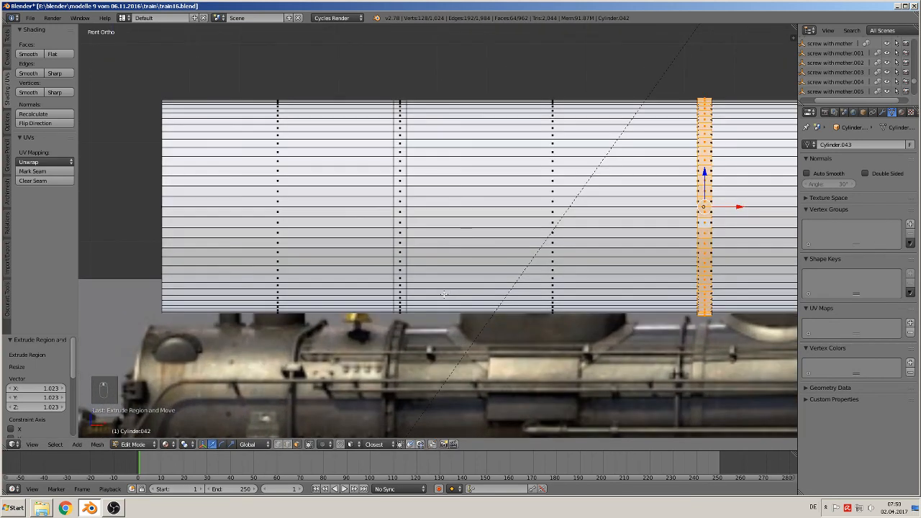
{"action": "right_click", "coordinate": [400, 271], "text": "alt"}
{"action": "key", "text": "e"}
{"action": "key", "text": "s"}
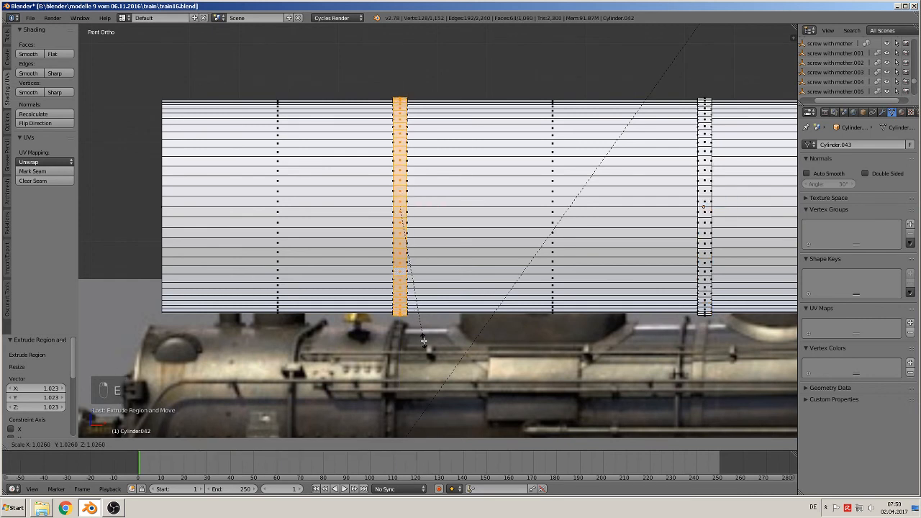
{"action": "left_click", "coordinate": [424, 341]}
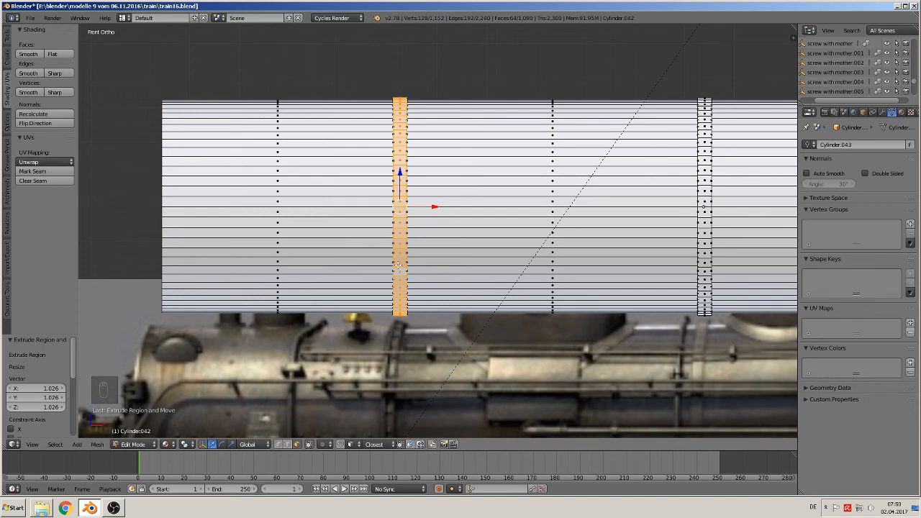
Cut a centred edge loop around the front strap, splitting its raised ring into two narrower rings.
{"action": "key", "text": "ctrl+r"}
{"action": "left_click", "coordinate": [395, 263]}
{"action": "left_click", "coordinate": [396, 262]}
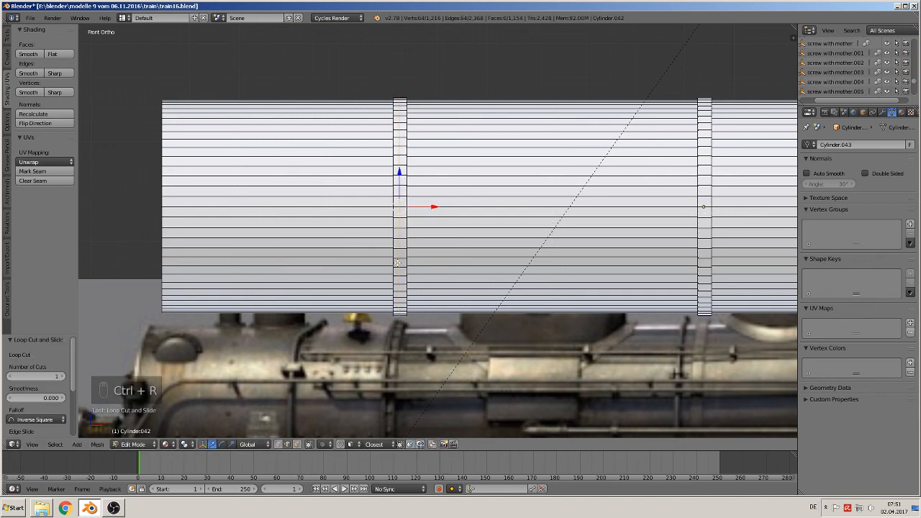
In face selection mode, extrude the front half-ring of the front strap and scale it outward to about 1.02.
{"action": "right_click", "coordinate": [397, 238], "text": "alt"}
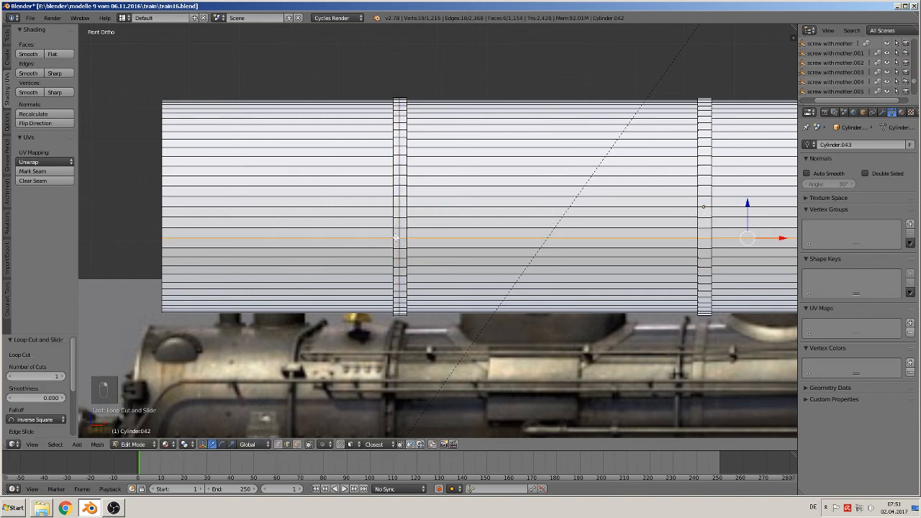
{"action": "left_click", "coordinate": [298, 444]}
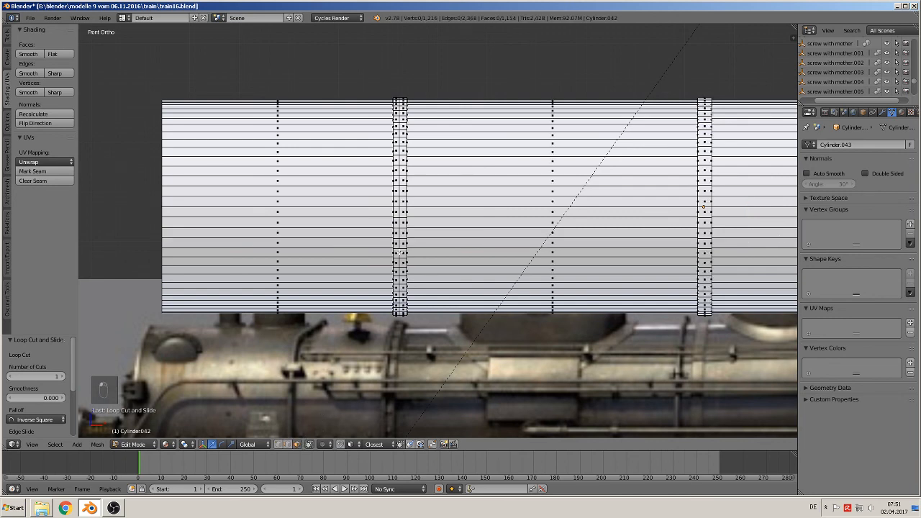
{"action": "right_click", "coordinate": [396, 247], "text": "alt"}
{"action": "key", "text": "e"}
{"action": "key", "text": "s"}
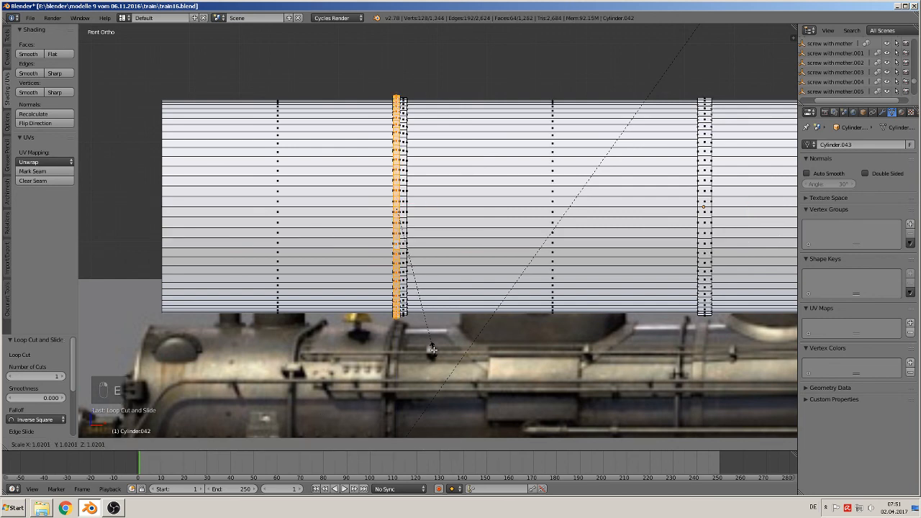
{"action": "left_click", "coordinate": [434, 352]}
{"action": "mouse_move", "coordinate": [434, 352]}
{"action": "middle_mouse_down"}
{"action": "mouse_move", "coordinate": [413, 356]}
{"action": "mouse_move", "coordinate": [487, 353]}
{"action": "mouse_move", "coordinate": [448, 354]}
{"action": "middle_mouse_up"}
Return to Object Mode and apply smooth shading to the boiler cylinder.
{"action": "key", "text": "Tab"}
{"action": "scroll", "coordinate": [421, 351], "scroll_direction": "down", "scroll_amount": 2}
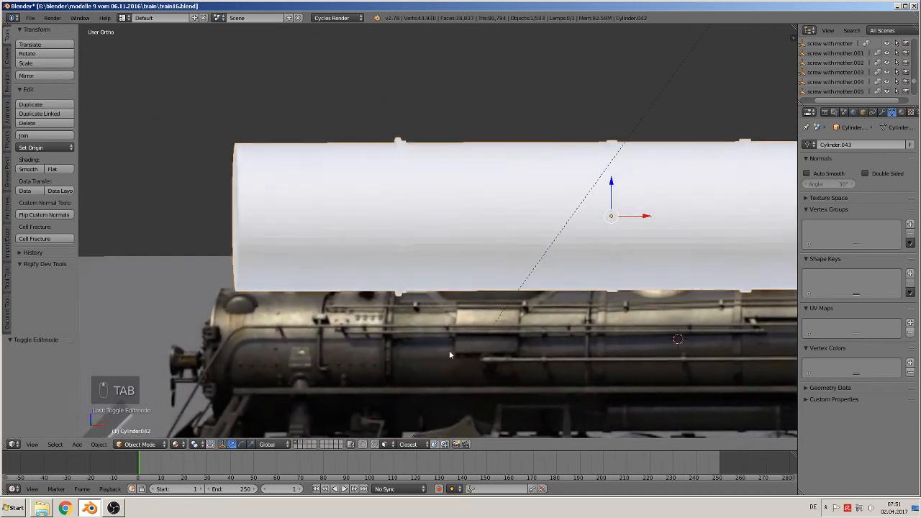
{"action": "left_click", "coordinate": [29, 169]}
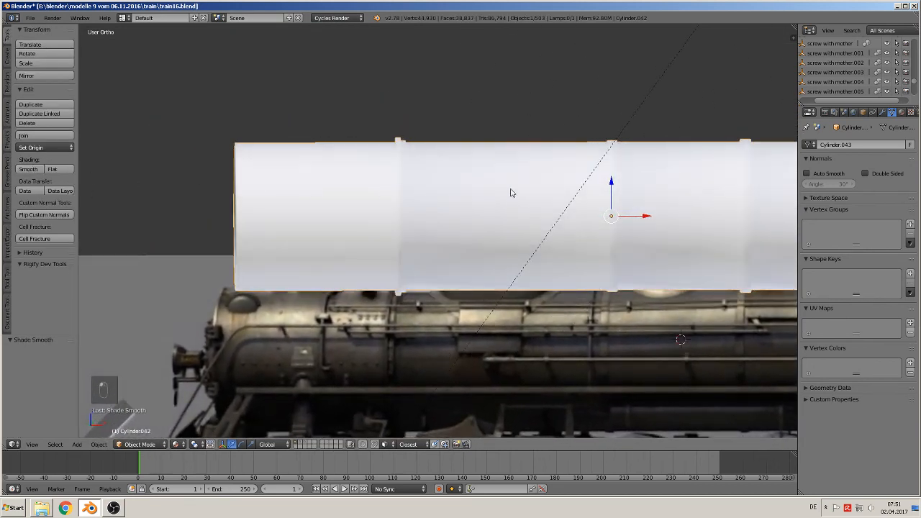
In Edit Mode, add supporting edge loops on the boiler surface close to both sides of the front strap.
{"action": "key", "text": "KP_1"}
{"action": "middle_click_drag", "start_coordinate": [544, 226], "coordinate": [336, 227], "text": "shift"}
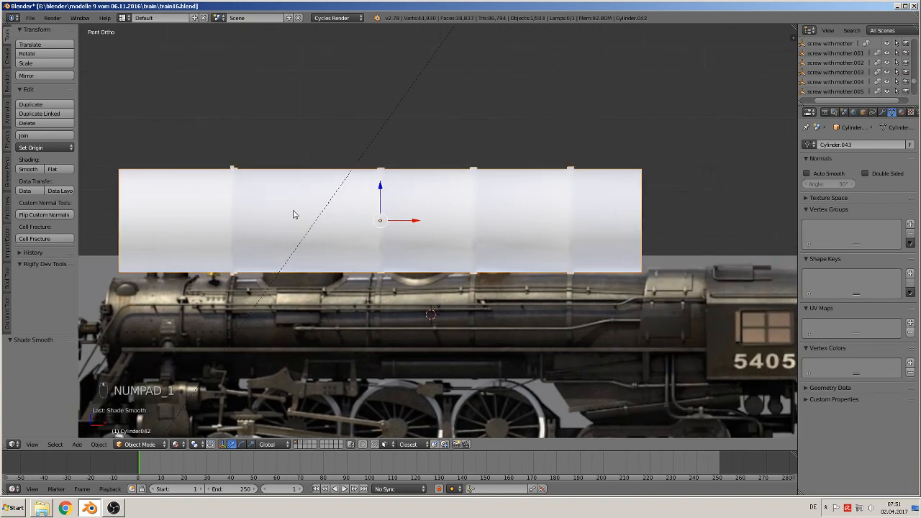
{"action": "key", "text": "Tab"}
{"action": "scroll", "coordinate": [242, 207], "scroll_direction": "up", "scroll_amount": 1}
{"action": "key", "text": "ctrl+r"}
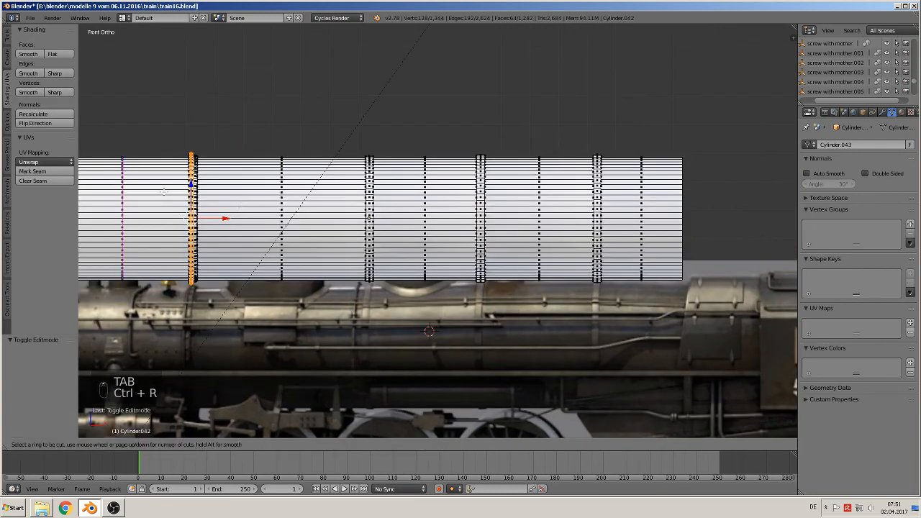
{"action": "left_click", "coordinate": [167, 193]}
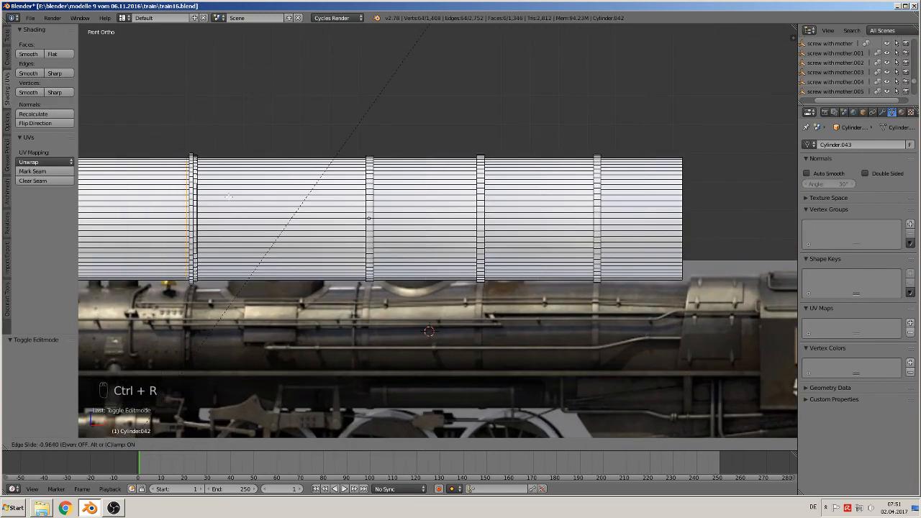
{"action": "left_click", "coordinate": [223, 196]}
{"action": "key", "text": "ctrl+r"}
{"action": "left_click", "coordinate": [211, 169]}
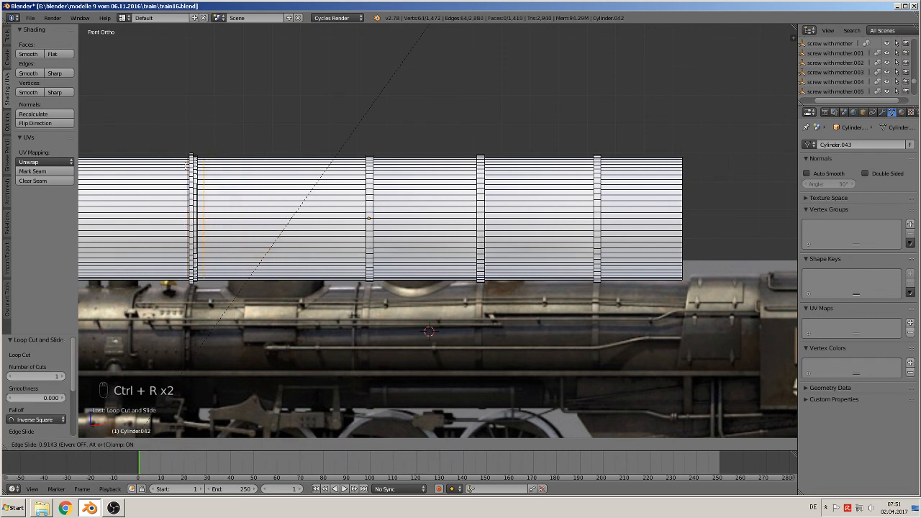
{"action": "left_click", "coordinate": [181, 164]}
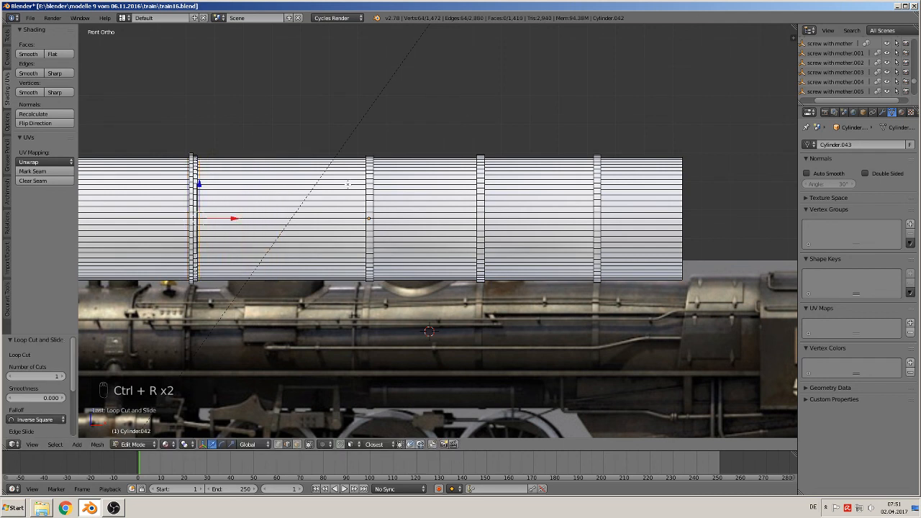
Add supporting edge loops on the boiler surface close to both sides of the middle strap.
{"action": "key", "text": "ctrl+r"}
{"action": "left_click", "coordinate": [356, 180]}
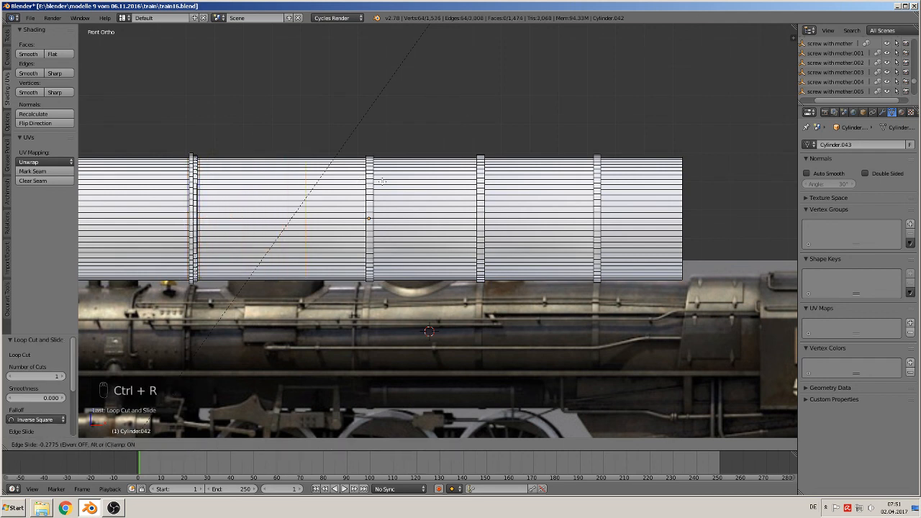
{"action": "left_click", "coordinate": [437, 187]}
{"action": "key", "text": "ctrl+r"}
{"action": "left_click", "coordinate": [430, 176]}
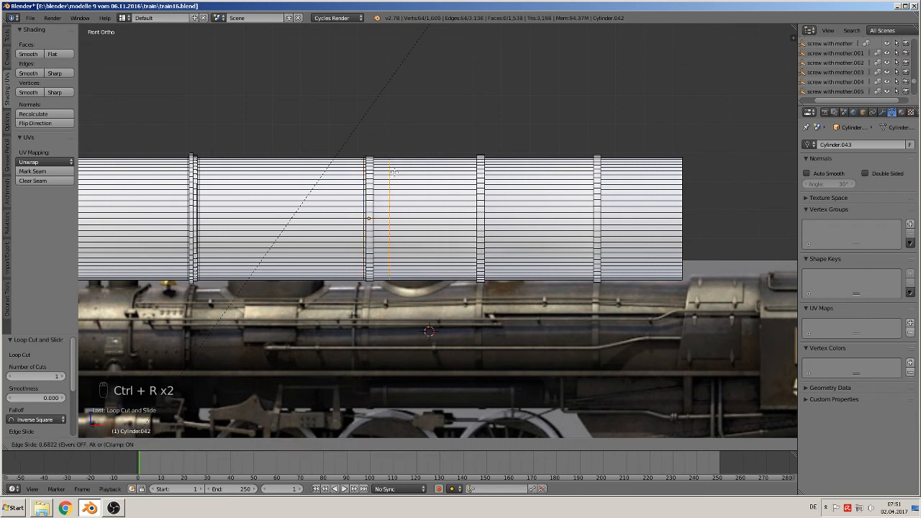
{"action": "left_click", "coordinate": [379, 169]}
Add supporting edge loops on the boiler surface close to both sides of the third strap.
{"action": "key", "text": "ctrl+r"}
{"action": "left_click", "coordinate": [410, 177]}
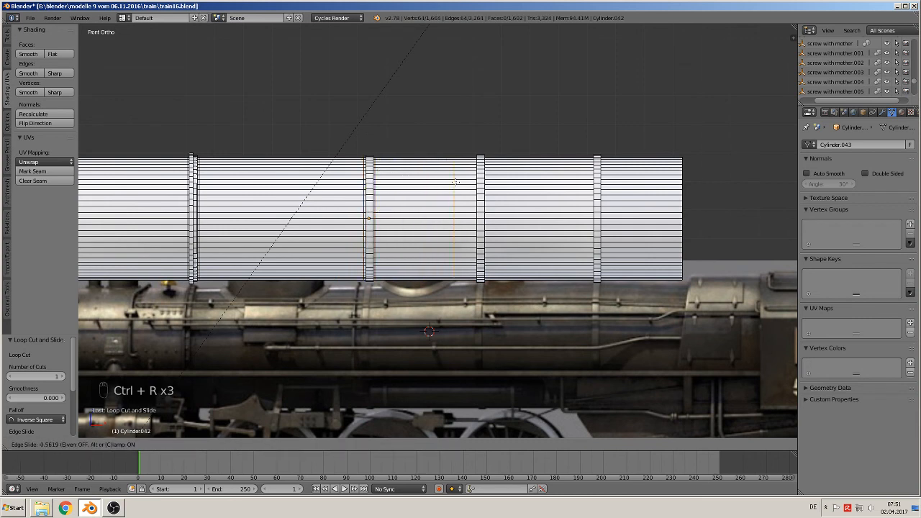
{"action": "left_click", "coordinate": [472, 185]}
{"action": "key", "text": "ctrl+r"}
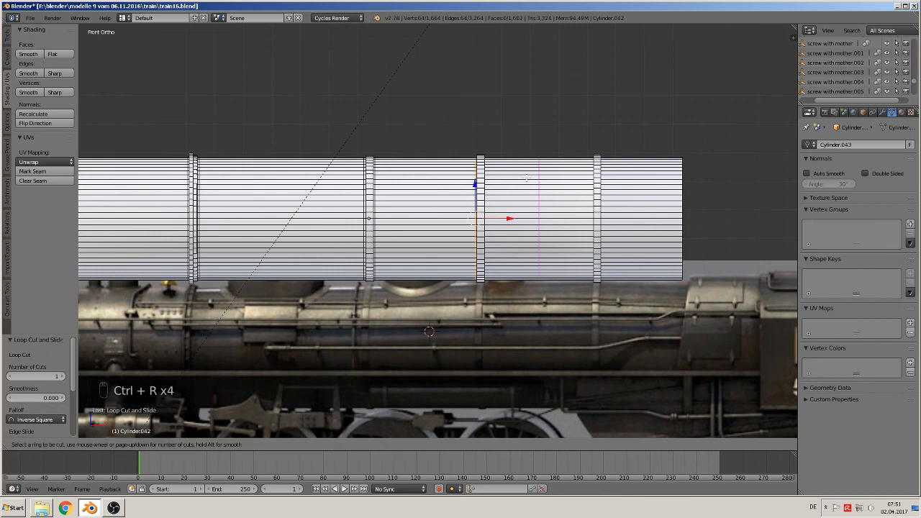
{"action": "left_click", "coordinate": [506, 173]}
{"action": "left_click", "coordinate": [475, 167]}
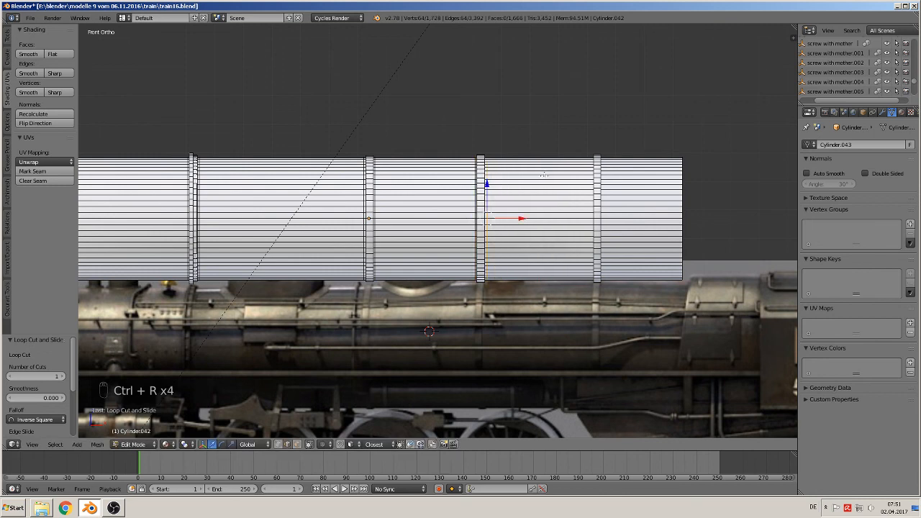
Add supporting edge loops close to both sides of the rearmost strap, shifting the first one 0.007 along X.
{"action": "key", "text": "ctrl+r"}
{"action": "left_click", "coordinate": [572, 180]}
{"action": "left_click", "coordinate": [598, 184]}
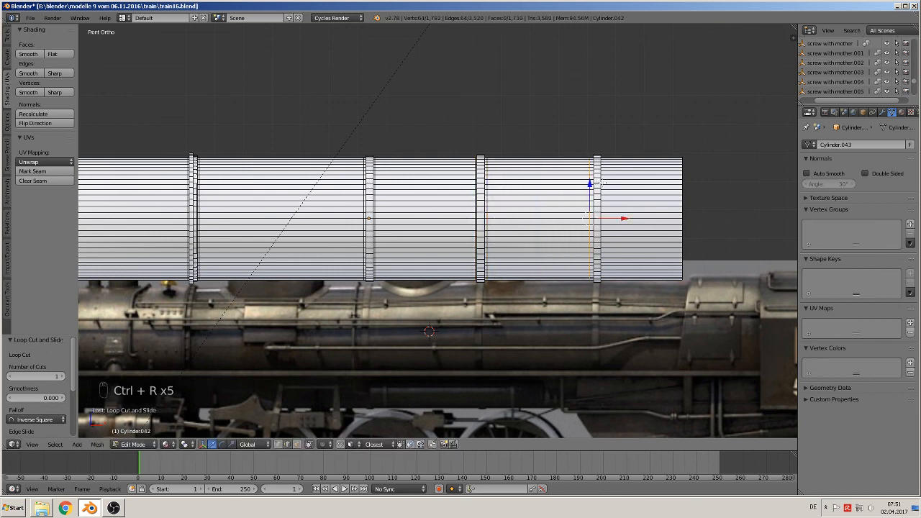
{"action": "left_click_drag", "start_coordinate": [624, 218], "coordinate": [626, 217]}
{"action": "key", "text": "ctrl+r"}
{"action": "left_click", "coordinate": [610, 193]}
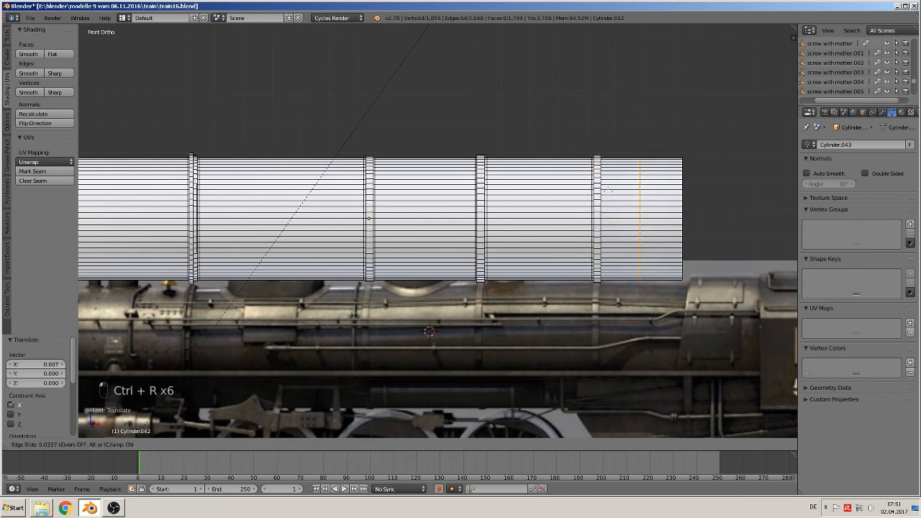
{"action": "left_click", "coordinate": [571, 184]}
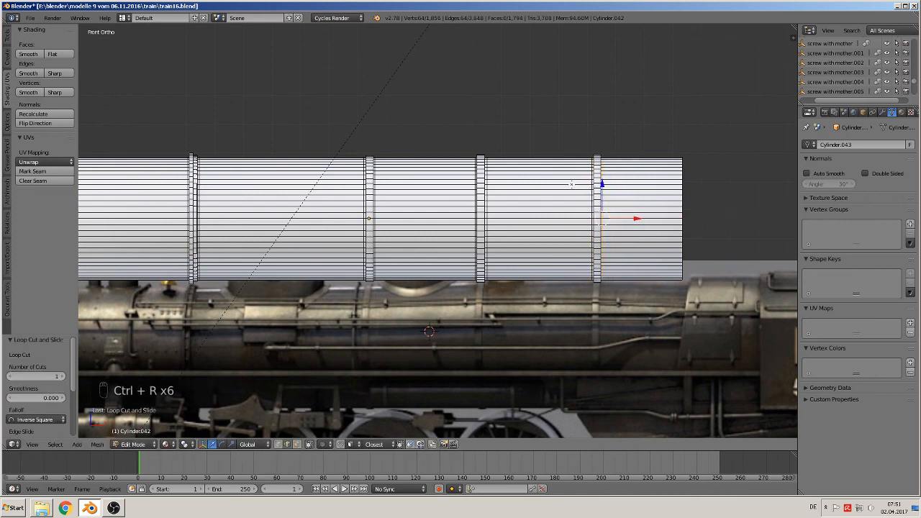
Cut an edge loop behind the rearmost strap and move it 0.129 along X, close to the cylinder's rear end.
{"action": "key", "text": "ctrl+r"}
{"action": "right_click", "coordinate": [607, 187]}
{"action": "key", "text": "ctrl+r"}
{"action": "left_click", "coordinate": [636, 185]}
{"action": "left_click", "coordinate": [656, 188]}
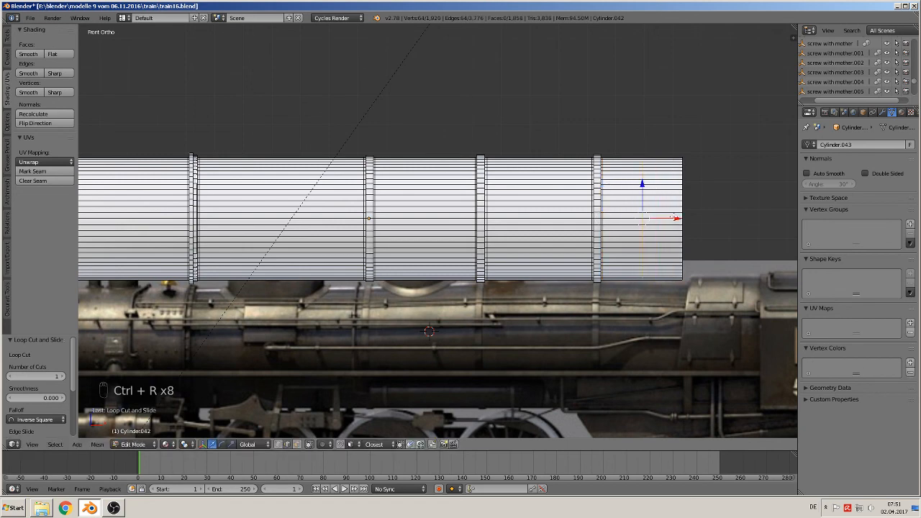
{"action": "left_click_drag", "start_coordinate": [674, 218], "coordinate": [712, 218]}
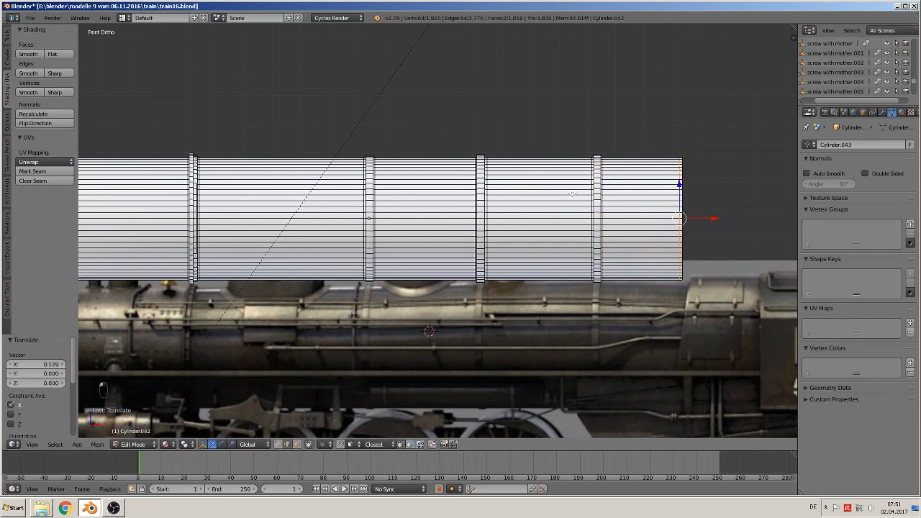
Cut an edge loop ahead of the front strap and move it -0.224 along X, close to the cylinder's front end.
{"action": "middle_click_drag", "start_coordinate": [190, 159], "coordinate": [438, 157], "text": "shift"}
{"action": "key", "text": "ctrl+r"}
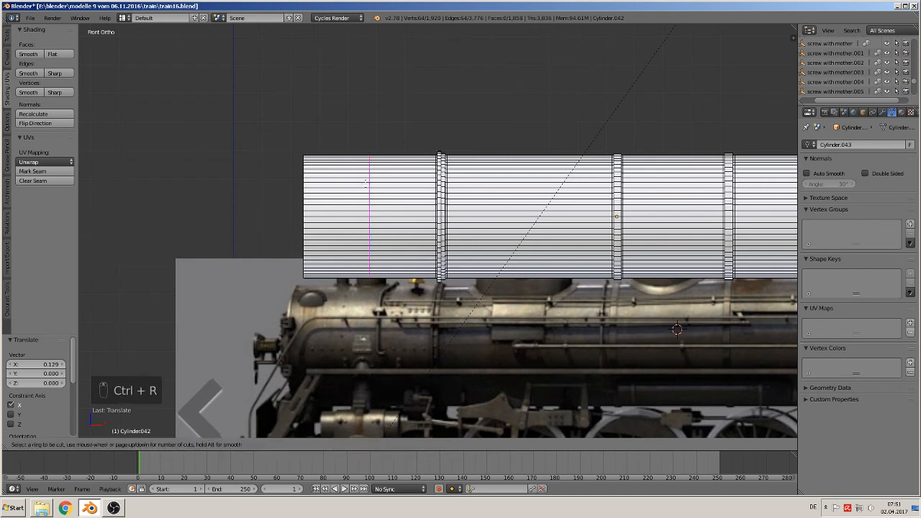
{"action": "key", "text": "ctrl+r"}
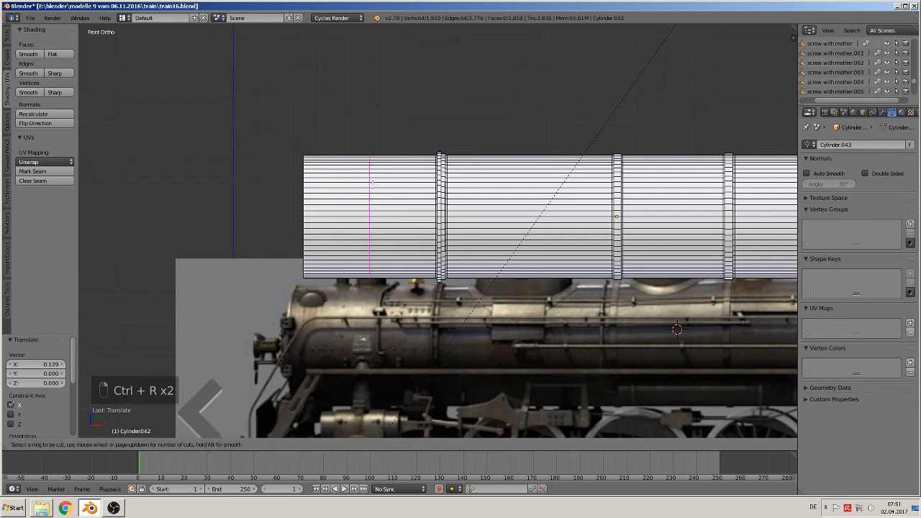
{"action": "left_click", "coordinate": [363, 216]}
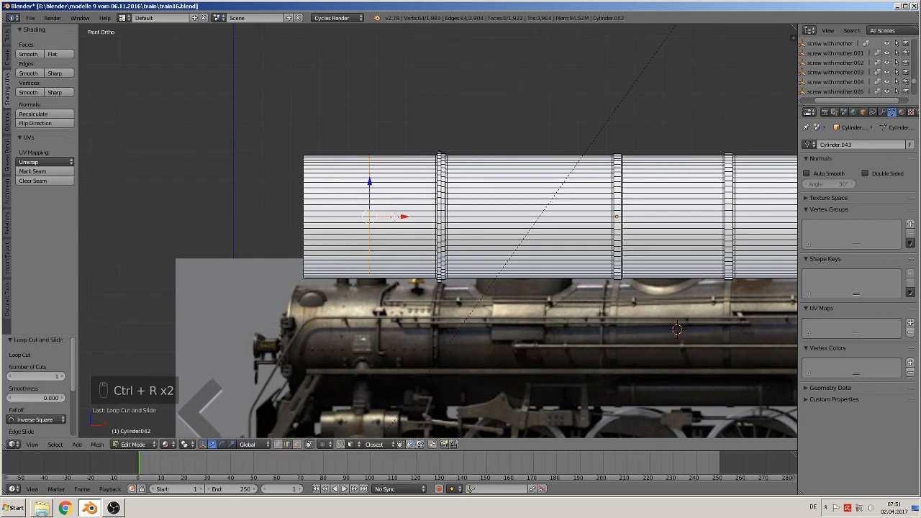
{"action": "left_click", "coordinate": [332, 216]}
Add two supporting edge loops within the middle strap, one near each of its side edges.
{"action": "scroll", "coordinate": [338, 216], "scroll_direction": "up", "scroll_amount": 3}
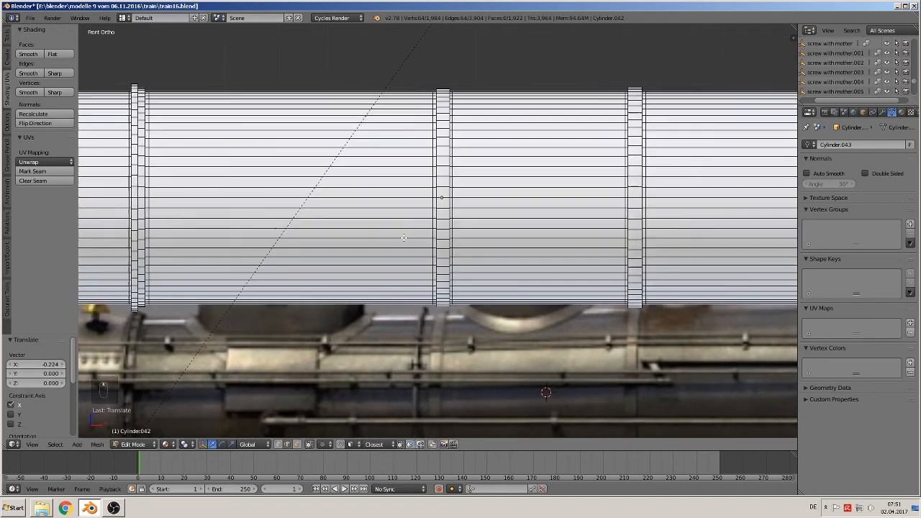
{"action": "scroll", "coordinate": [403, 238], "scroll_direction": "up", "scroll_amount": 2}
{"action": "key", "text": "ctrl+r"}
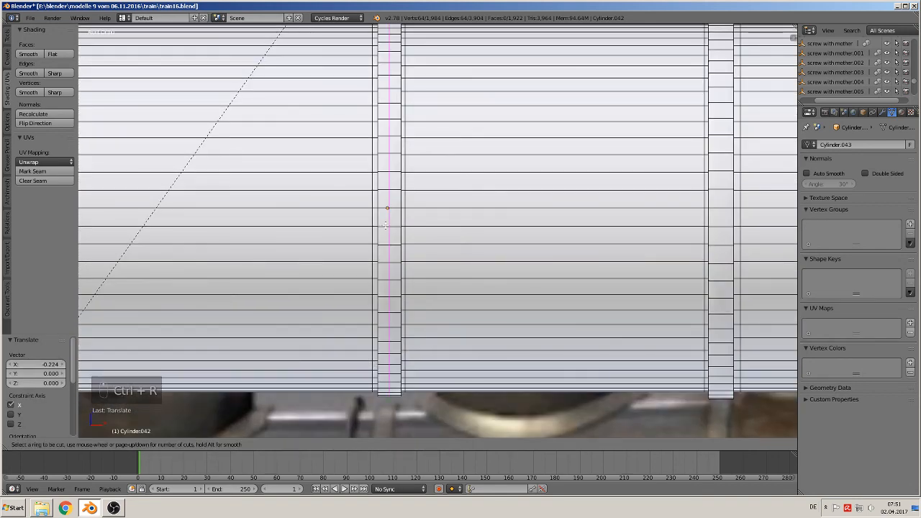
{"action": "left_click", "coordinate": [385, 224]}
{"action": "left_click", "coordinate": [375, 221]}
{"action": "key", "text": "ctrl+r"}
{"action": "left_click", "coordinate": [395, 223]}
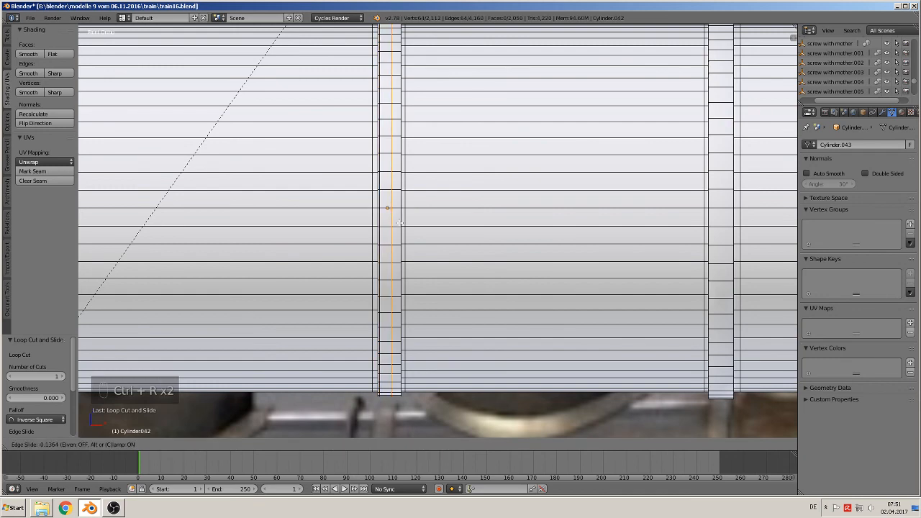
{"action": "left_click", "coordinate": [405, 222]}
Add two supporting edge loops within the third strap, one near each of its side edges.
{"action": "middle_click_drag", "start_coordinate": [594, 262], "coordinate": [275, 259], "text": "shift"}
{"action": "key", "text": "ctrl+r"}
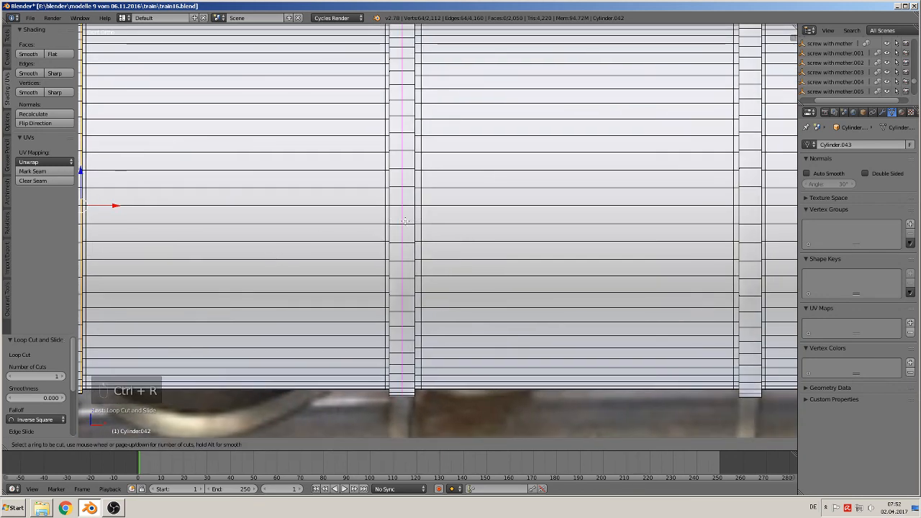
{"action": "left_click", "coordinate": [404, 221]}
{"action": "left_click", "coordinate": [408, 219]}
{"action": "key", "text": "ctrl+r"}
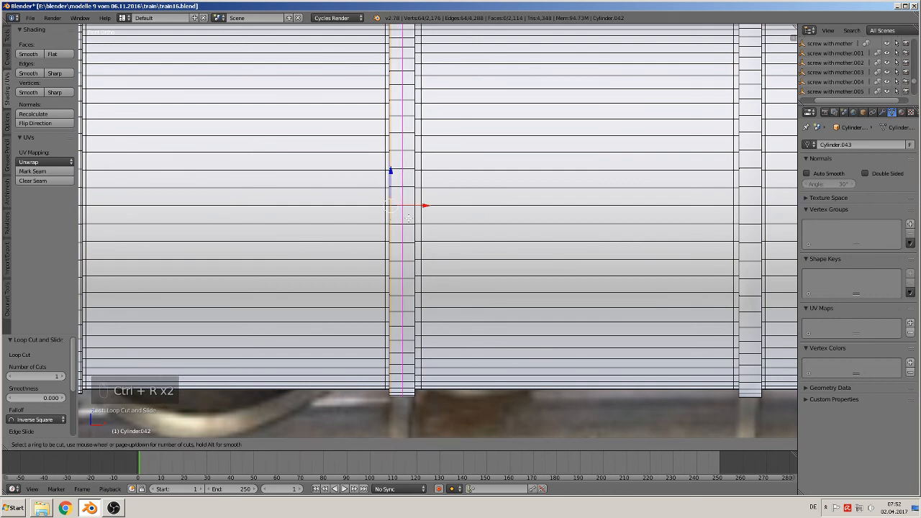
{"action": "left_click", "coordinate": [413, 217]}
{"action": "left_click", "coordinate": [416, 216]}
Add two supporting edge loops within the rearmost strap, one near each of its side edges.
{"action": "middle_click_drag", "start_coordinate": [521, 255], "coordinate": [280, 255], "text": "shift"}
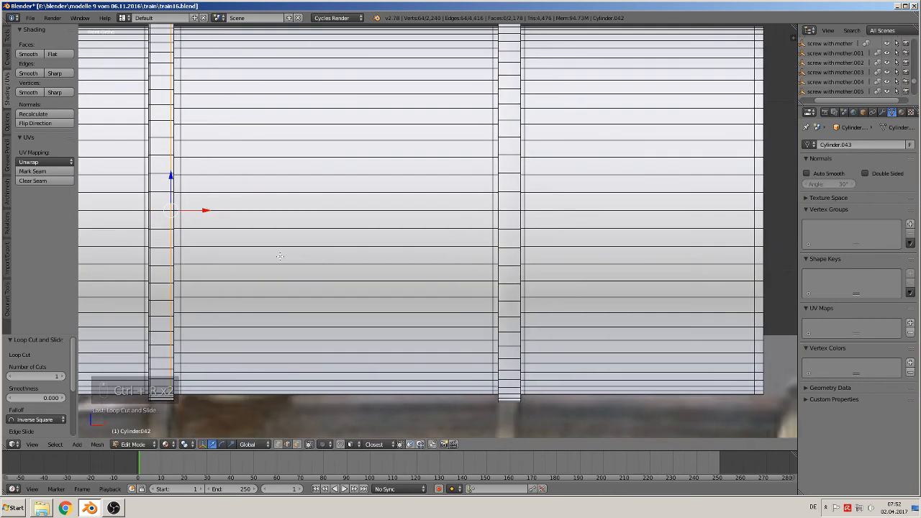
{"action": "key", "text": "ctrl+r"}
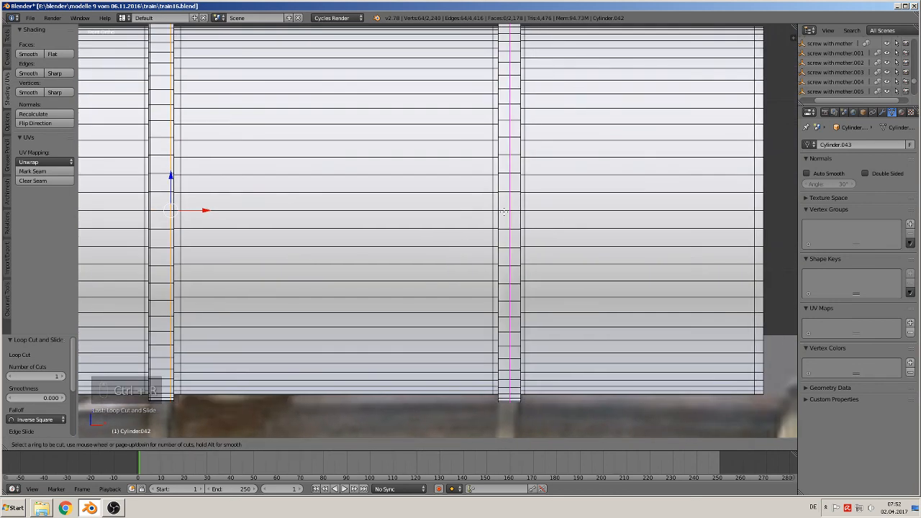
{"action": "left_click", "coordinate": [504, 213]}
{"action": "left_click", "coordinate": [495, 210]}
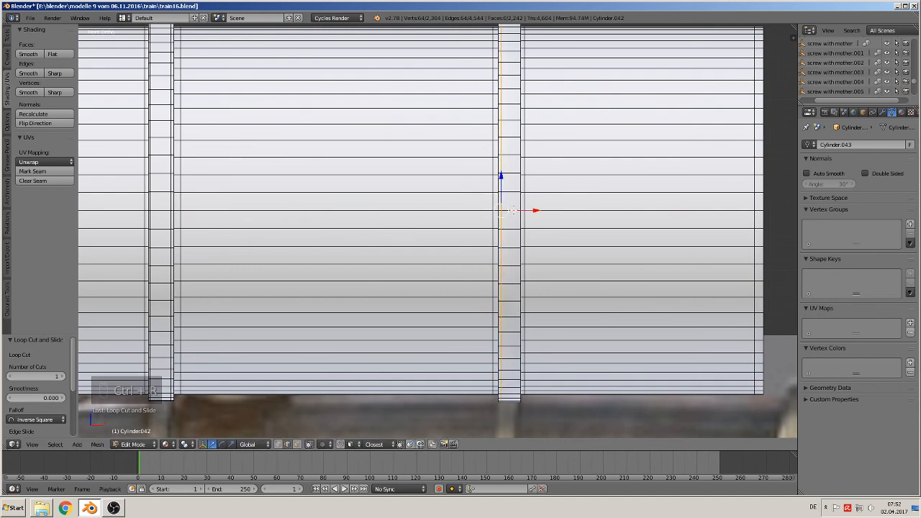
{"action": "key", "text": "ctrl+r"}
{"action": "left_click", "coordinate": [501, 211]}
{"action": "left_click", "coordinate": [520, 209]}
Examine the boiler's smooth shading in Object Mode, and return to Edit Mode for a close view of the front strap.
{"action": "scroll", "coordinate": [510, 220], "scroll_direction": "down", "scroll_amount": 6}
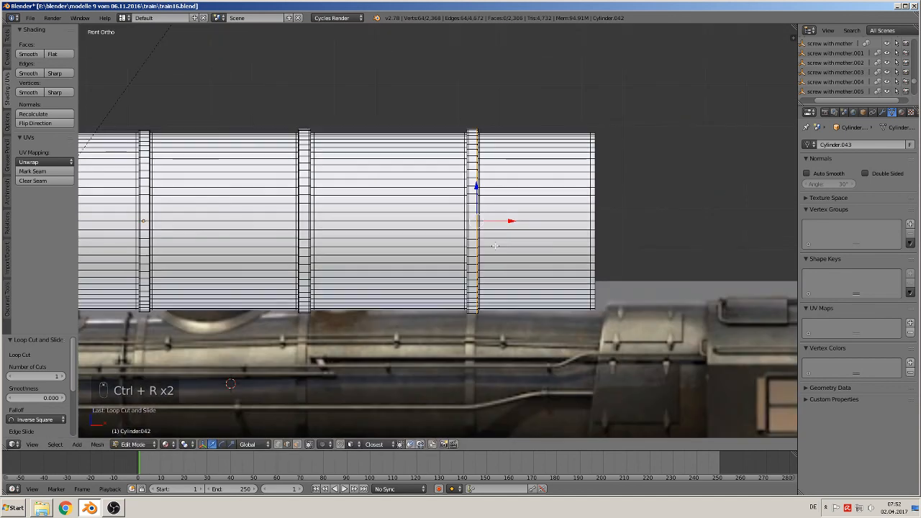
{"action": "key", "text": "Tab"}
{"action": "scroll", "coordinate": [367, 271], "scroll_direction": "up", "scroll_amount": 7}
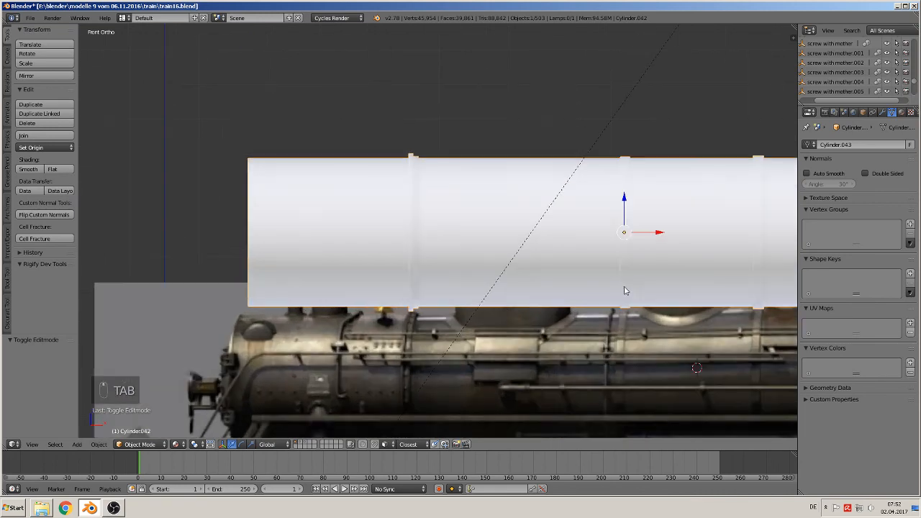
{"action": "key", "text": "Tab"}
{"action": "scroll", "coordinate": [386, 318], "scroll_direction": "up", "scroll_amount": 2}
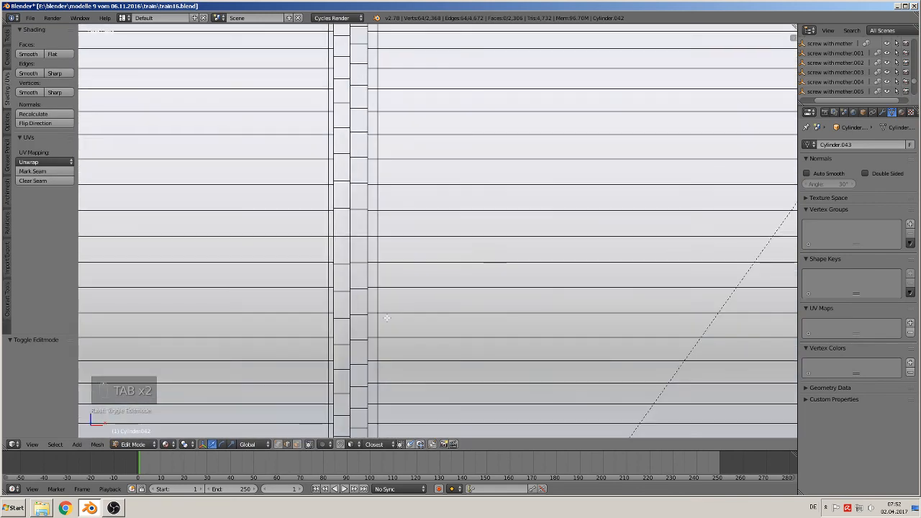
Add two supporting edge loops within the front strap's forward band, one near each of its side edges.
{"action": "scroll", "coordinate": [381, 303], "scroll_direction": "up", "scroll_amount": 2}
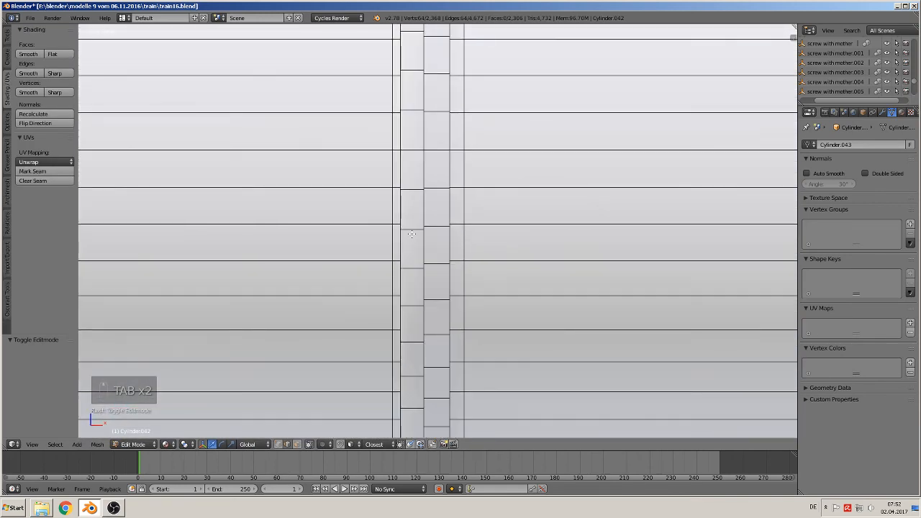
{"action": "key", "text": "ctrl+r"}
{"action": "left_click", "coordinate": [412, 234]}
{"action": "left_click", "coordinate": [421, 229]}
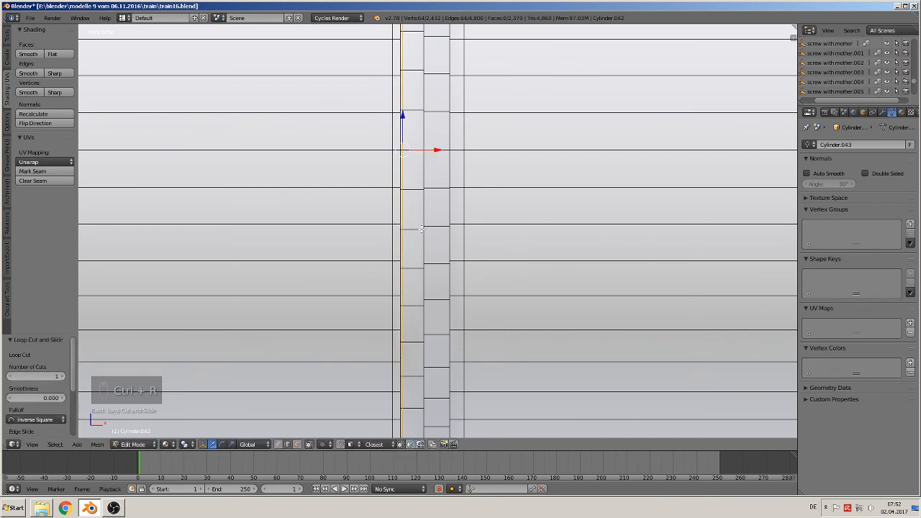
{"action": "key", "text": "ctrl+r"}
{"action": "left_click", "coordinate": [421, 229]}
{"action": "left_click", "coordinate": [428, 228]}
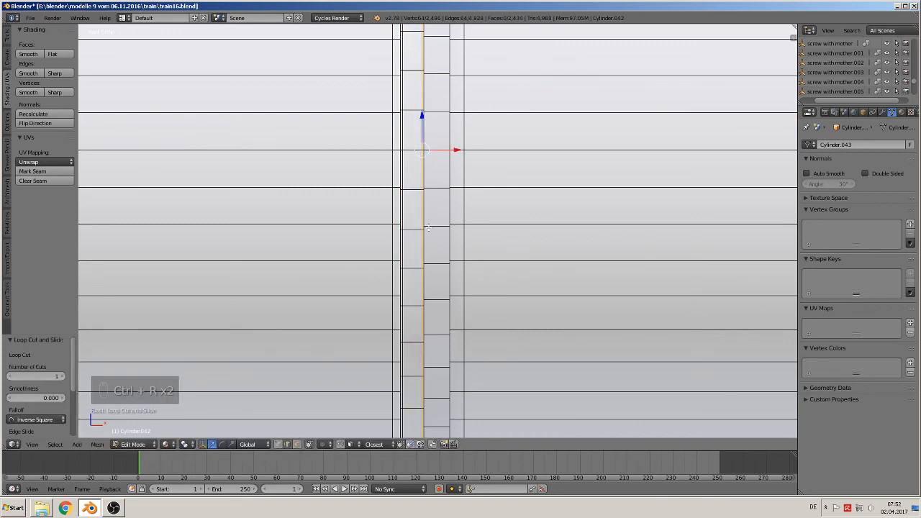
Add two supporting edge loops near the side edges of the front strap's rear band, and return to Object Mode.
{"action": "key", "text": "ctrl+r"}
{"action": "left_click", "coordinate": [430, 227]}
{"action": "left_click", "coordinate": [434, 224]}
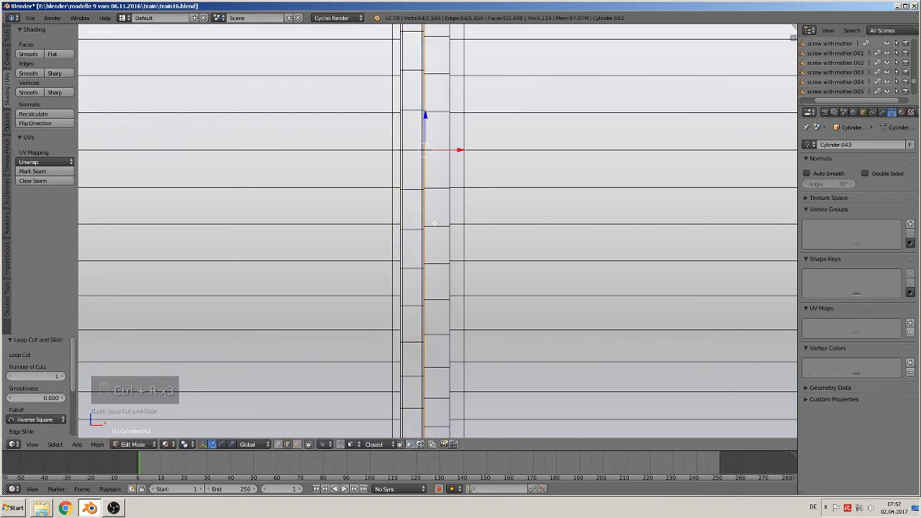
{"action": "key", "text": "ctrl+r"}
{"action": "left_click", "coordinate": [433, 223]}
{"action": "left_click", "coordinate": [449, 226]}
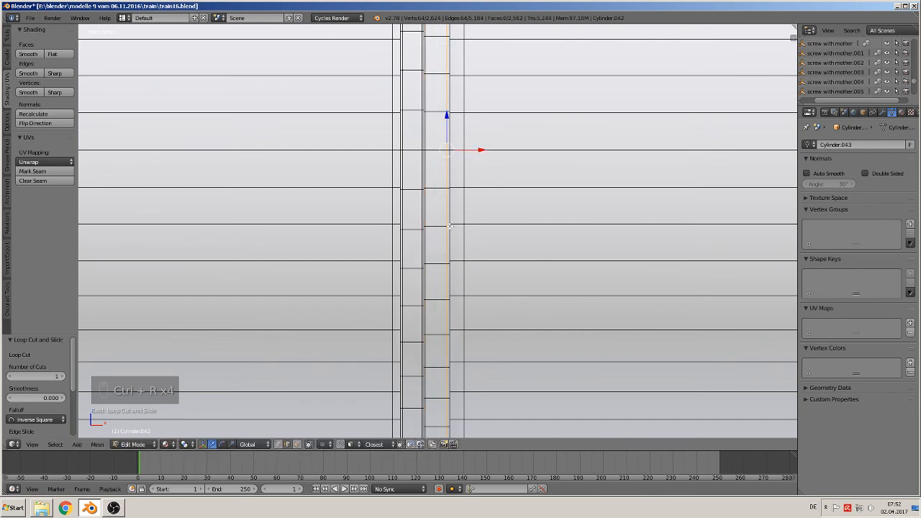
{"action": "scroll", "coordinate": [470, 243], "scroll_direction": "down", "scroll_amount": 6}
{"action": "key", "text": "Tab"}
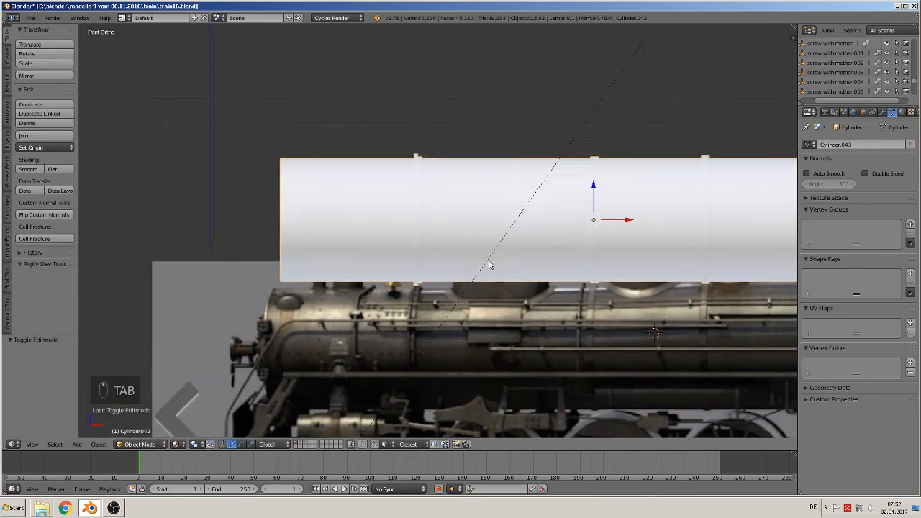
Move the finished boiler into the empty space in front of the locomotive side-view photo, and deselect it.
{"action": "scroll", "coordinate": [467, 259], "scroll_direction": "down", "scroll_amount": 1}
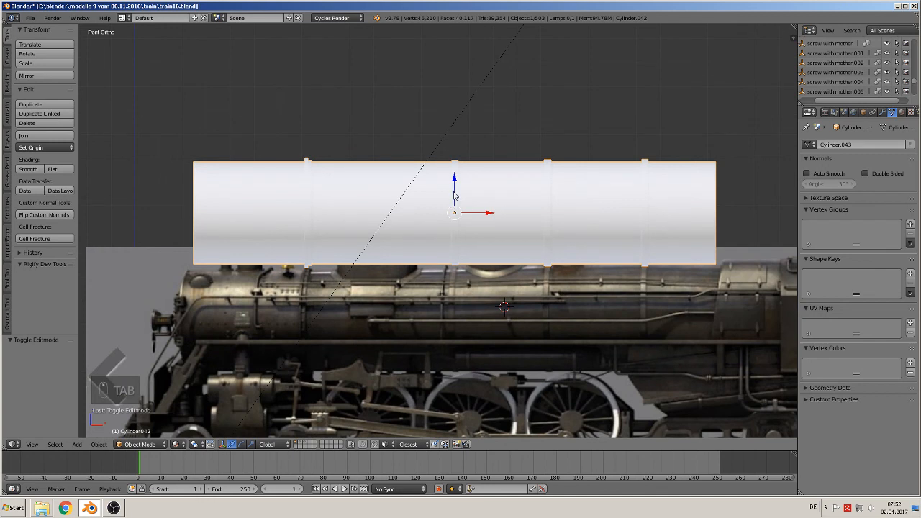
{"action": "left_click_drag", "start_coordinate": [455, 198], "coordinate": [445, 299]}
{"action": "scroll", "coordinate": [445, 300], "scroll_direction": "down", "scroll_amount": 6}
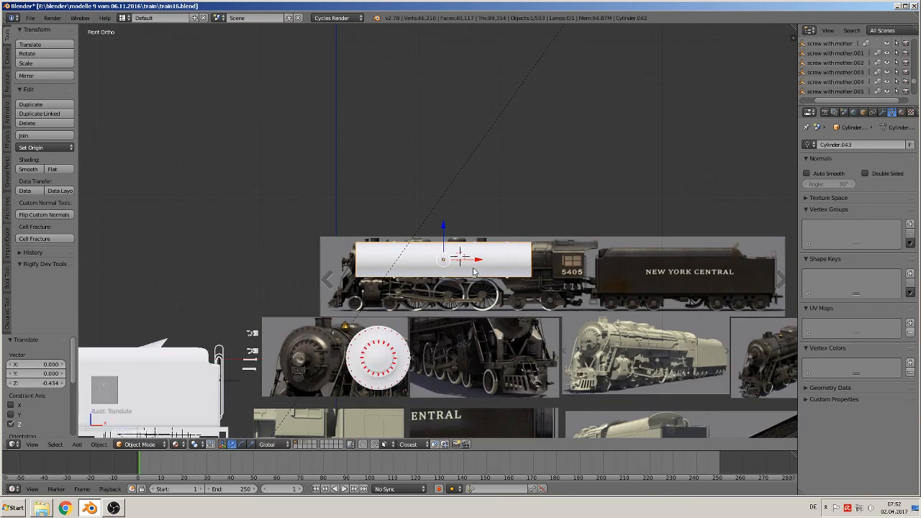
{"action": "key", "text": "g"}
{"action": "left_click", "coordinate": [253, 283]}
{"action": "key", "text": "a"}
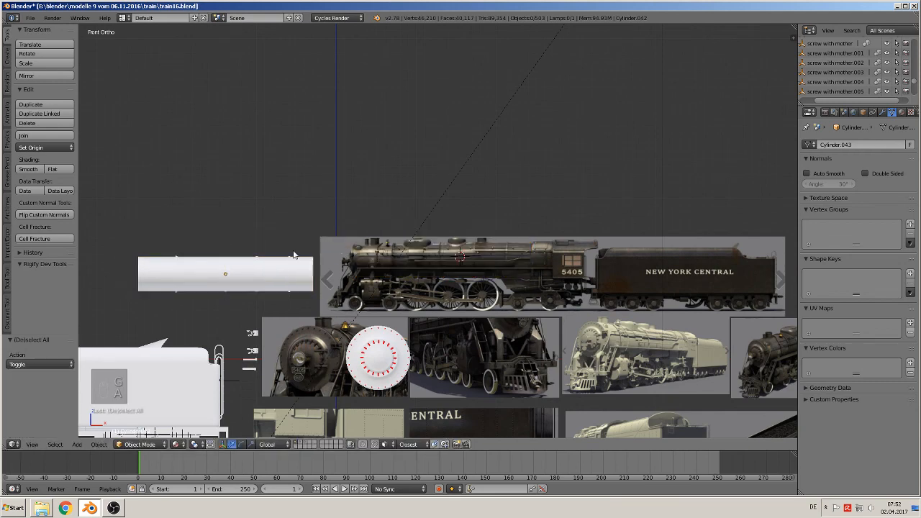
Save the current work to the existing file train16.blend.
{"action": "key", "text": "Tab"}
{"action": "key", "text": "a"}
{"action": "key", "text": "Tab"}
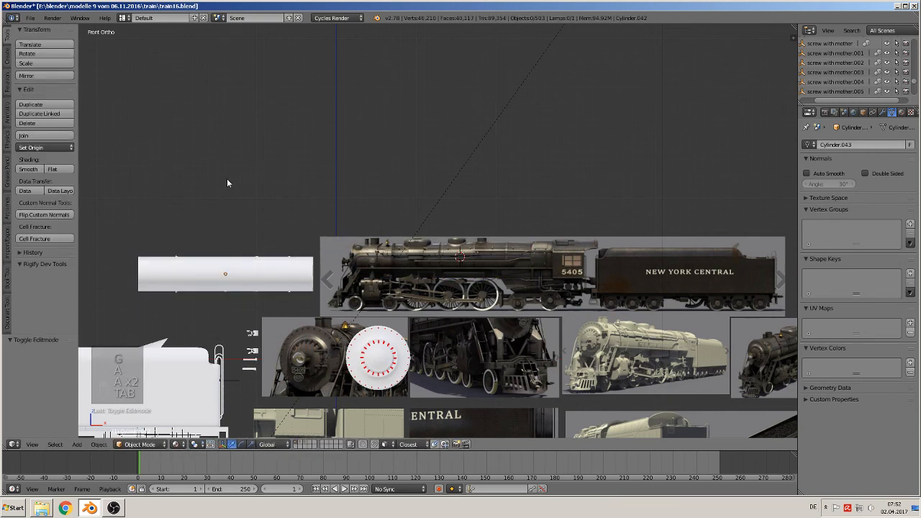
{"action": "left_click", "coordinate": [30, 17]}
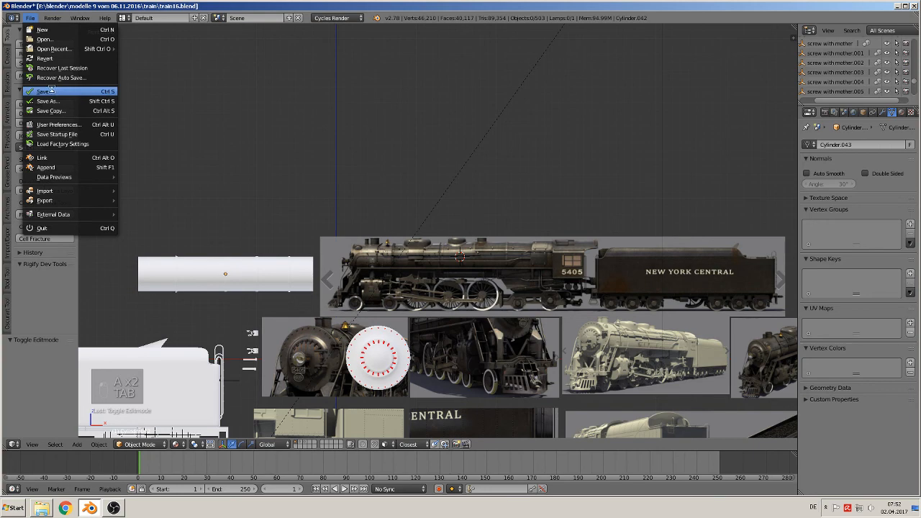
{"action": "left_click", "coordinate": [52, 91]}
{"action": "scroll", "coordinate": [441, 300], "scroll_direction": "up", "scroll_amount": 5}
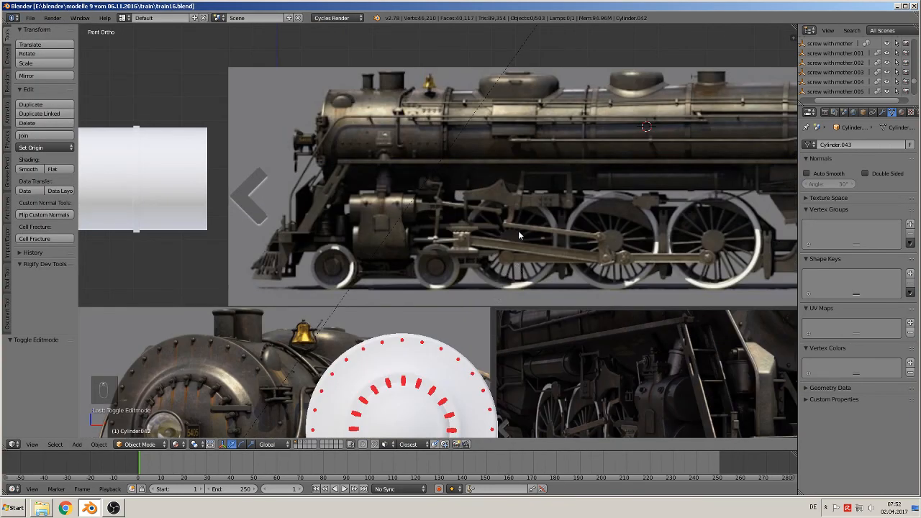
{"action": "scroll", "coordinate": [492, 212], "scroll_direction": "down", "scroll_amount": 2}
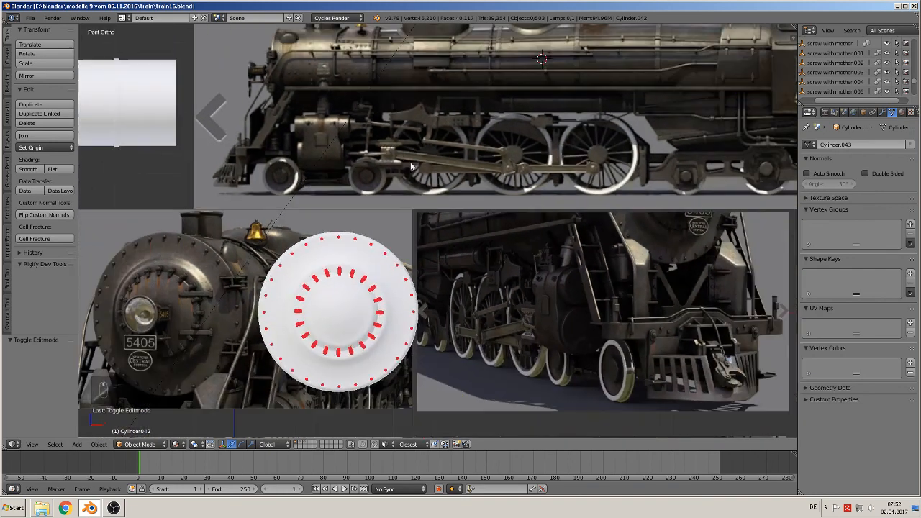
{"action": "middle_click_drag", "start_coordinate": [452, 125], "coordinate": [473, 164], "text": "shift"}
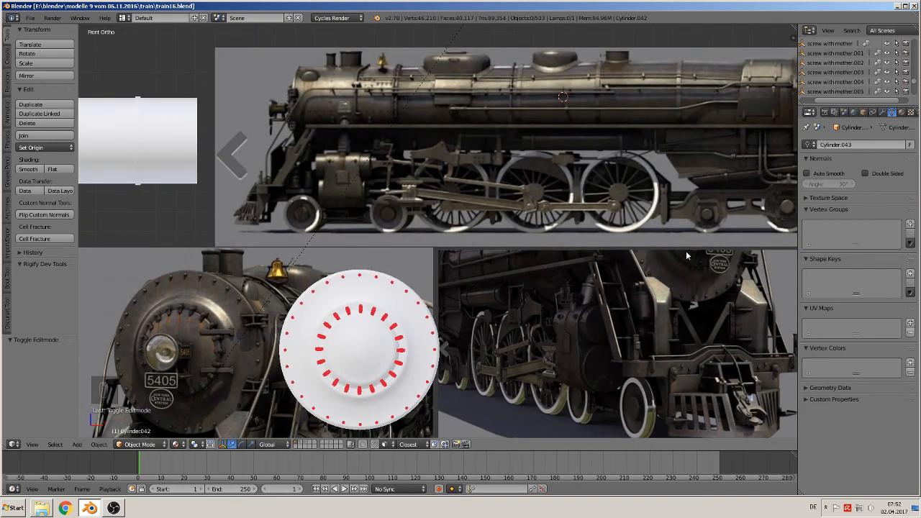
{"action": "scroll", "coordinate": [685, 250], "scroll_direction": "down", "scroll_amount": 3}
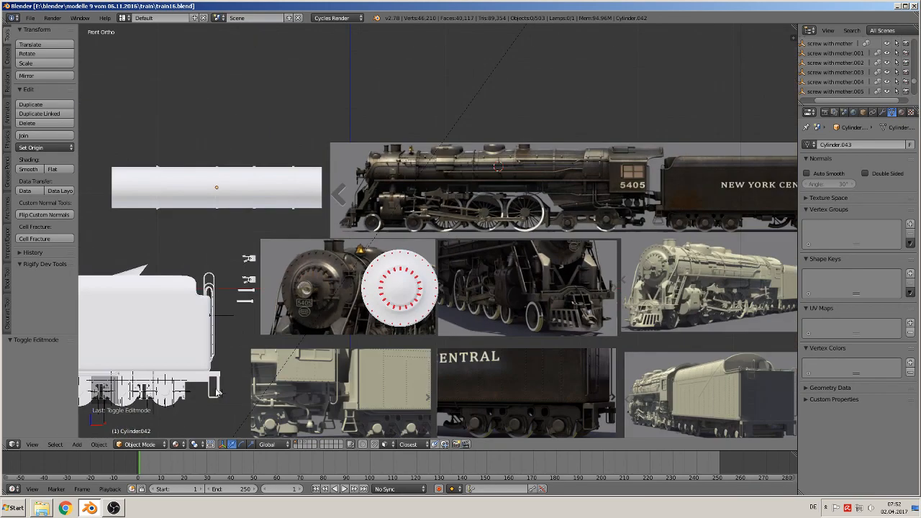
{"action": "scroll", "coordinate": [230, 389], "scroll_direction": "up", "scroll_amount": 2}
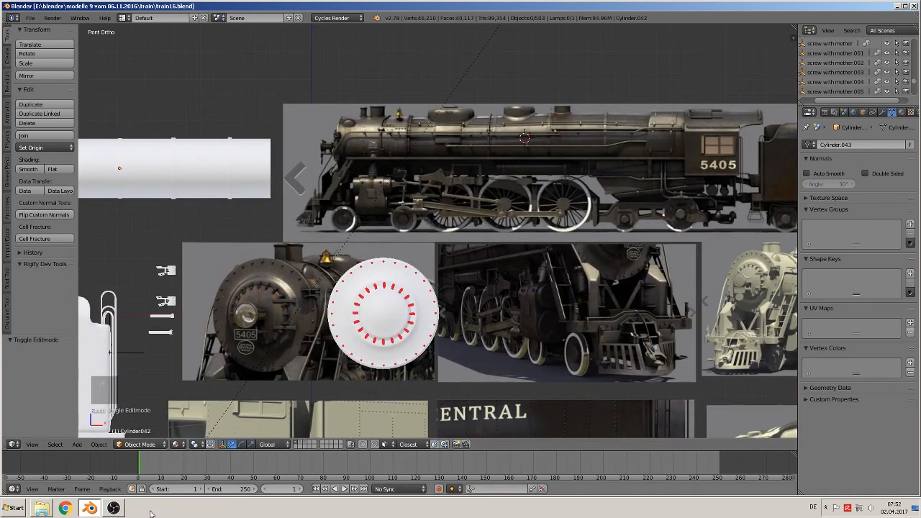